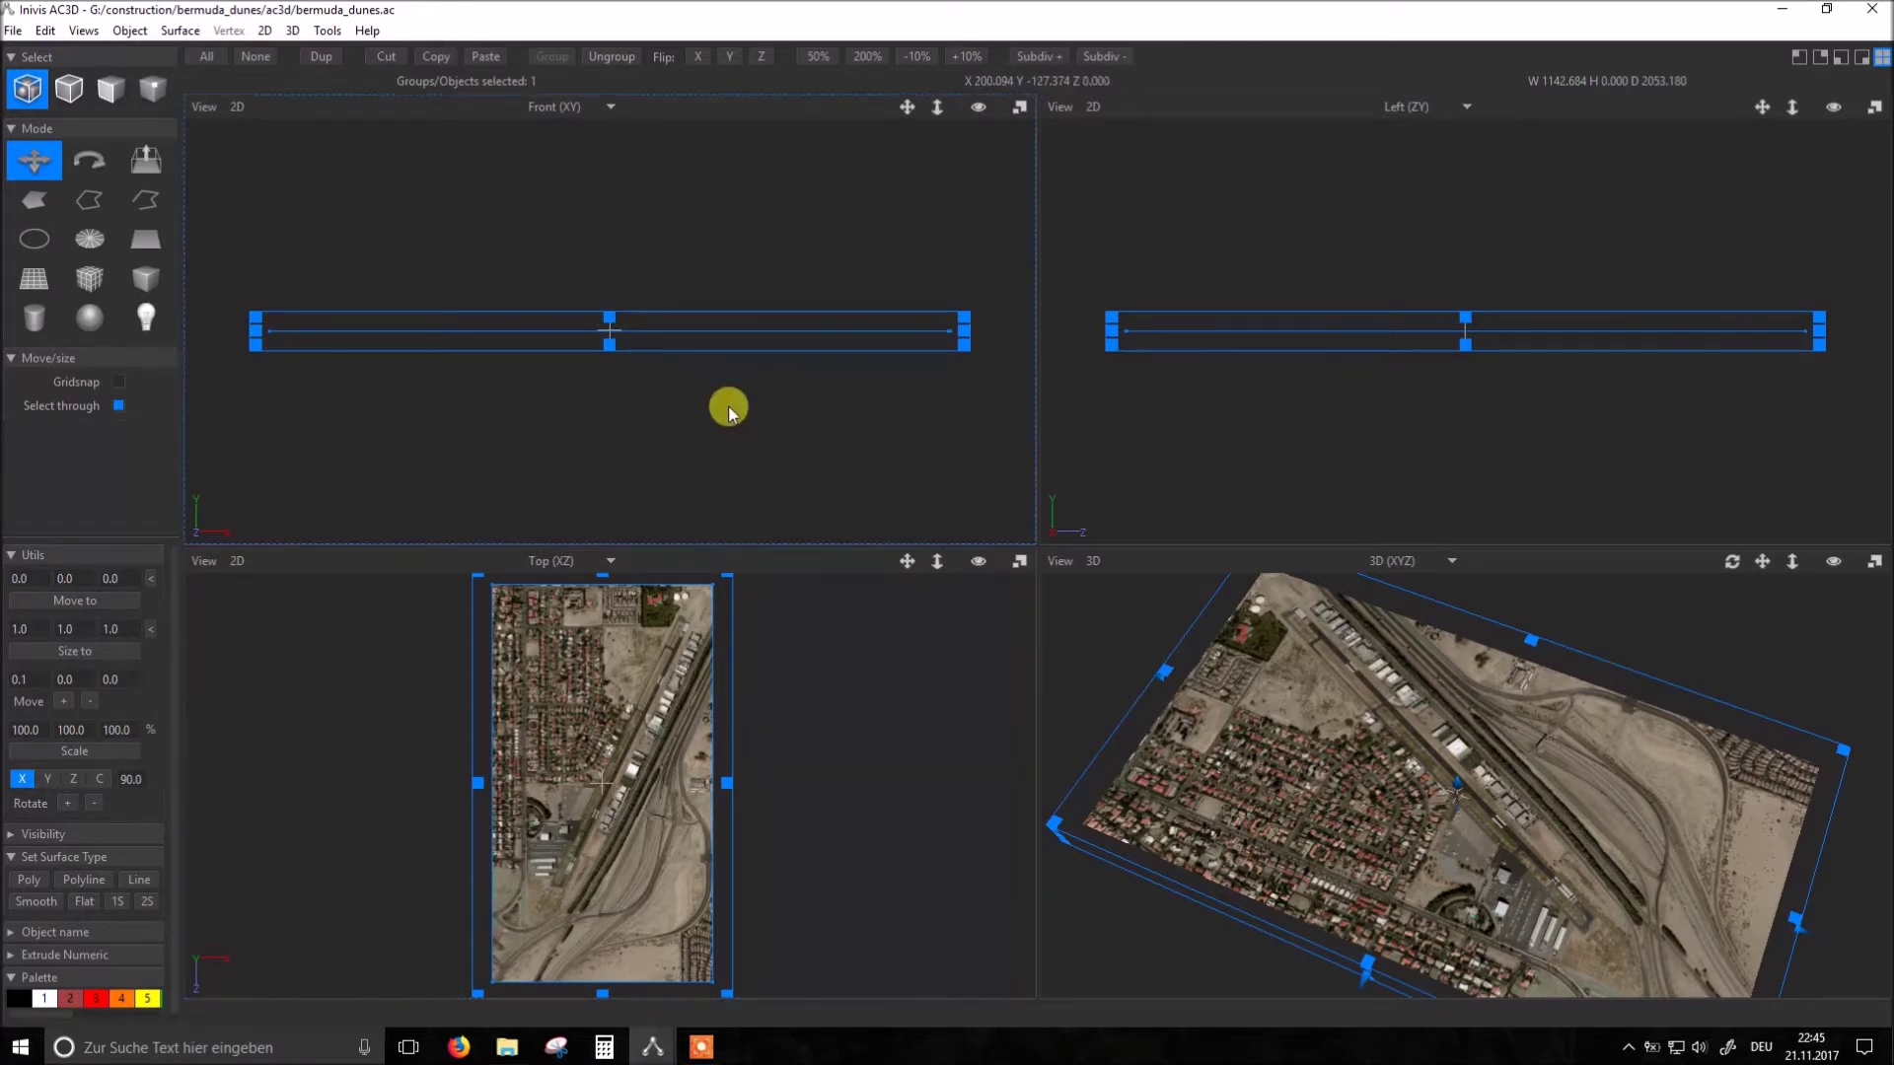
Step: In the Hierarchy view, rename the aerial image polygon from 'rect' to 'background'
click(326, 30)
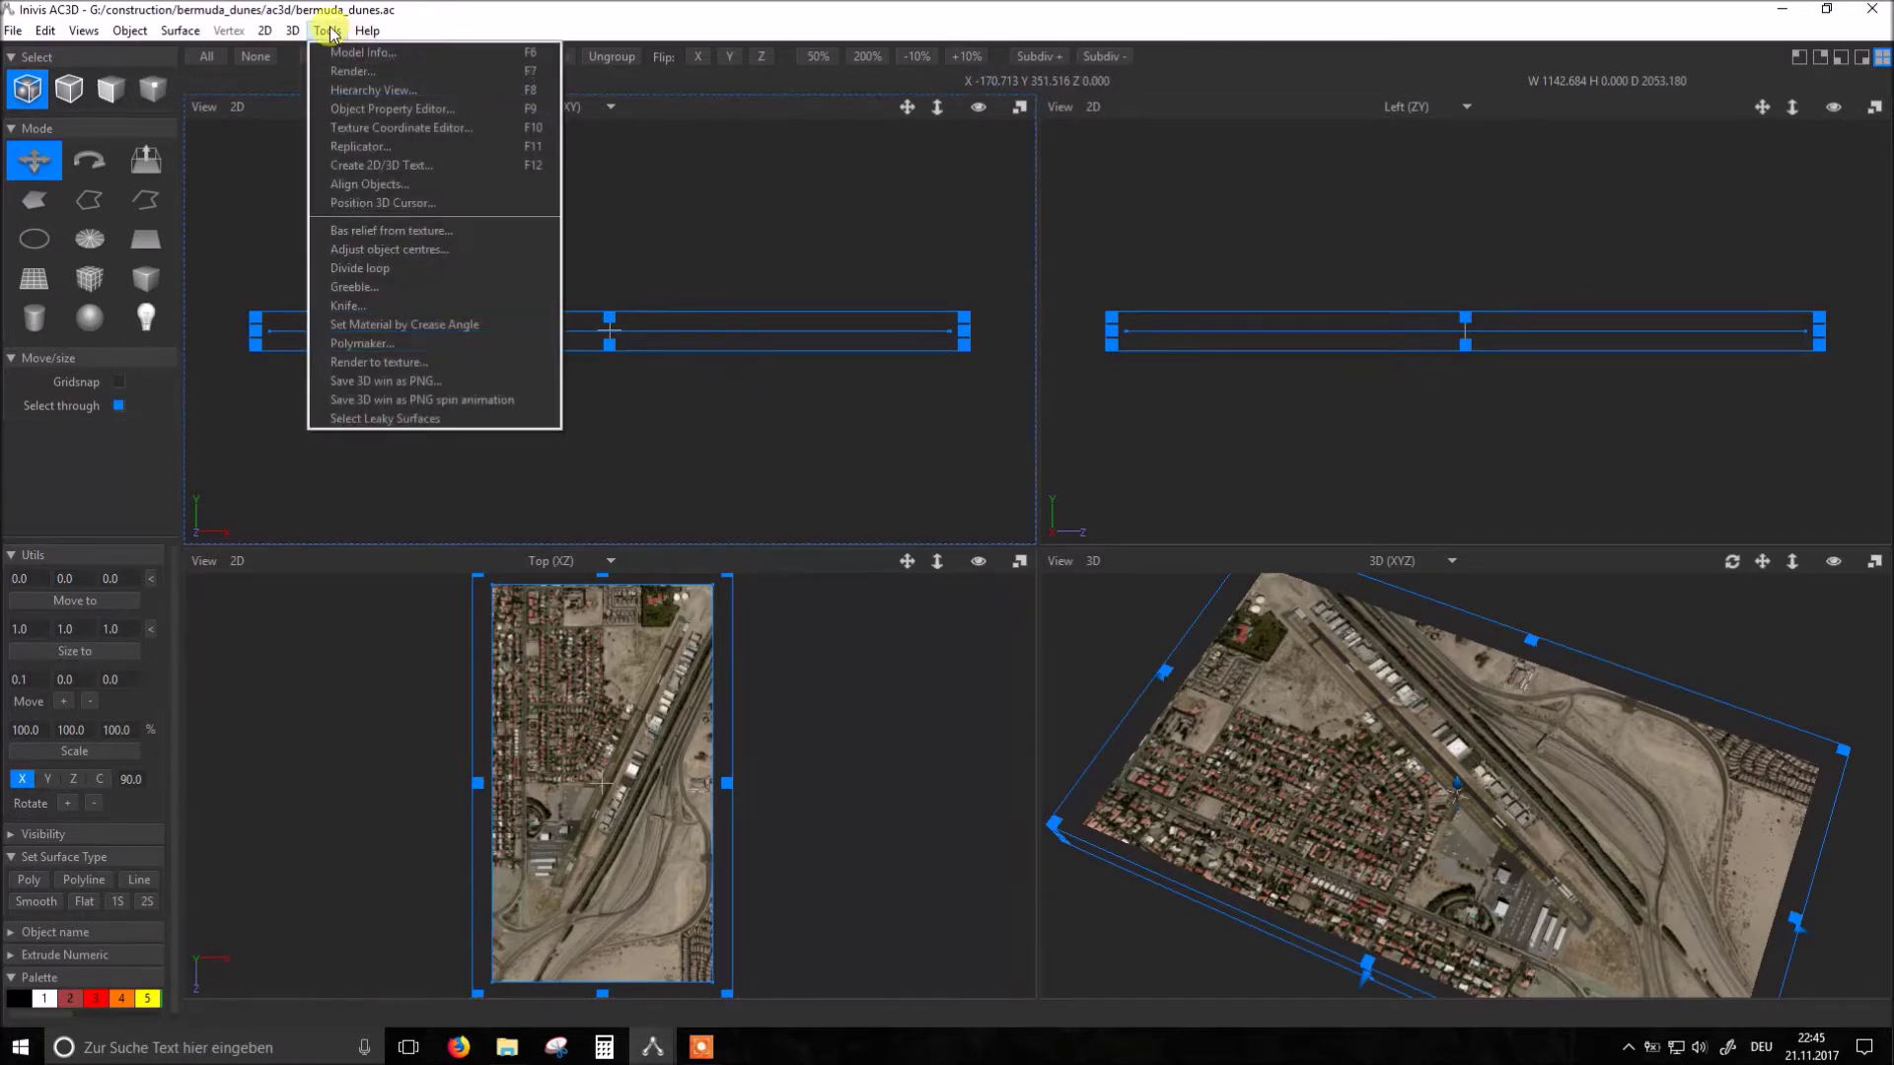
click(546, 95)
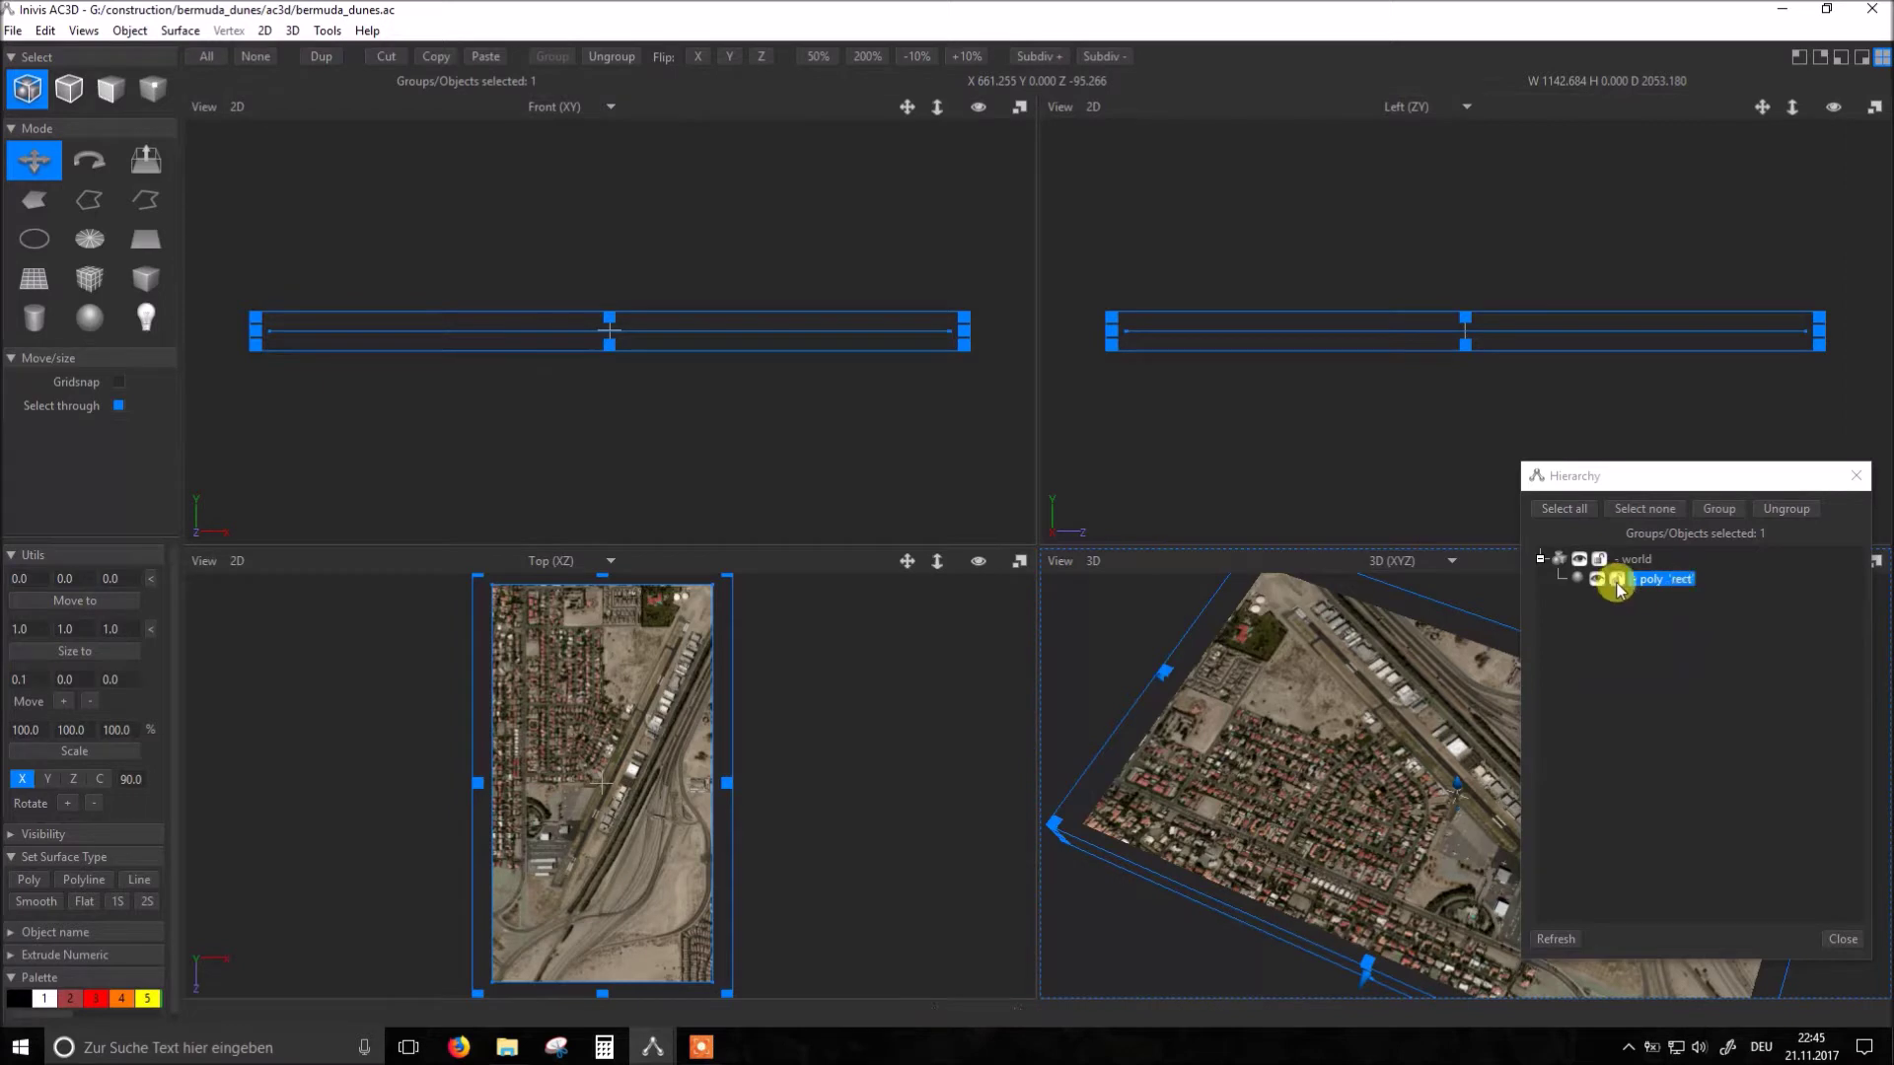
click(1685, 588)
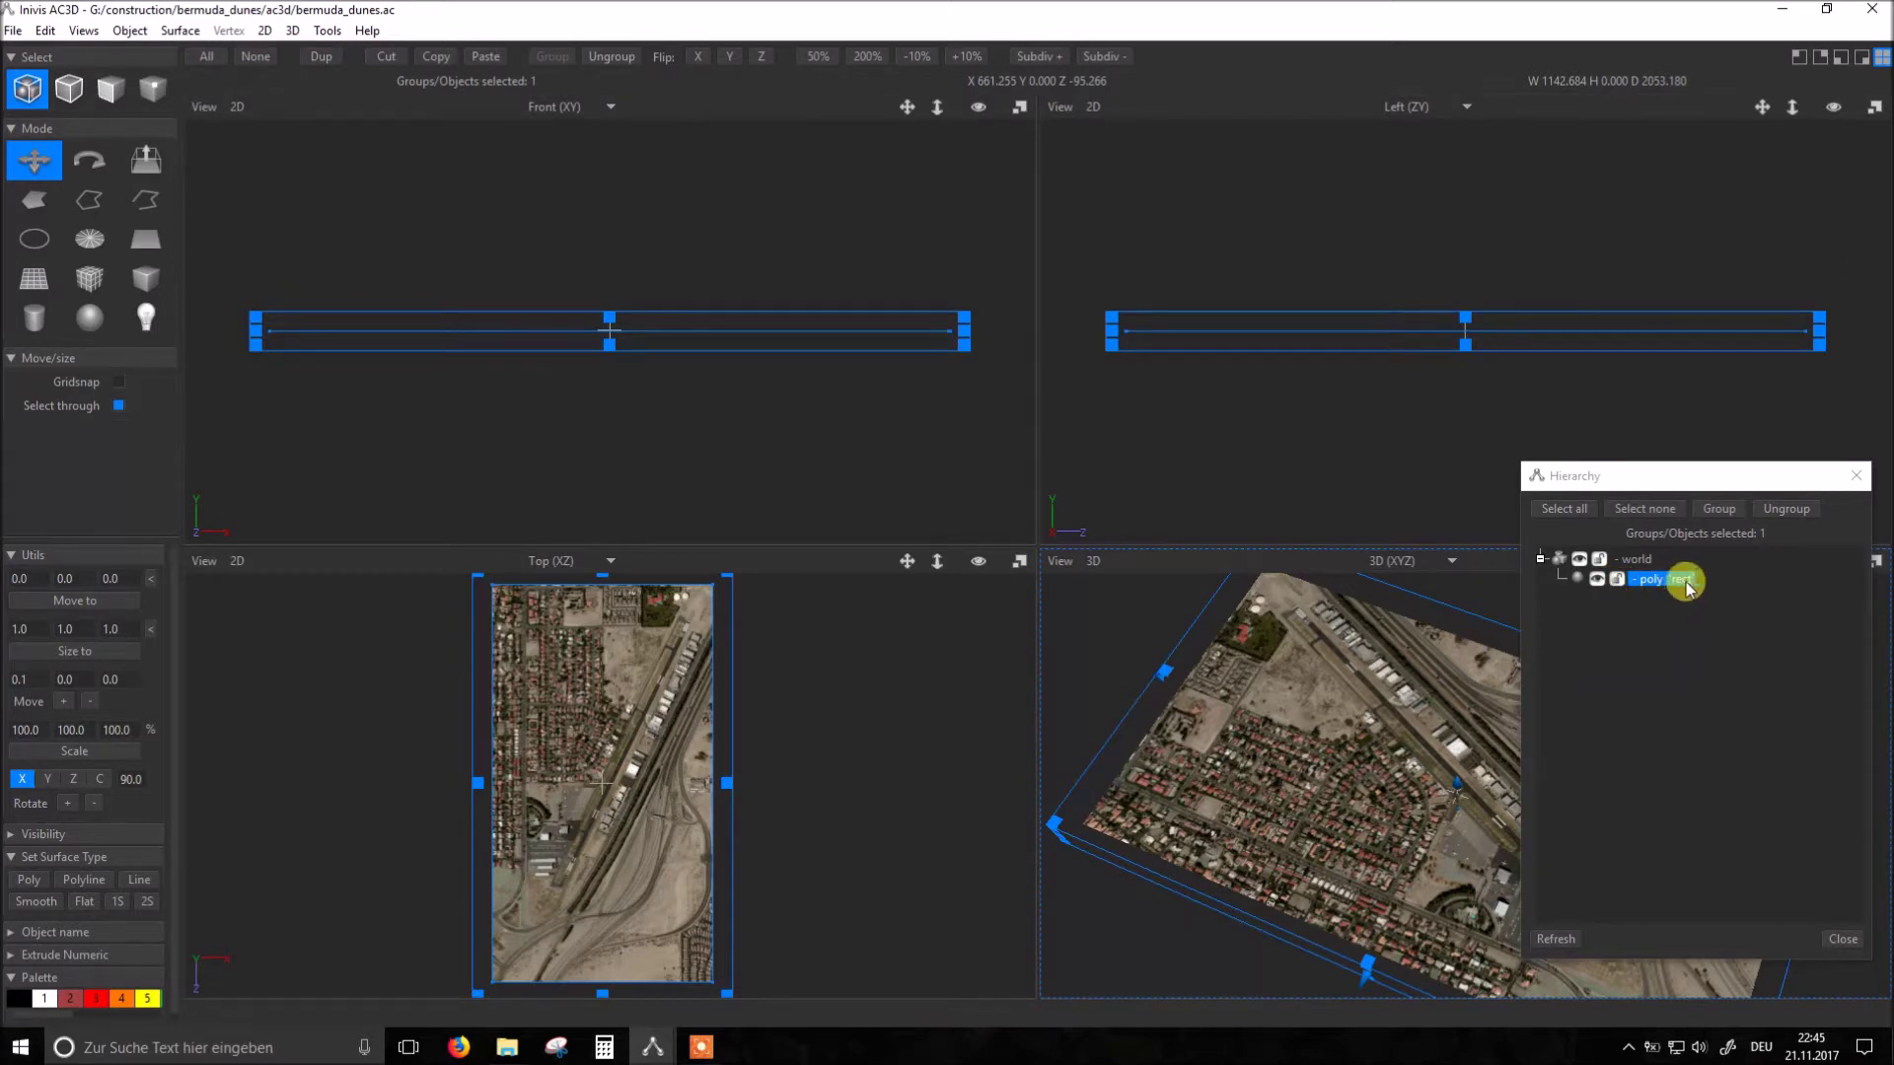
right_click(1685, 584)
click(1759, 690)
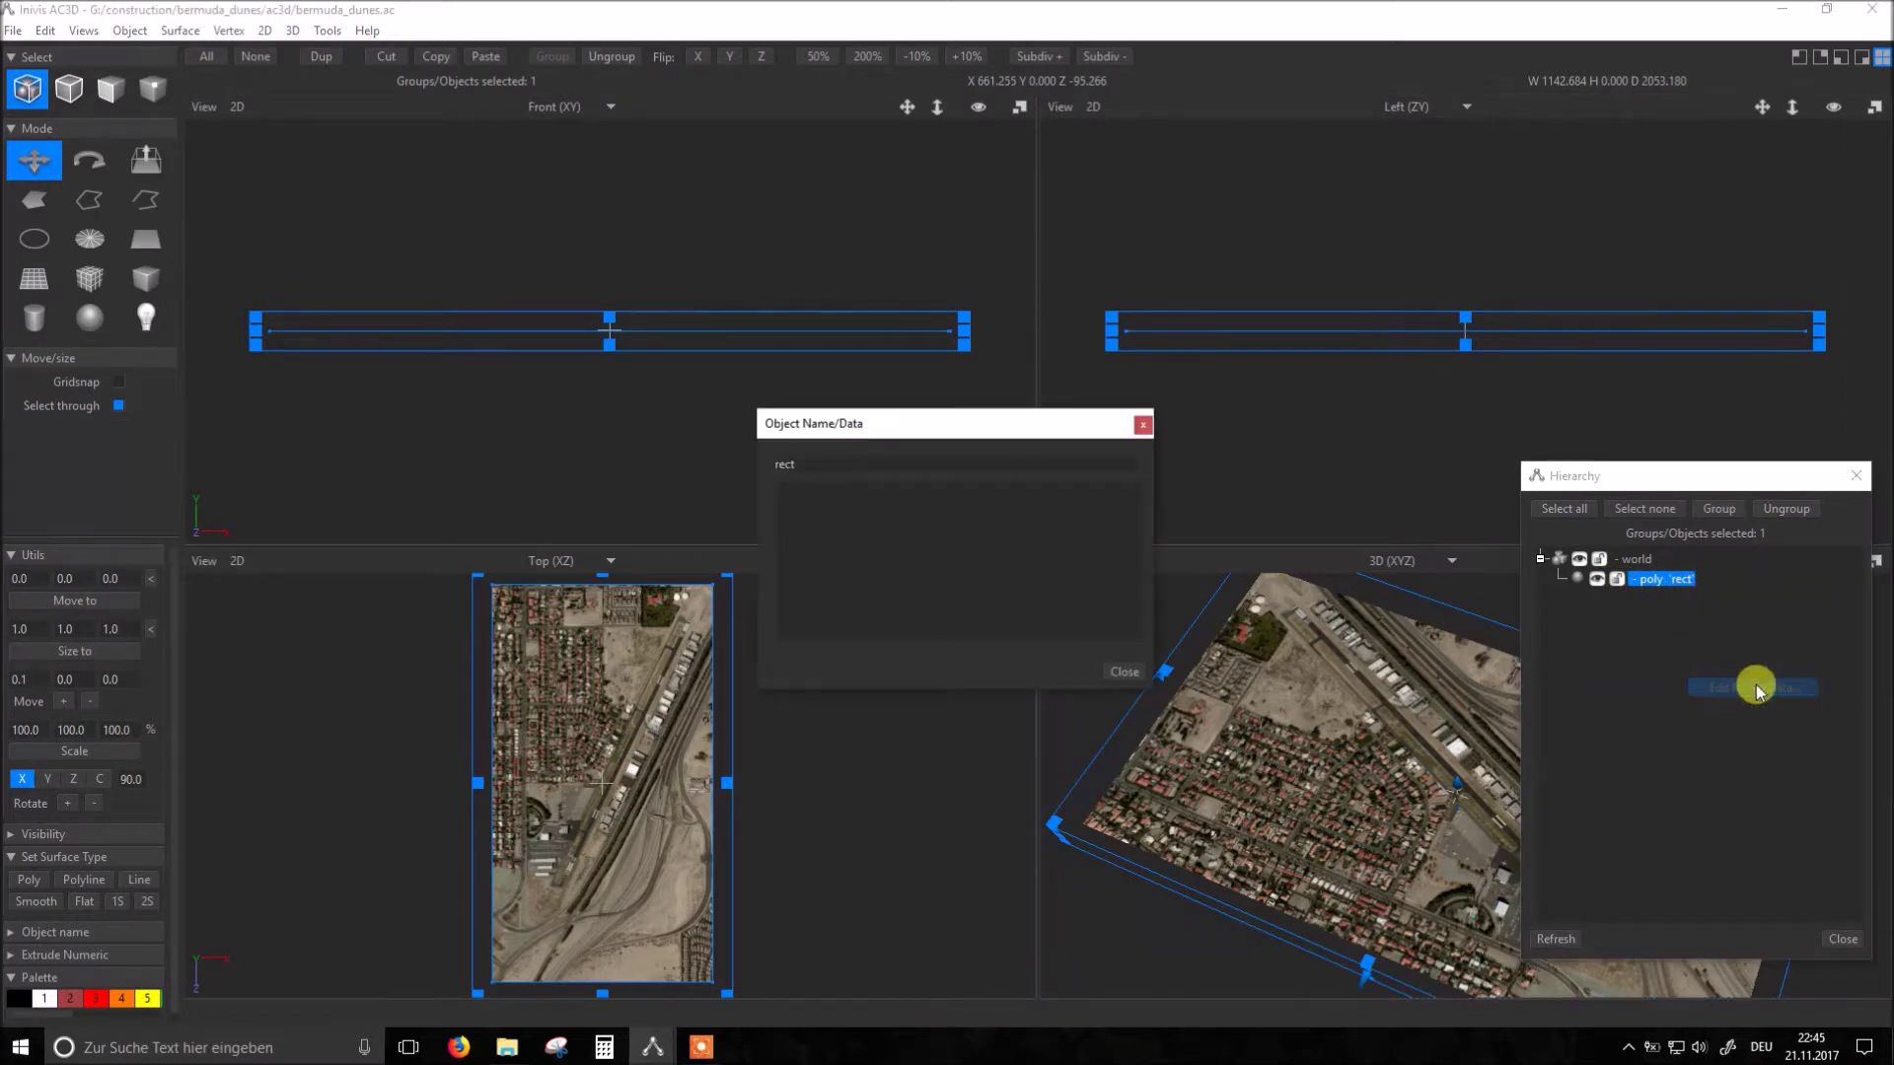
double_click(813, 460)
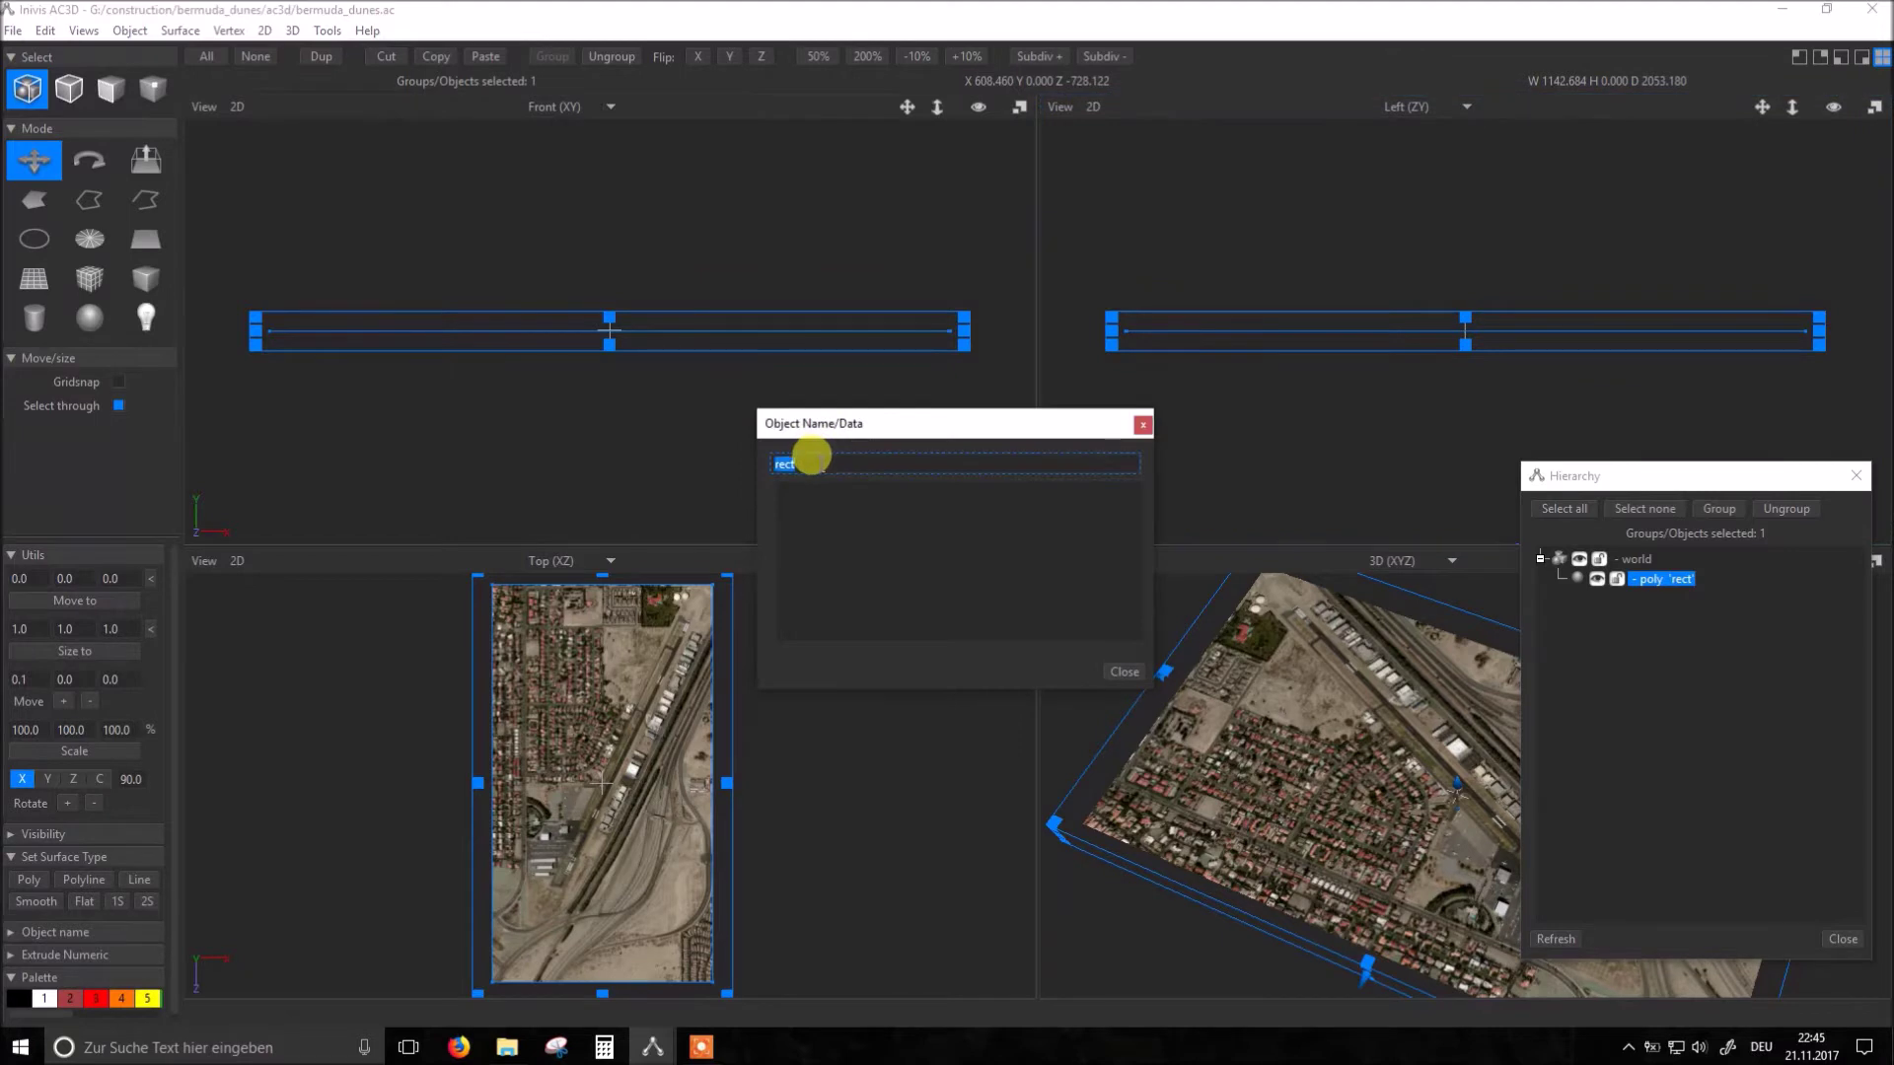
text(b)
text(ack)
text(ground)
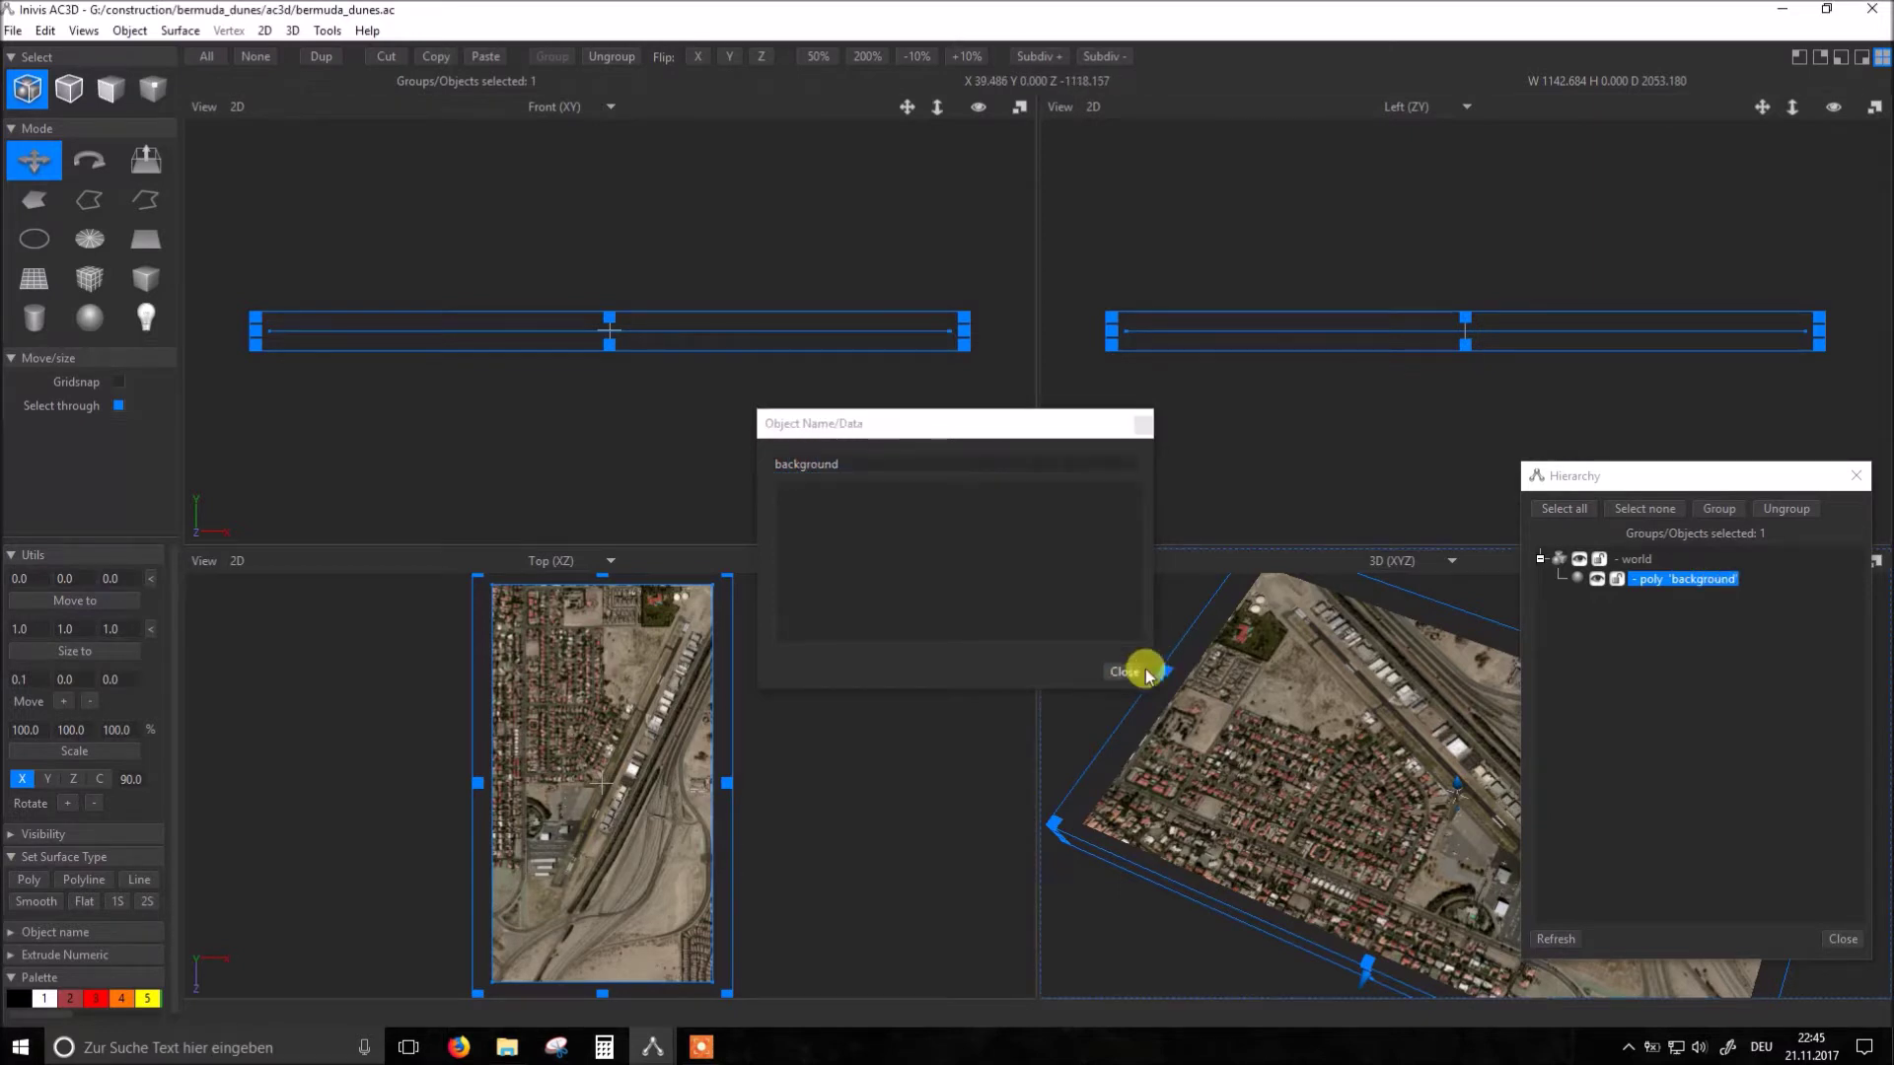
click(1128, 668)
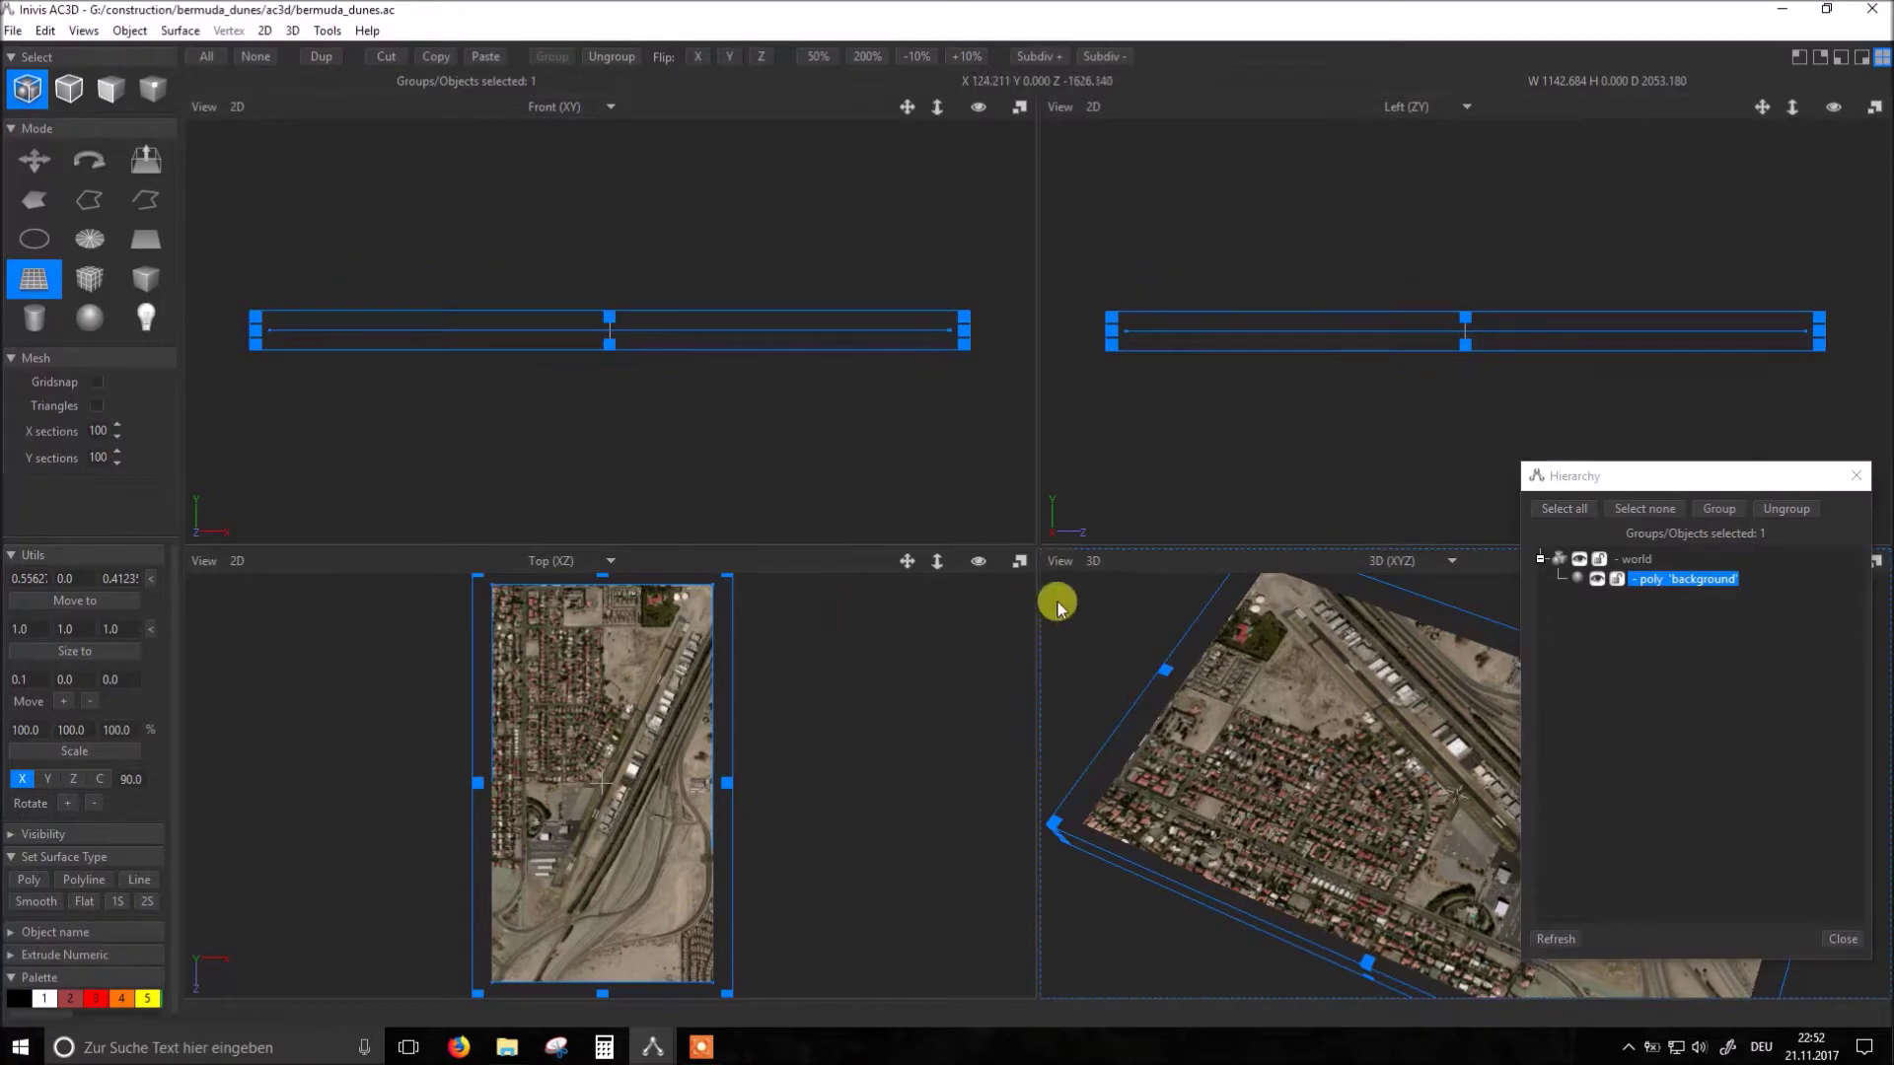
Step: In the maximized Top view, draw a mesh left of the aerial image and size it 2100 by 2100
click(1020, 563)
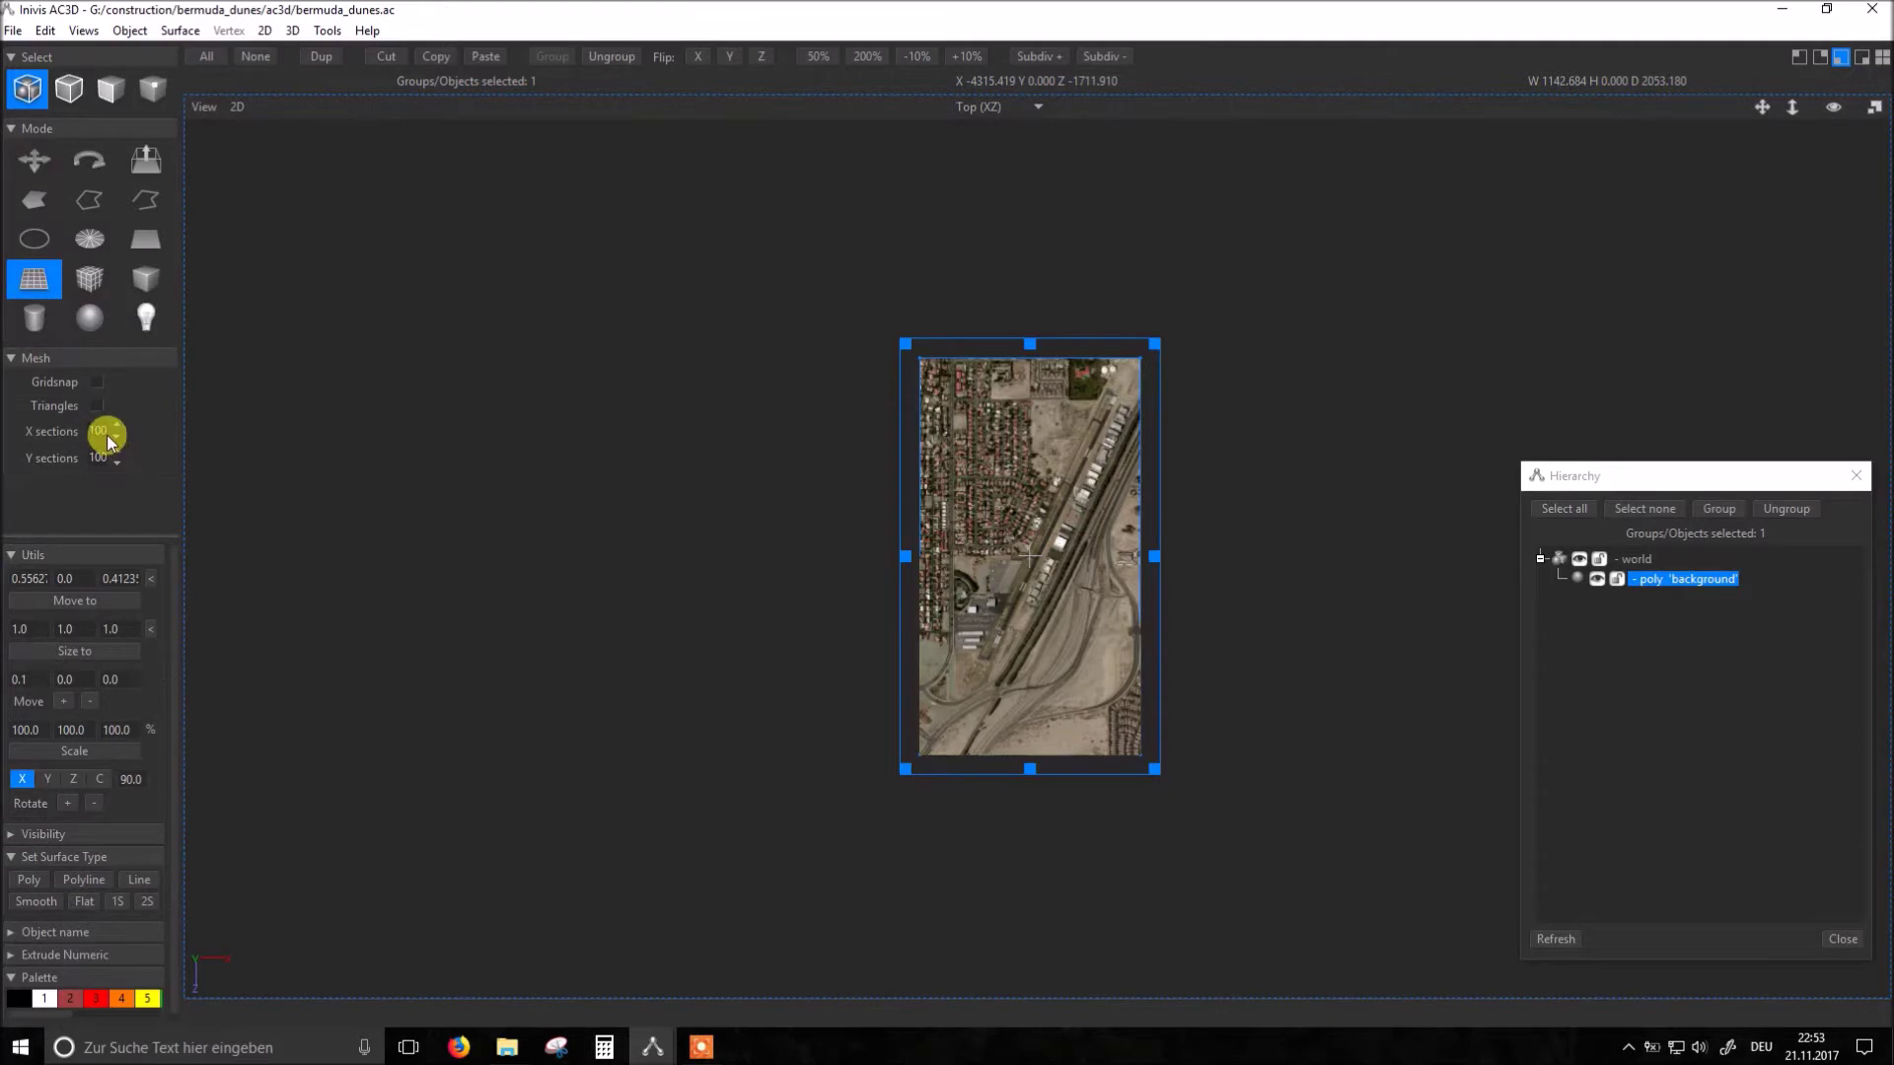
drag(408, 435, 730, 702)
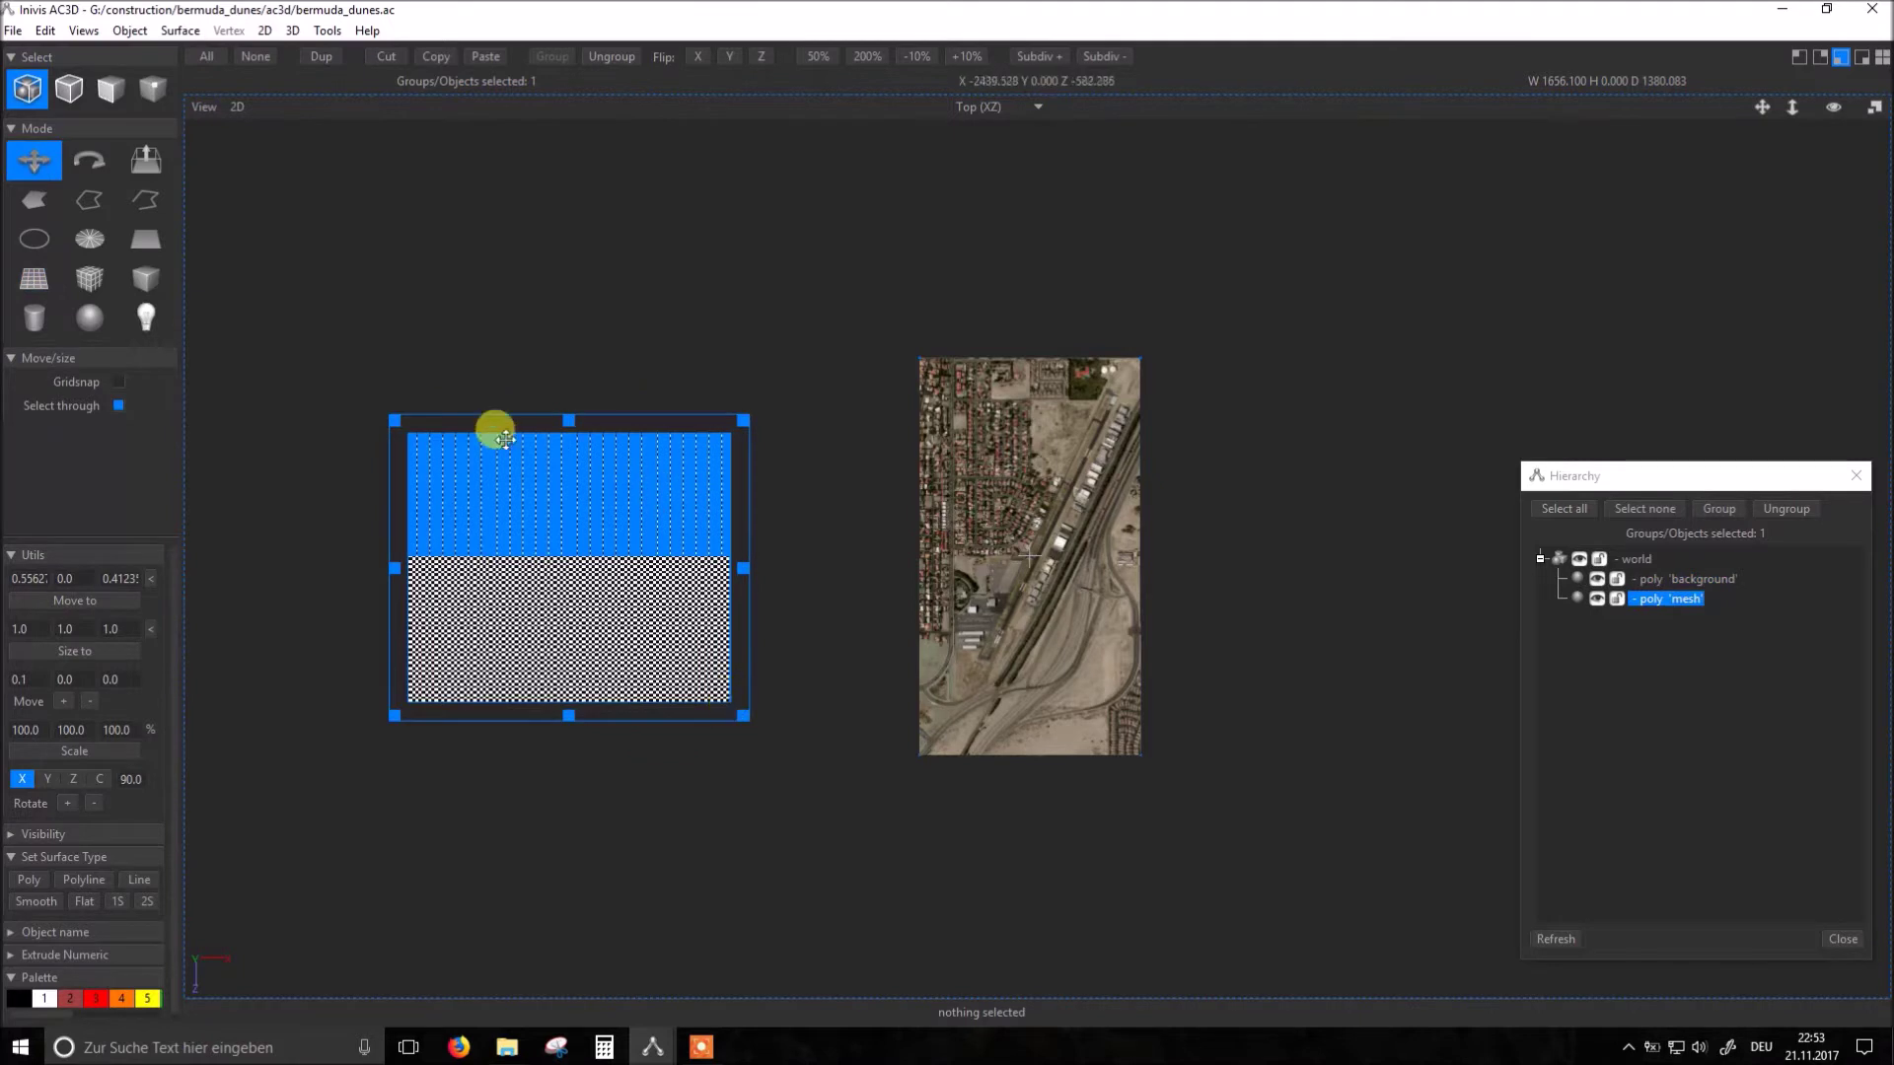
double_click(27, 627)
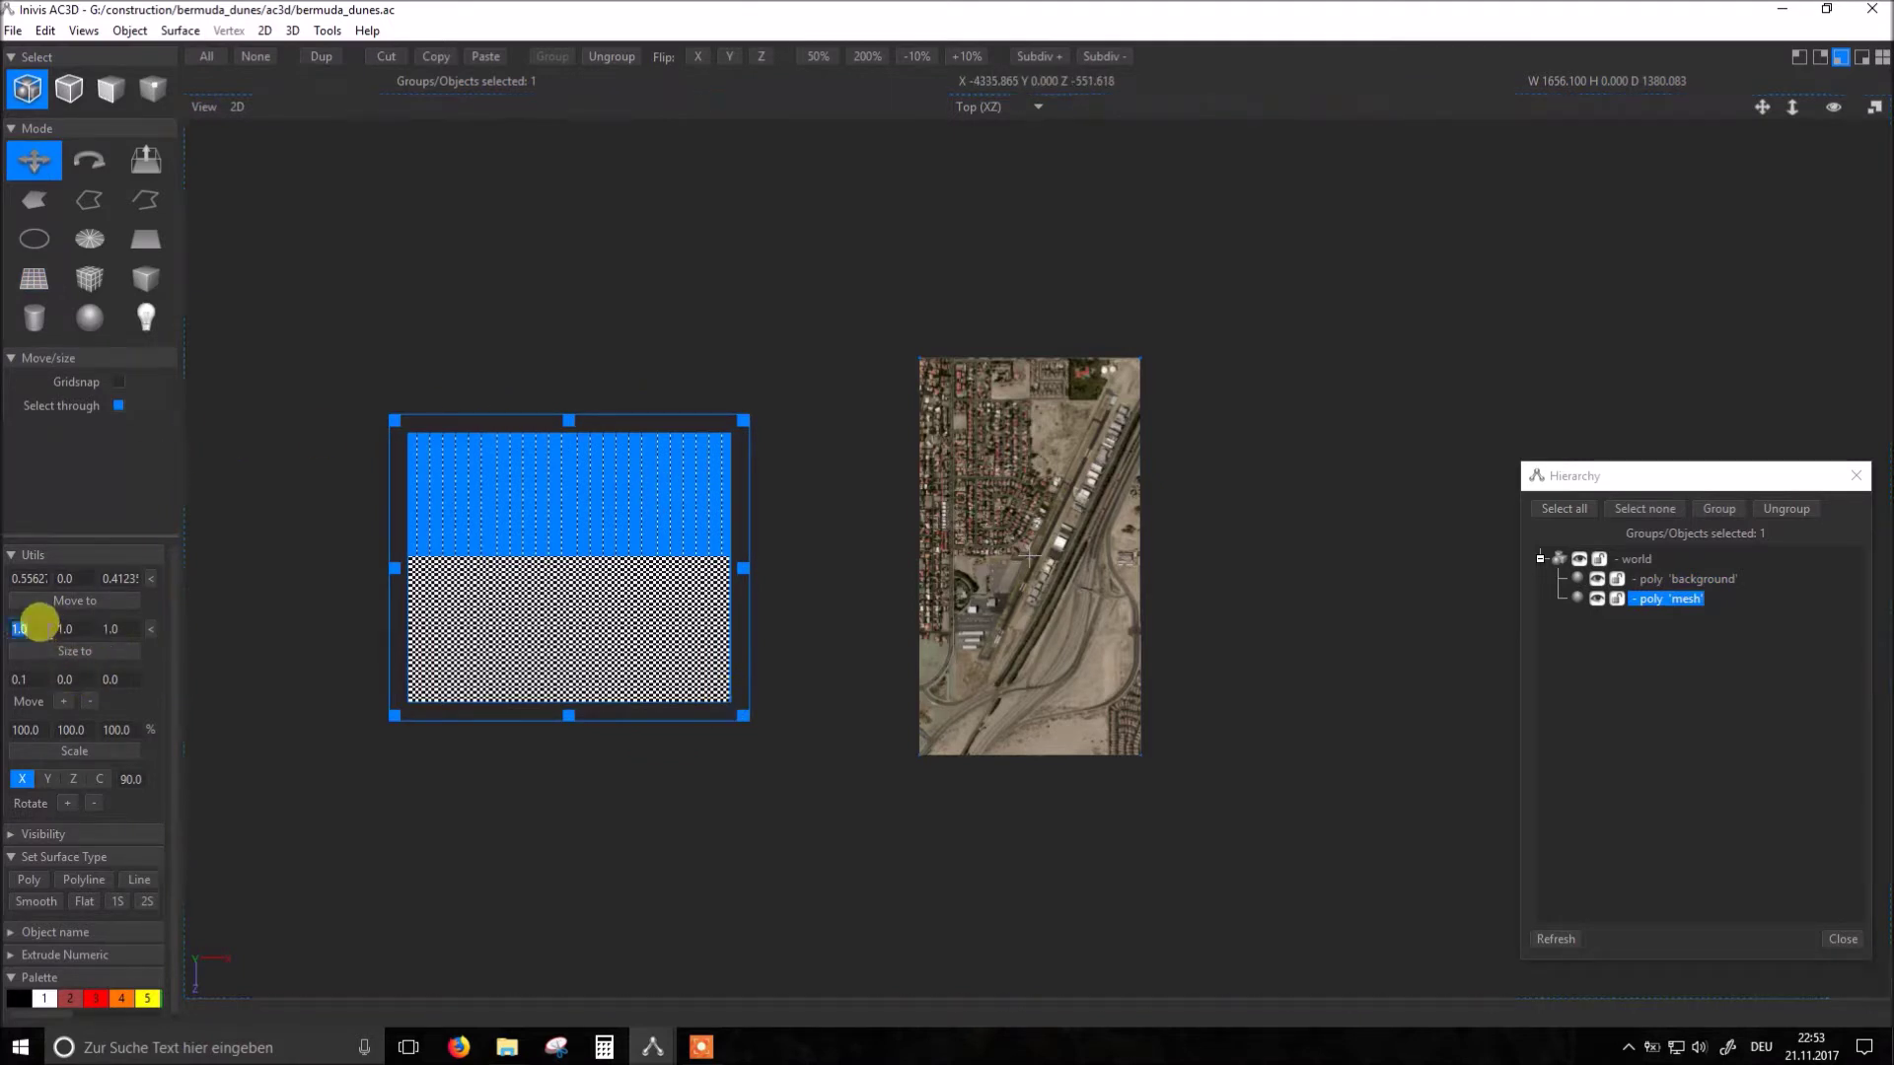
text(2100)
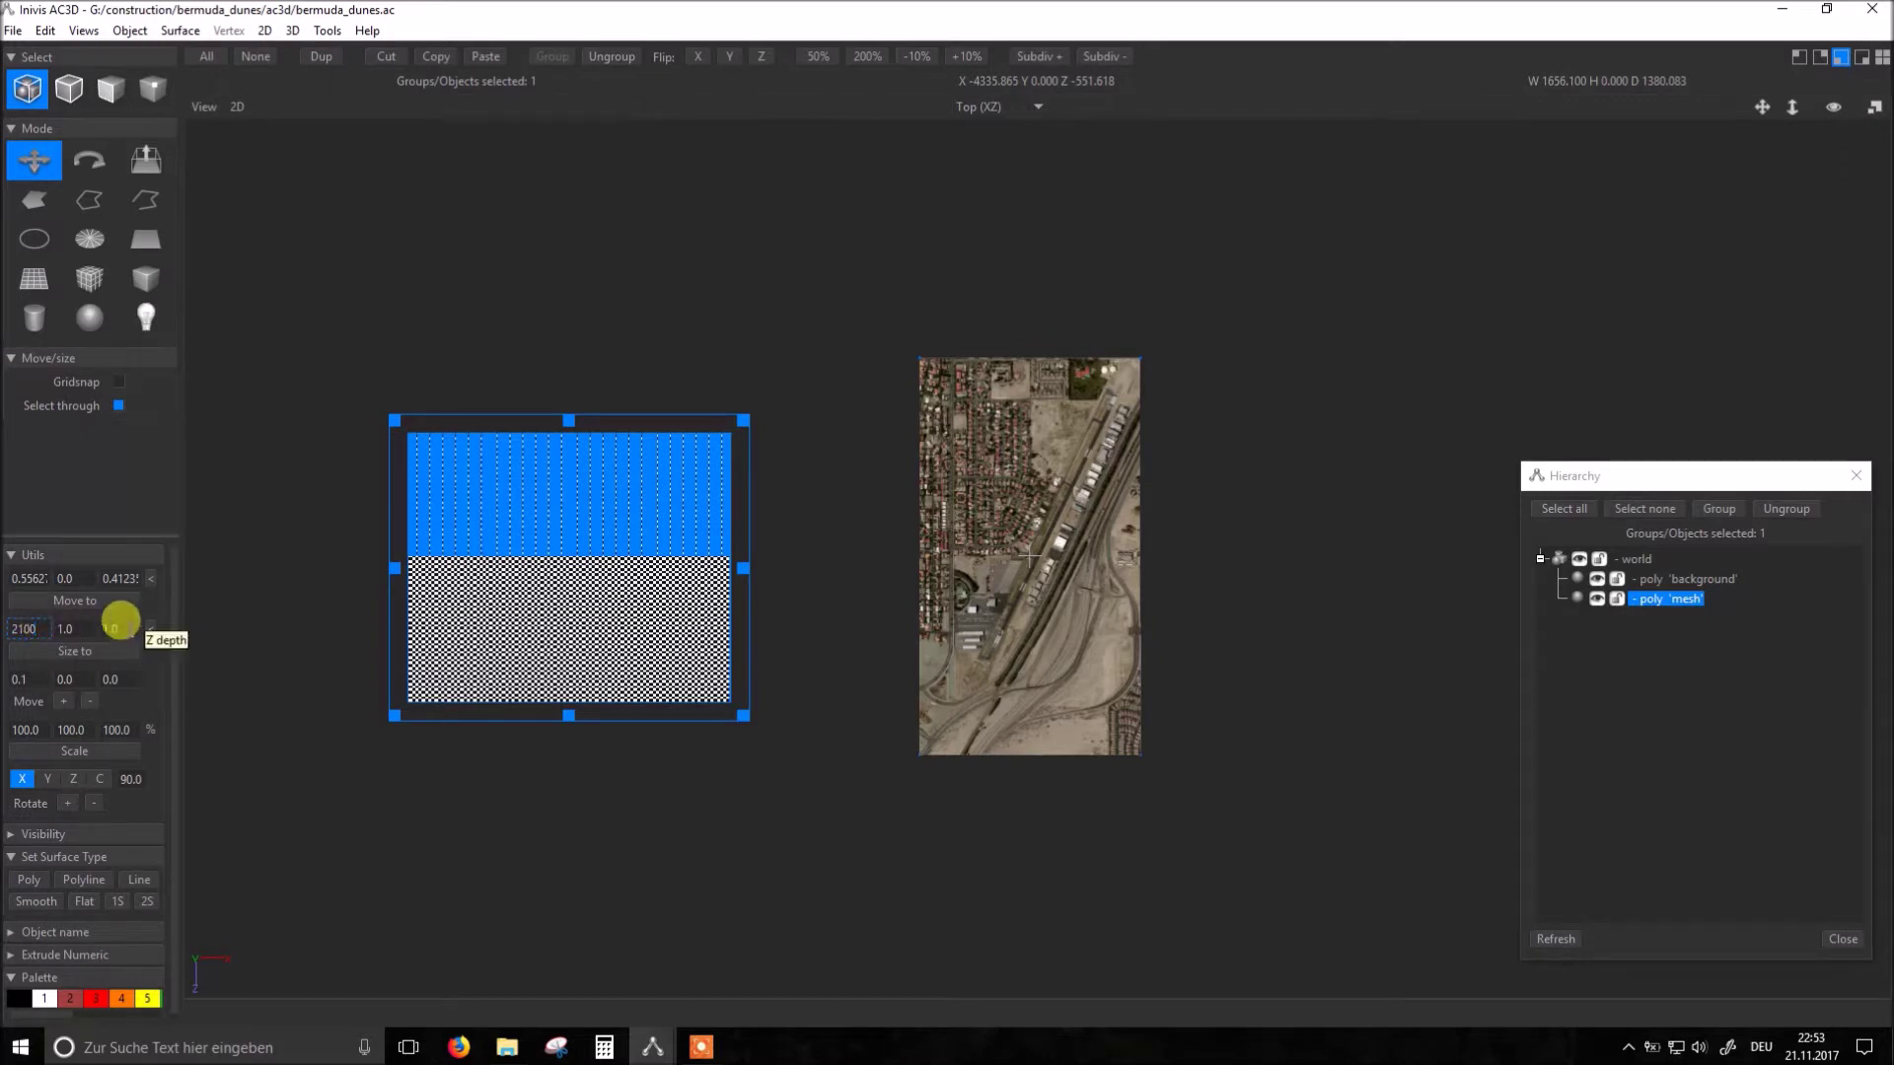
double_click(112, 629)
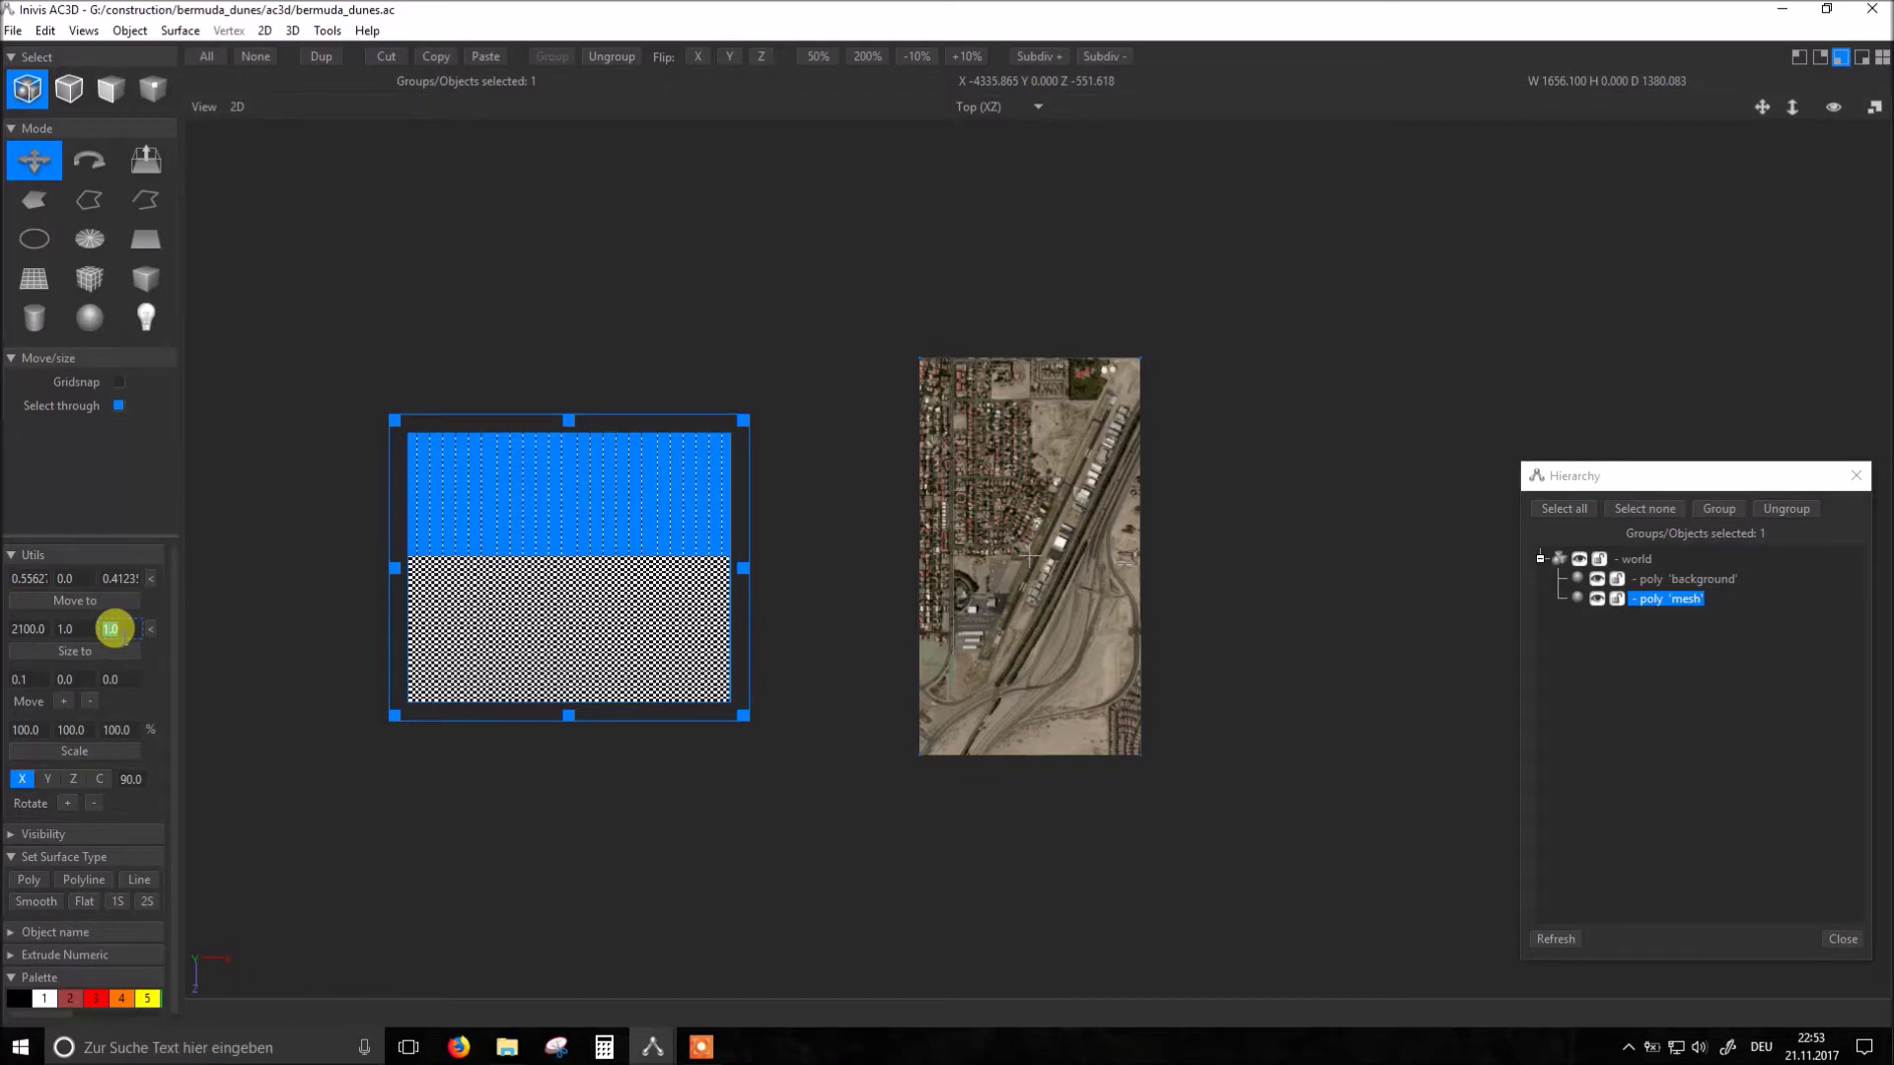
text(2100)
click(113, 647)
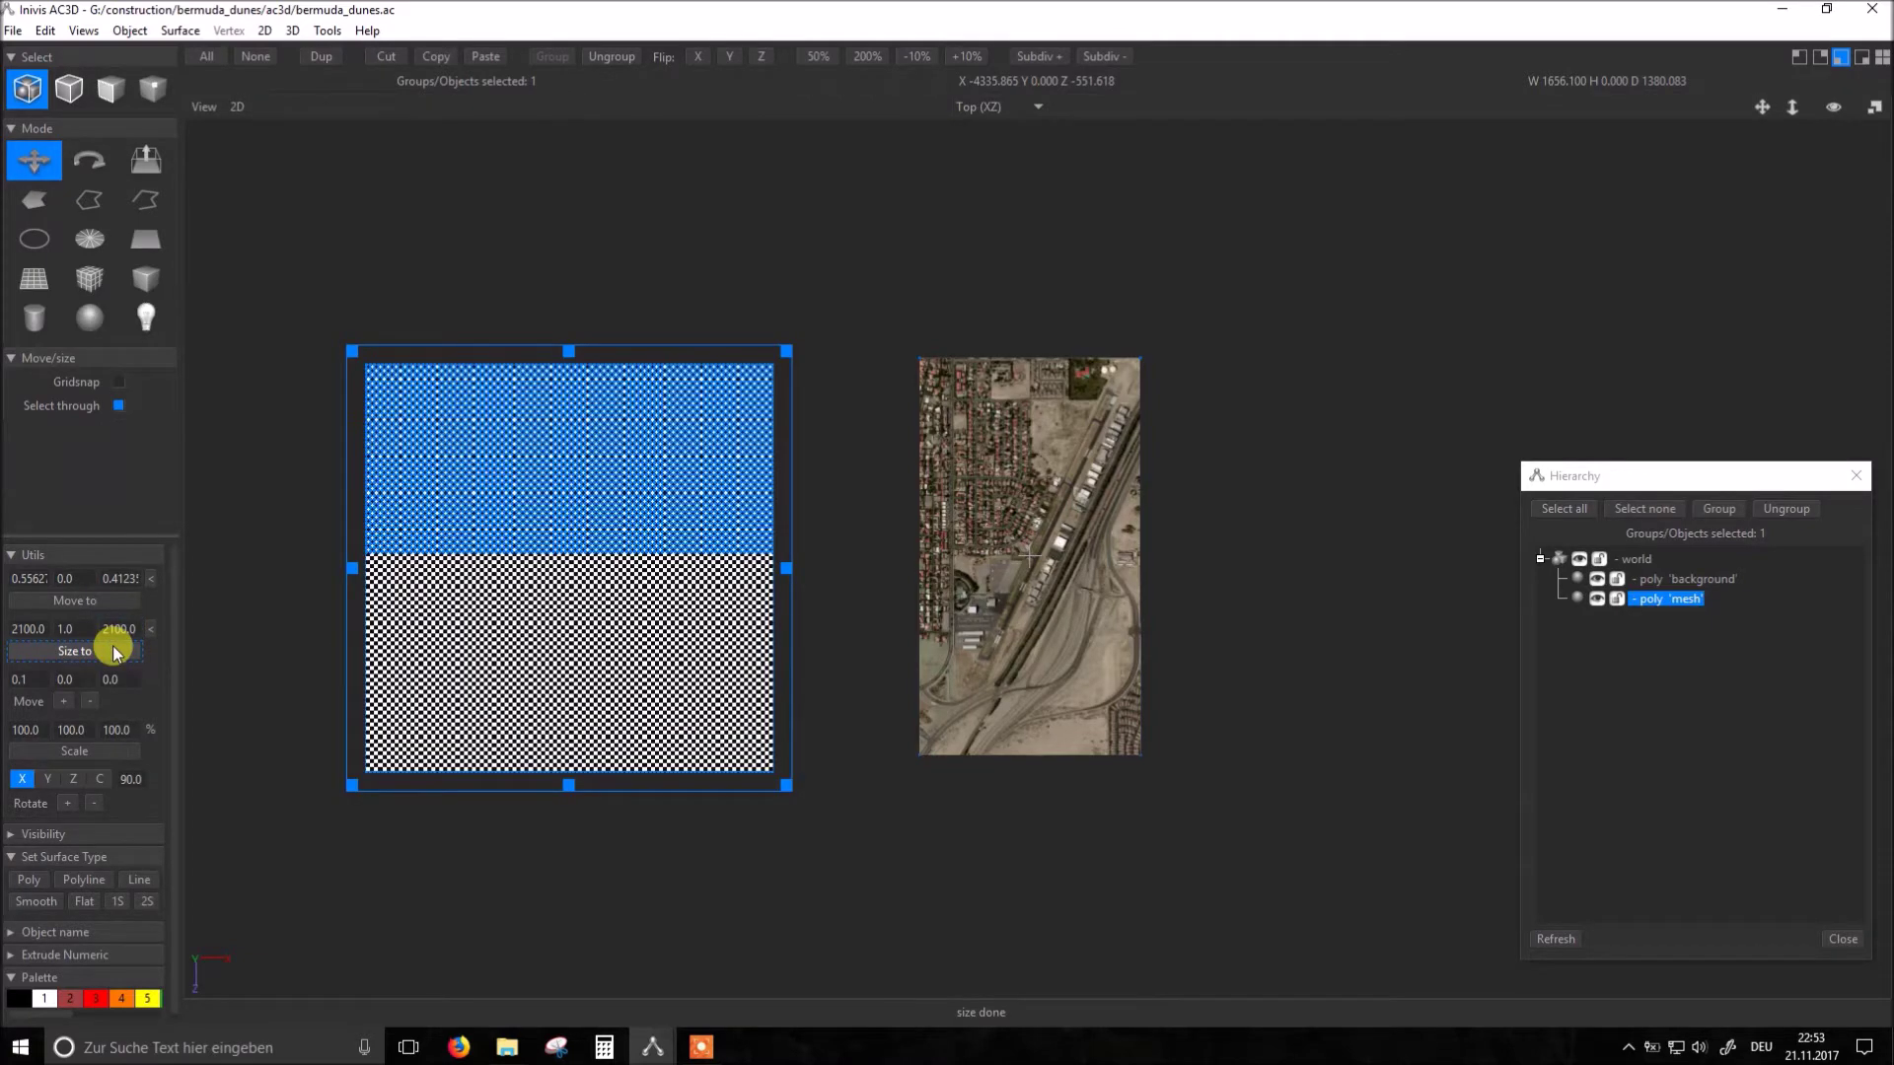
Step: Colour the mesh white and drag it to sit over the background image
click(42, 1000)
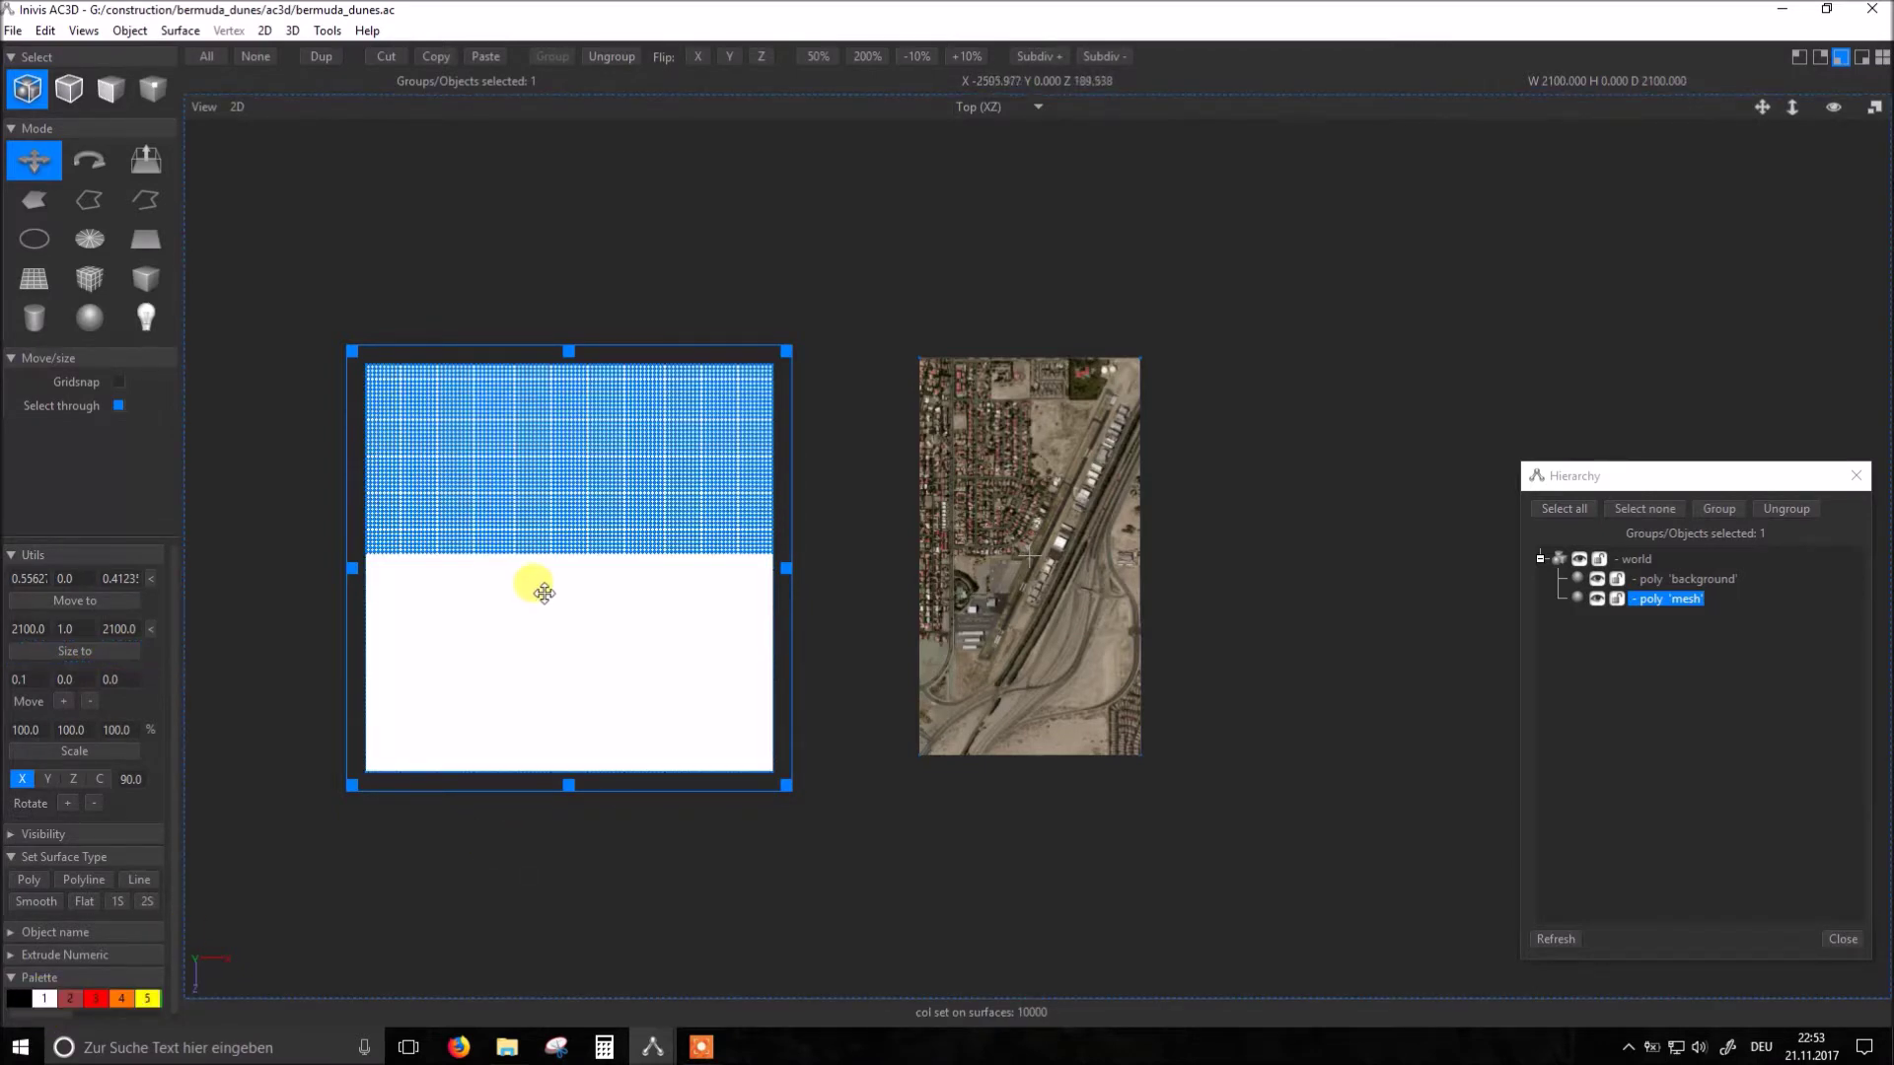
drag(544, 593, 1000, 589)
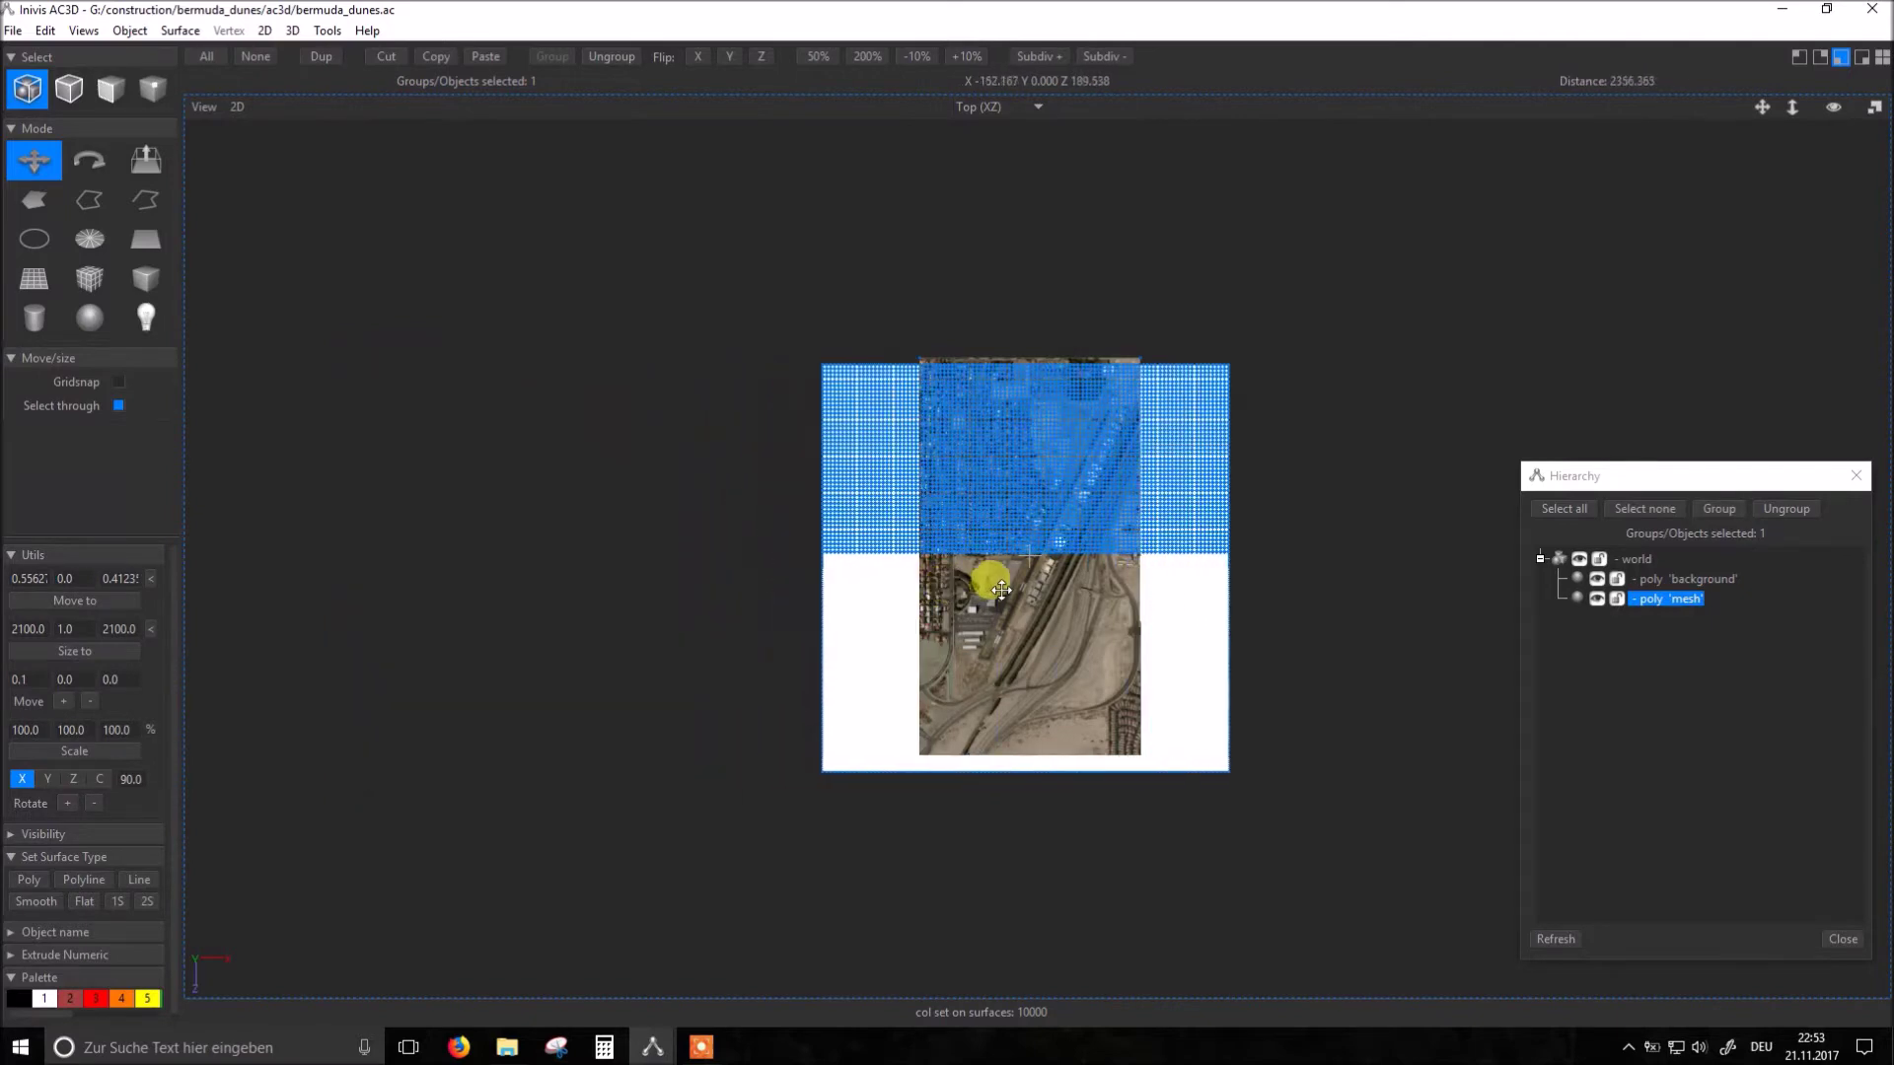
drag(1000, 589, 985, 564)
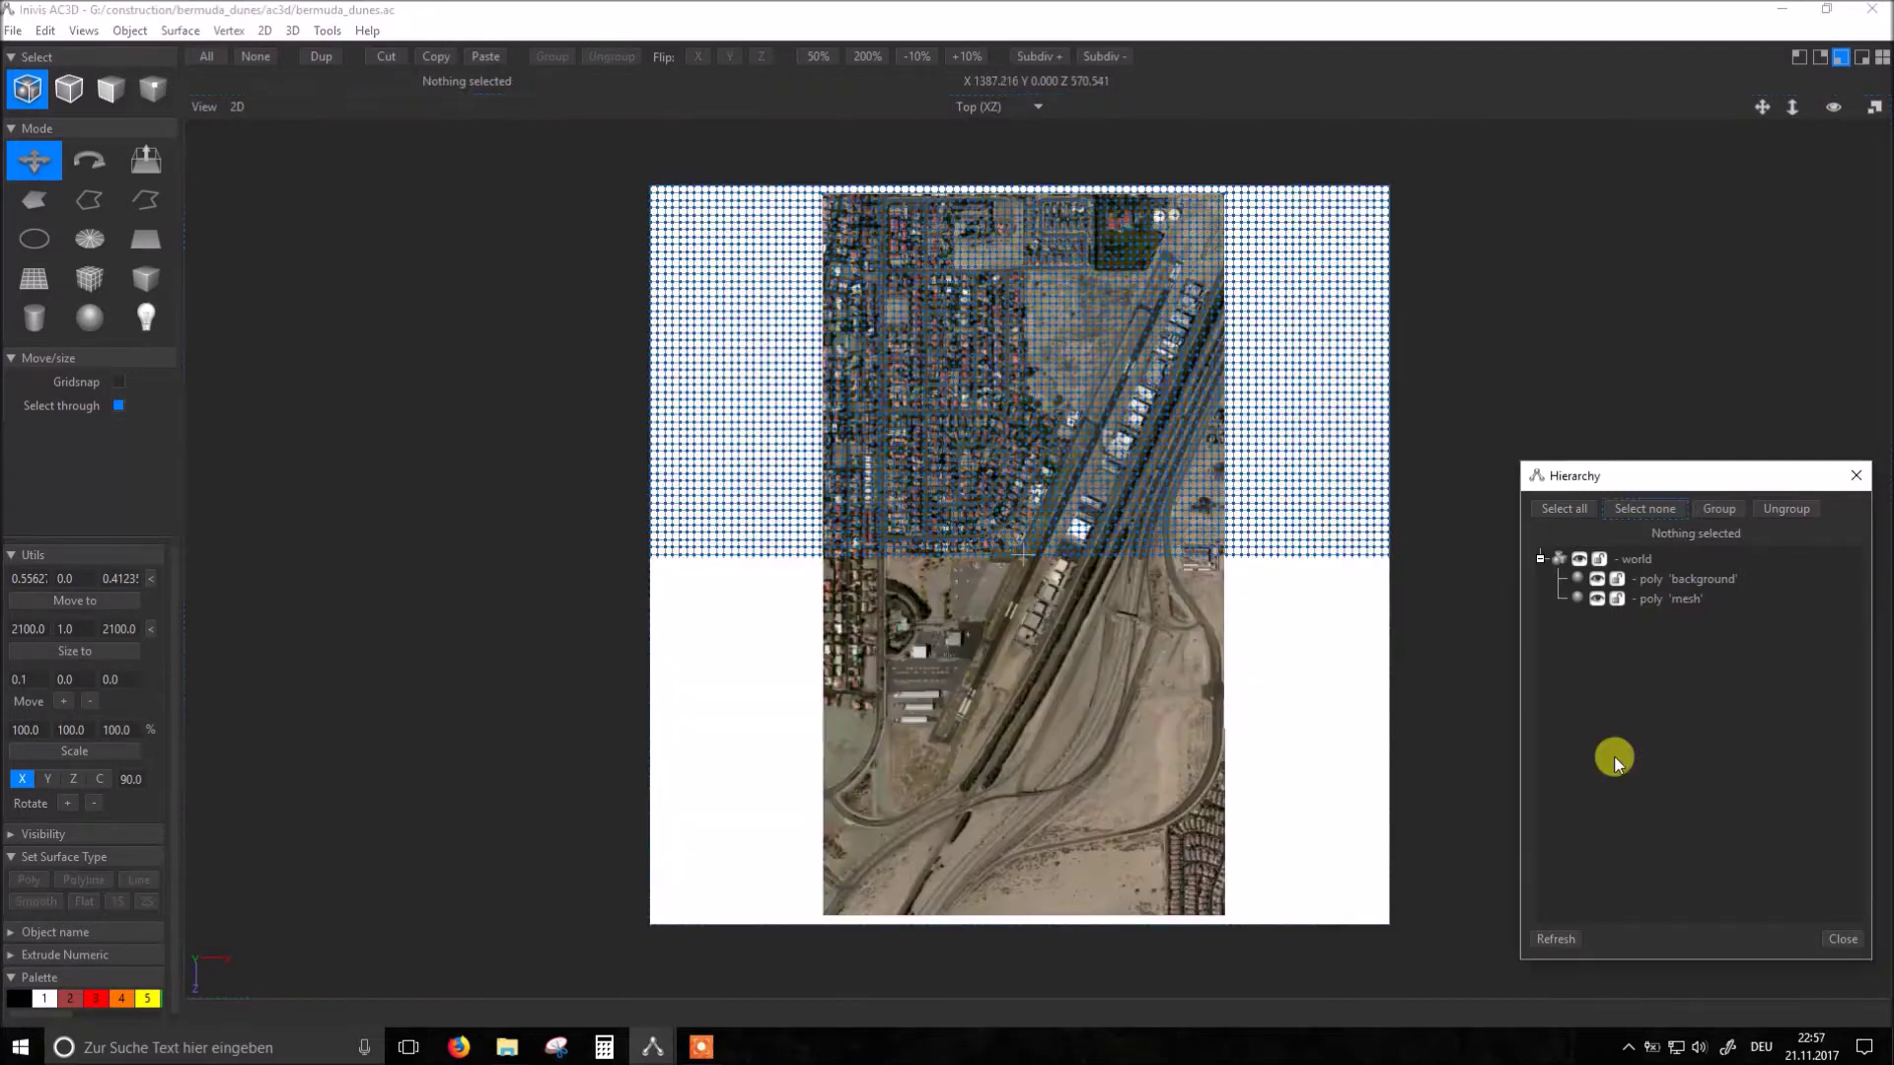
Step: Rotate the background image about the Y axis in 5-degree steps toward a vertical runway
click(1694, 579)
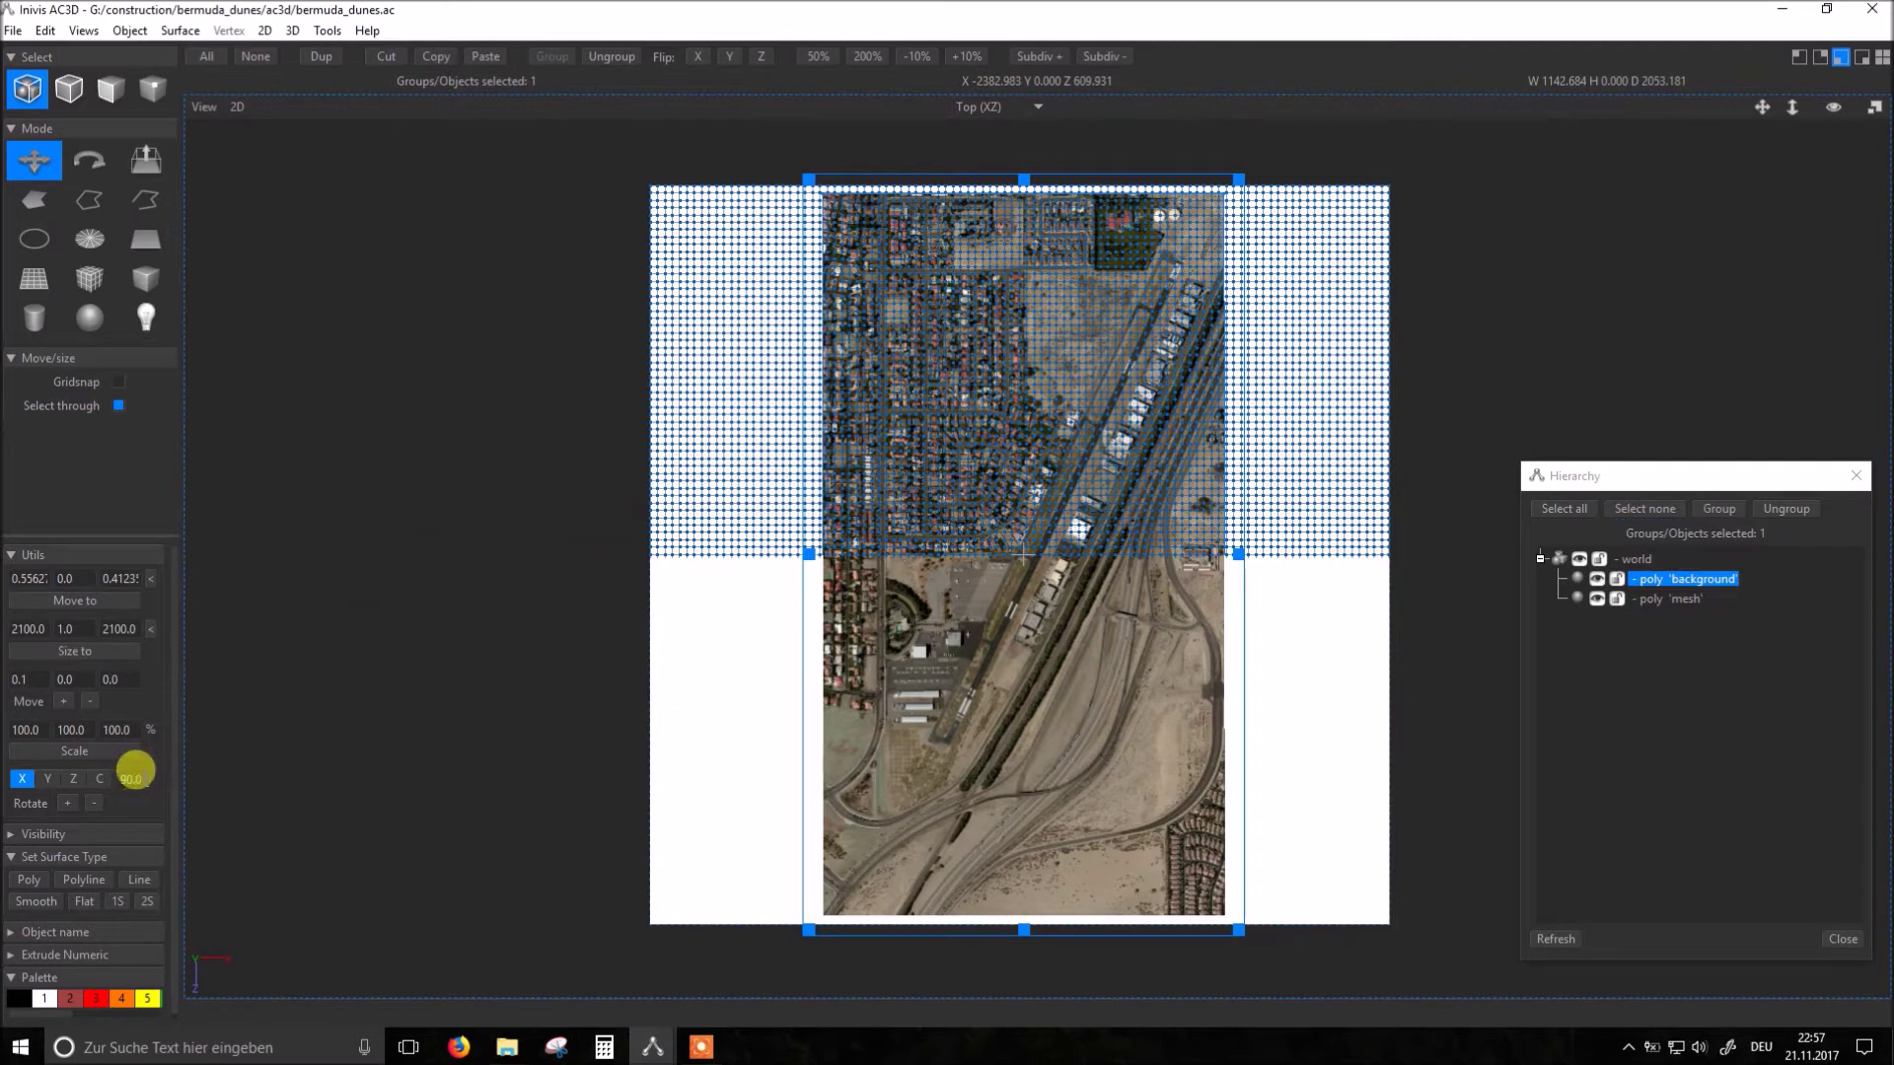
double_click(131, 777)
text(5)
click(49, 780)
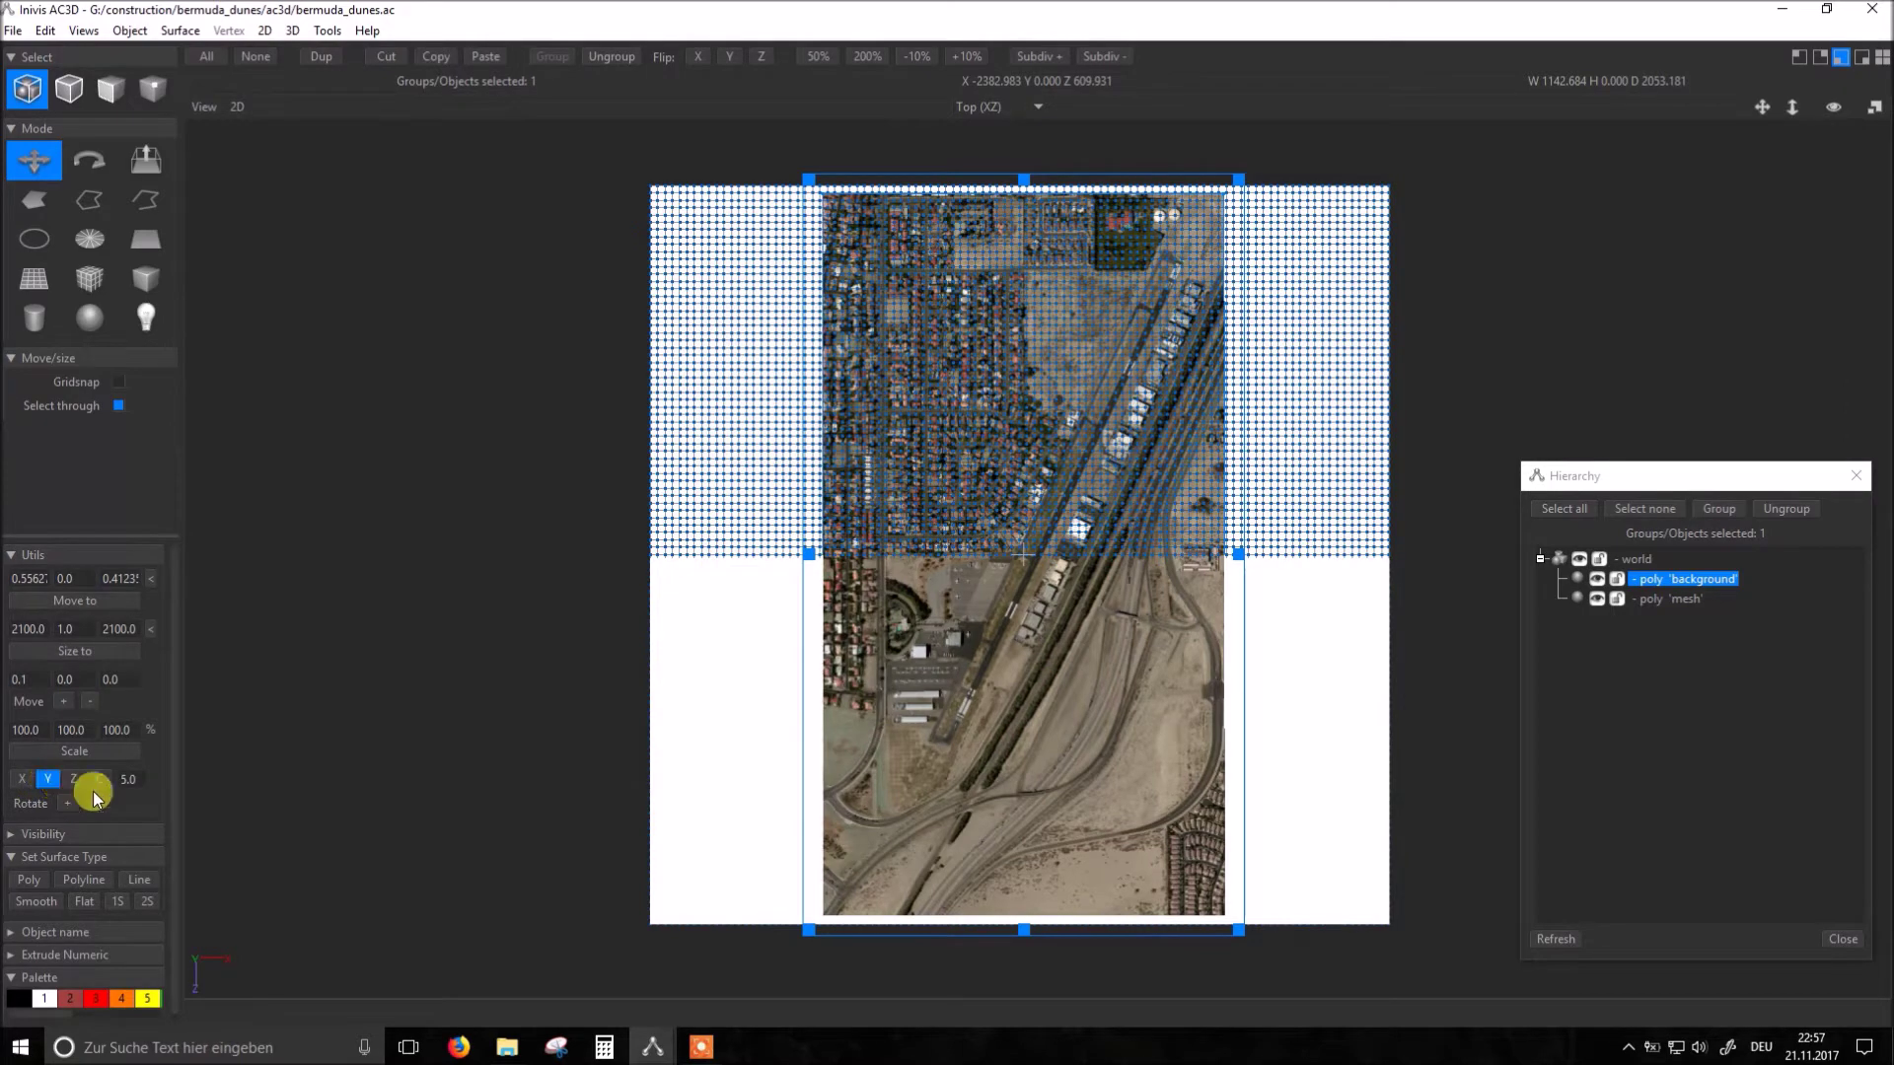
scroll(1107, 496, up, 3)
scroll(1108, 496, up, 1)
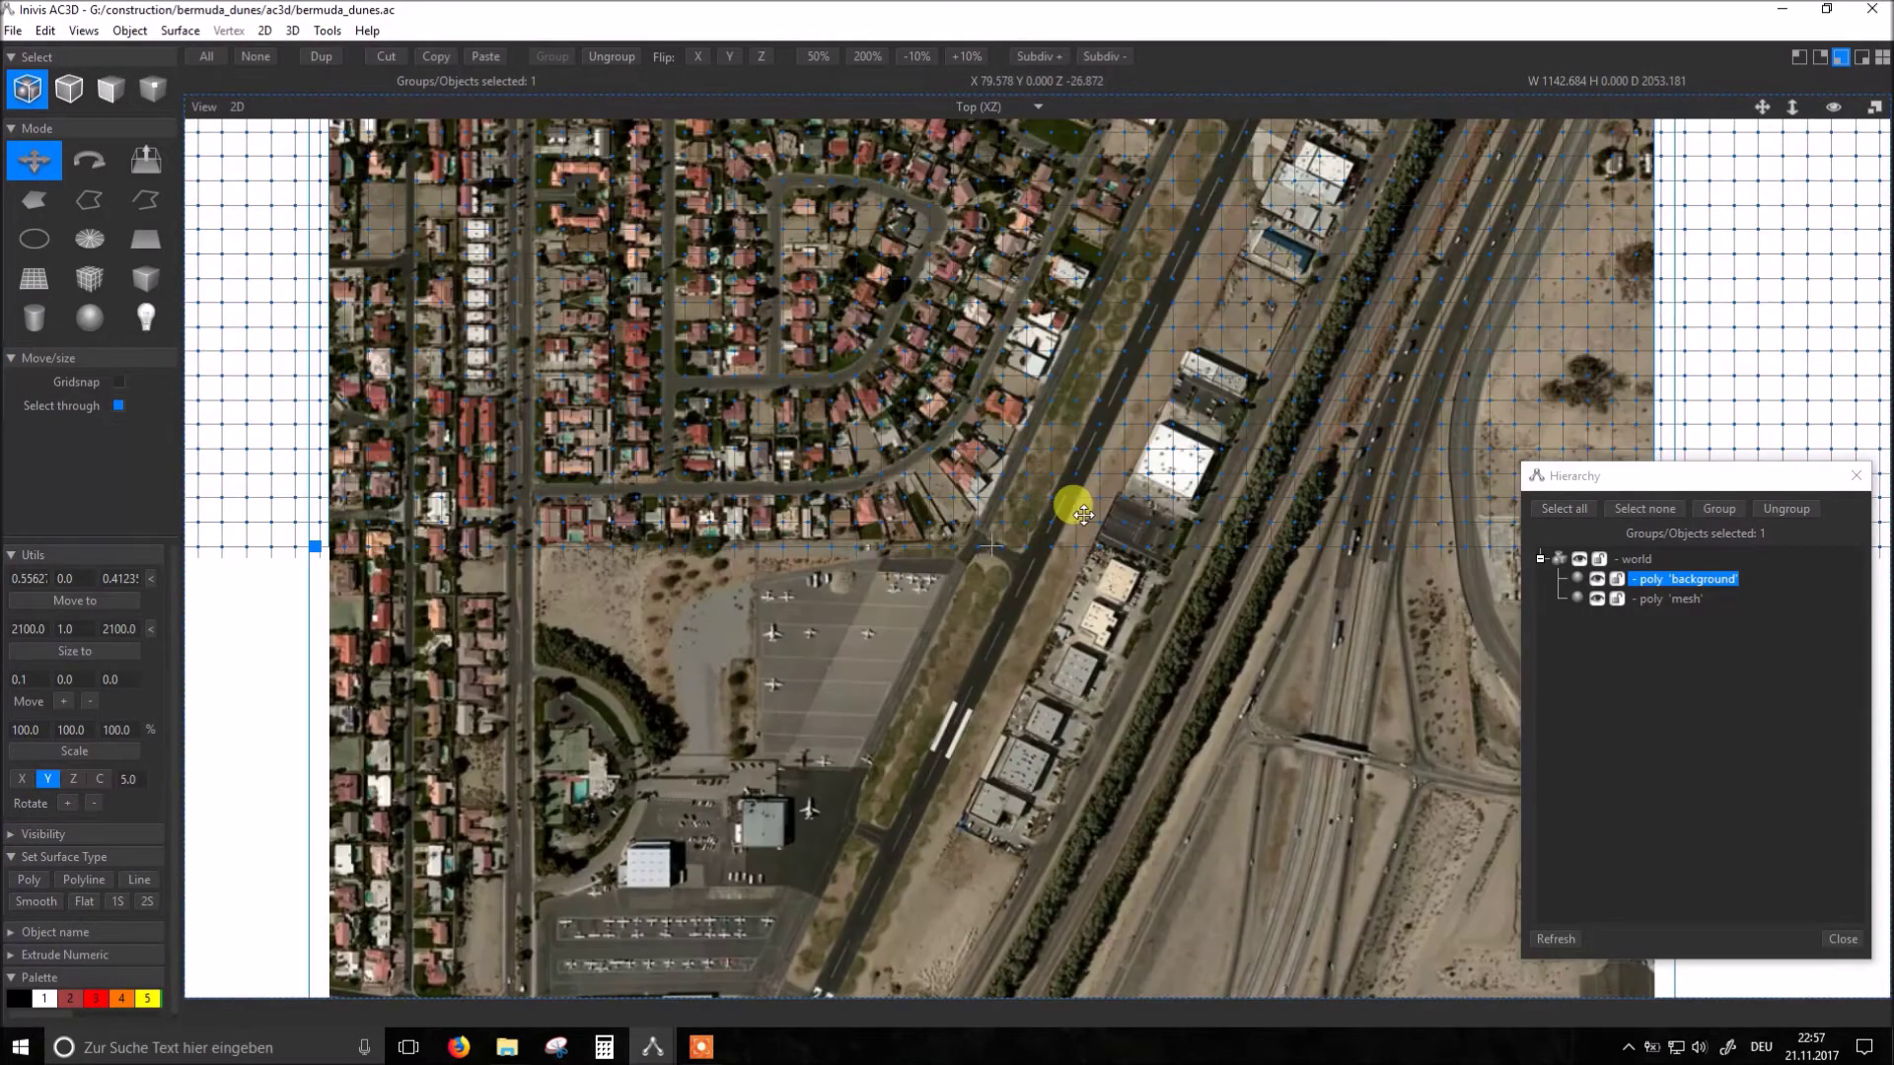
scroll(1087, 498, up, 1)
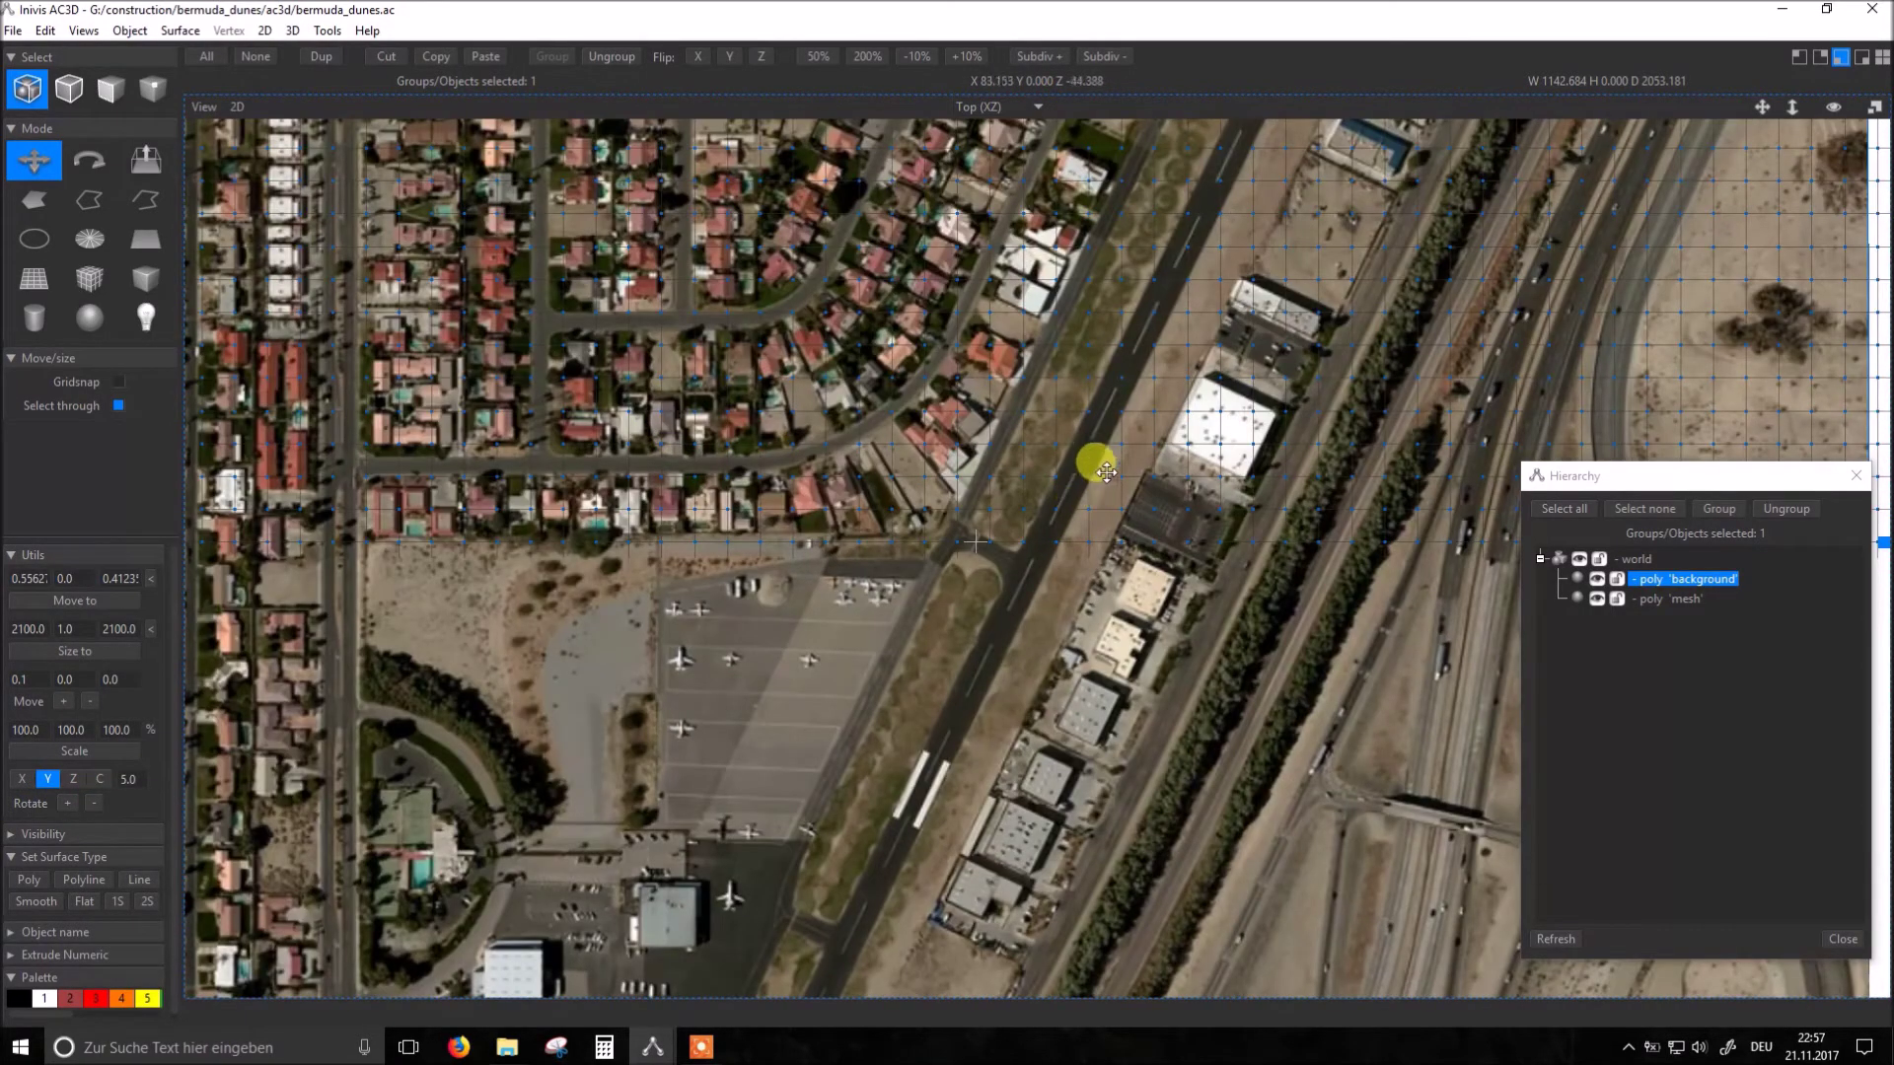
click(95, 803)
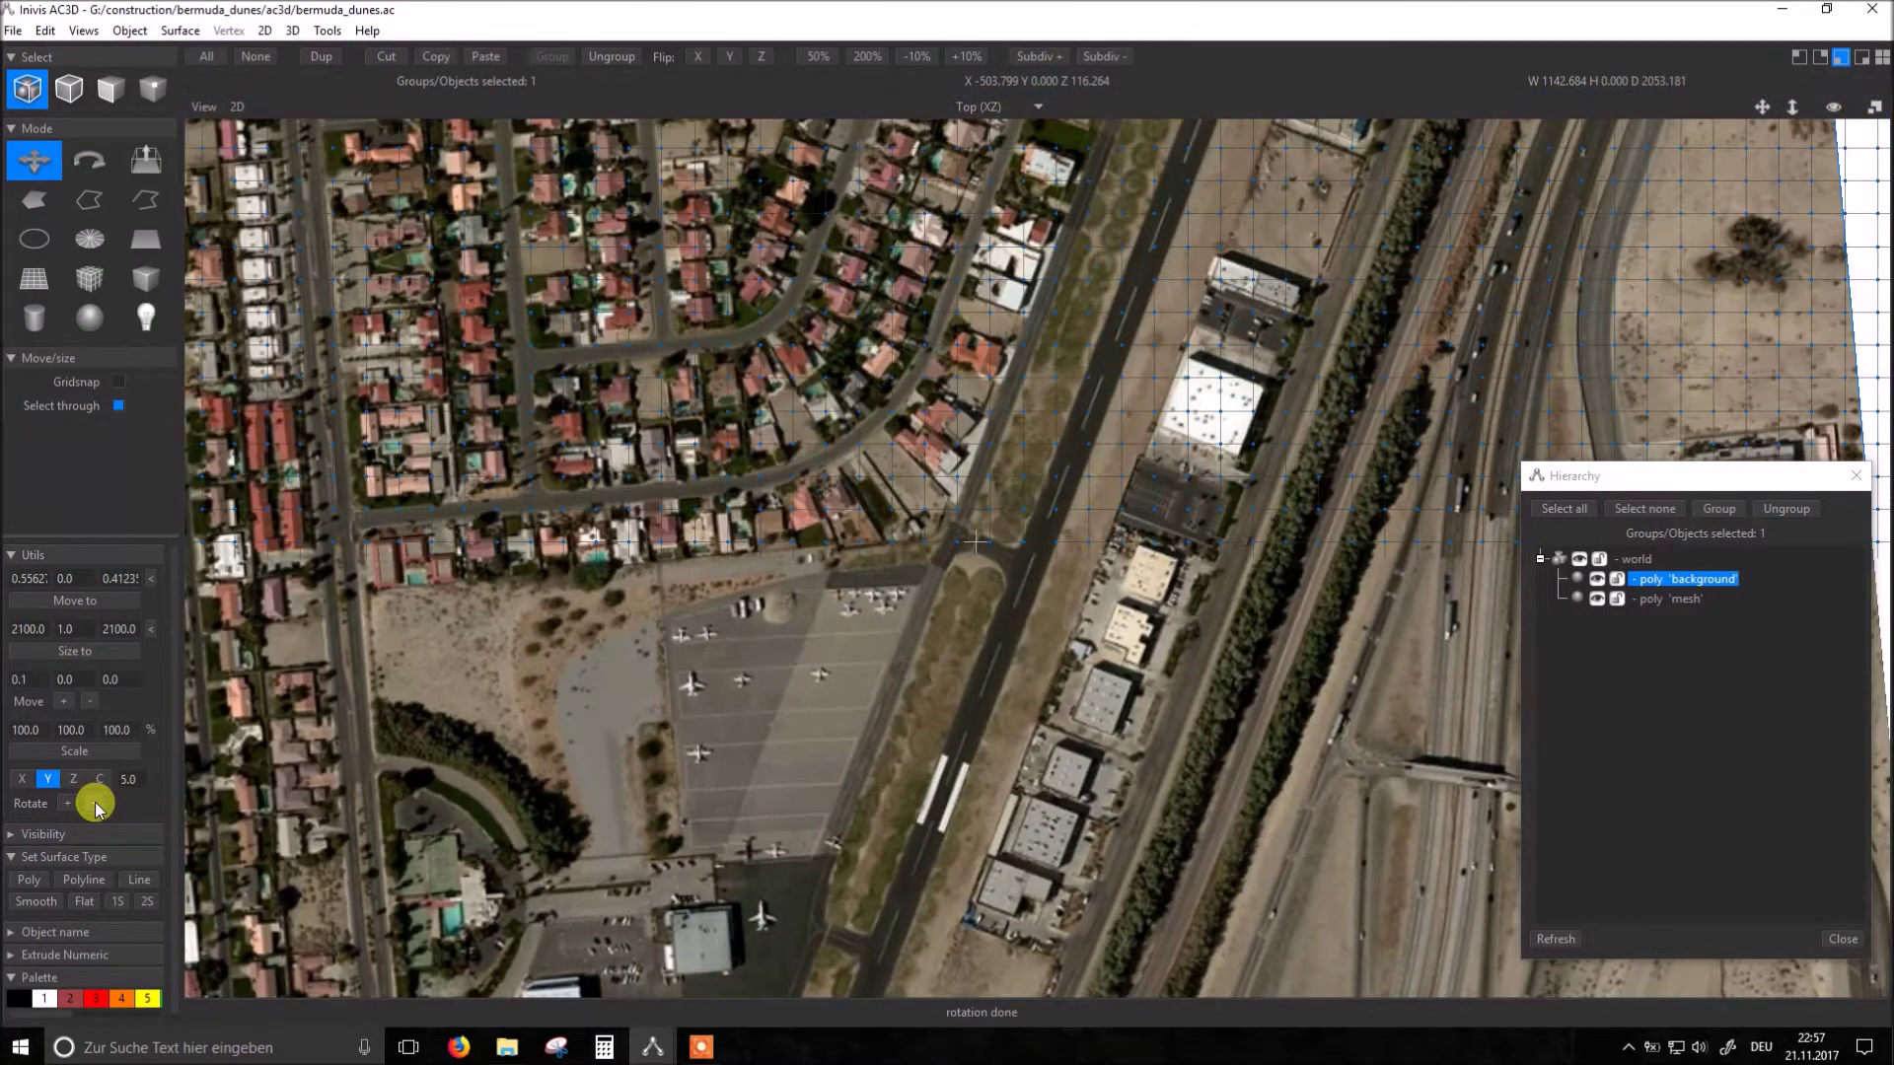
click(96, 804)
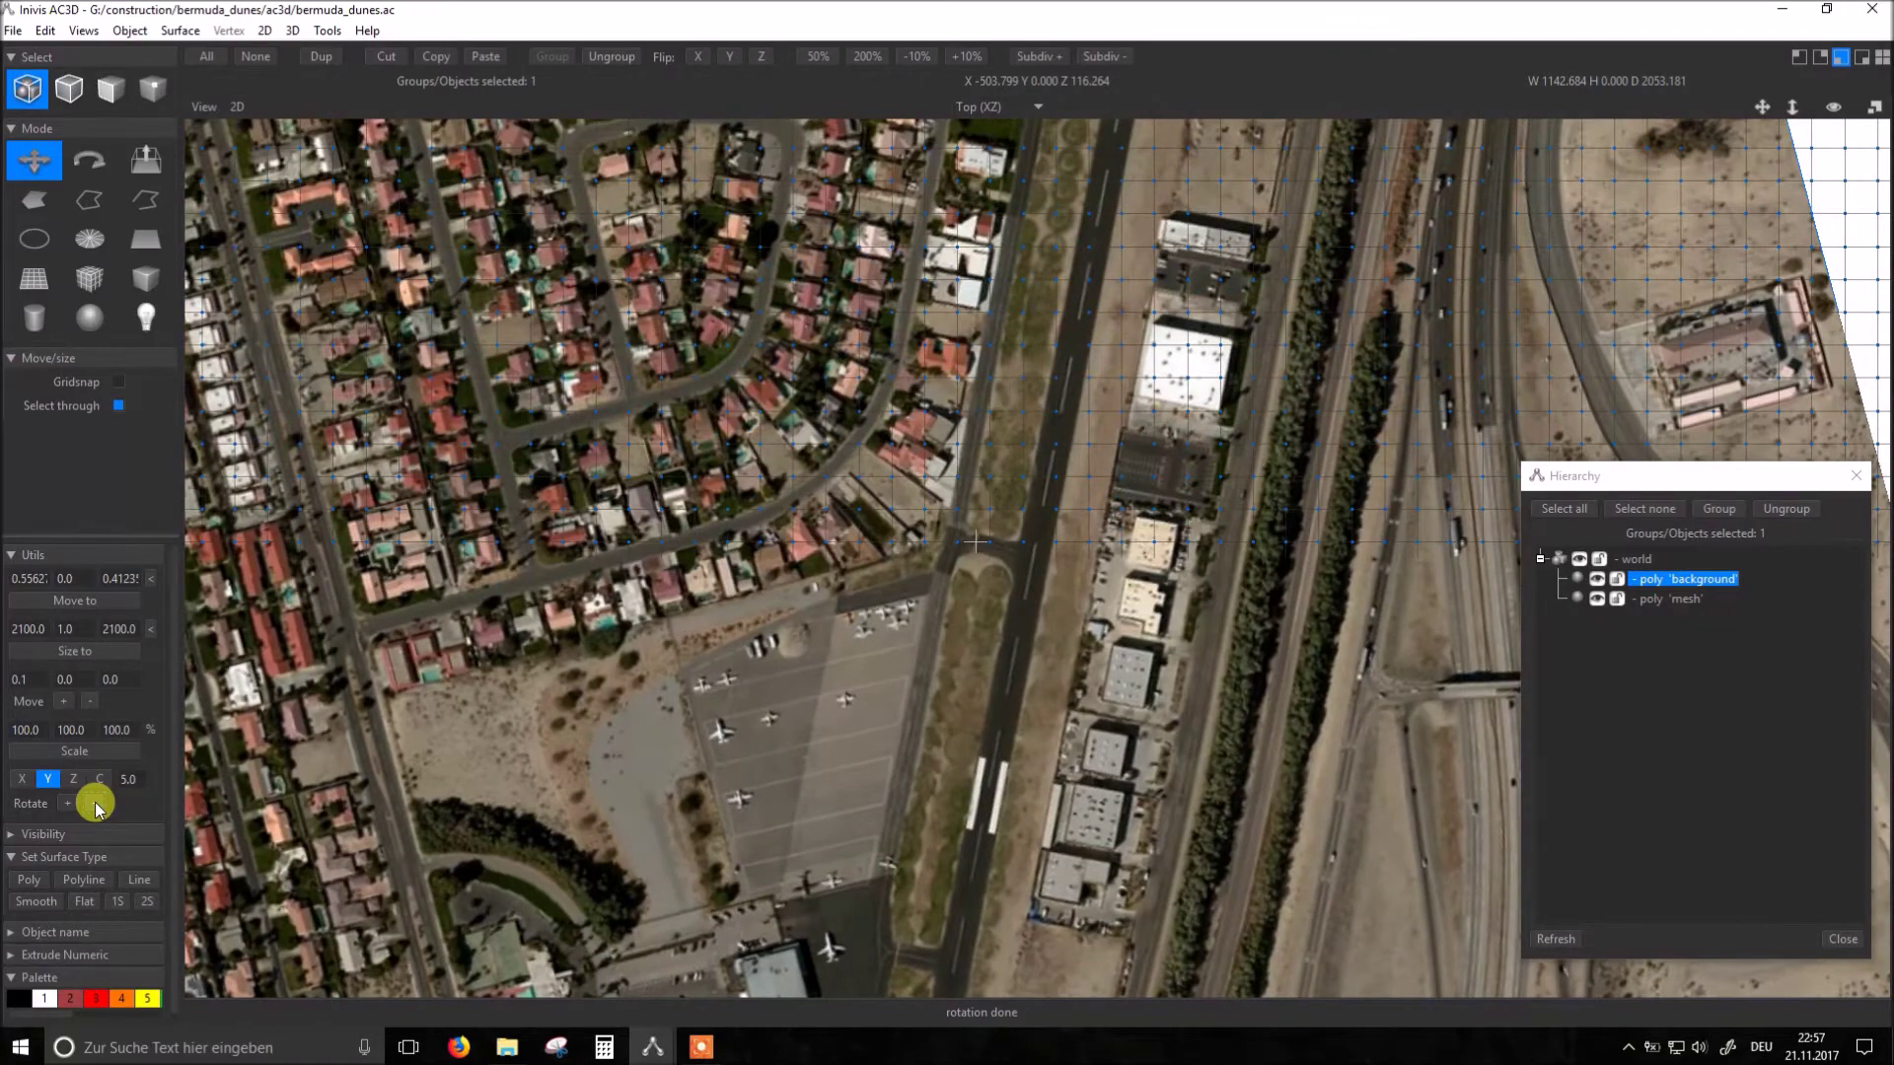
click(95, 804)
click(94, 803)
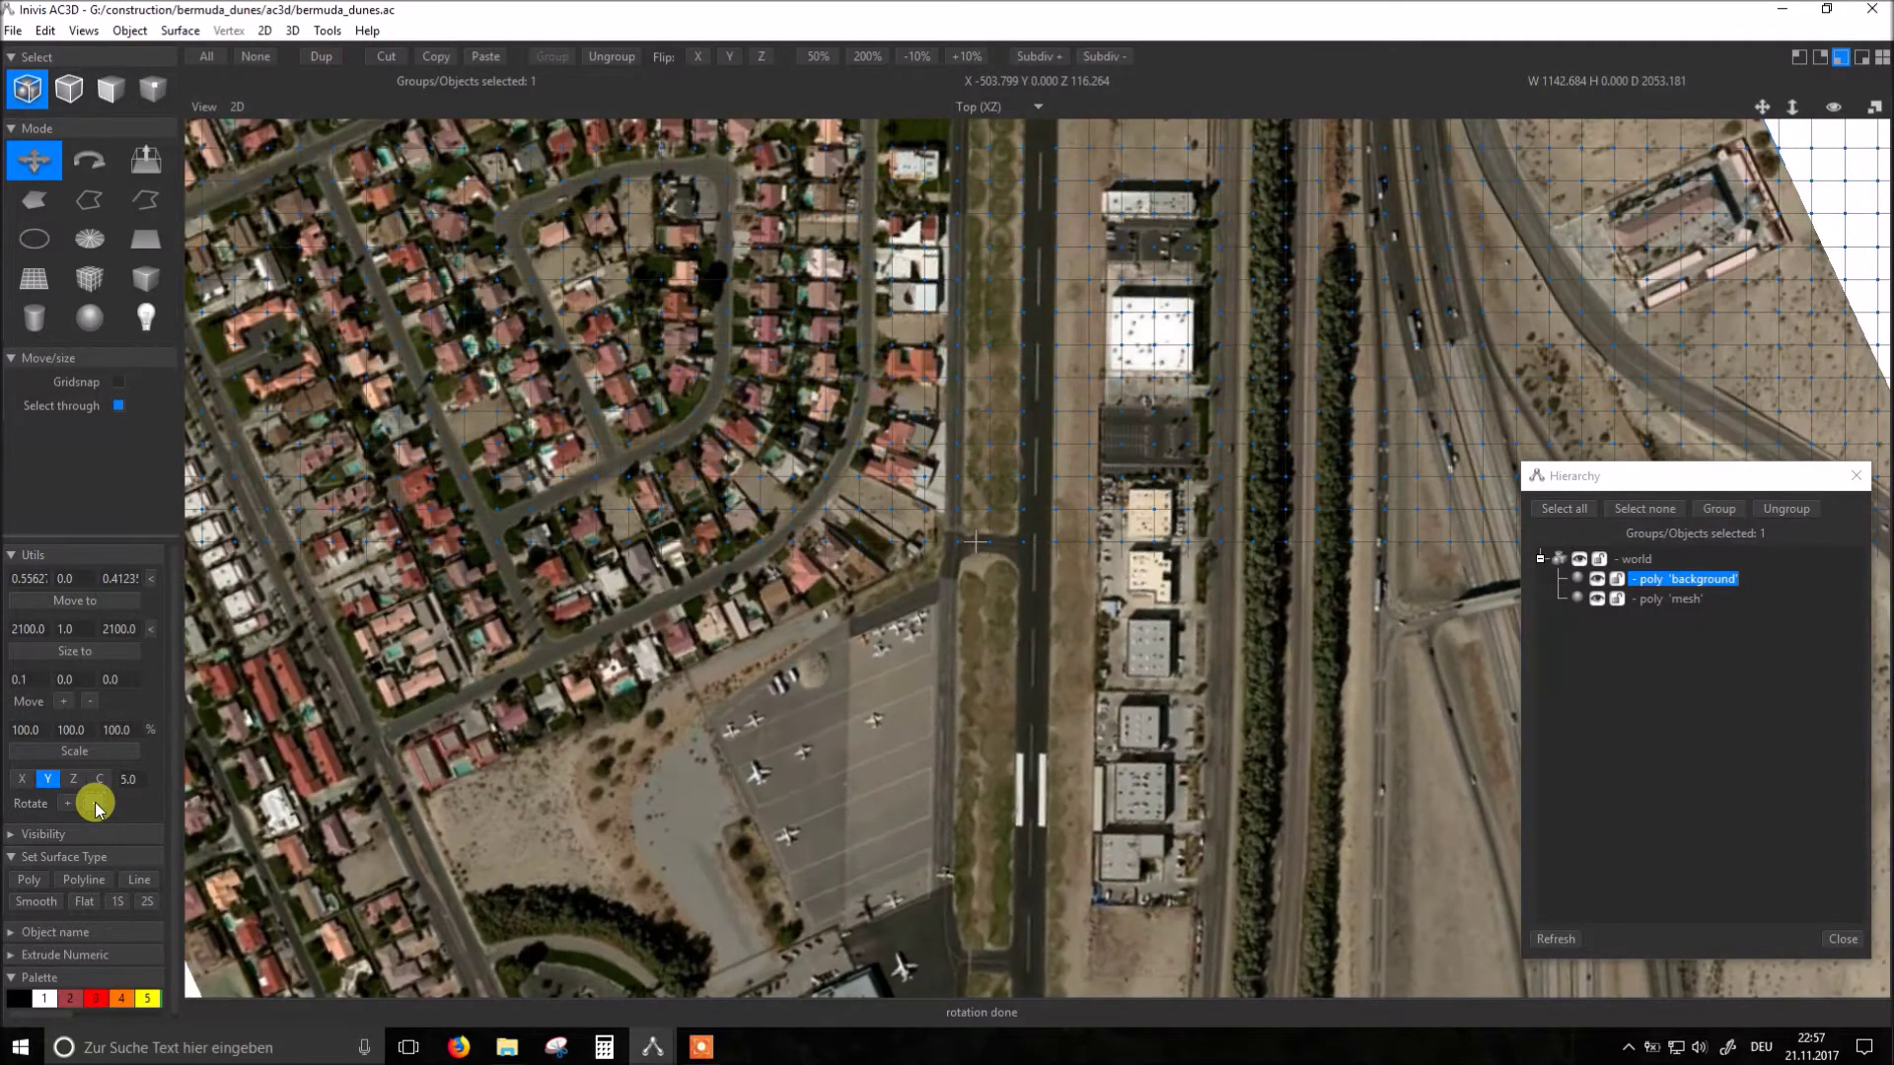
Step: Rotate the background by a 1.0-degree step and check alignment along runway 28
double_click(130, 777)
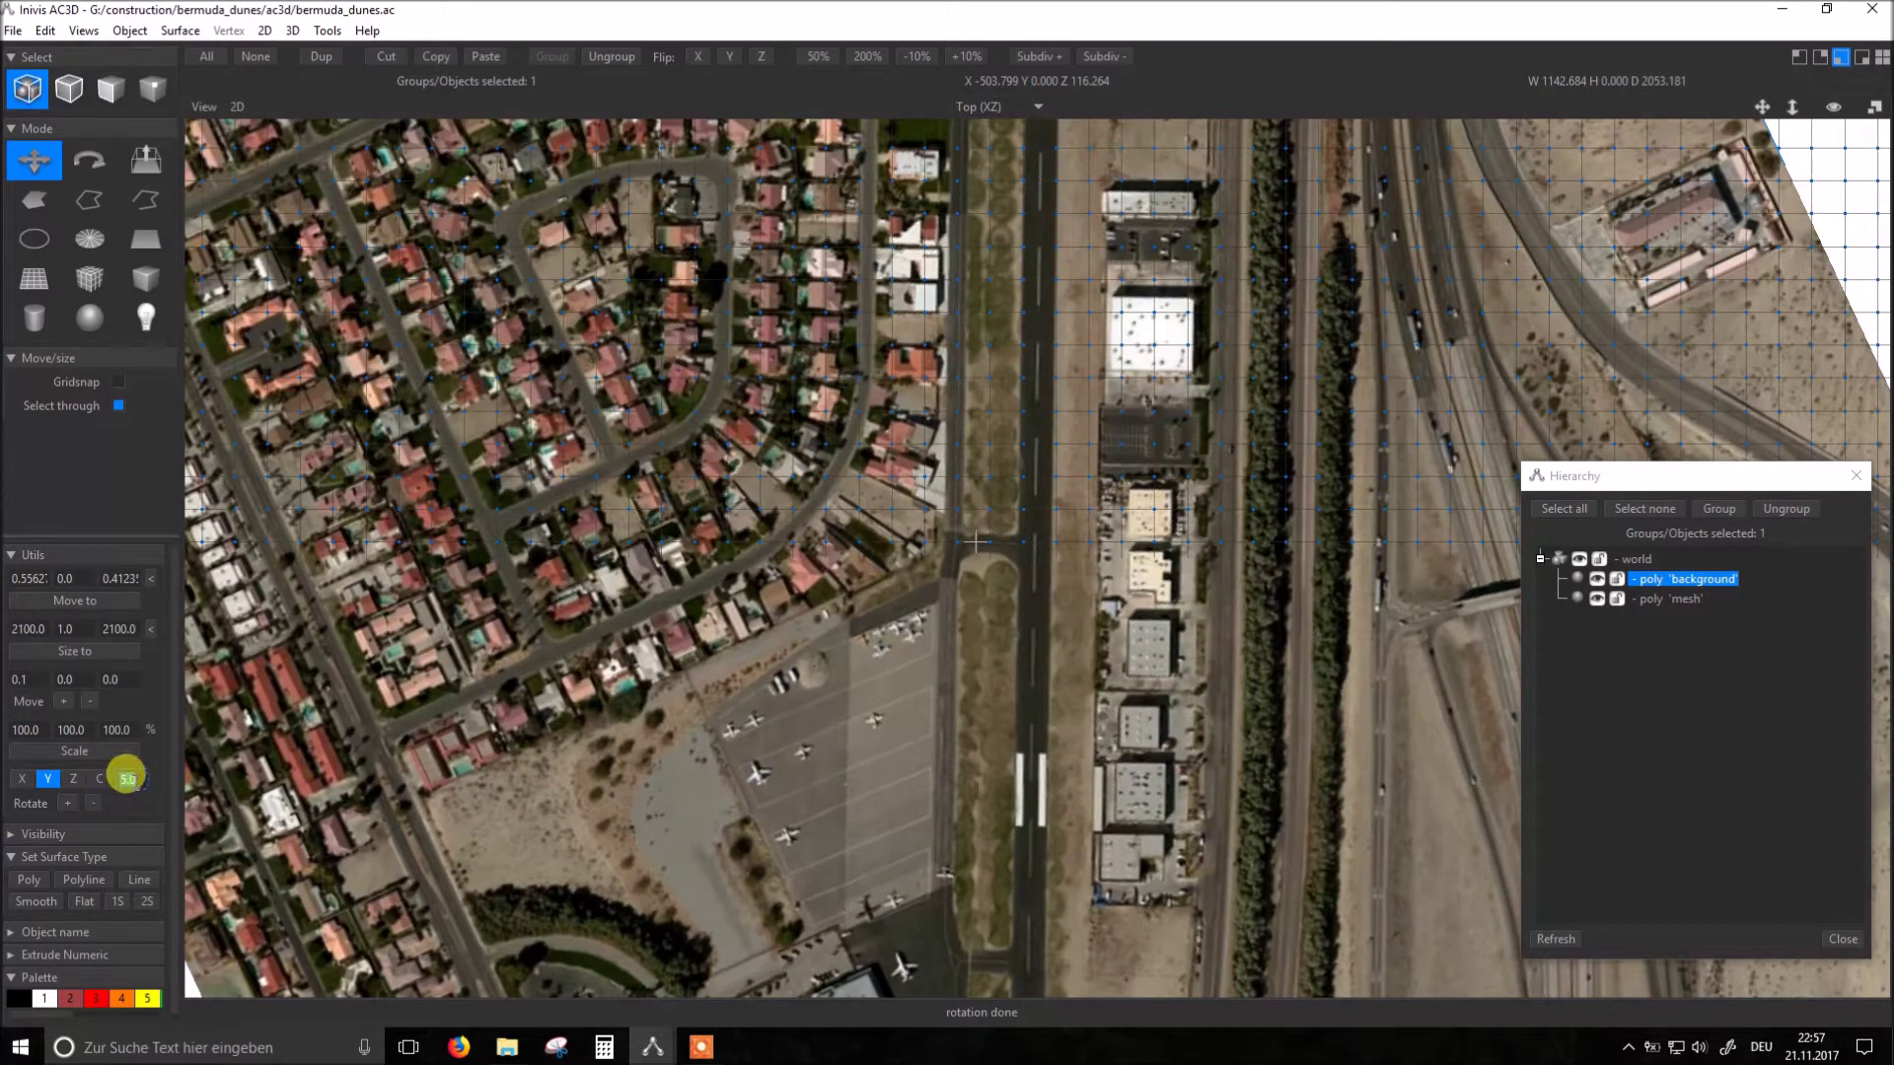
text(1)
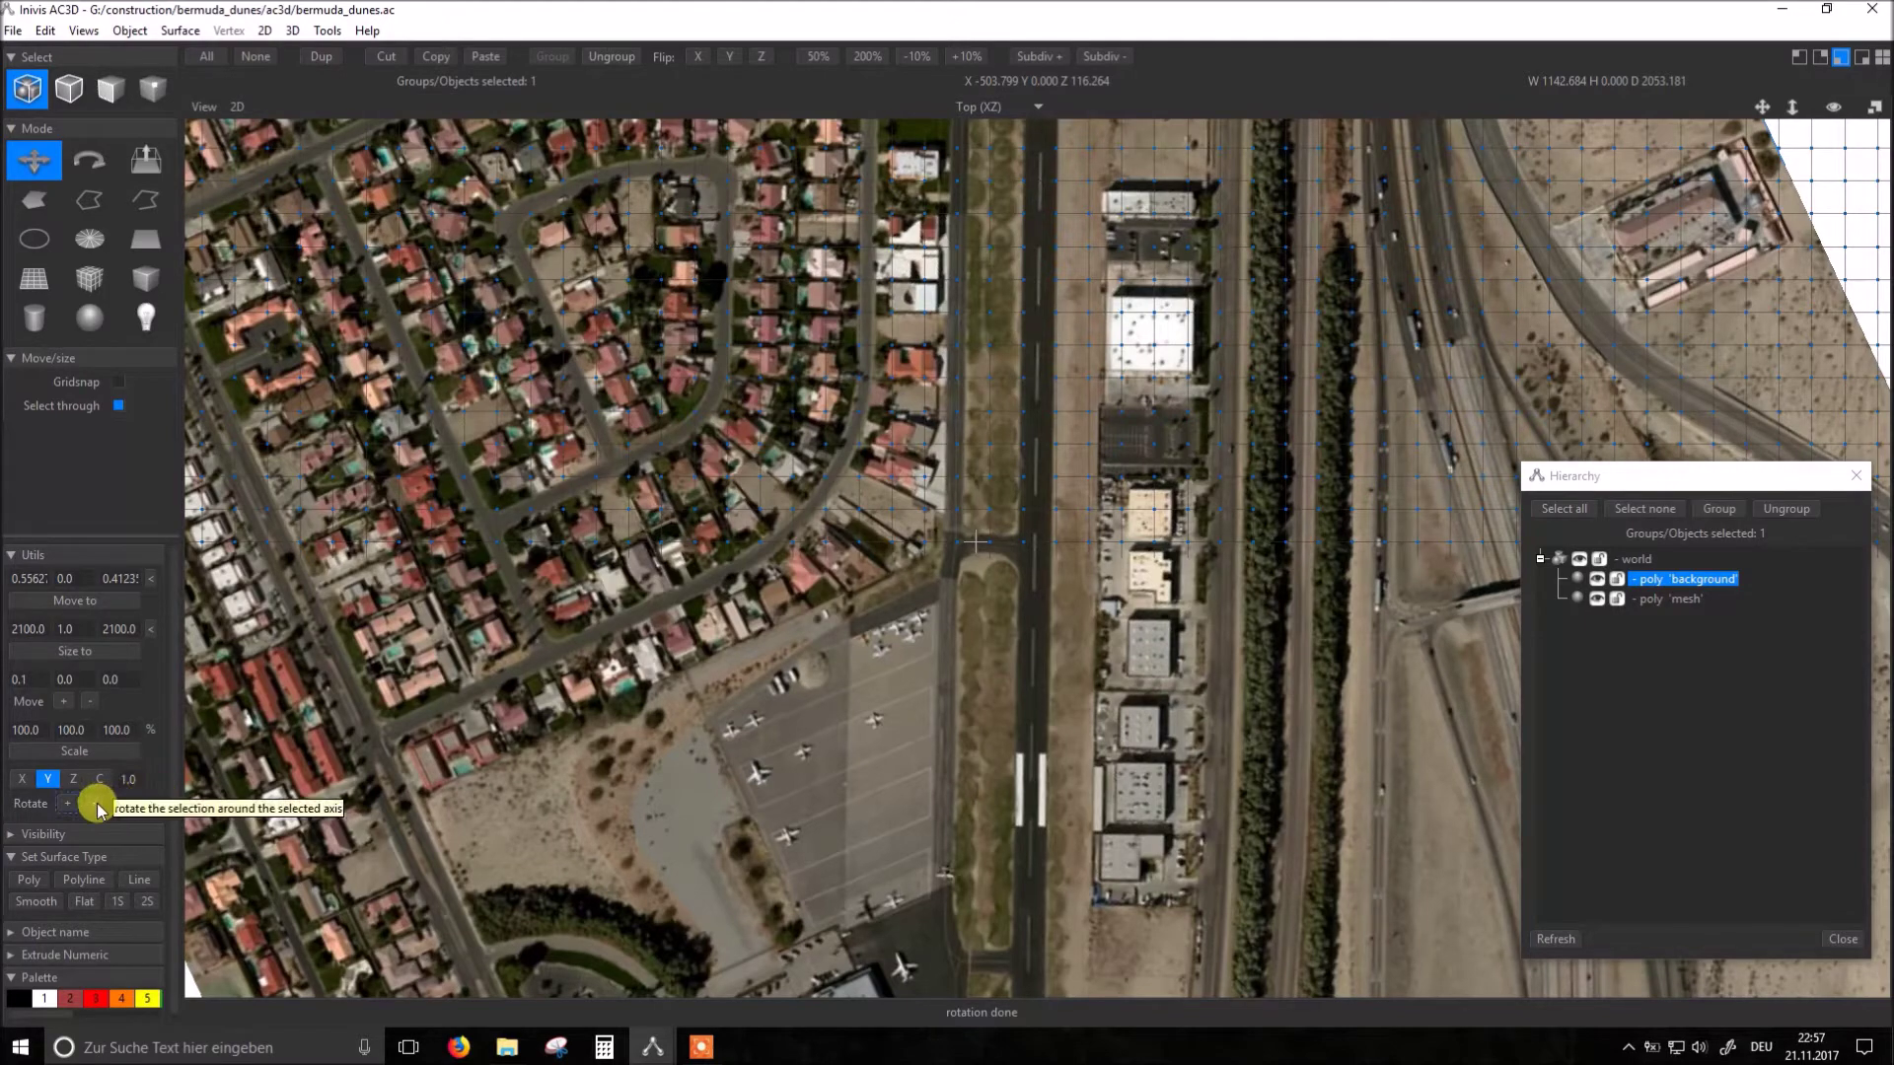
click(98, 808)
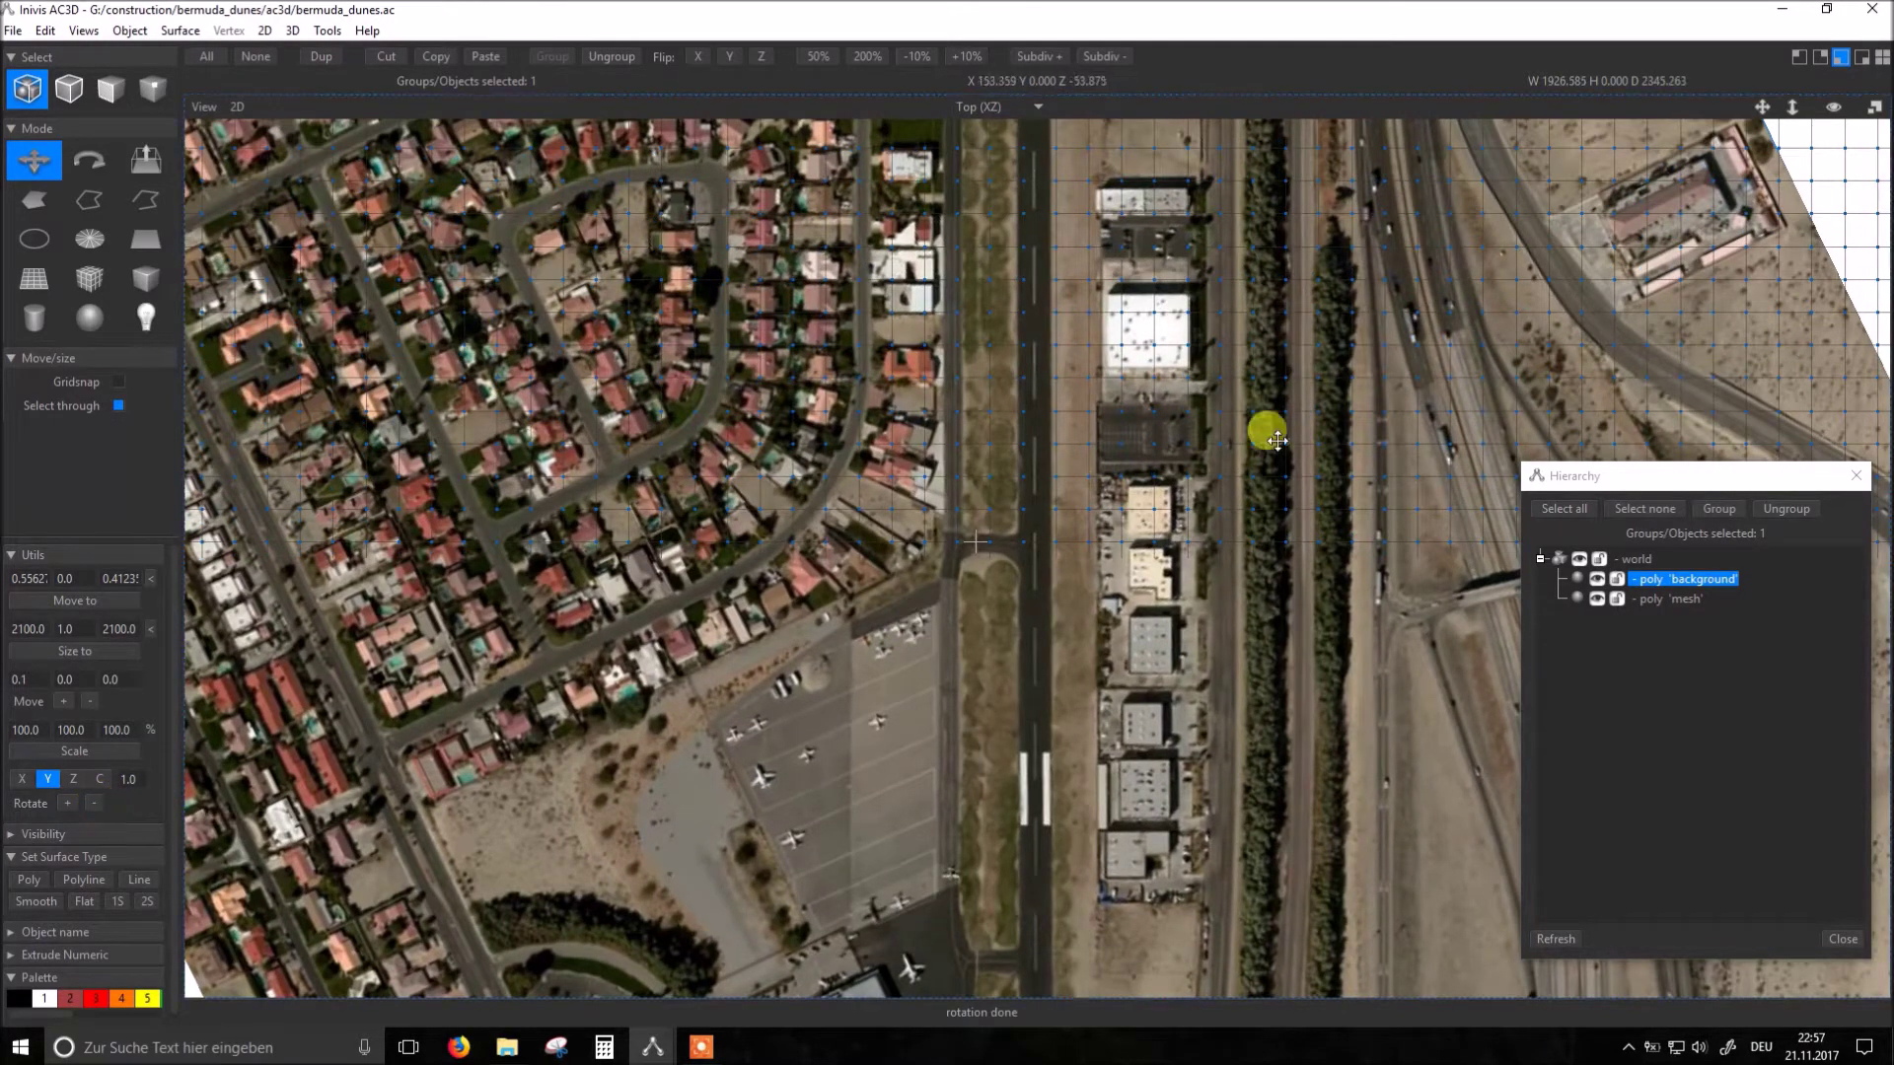
right_drag(1150, 876, 1170, 78)
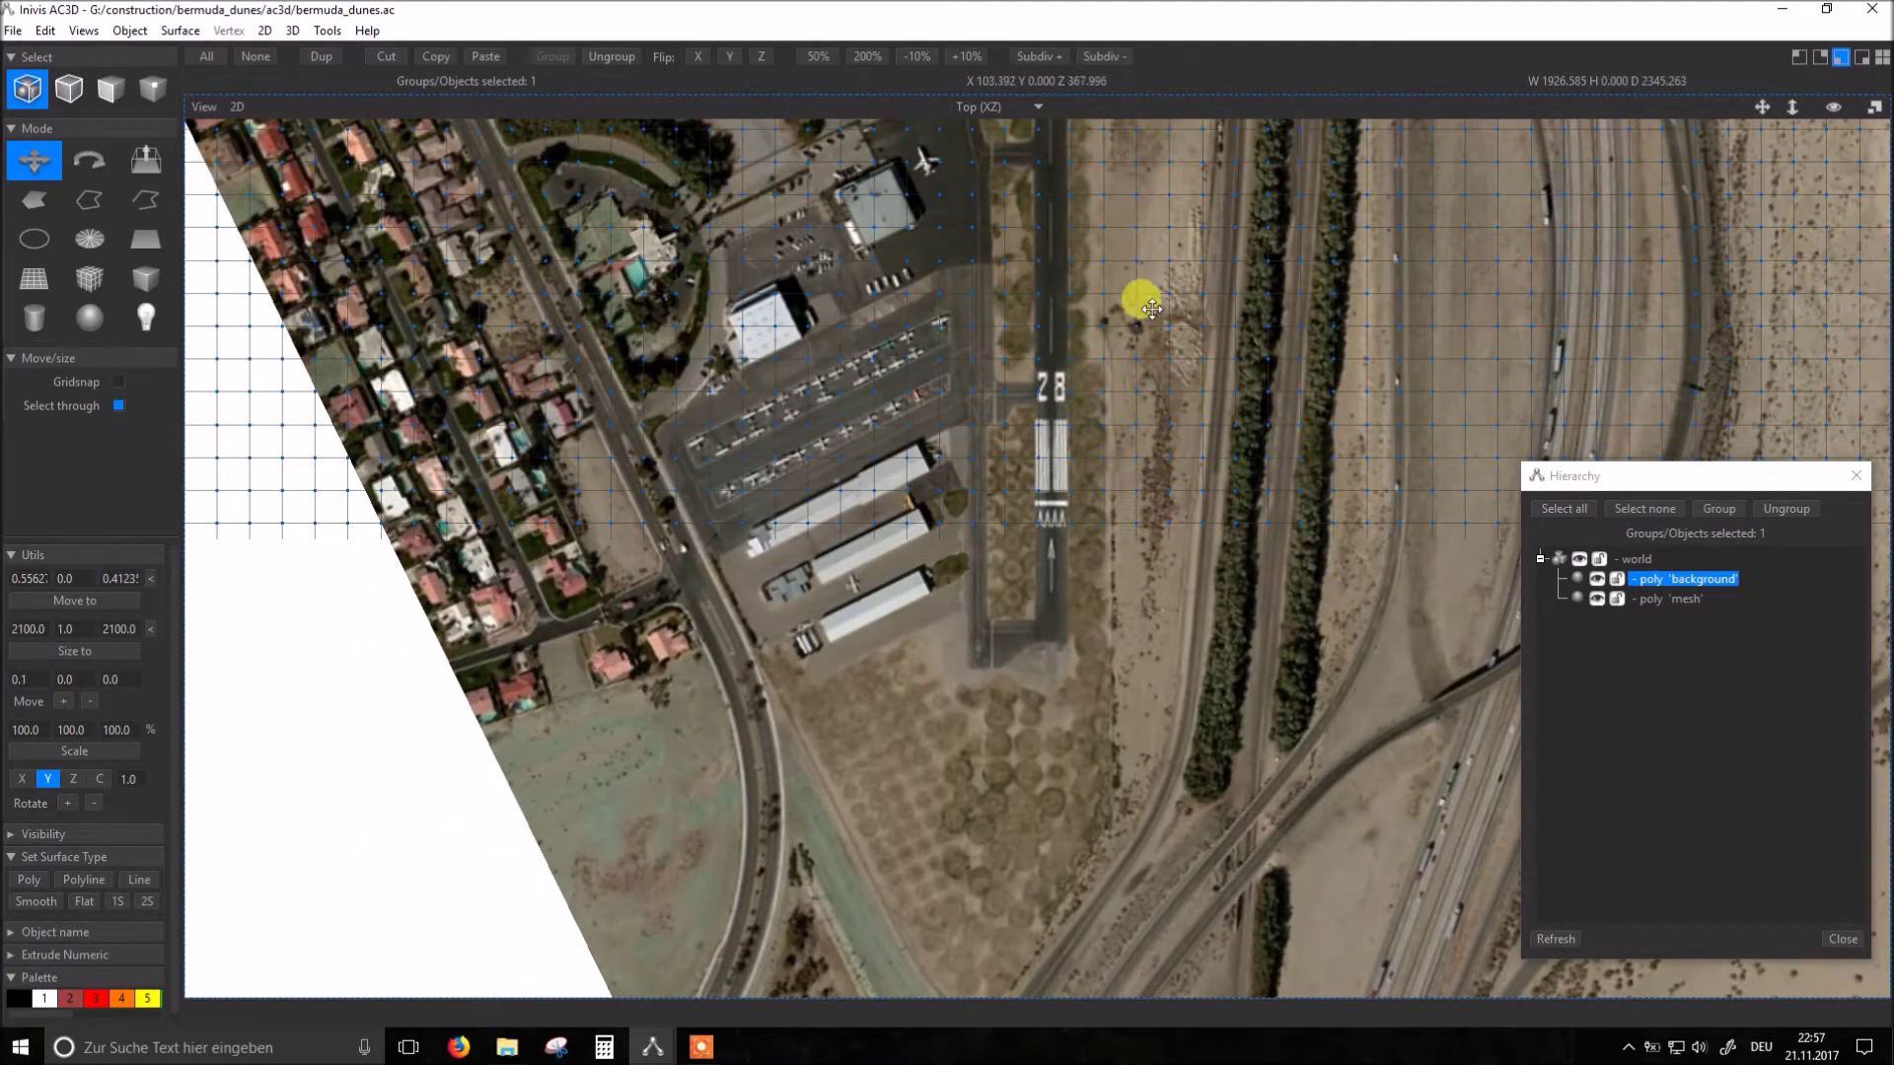
right_drag(1141, 305, 1152, 581)
right_drag(1150, 222, 1150, 503)
right_drag(1150, 185, 1150, 498)
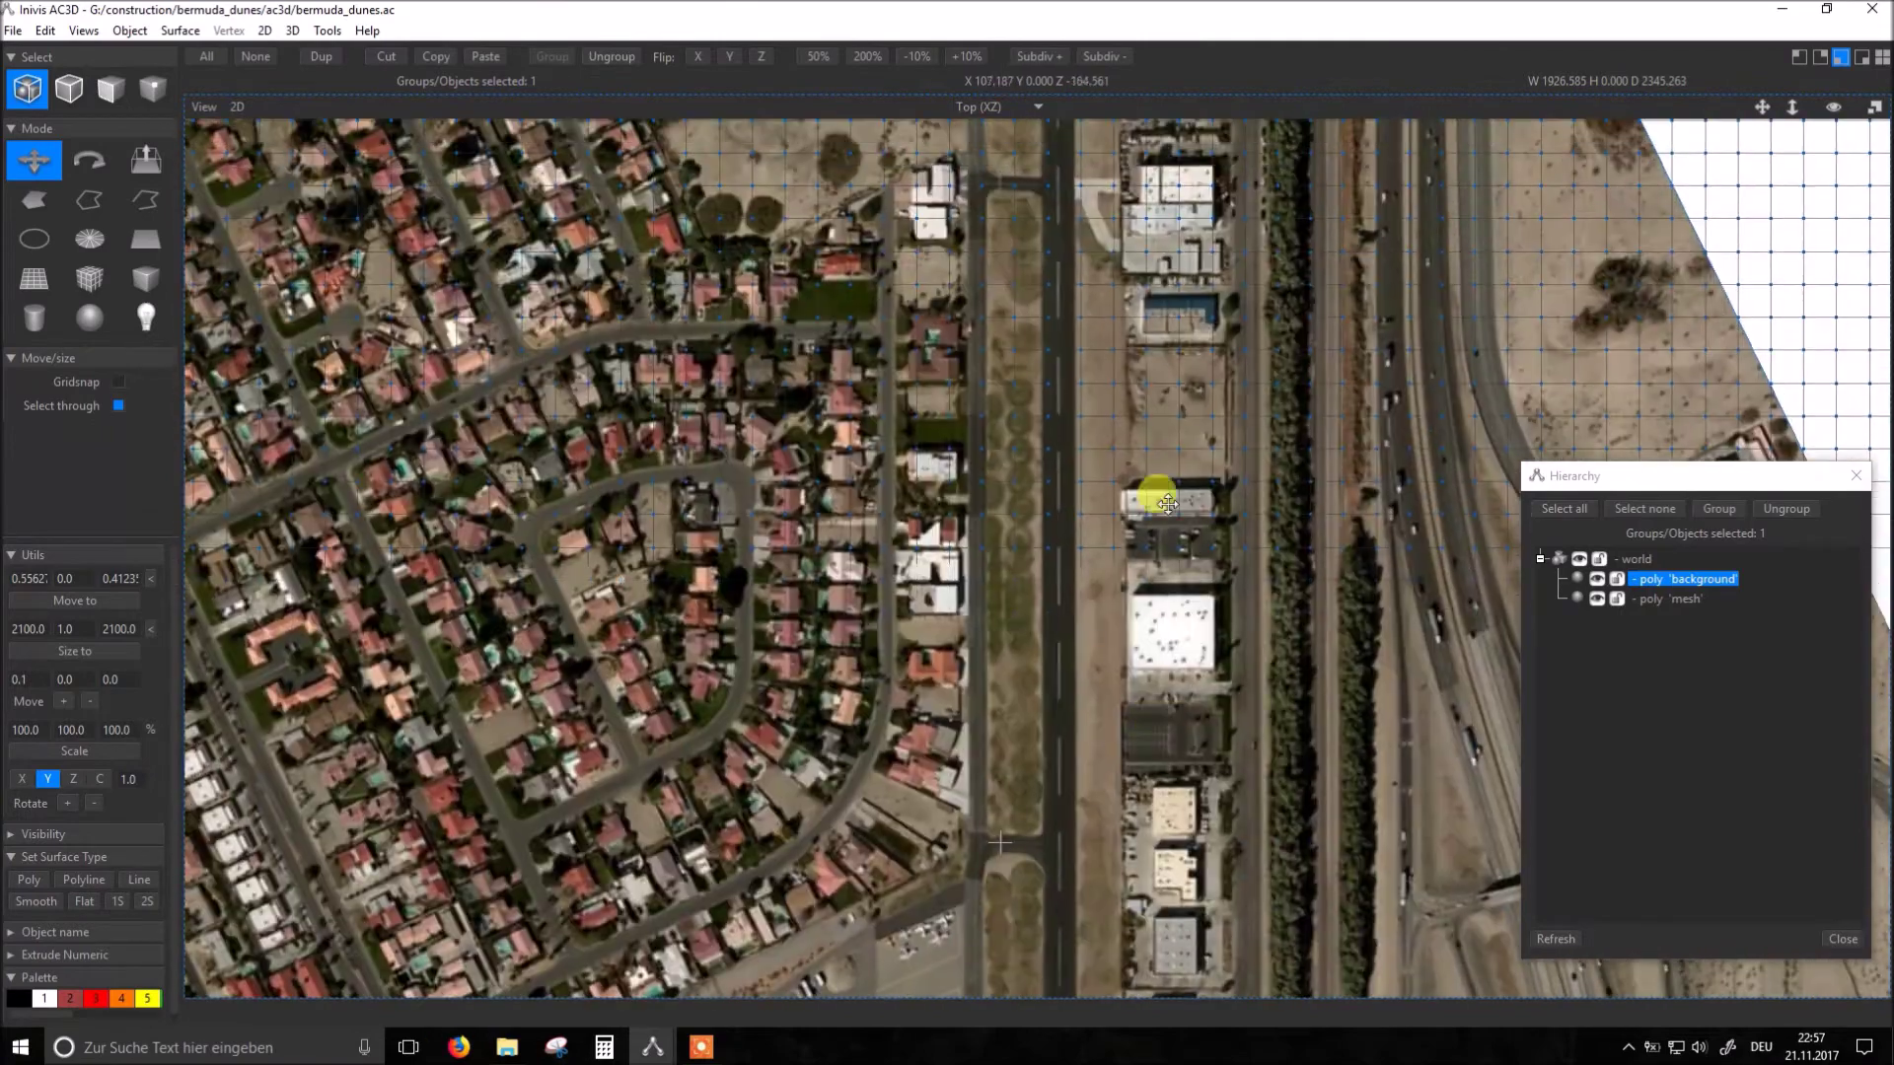
right_drag(1149, 229, 1149, 774)
right_drag(1141, 477, 1135, 677)
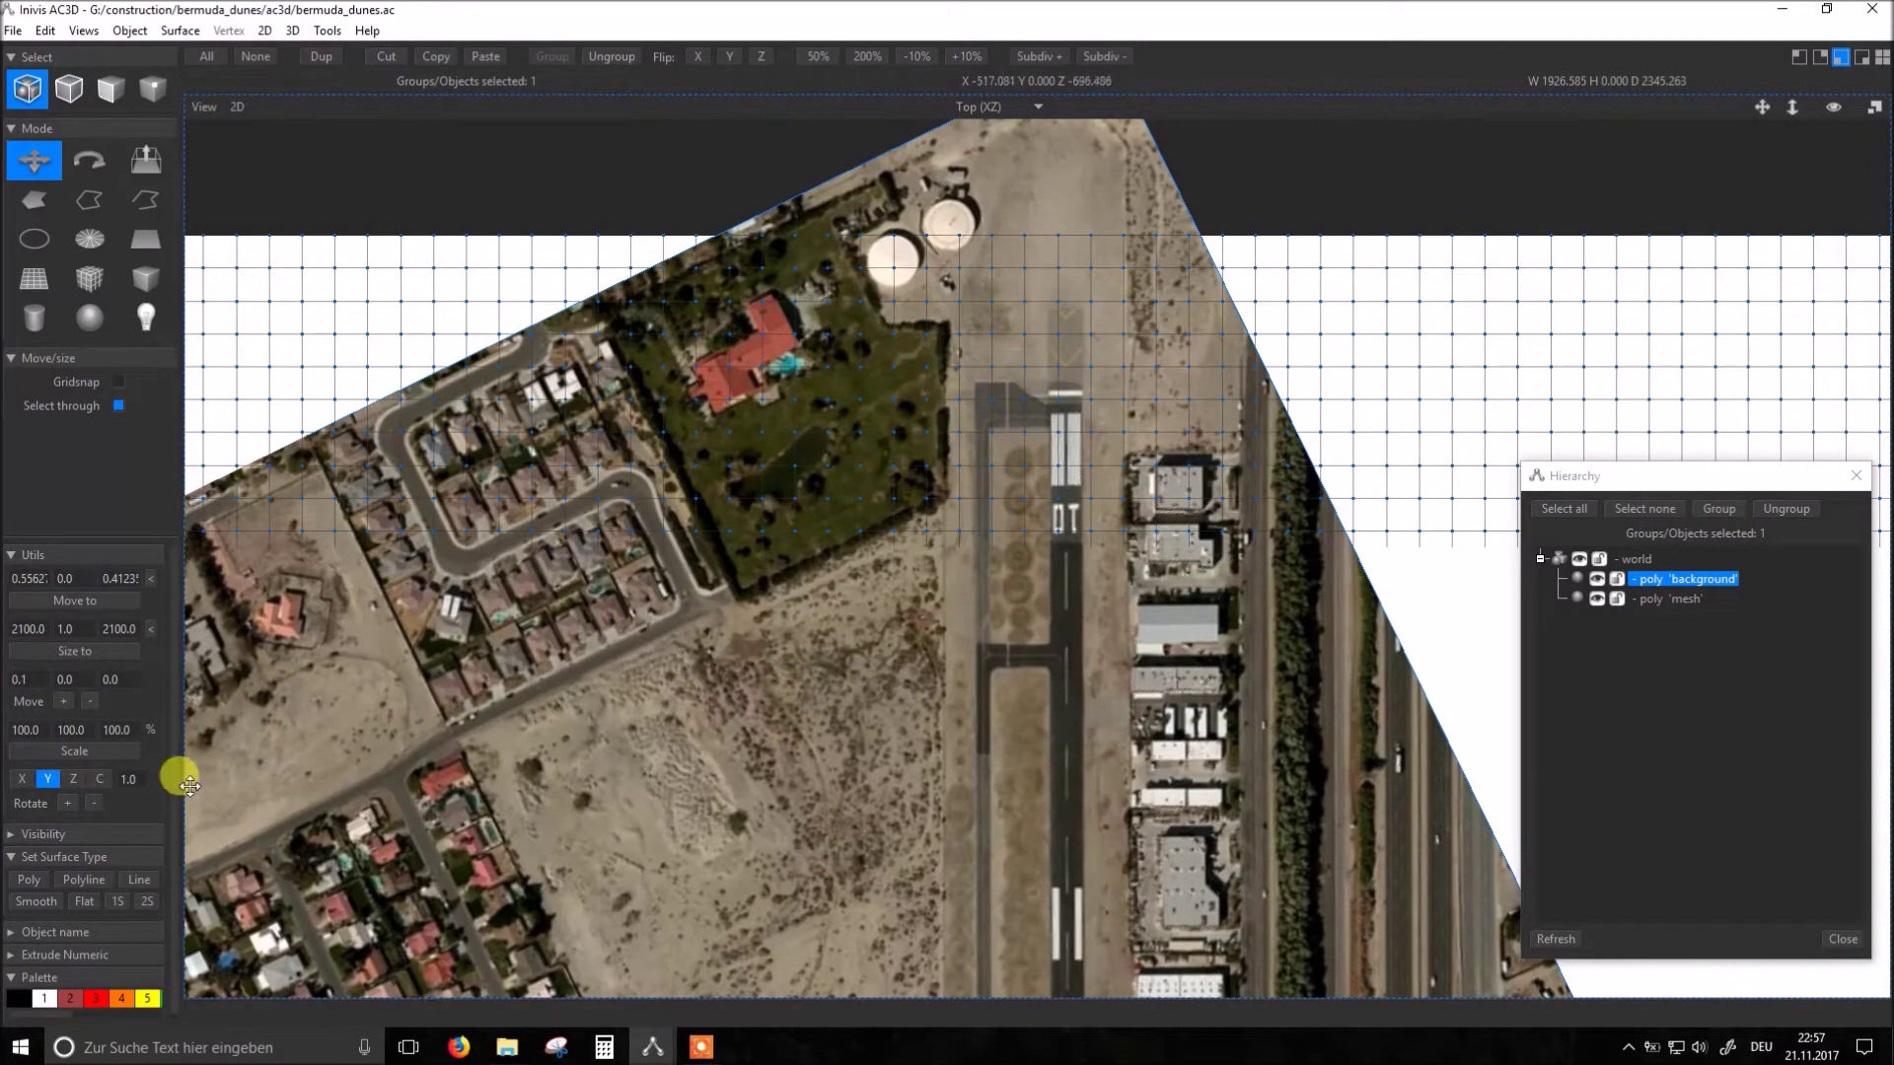
Step: Apply a final 0.1-degree rotation to the background and clear the selection
double_click(129, 779)
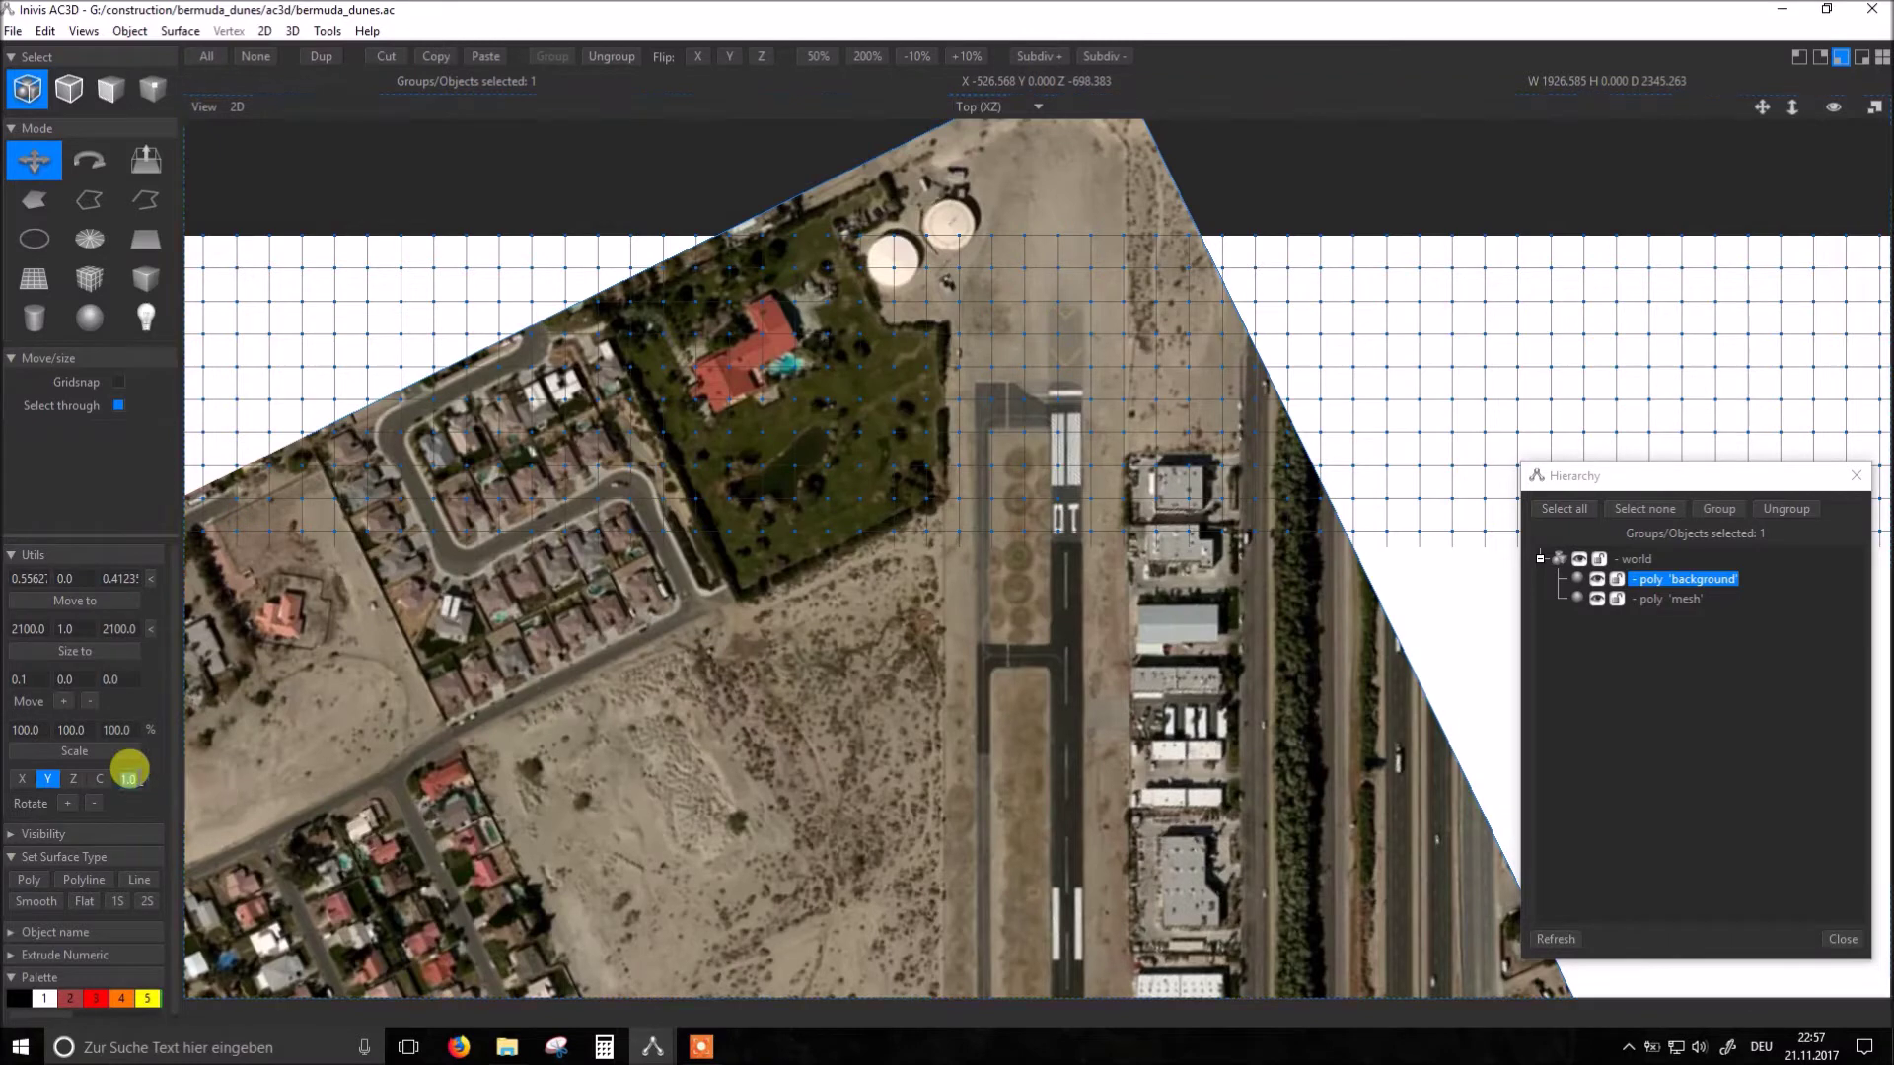
text(0.1)
click(66, 806)
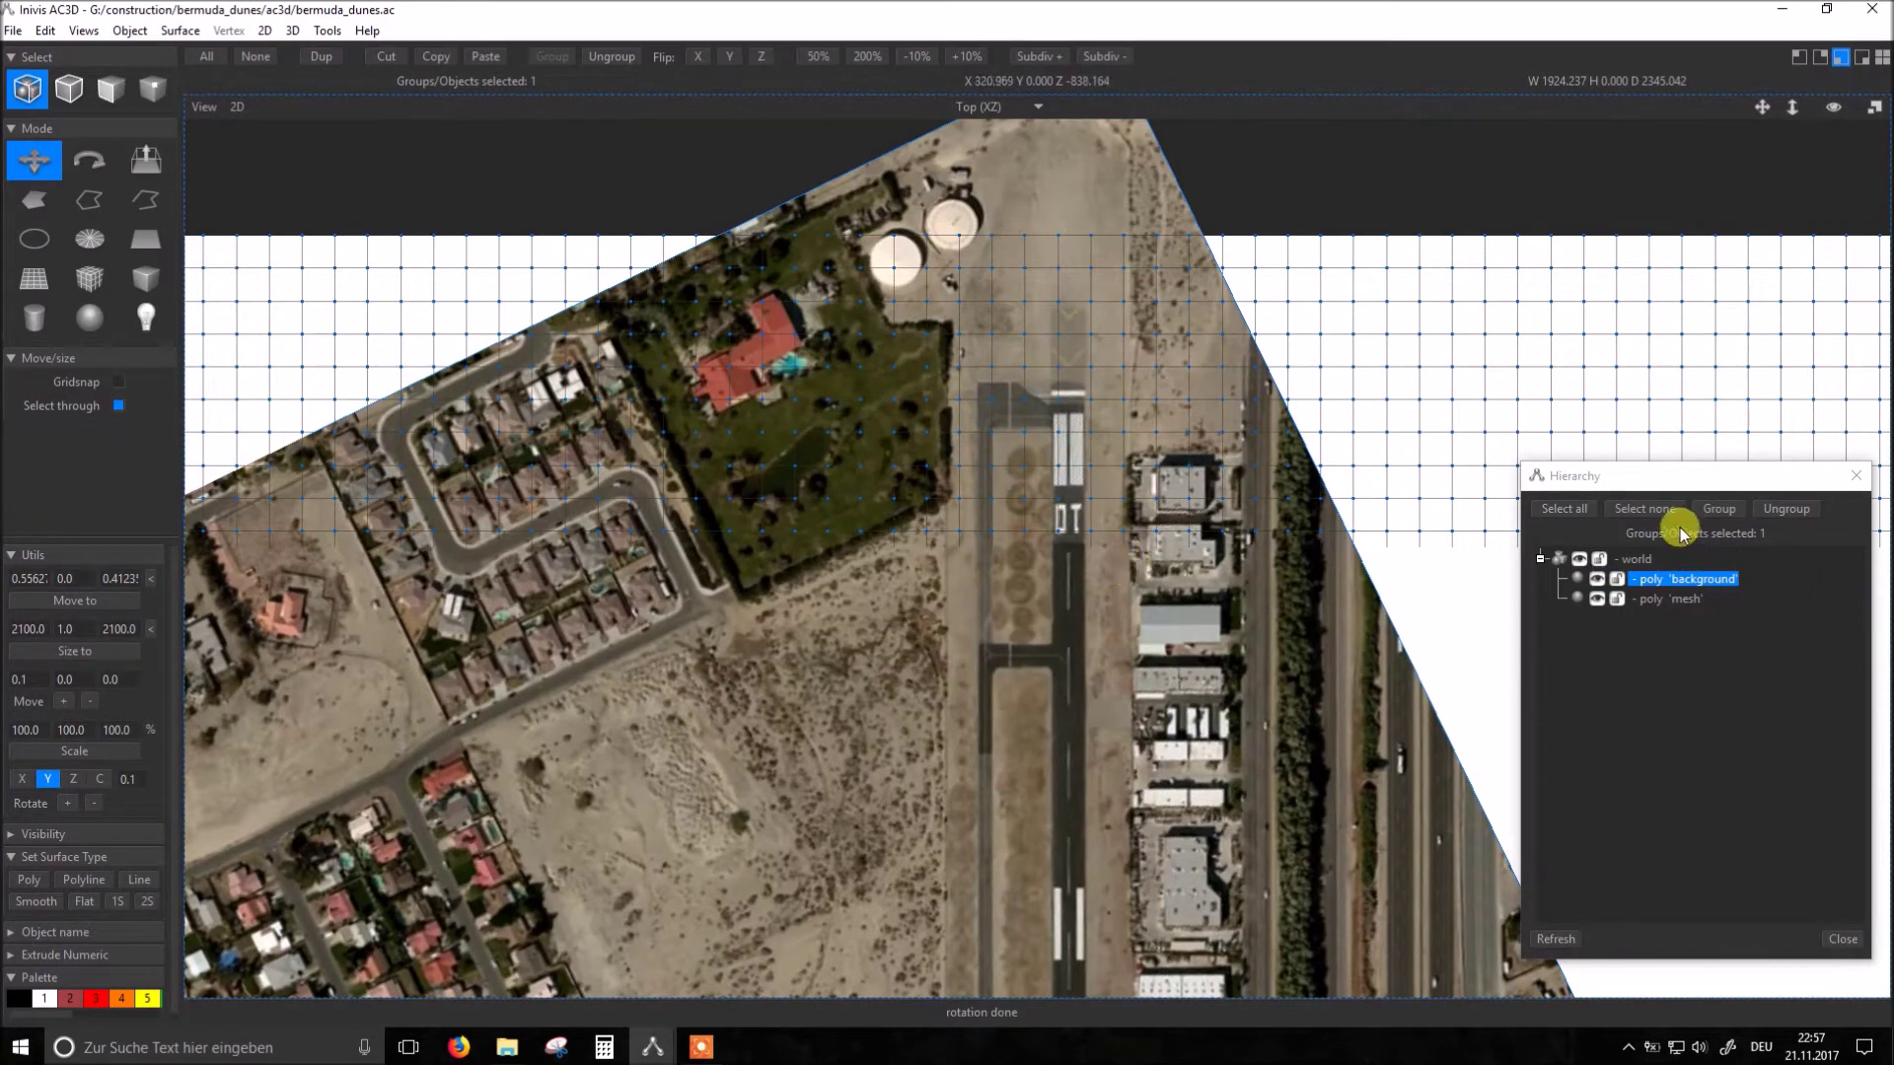
click(1657, 512)
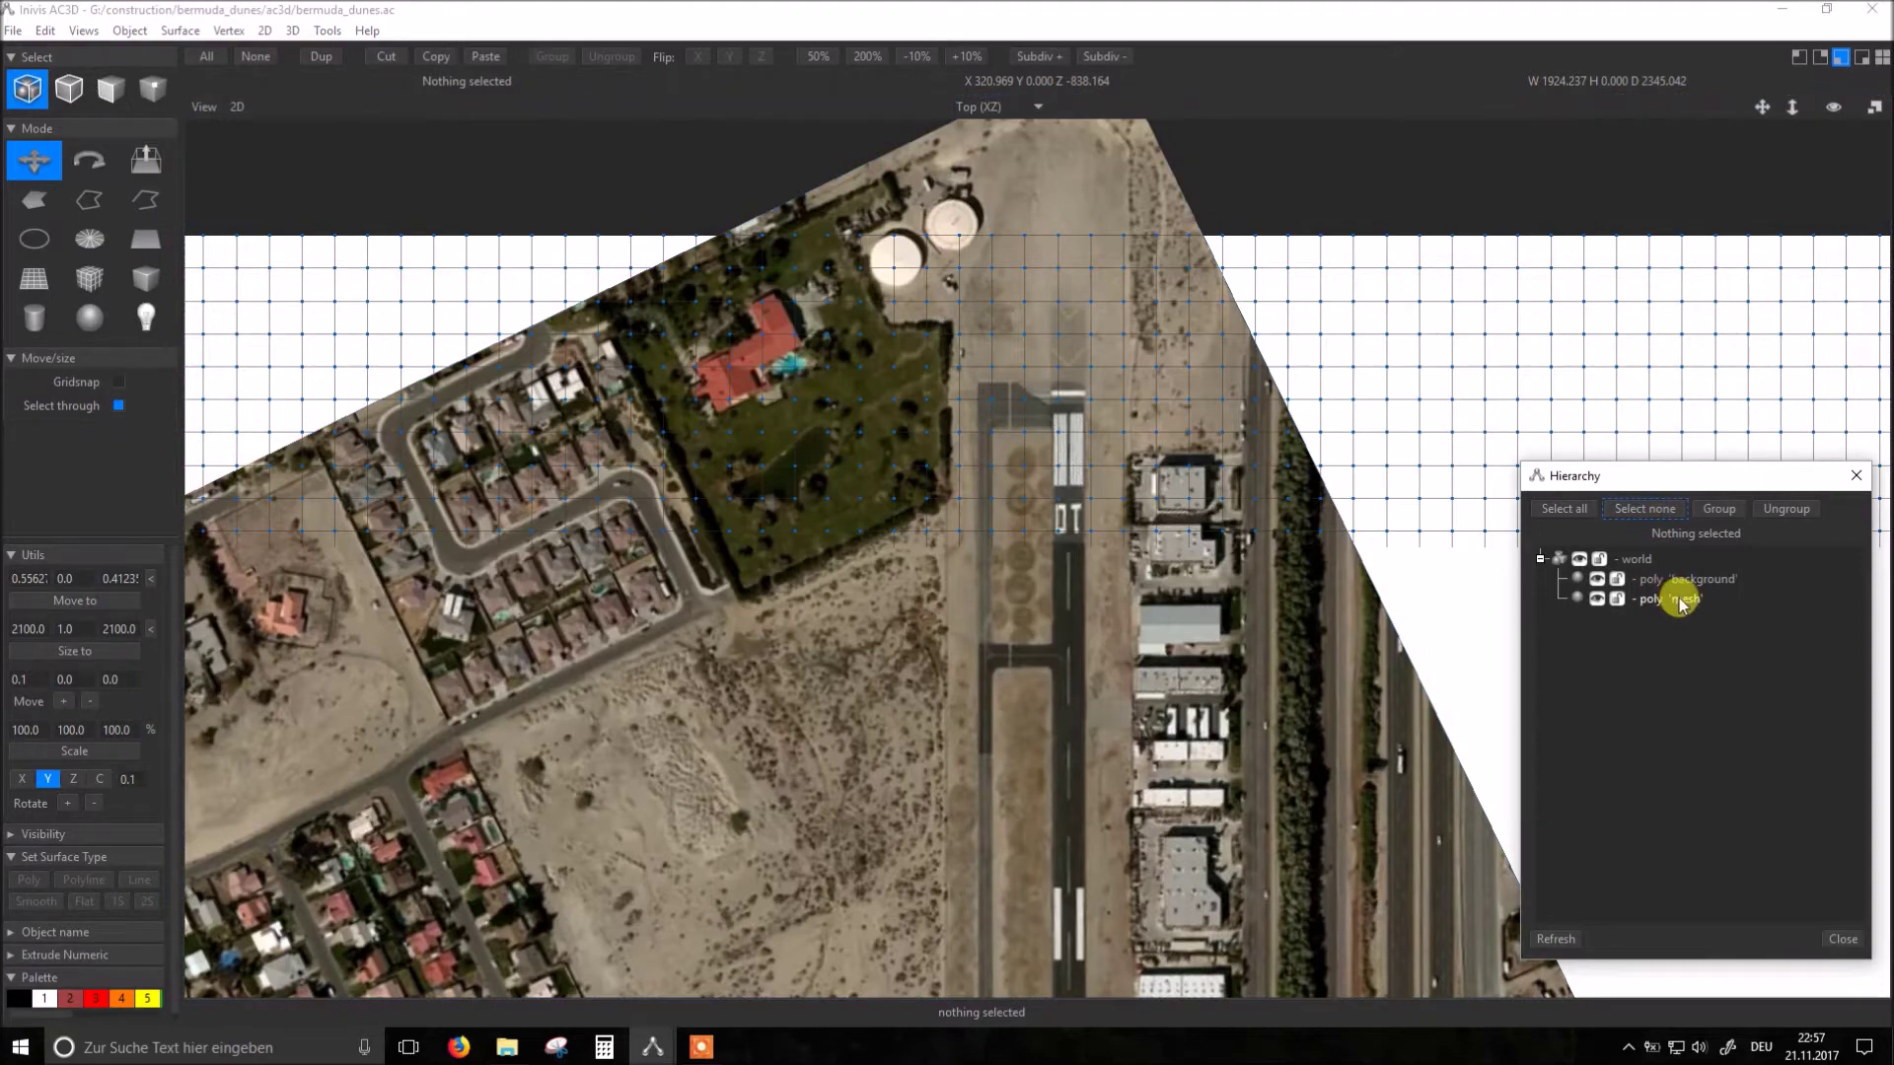
Step: Move the mesh upward so its lower edge meets the runway 28 end
click(1670, 598)
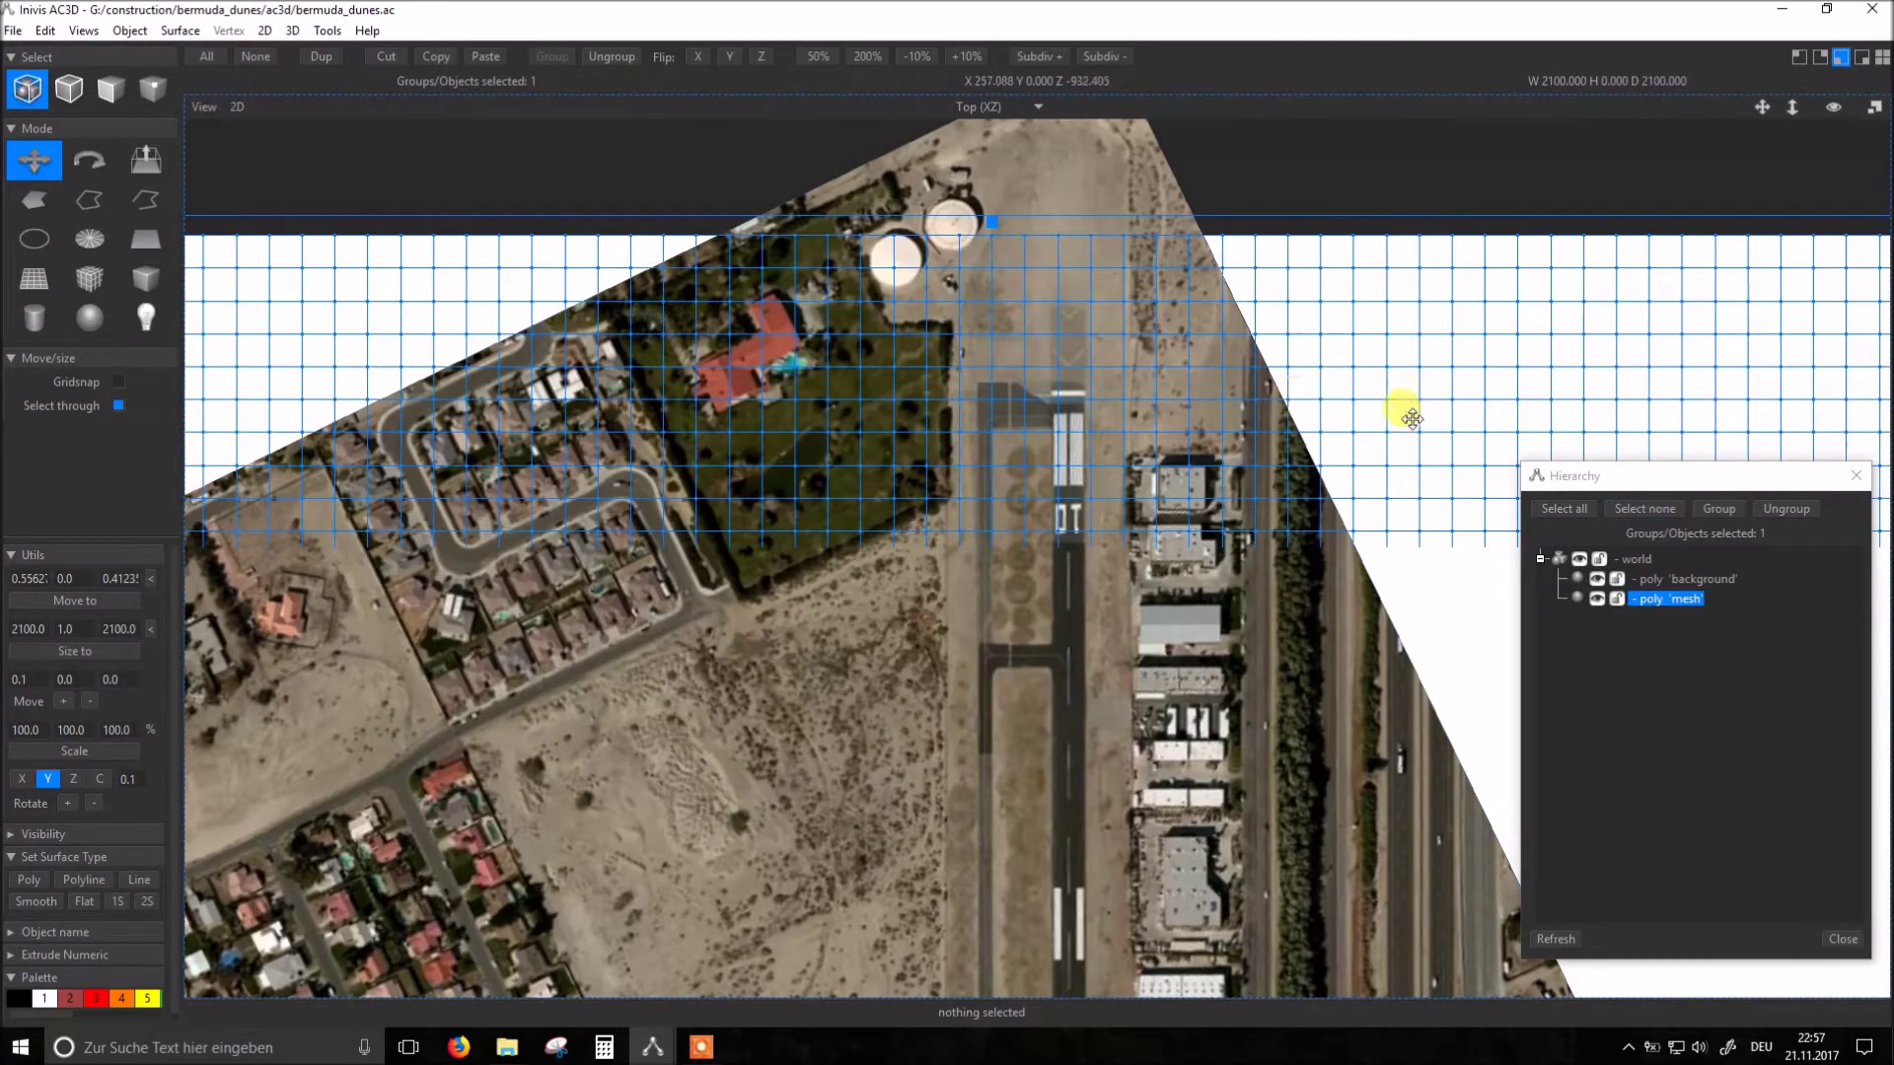
drag(1412, 419, 1408, 399)
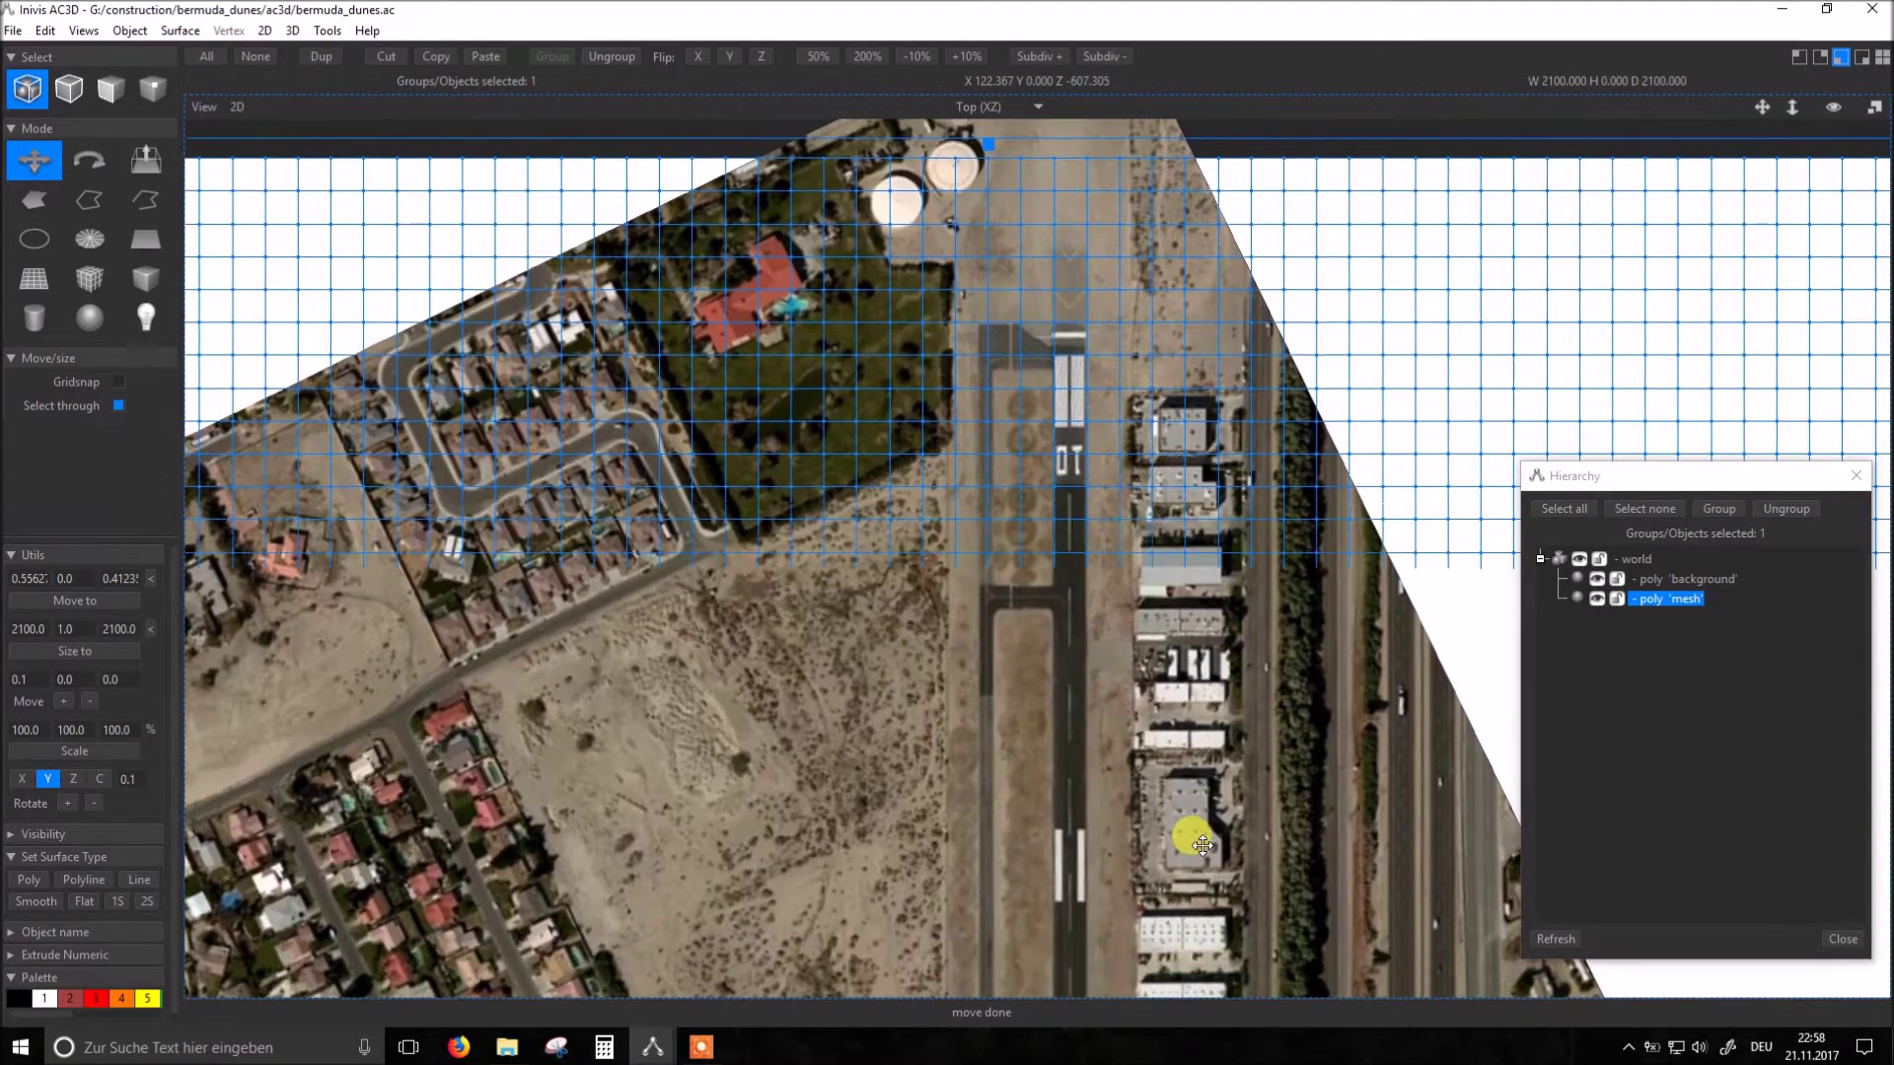
scroll(1196, 926, down, 5)
right_drag(1210, 944, 1204, 538)
right_drag(1233, 980, 1192, 499)
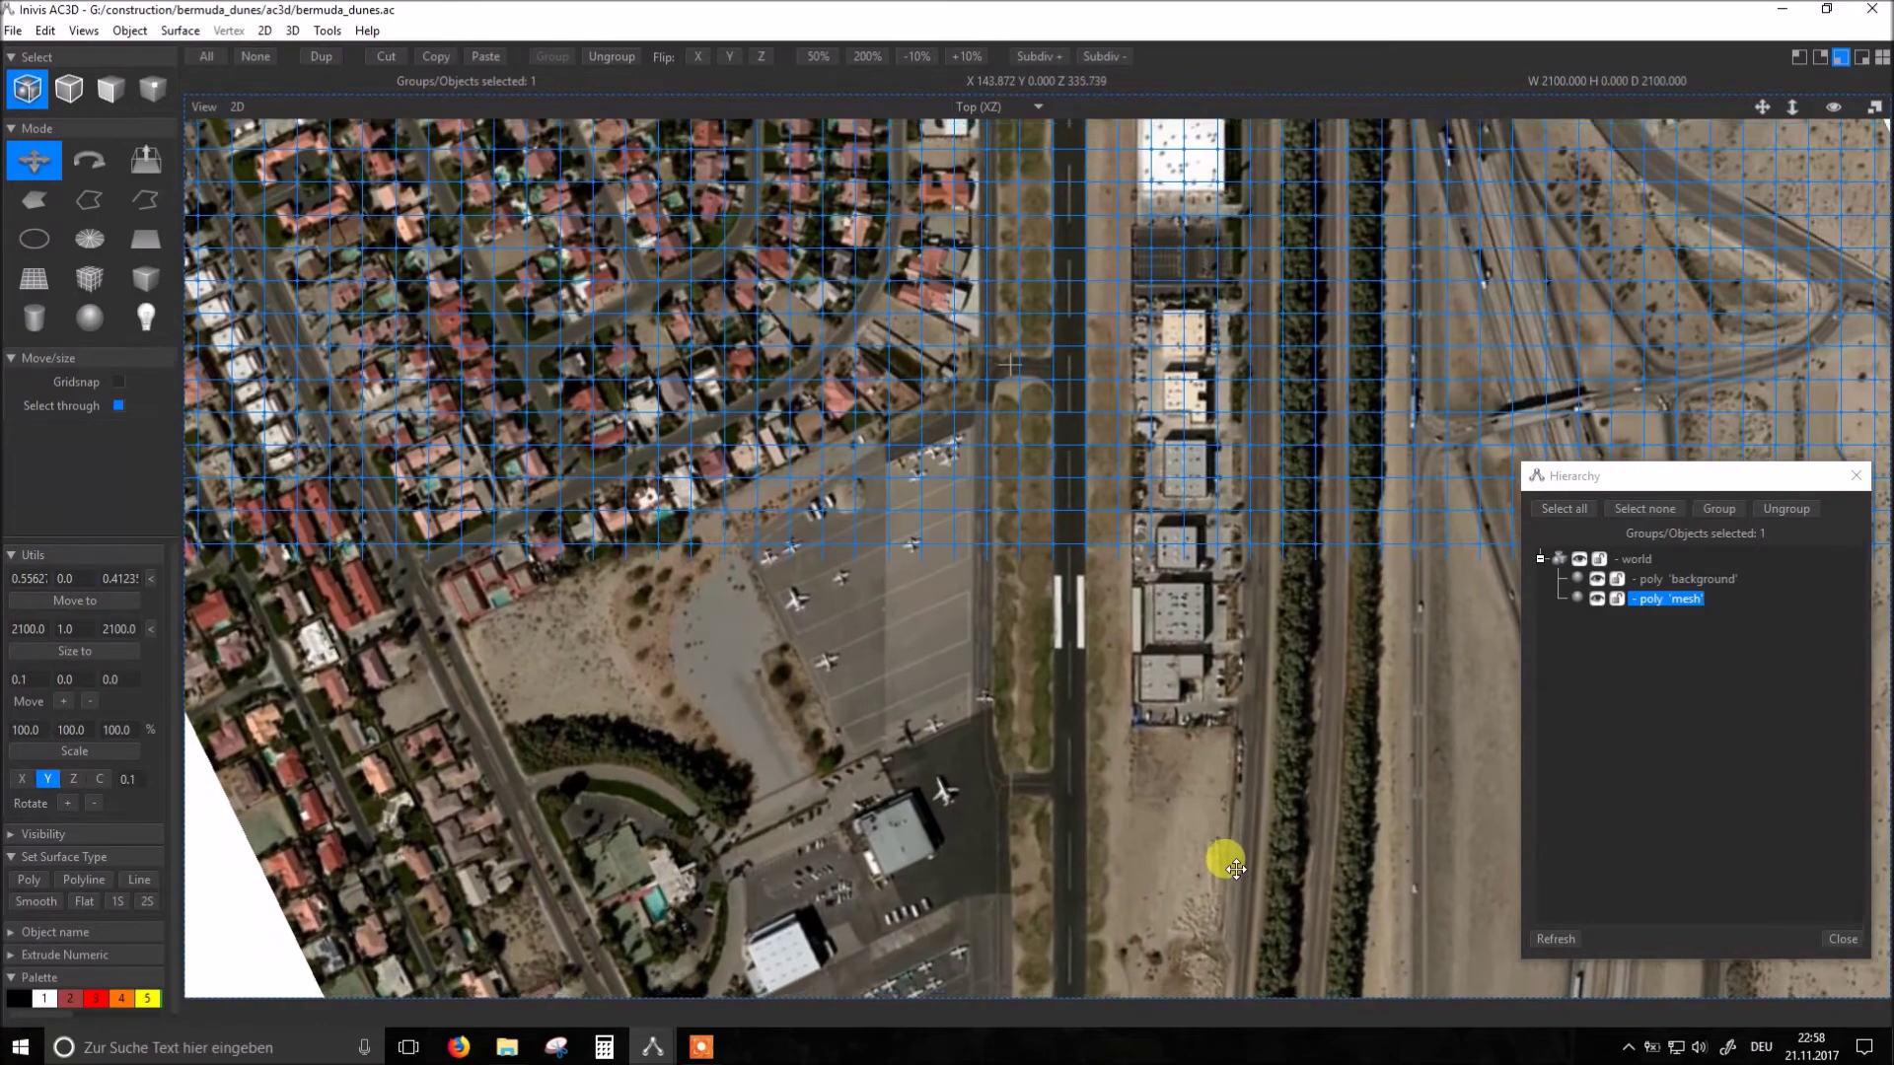
right_drag(1228, 879, 1227, 384)
right_drag(1236, 828, 1240, 564)
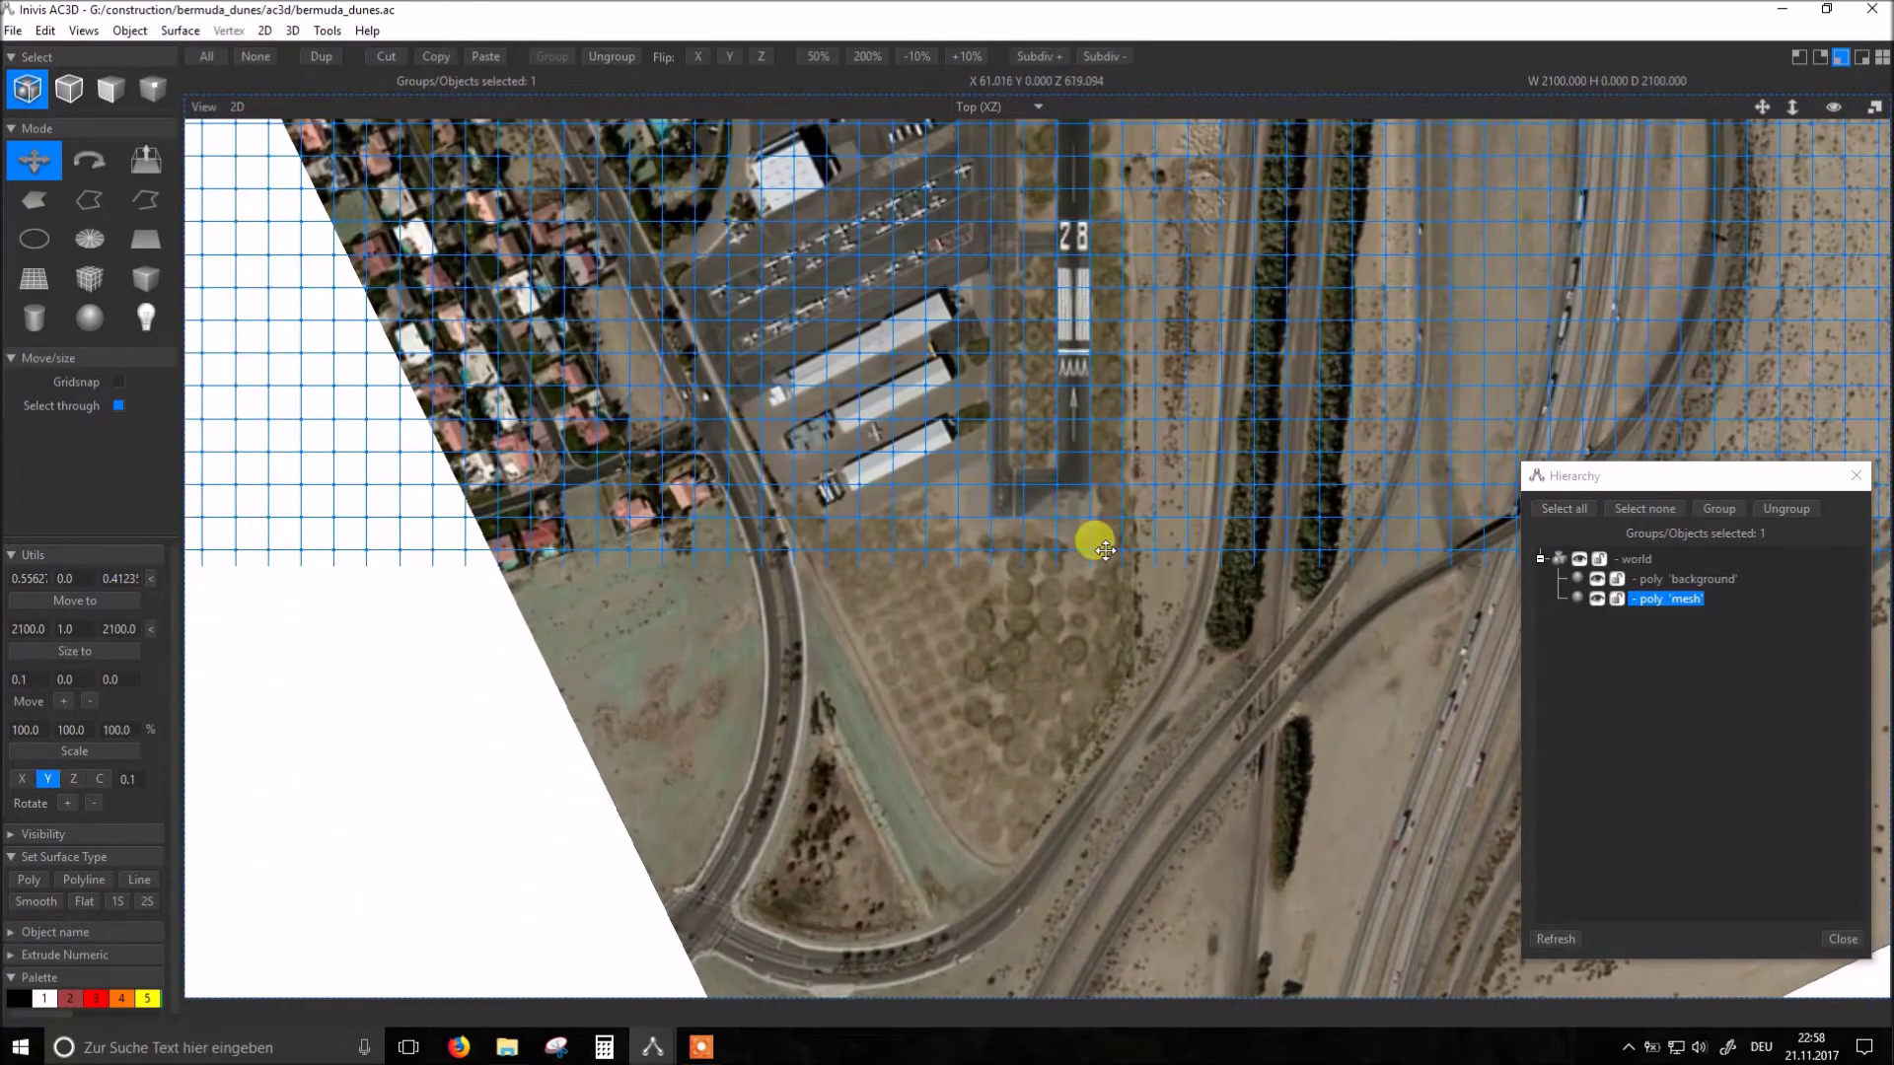
drag(1088, 533, 1125, 500)
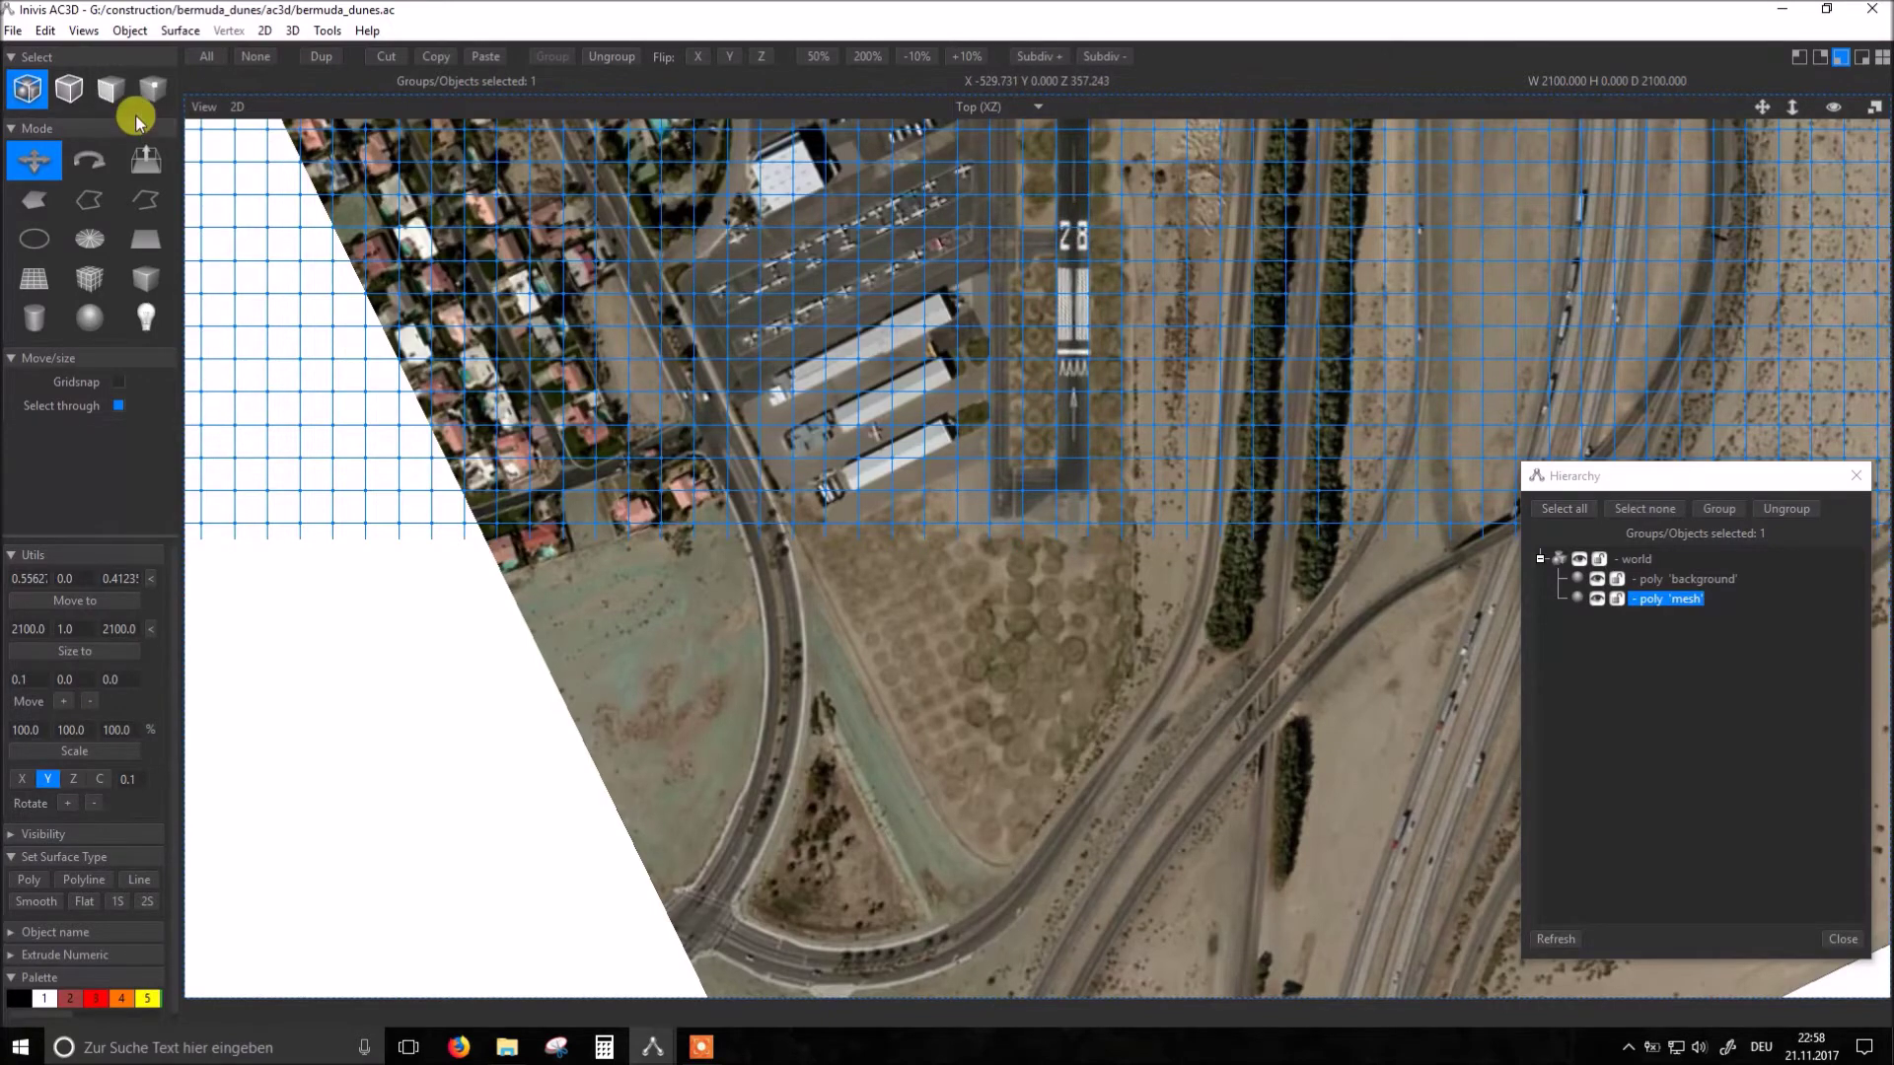
Step: In surface mode, select the mesh faces at the runway 28 end and the far runway end
click(111, 90)
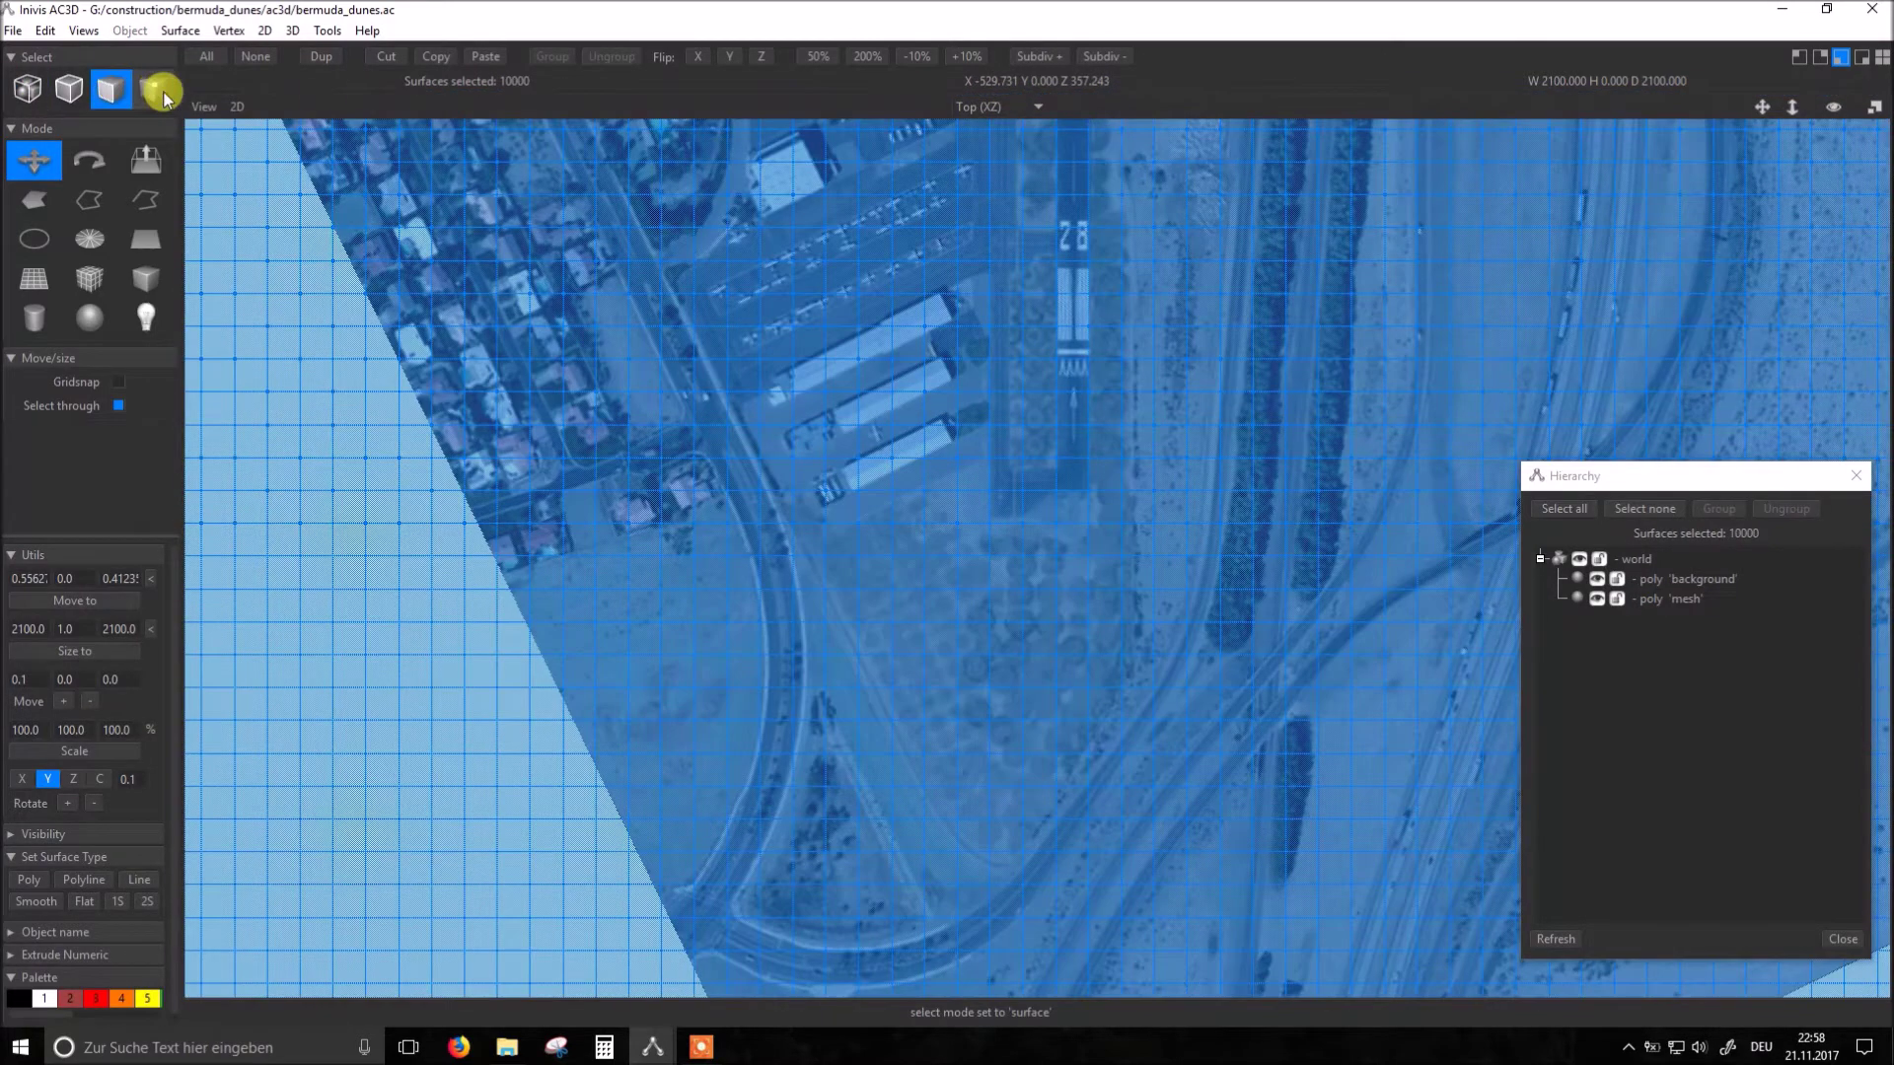
click(1650, 510)
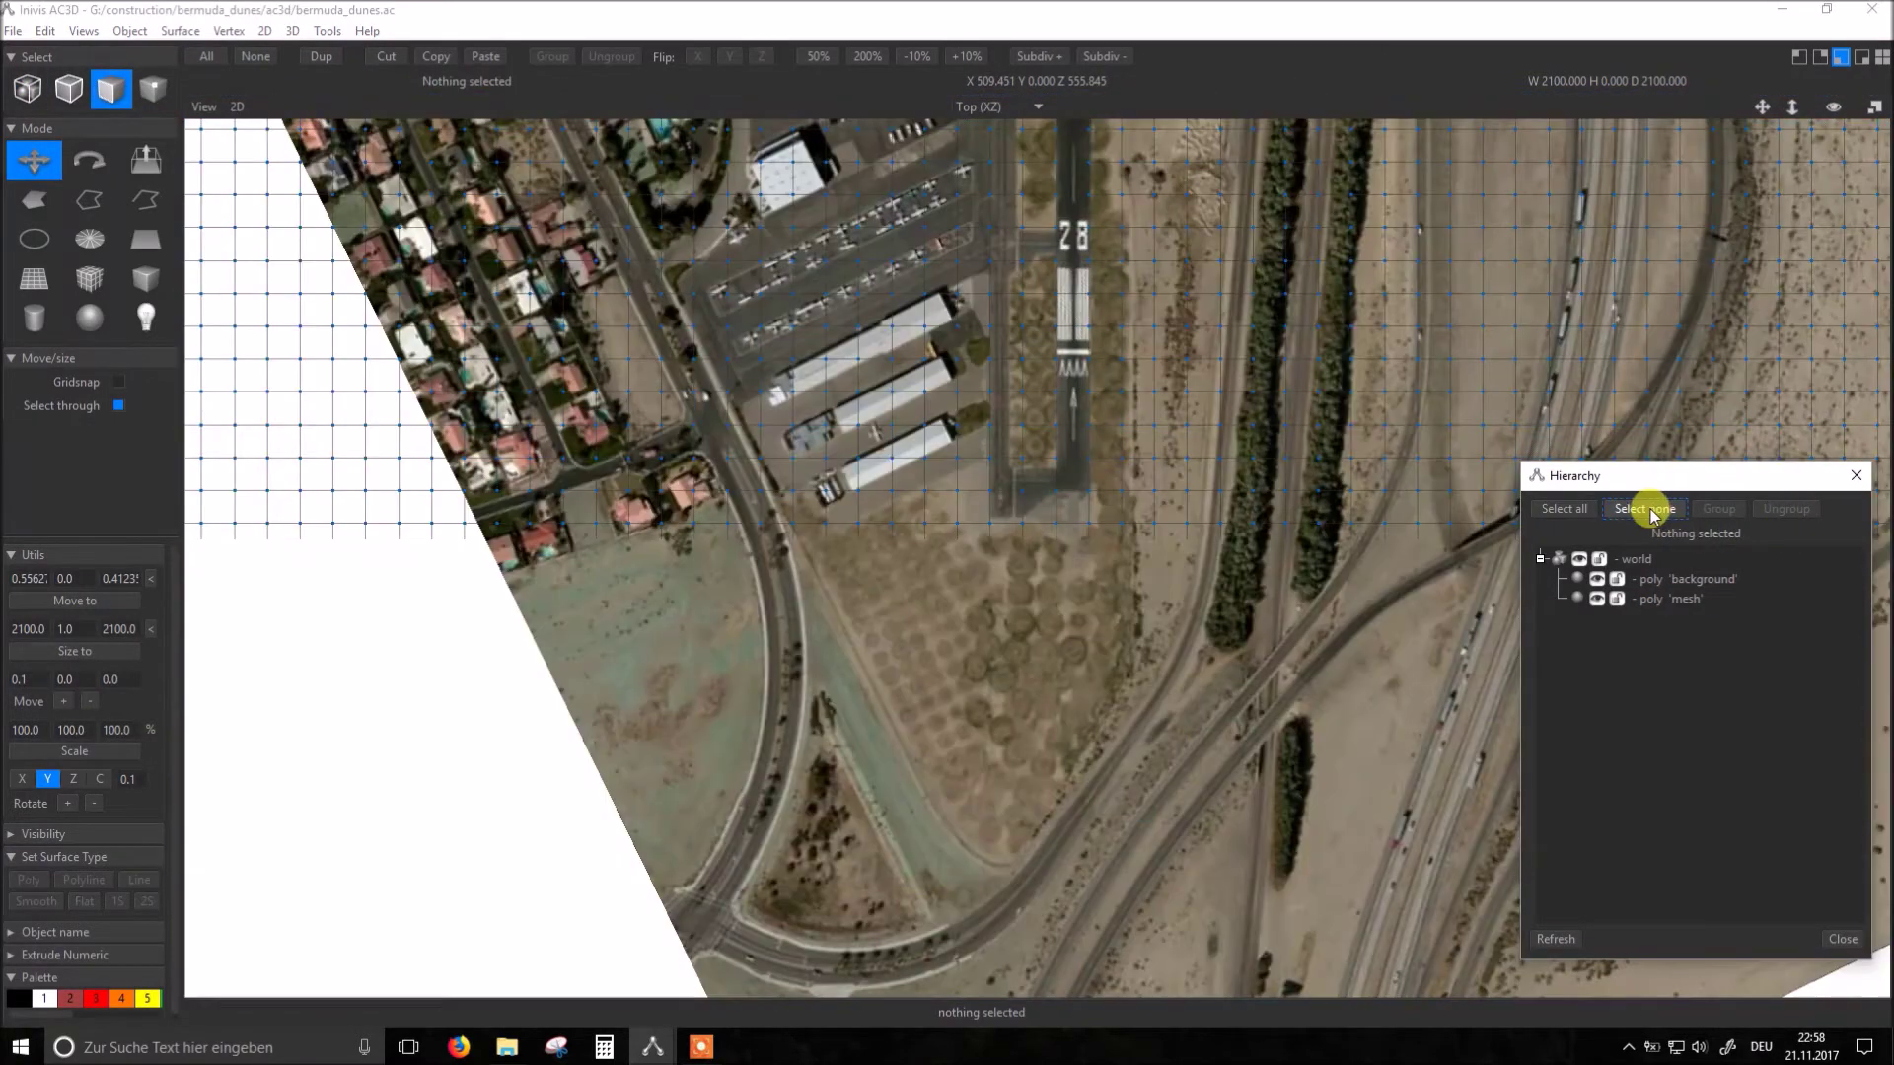
click(1071, 478)
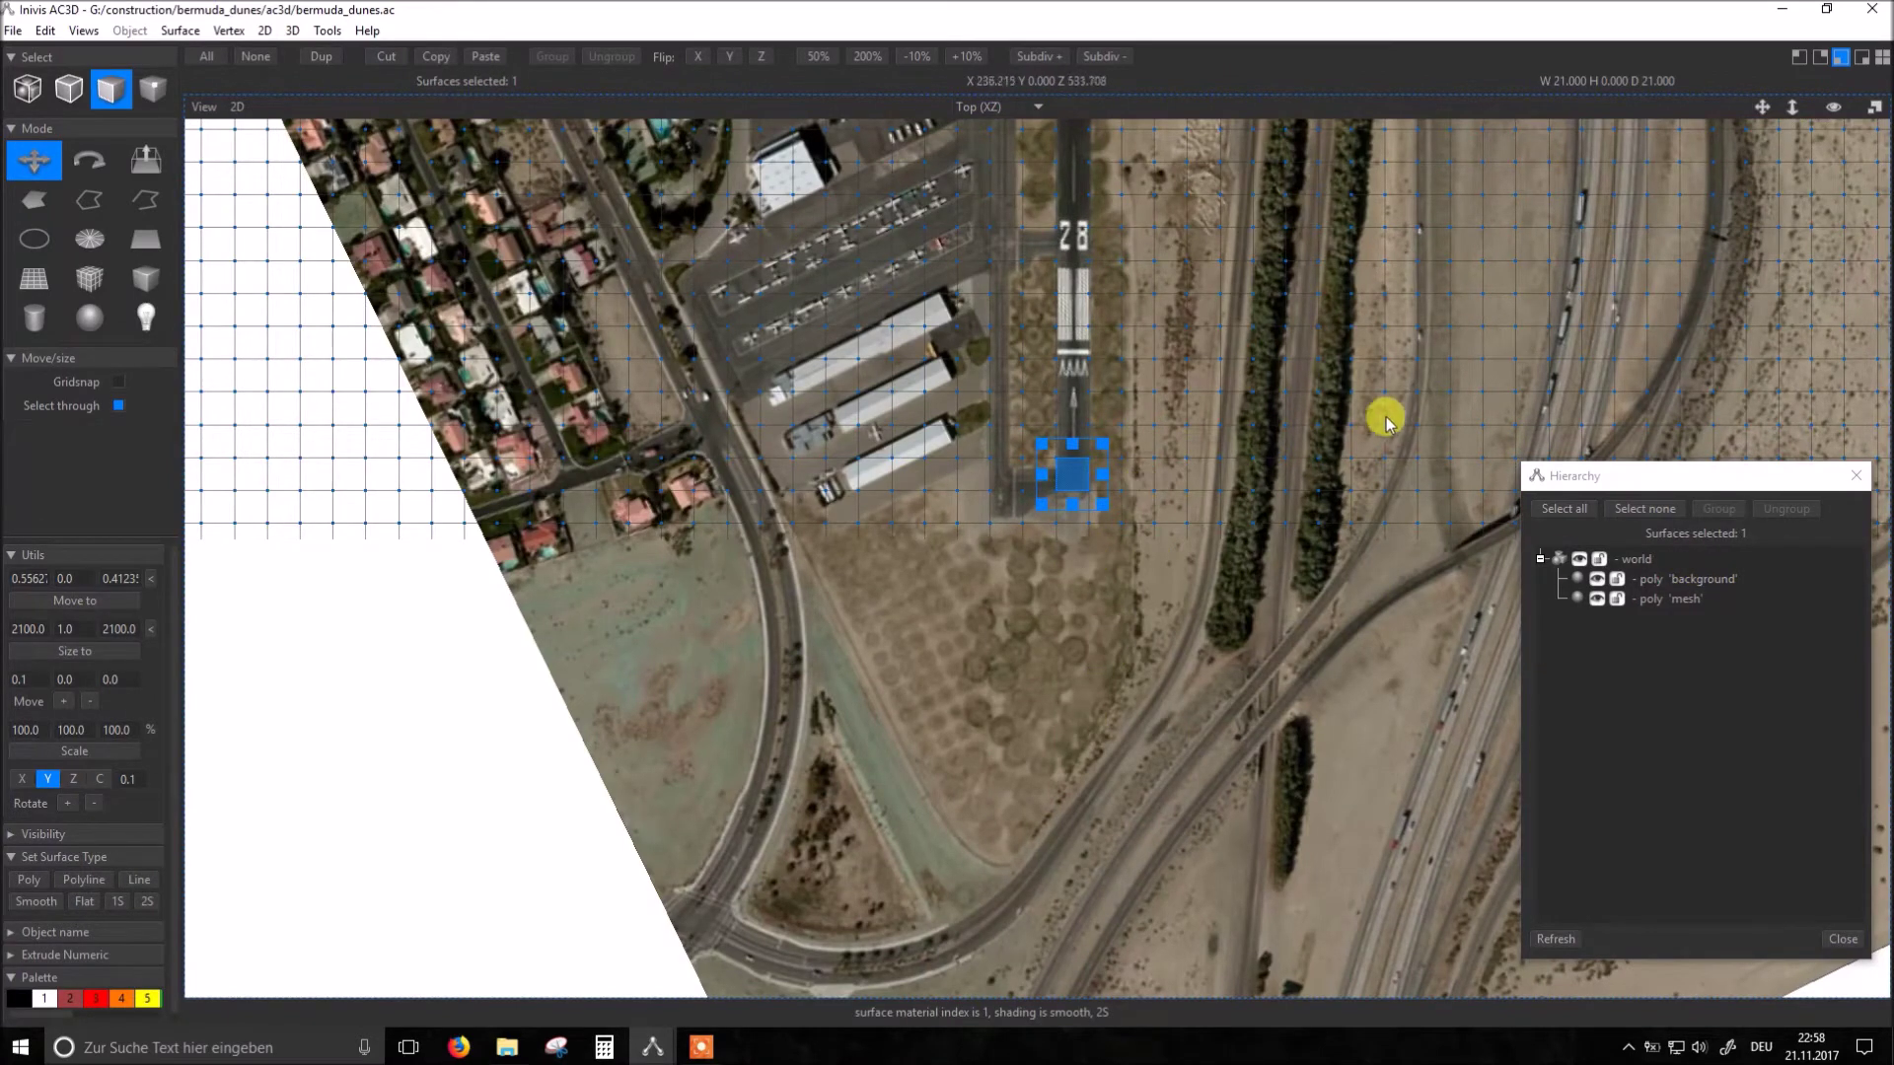
scroll(1297, 510, down, 2)
scroll(1289, 445, up, 3)
right_drag(1289, 445, 1249, 993)
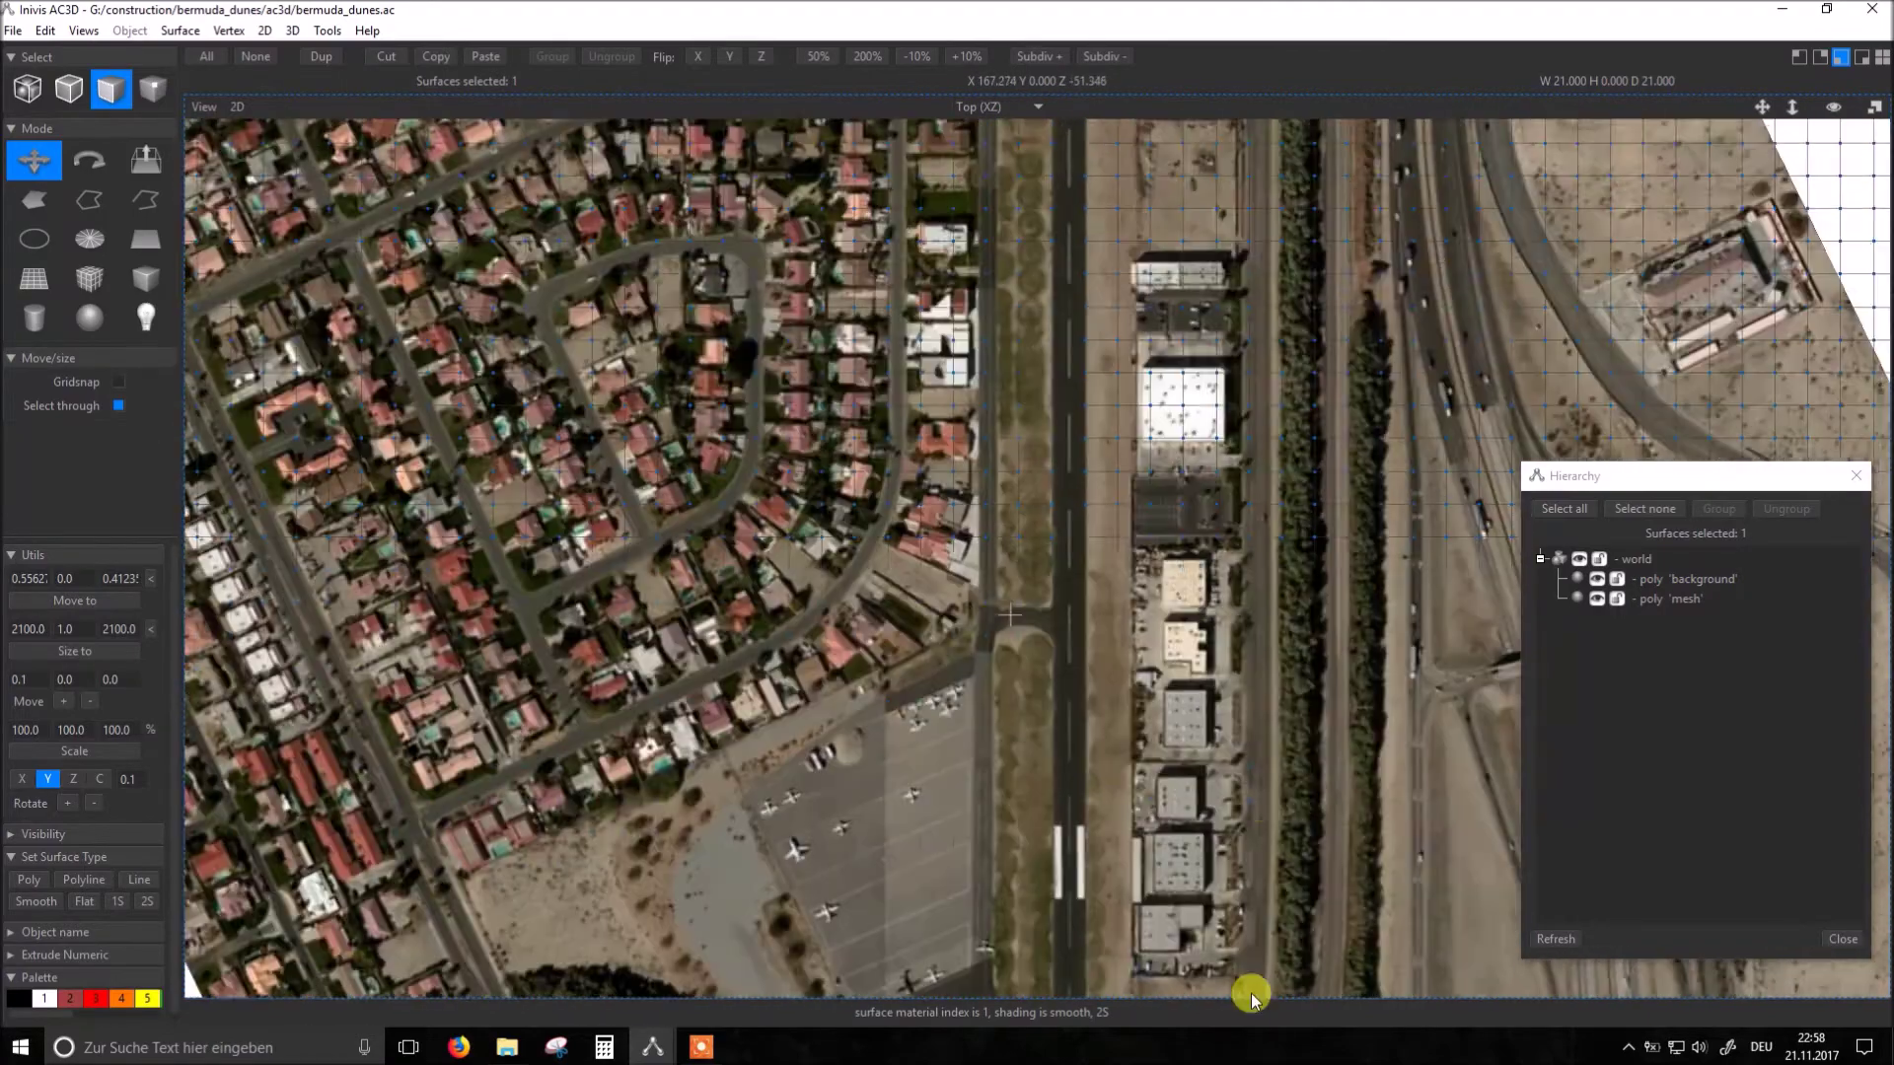
right_drag(1234, 345, 1235, 1006)
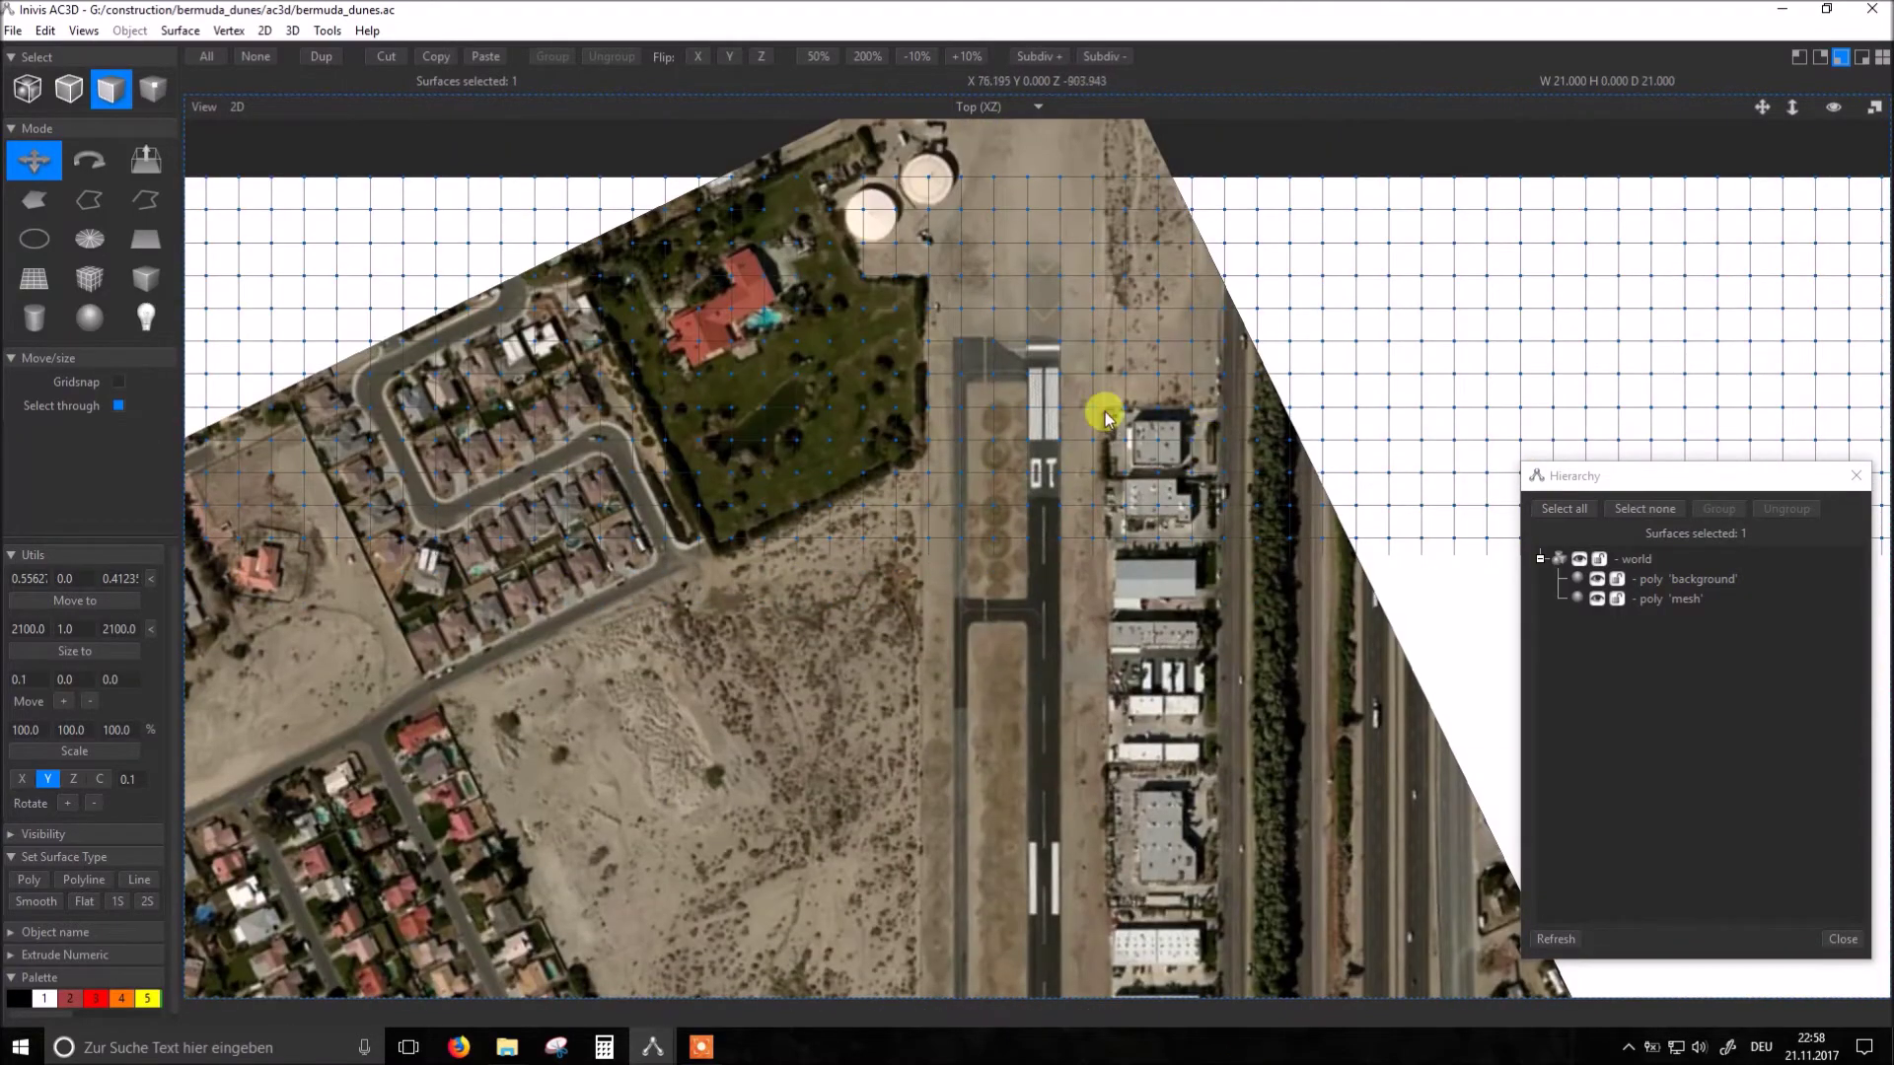
click(1045, 360)
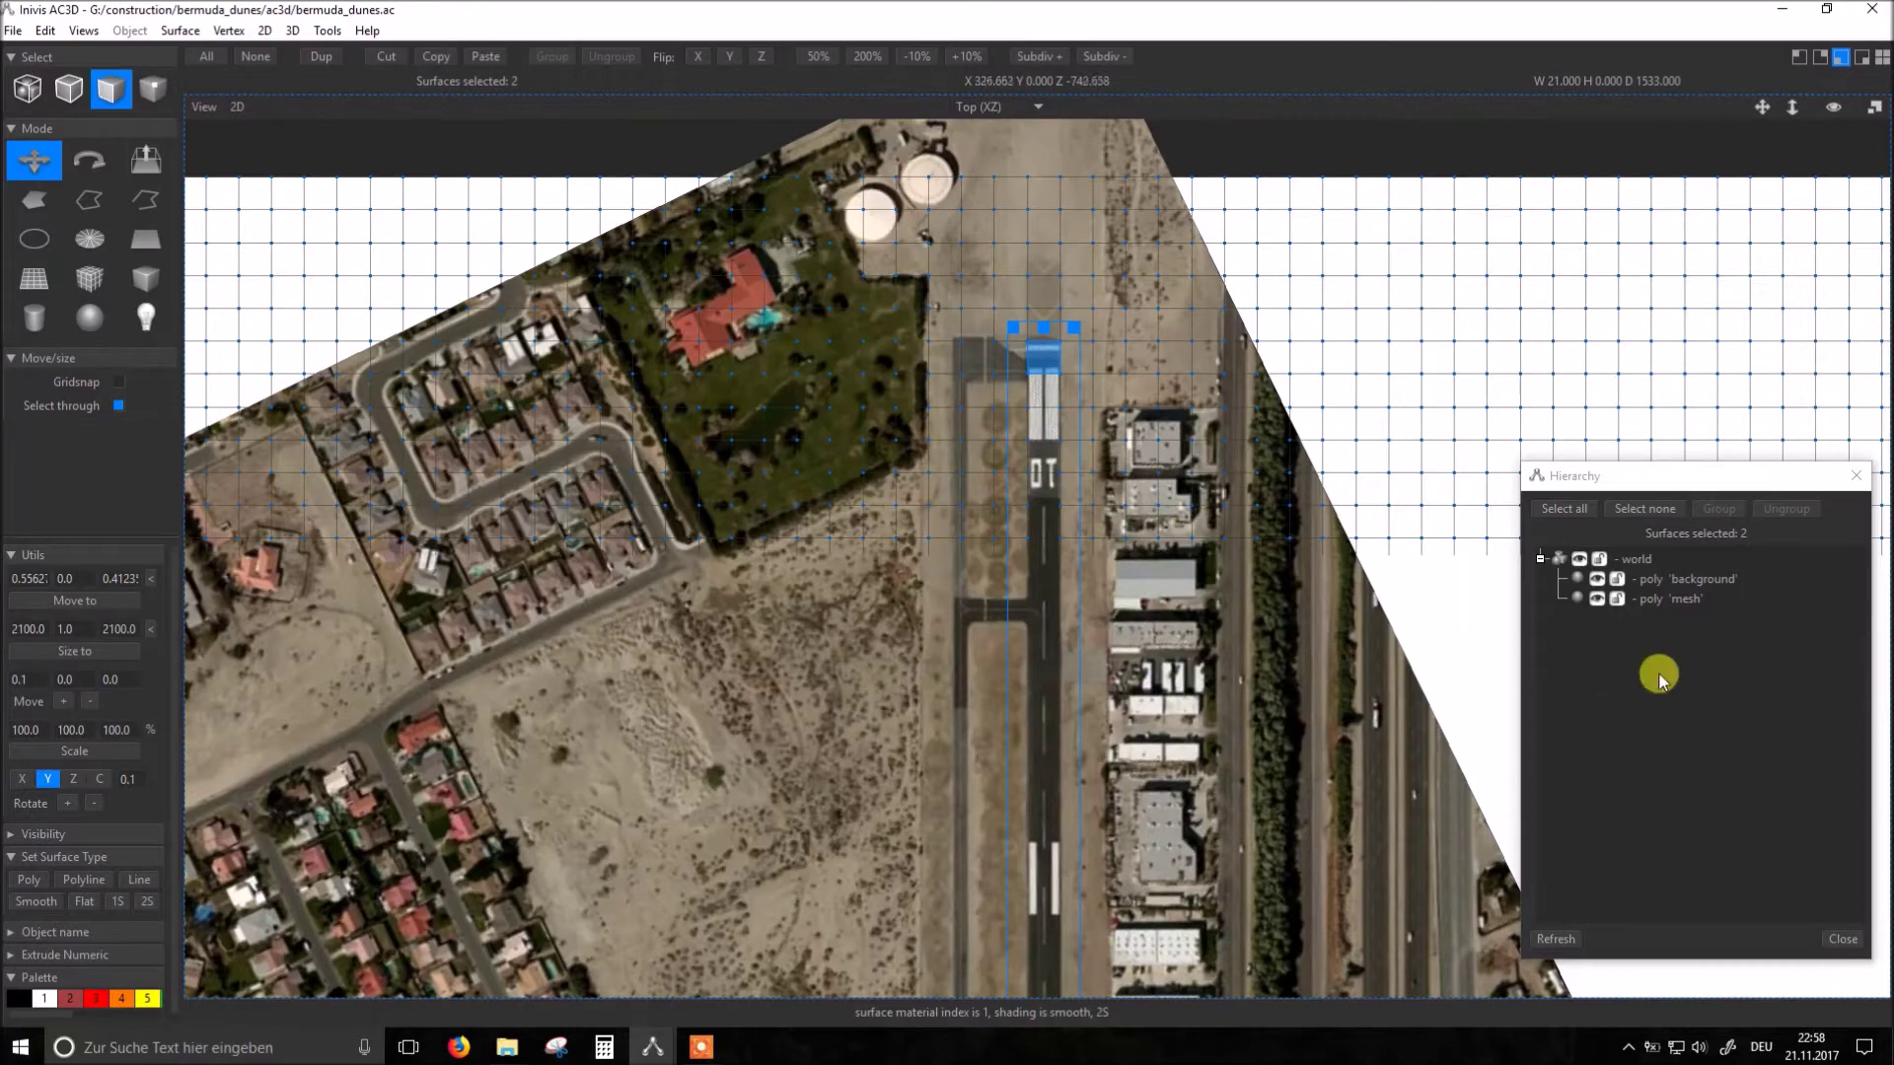
Step: Hide the background image and drag-select the 73-face column of mesh faces along the runway
click(1598, 580)
scroll(1108, 576, down, 3)
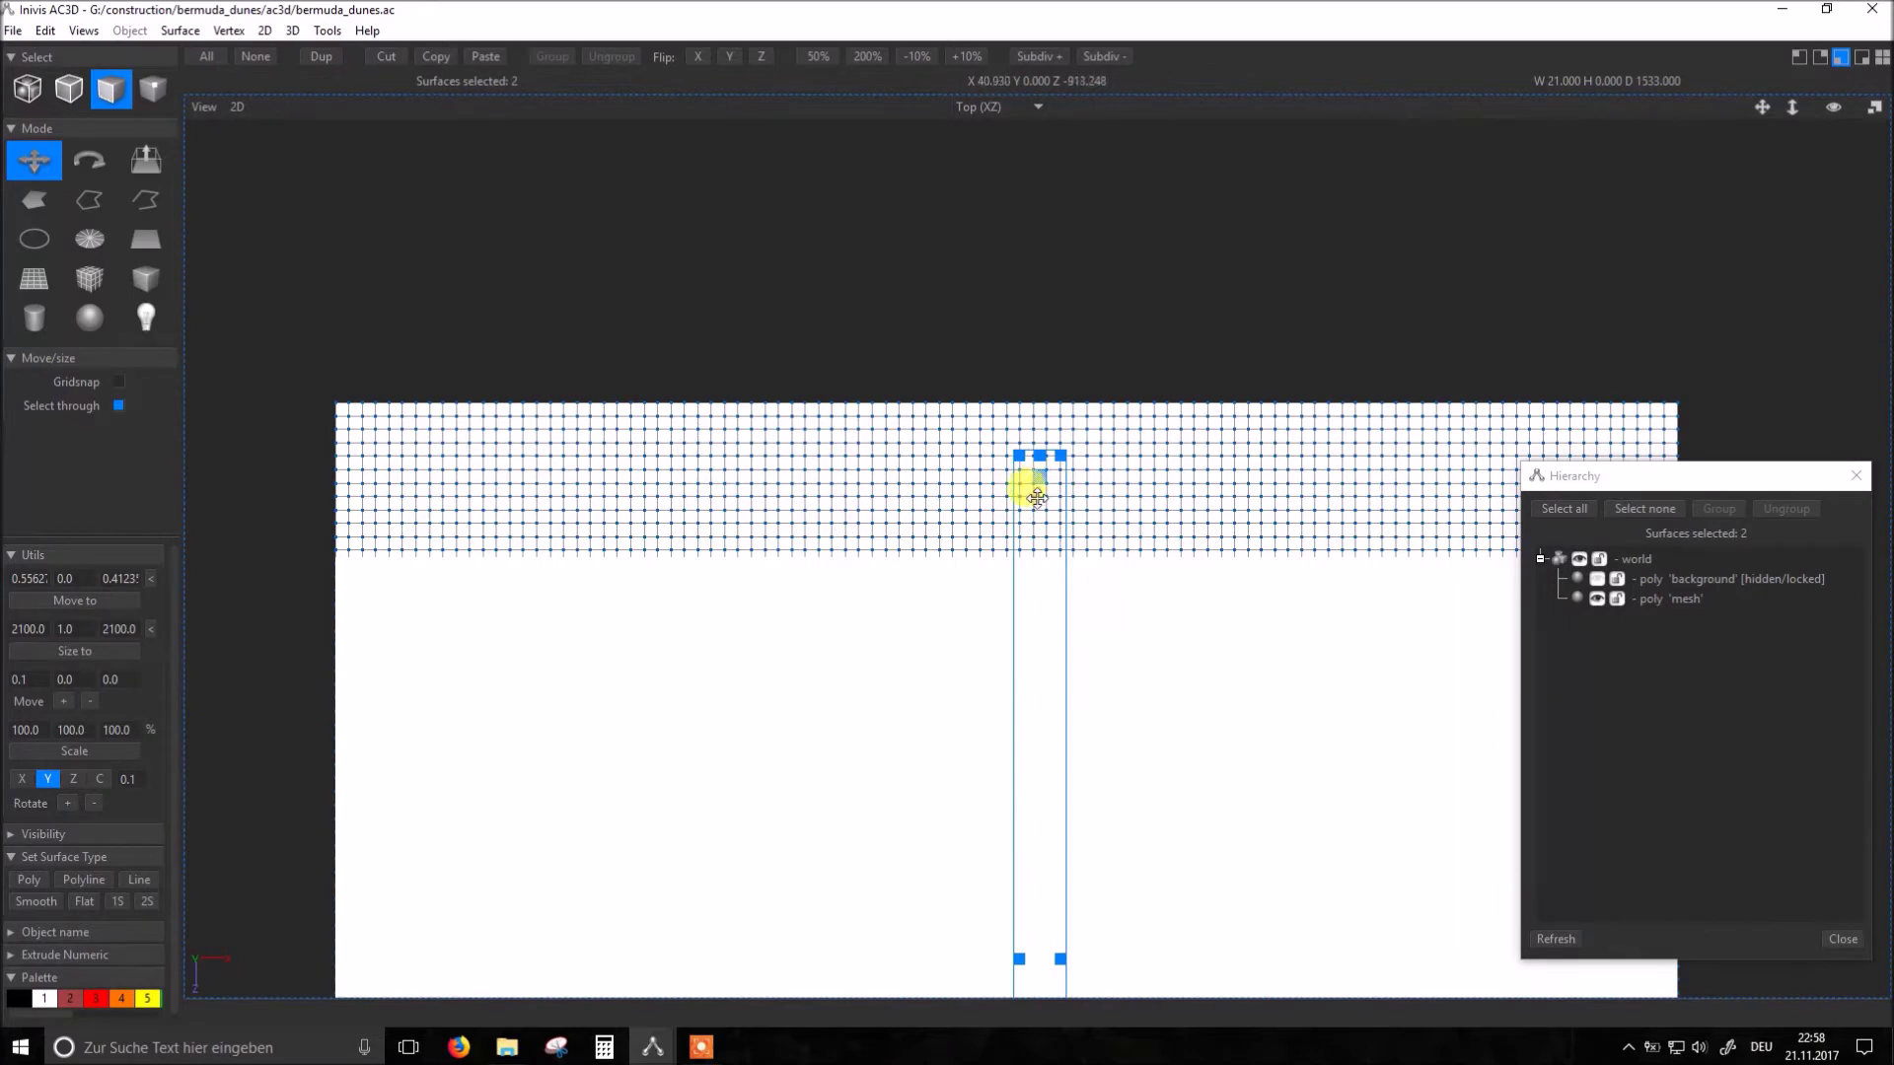
drag(1039, 493, 1036, 956)
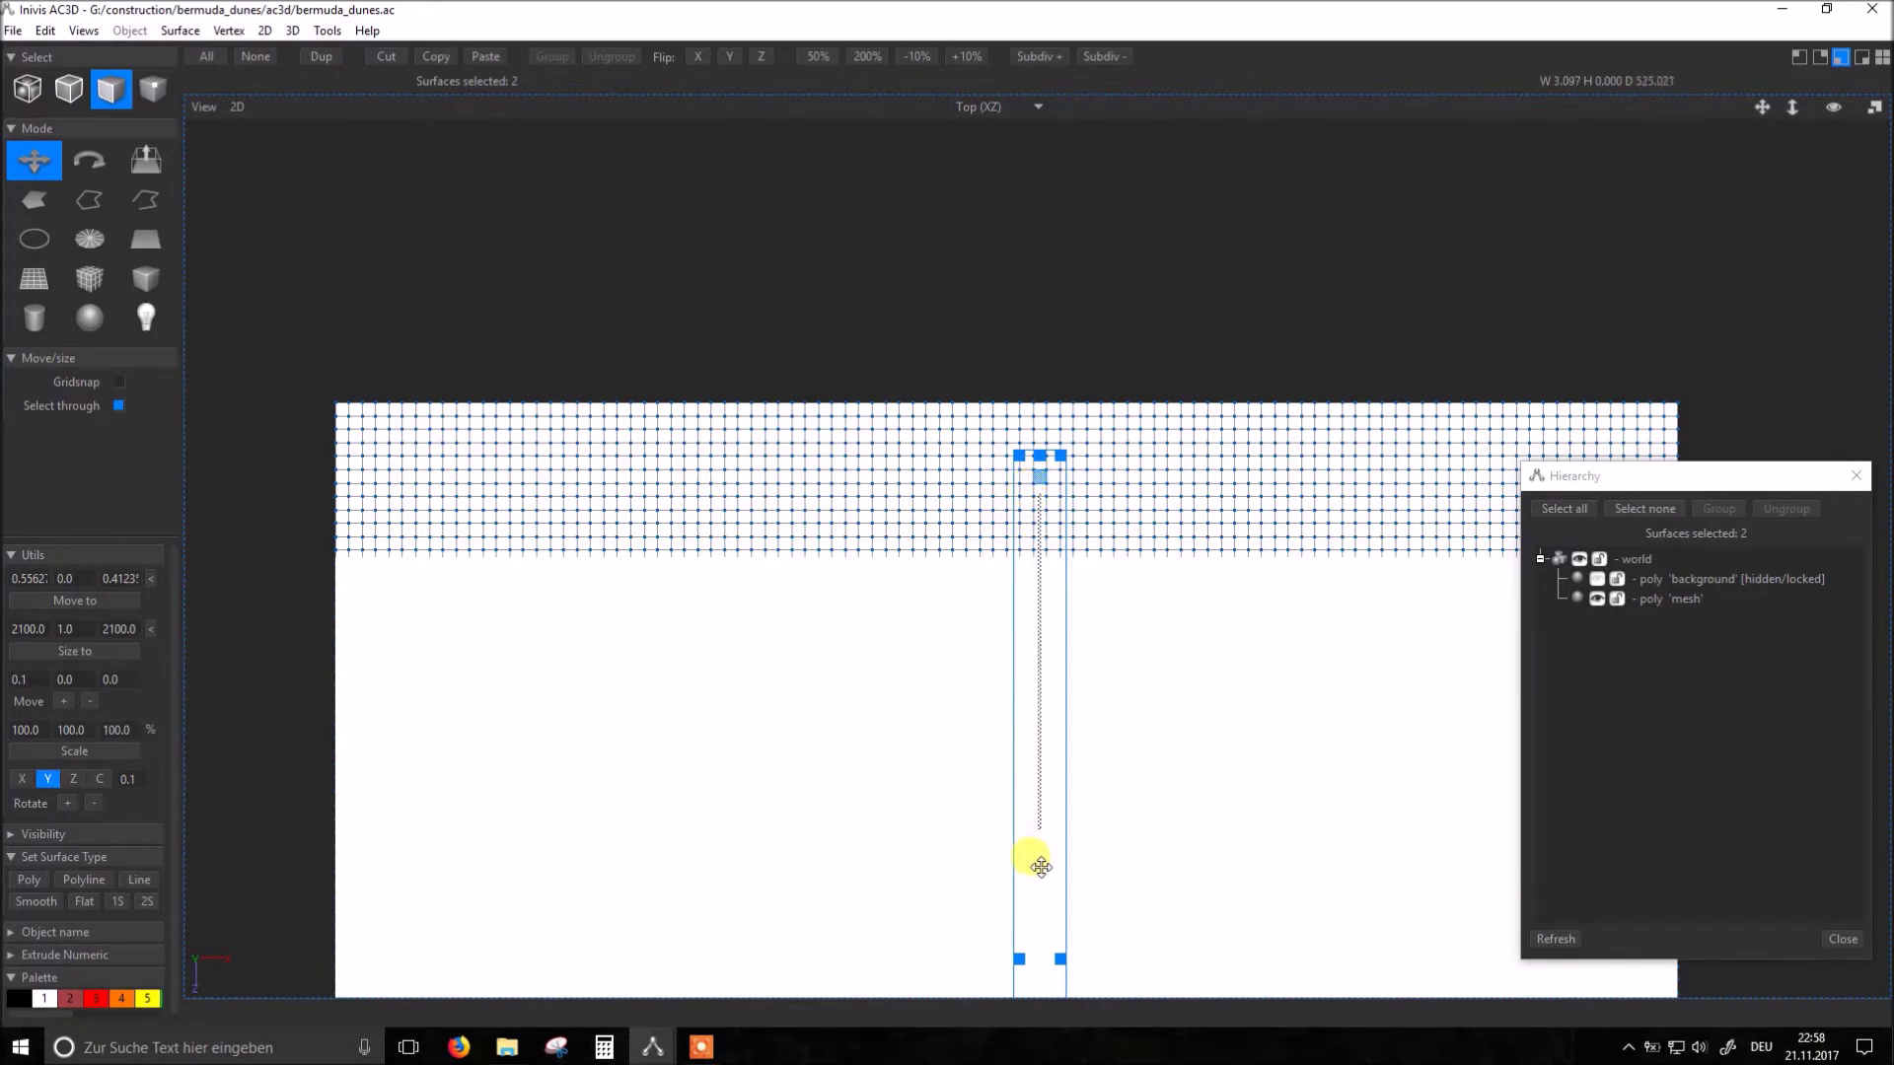
drag(1037, 957, 1036, 957)
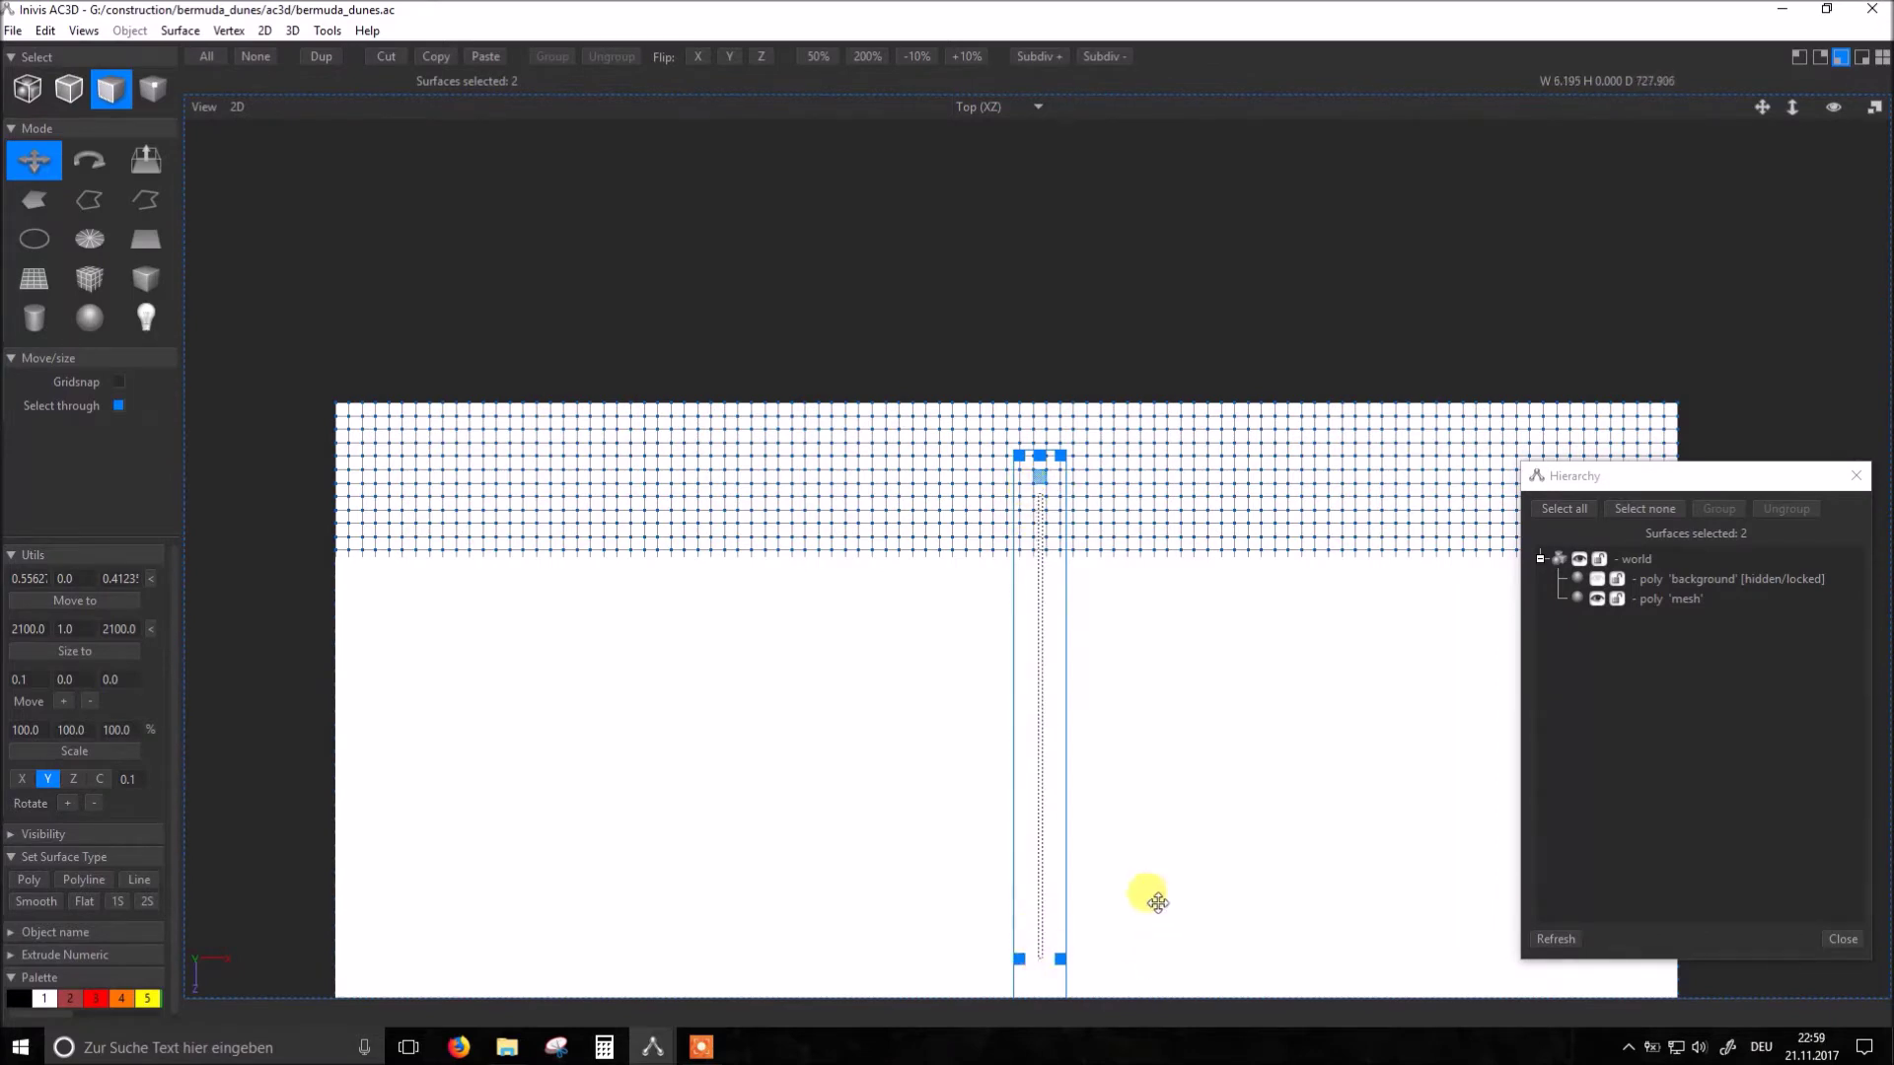
right_drag(1179, 912, 1197, 410)
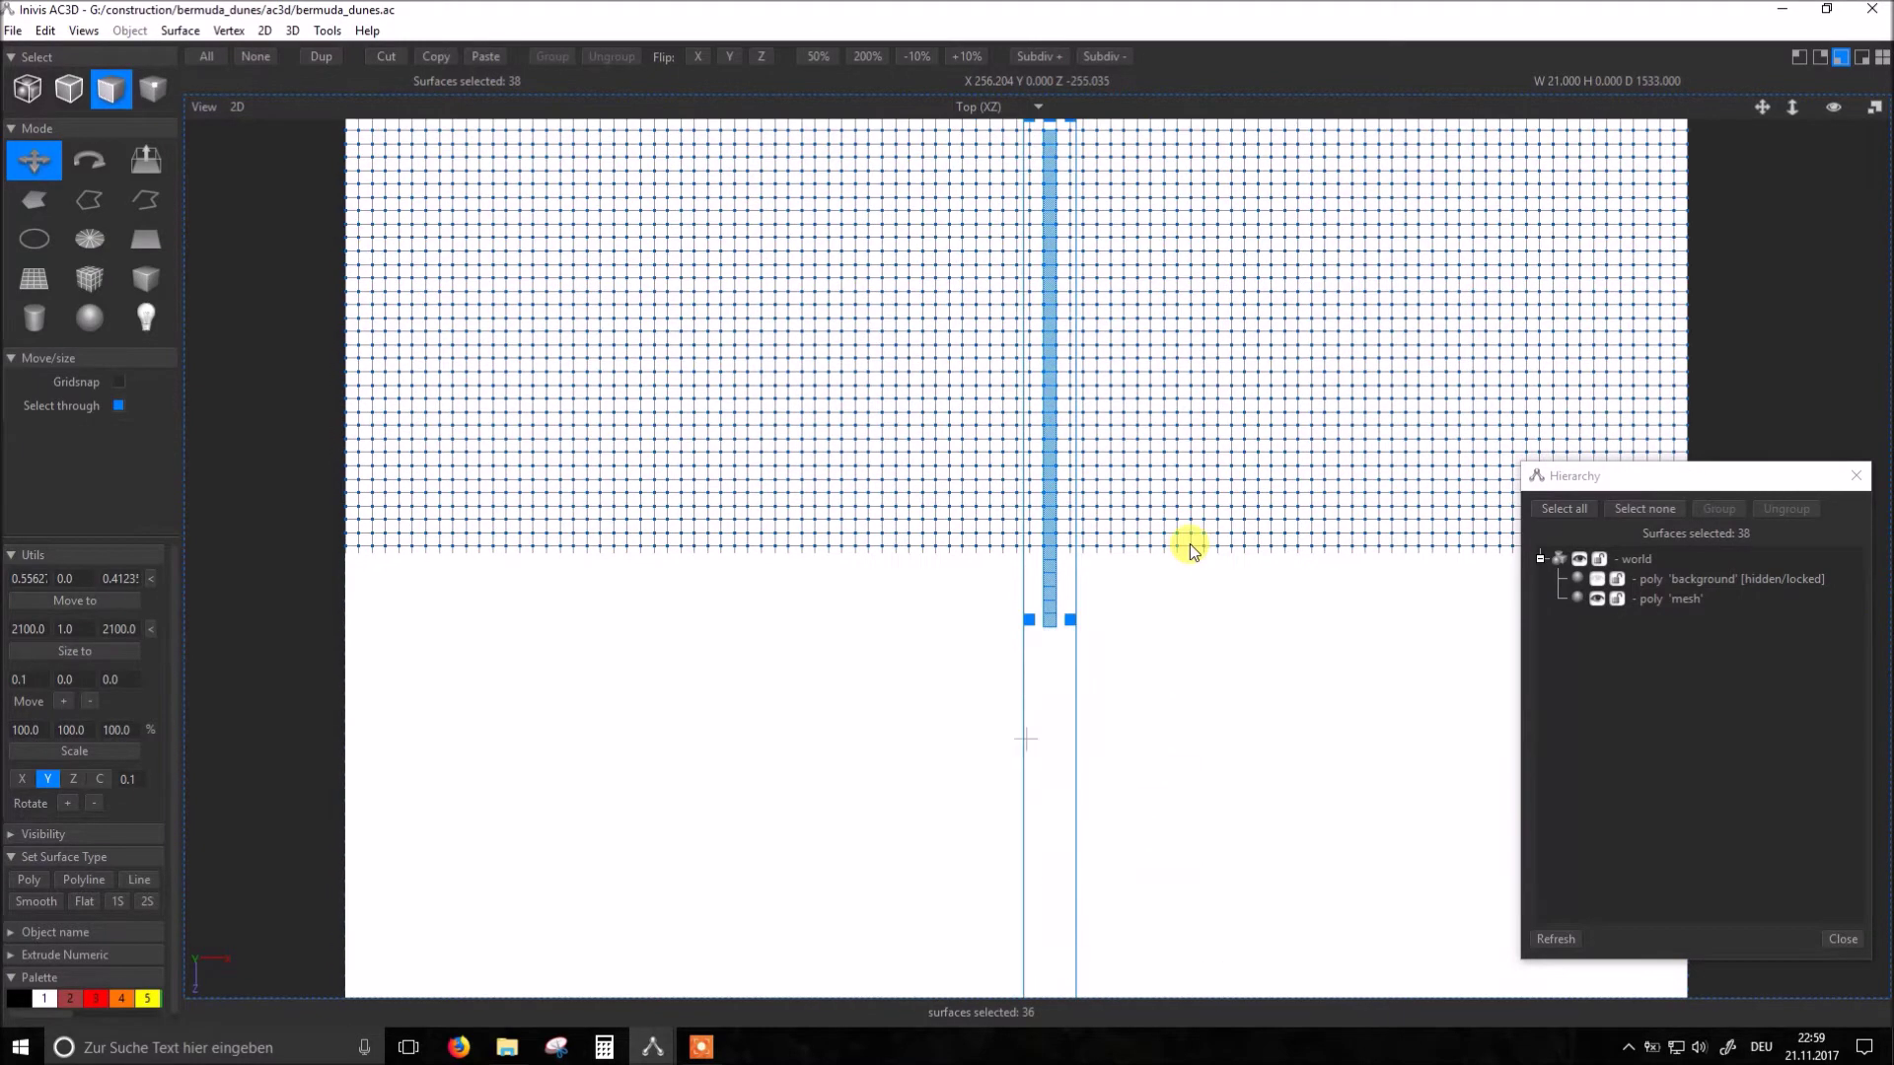
right_drag(1227, 928, 1229, 635)
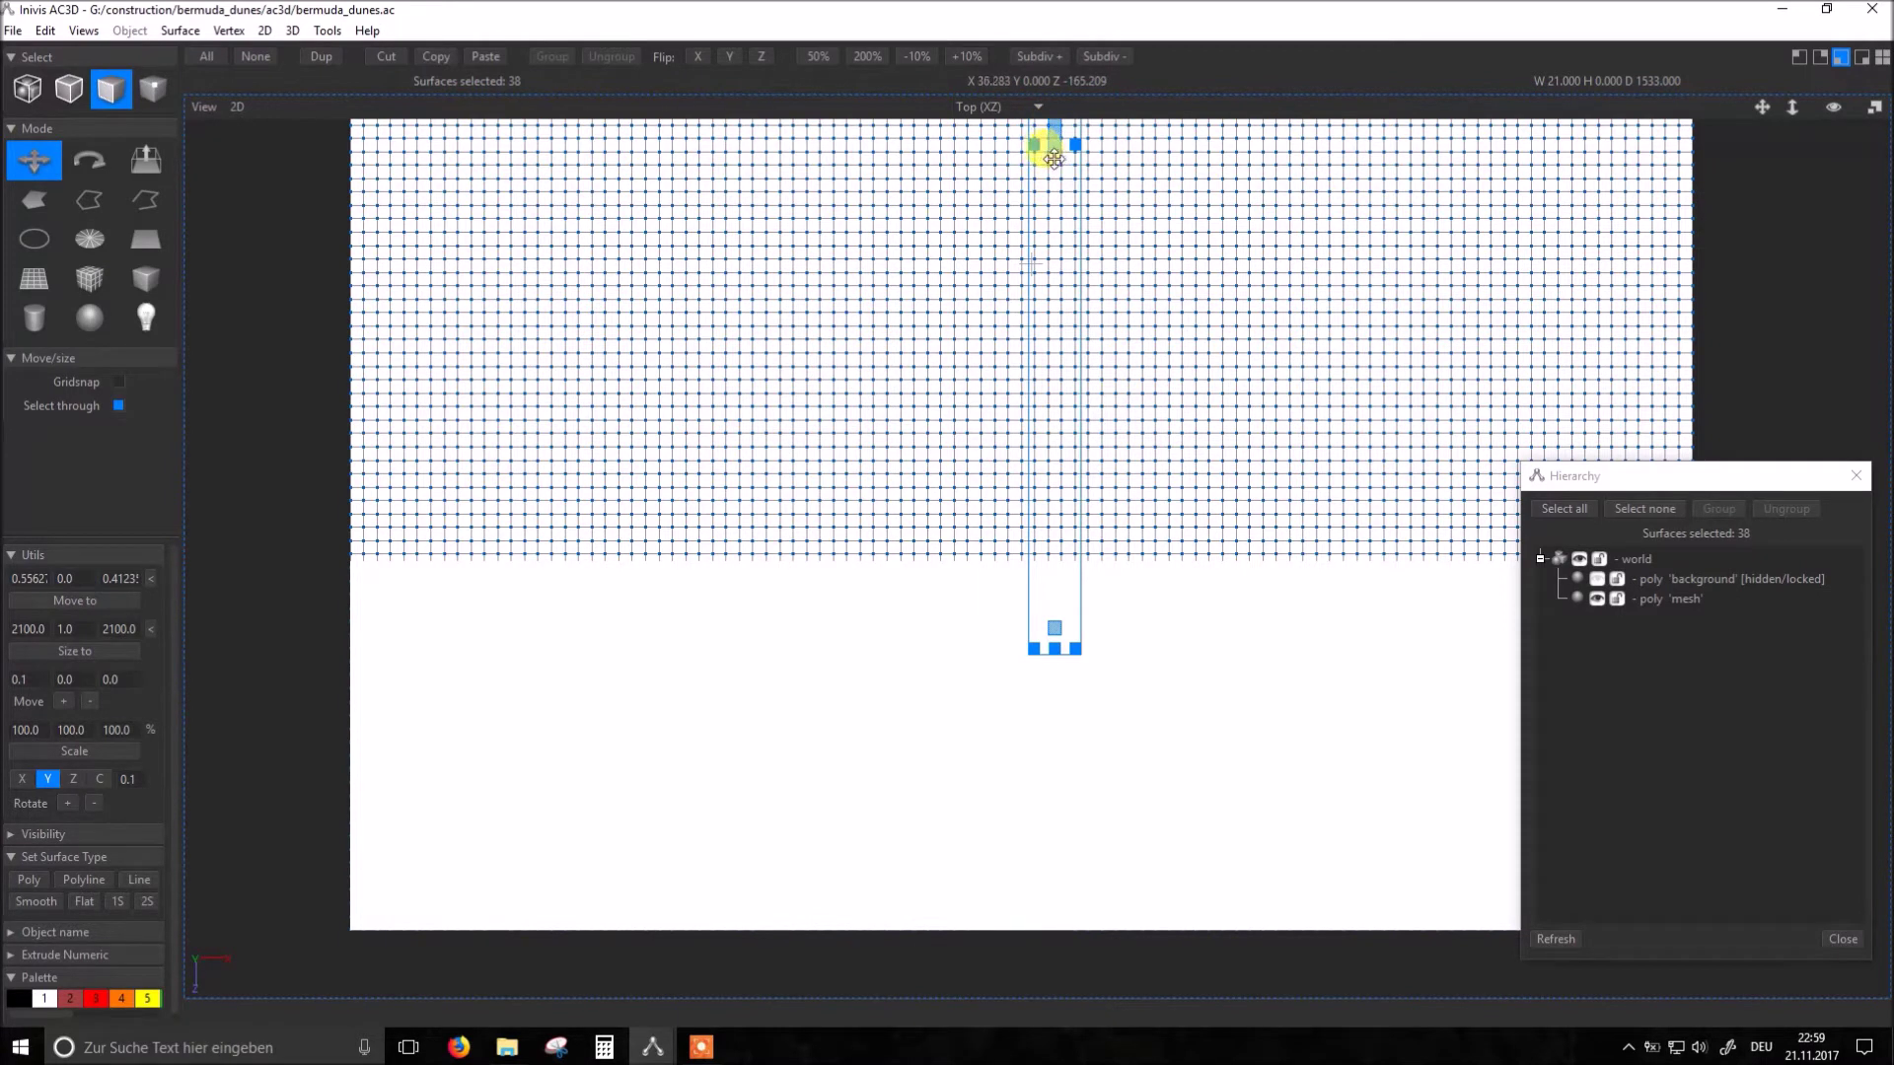
drag(1052, 157, 1055, 621)
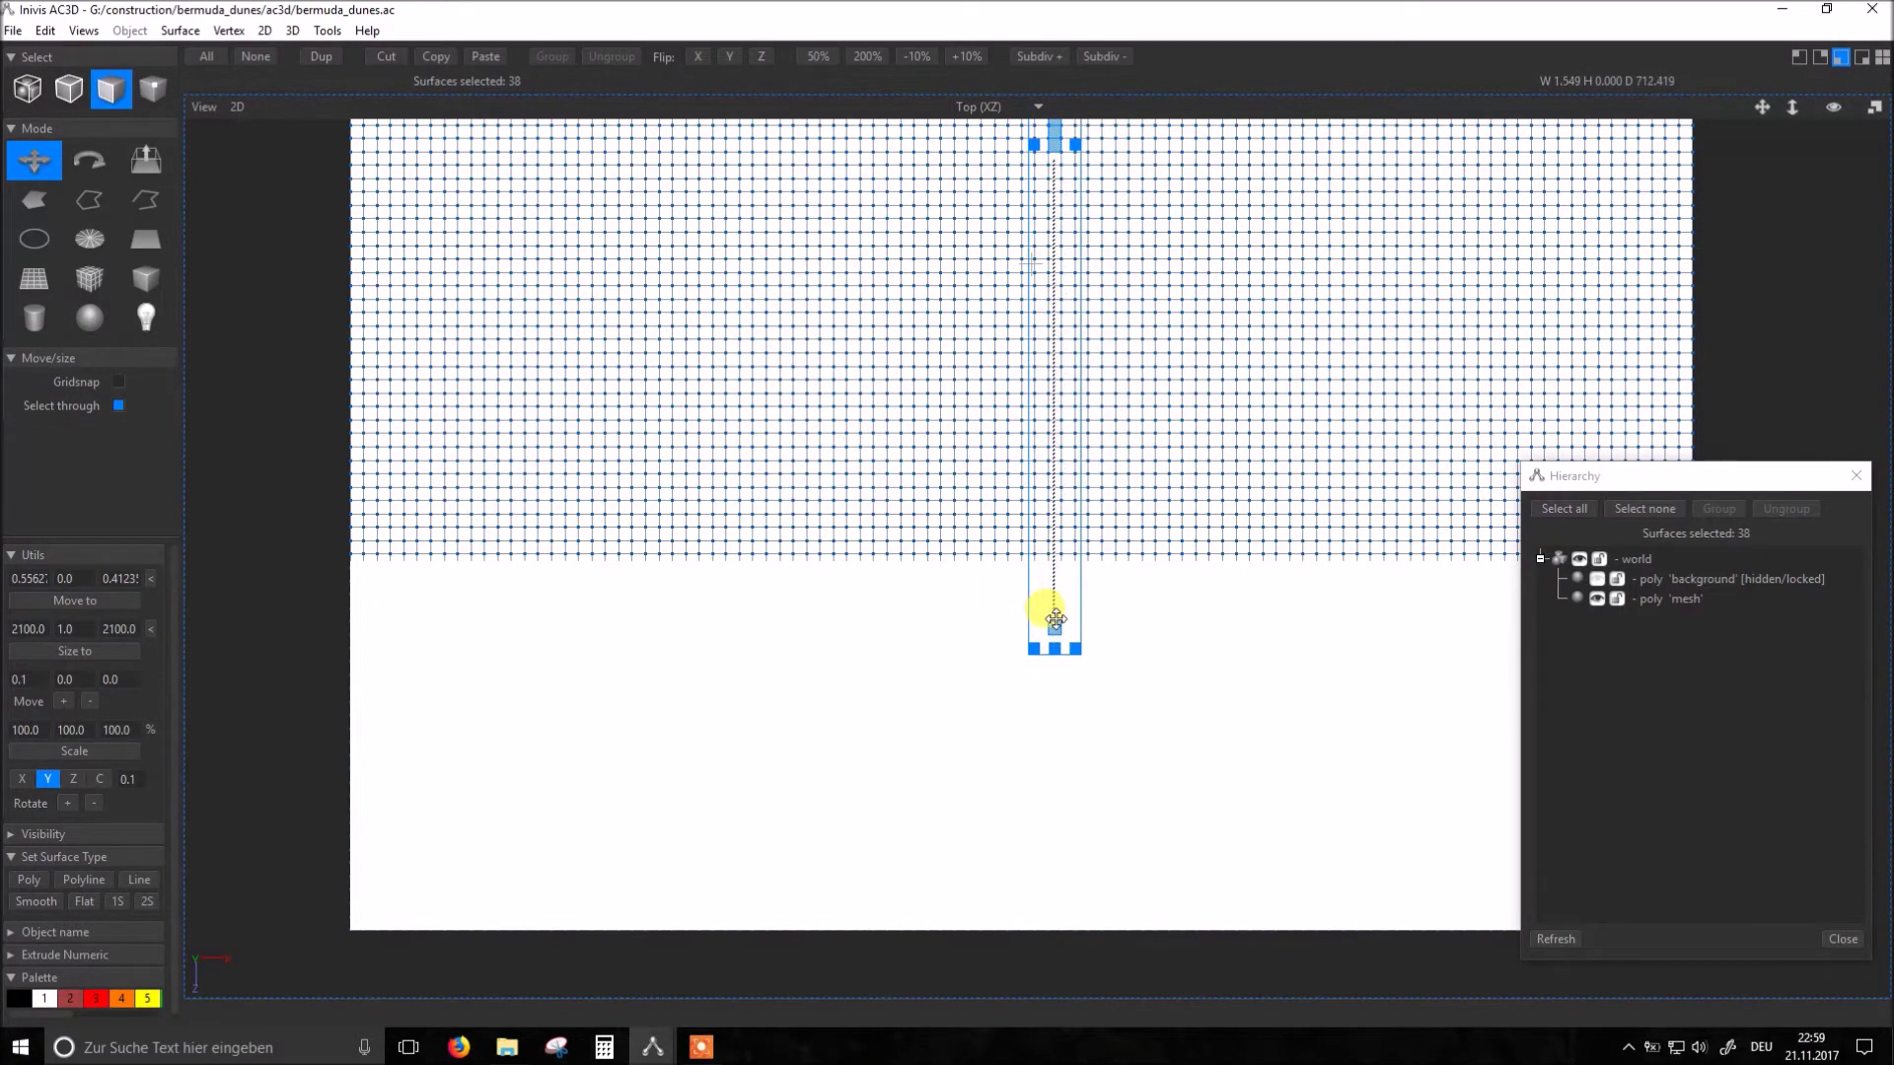
drag(1055, 622, 1057, 622)
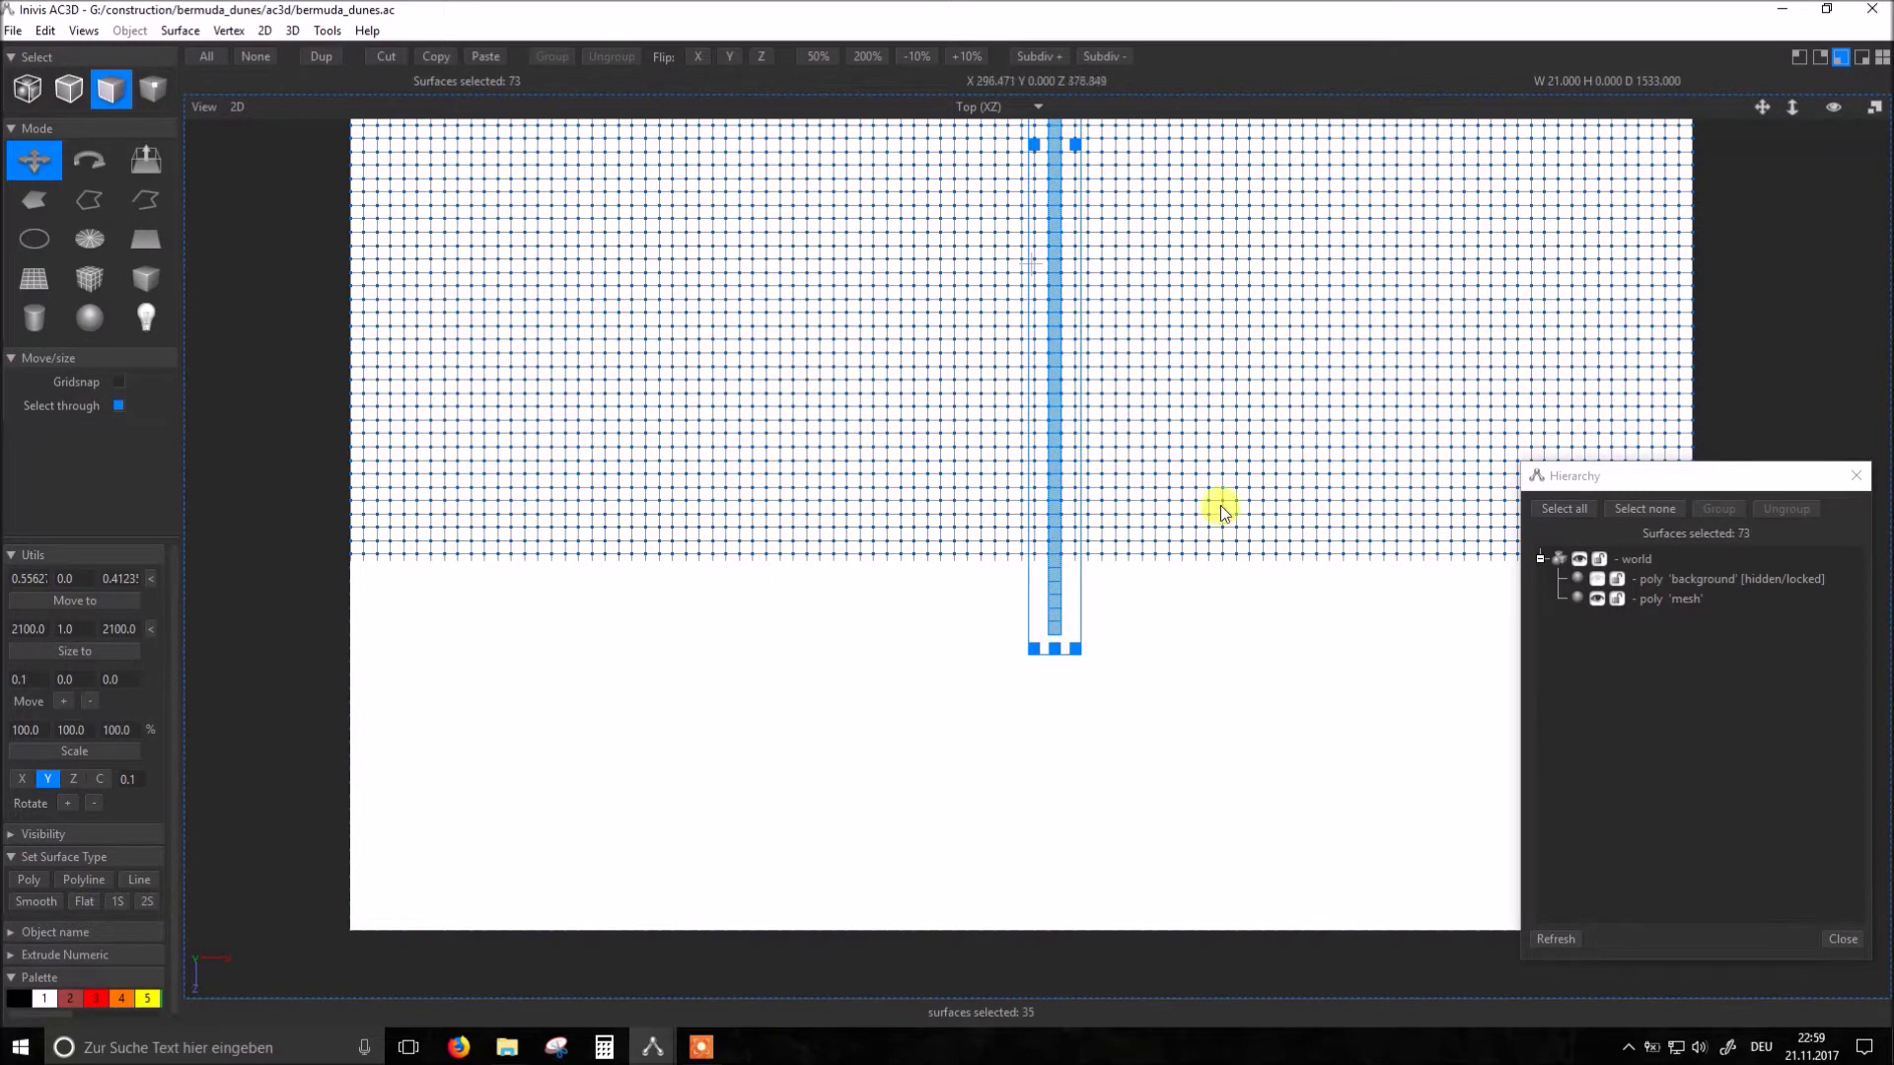
scroll(1220, 511, down, 1)
scroll(1249, 511, down, 1)
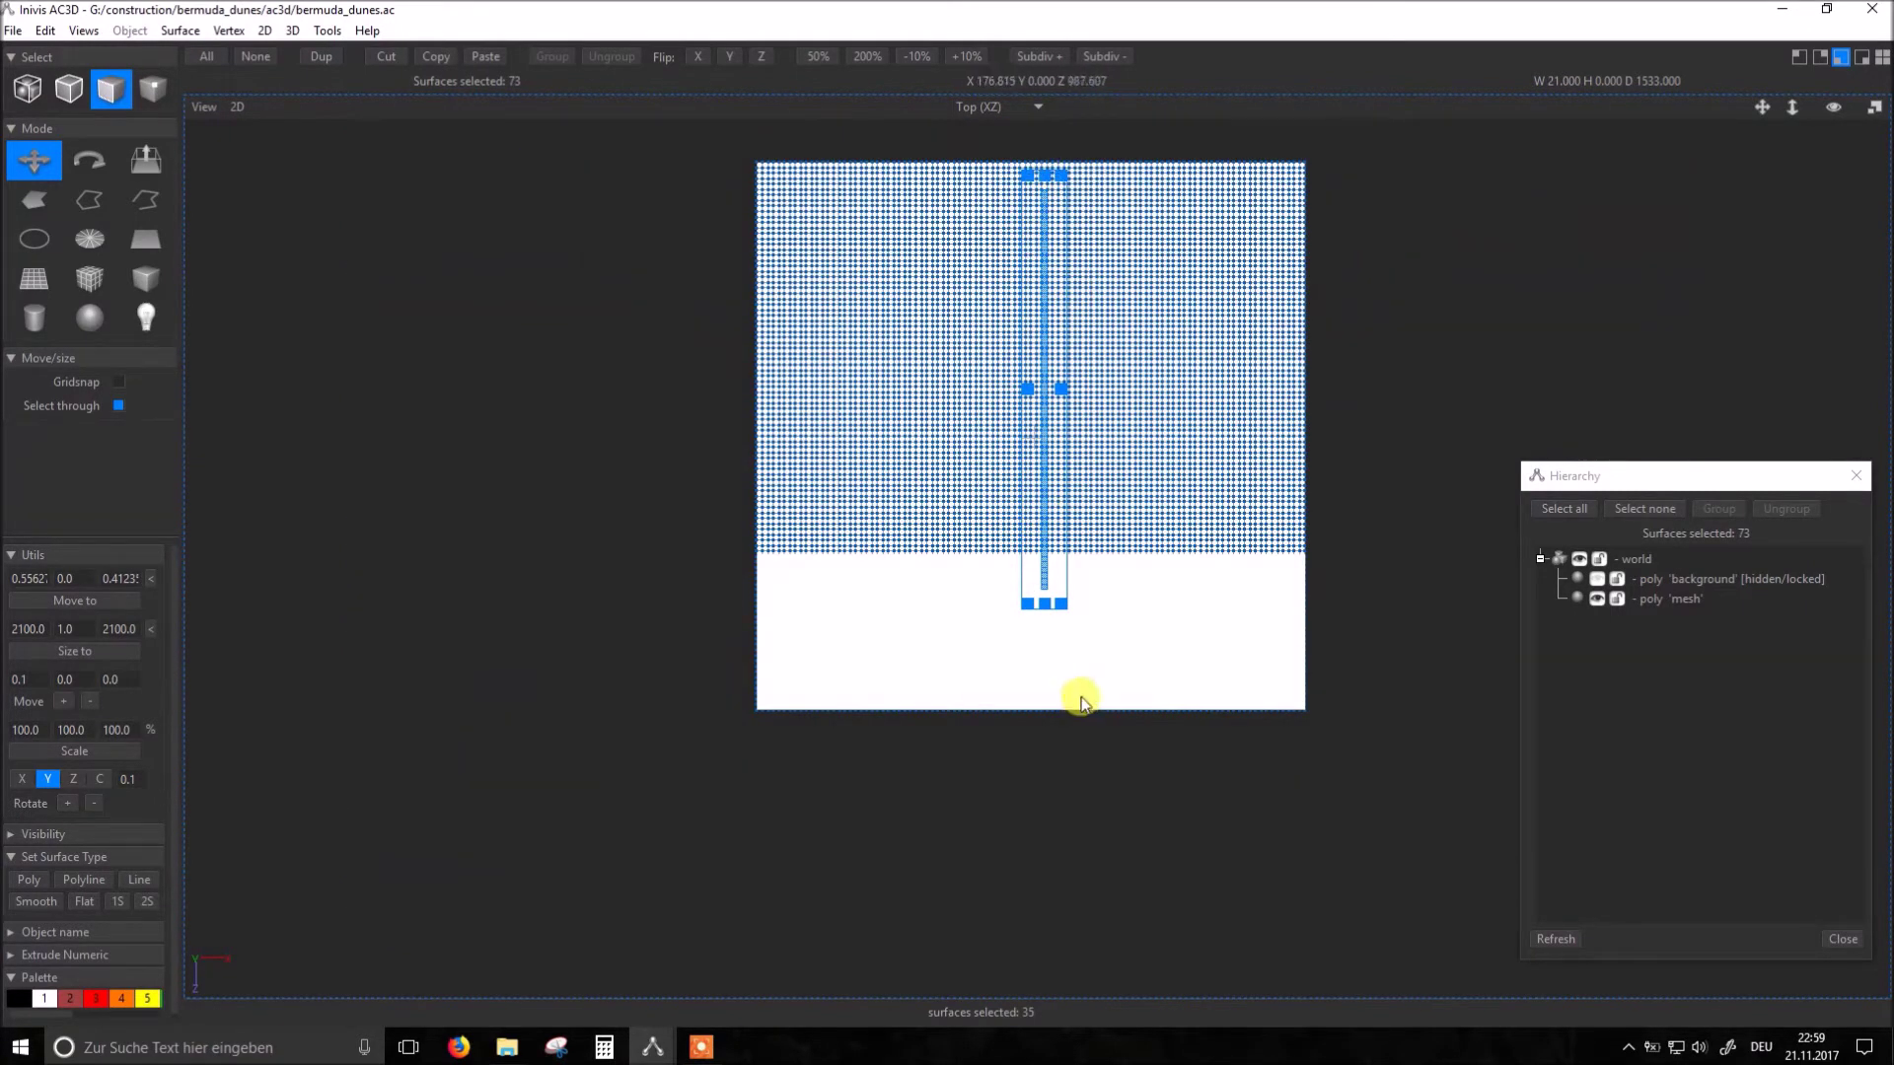
Step: Cut the selected runway faces away into a new object and hide the original mesh
click(181, 32)
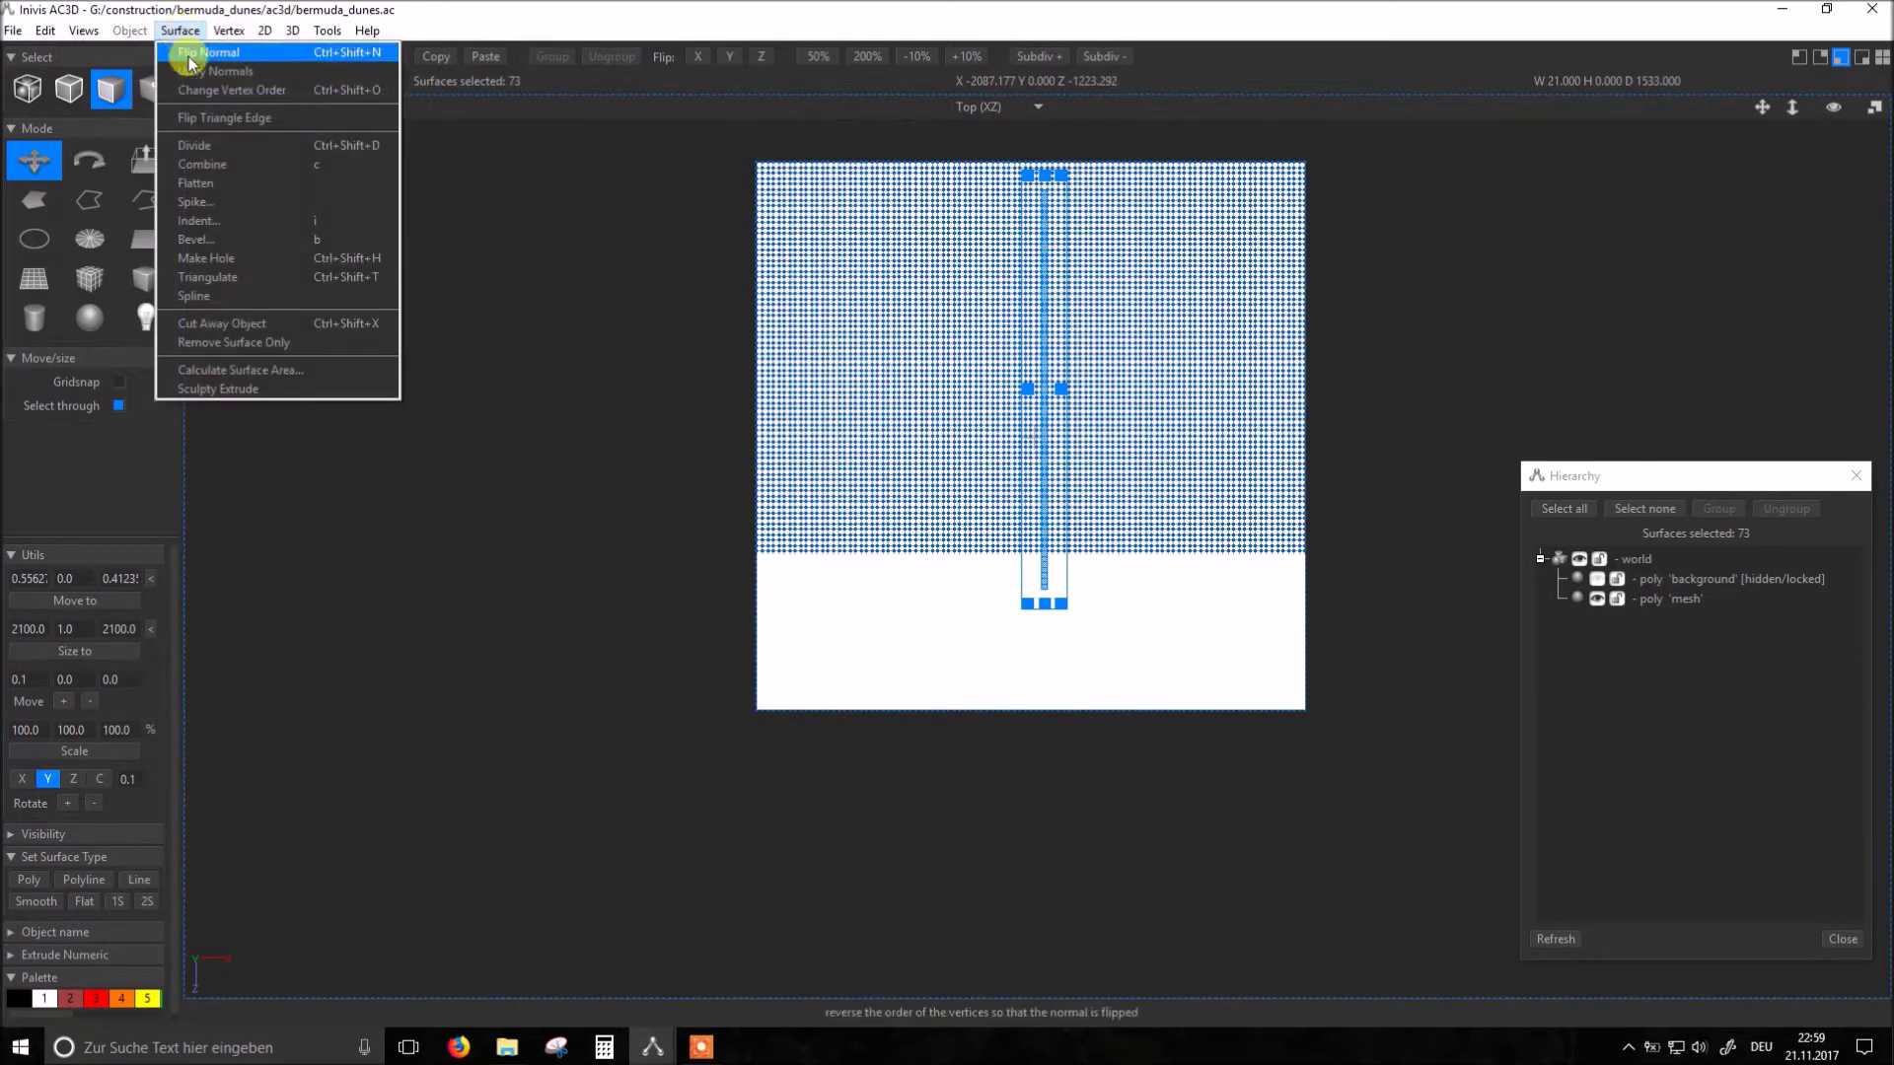
click(216, 326)
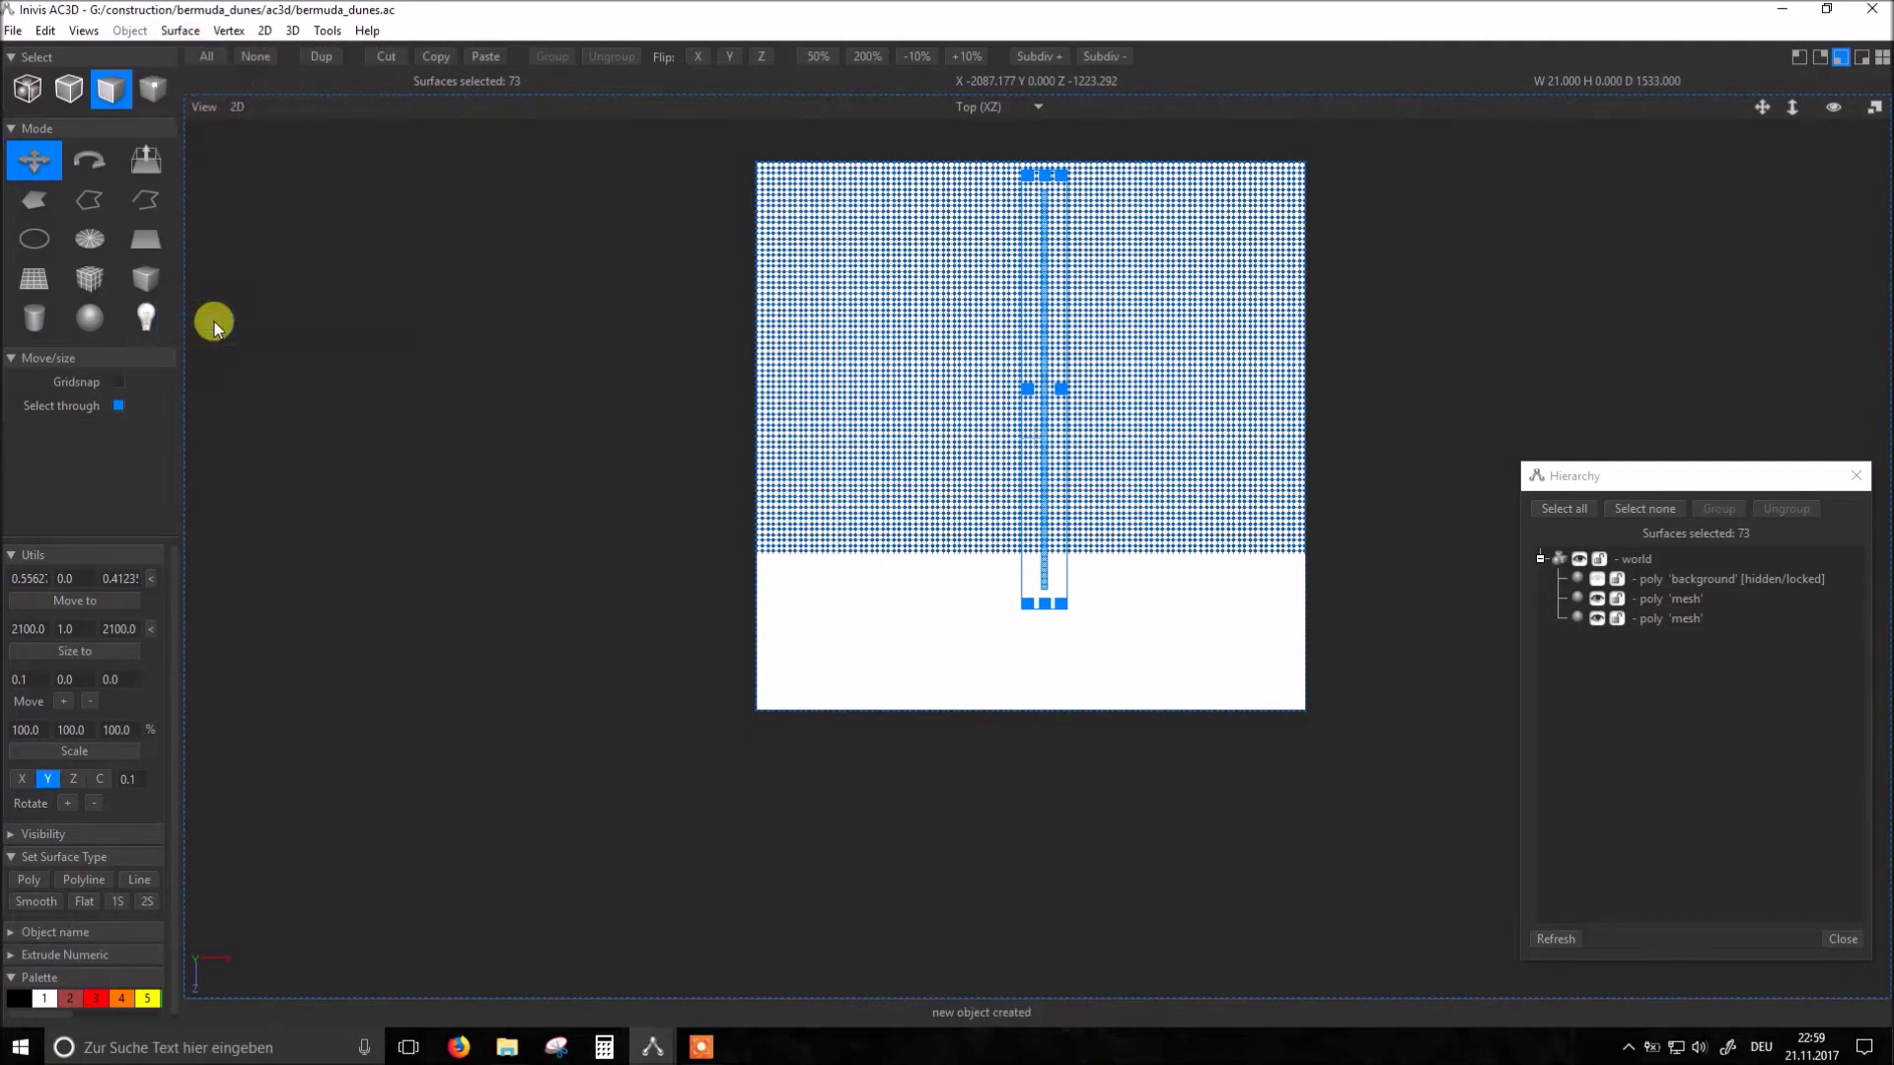
click(1694, 619)
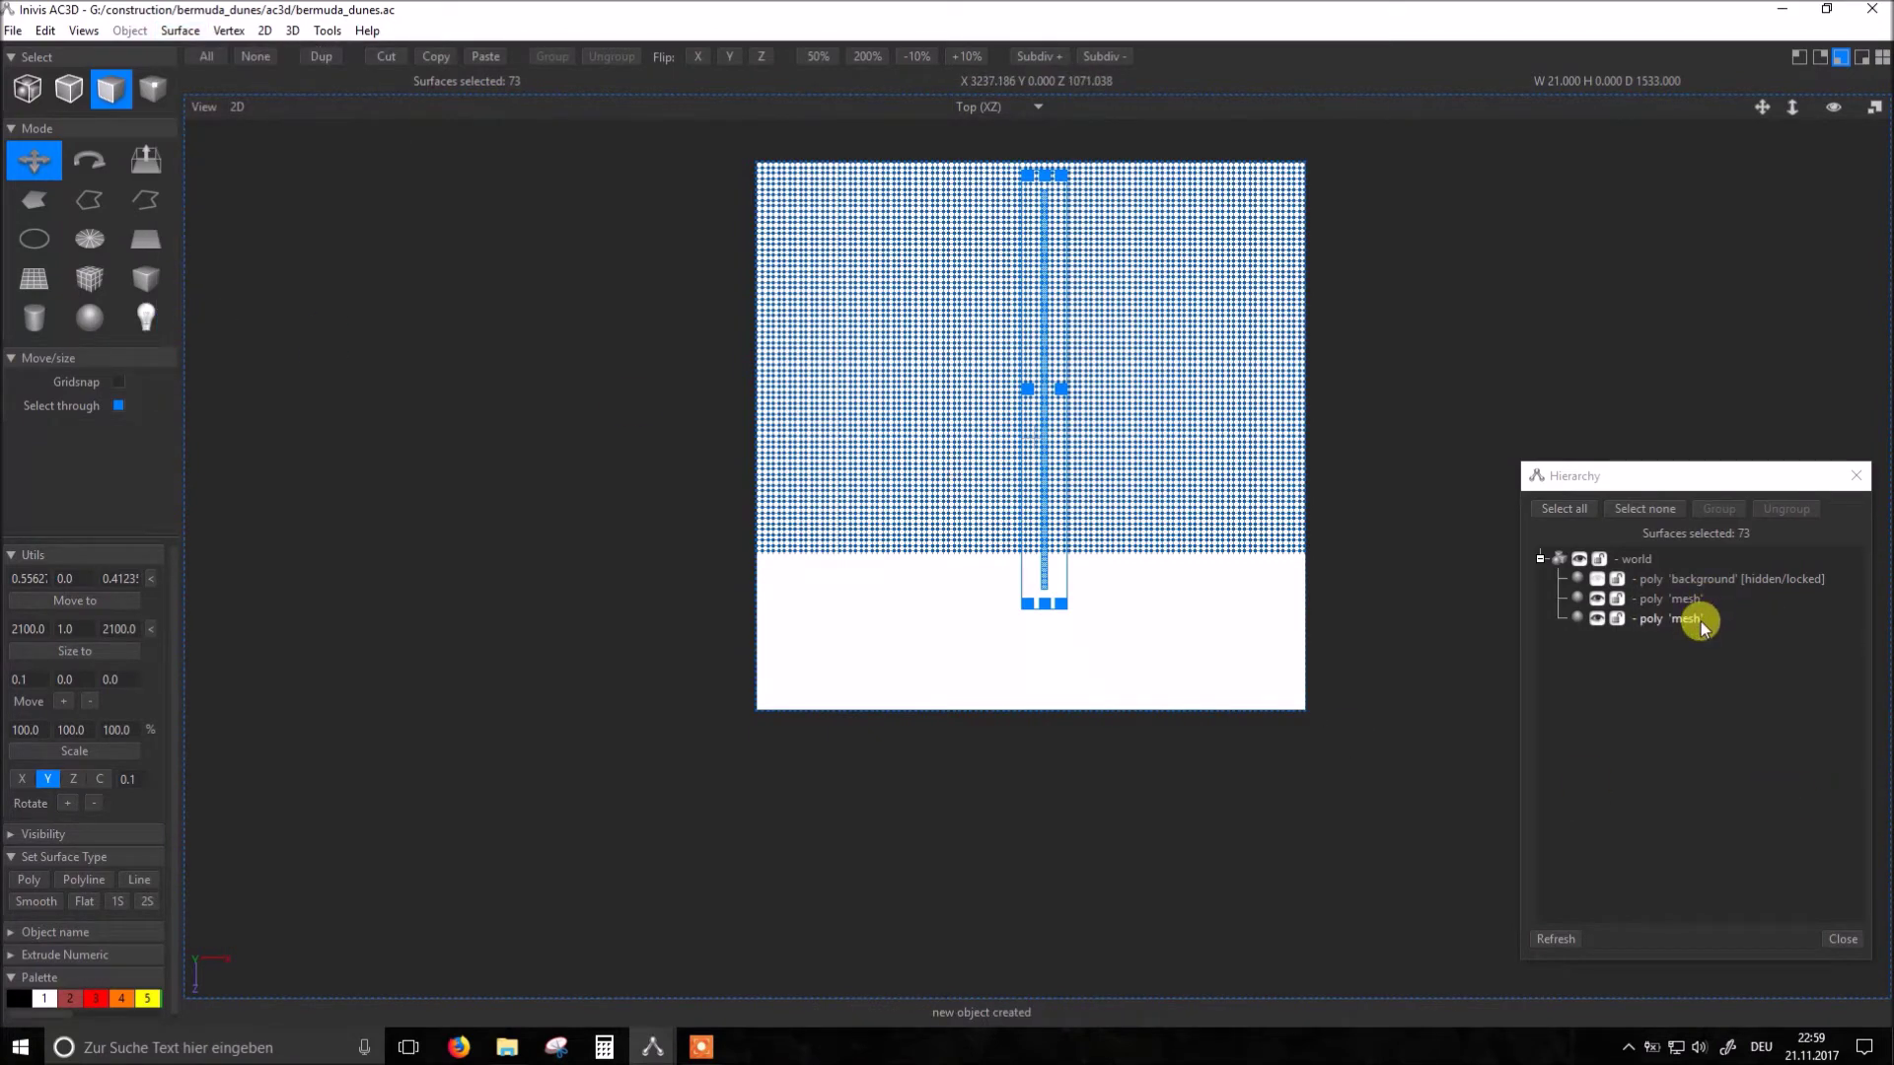
click(1597, 597)
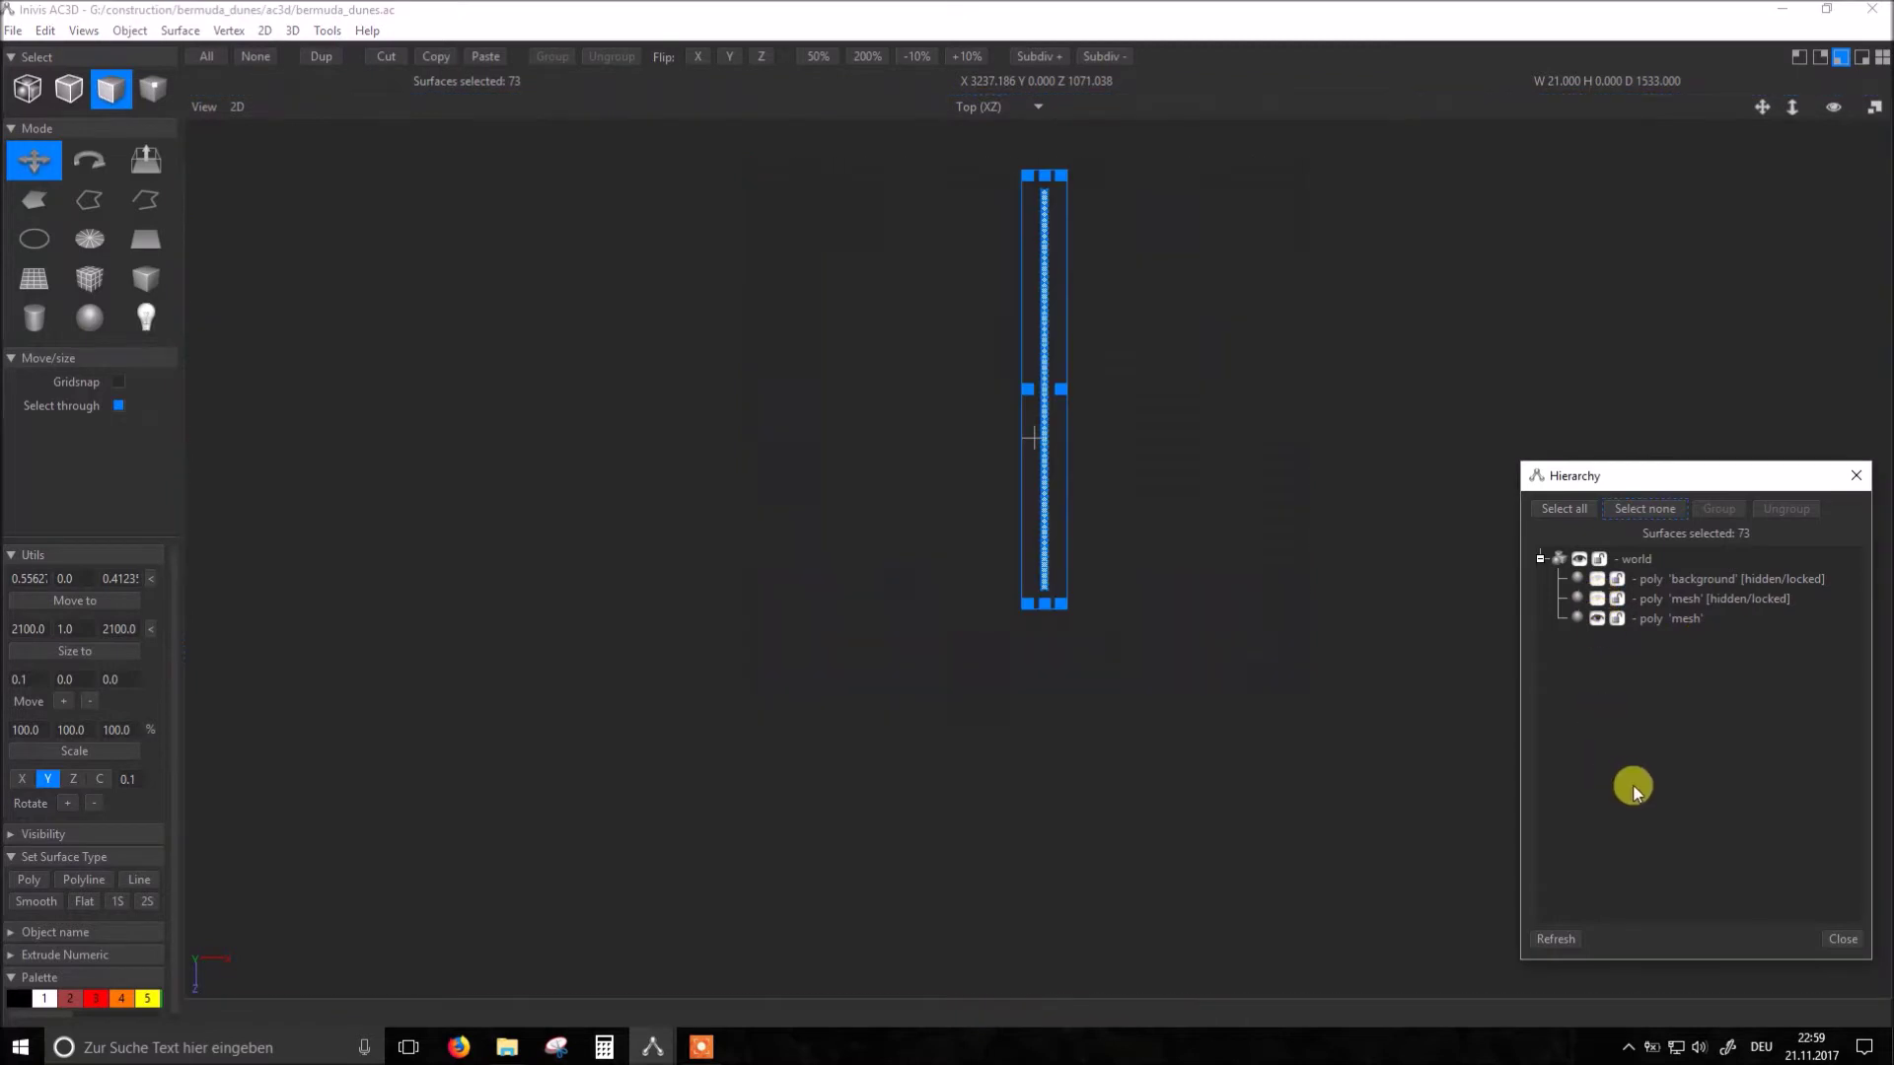
Step: Rename the strip object to bermuda_airport_runway, then hide it and show the mesh
right_click(1679, 629)
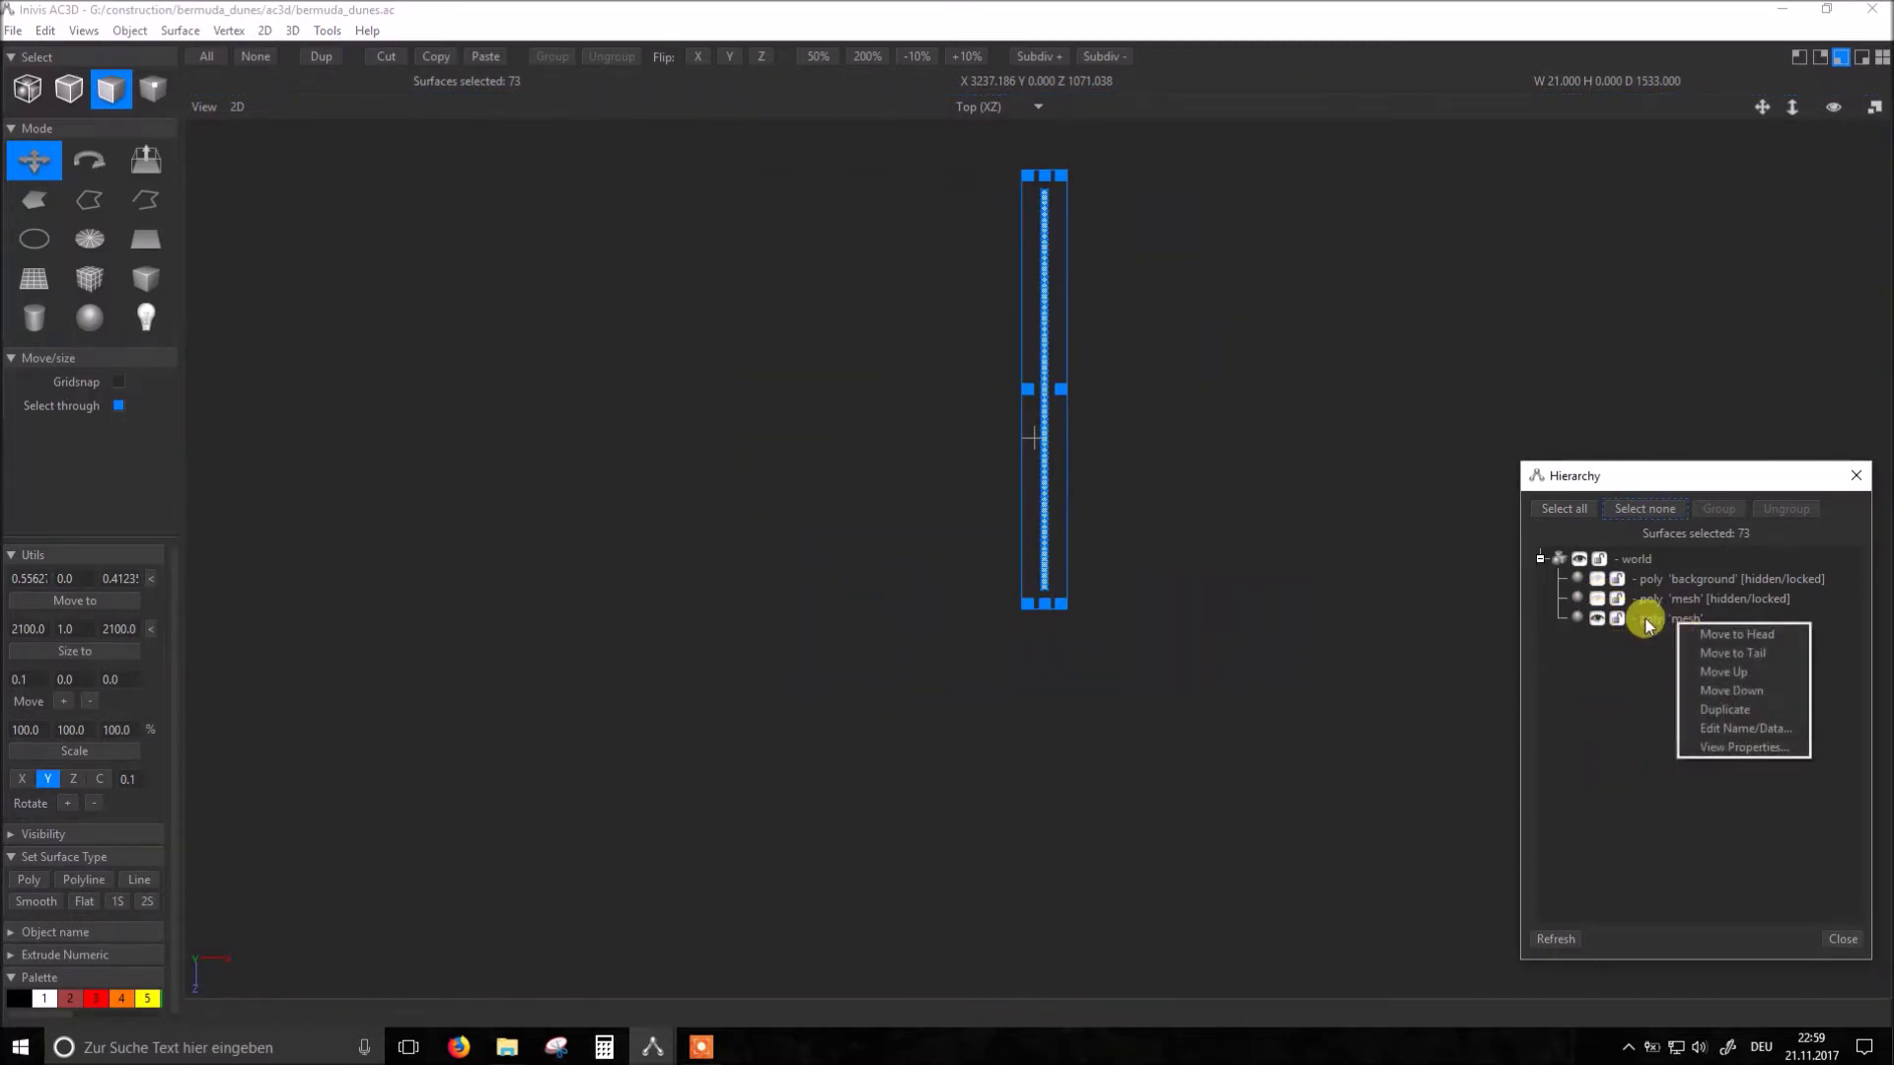
right_click(1645, 623)
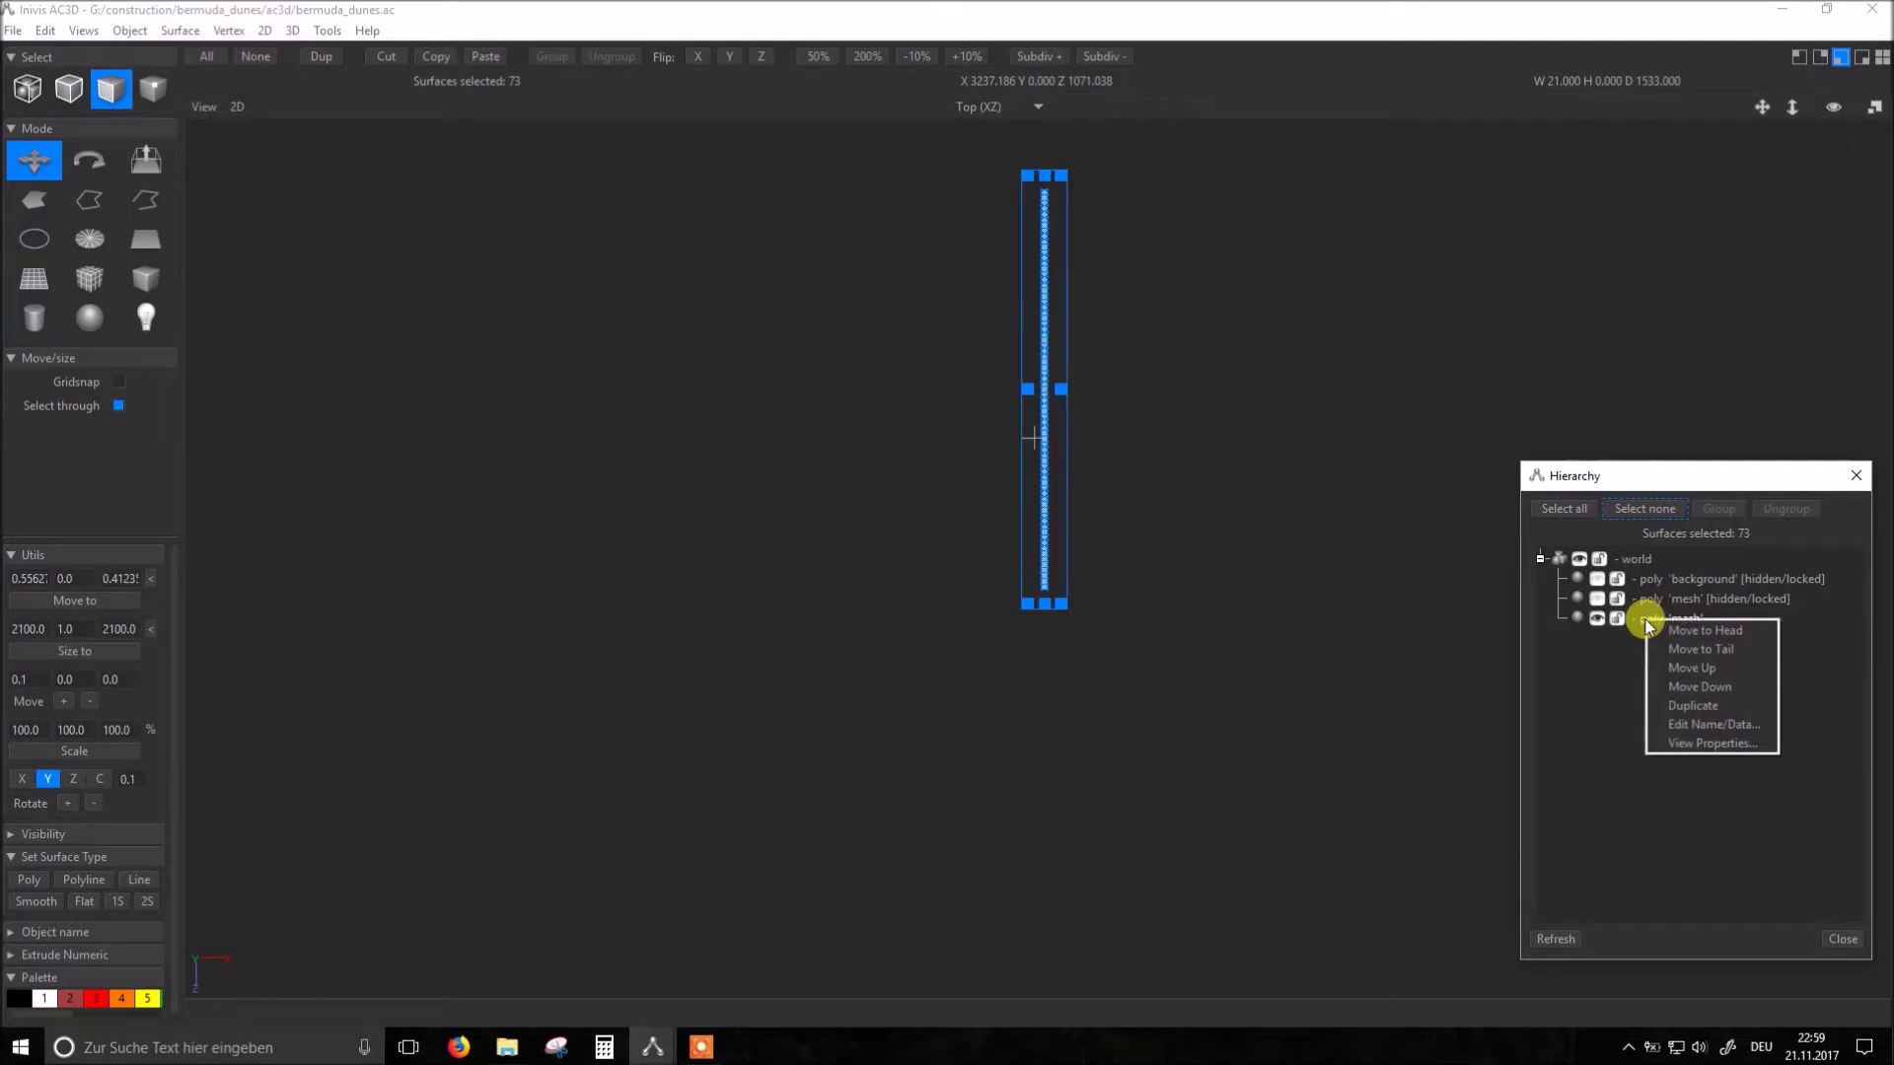
click(1721, 726)
text(bermuda__airport__runway)
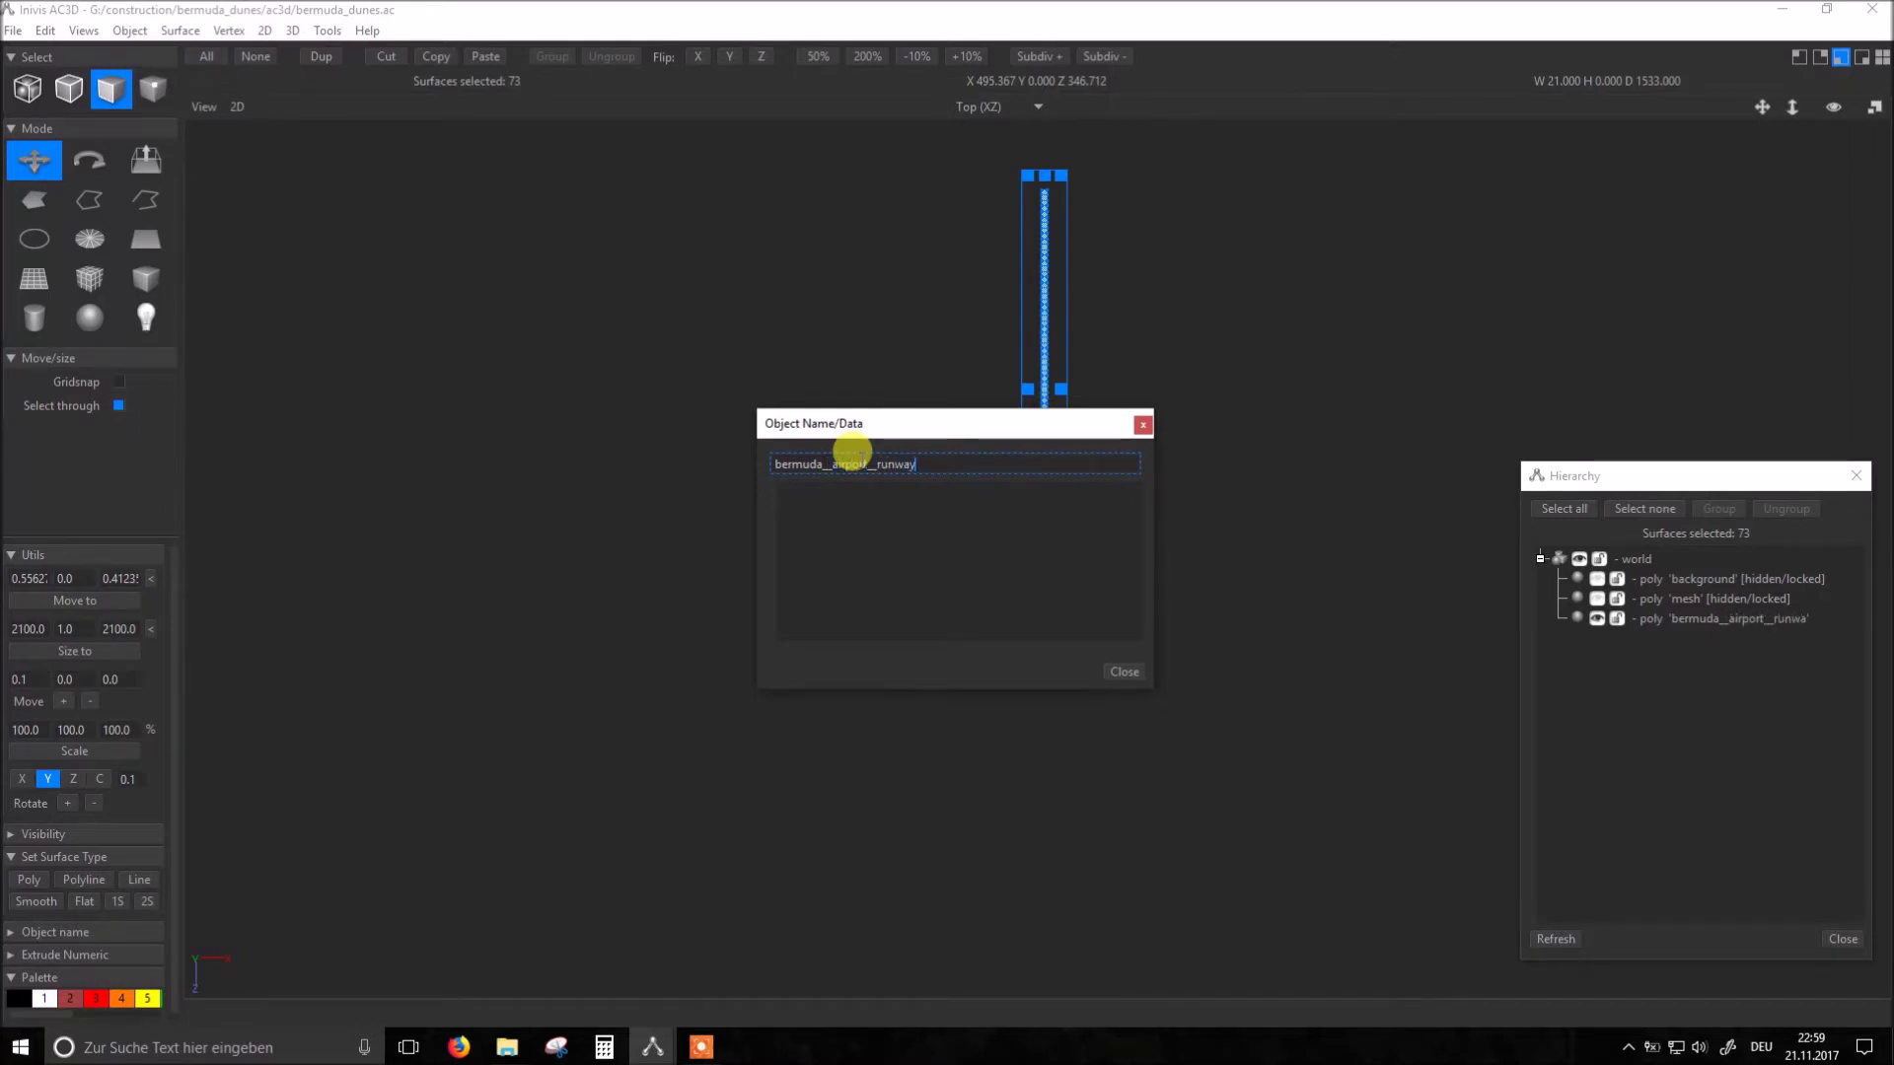
click(1205, 689)
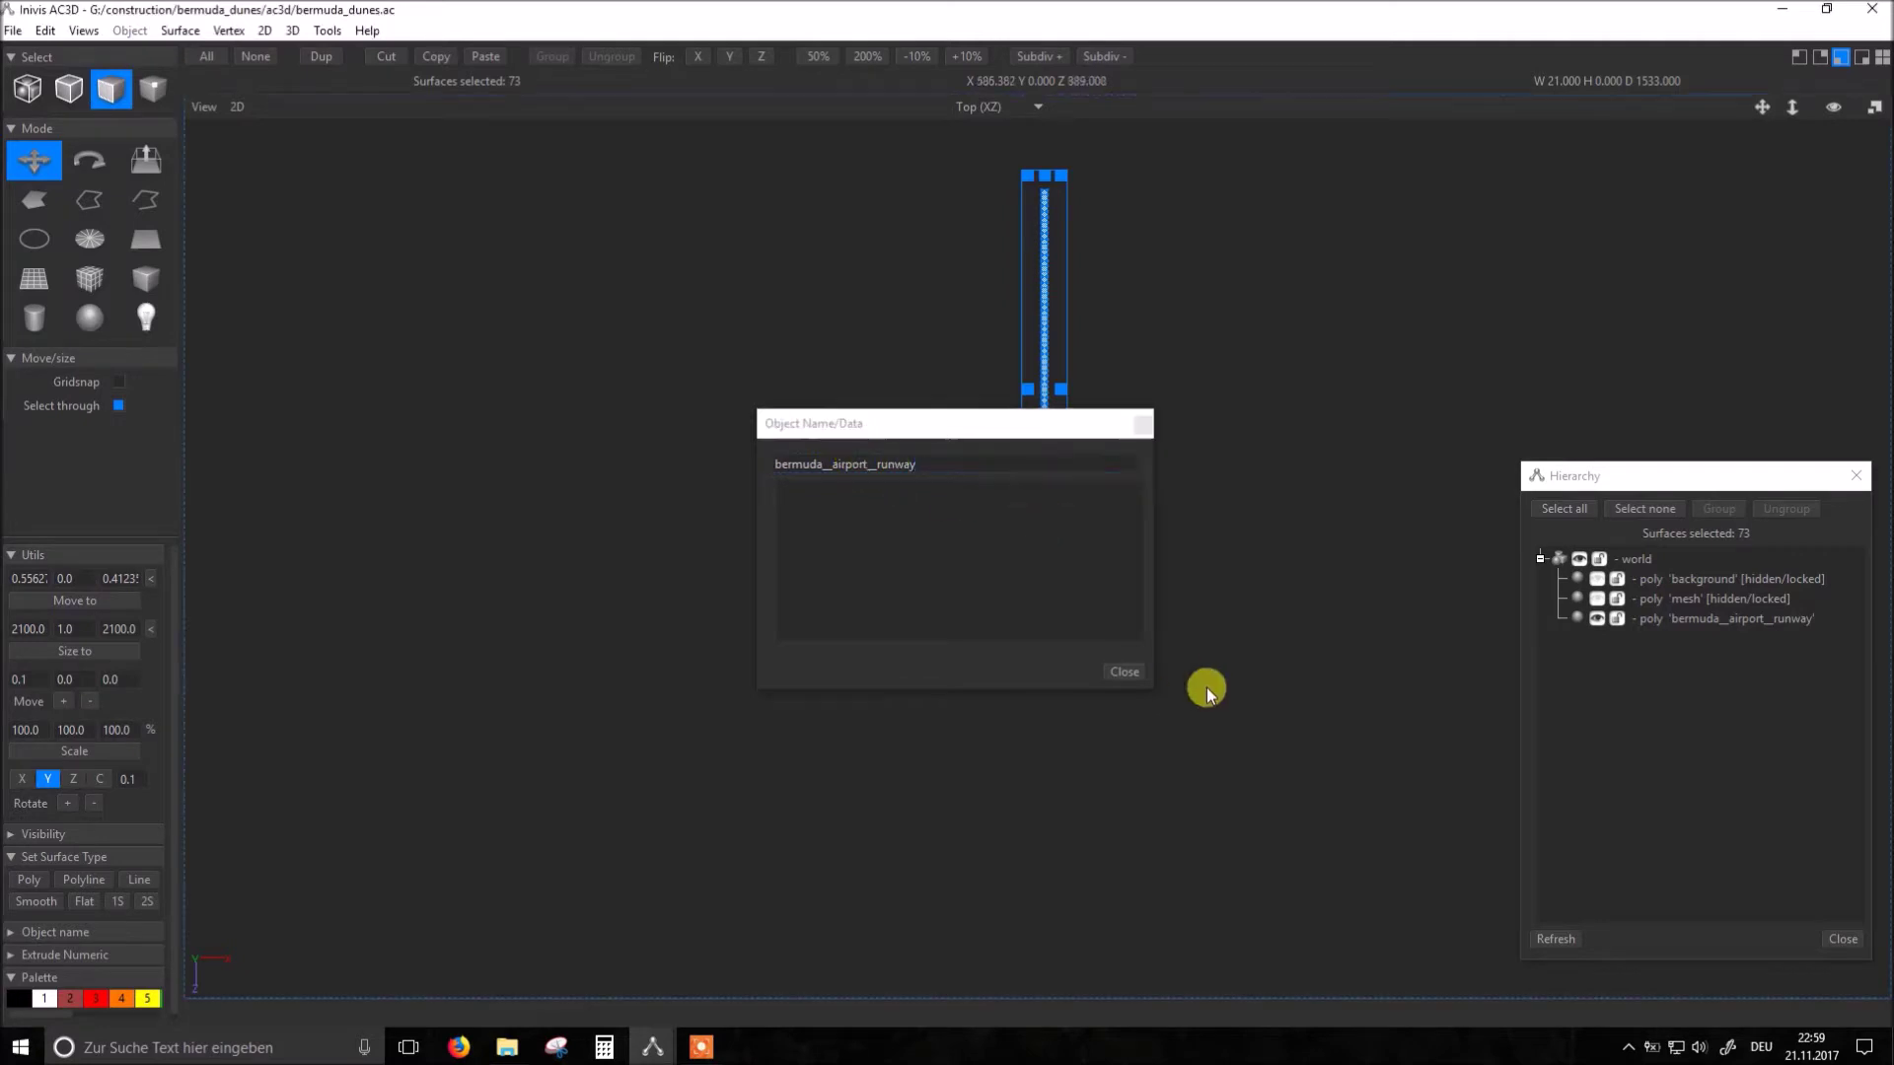
click(1134, 673)
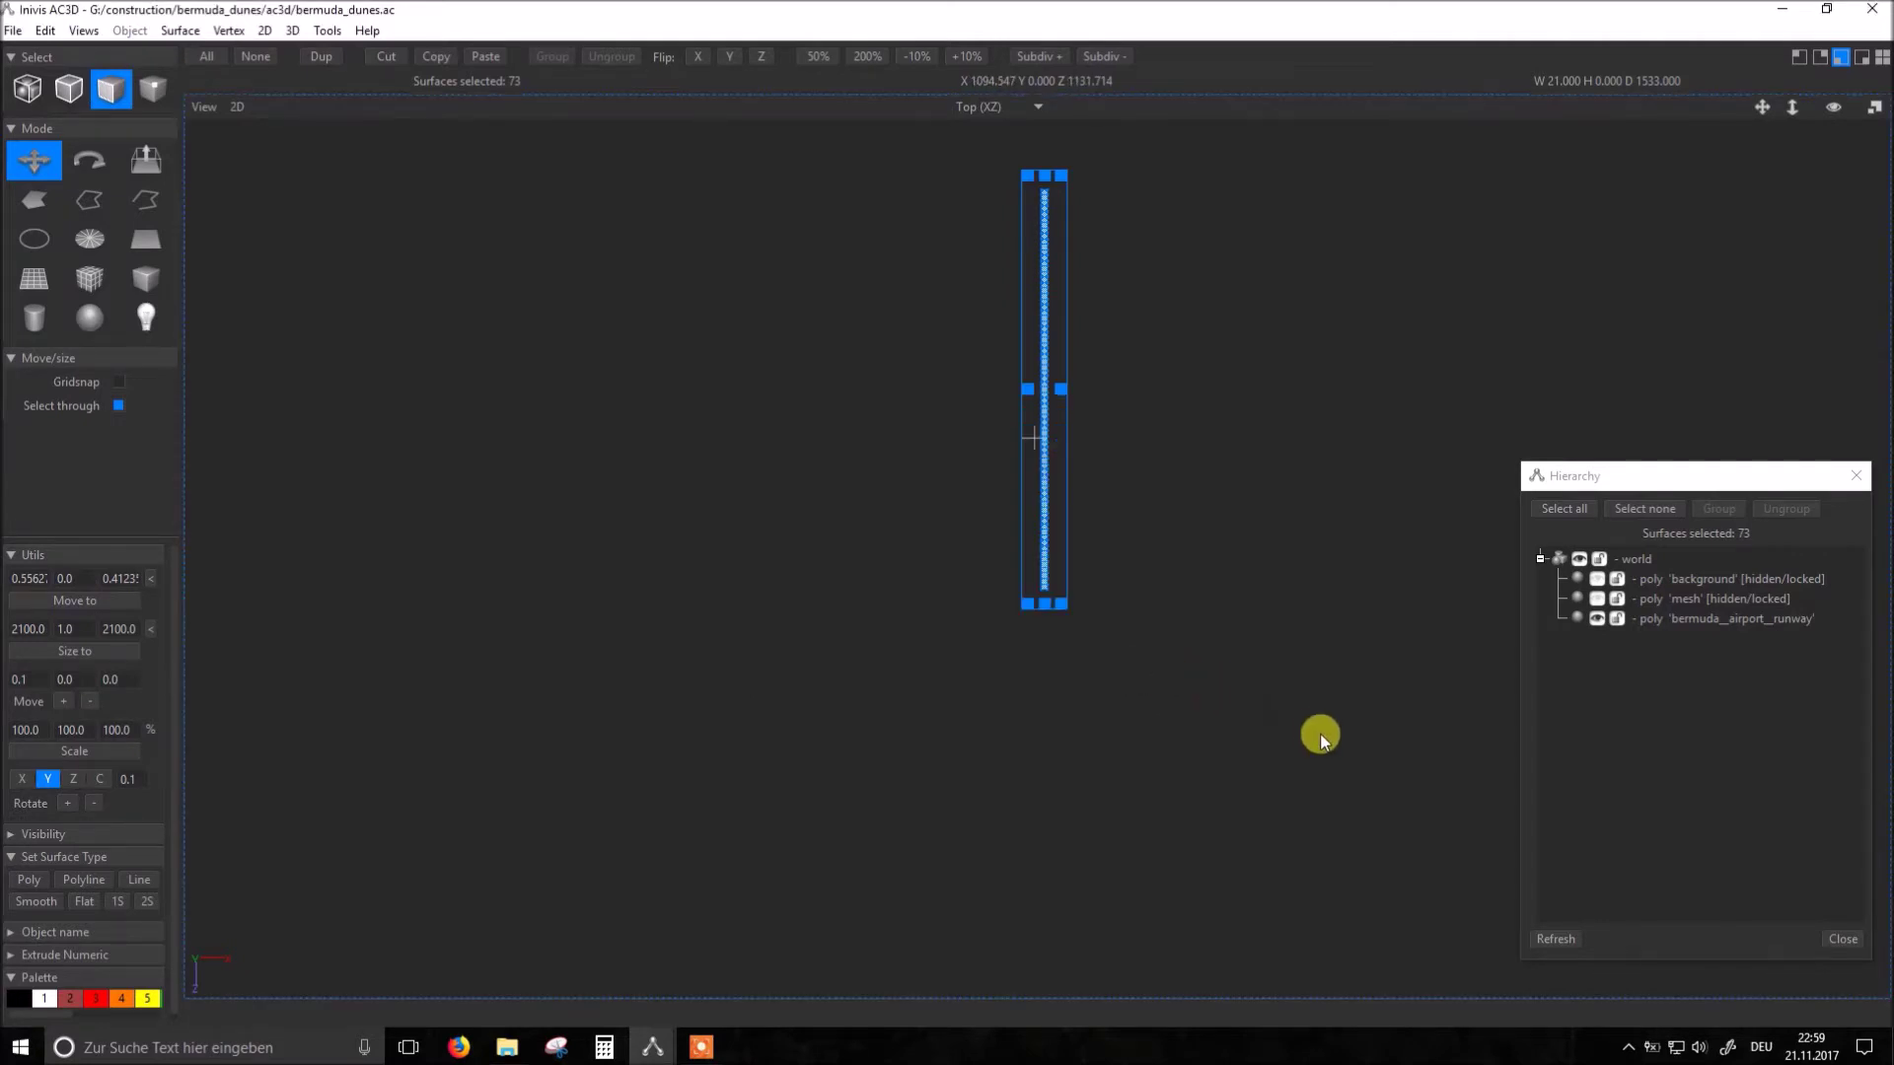
click(1600, 620)
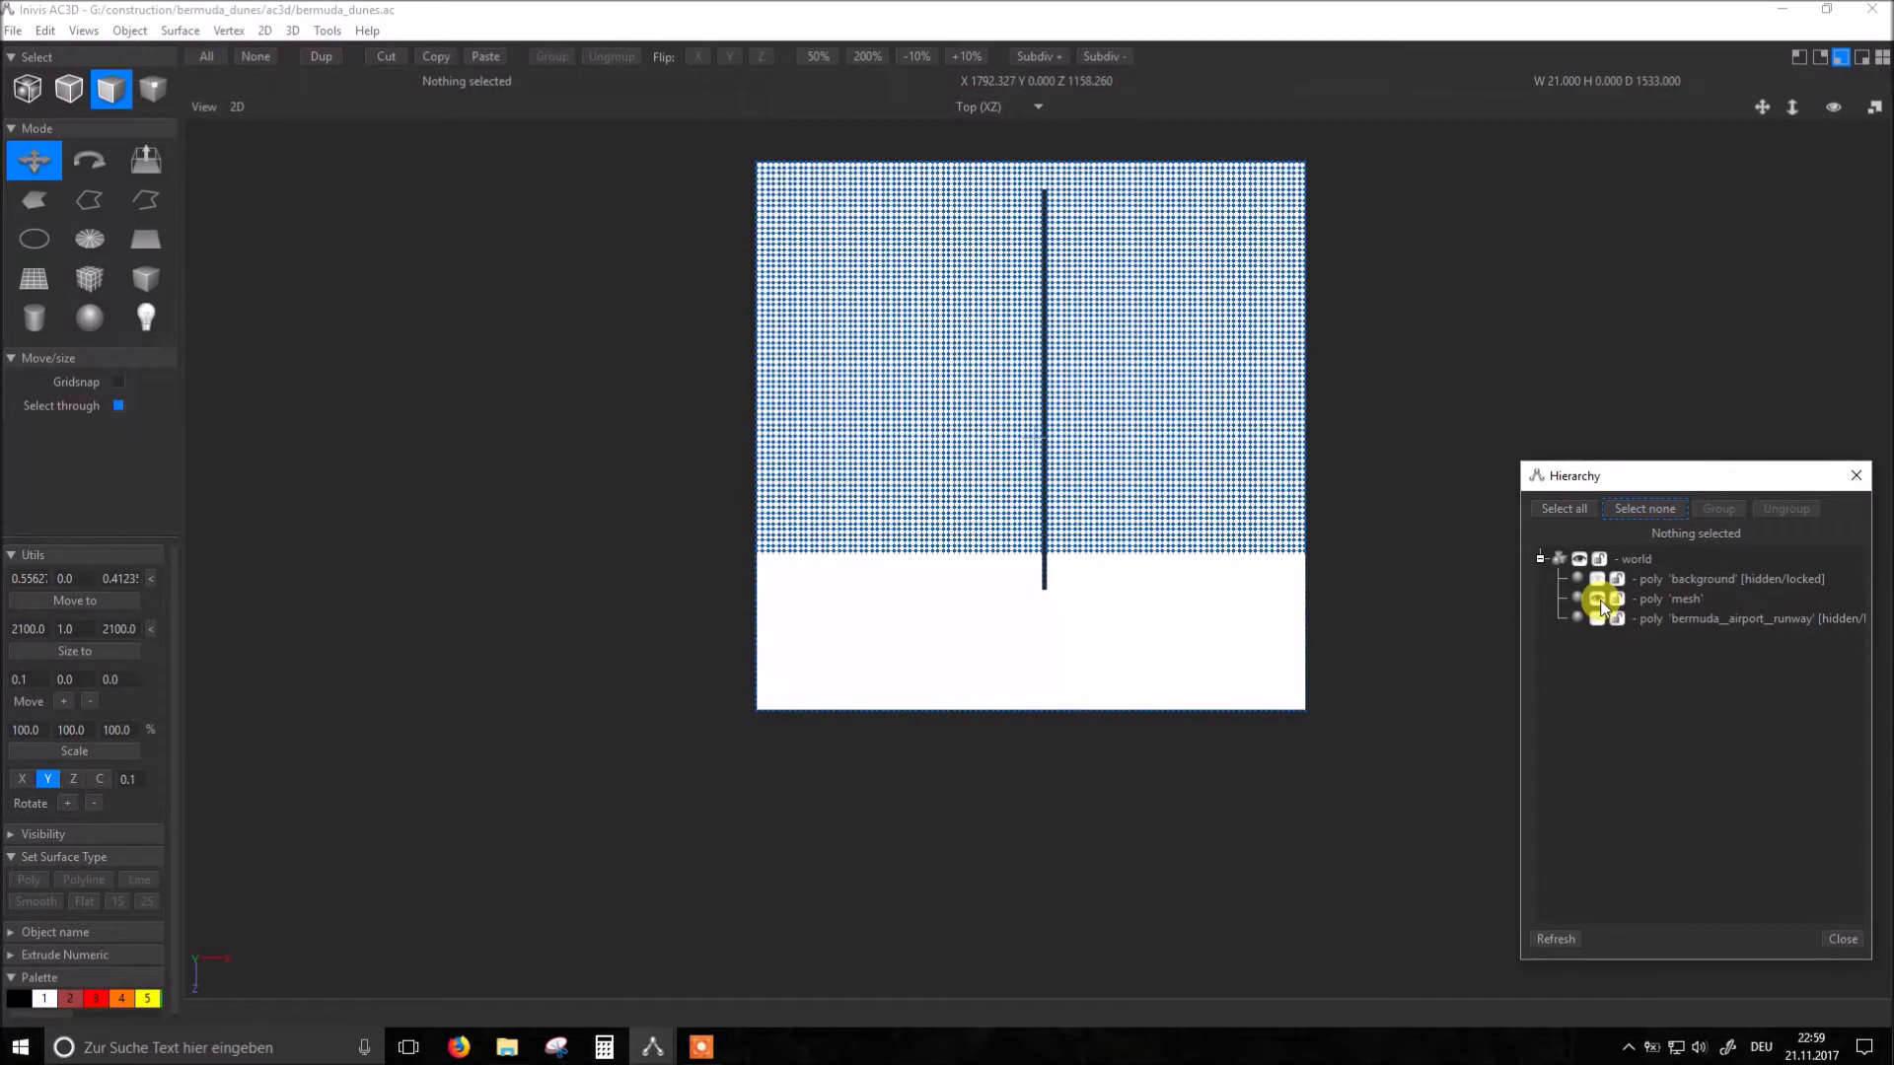
Step: Name the leftover mesh bermuda_airport_outside and unhide the runway object
click(1692, 603)
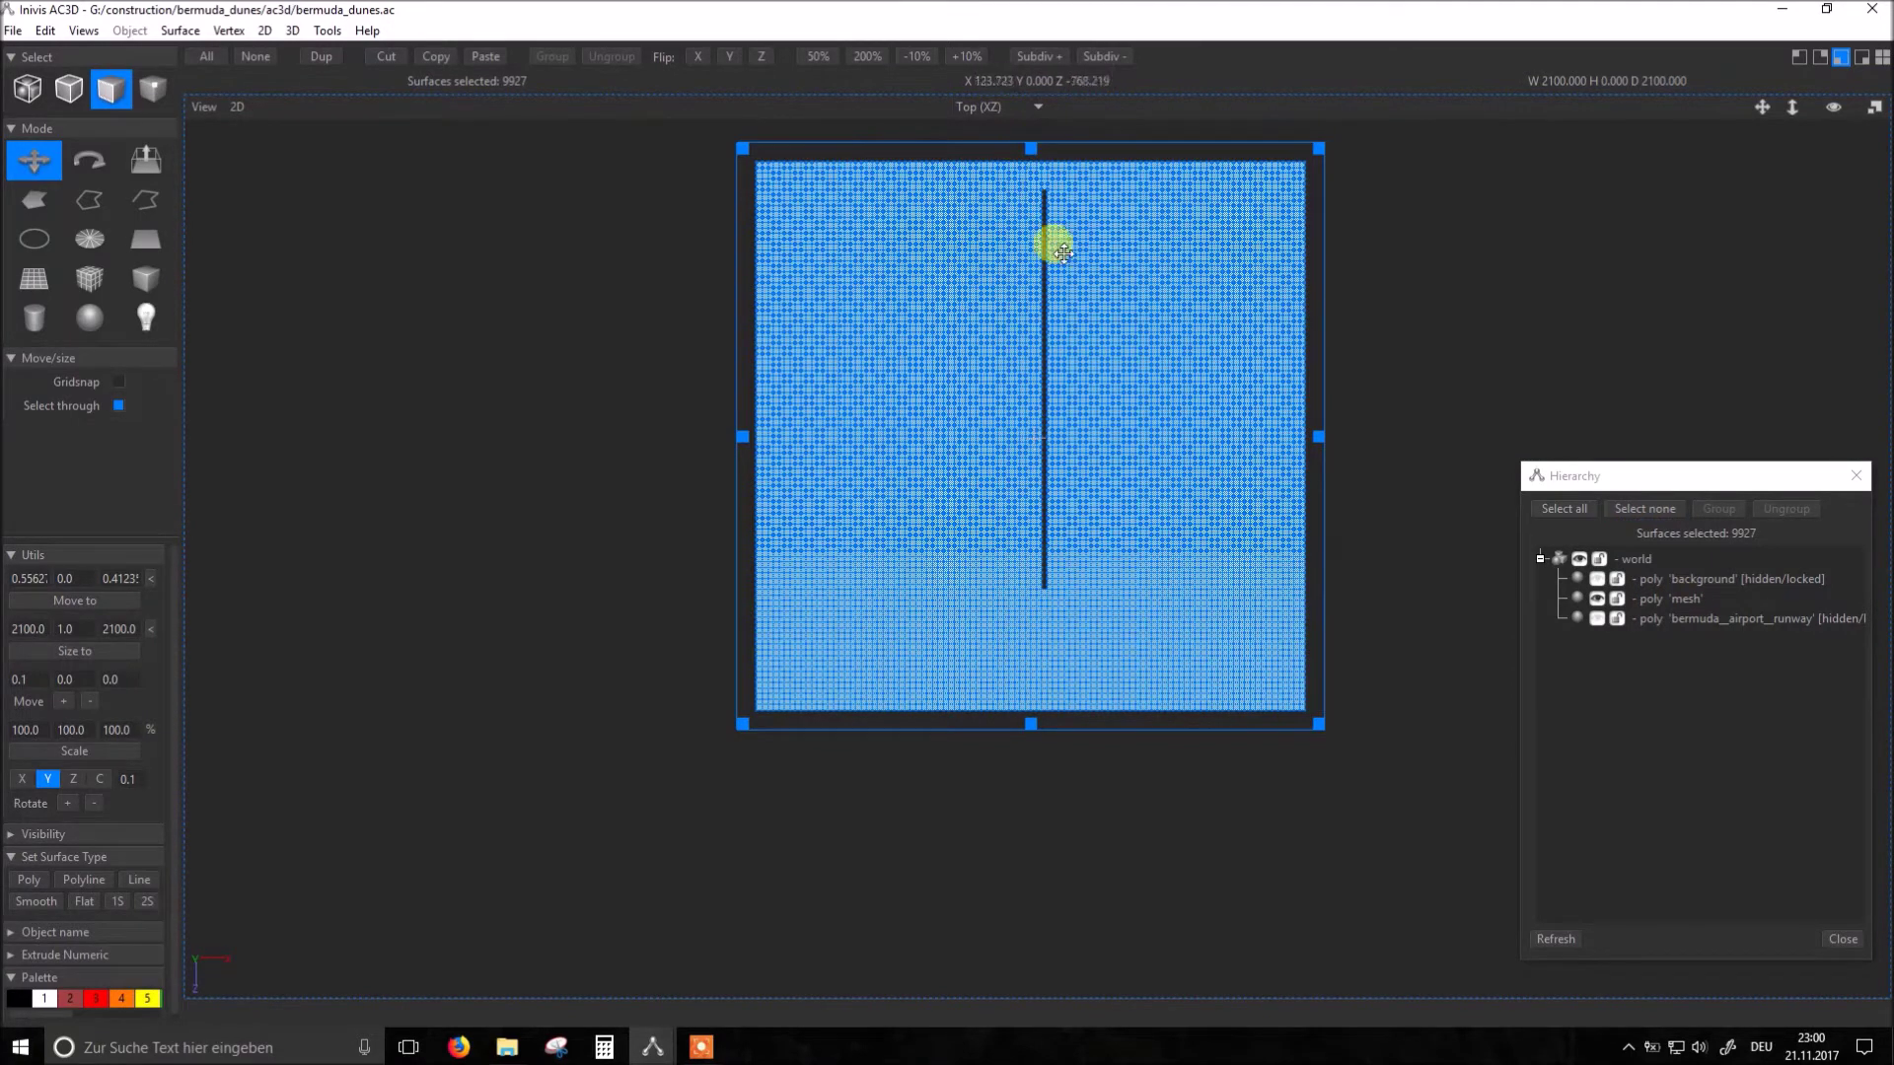
right_click(1681, 599)
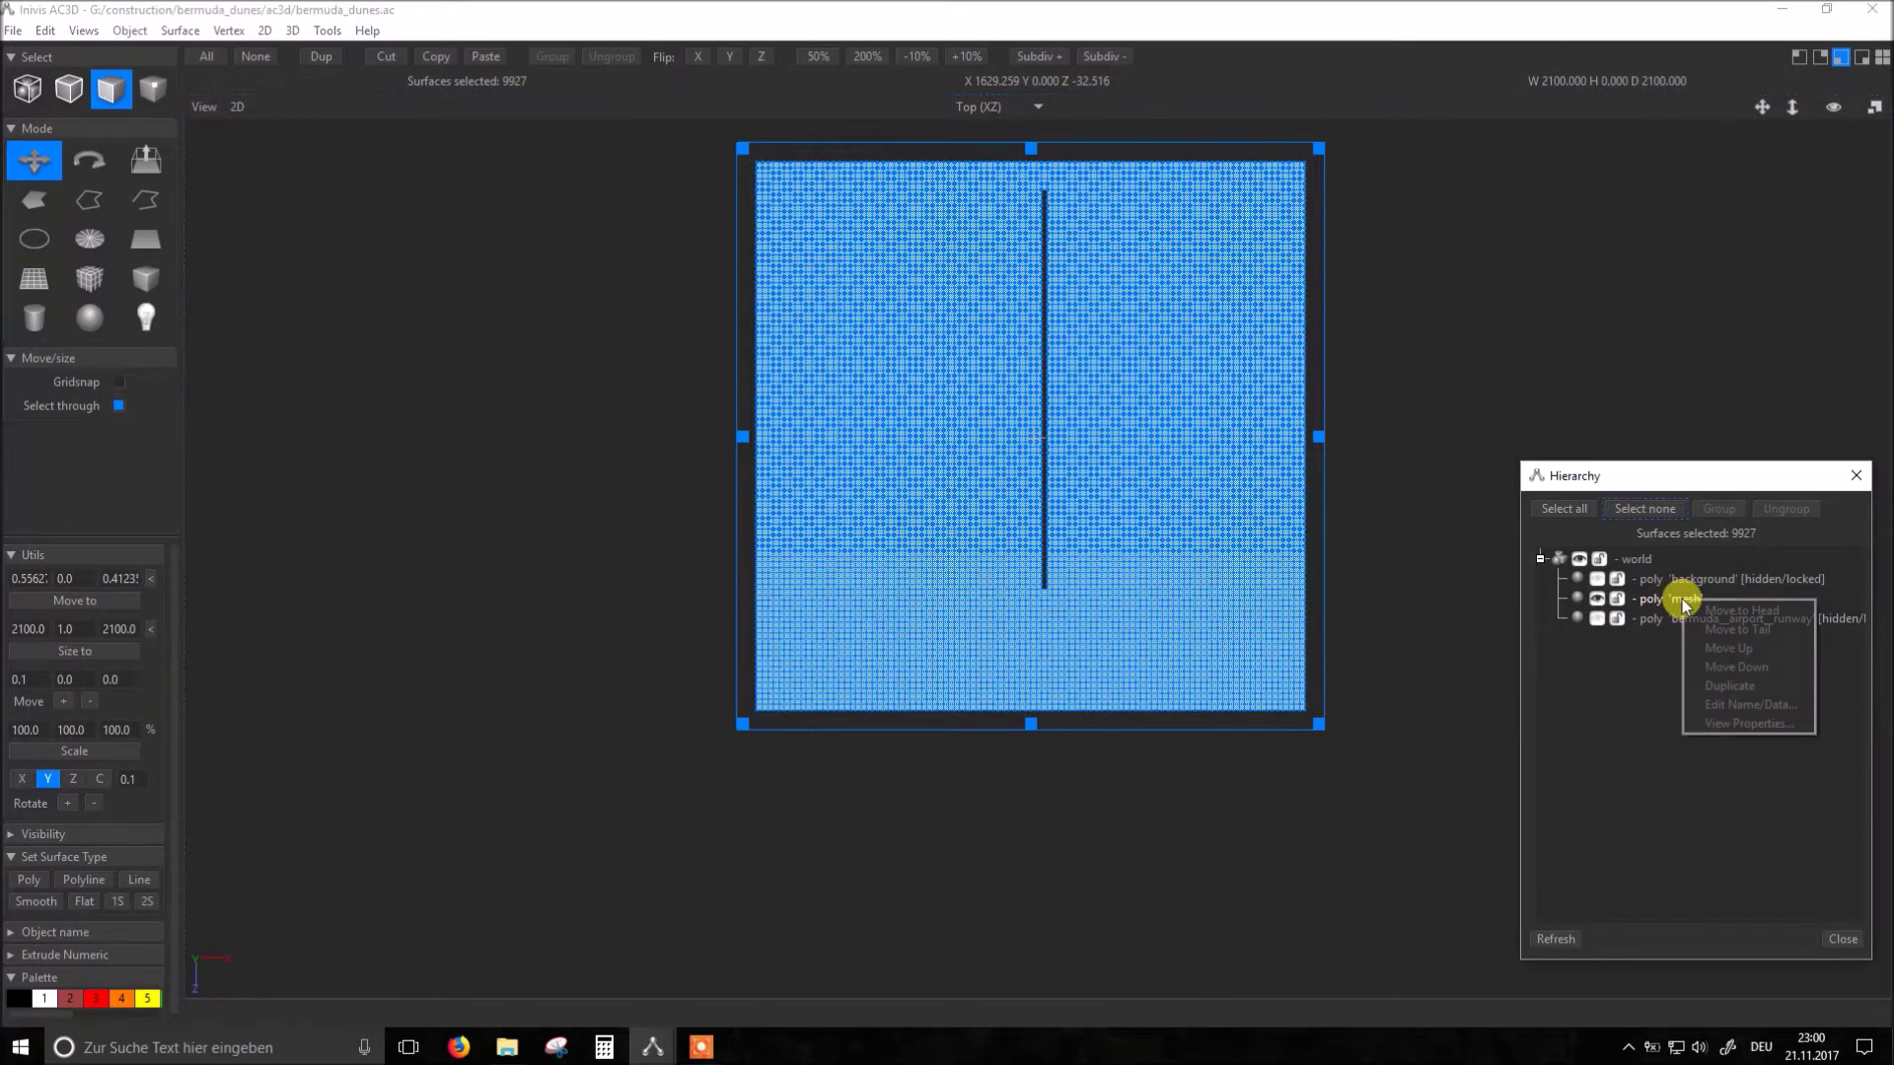
click(1748, 705)
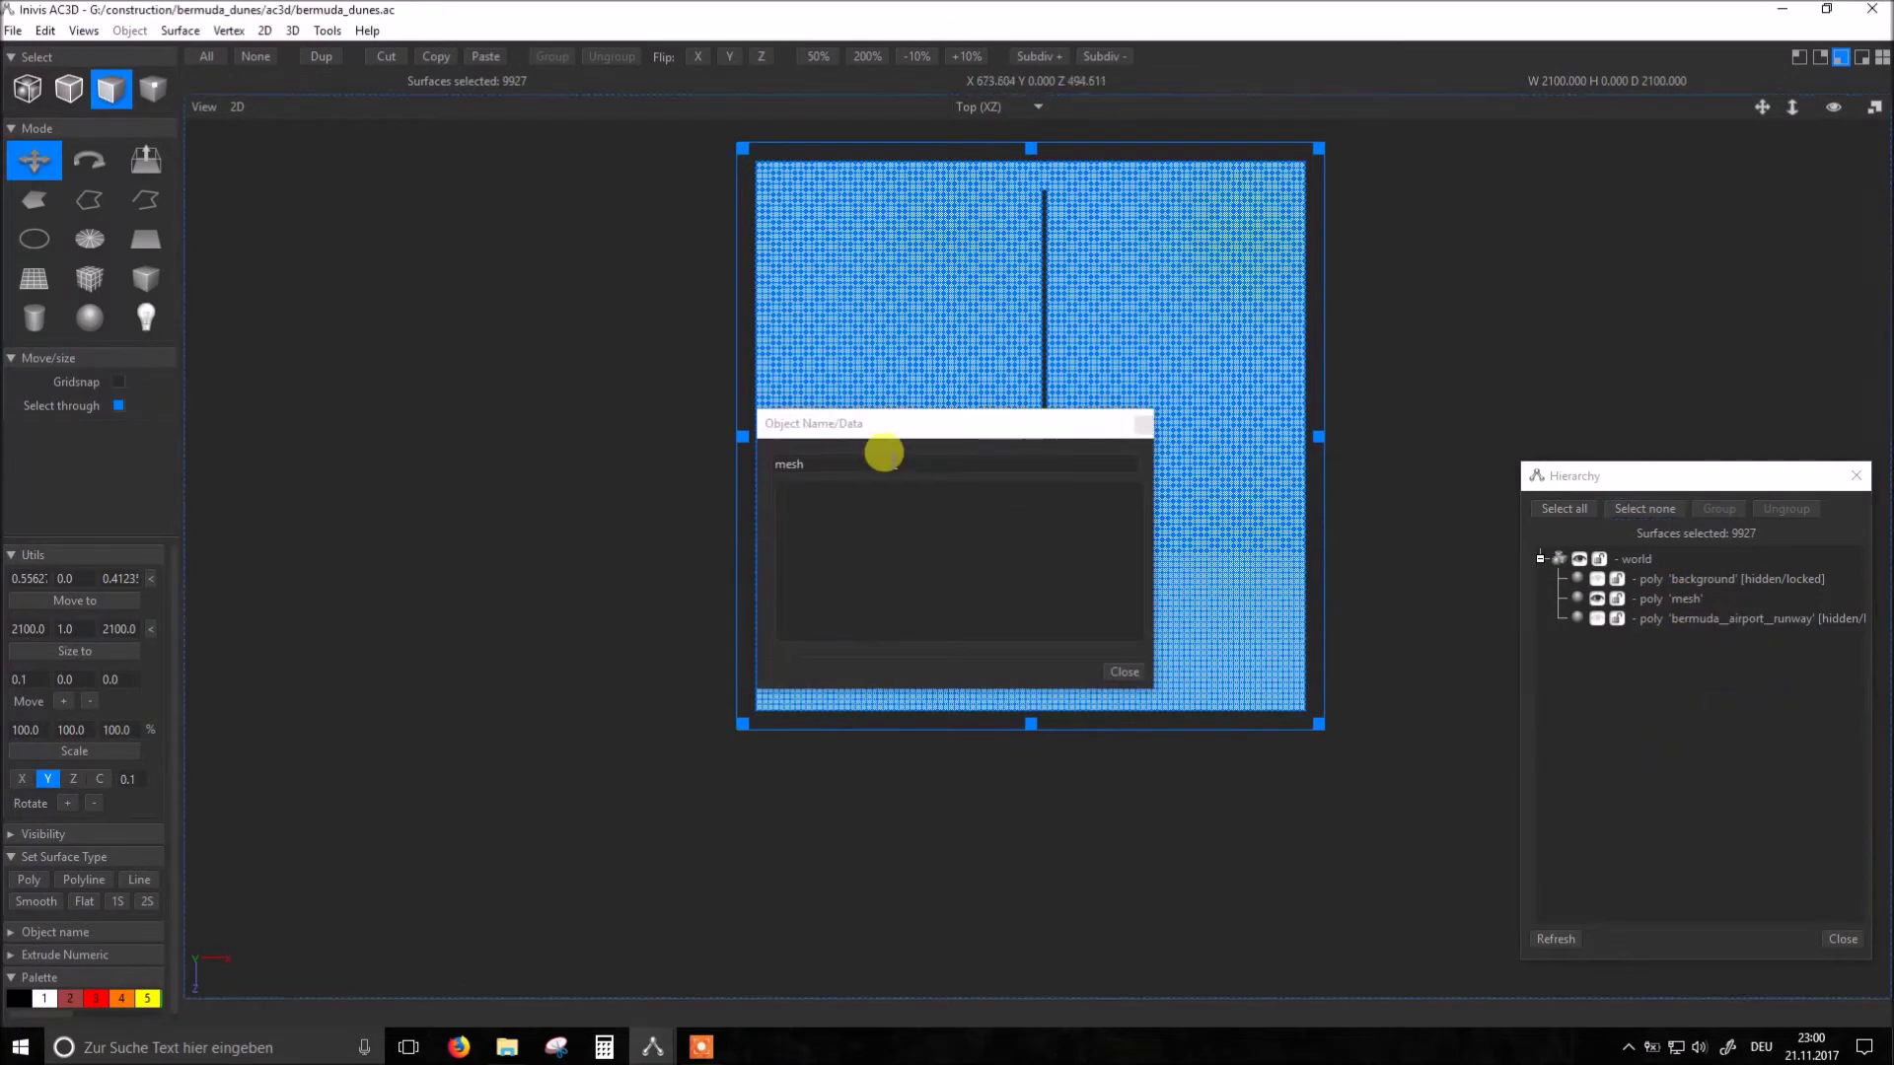
text(bermuda__airport__outsid)
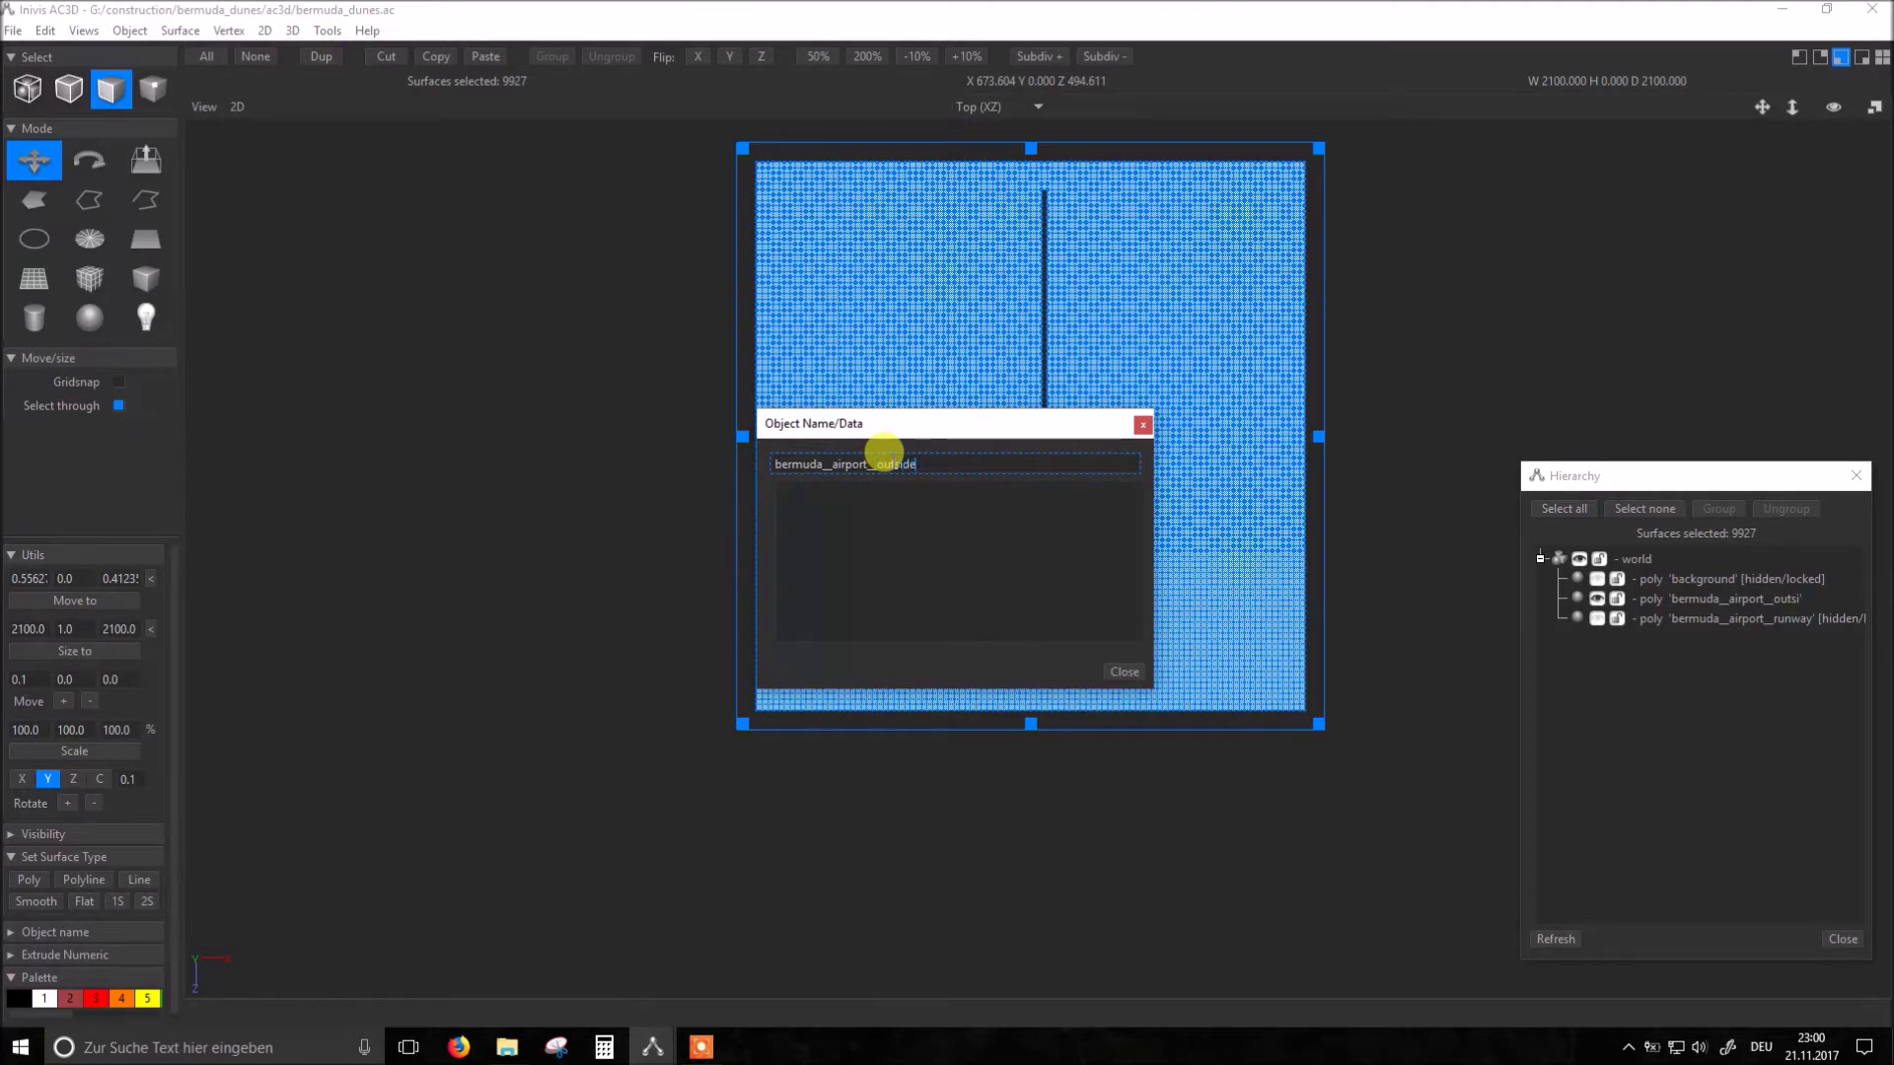
click(1132, 675)
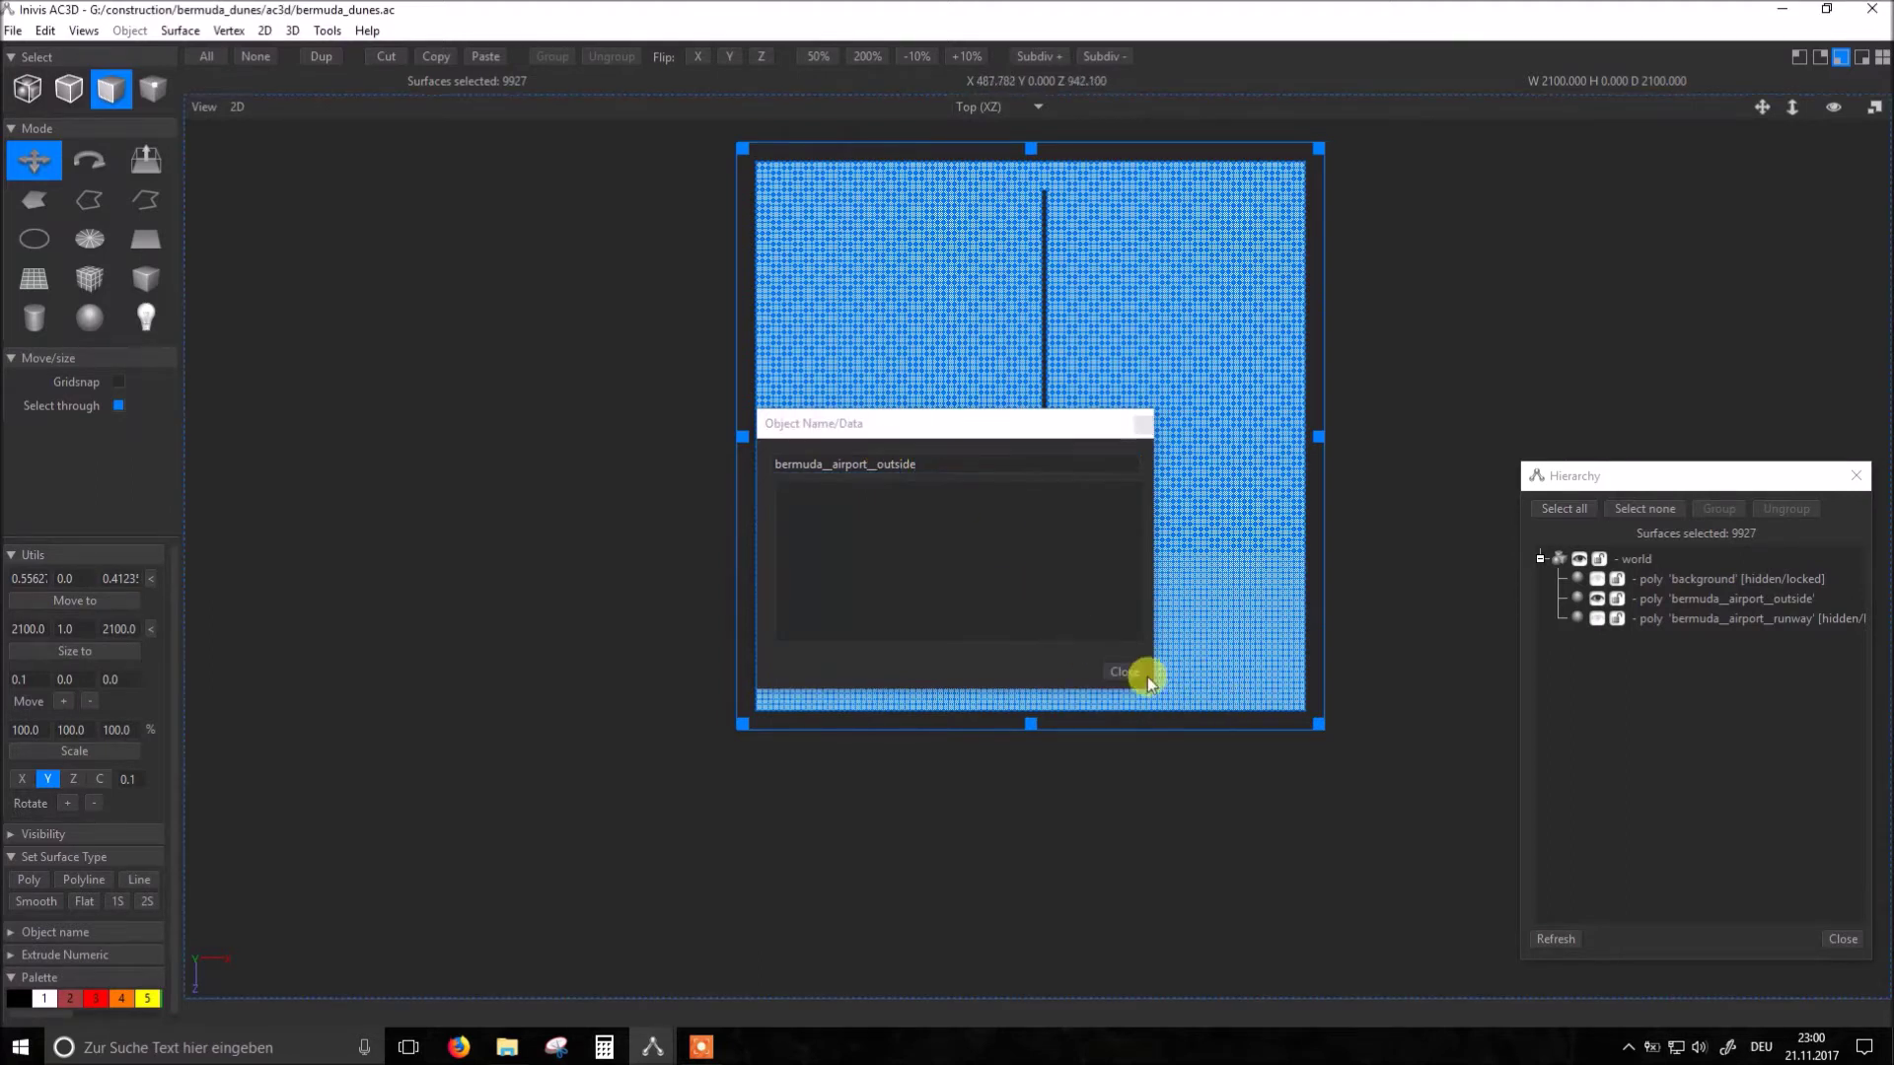
click(1596, 619)
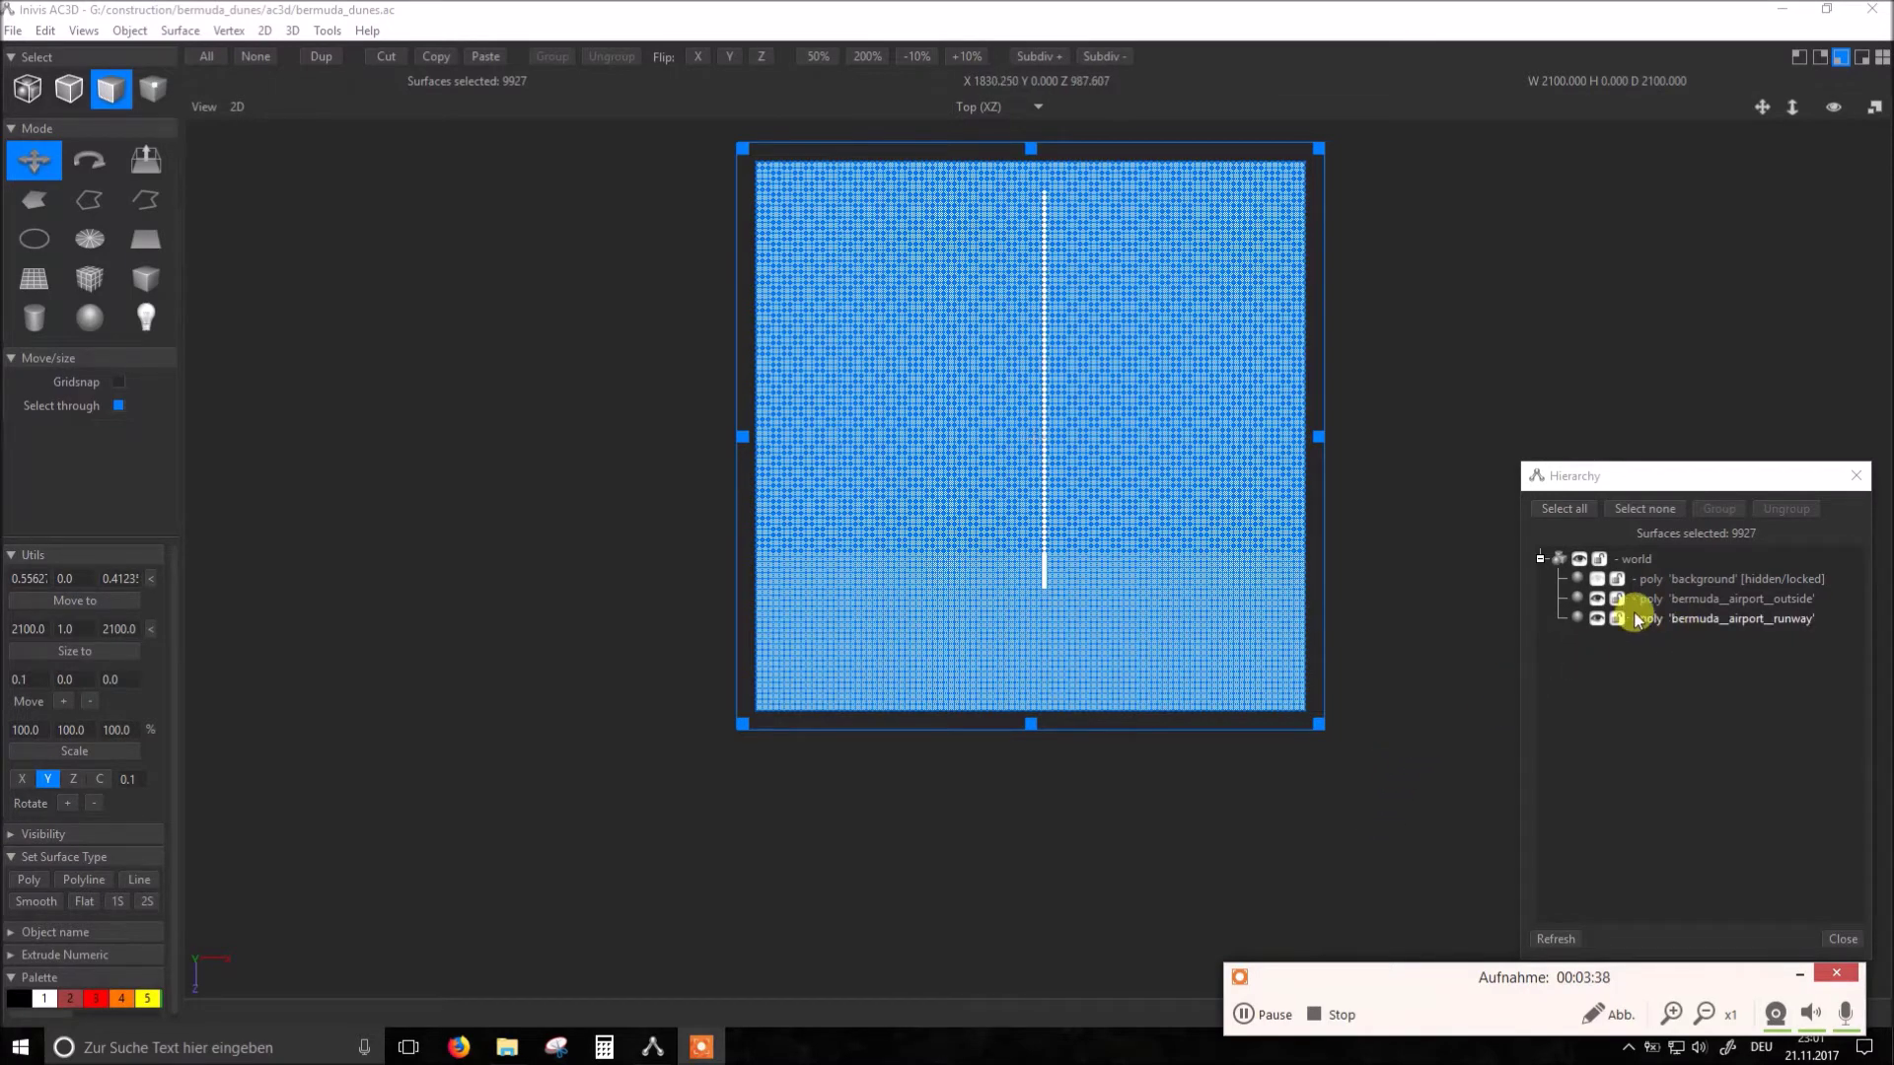
Step: Hide bermuda_airport_outside and select the whole runway object in group mode
click(1595, 597)
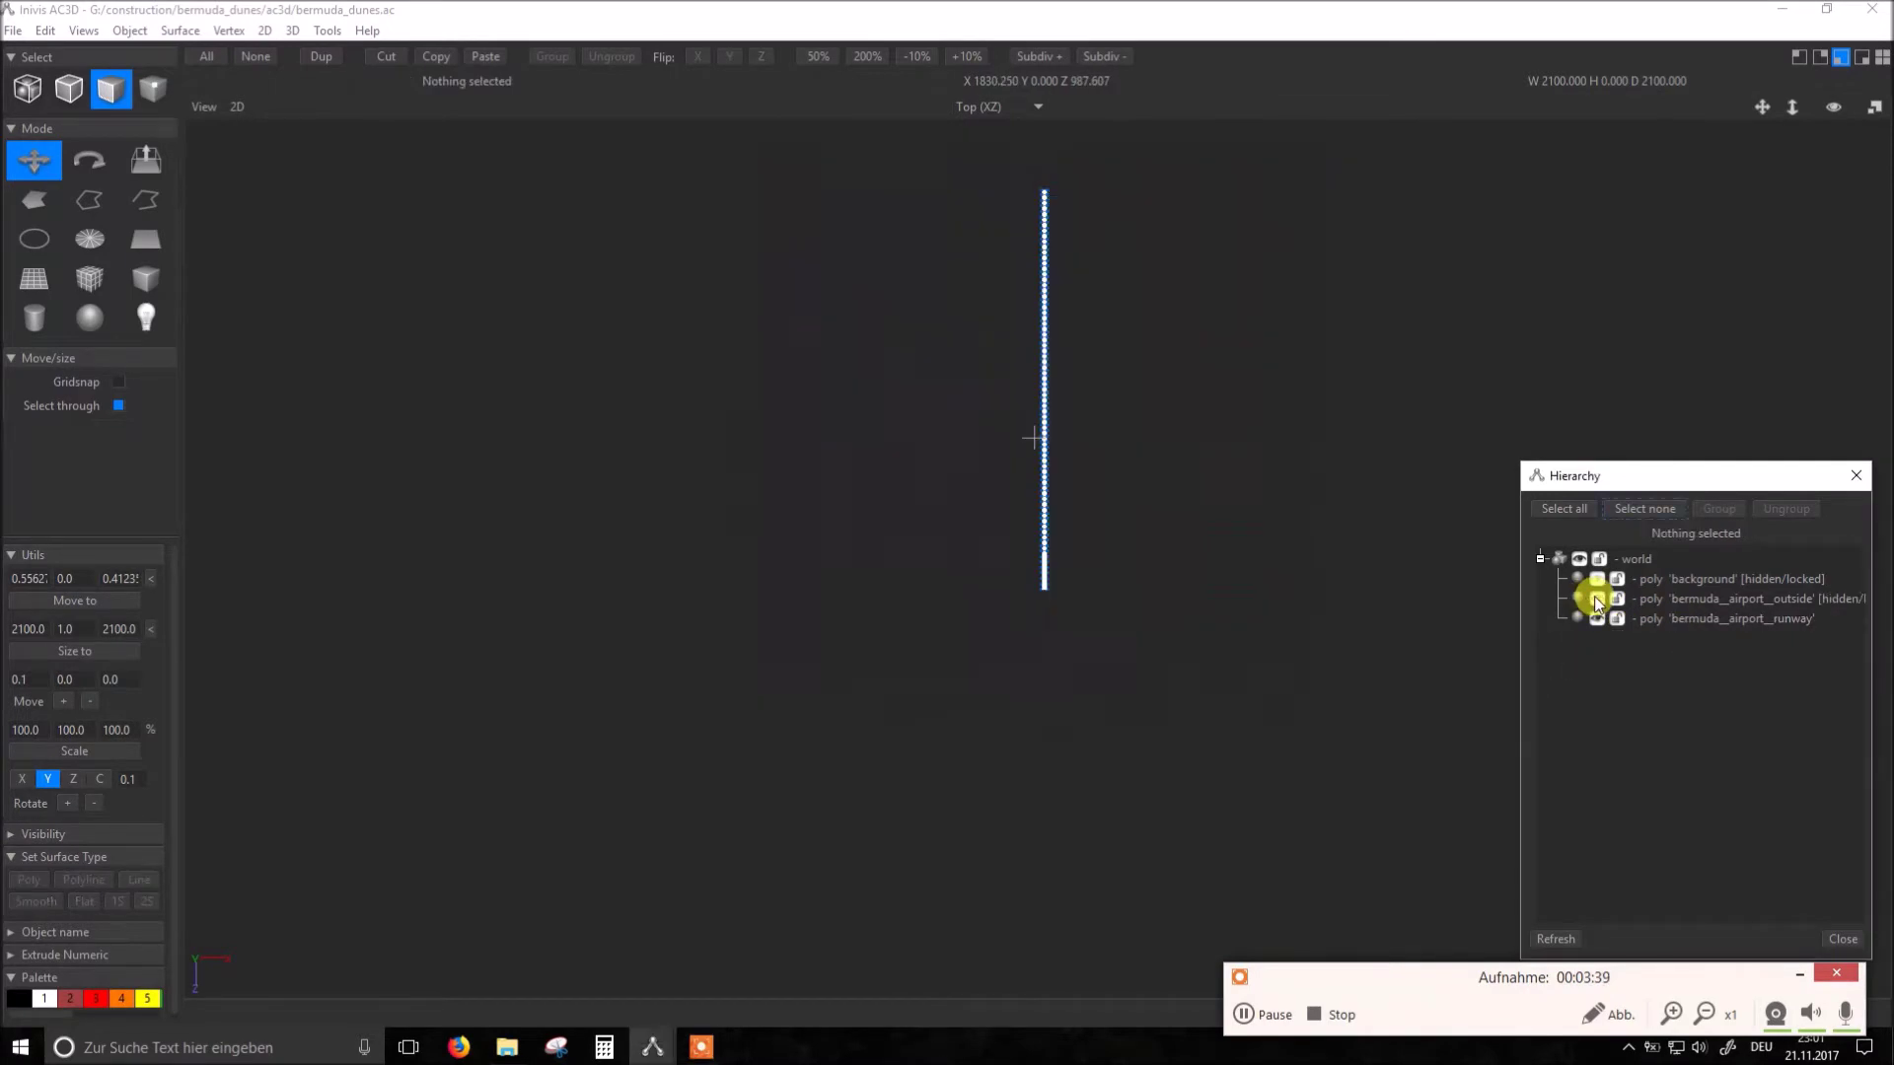
click(1696, 621)
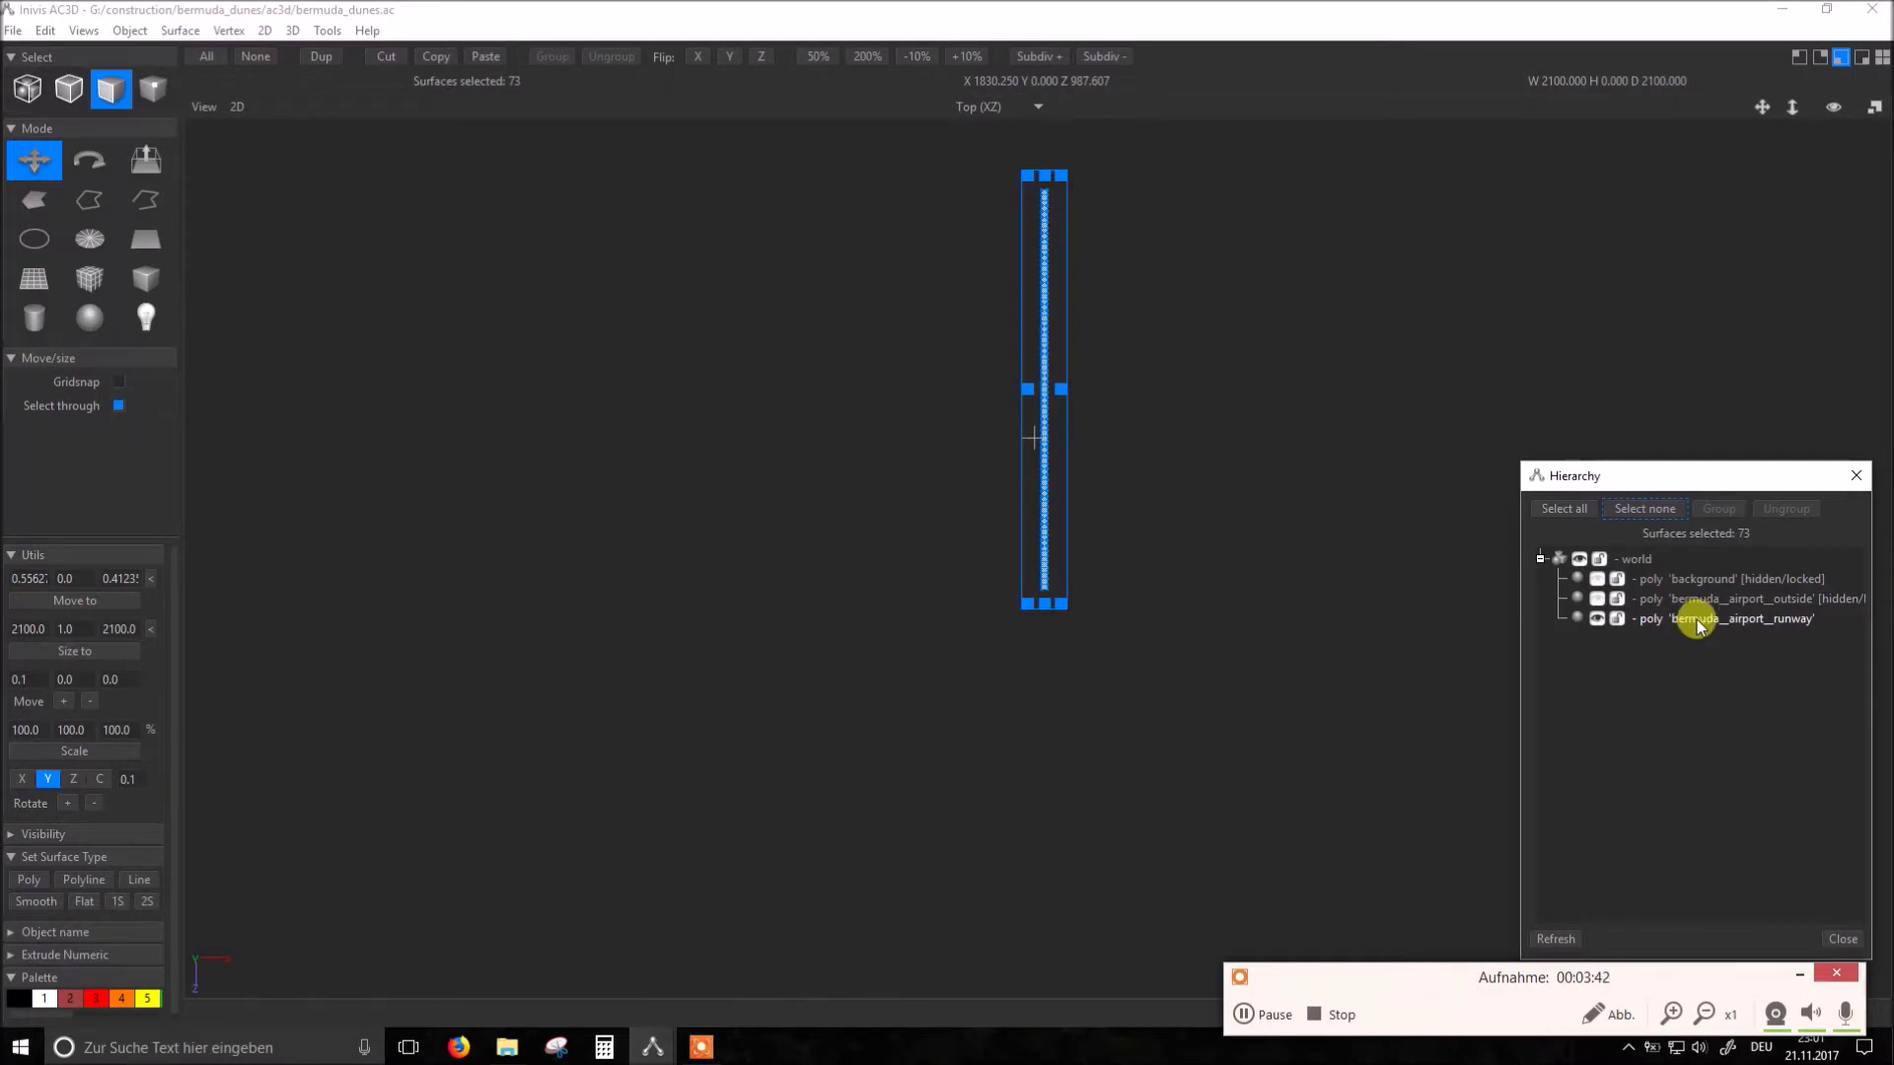
click(32, 89)
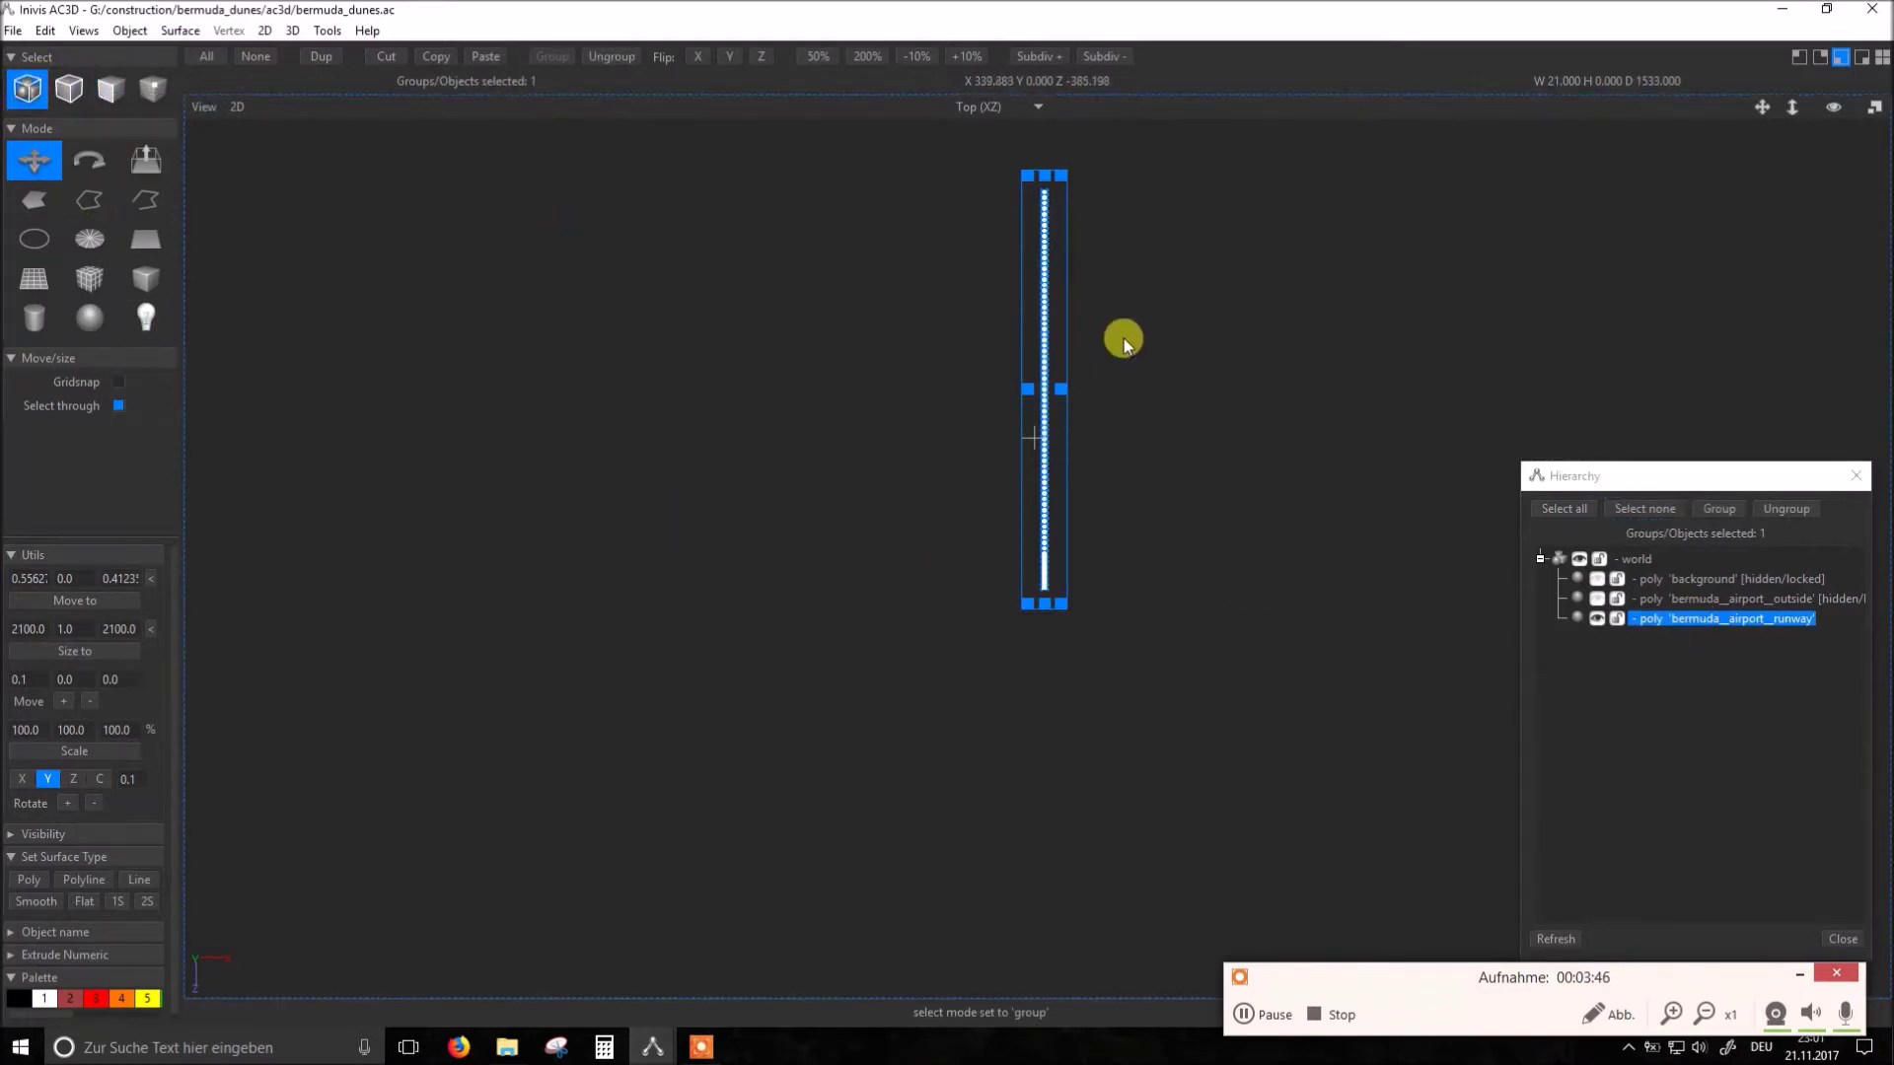
Step: Pick the asphalt runway BMP as the runway object's texture to load
click(130, 29)
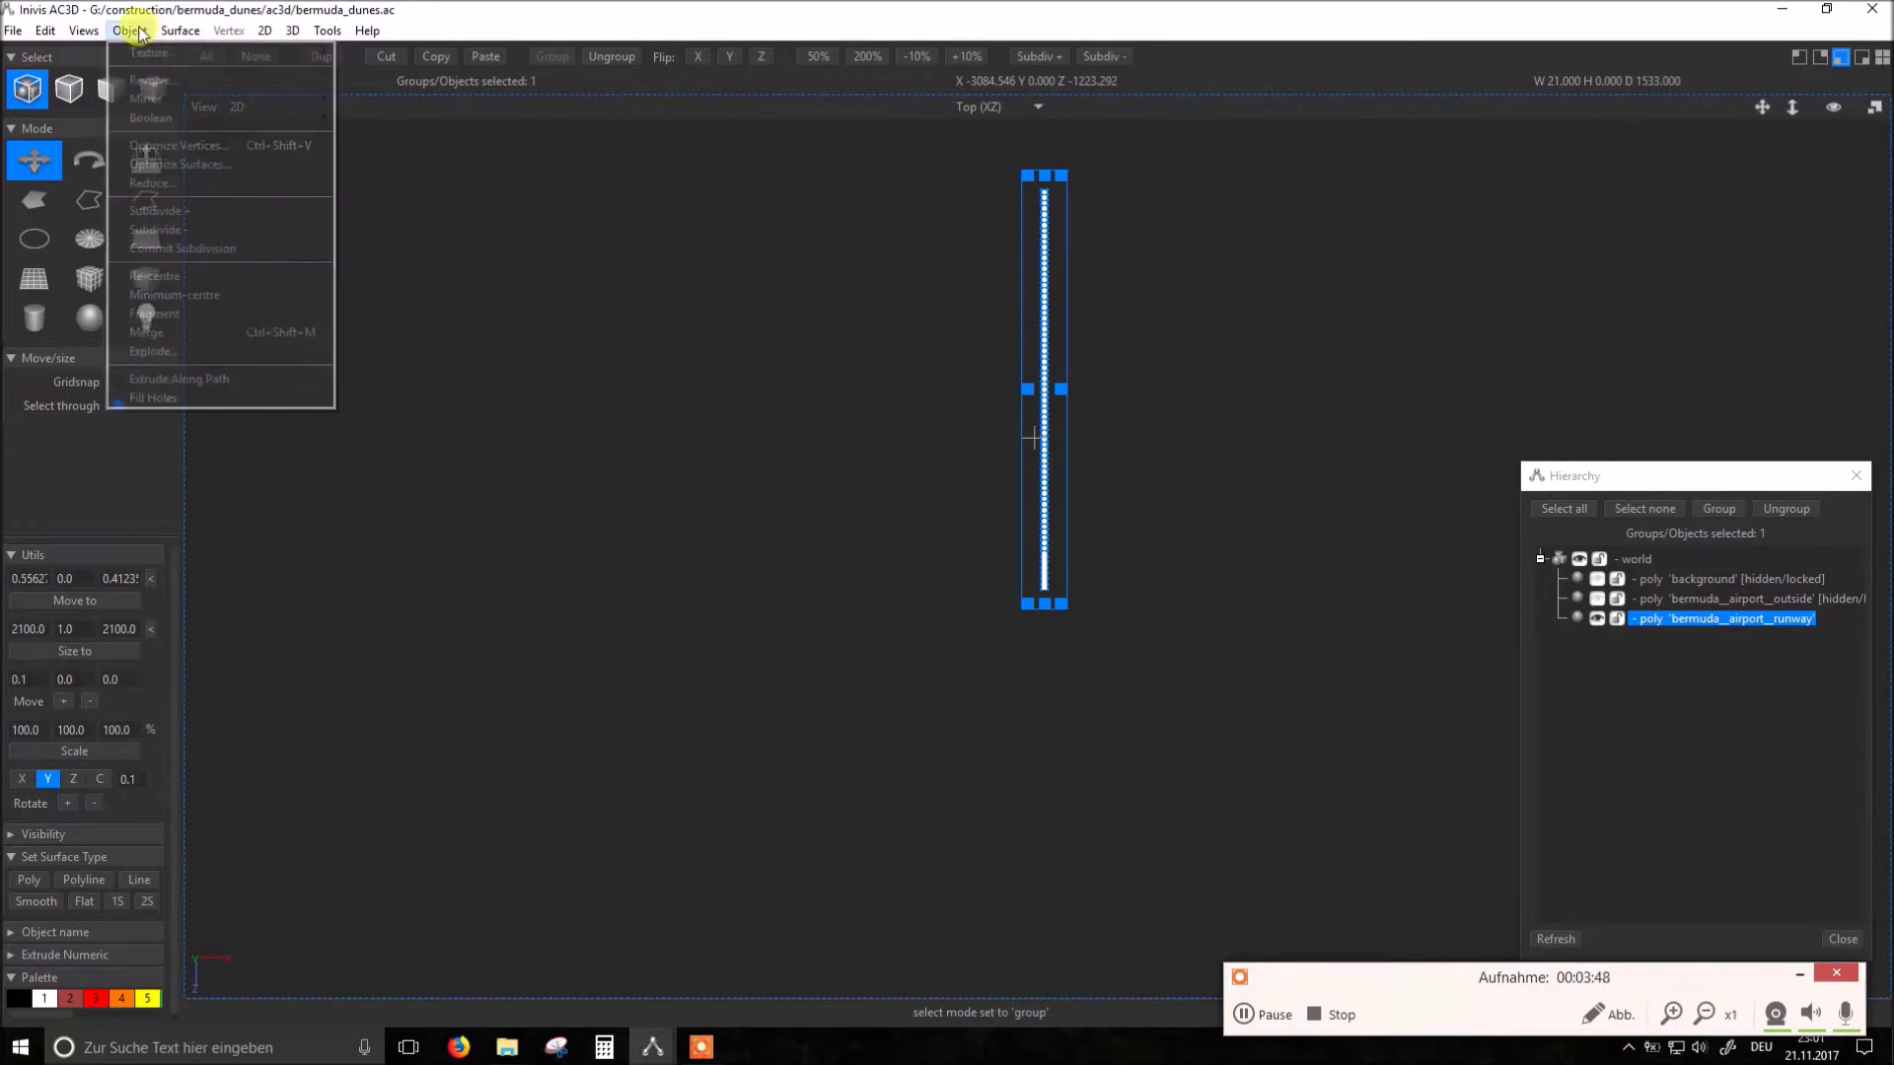
mouse_move(150, 51)
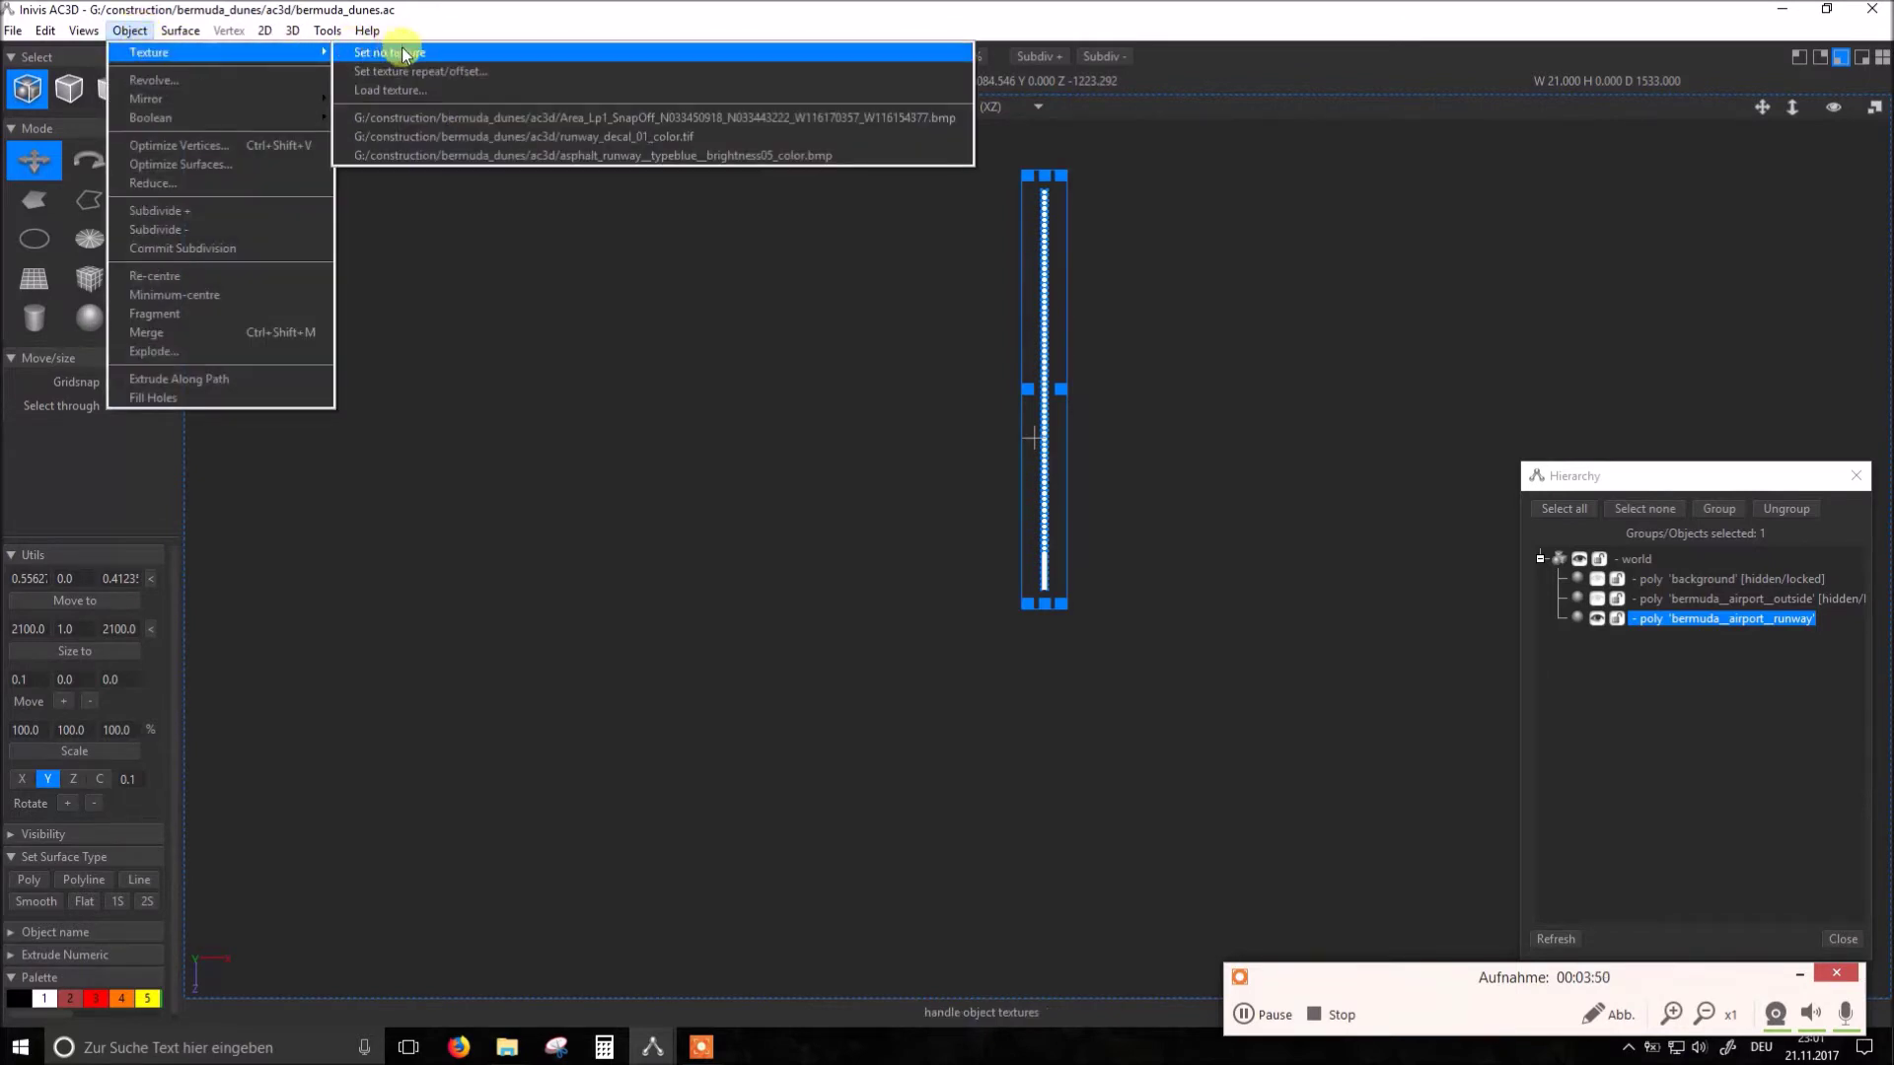
click(411, 93)
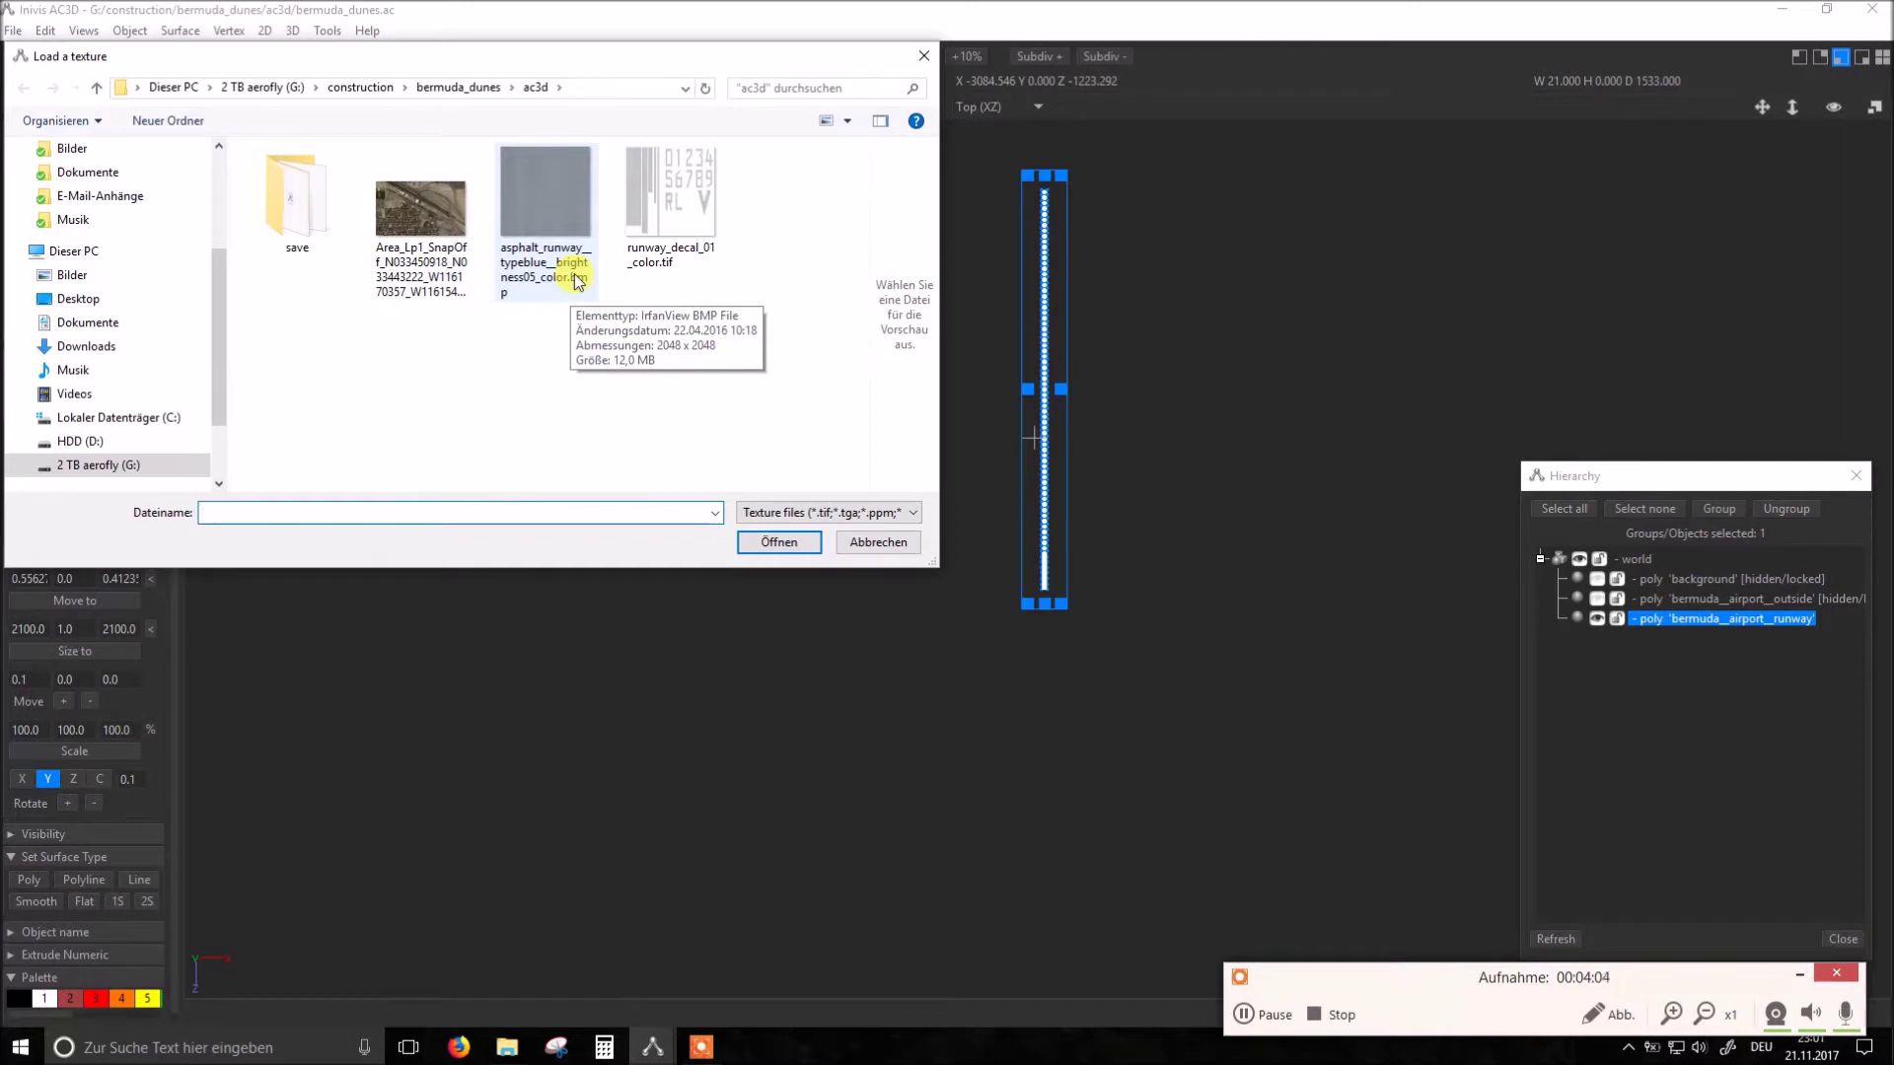
click(576, 281)
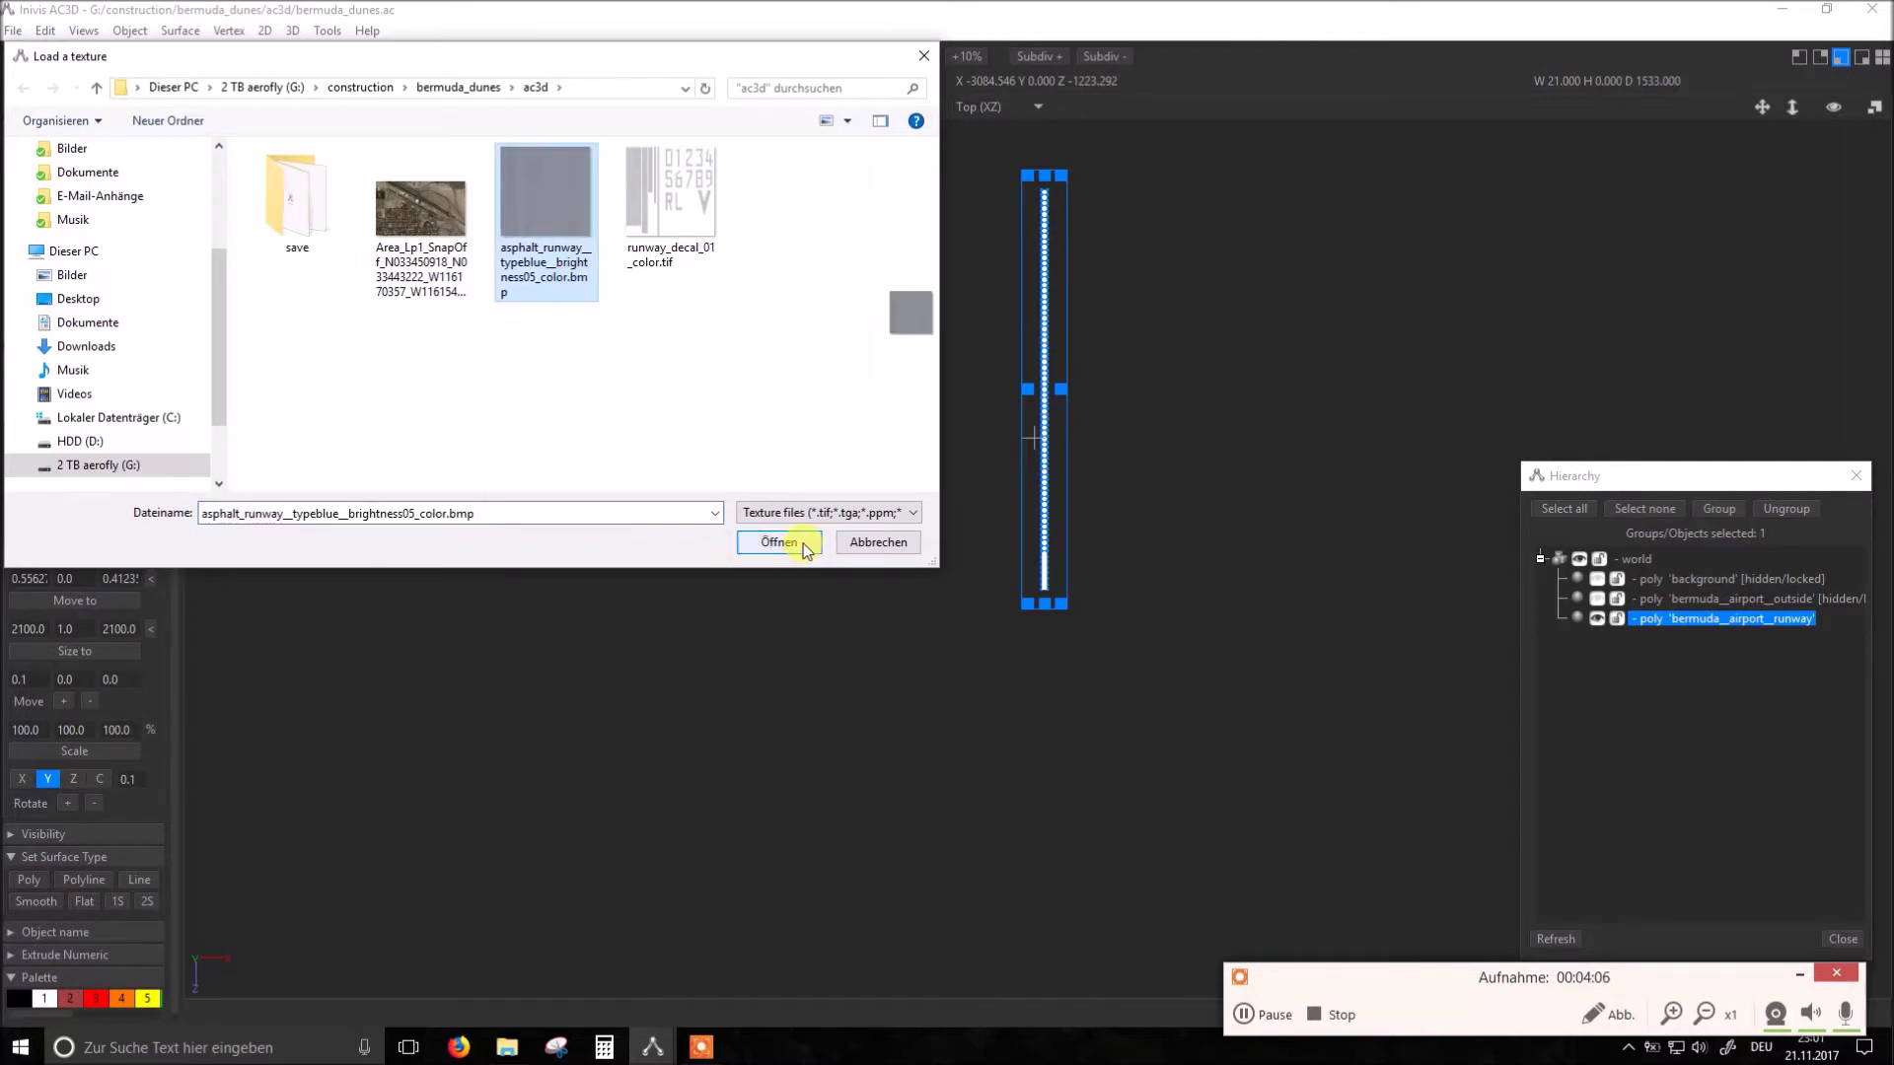
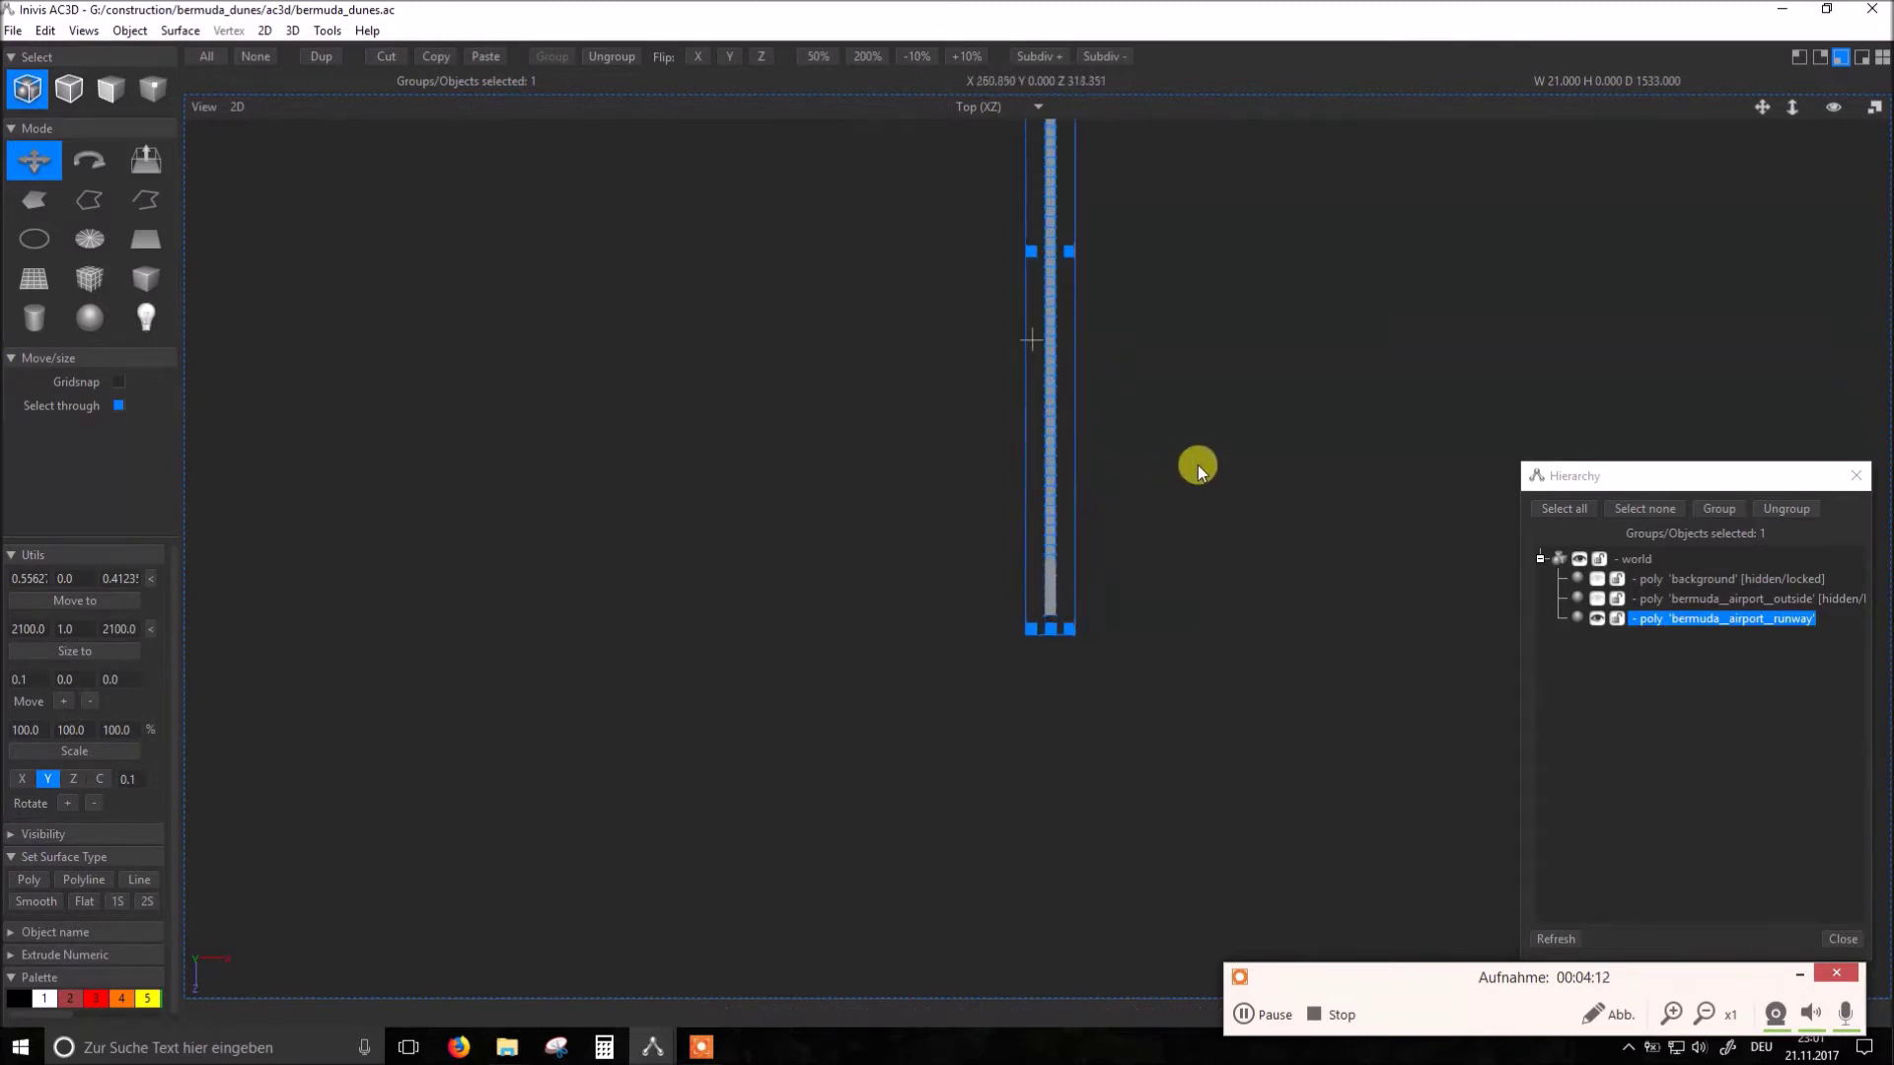
scroll(848, 329, down, 3)
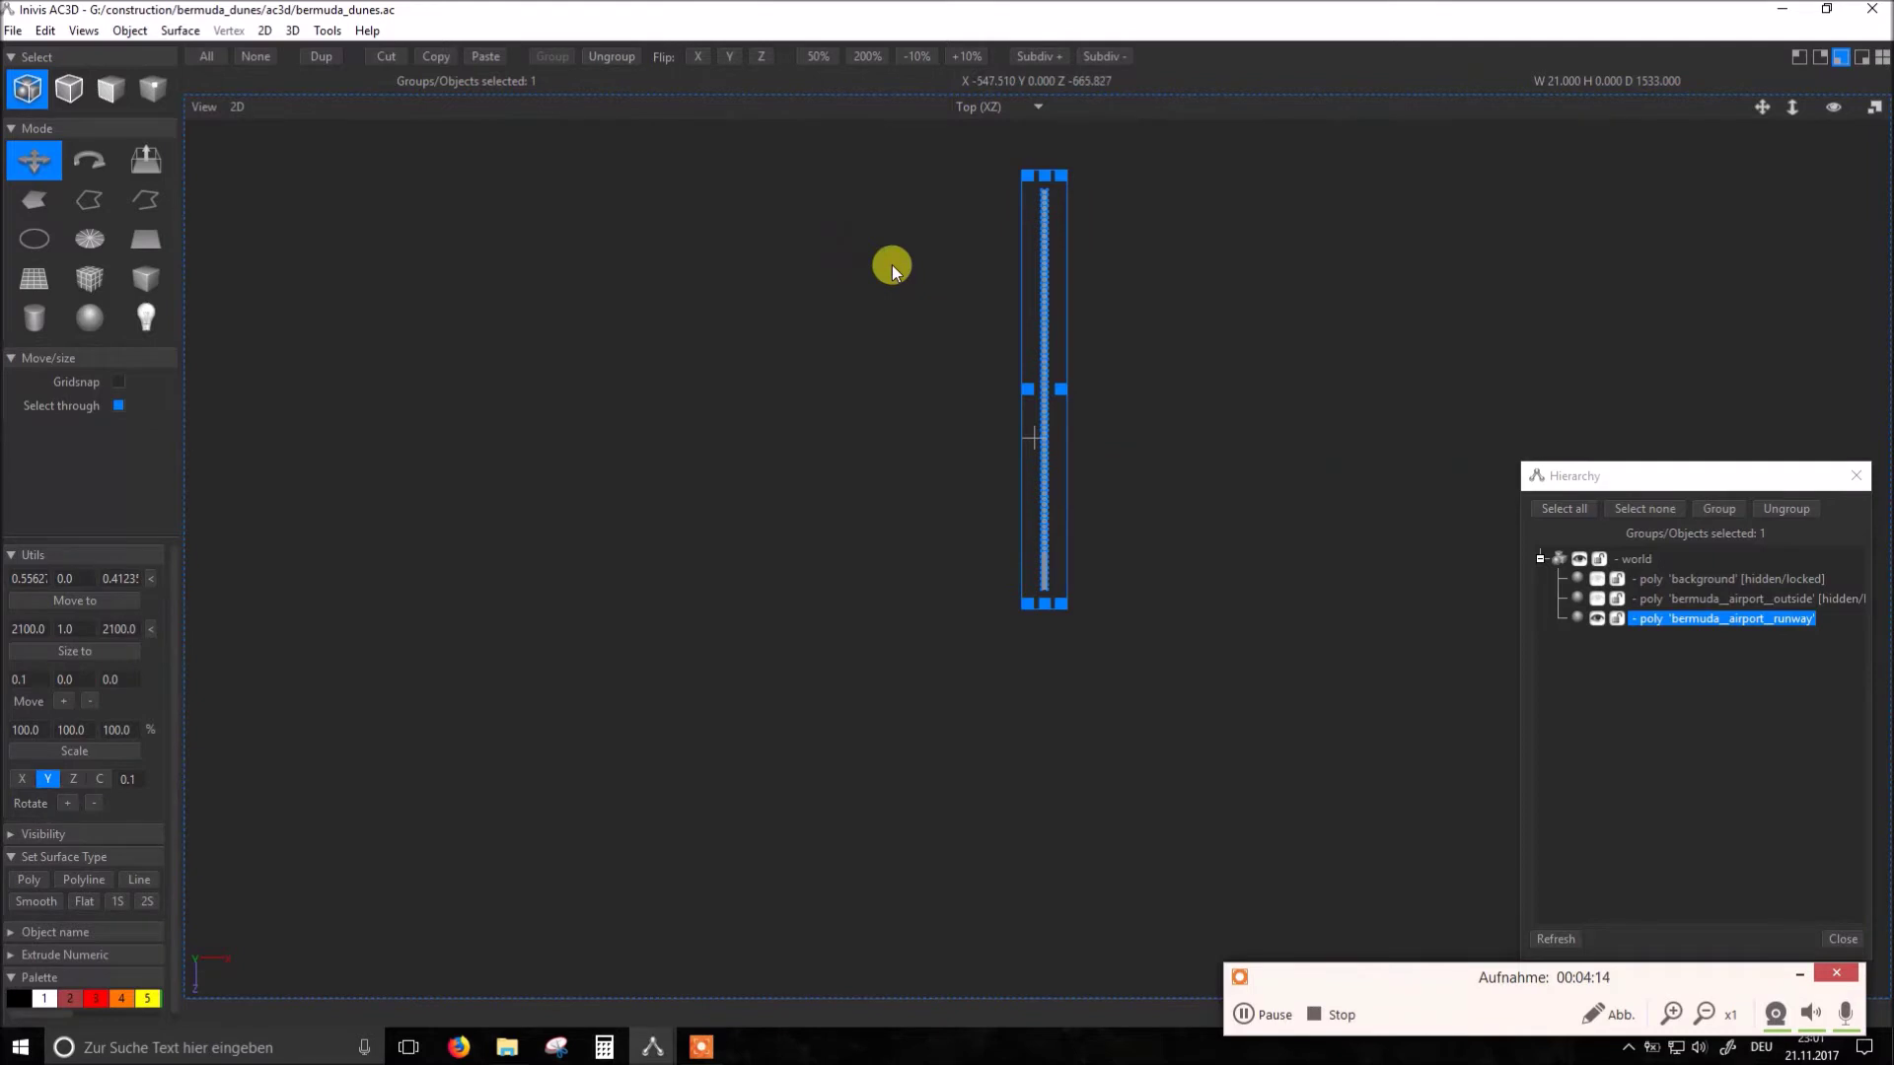
Step: Frame the selected runway in the top view and open the Texture Coordinate Editor
key(v)
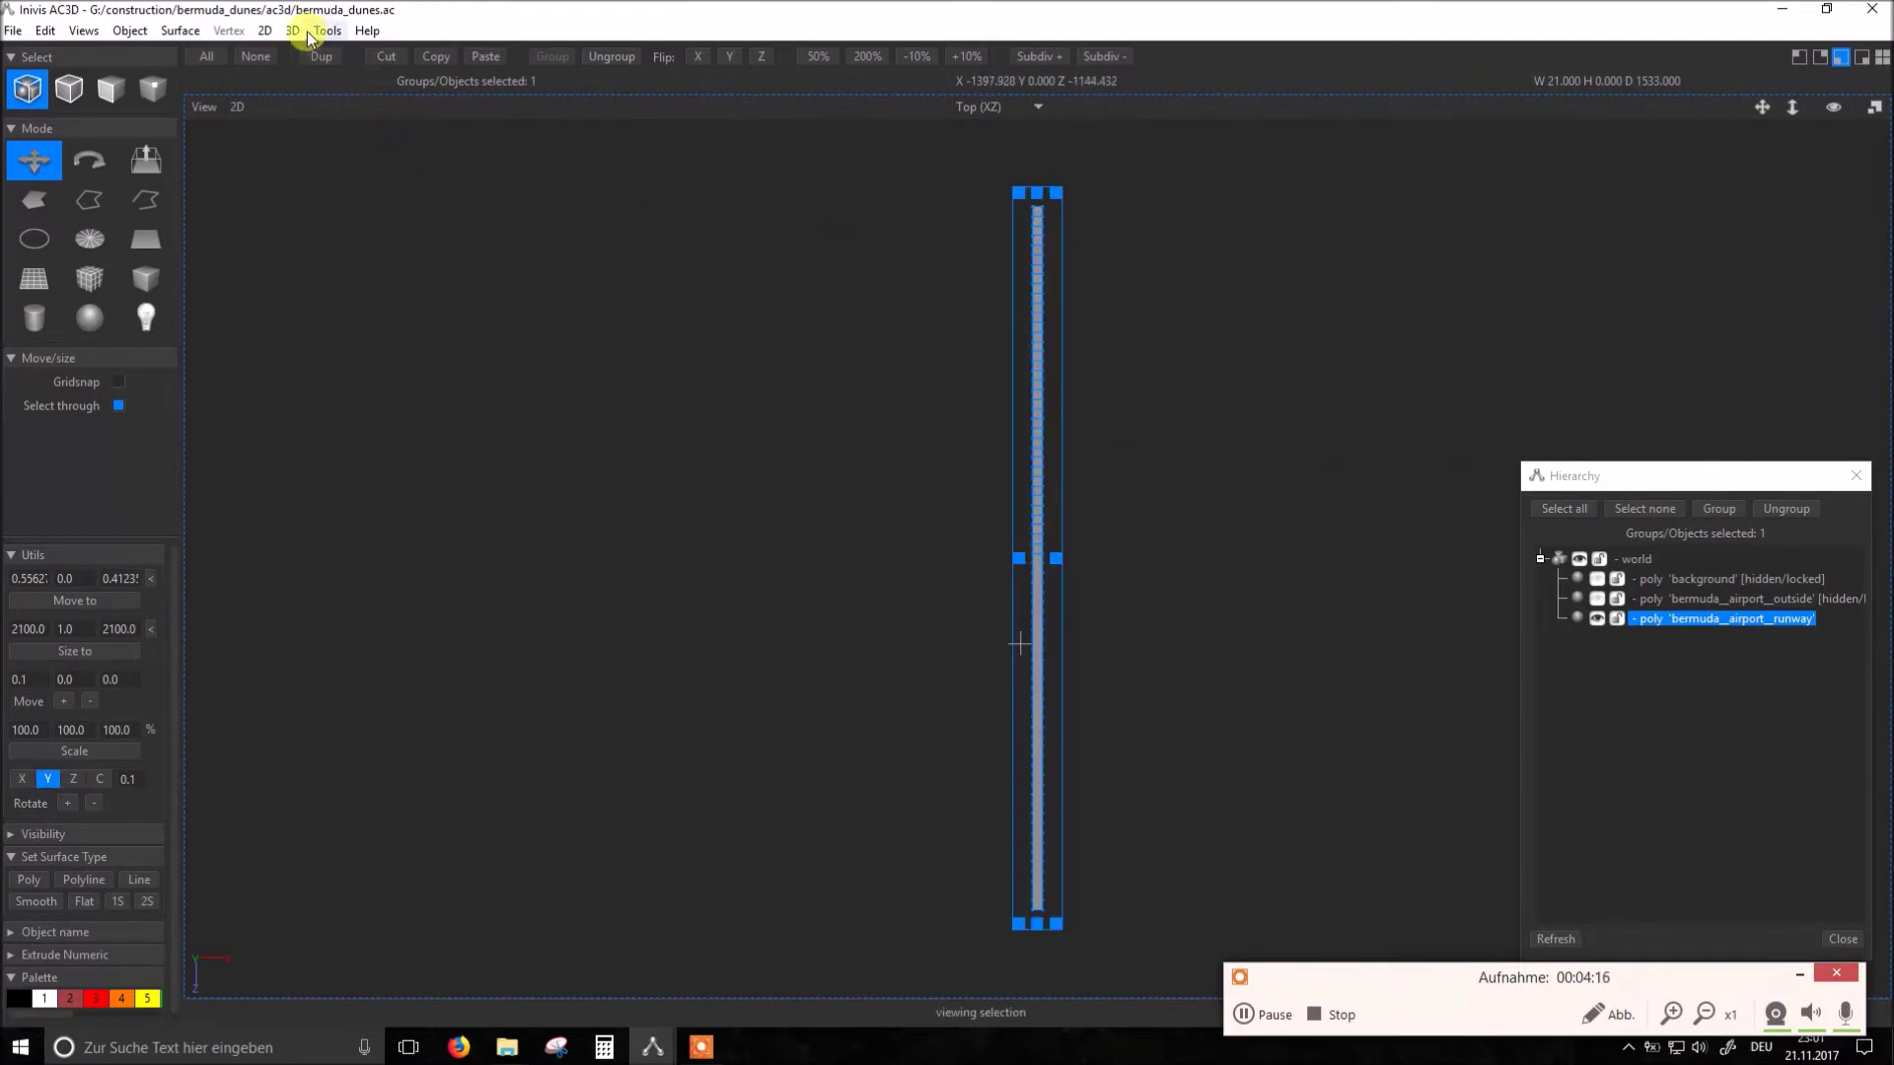
click(309, 32)
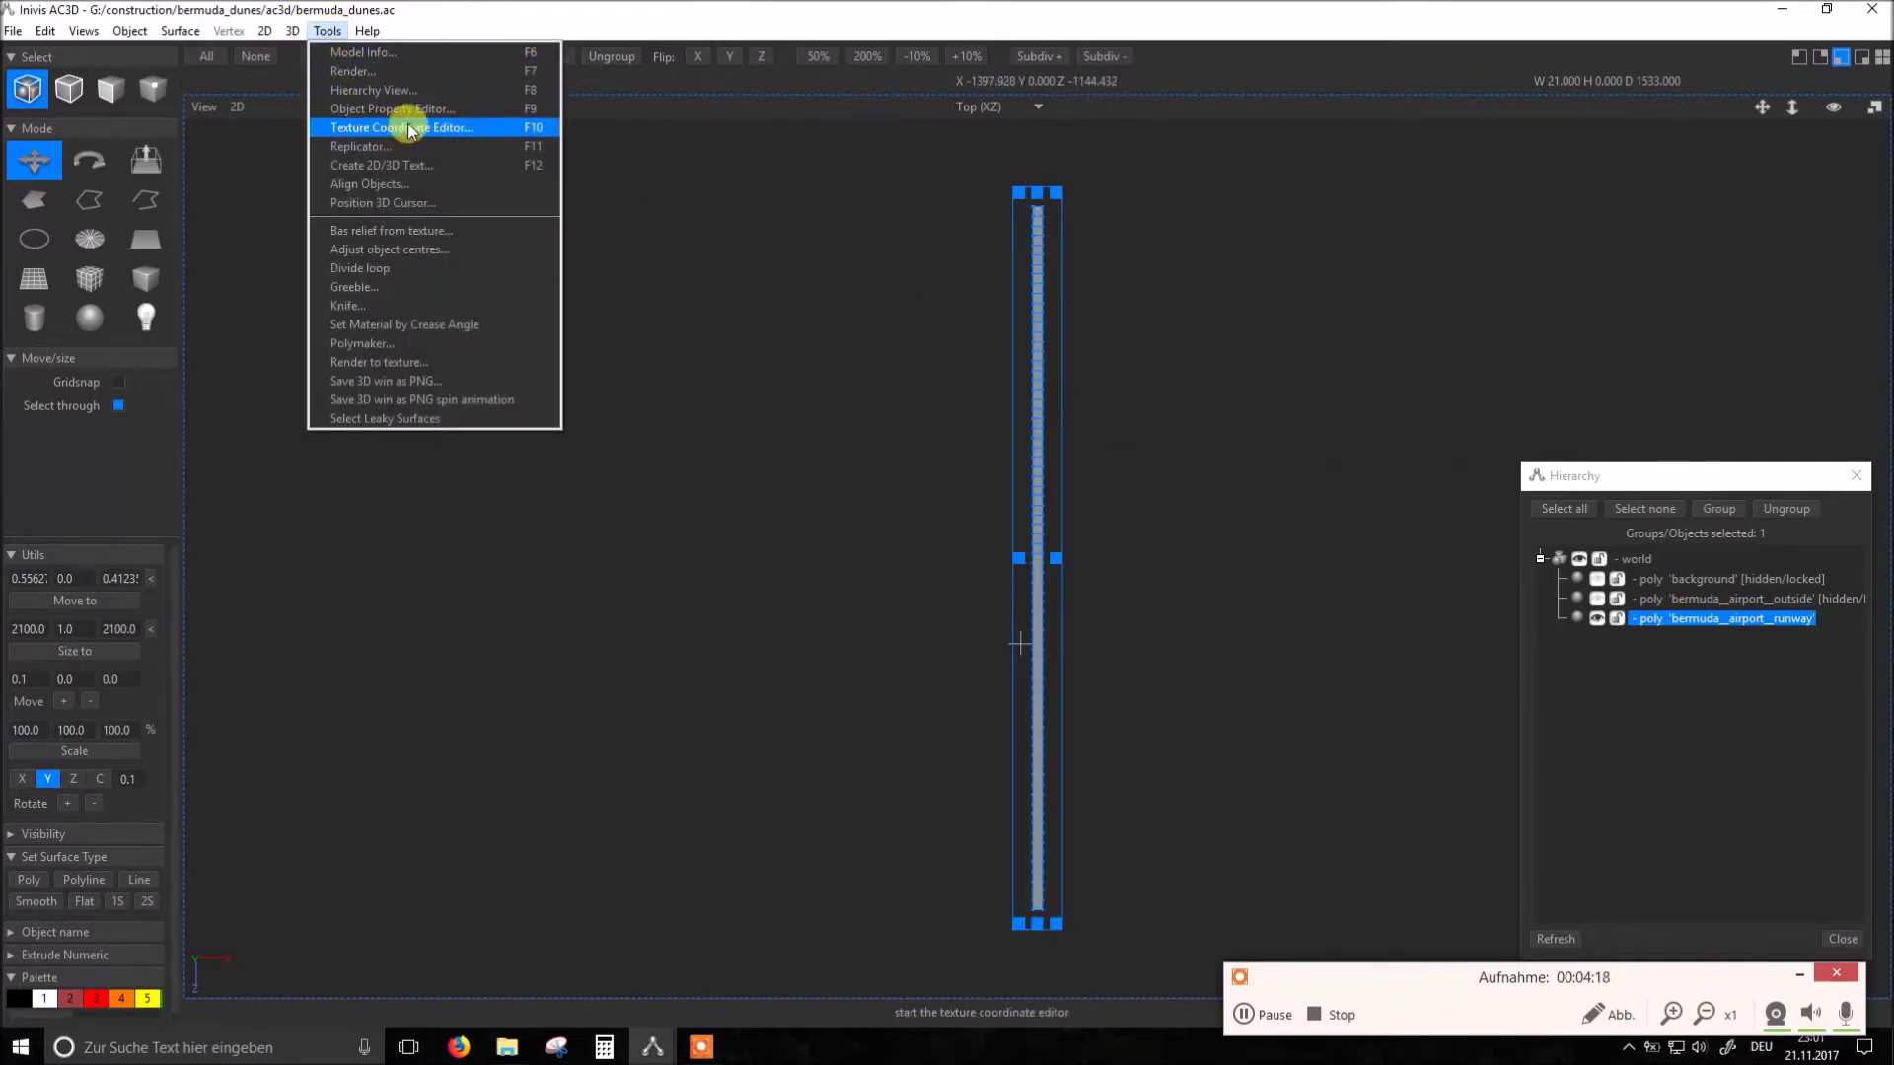
click(549, 128)
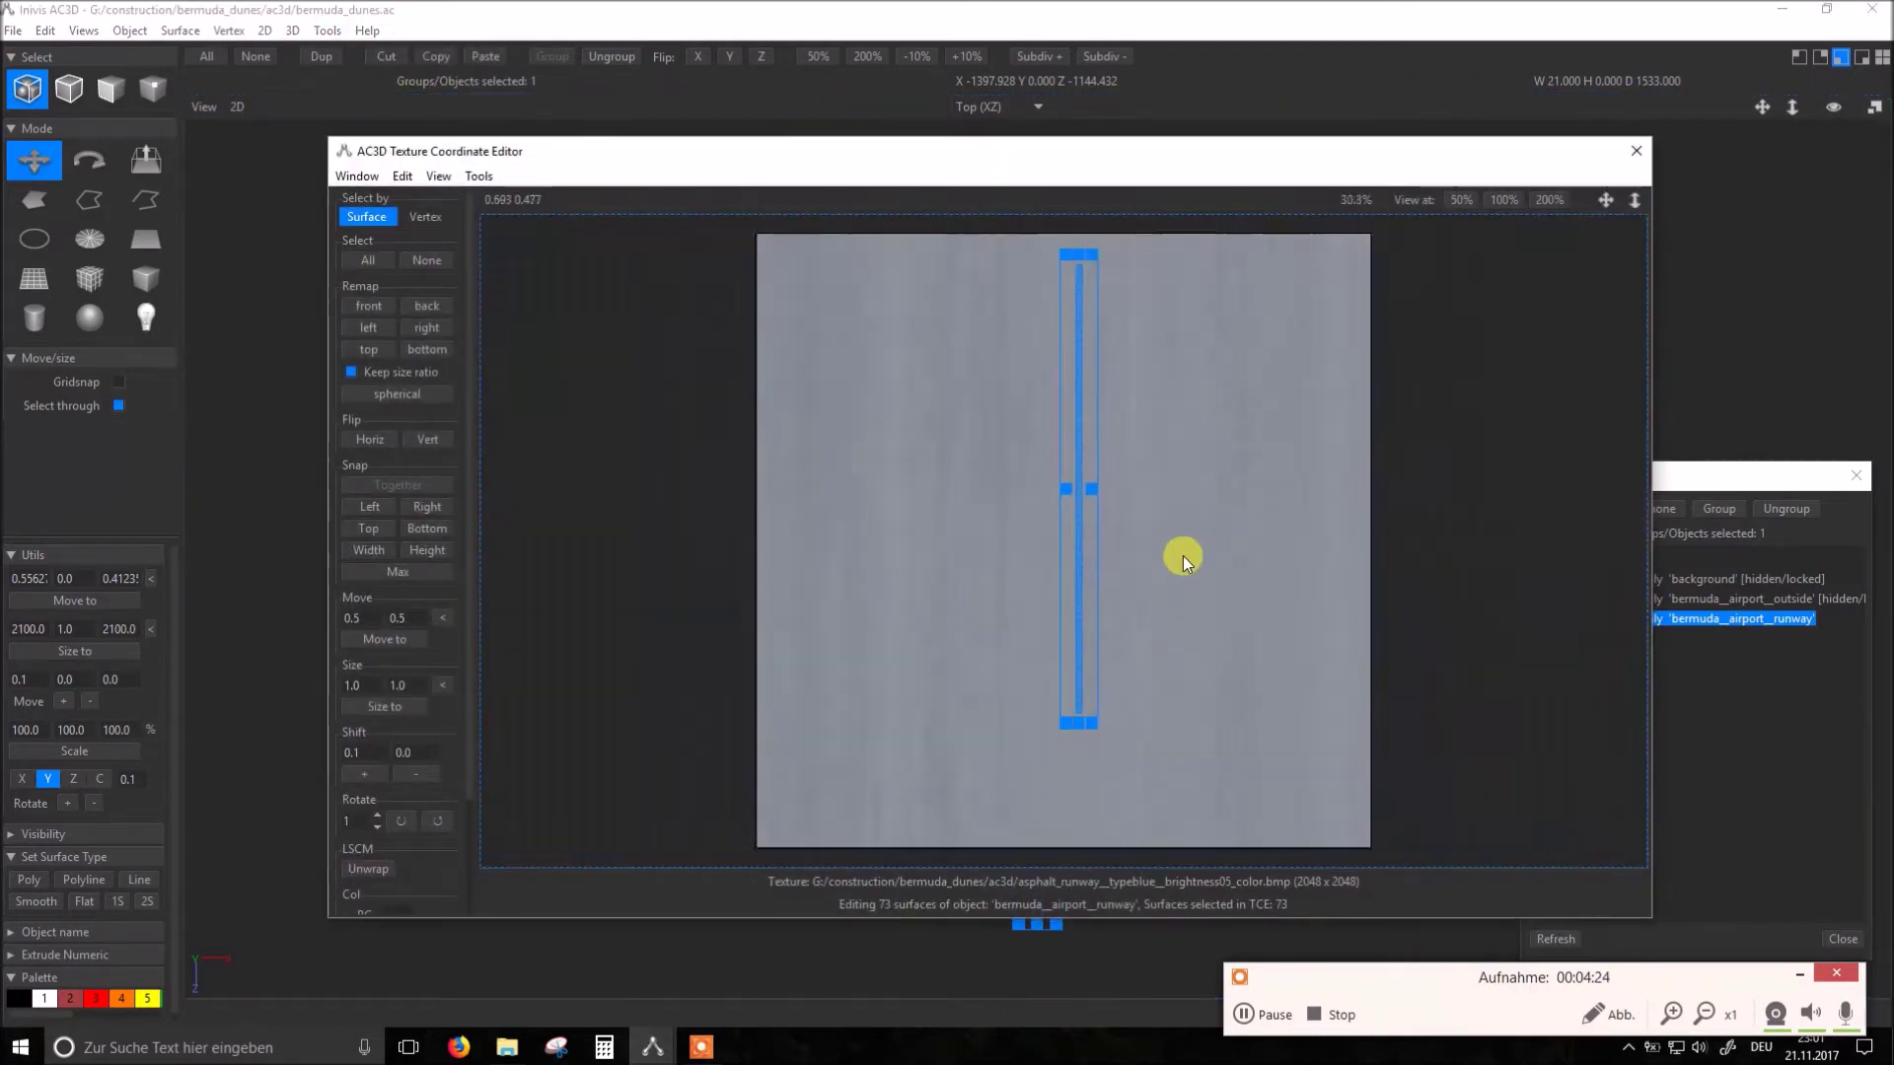
scroll(1183, 555, down, 1)
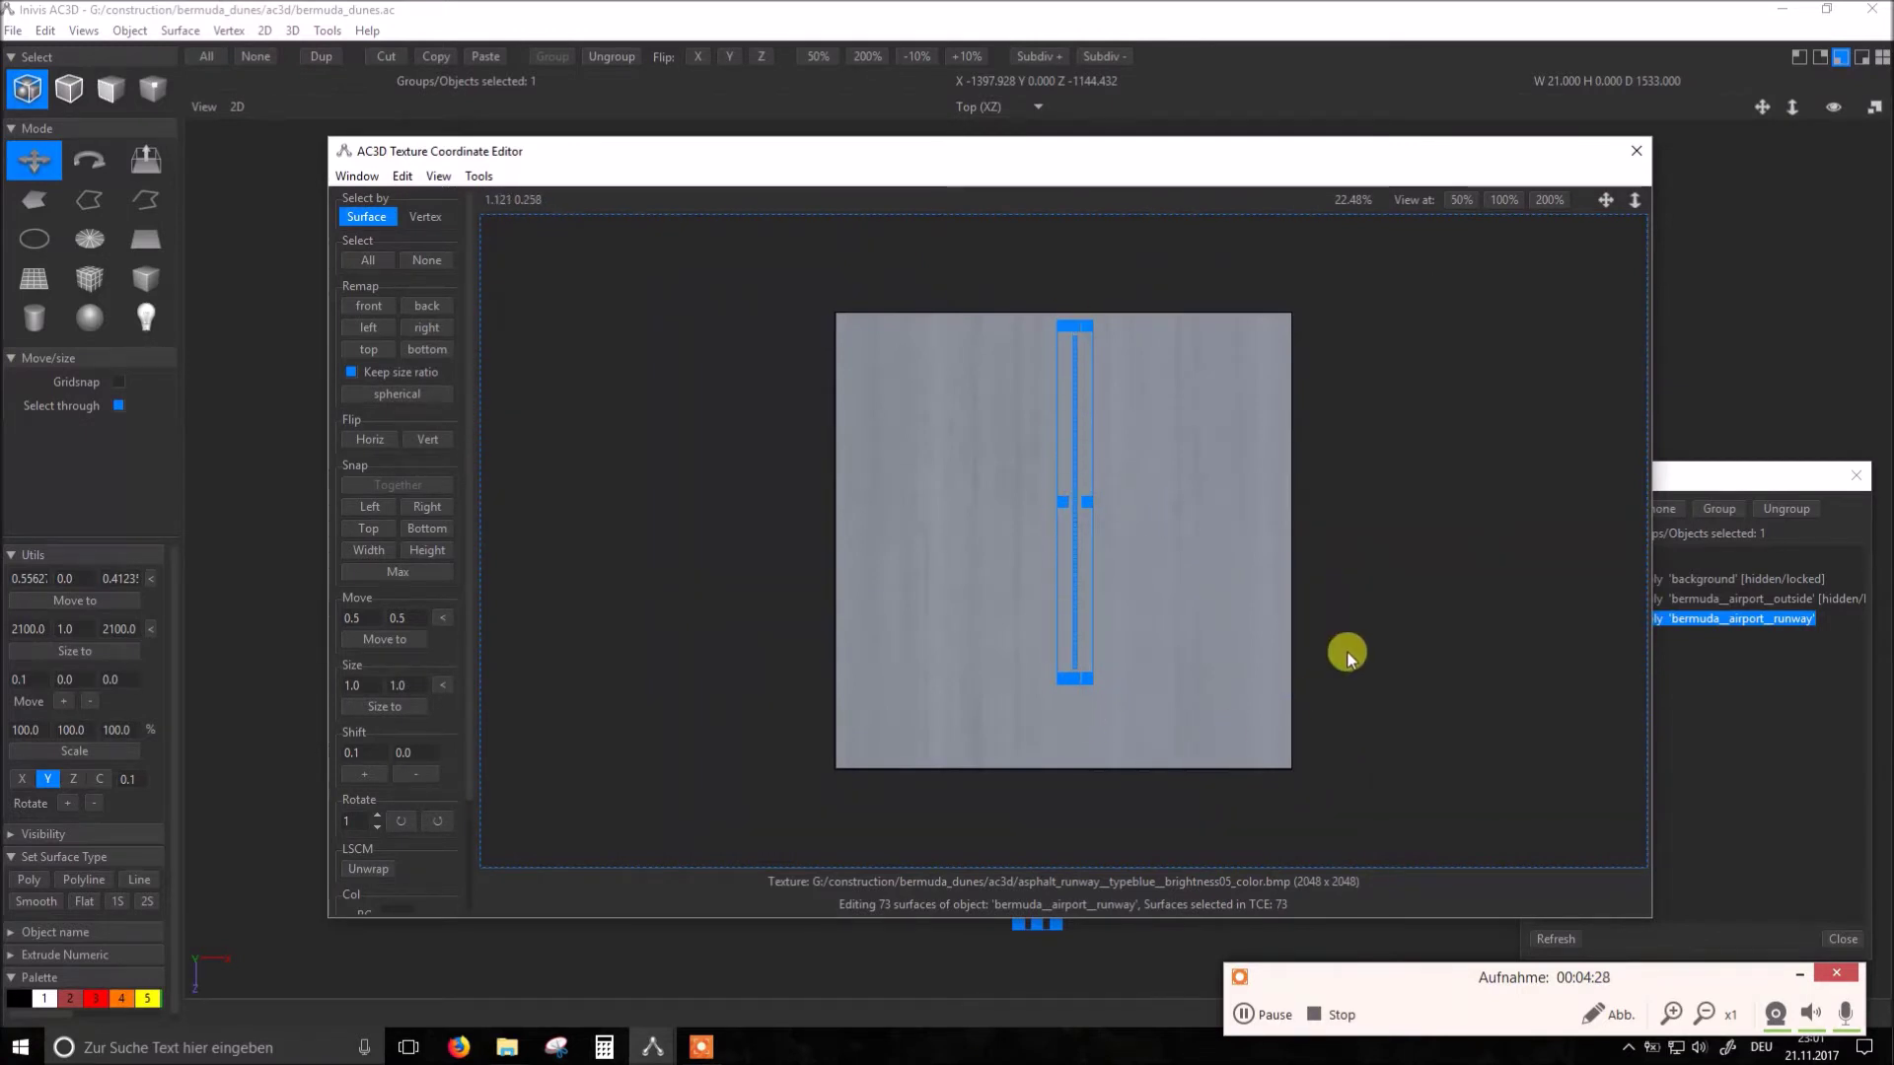
scroll(1234, 623, down, 2)
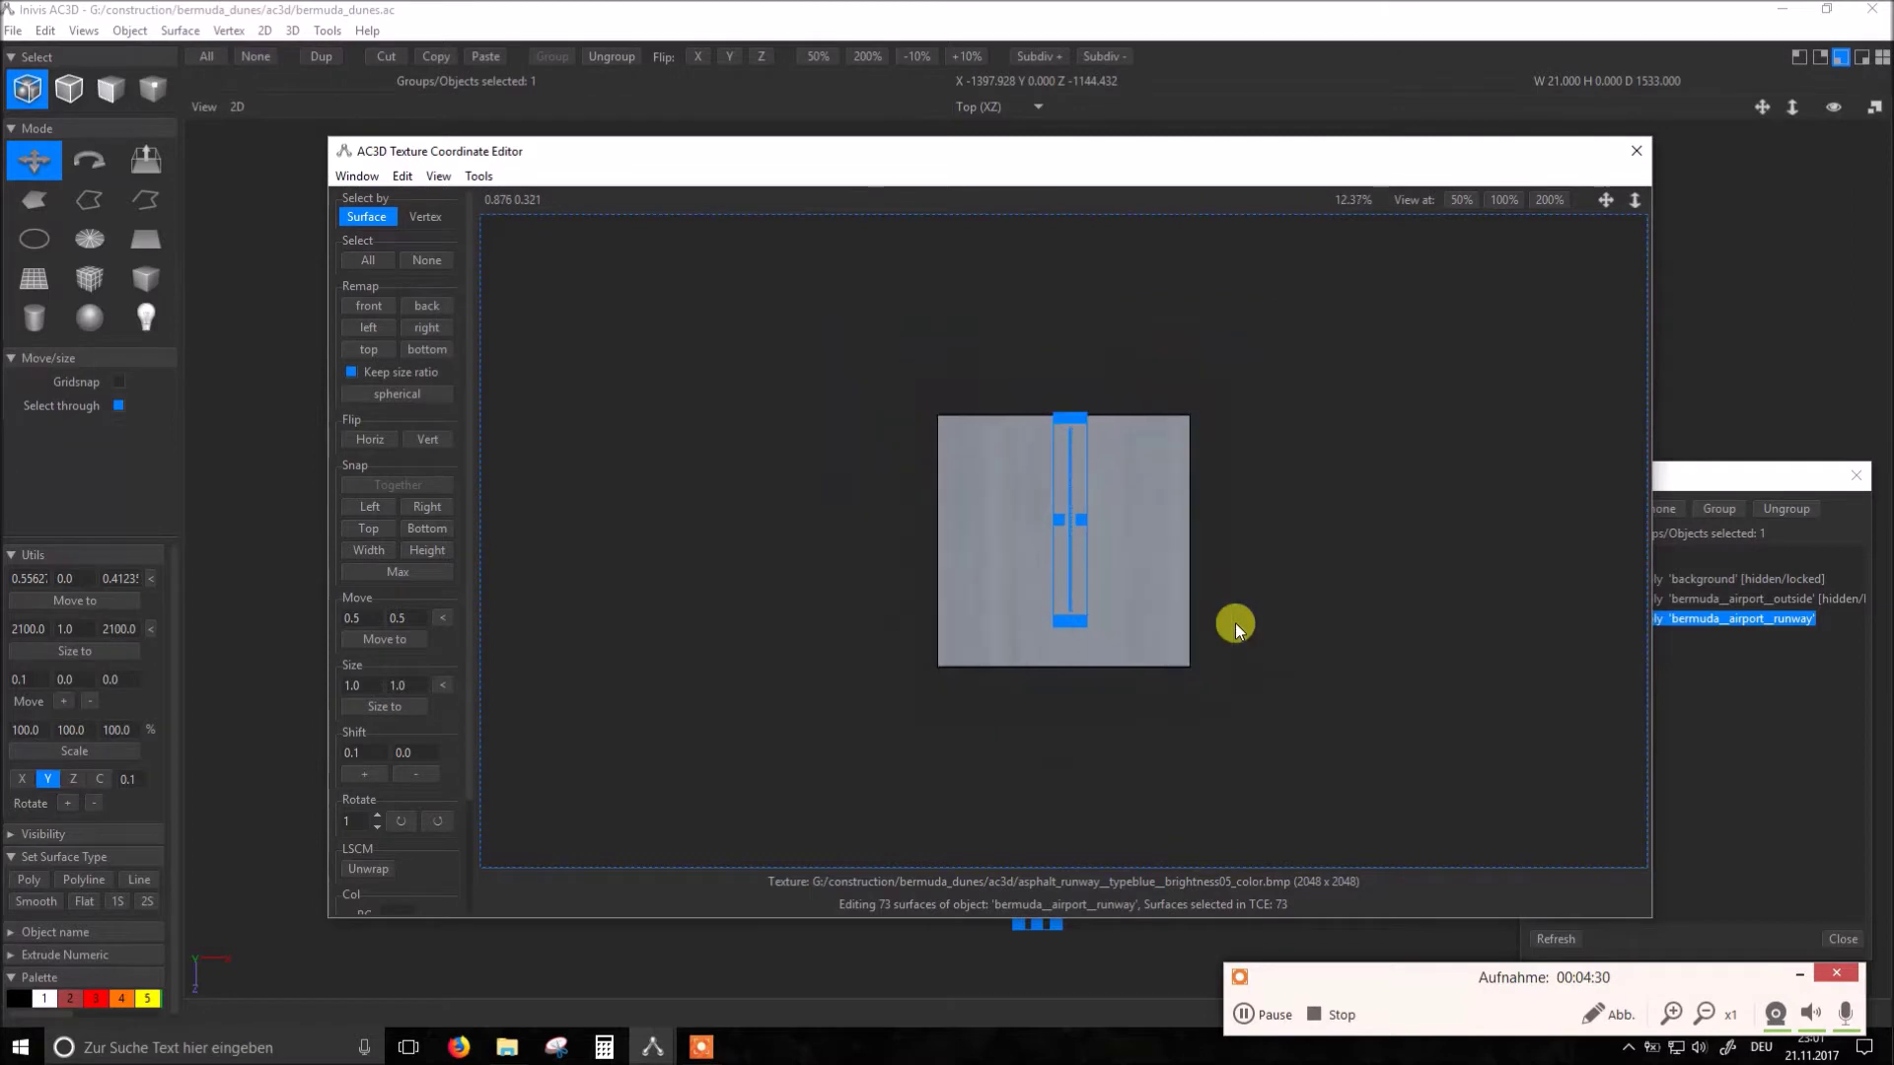
scroll(1236, 623, down, 1)
scroll(1228, 623, down, 1)
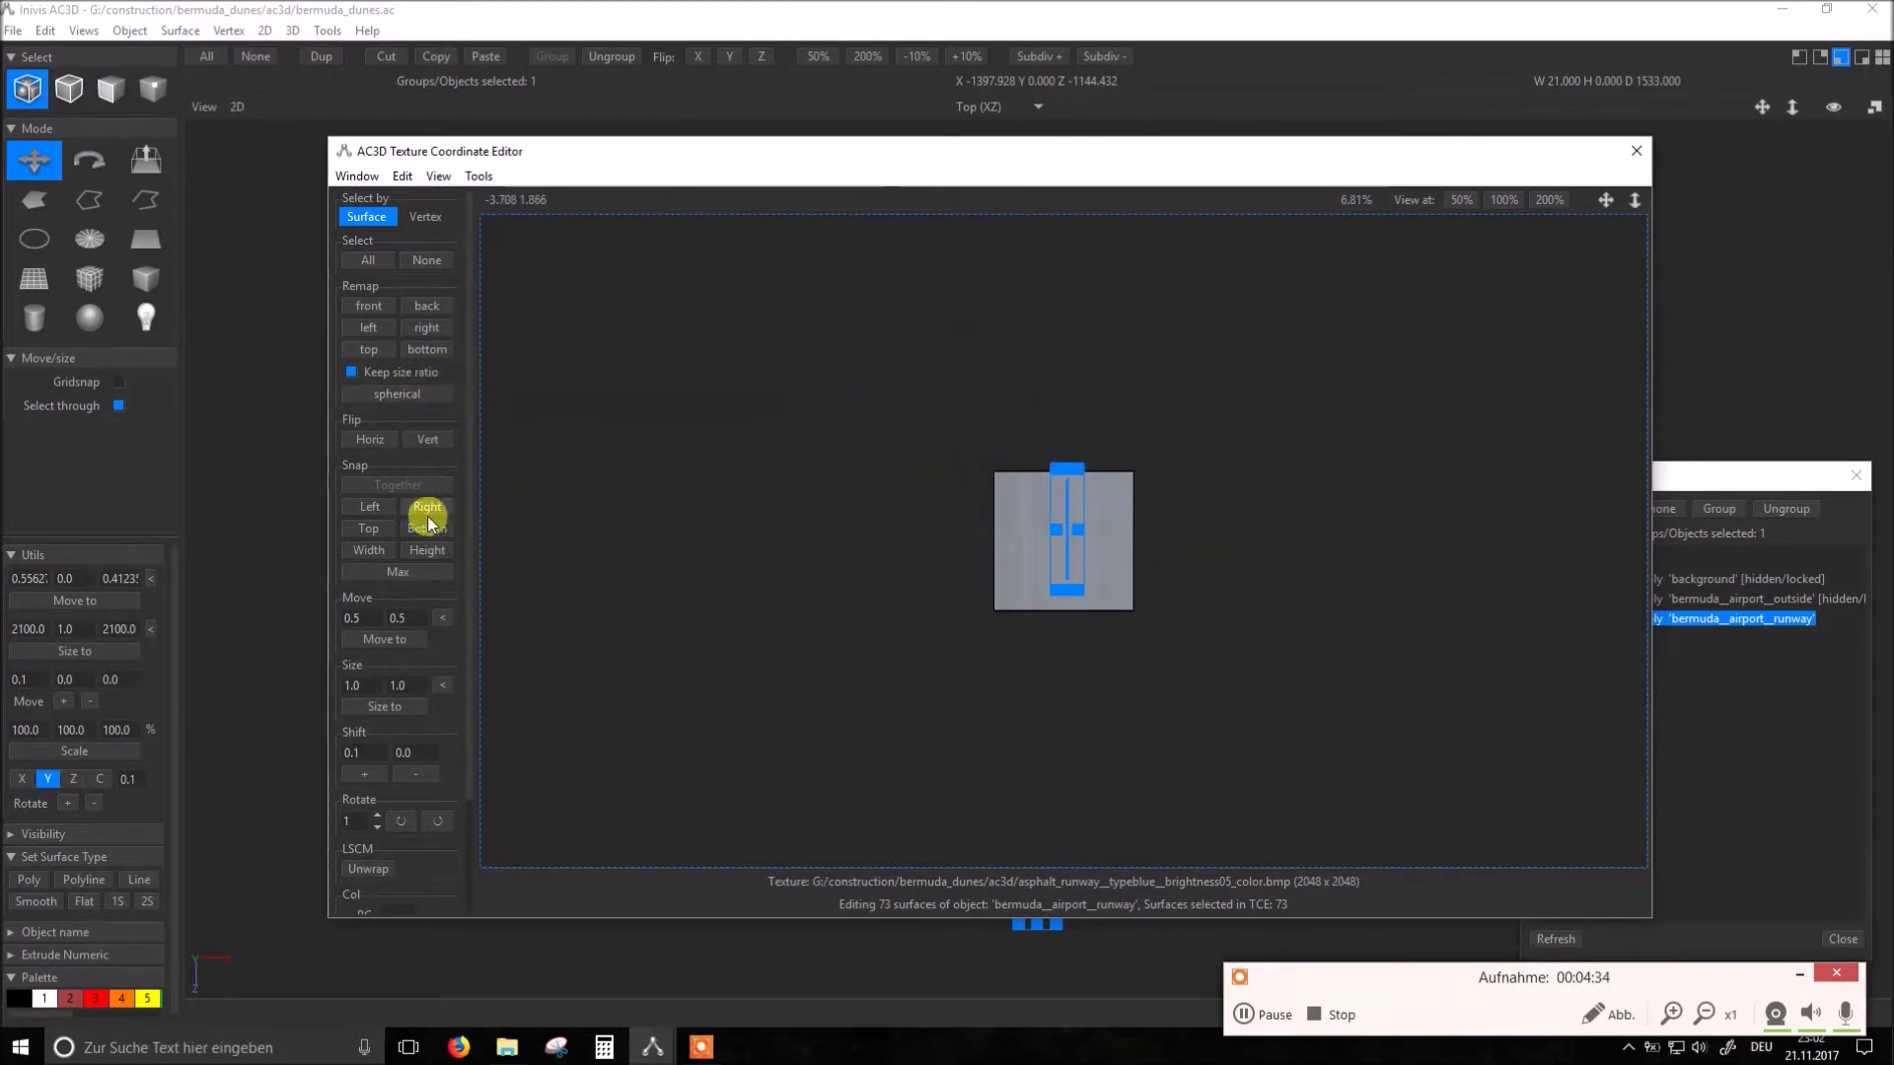
Step: Snap the runway UVs to max and stretch them vertically so the asphalt repeats lengthwise
click(422, 576)
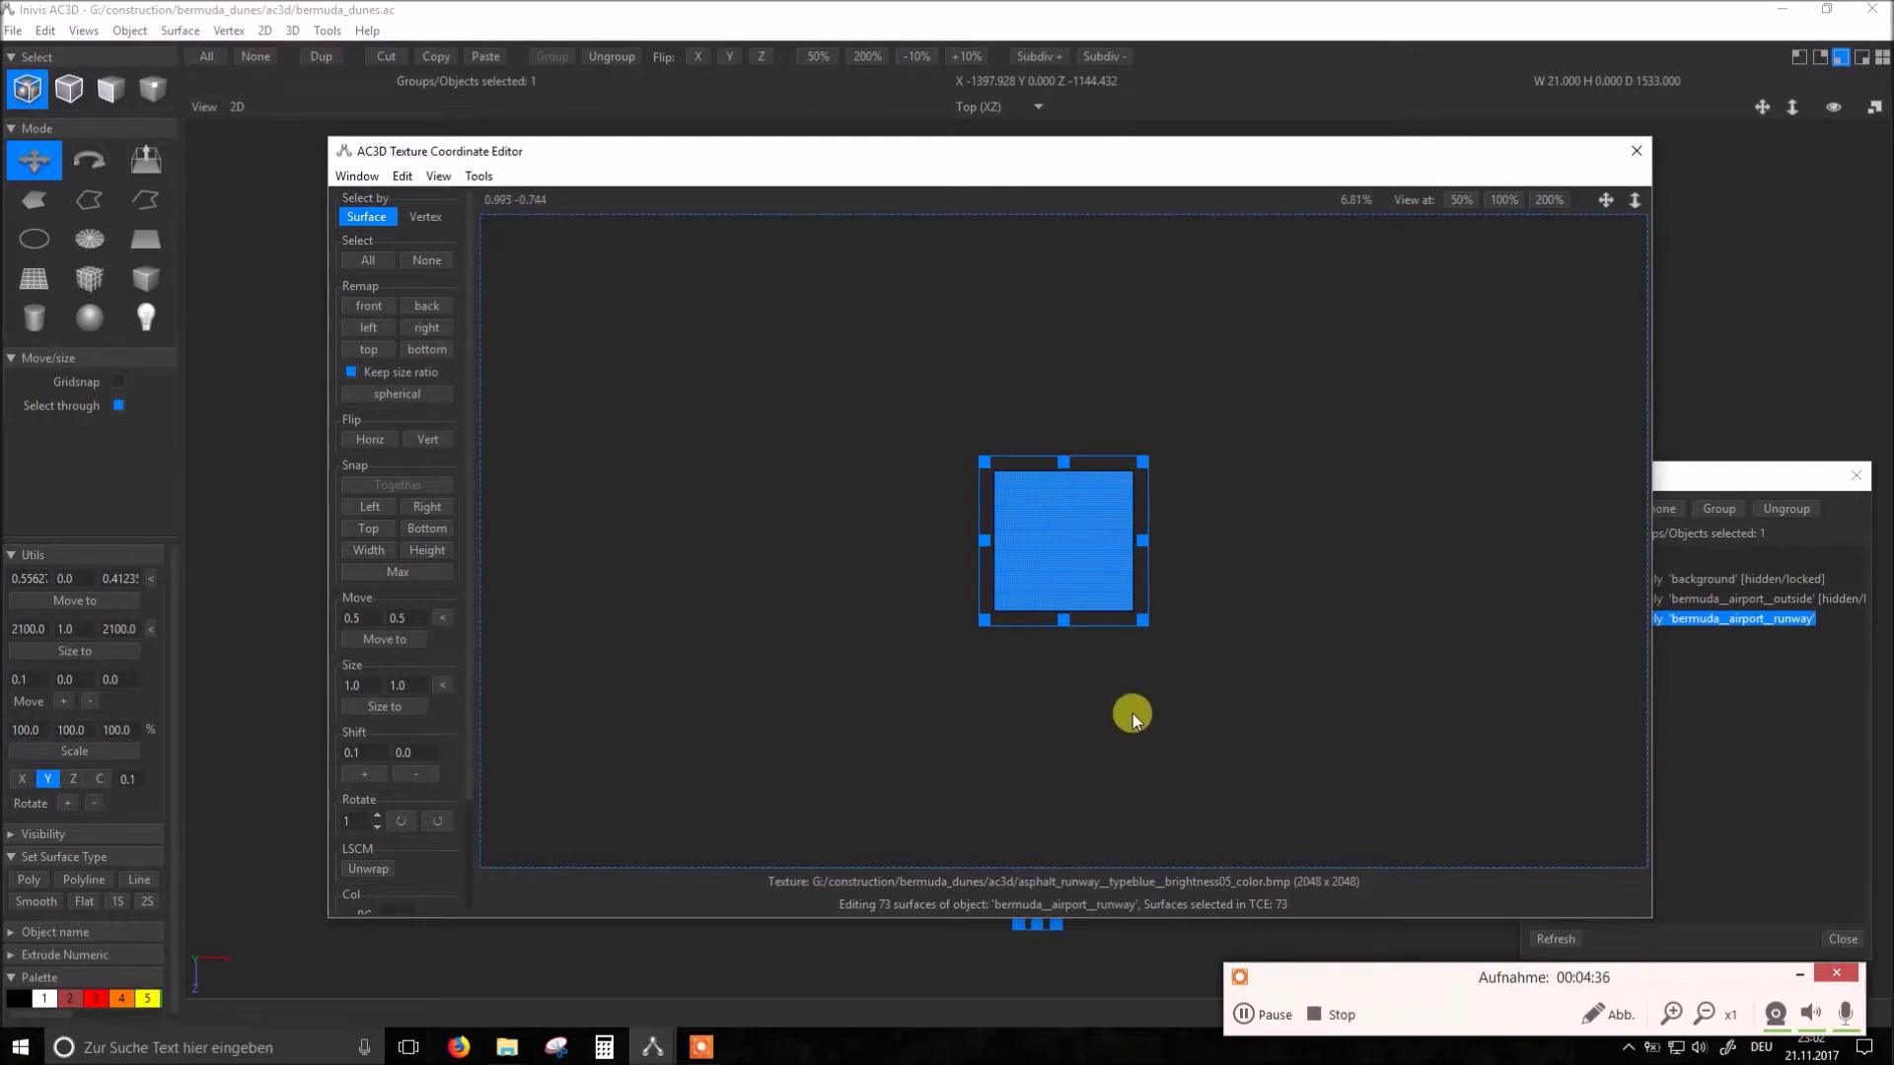
scroll(1132, 713, down, 1)
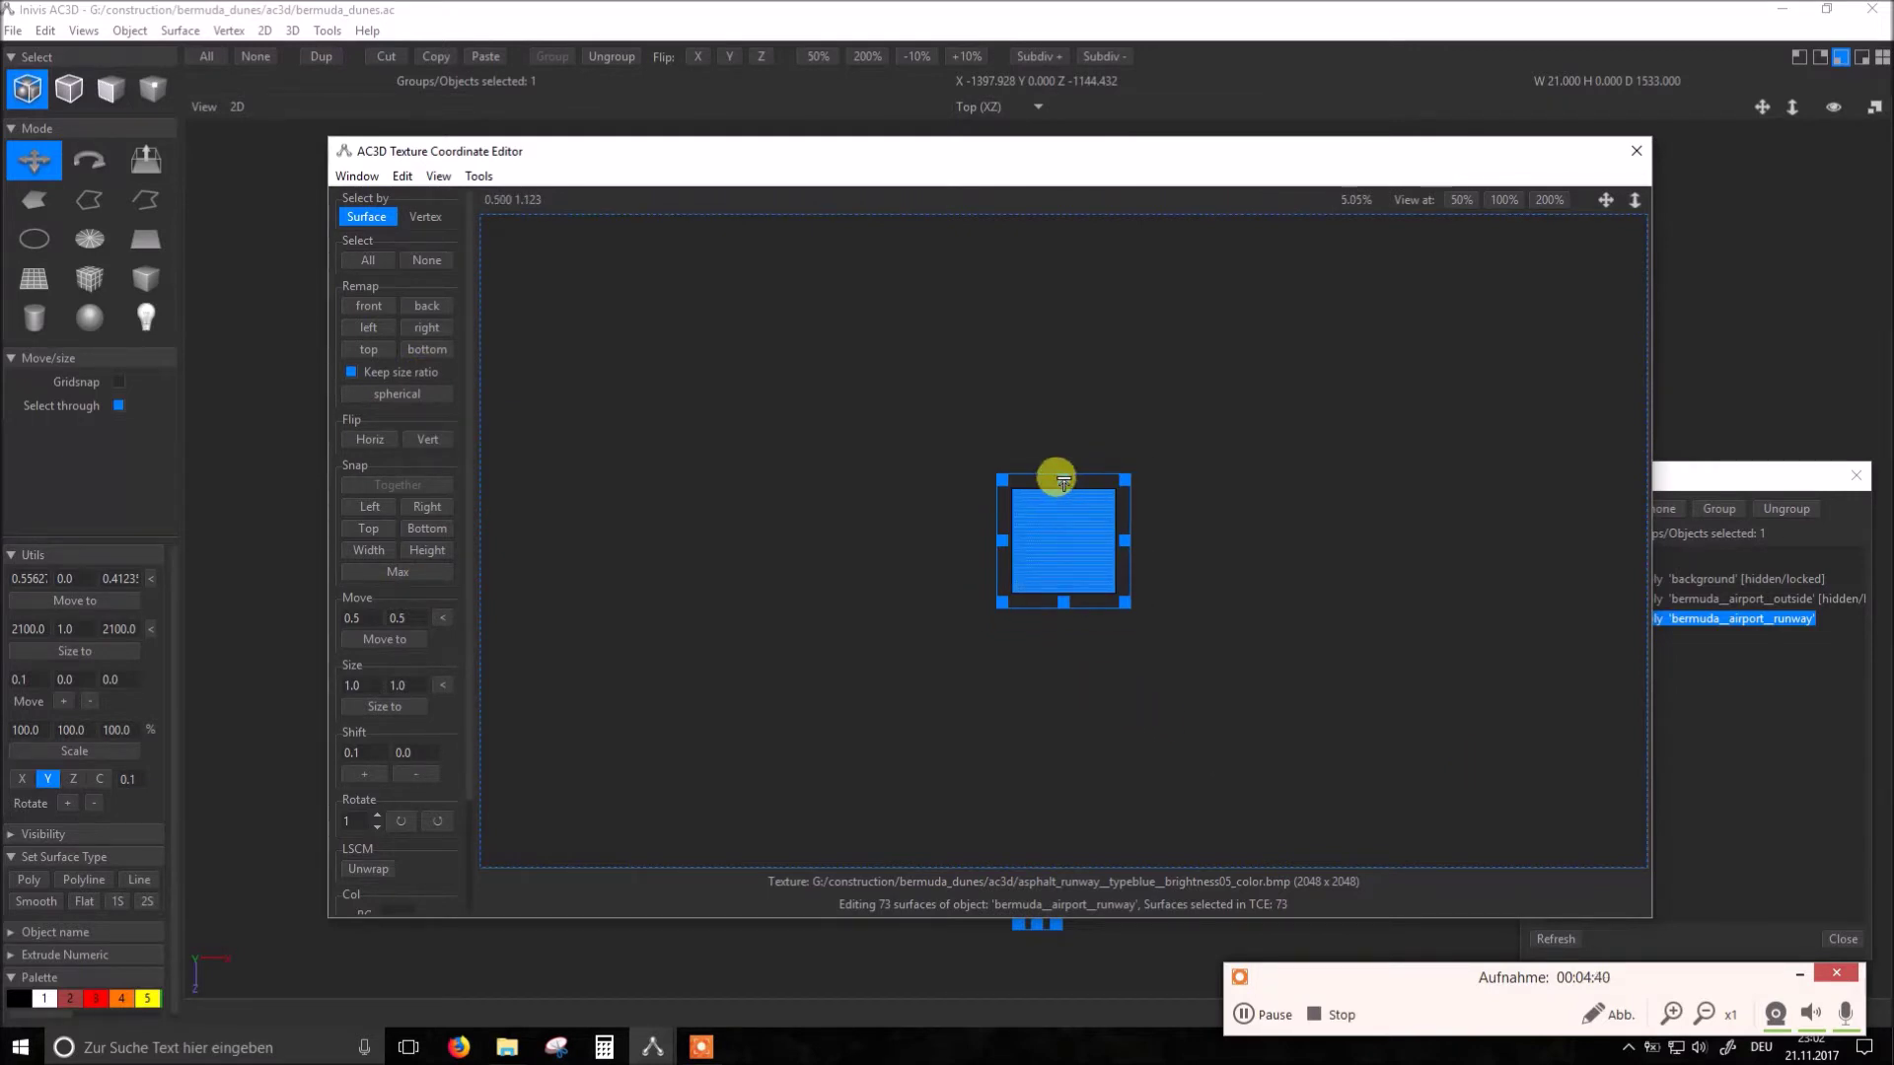
drag(1062, 481, 1057, 253)
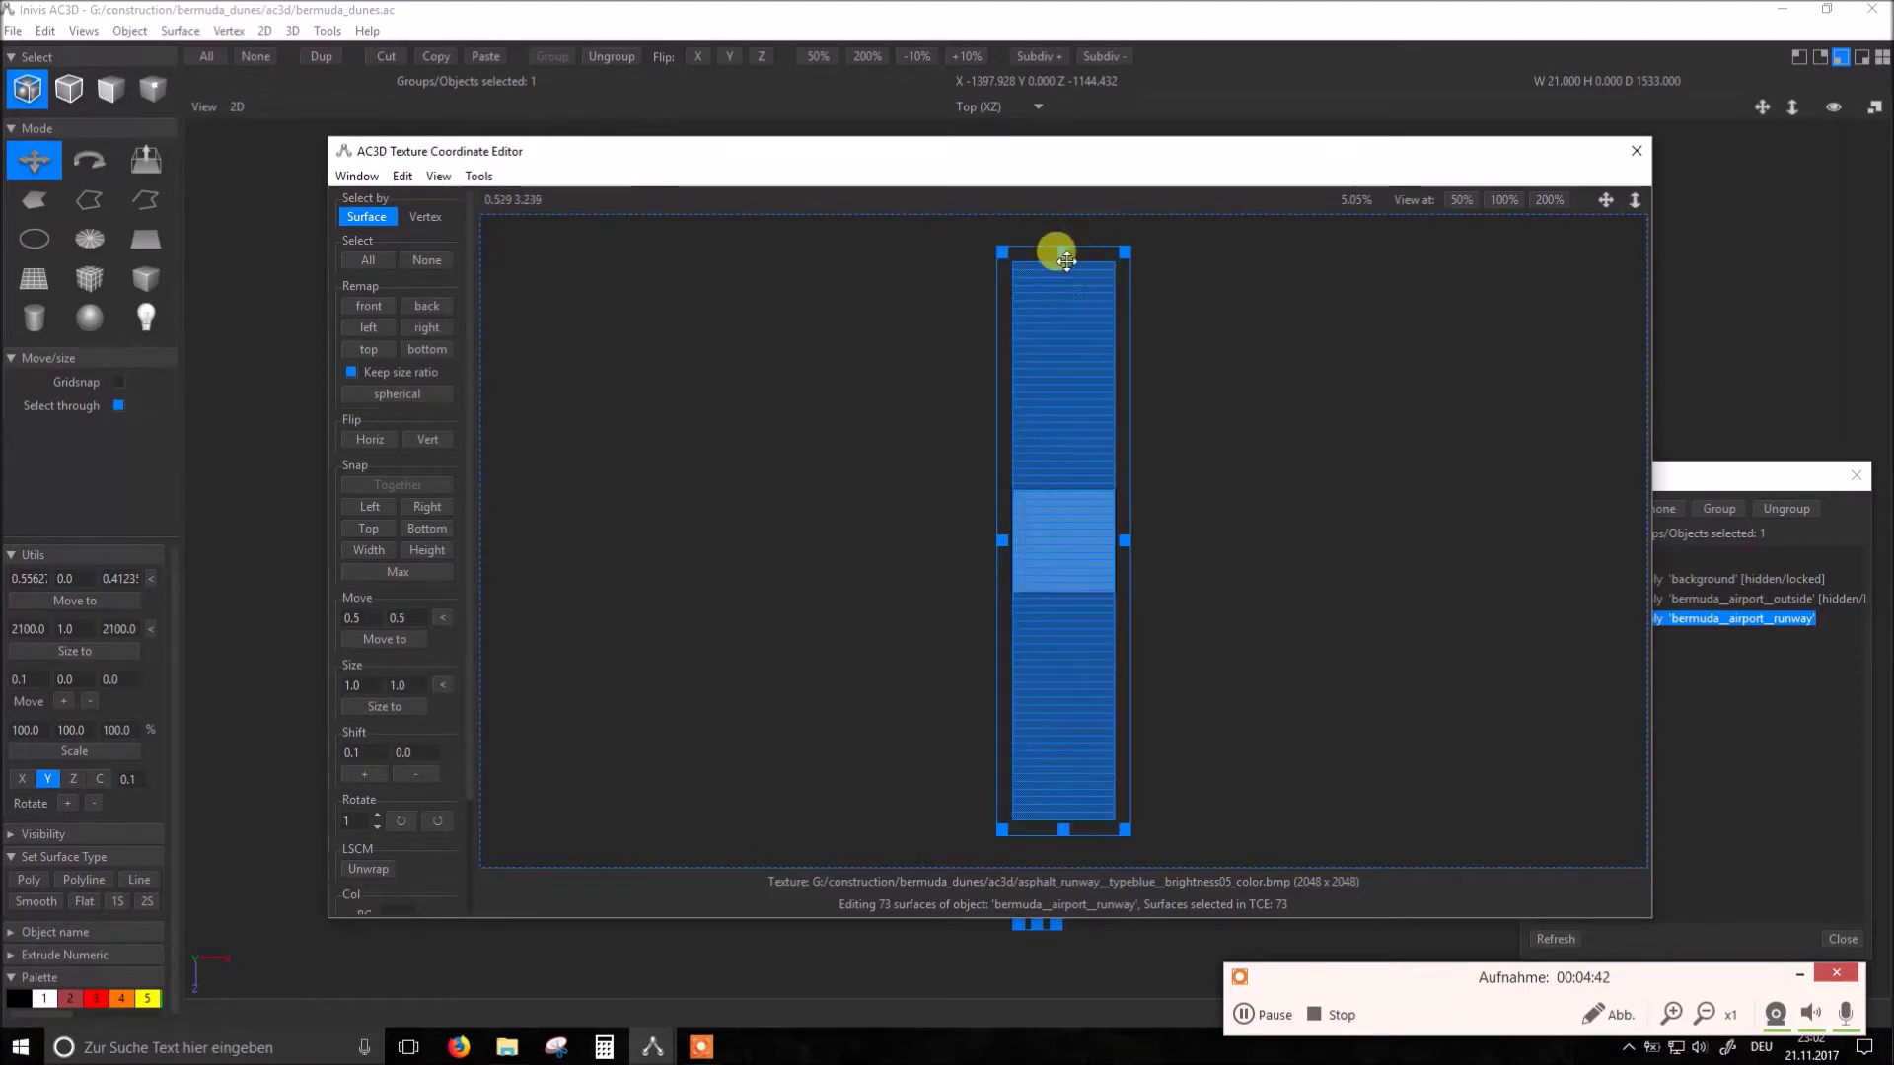
scroll(1062, 541, down, 2)
scroll(1061, 541, down, 2)
scroll(1064, 469, down, 1)
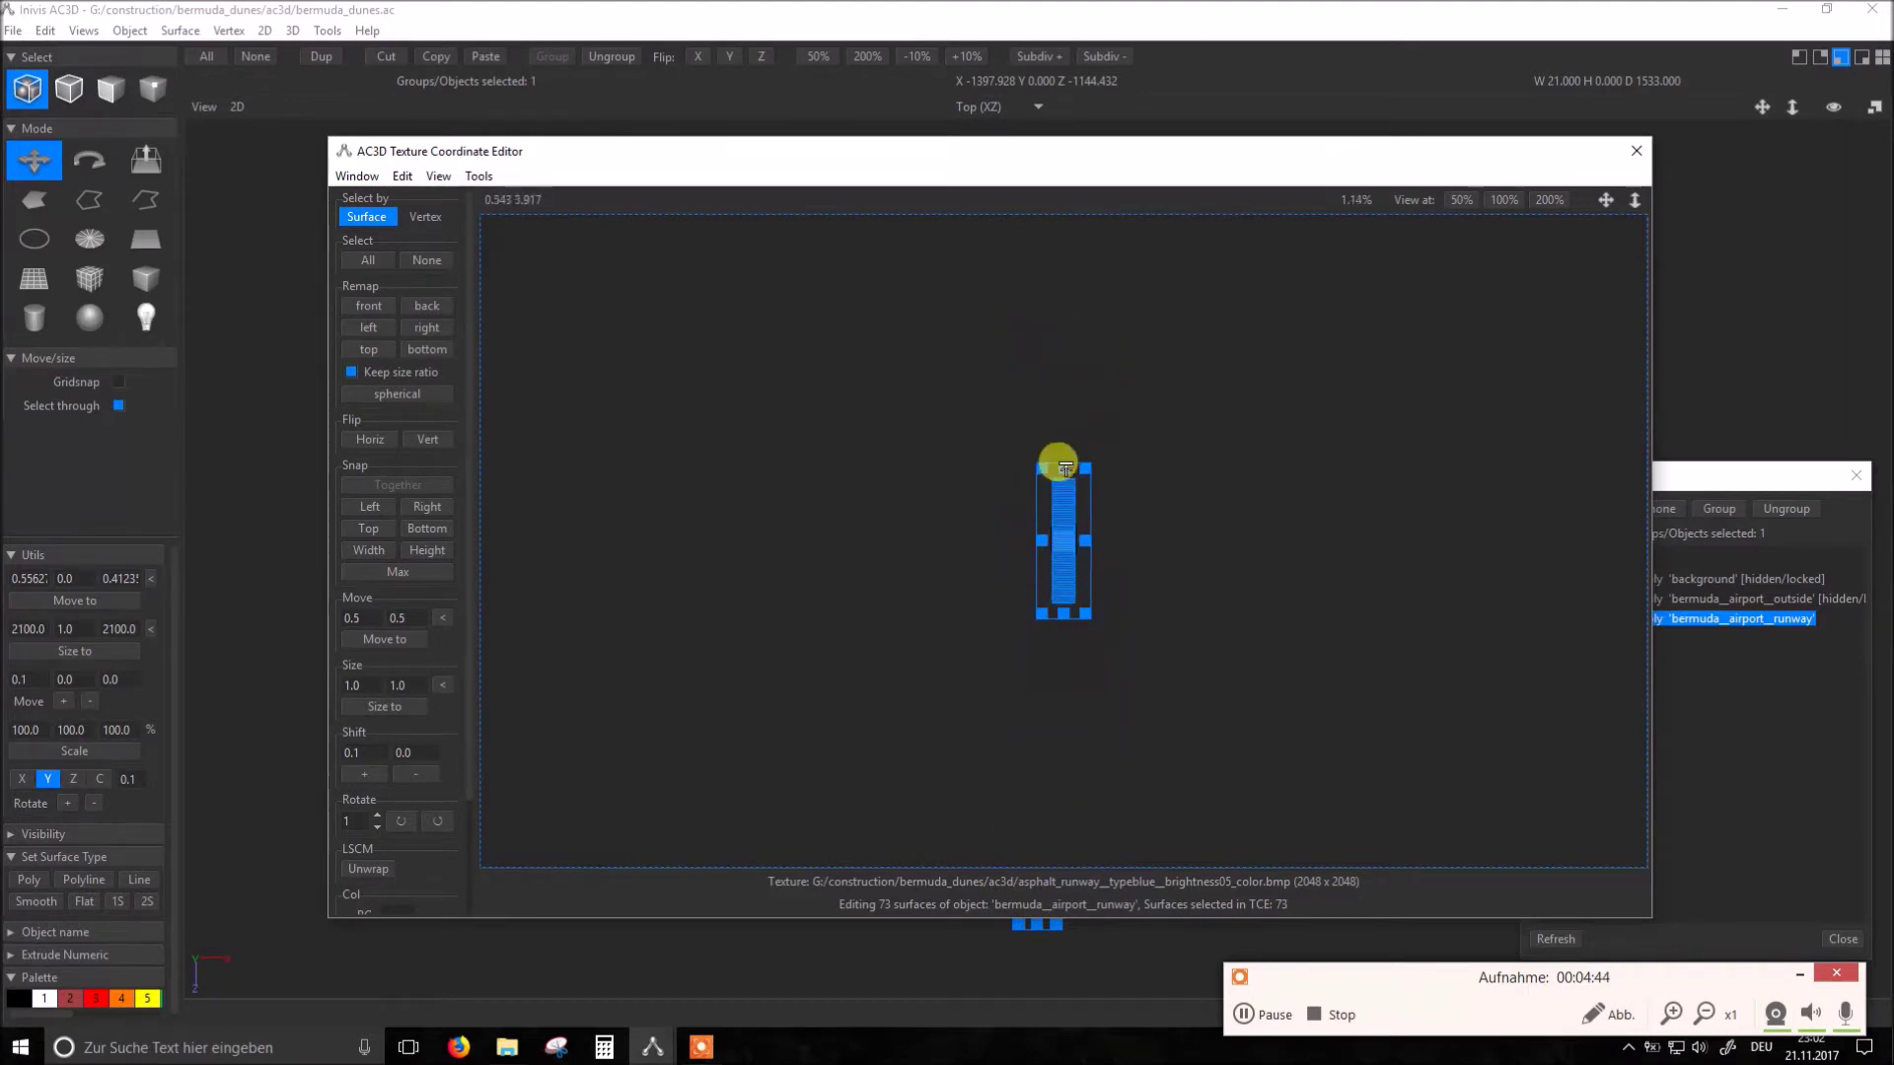
drag(1062, 471, 1070, 224)
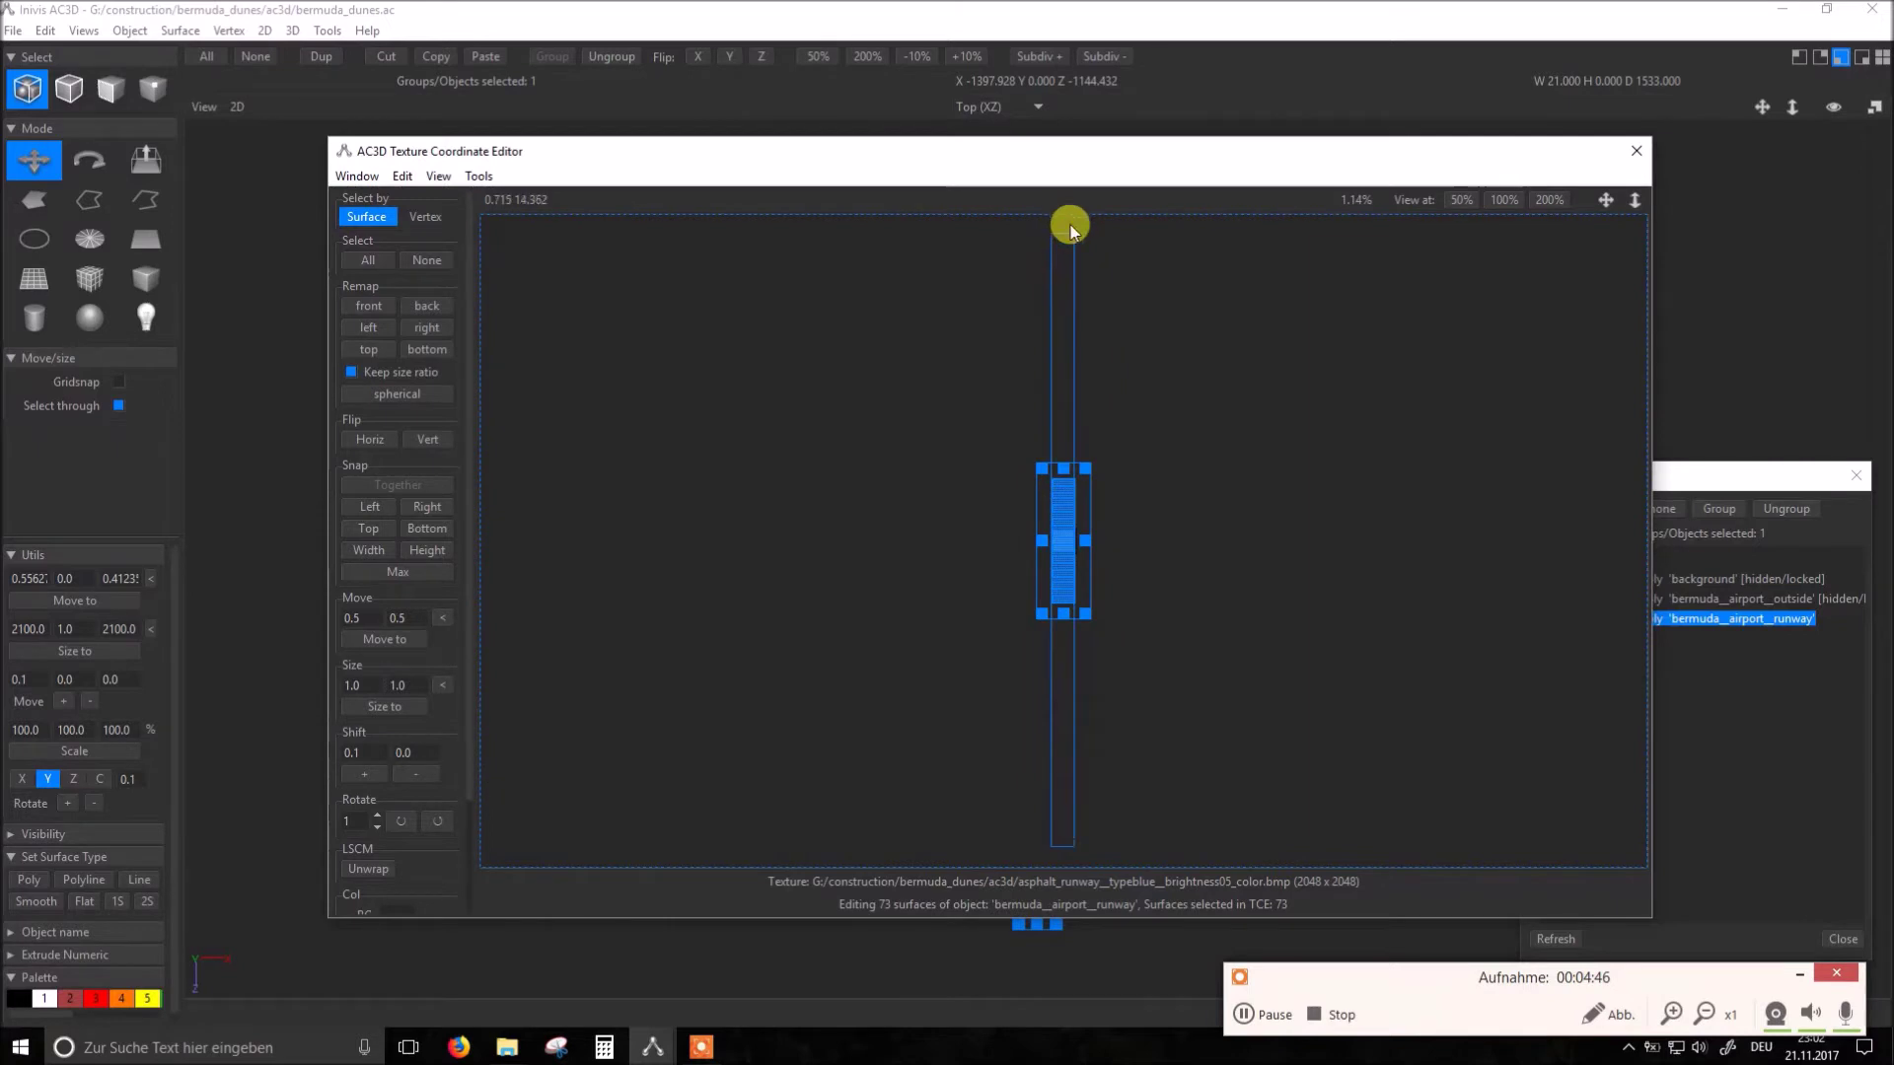
scroll(1092, 351, up, 2)
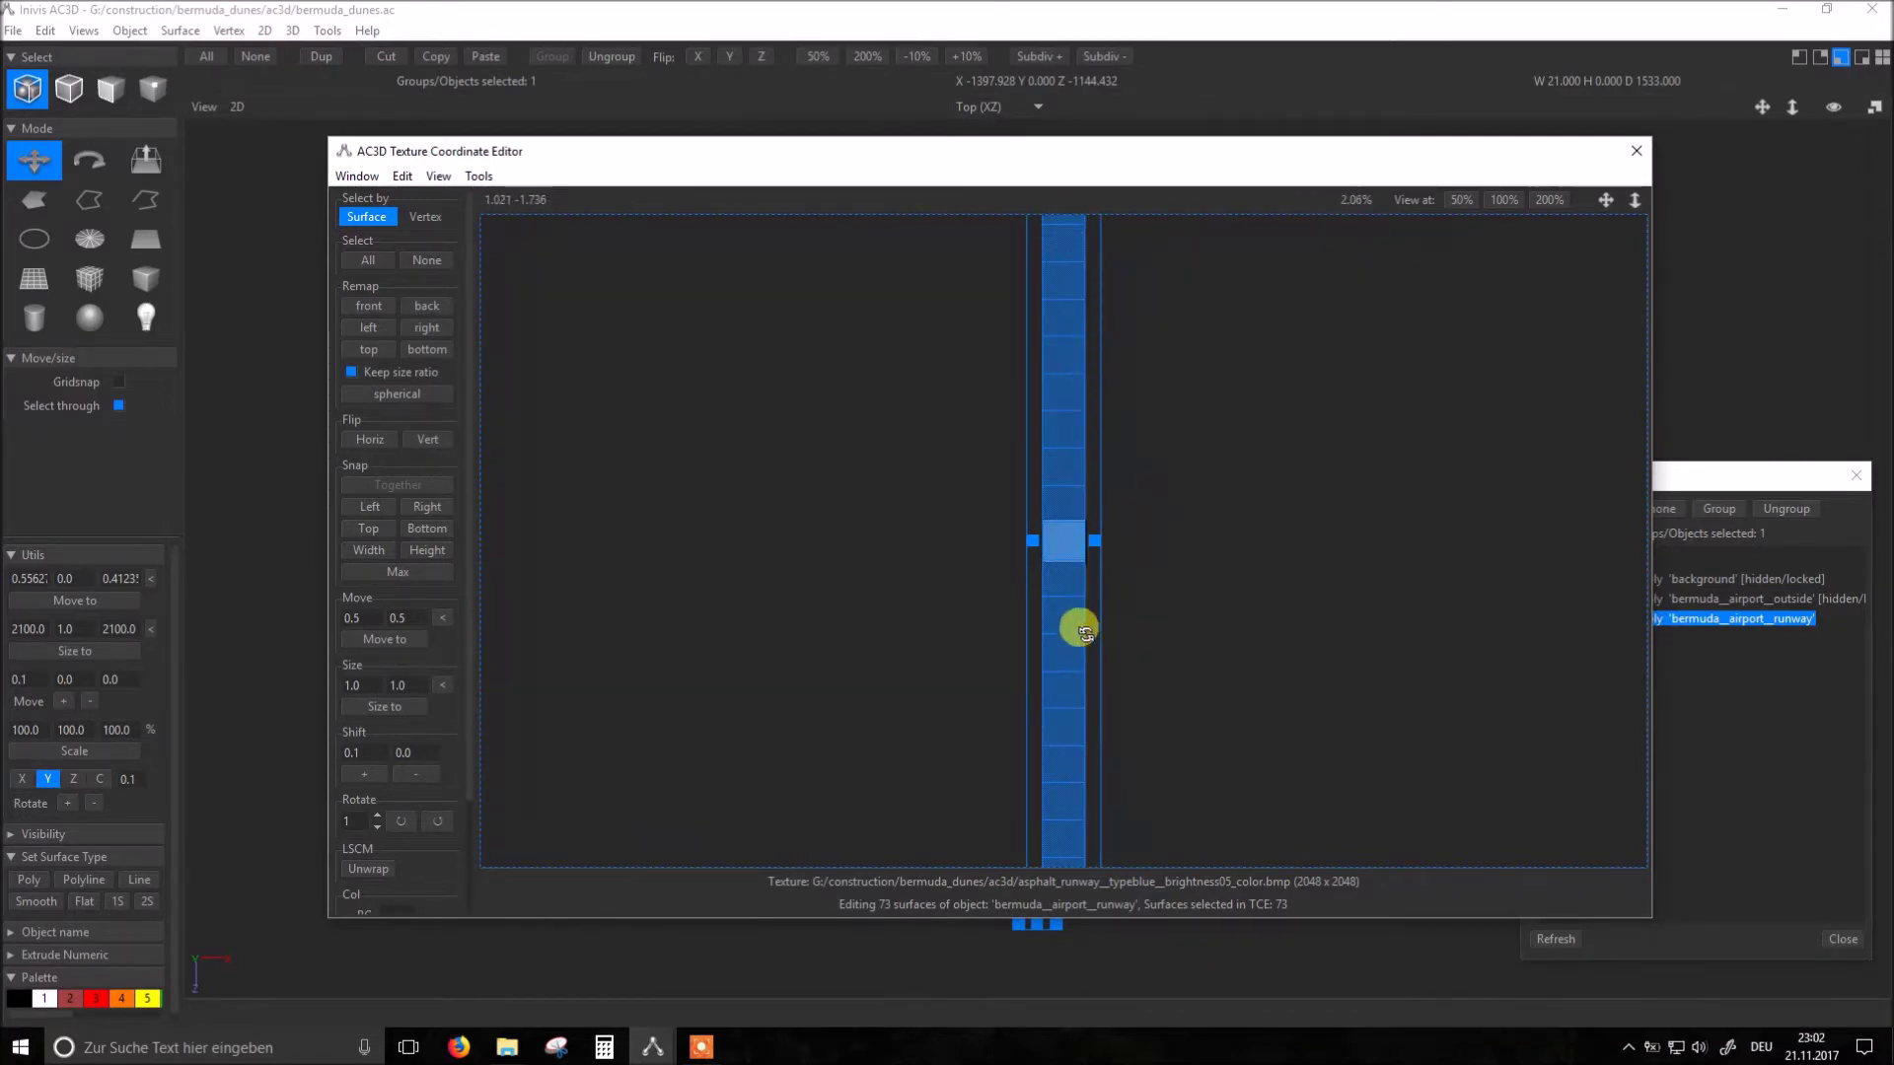
click(1634, 150)
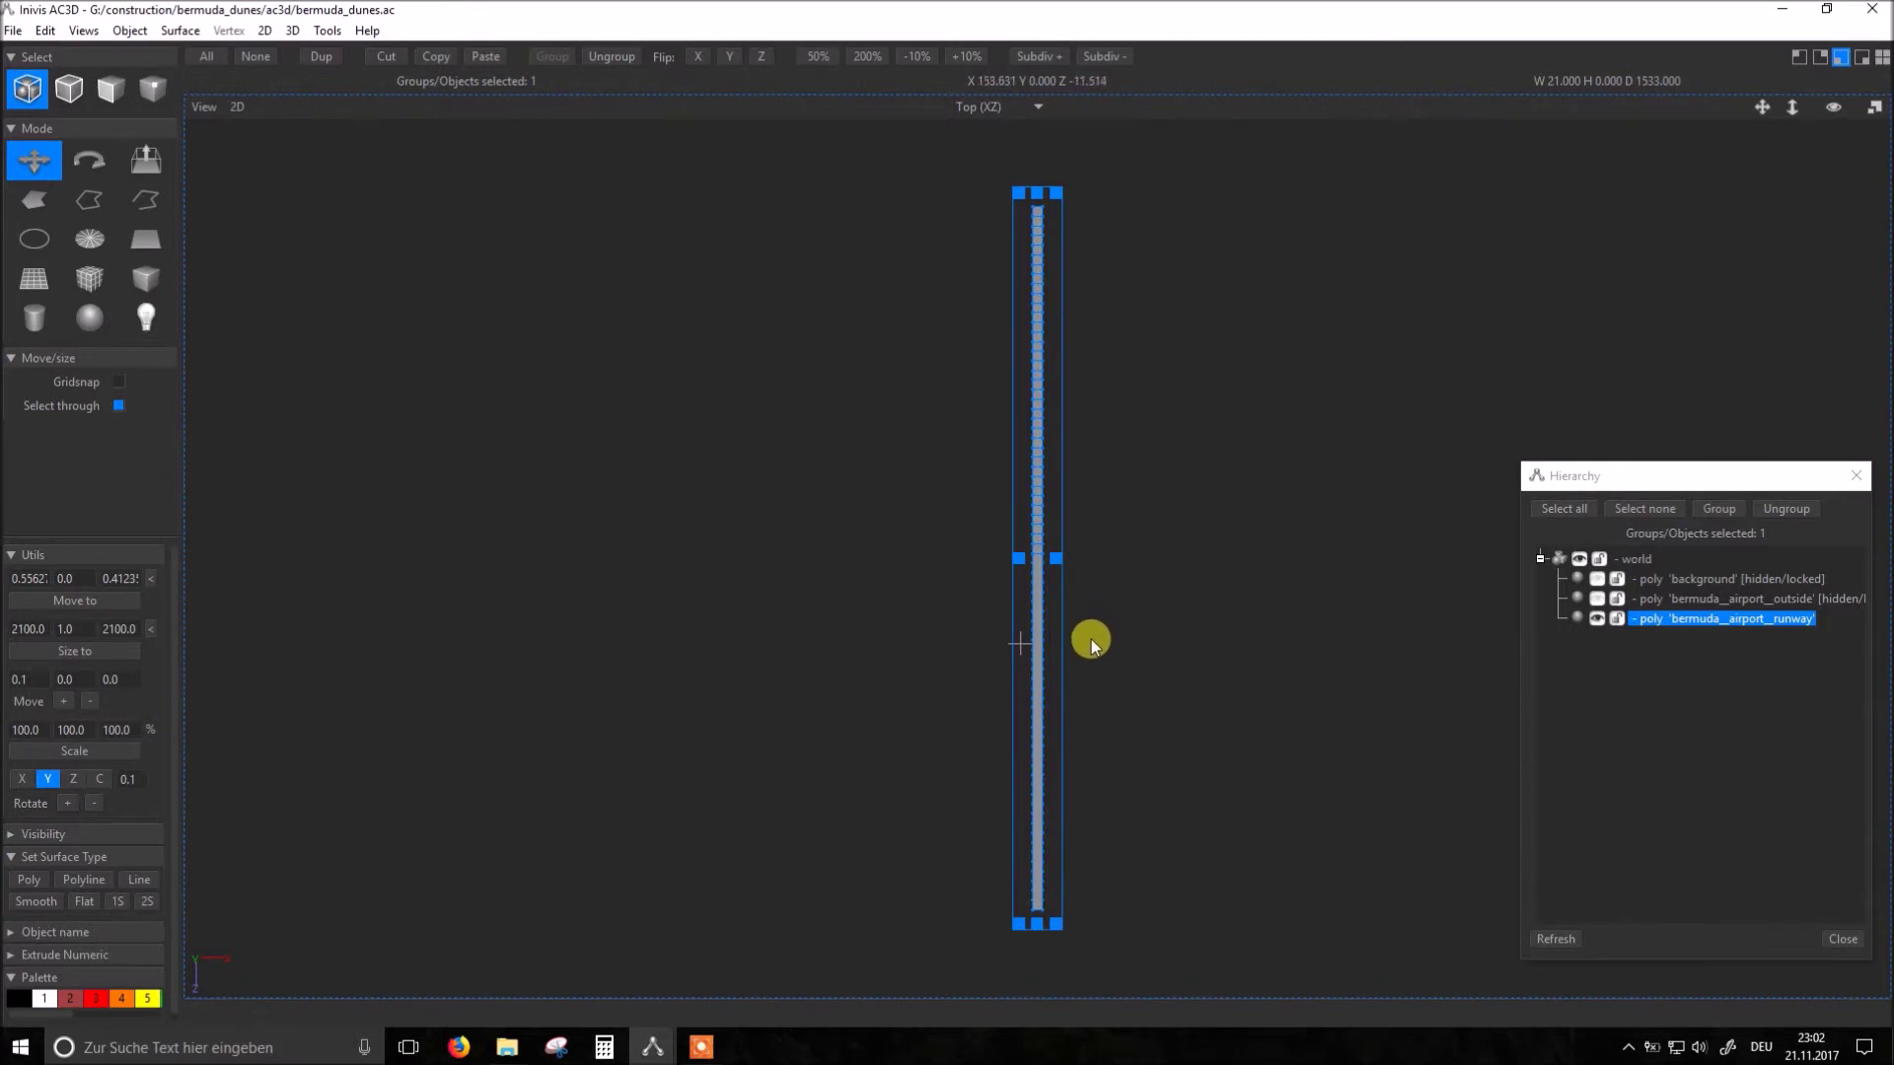
scroll(1079, 638, up, 1)
scroll(1079, 639, up, 1)
scroll(1079, 637, up, 1)
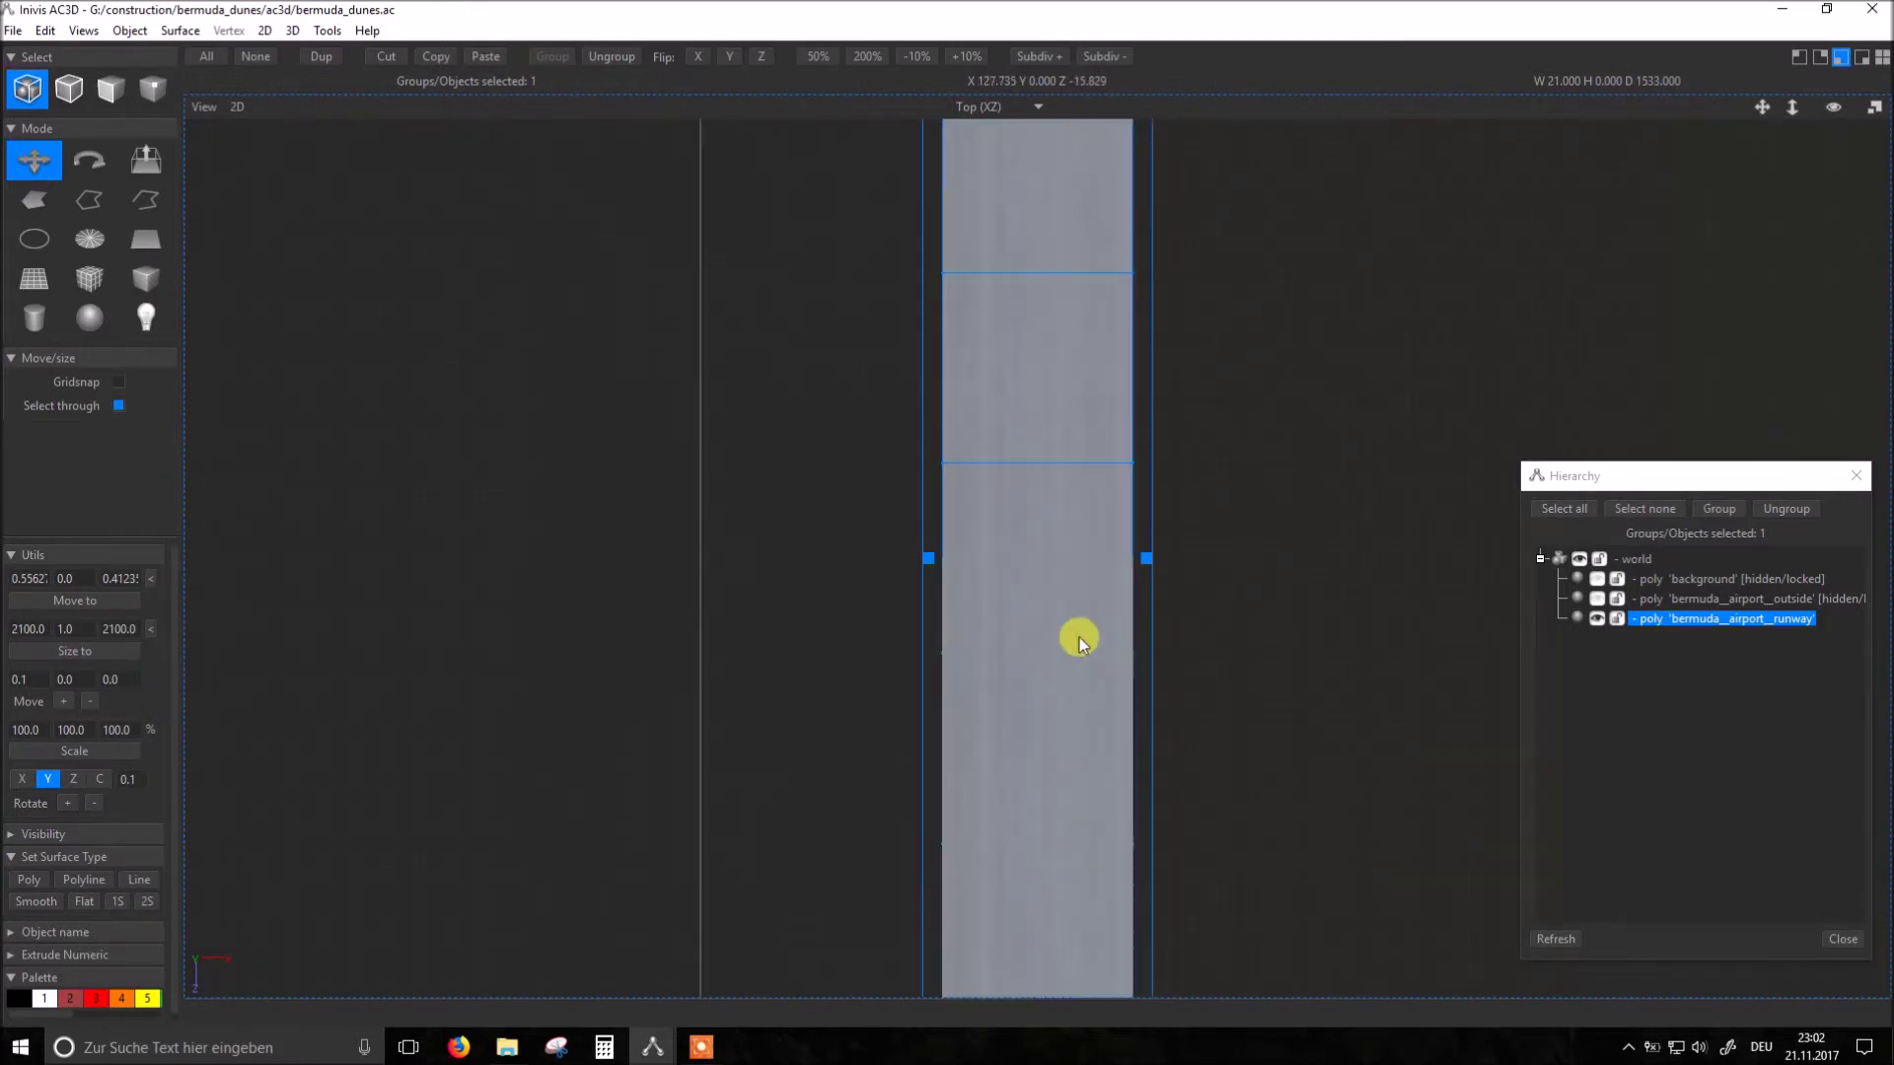
scroll(1079, 638, up, 1)
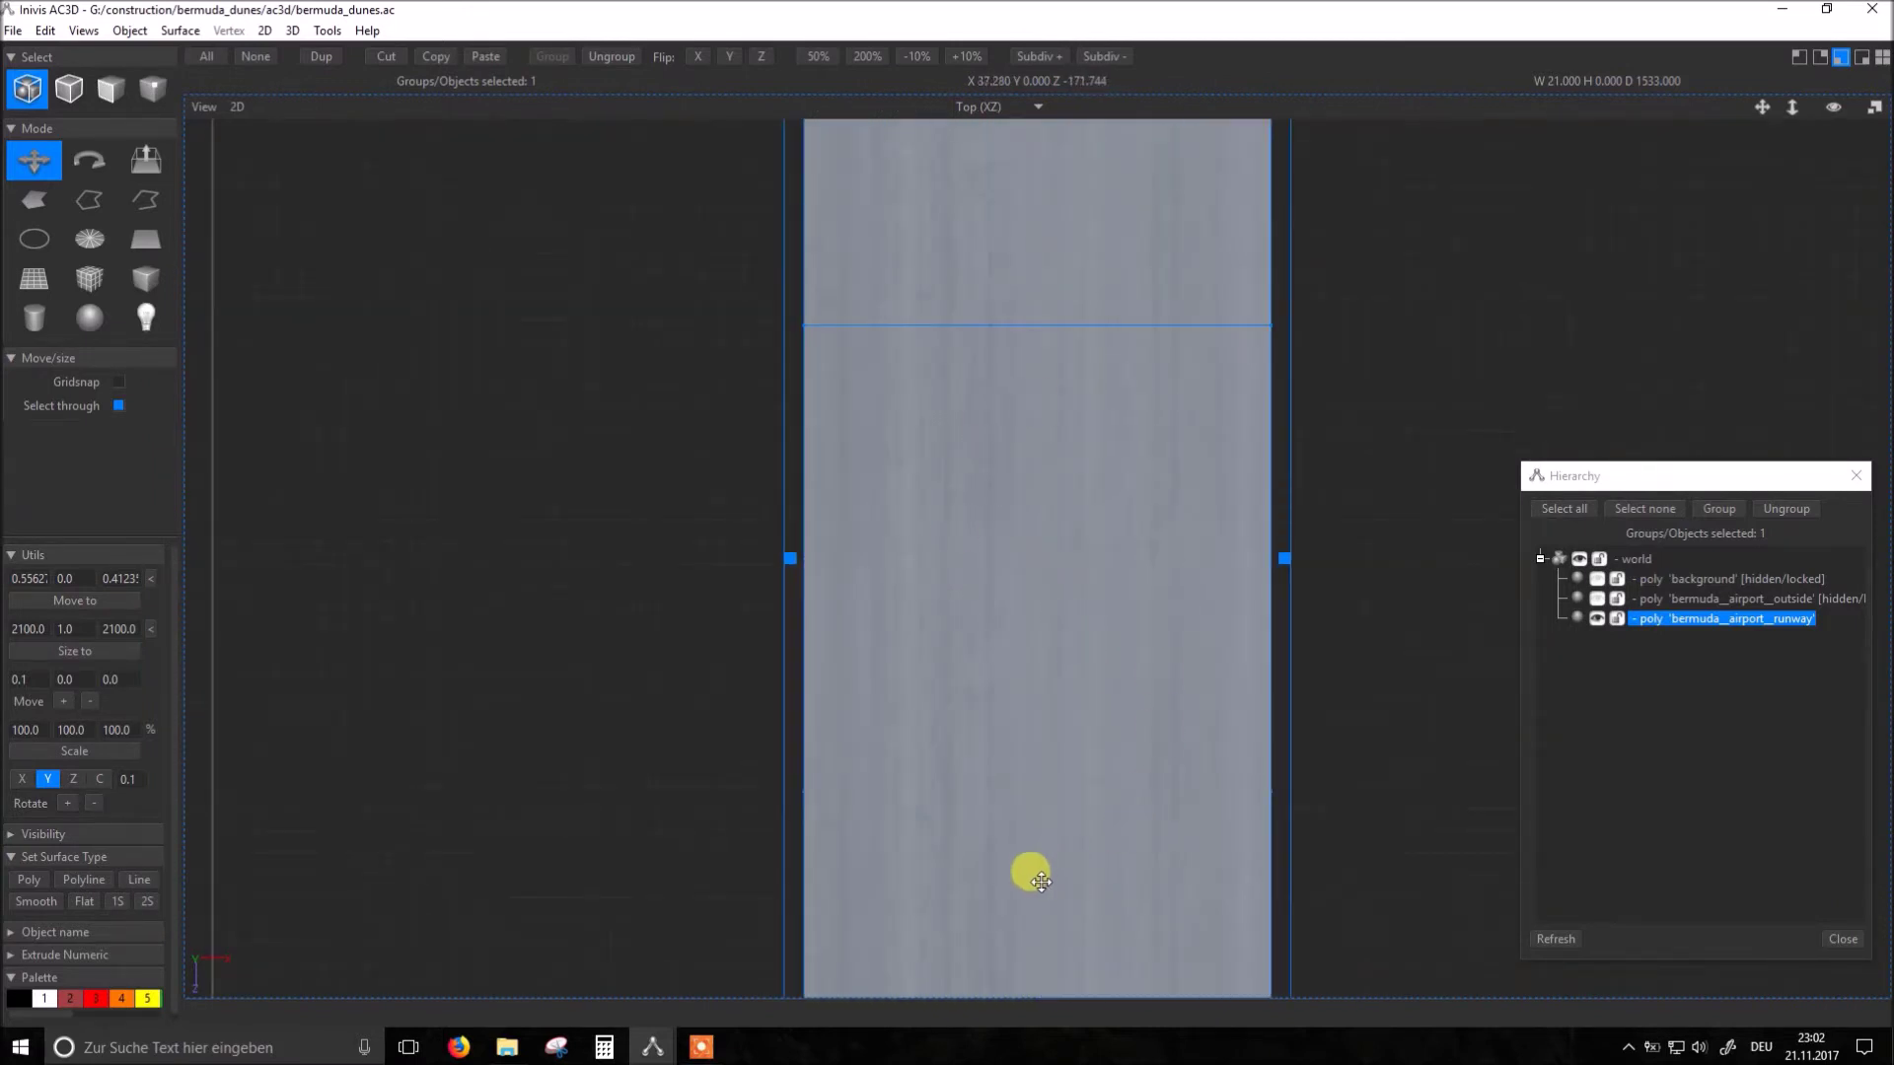
scroll(1040, 879, up, 1)
scroll(1040, 879, down, 1)
scroll(1045, 843, down, 2)
scroll(1045, 850, down, 1)
scroll(1047, 858, down, 1)
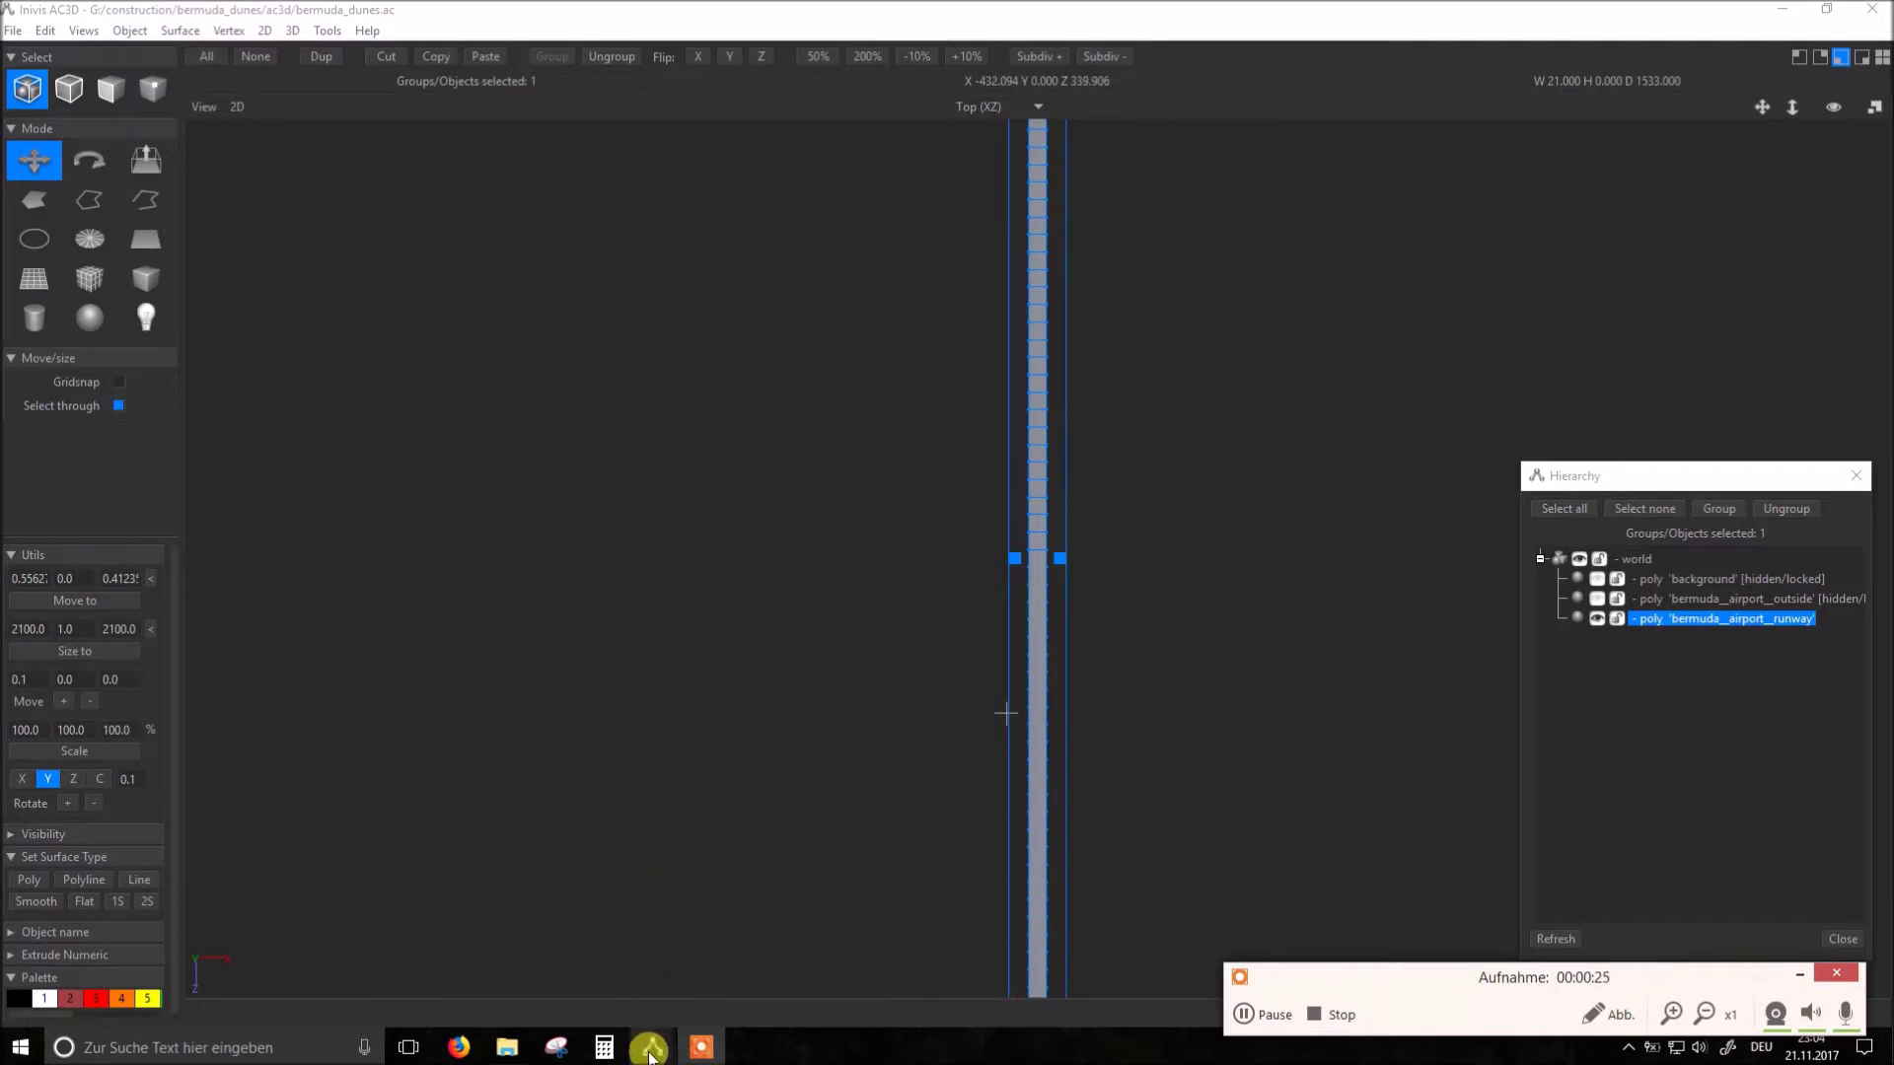
mouse_move(651, 1049)
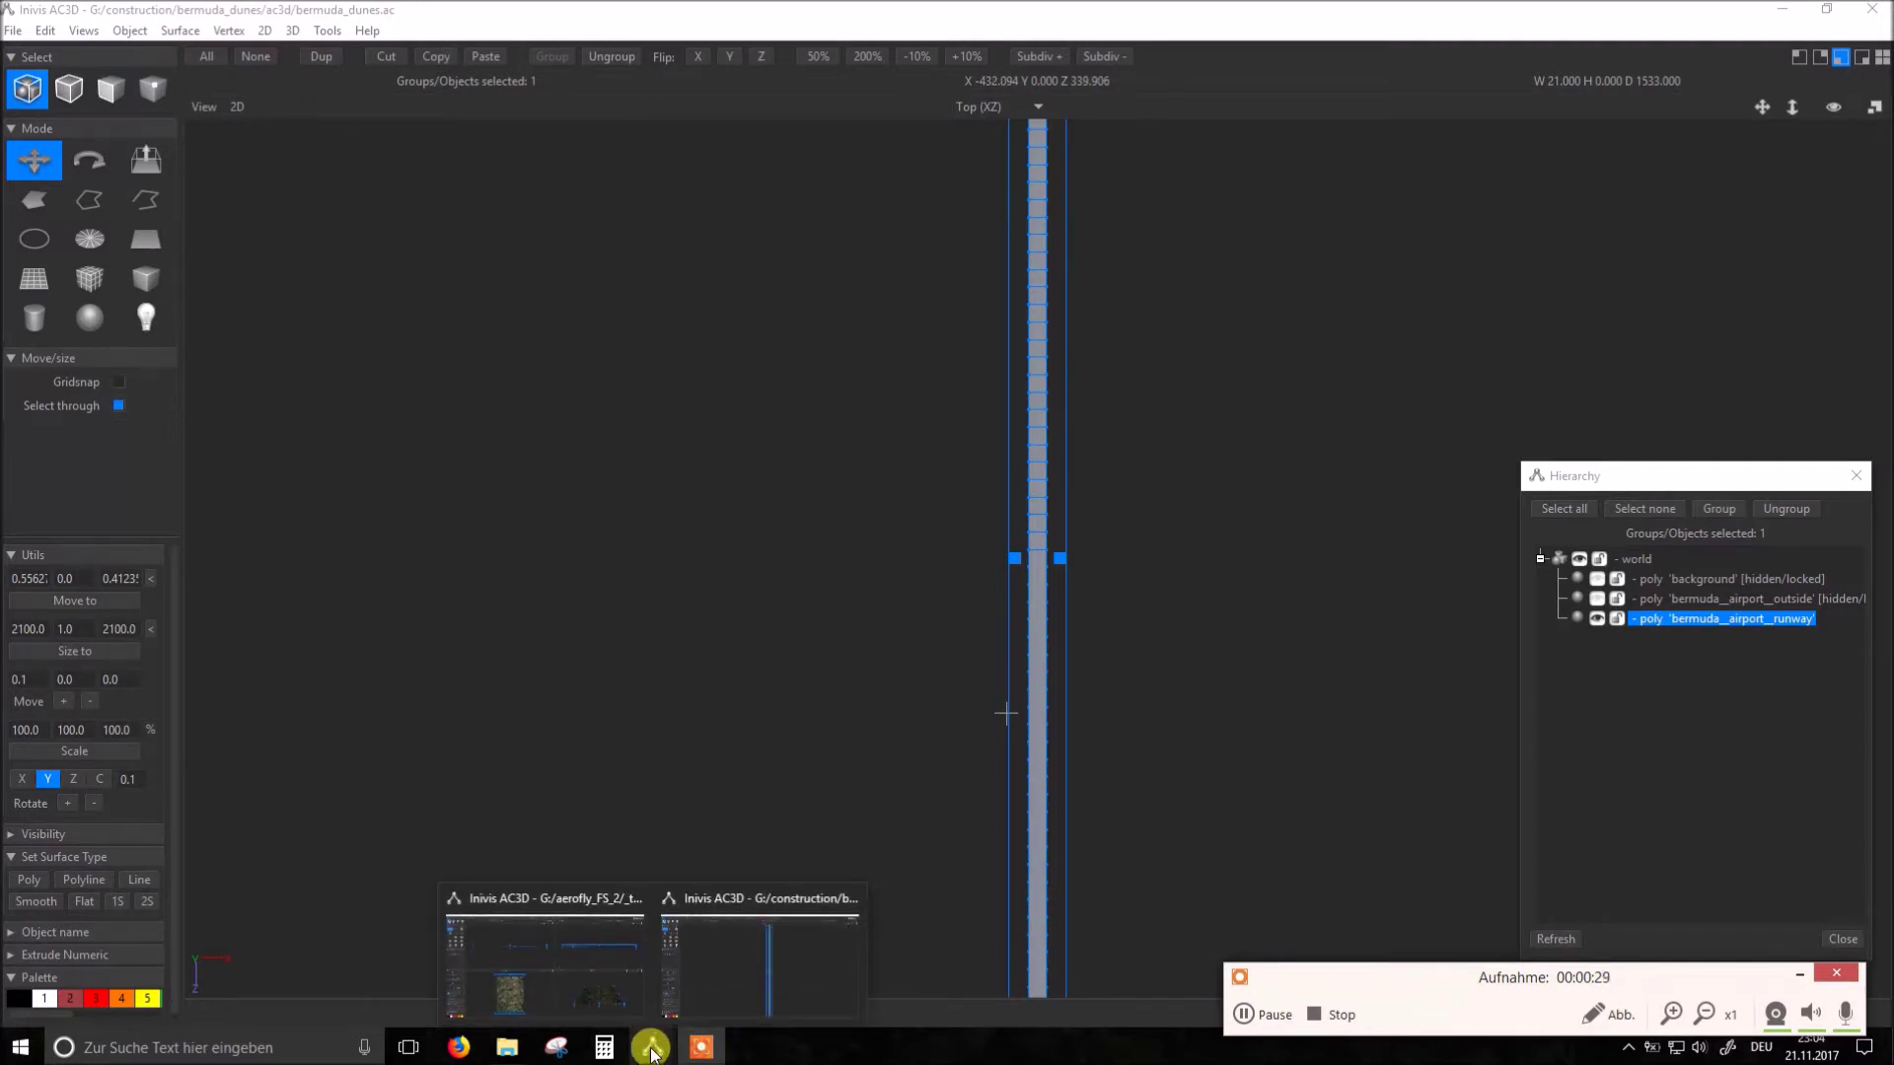
Step: Switch to the aerofly_FS_2 kdwh.ac window in AC3D
click(613, 988)
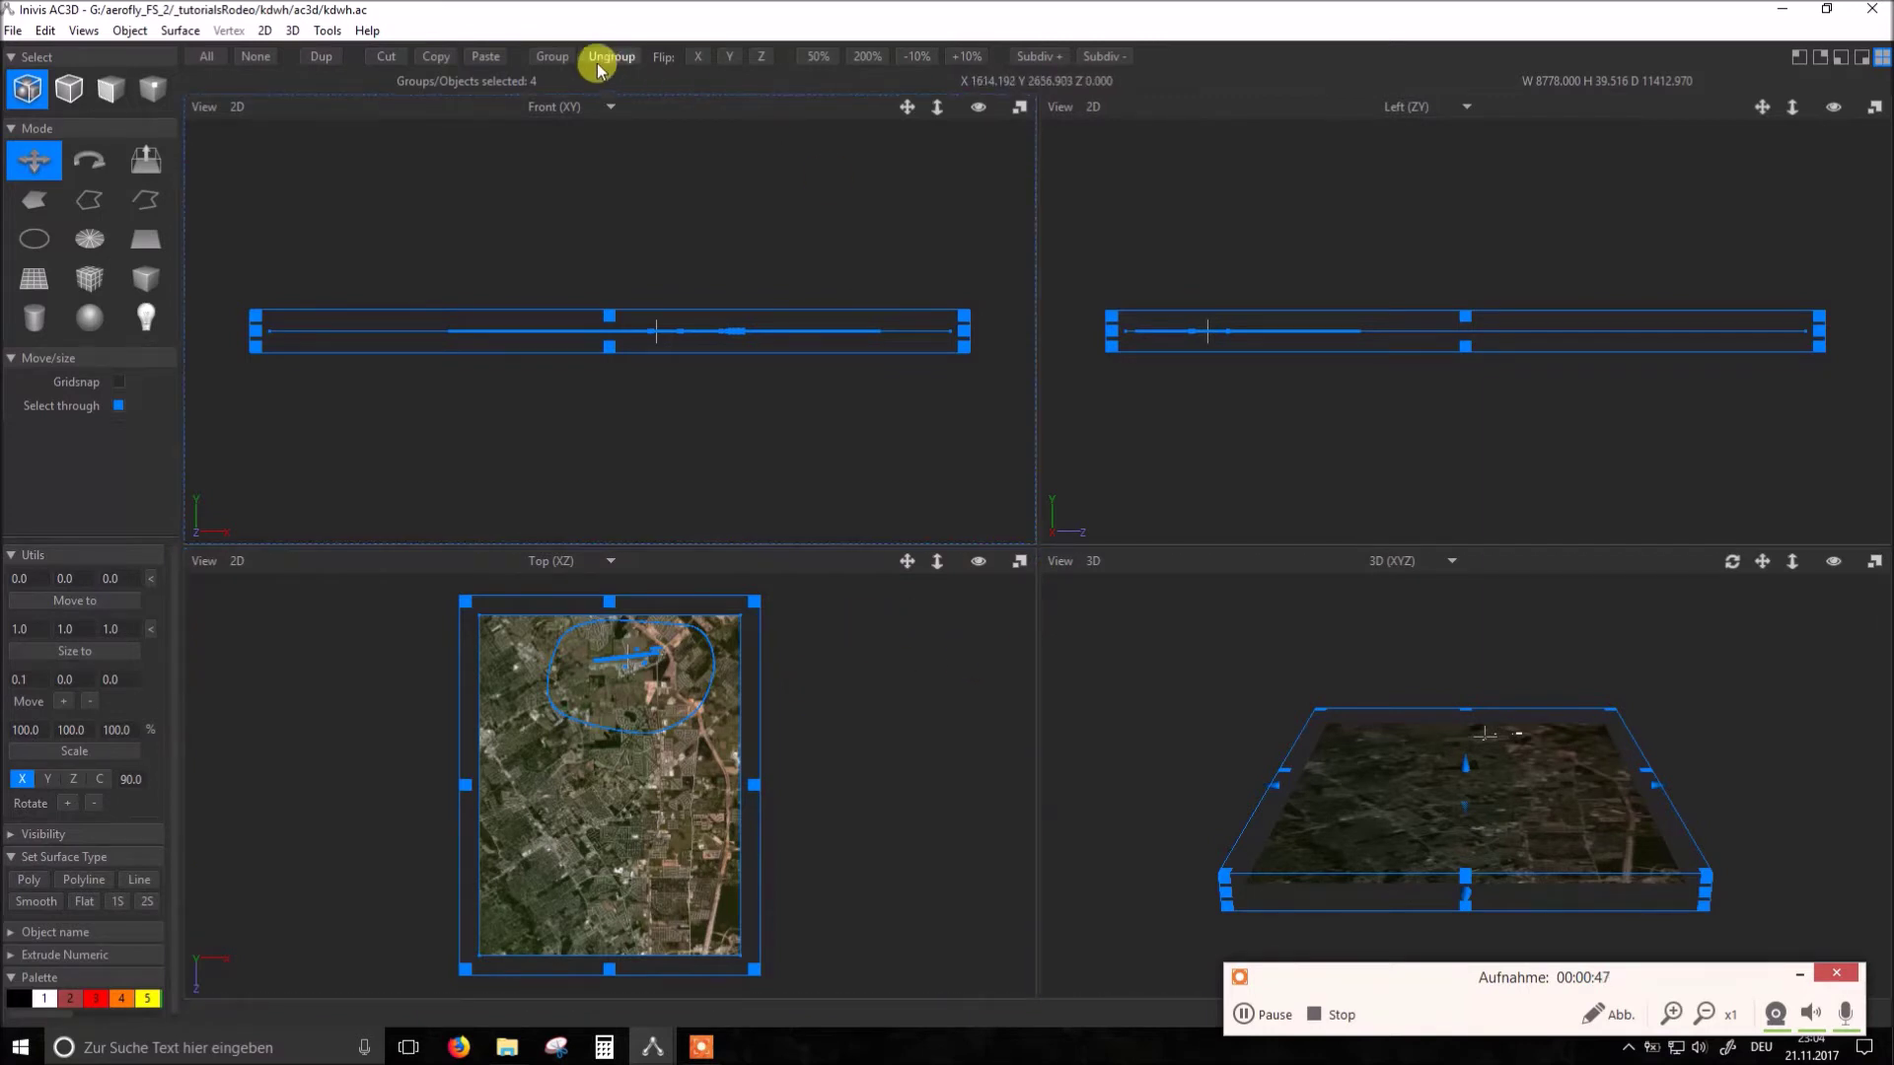
Step: In the Hierarchy, delete the kdwh_obj and kdwh_rwy groups and the reference image poly
click(327, 29)
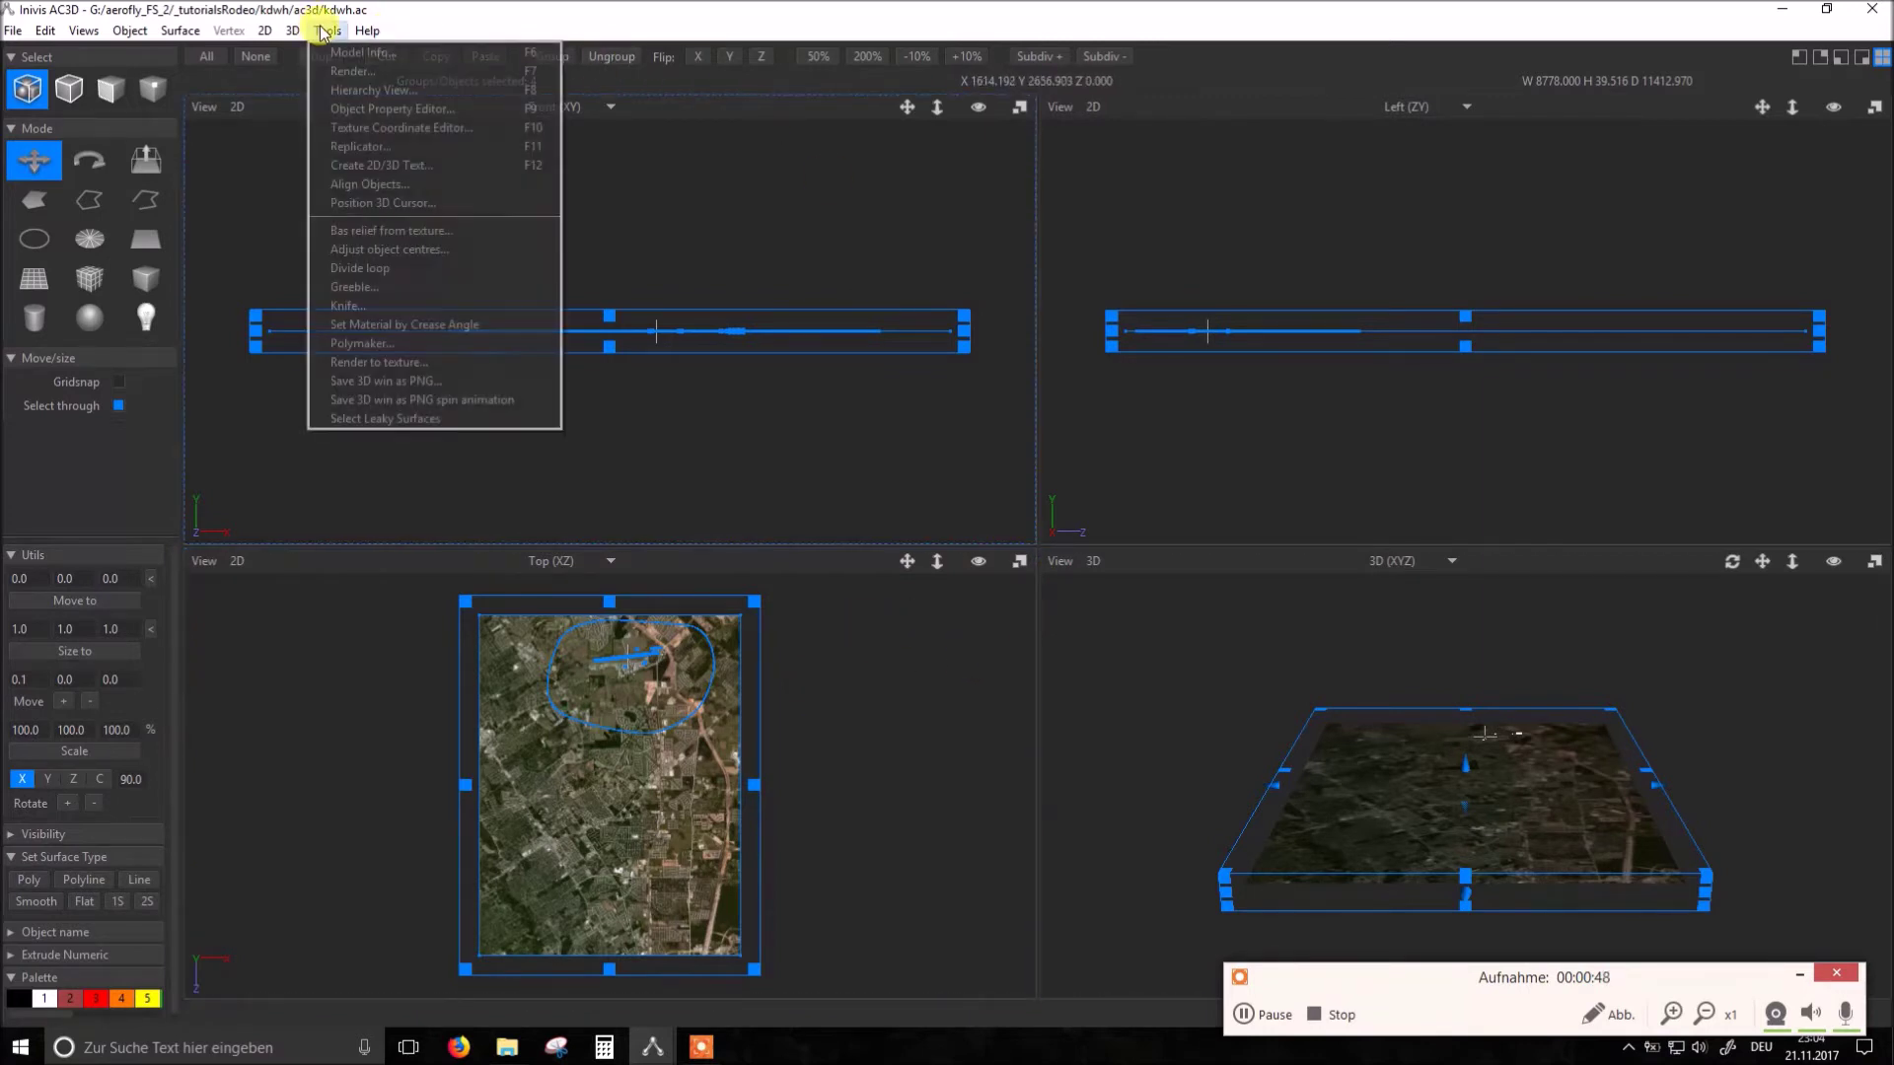
click(388, 90)
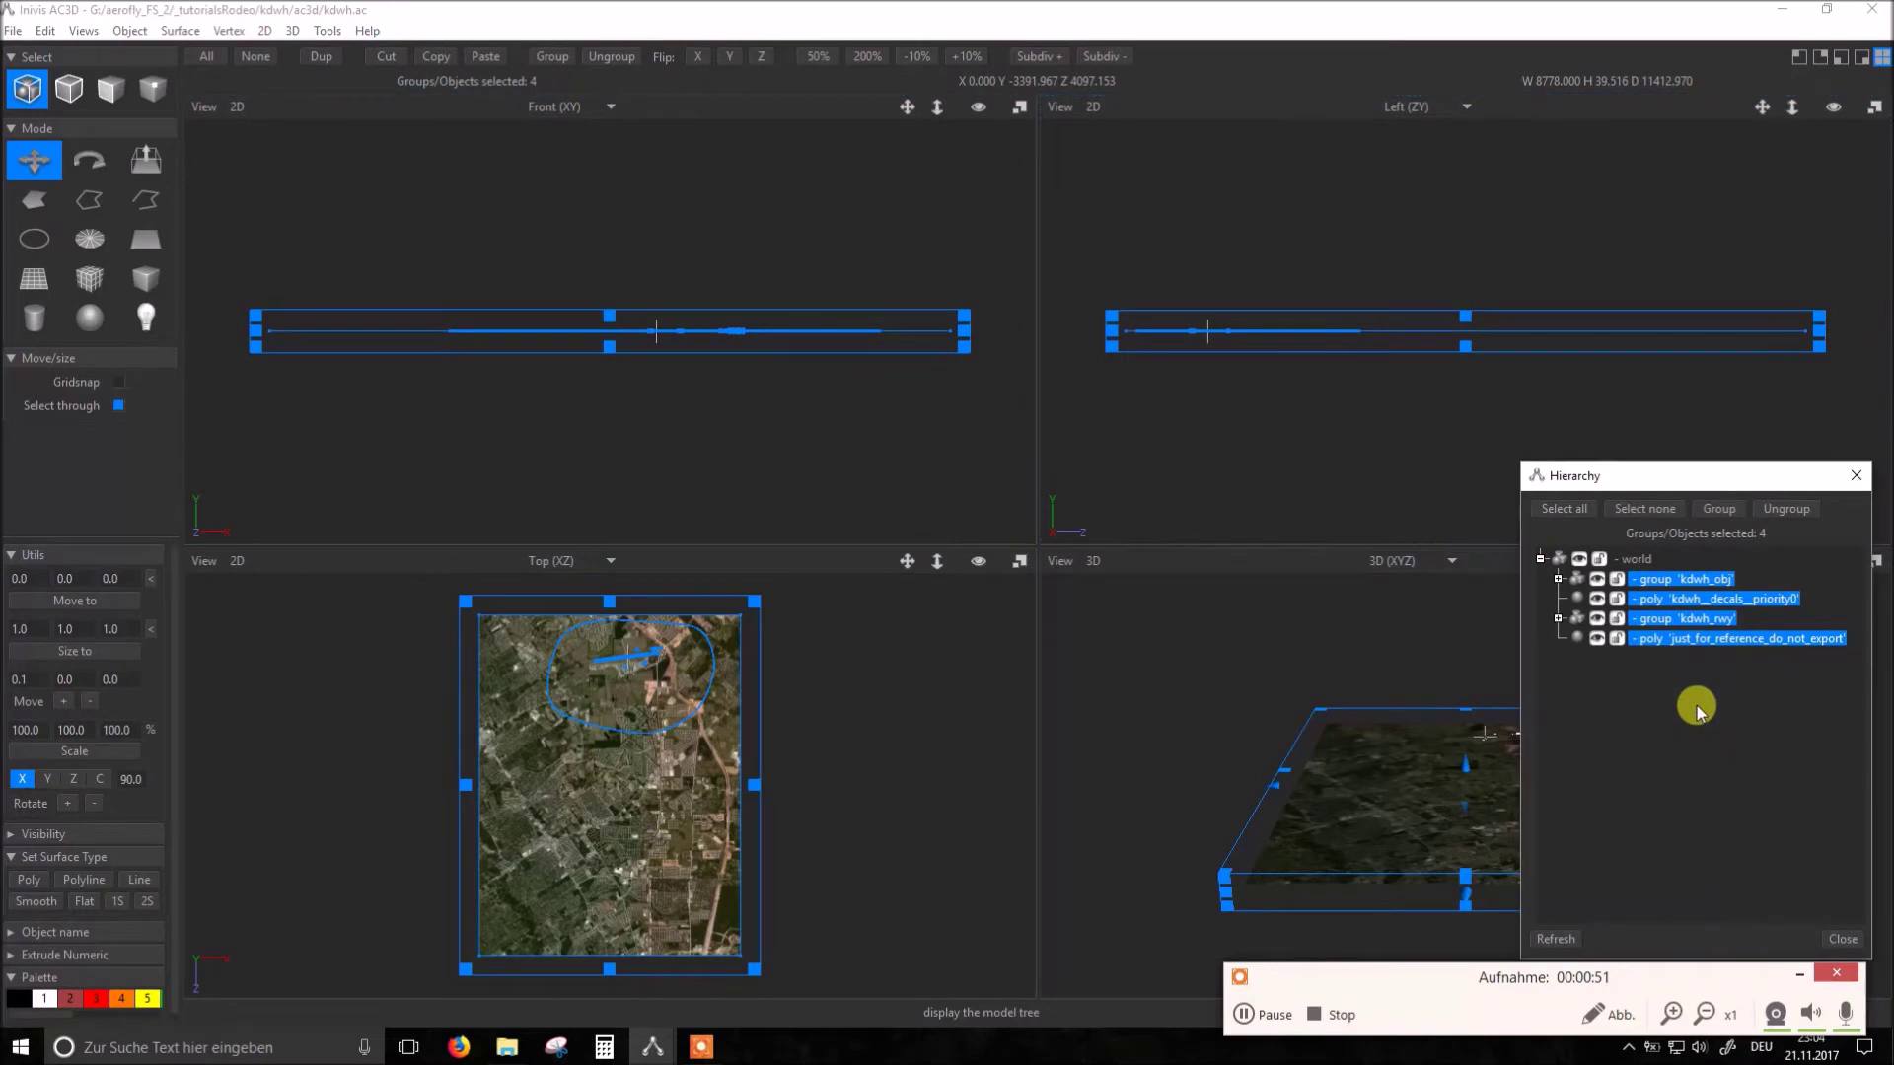
click(1647, 511)
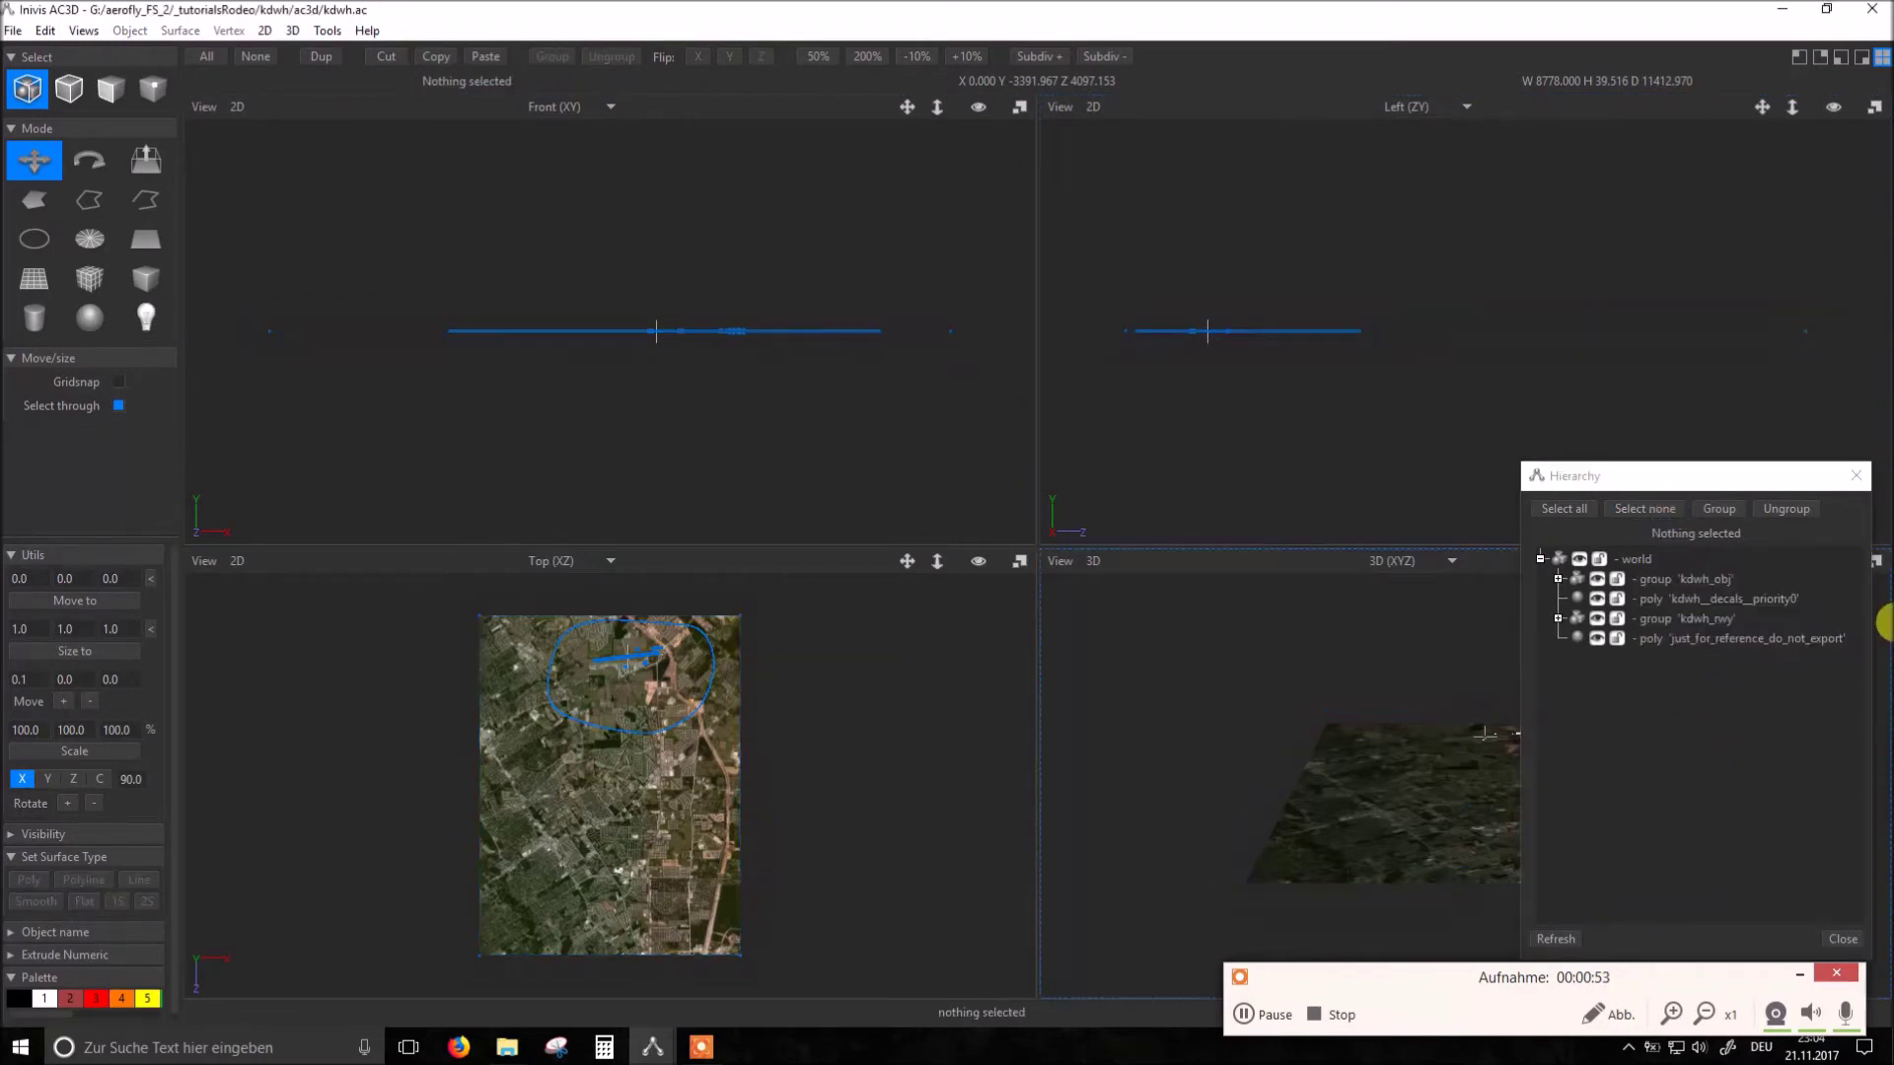
click(1696, 602)
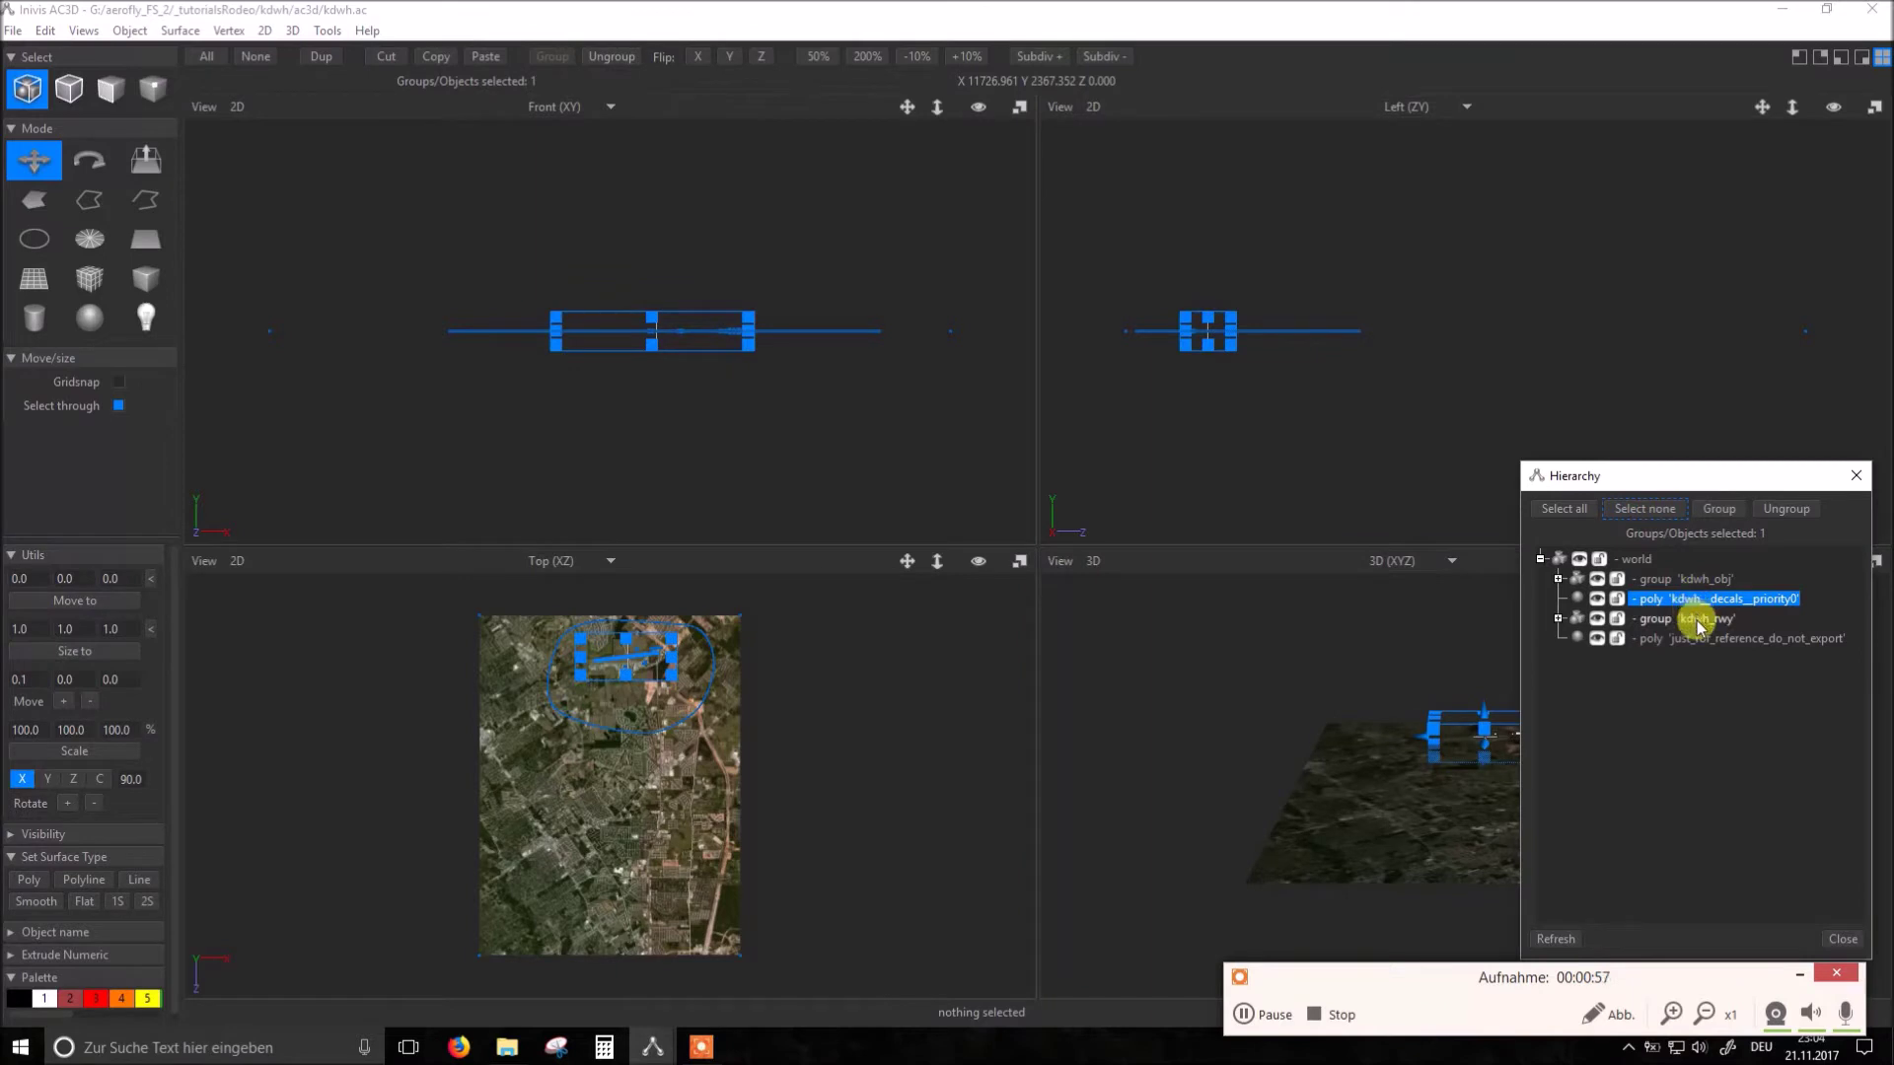
ctrl+click(1686, 581)
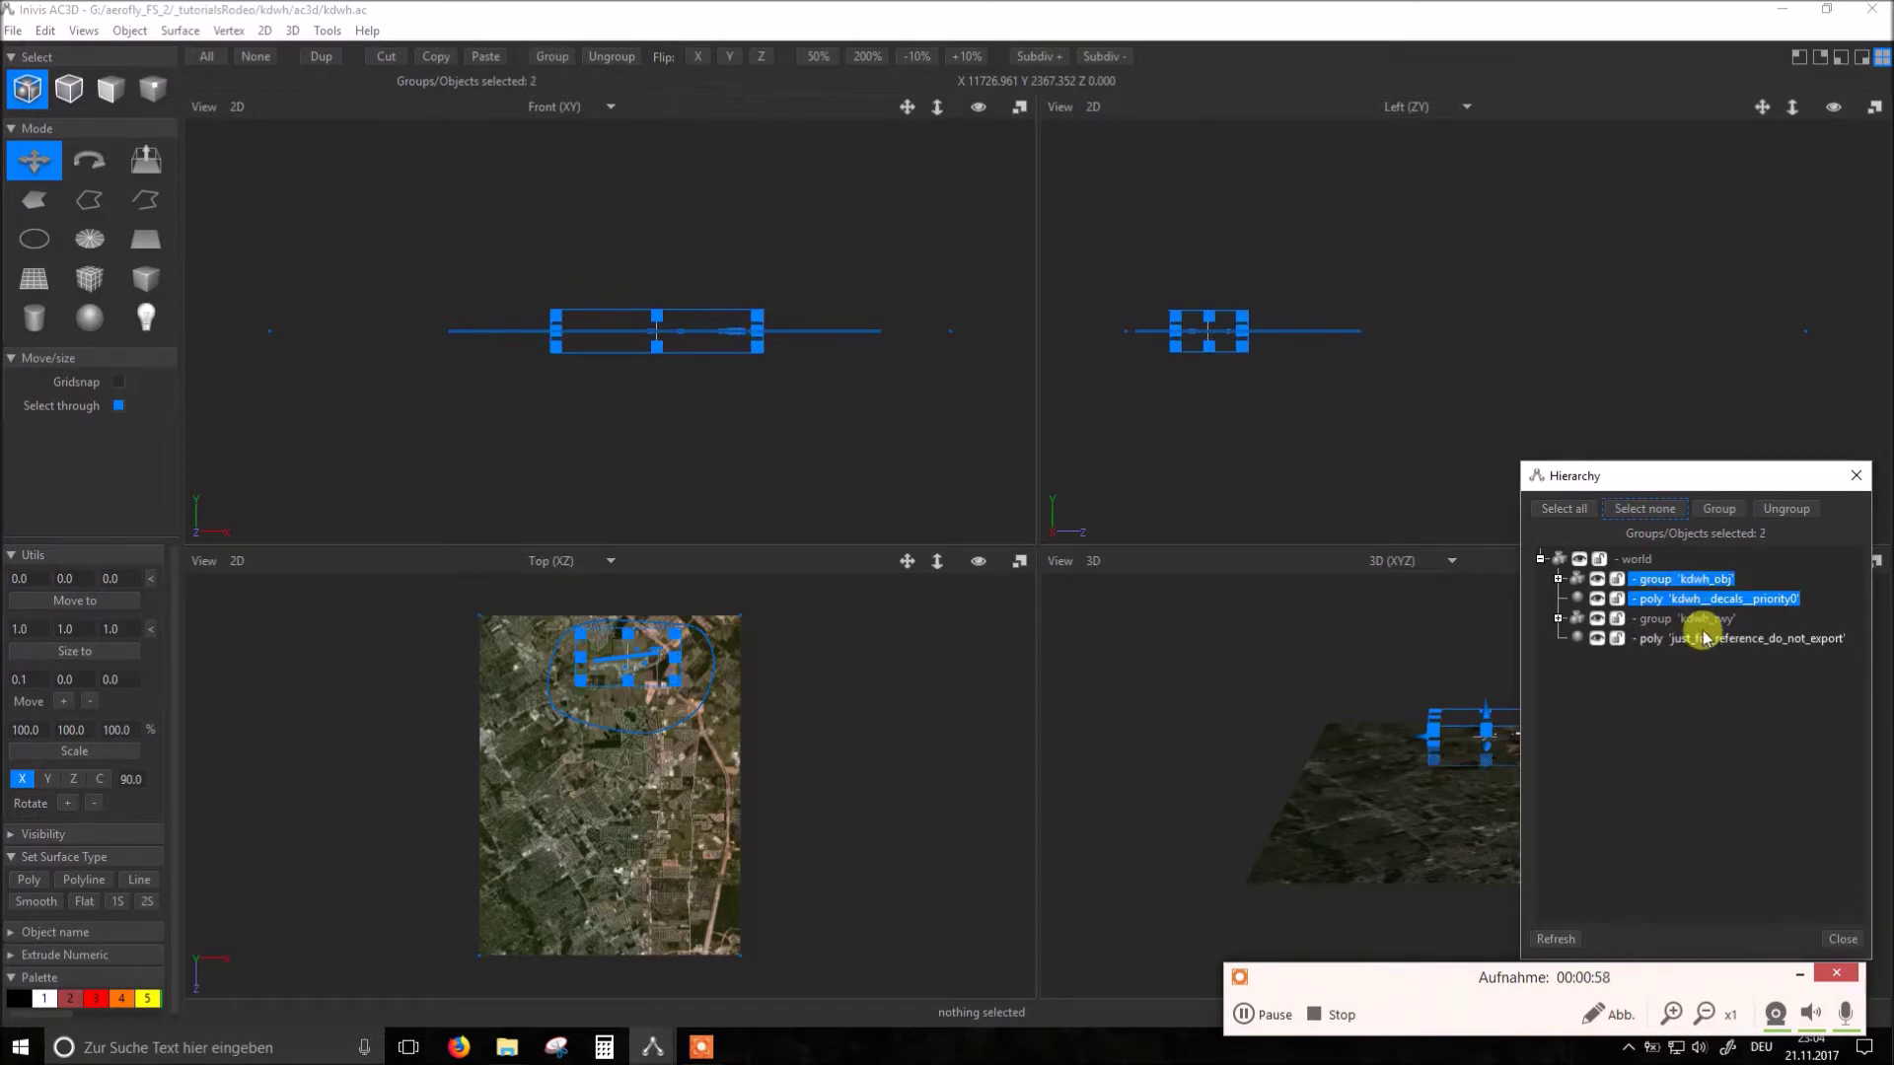
click(1643, 510)
click(1301, 790)
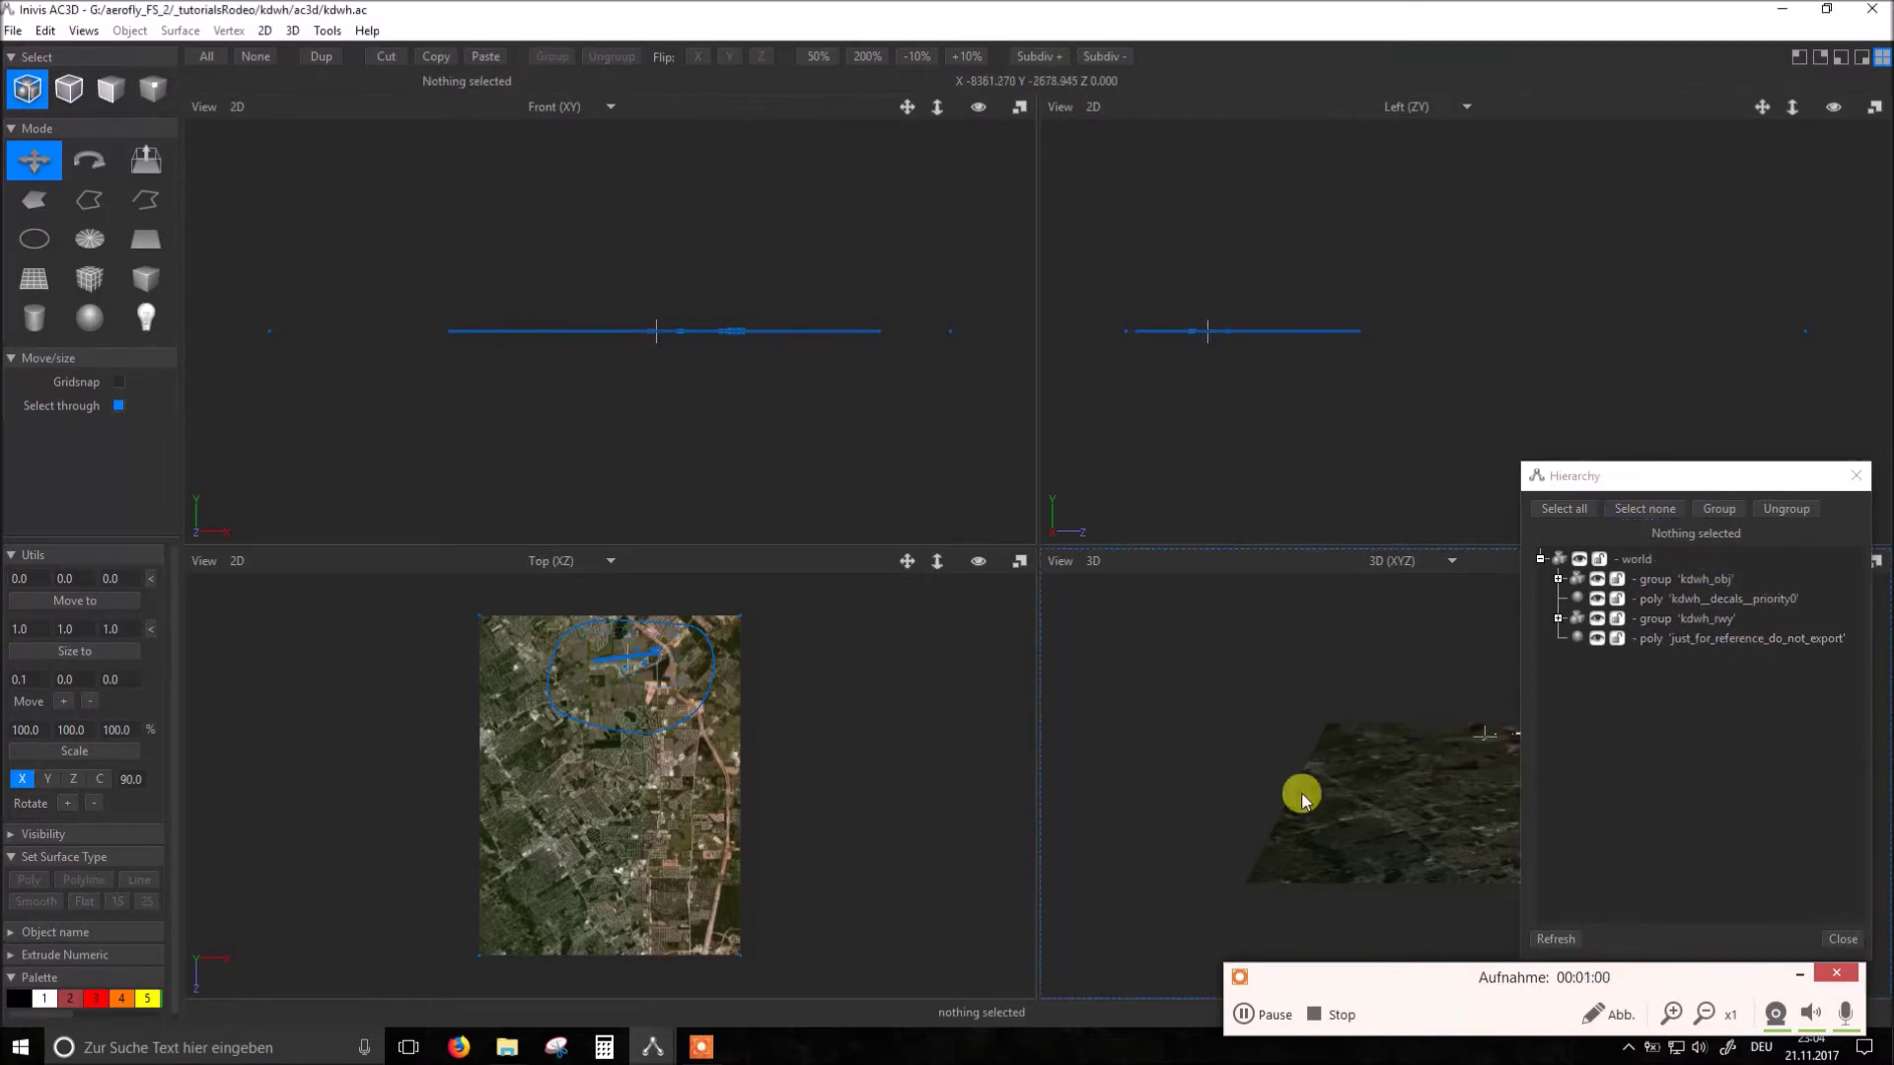
click(1691, 580)
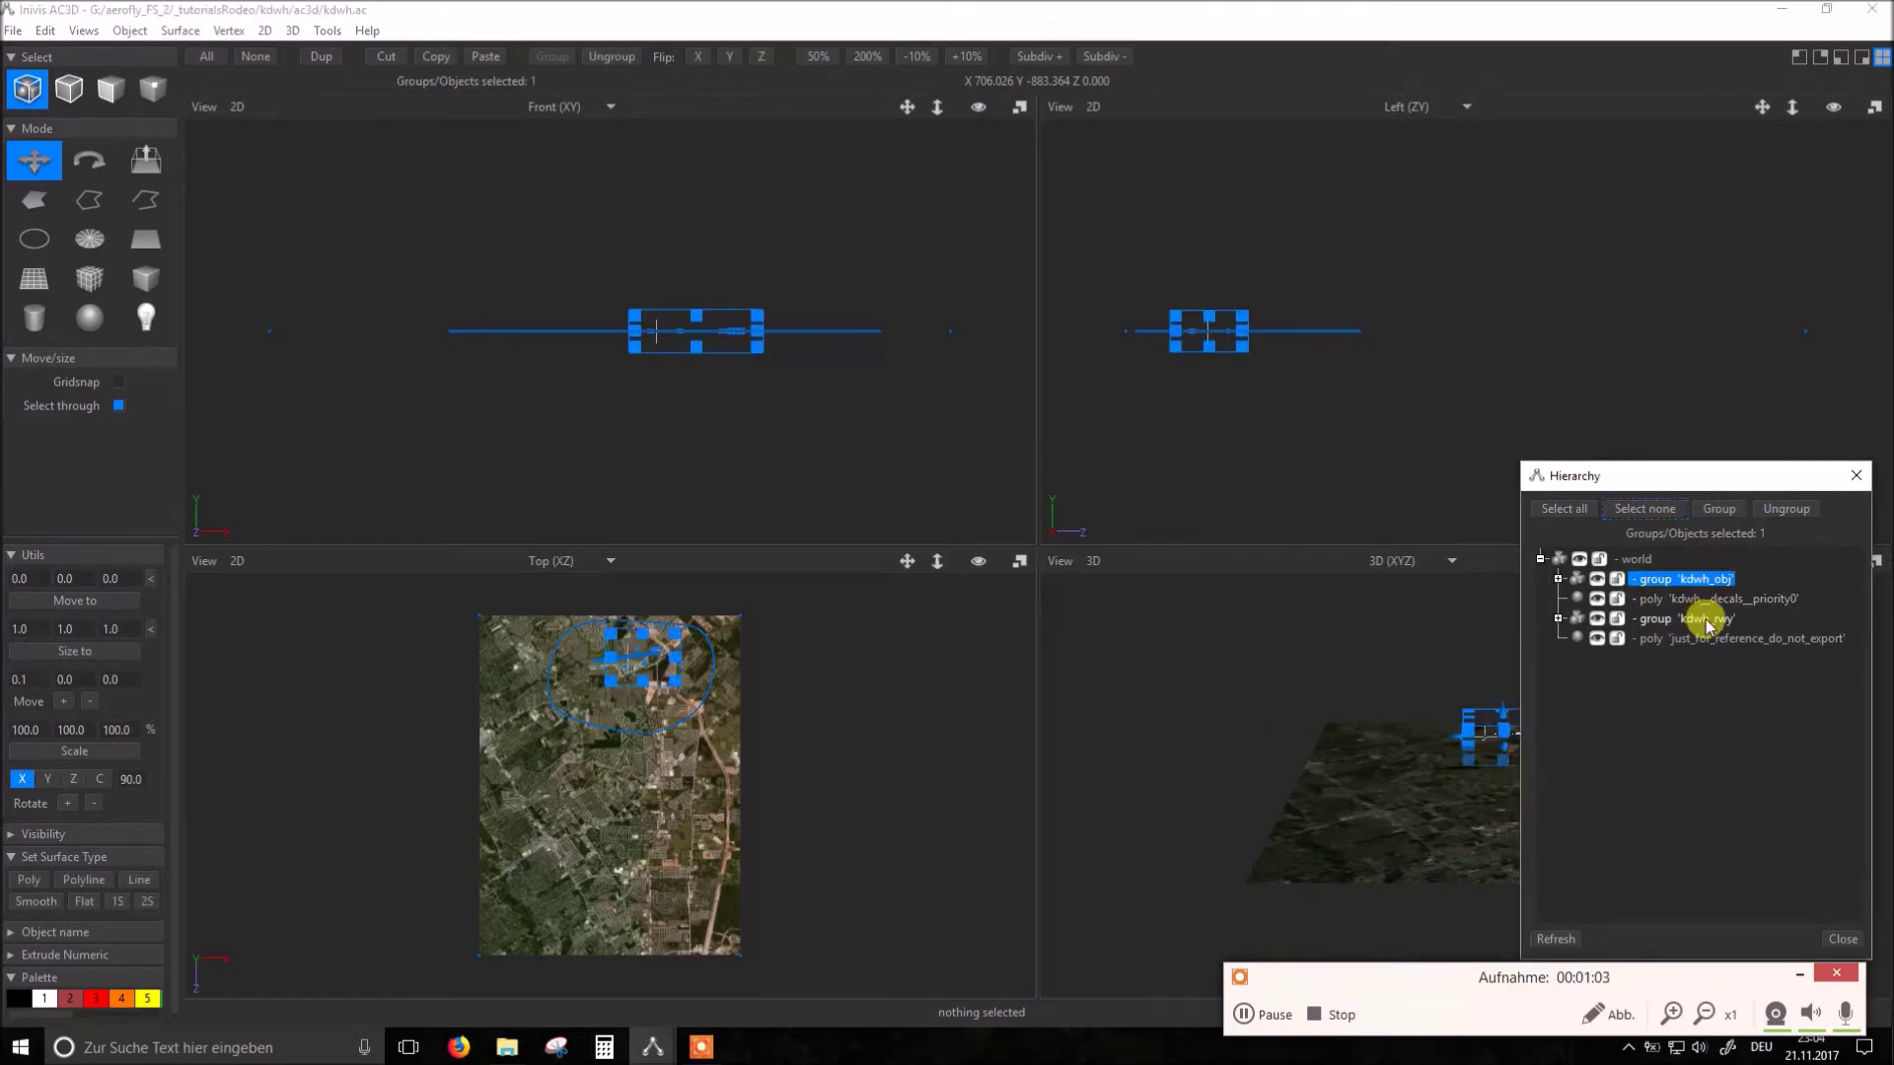
ctrl+click(1703, 618)
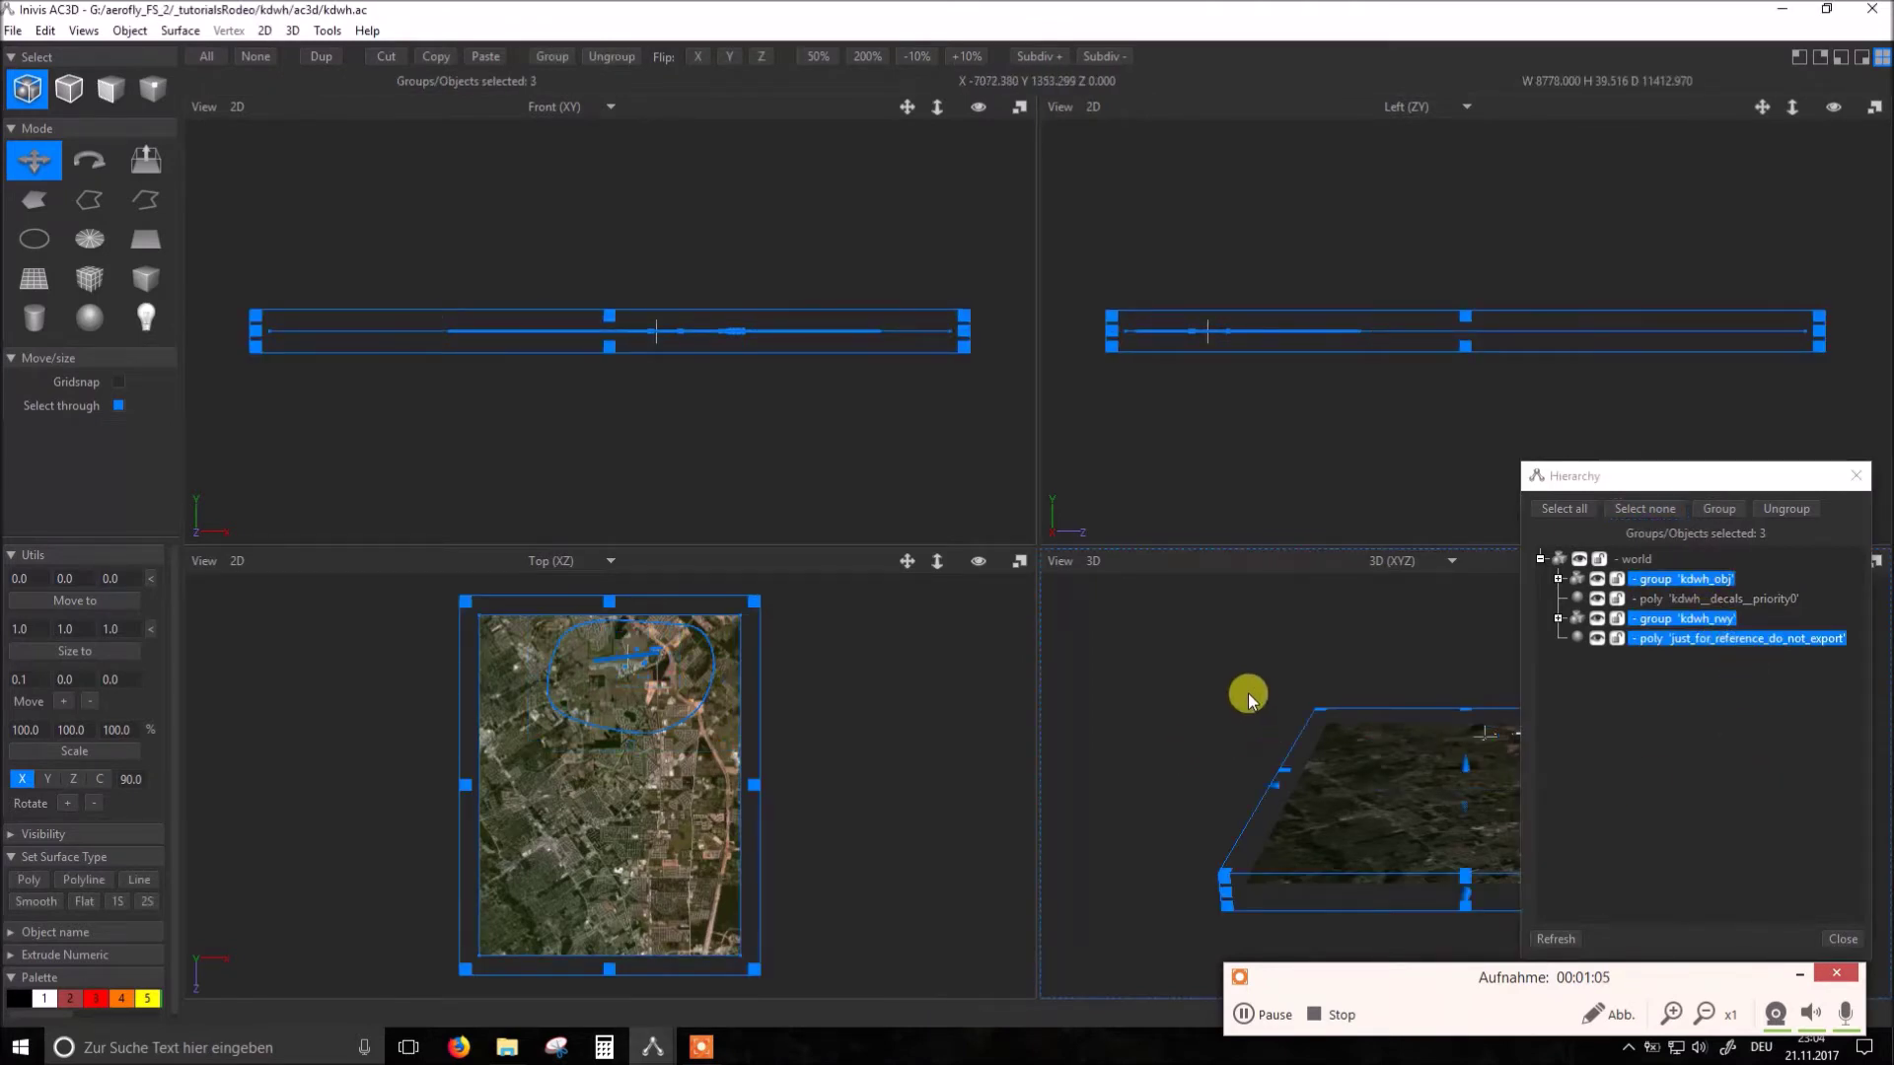
key(Delete)
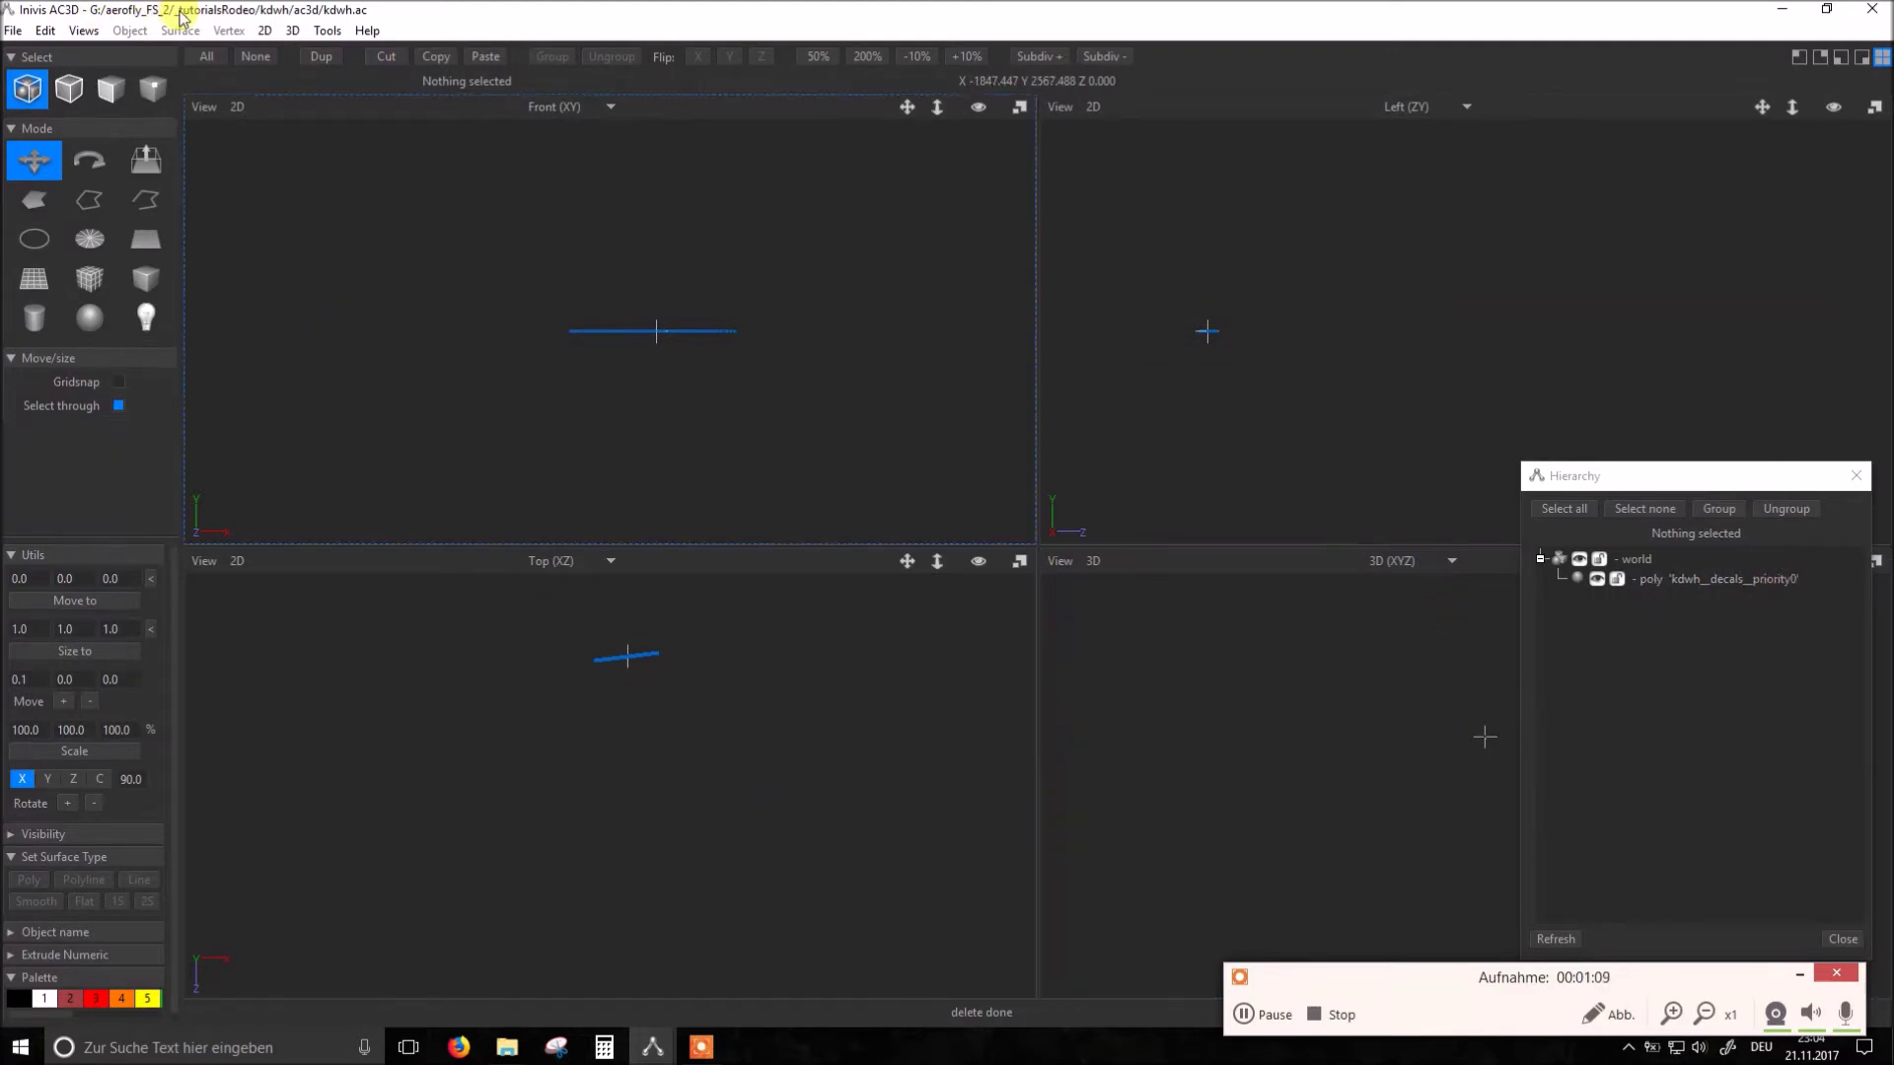
click(18, 33)
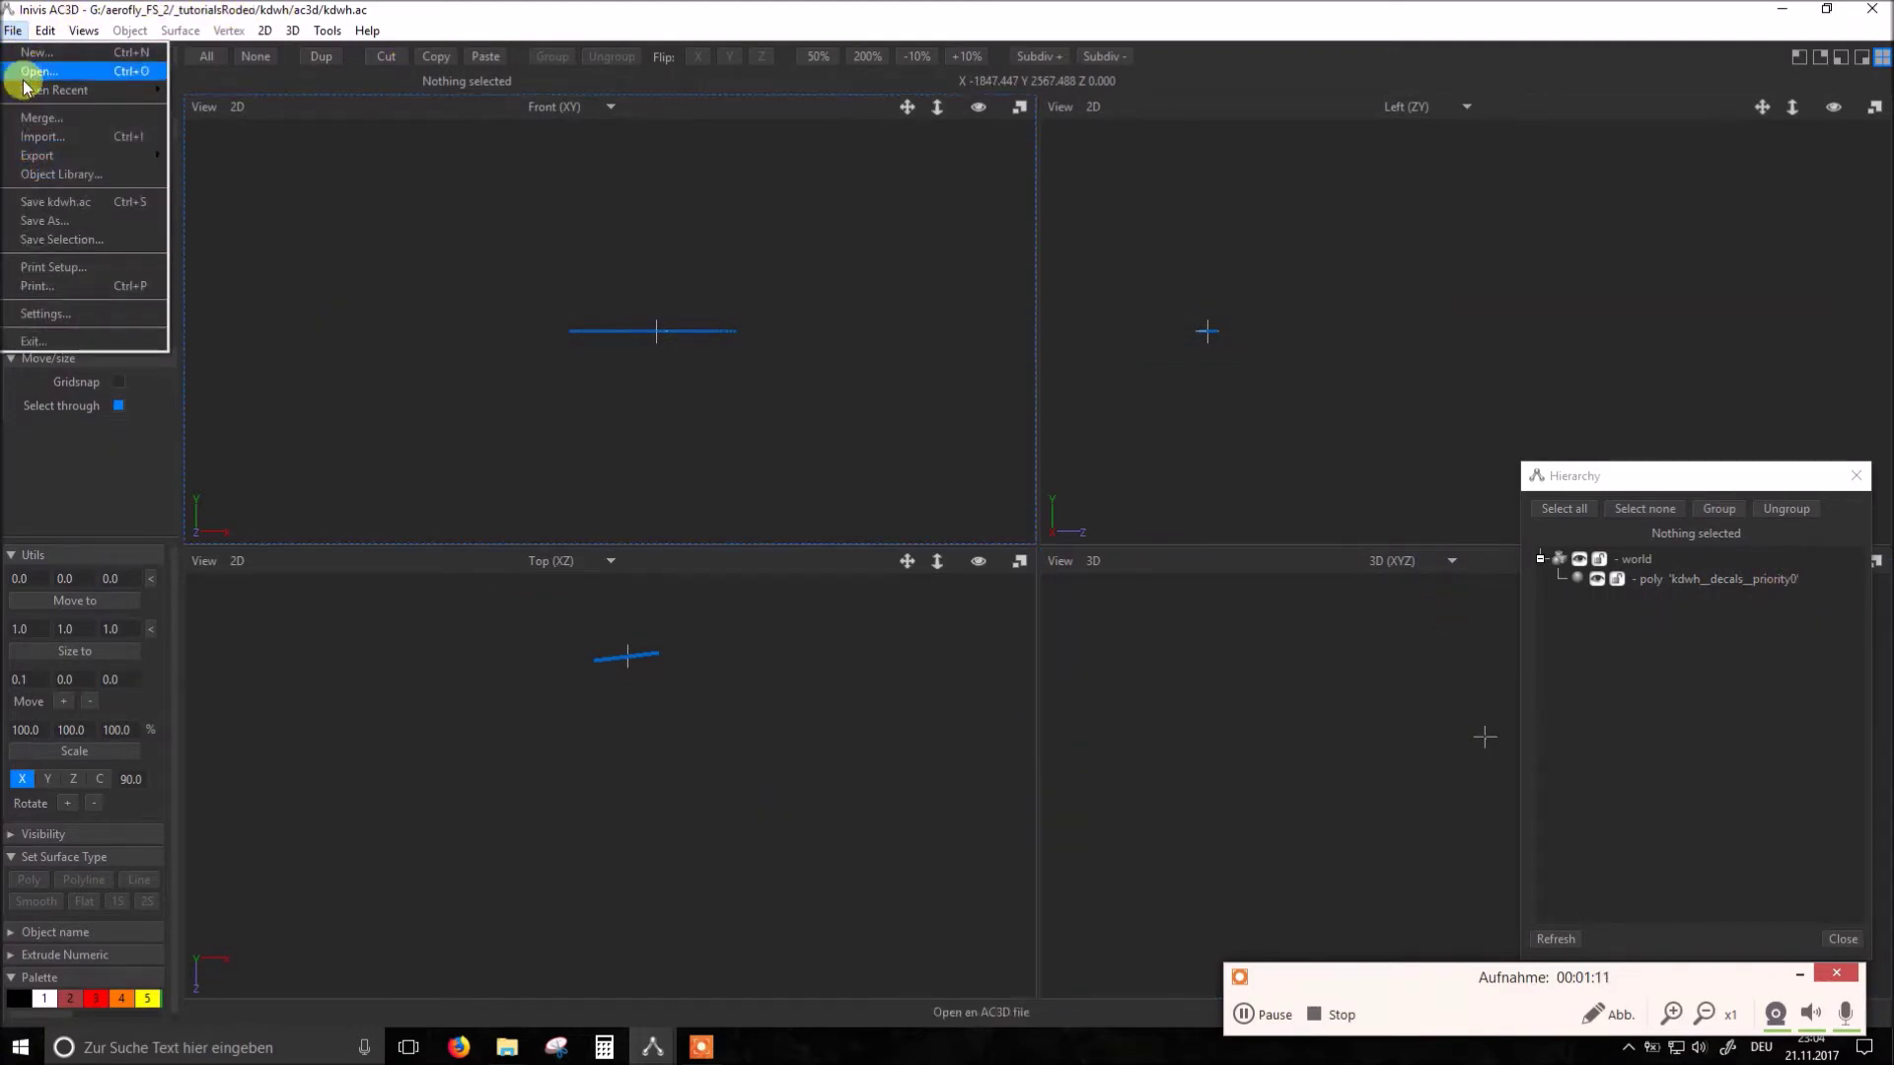
Step: Save the decals-only model as template_decals.ac in construction/bermuda_dunes/ac3d
click(47, 221)
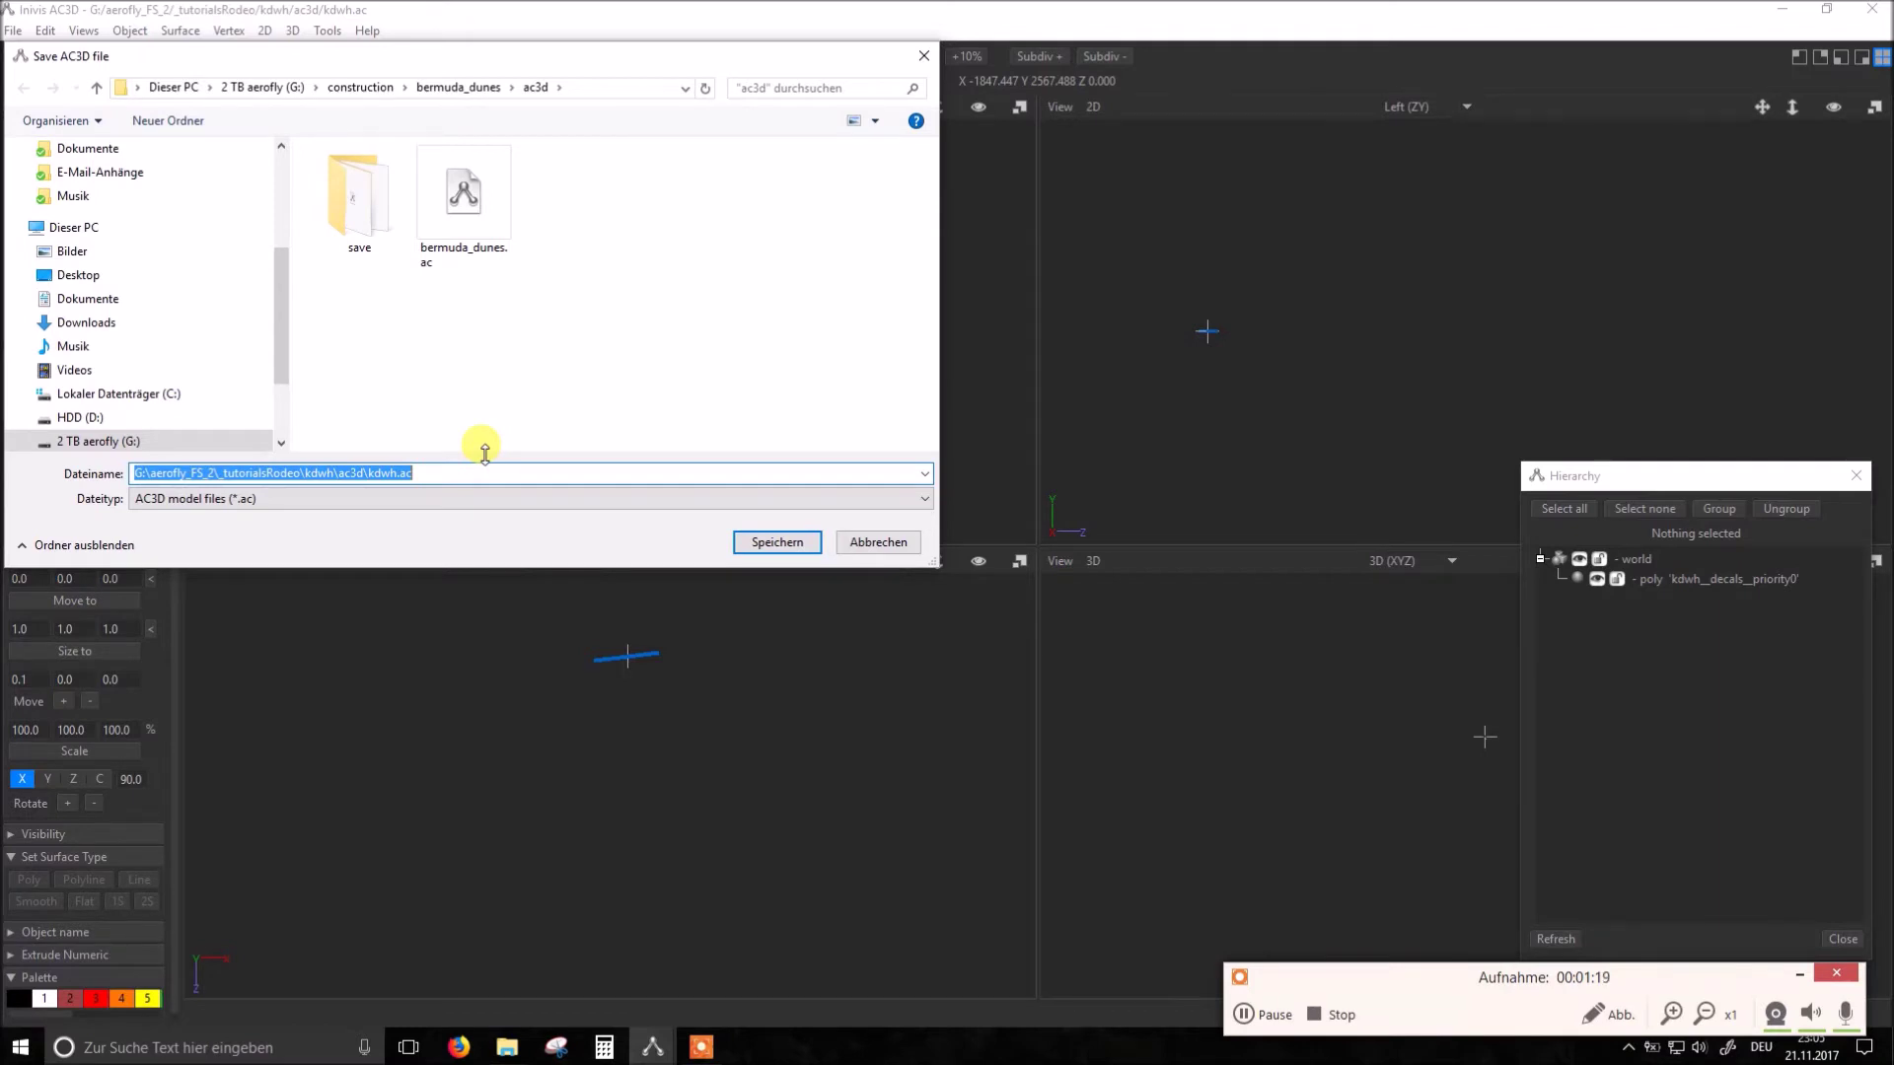
text(template_decals)
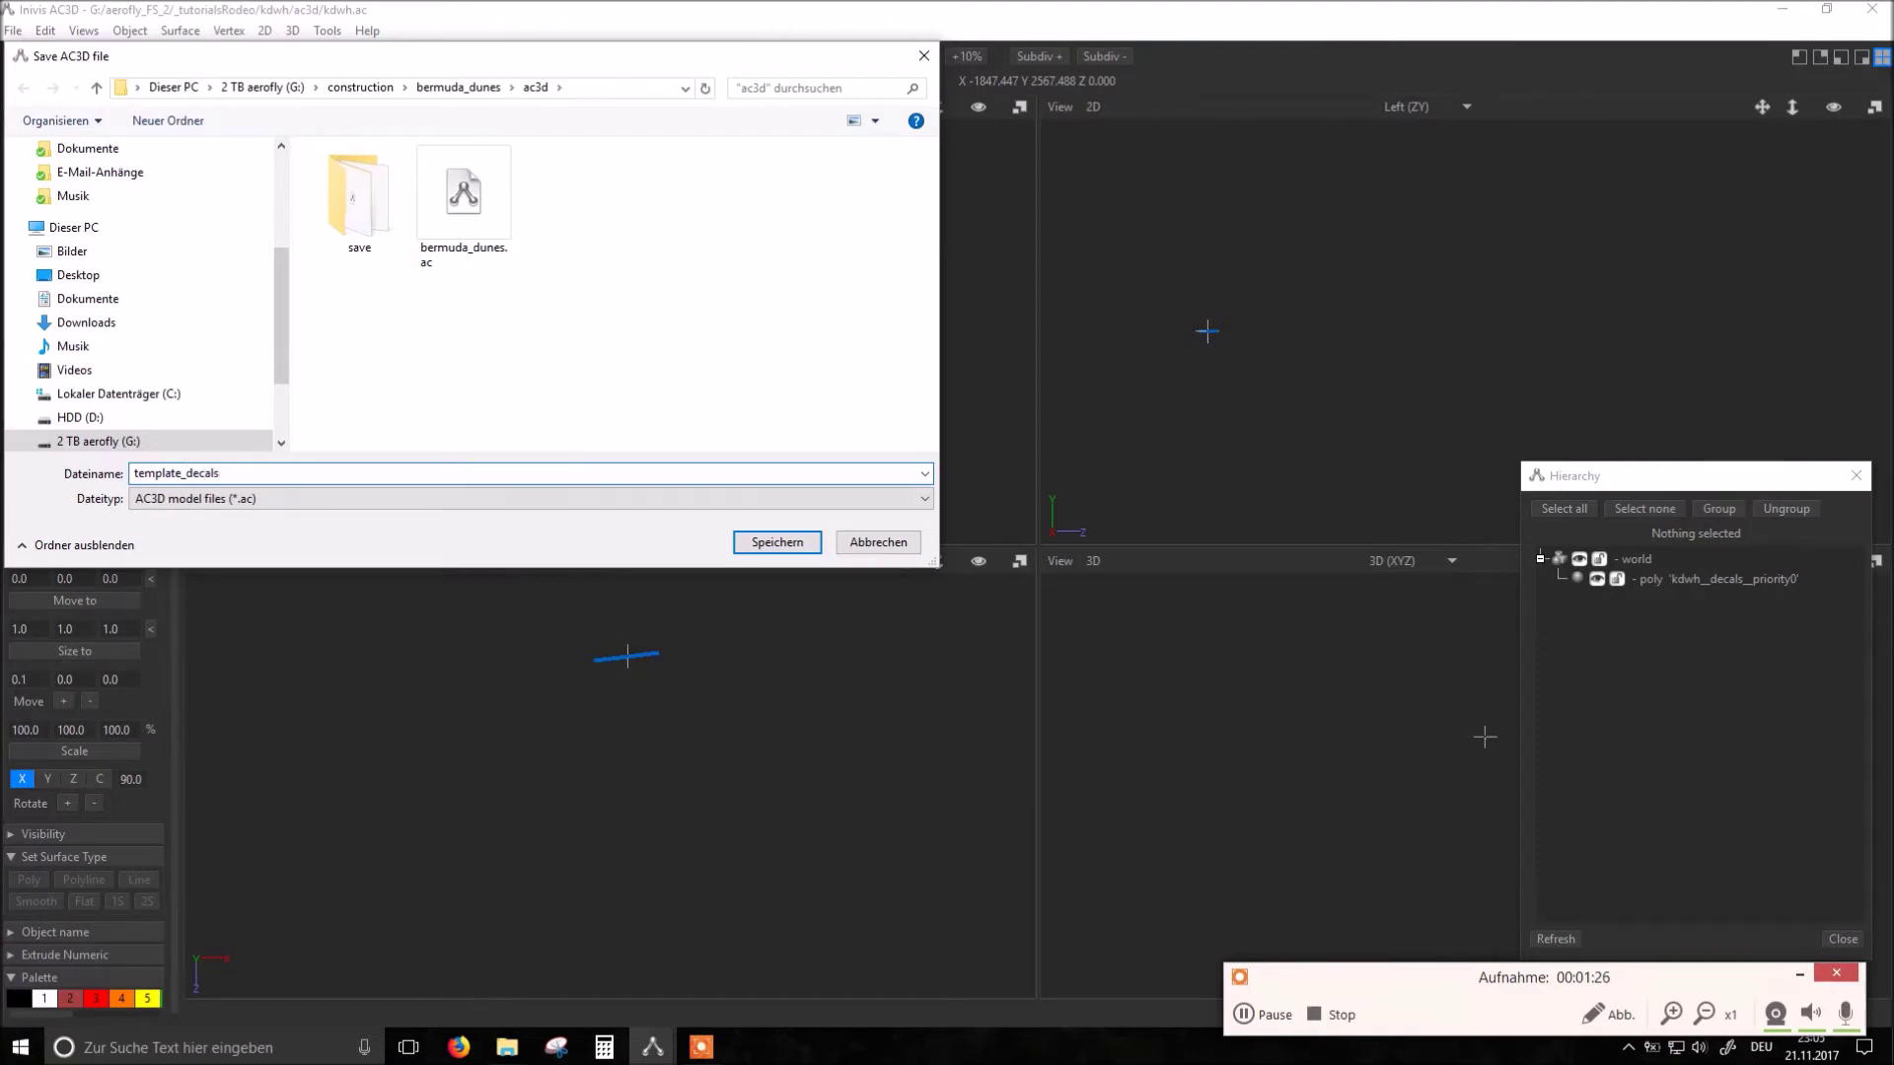
click(797, 545)
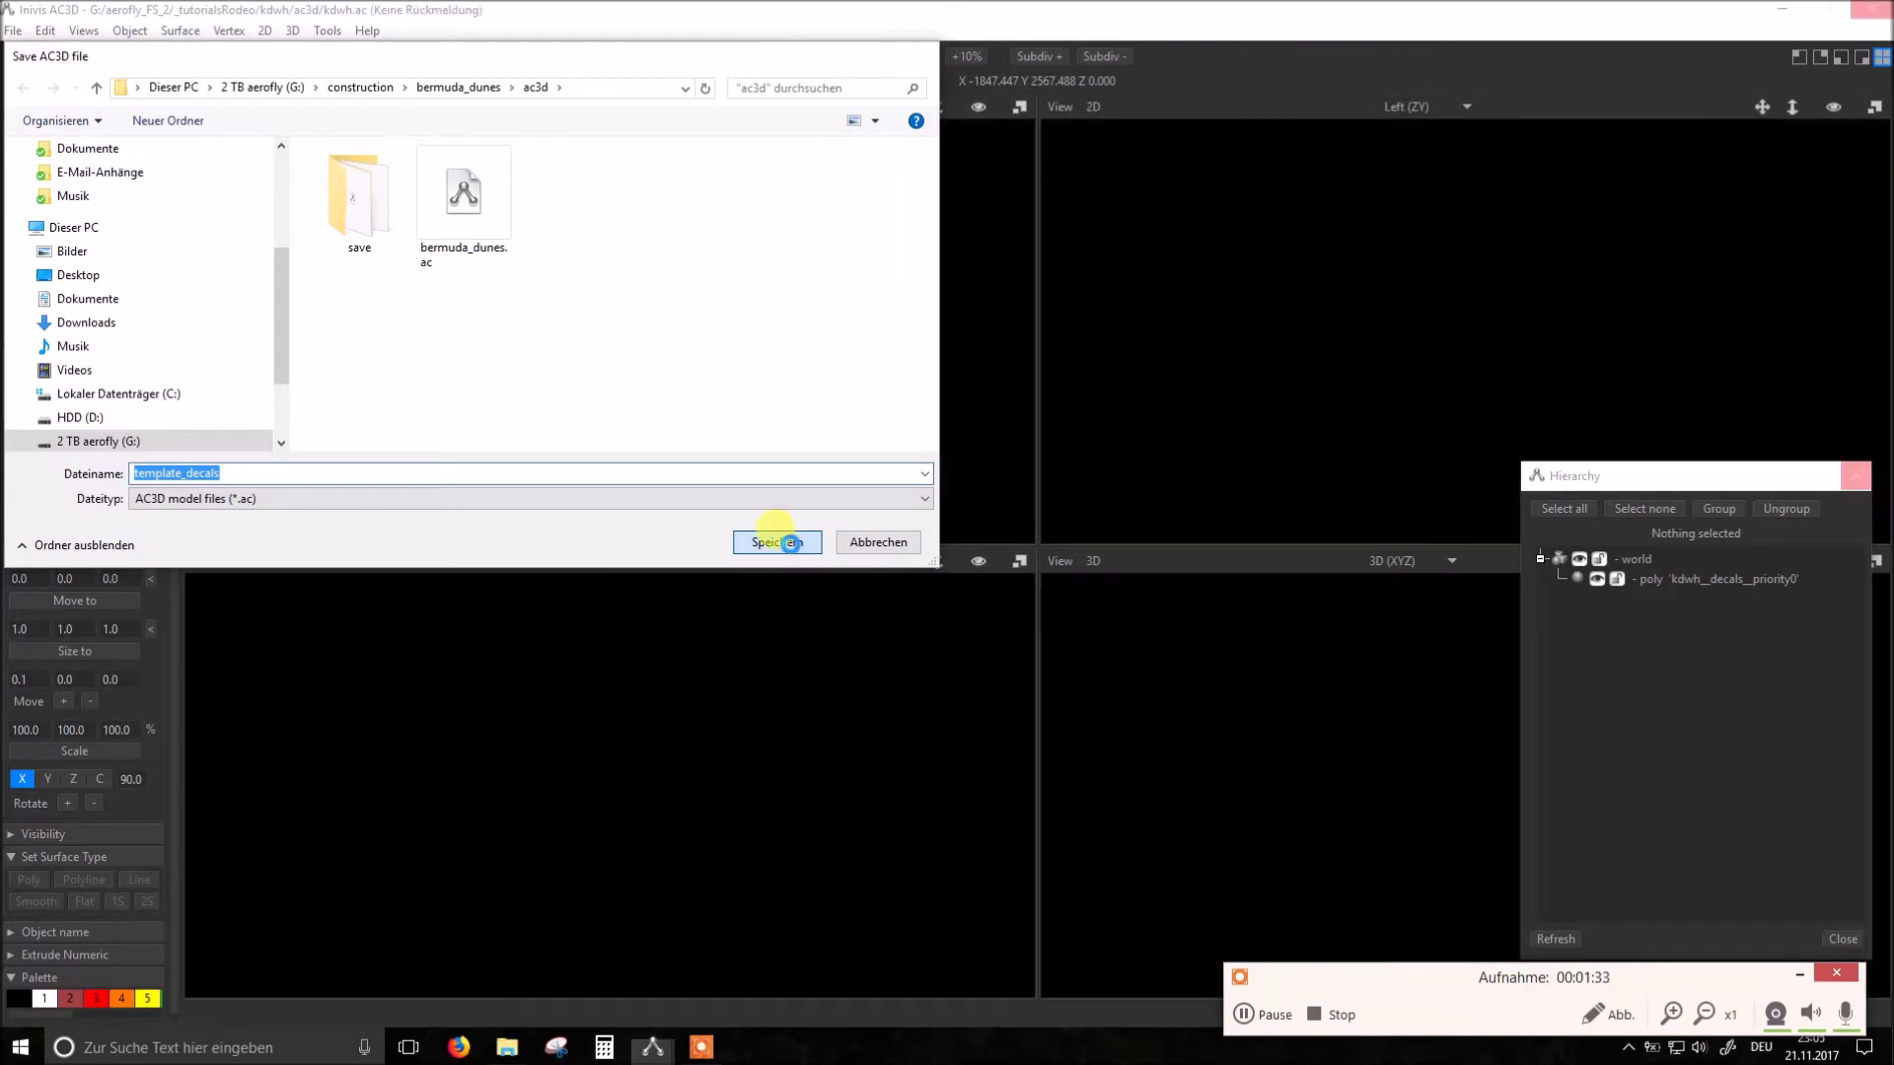
click(791, 548)
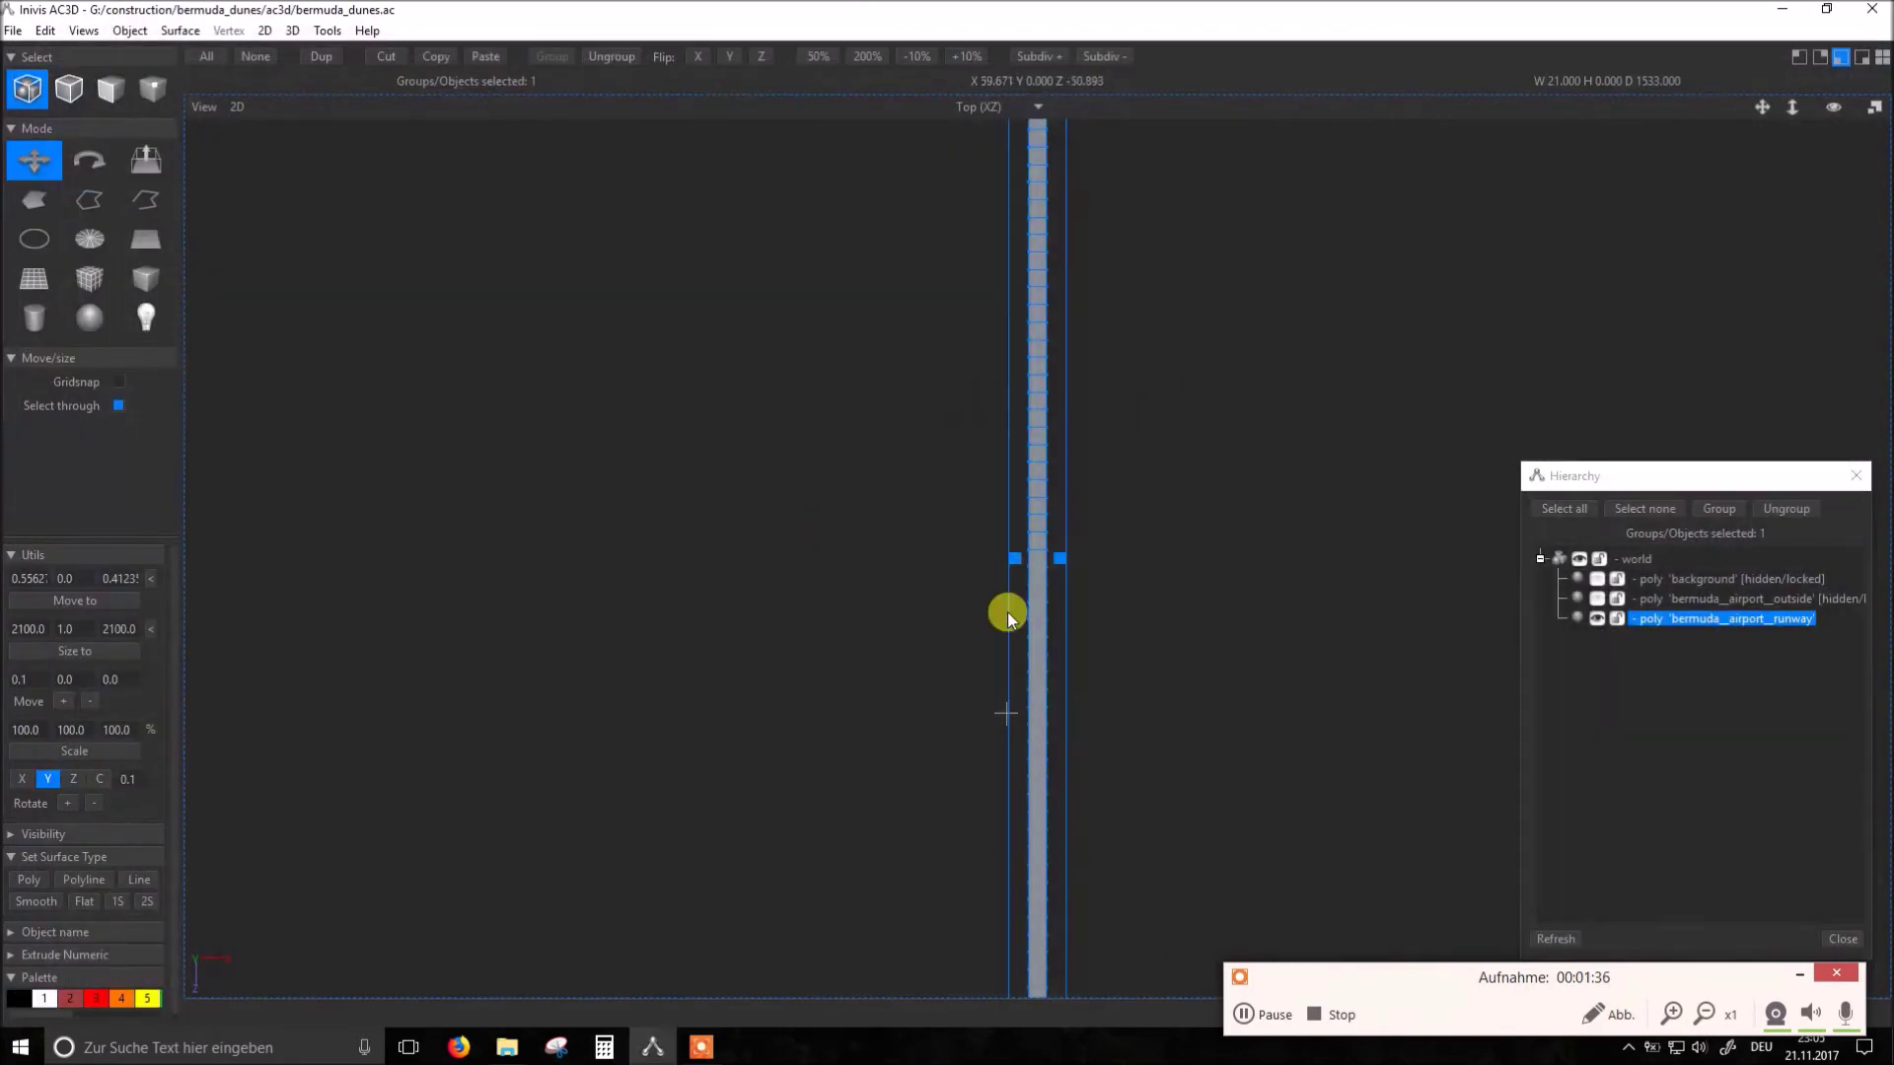
scroll(998, 600, down, 1)
scroll(987, 586, down, 2)
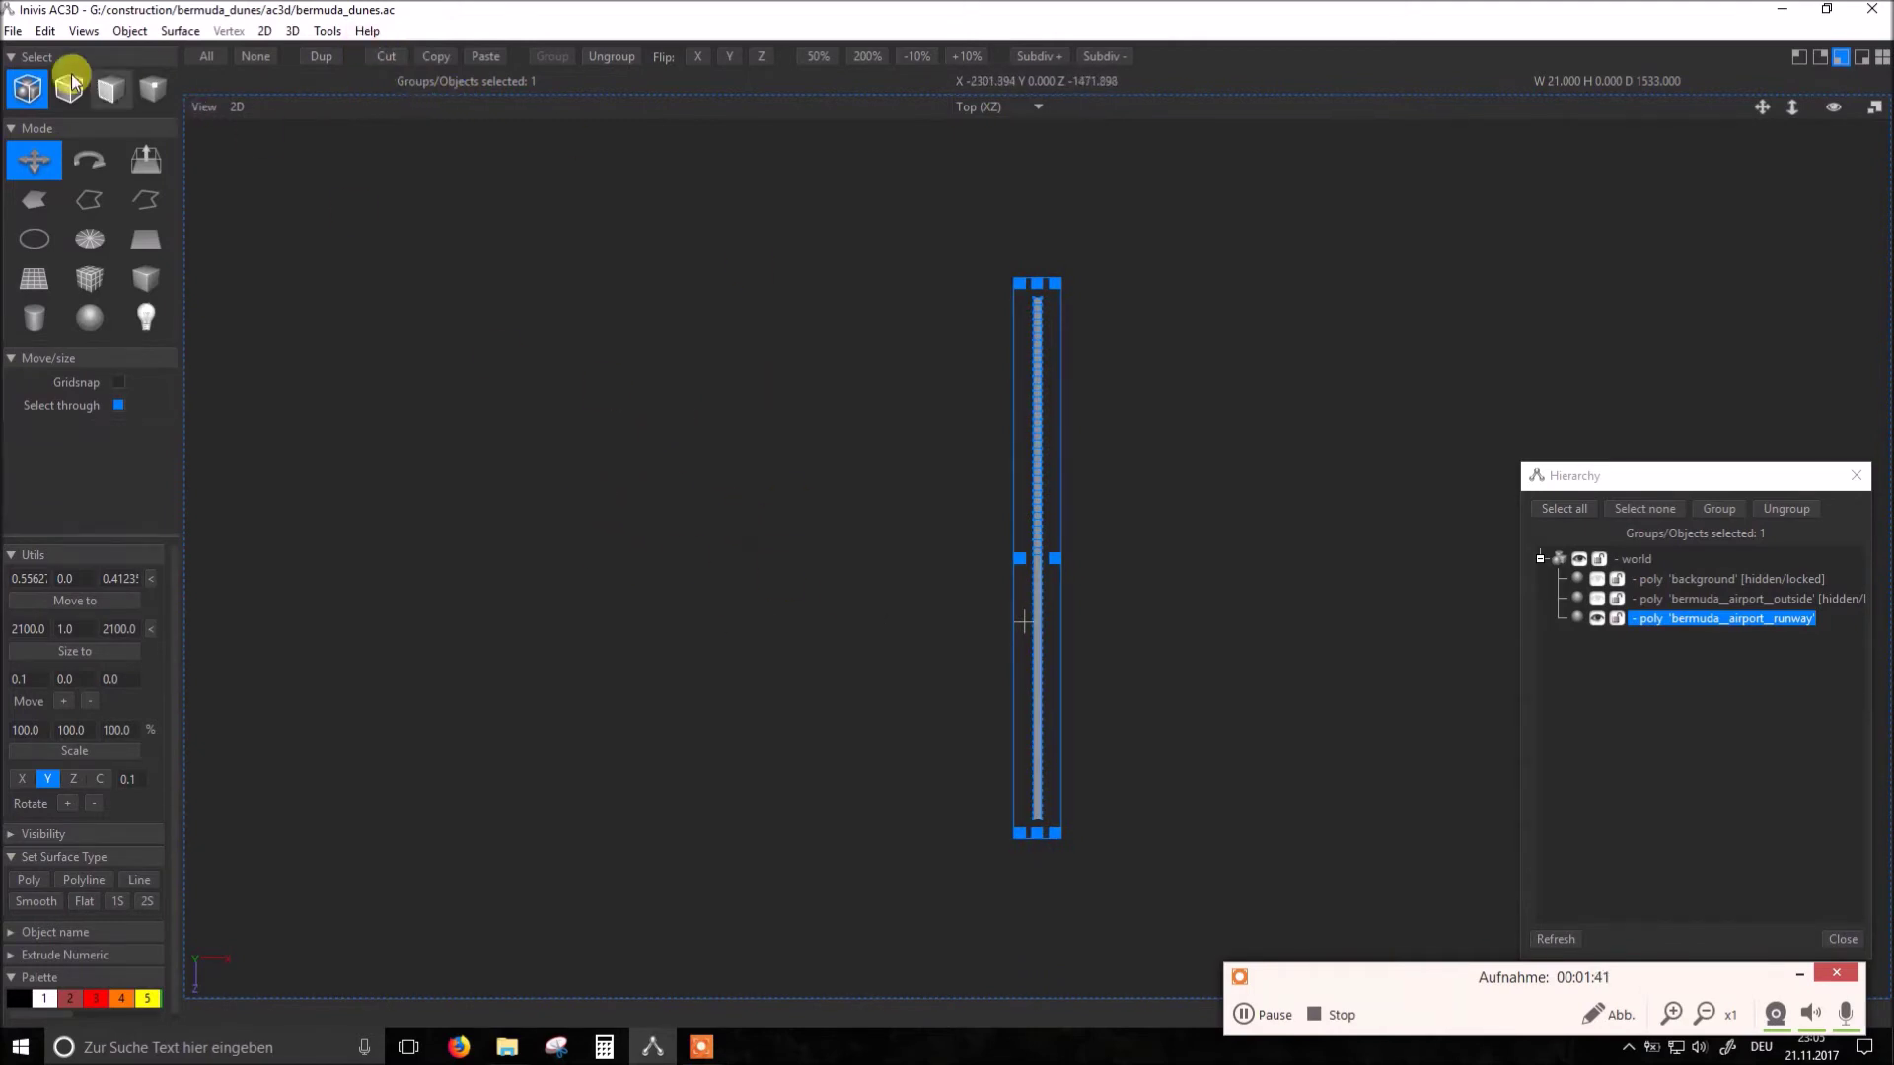
Step: Merge template_decals.ac into bermuda_dunes.ac and frame the merged decals in view
click(16, 34)
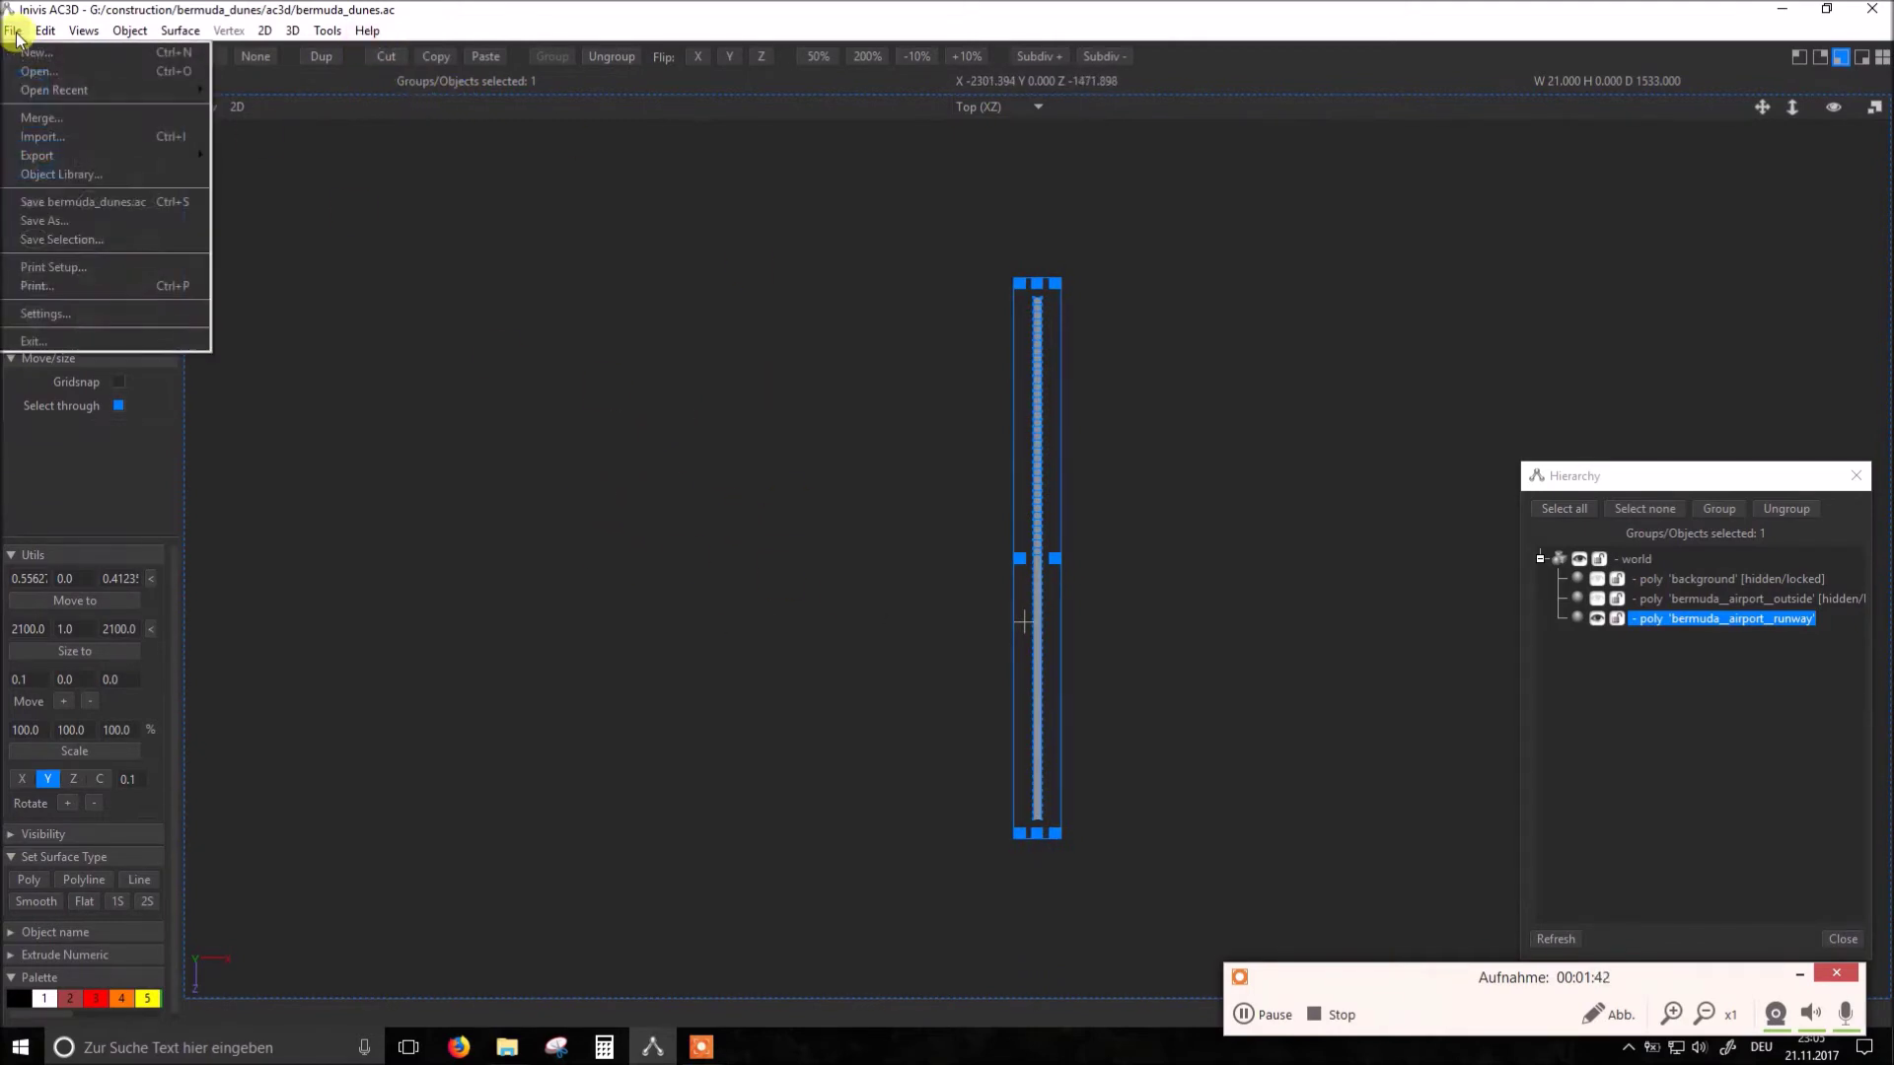
click(36, 116)
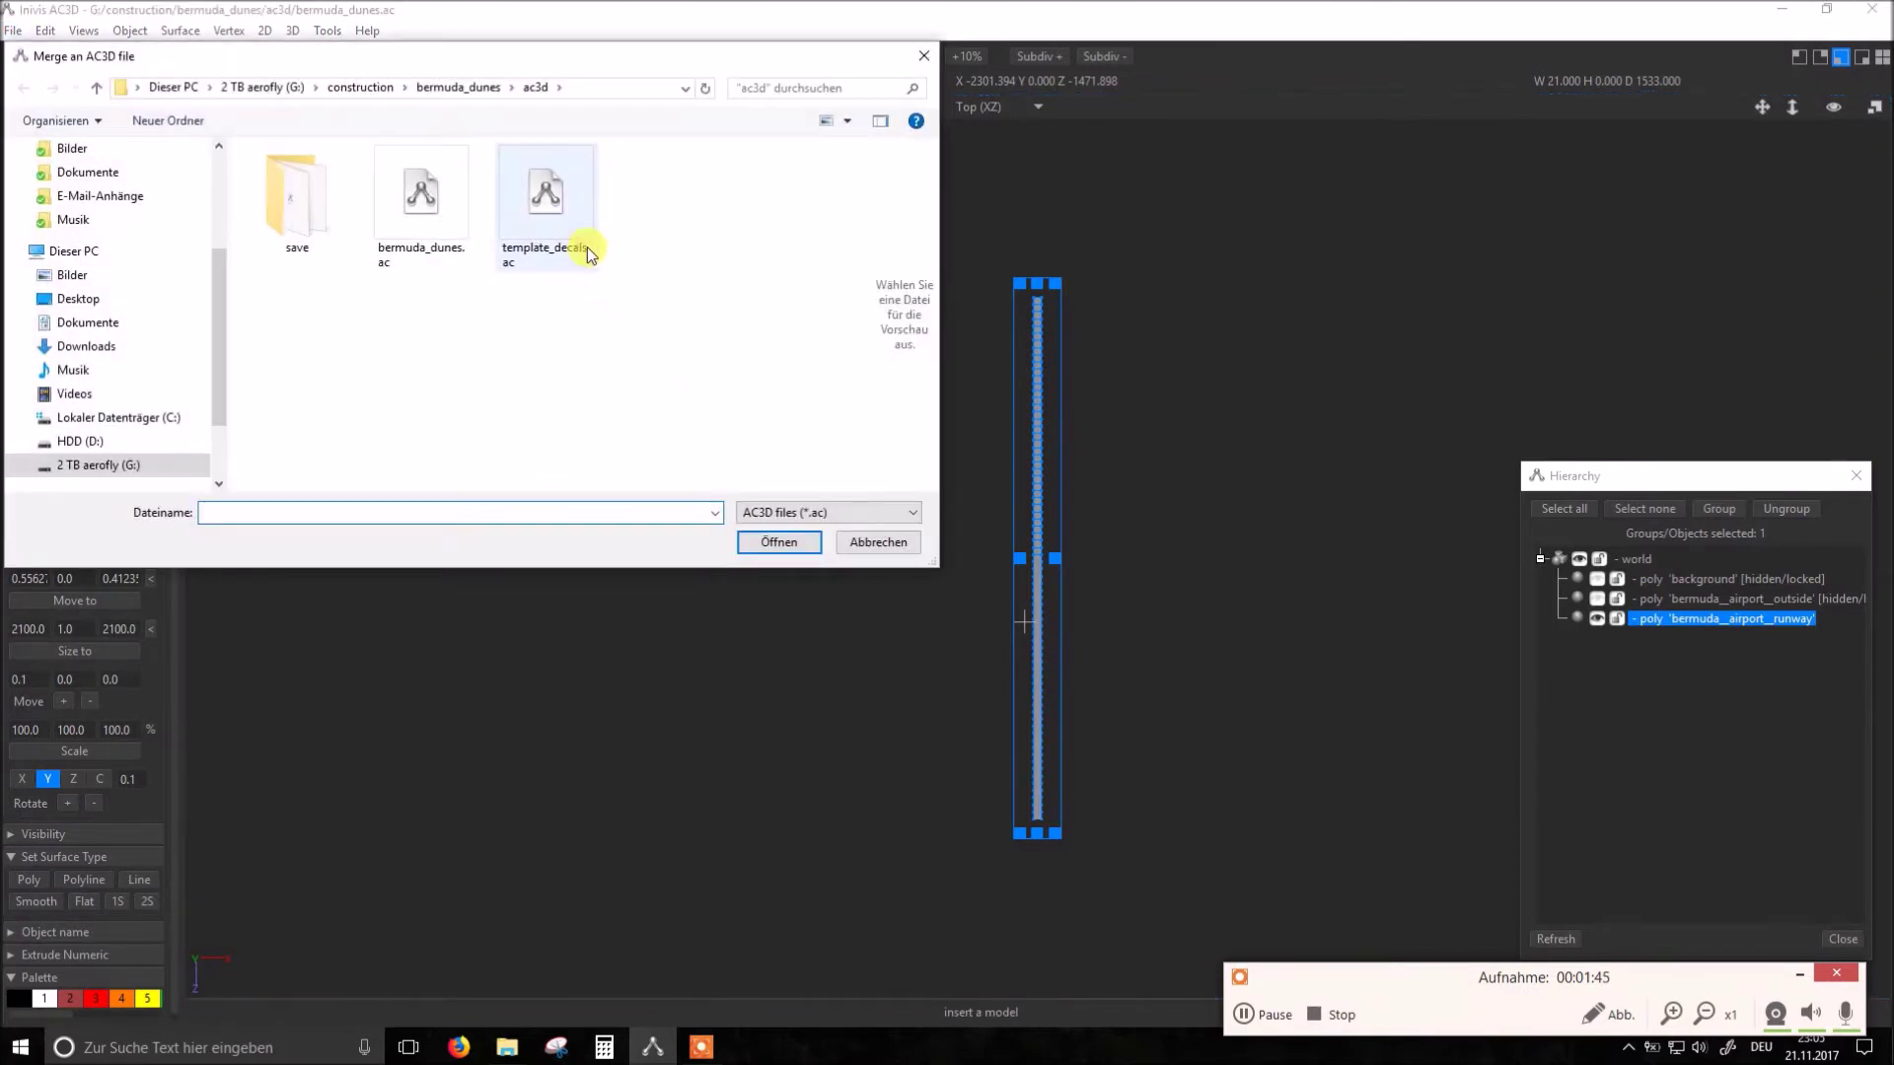
click(577, 247)
click(760, 543)
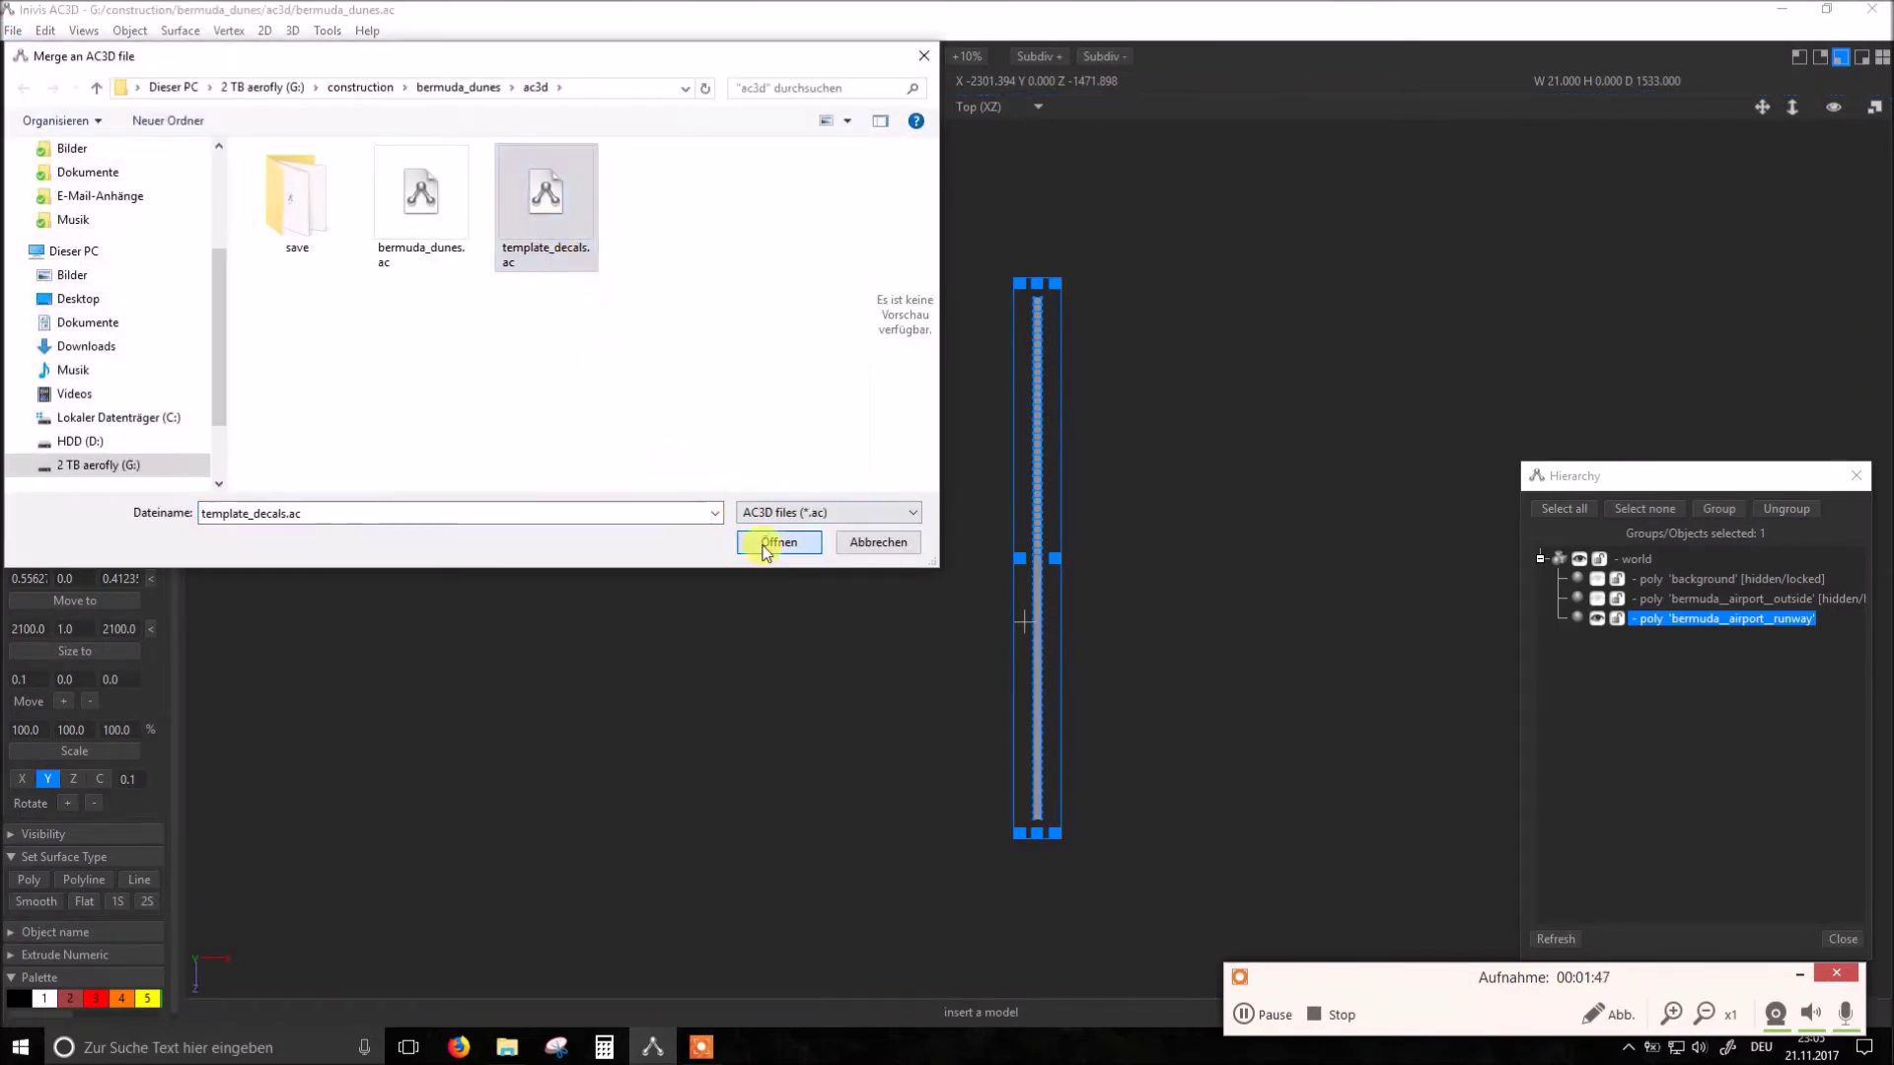
key(v)
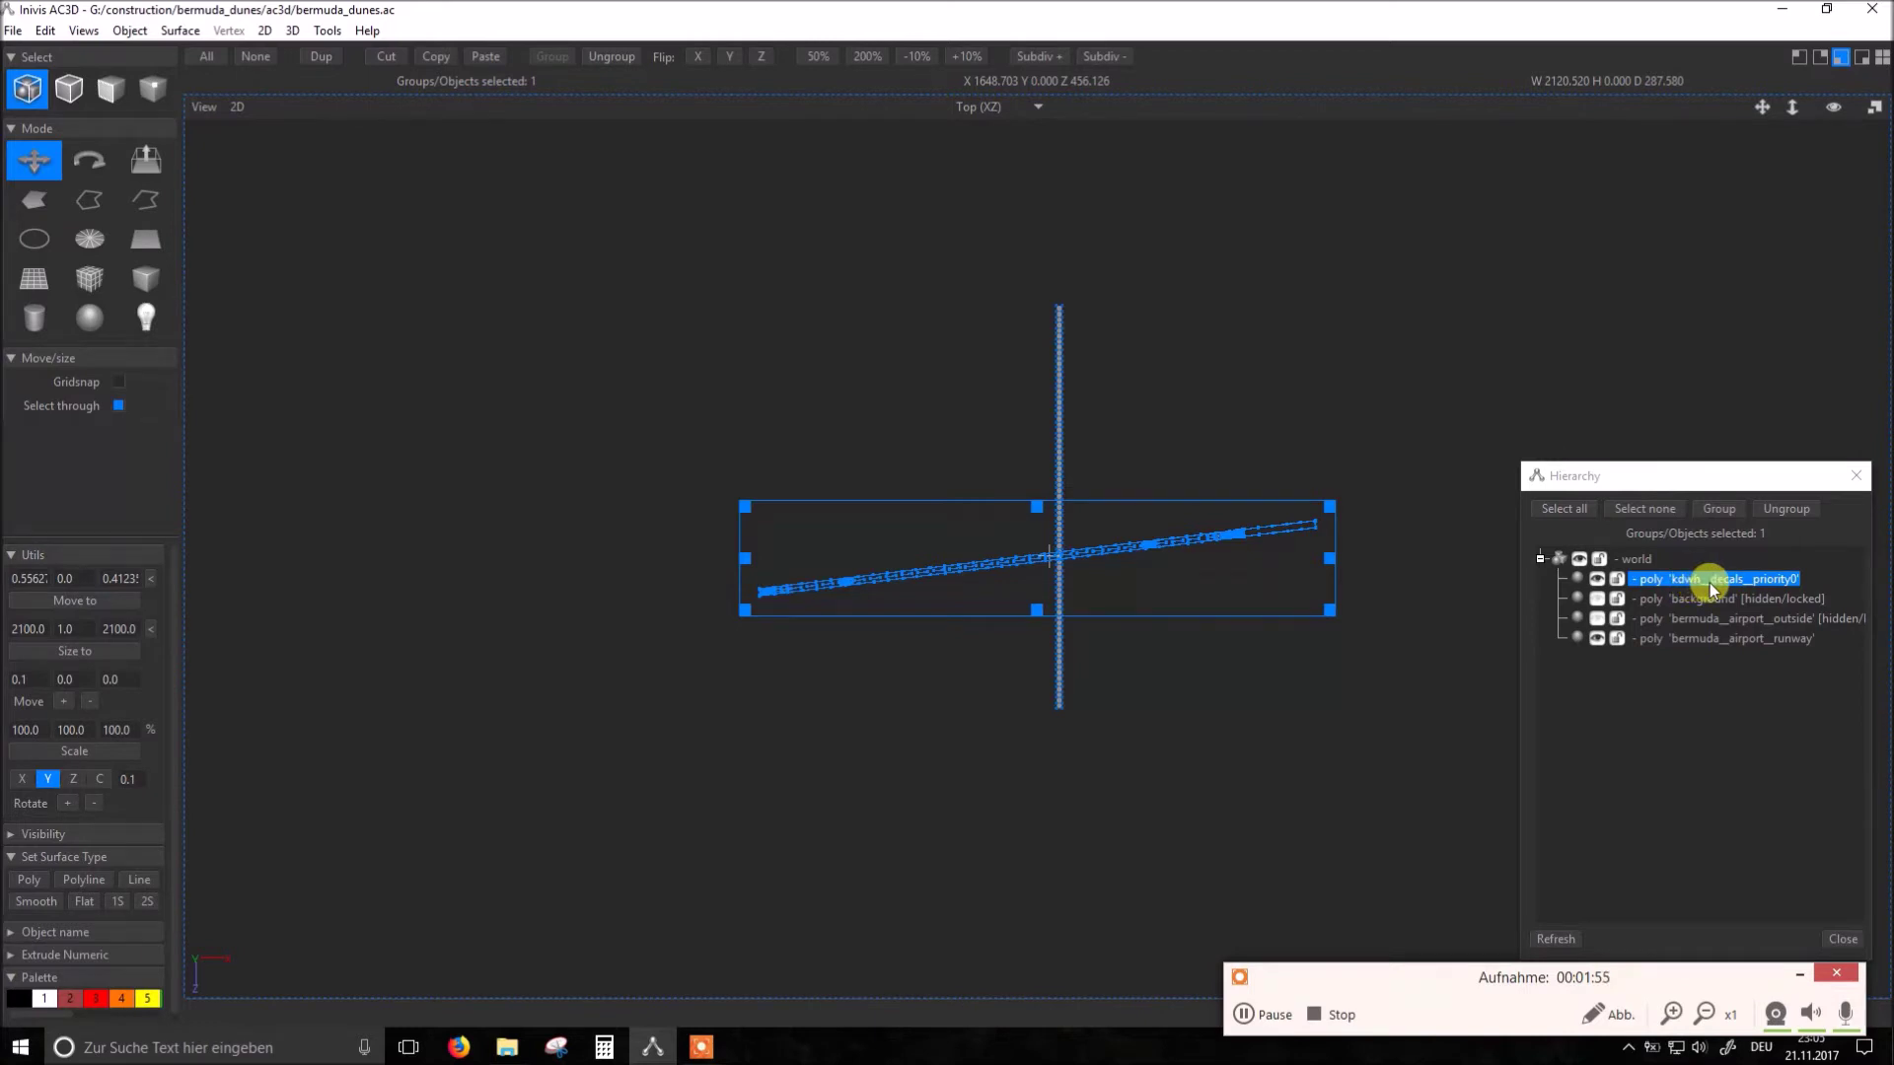
Step: Rename the merged poly from kdwh__decals_priority0 to bermuda__decals_priority0
right_click(1708, 581)
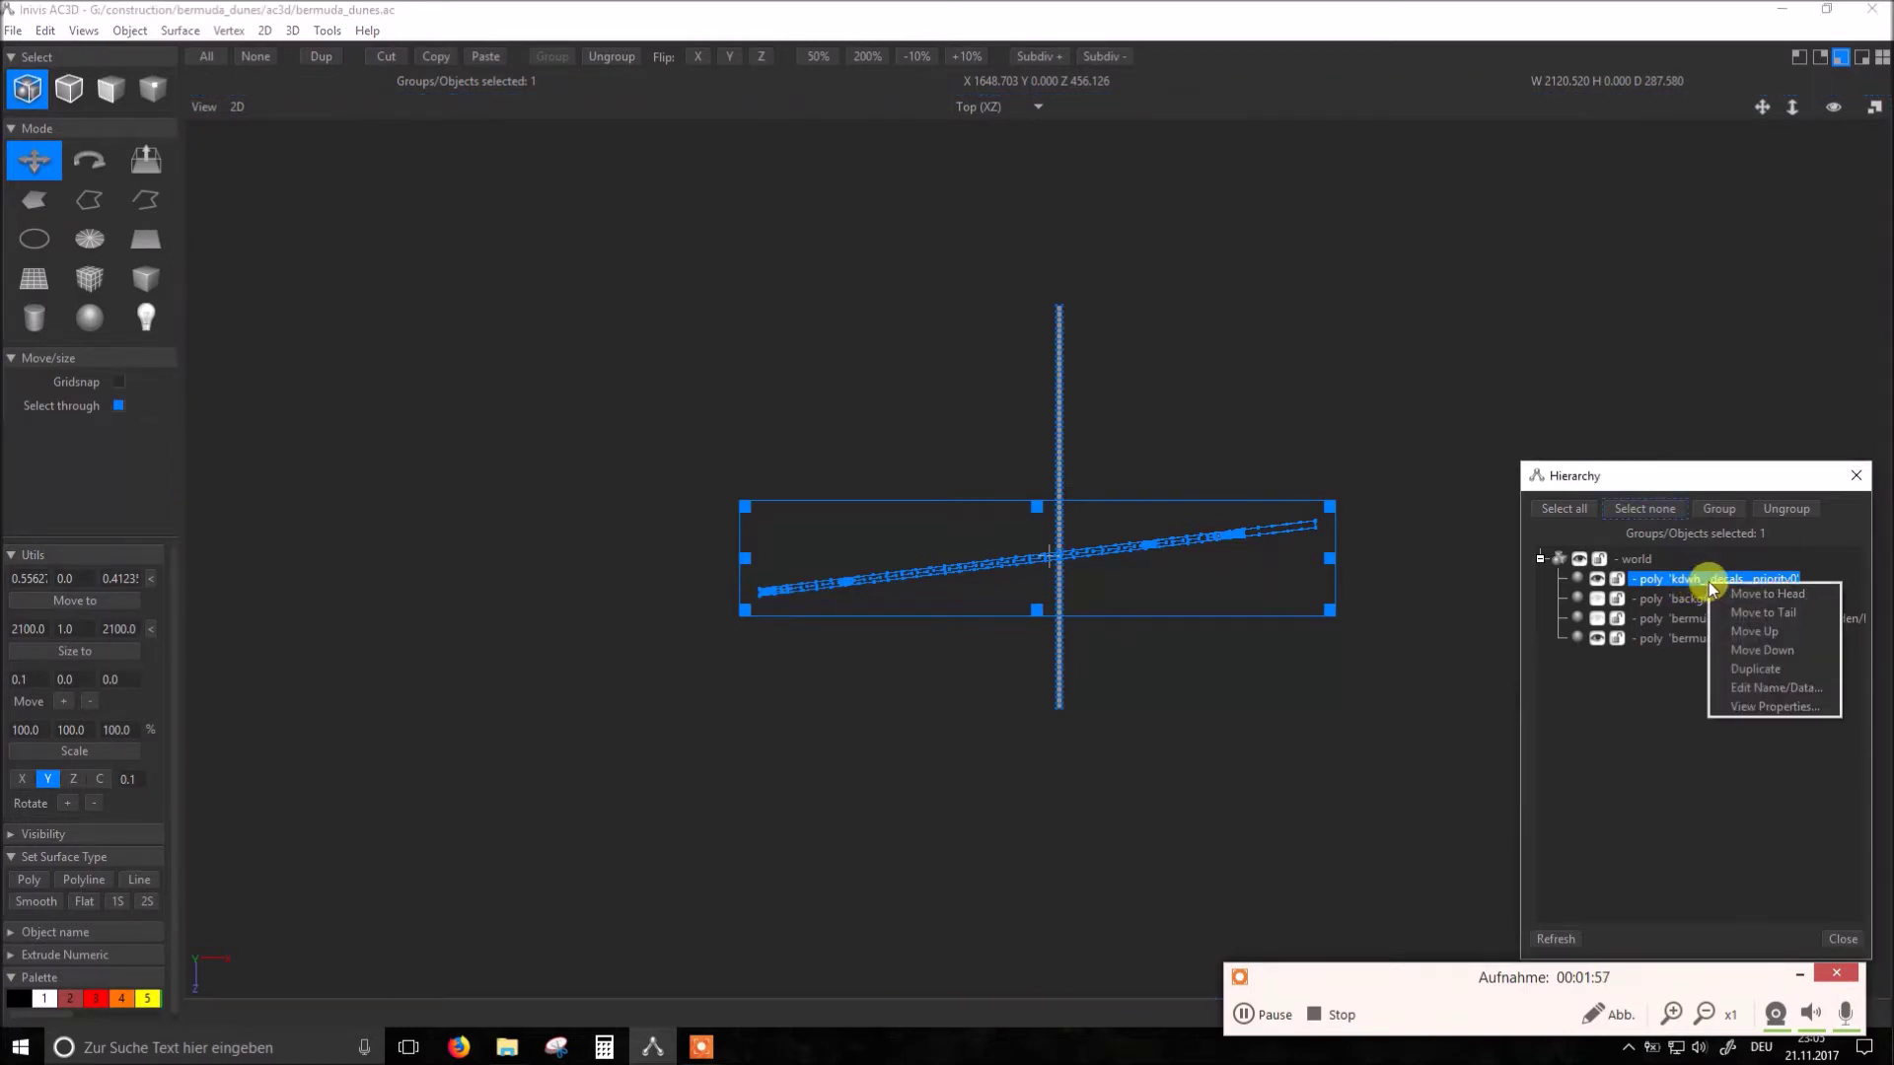
click(1771, 689)
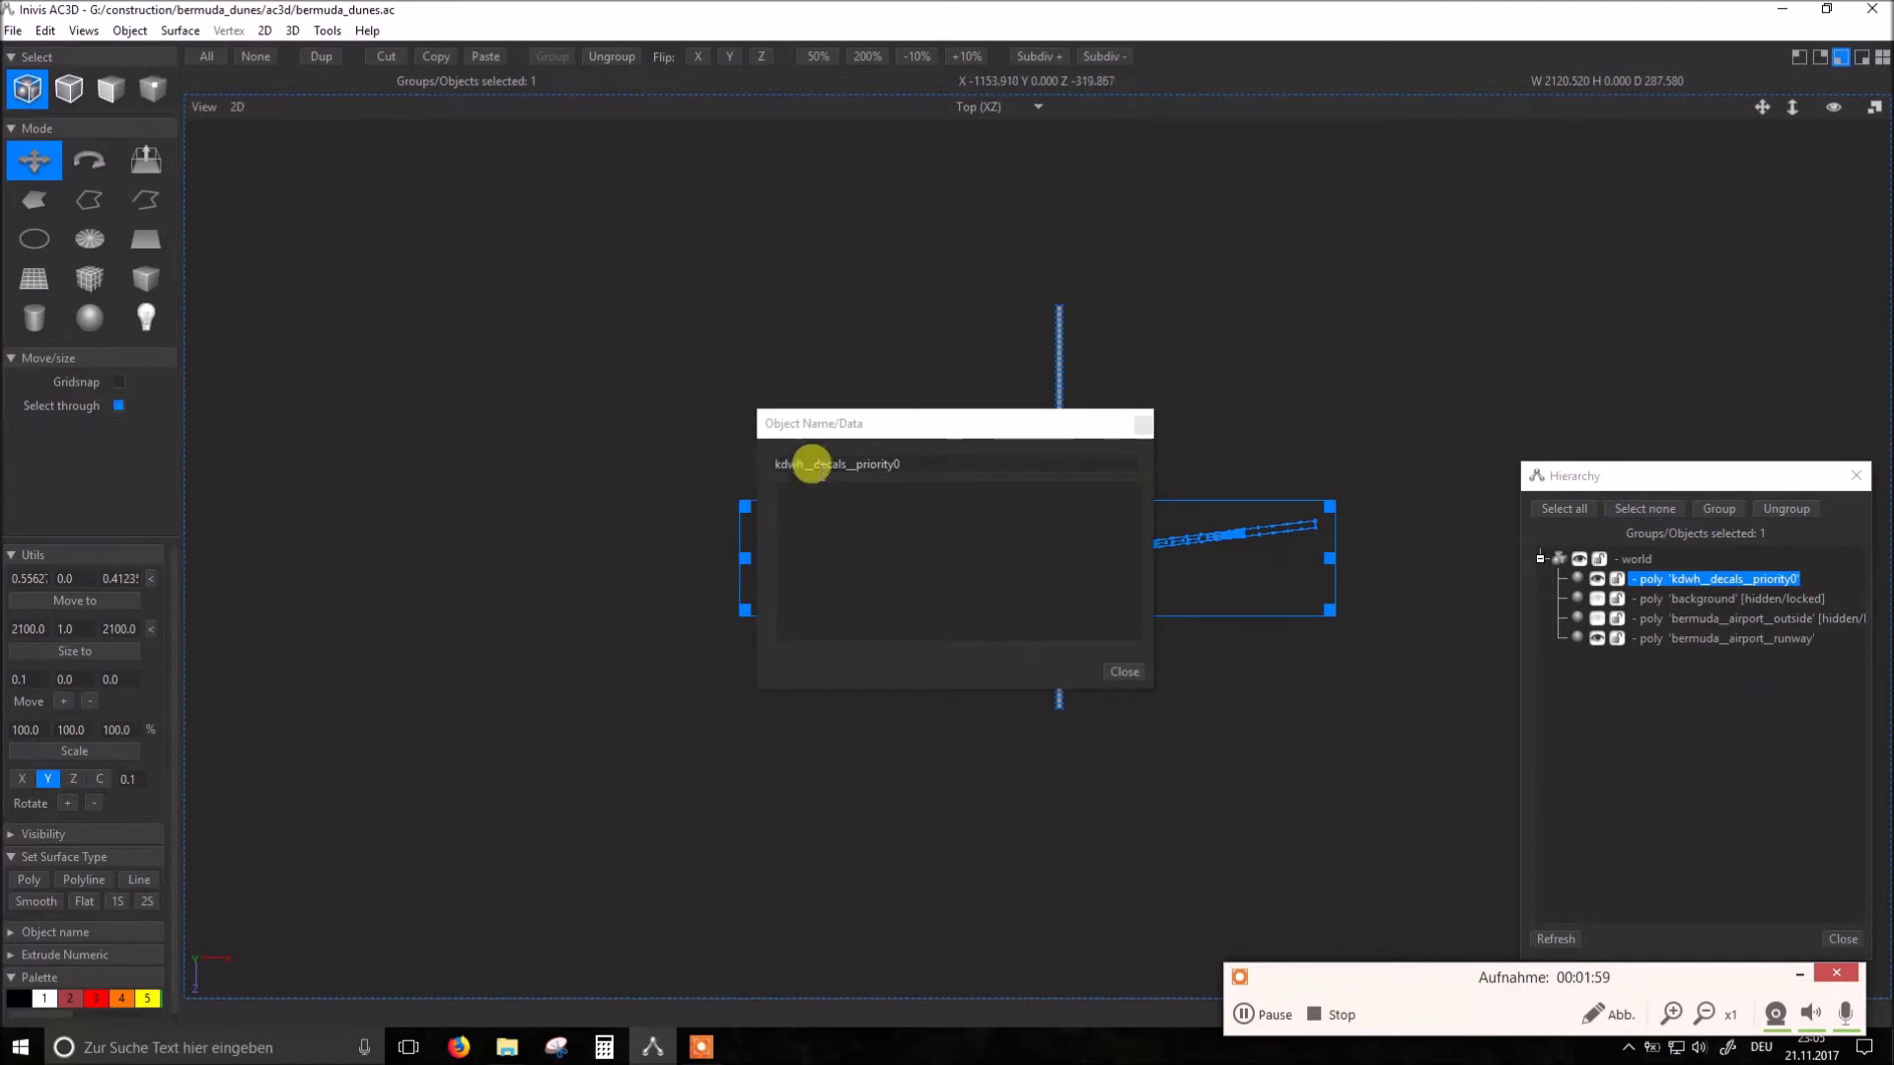
drag(796, 461, 741, 464)
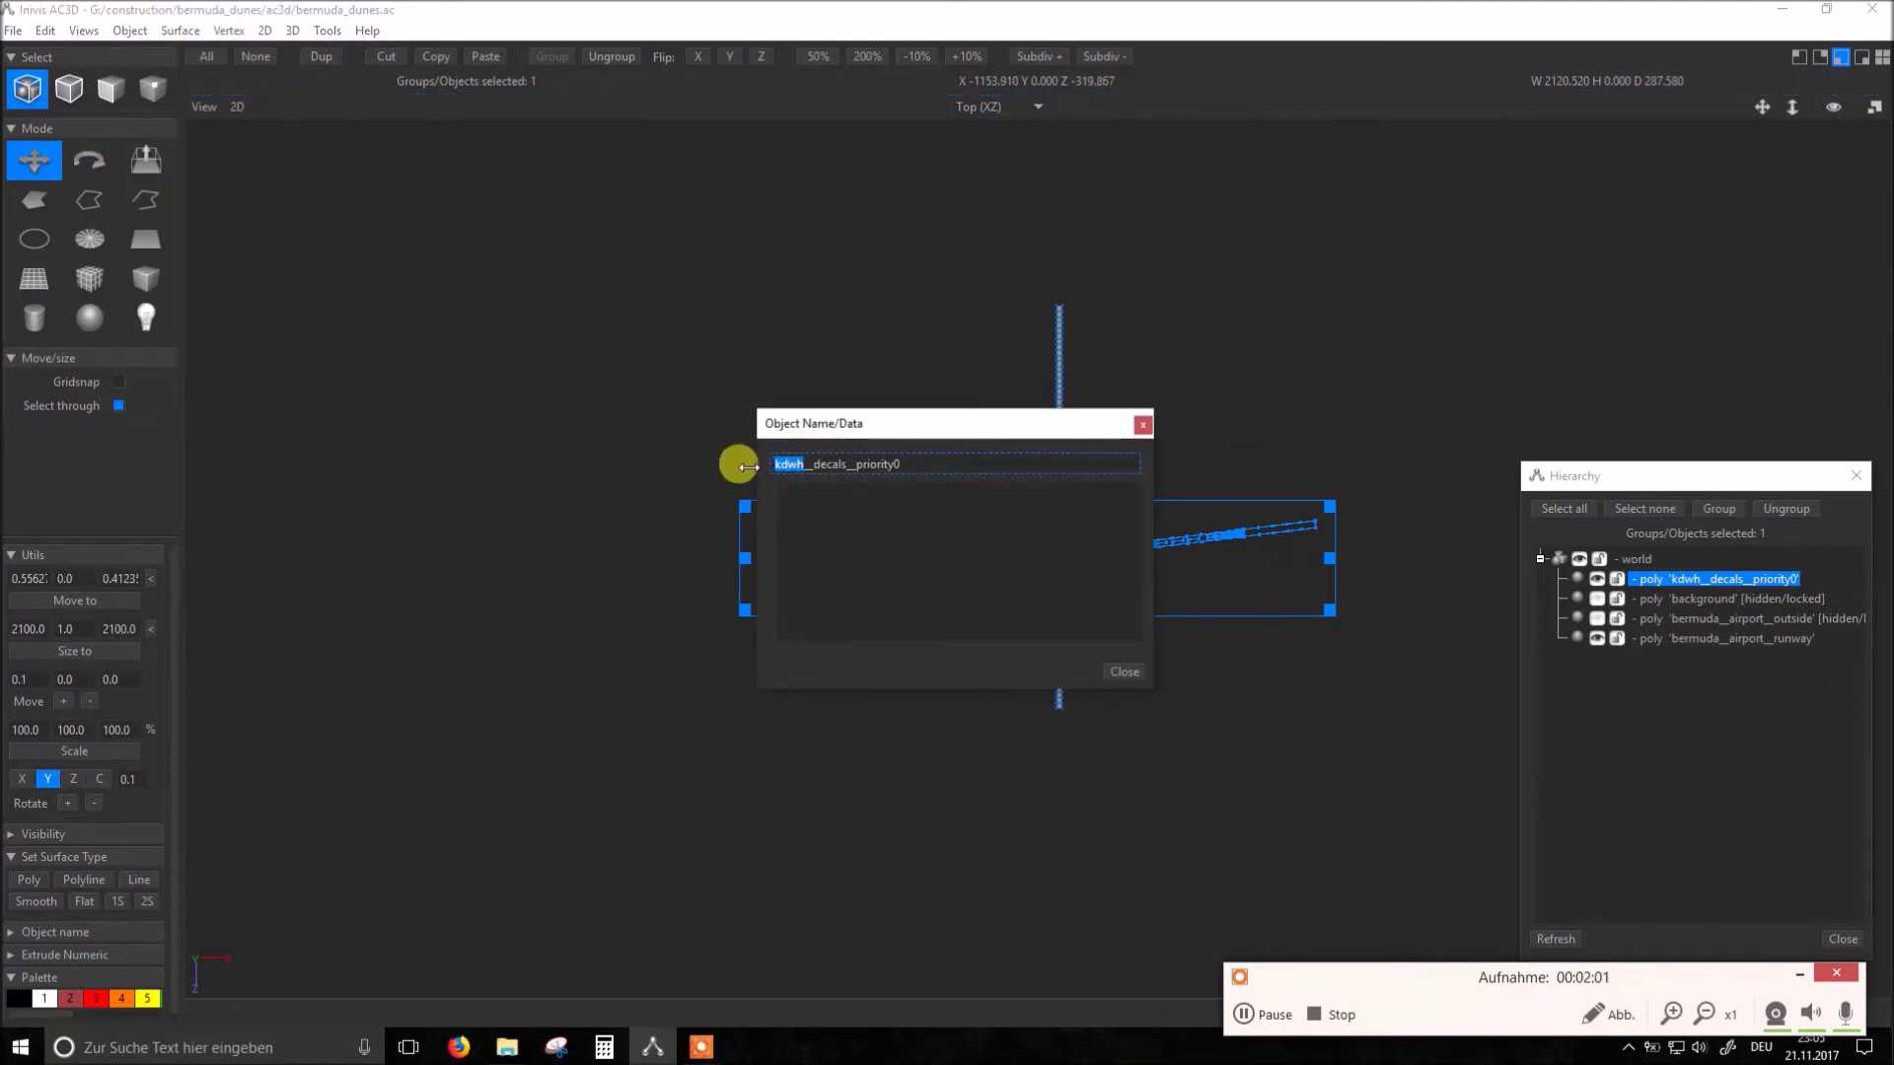
text(ber)
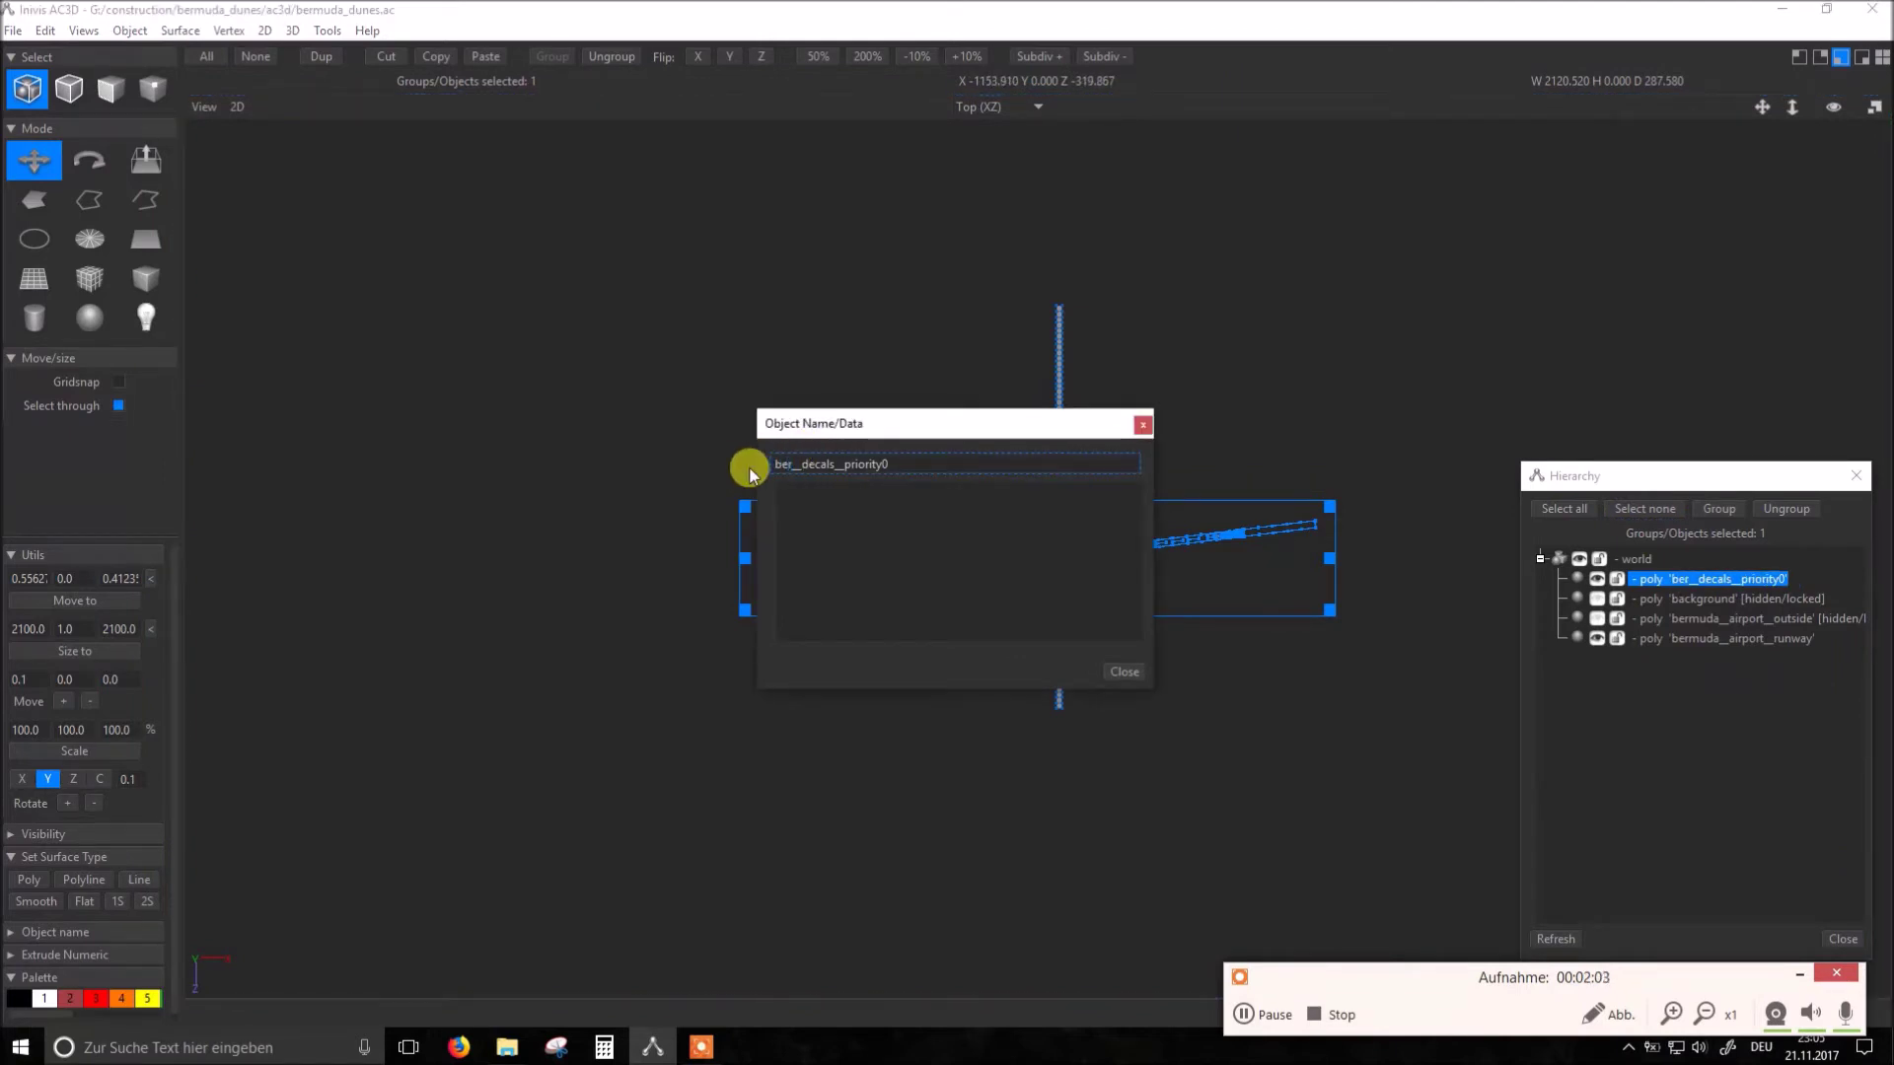
text(muda)
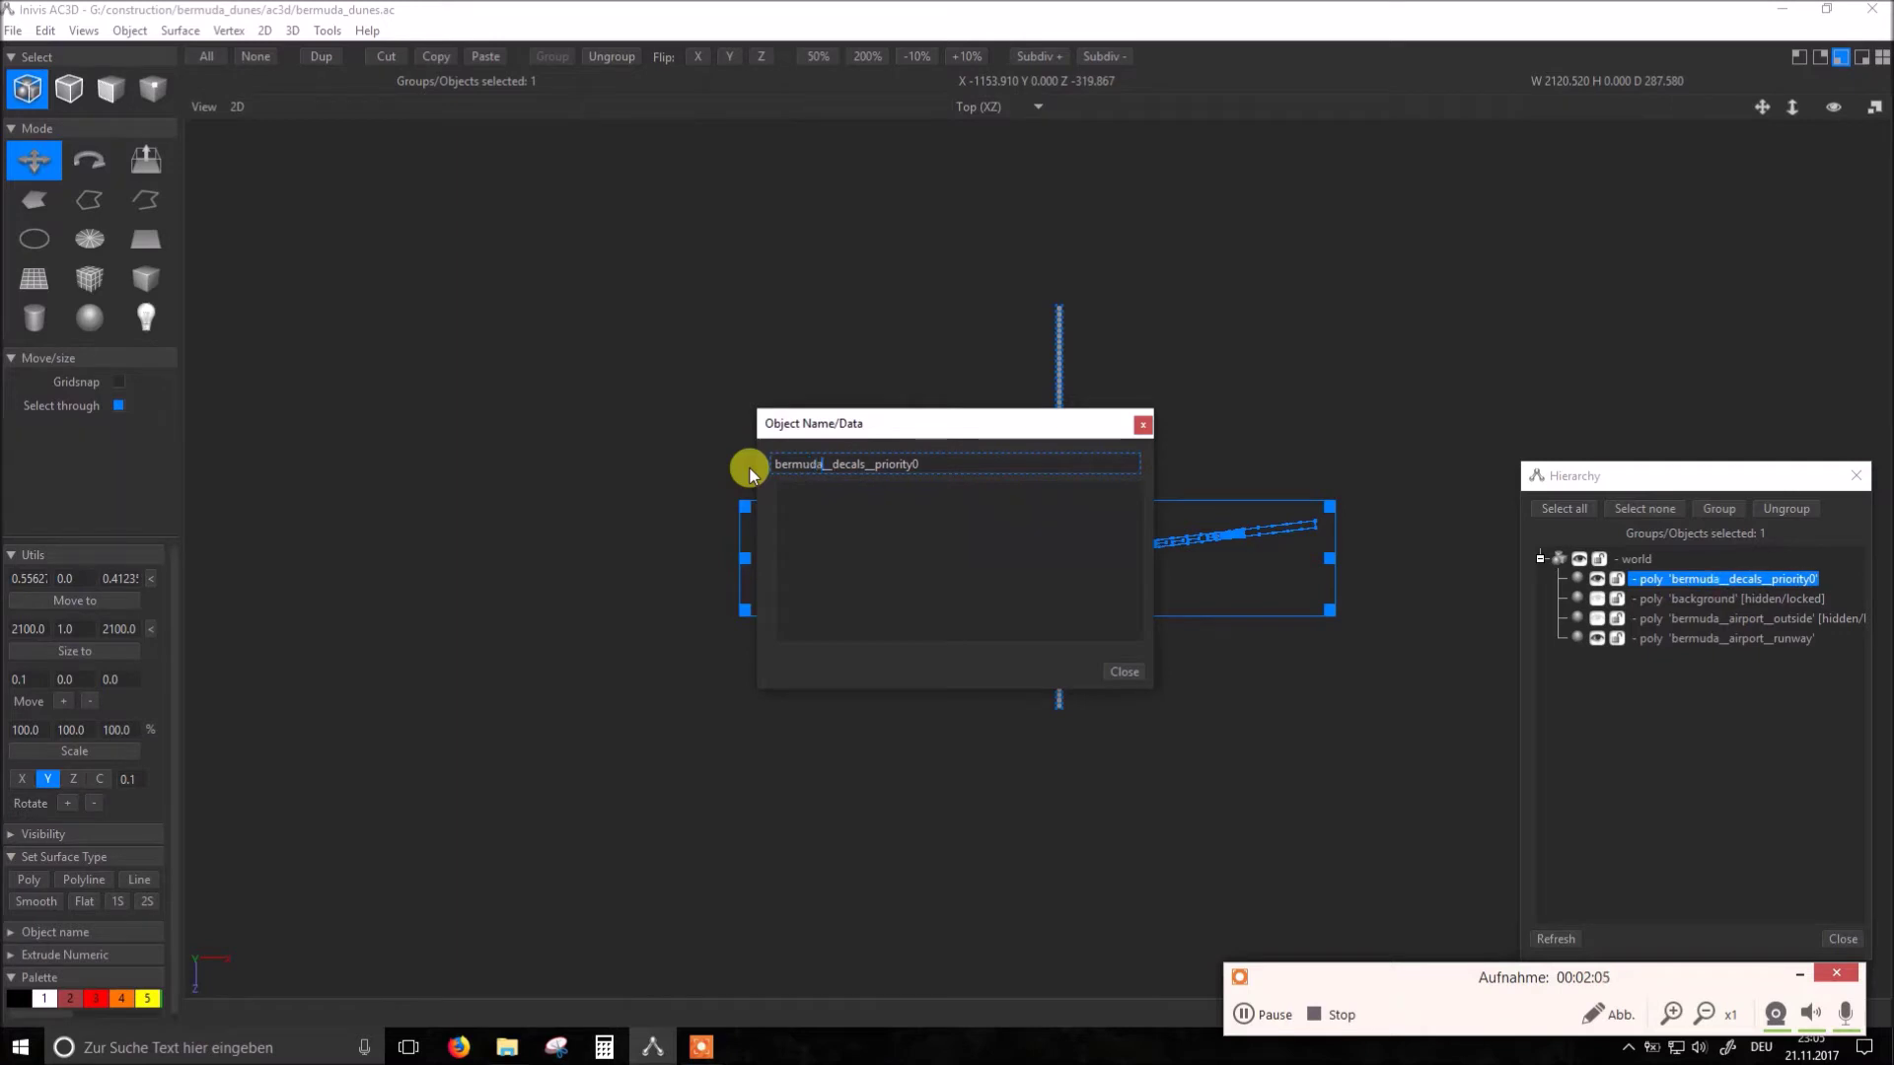
click(1127, 672)
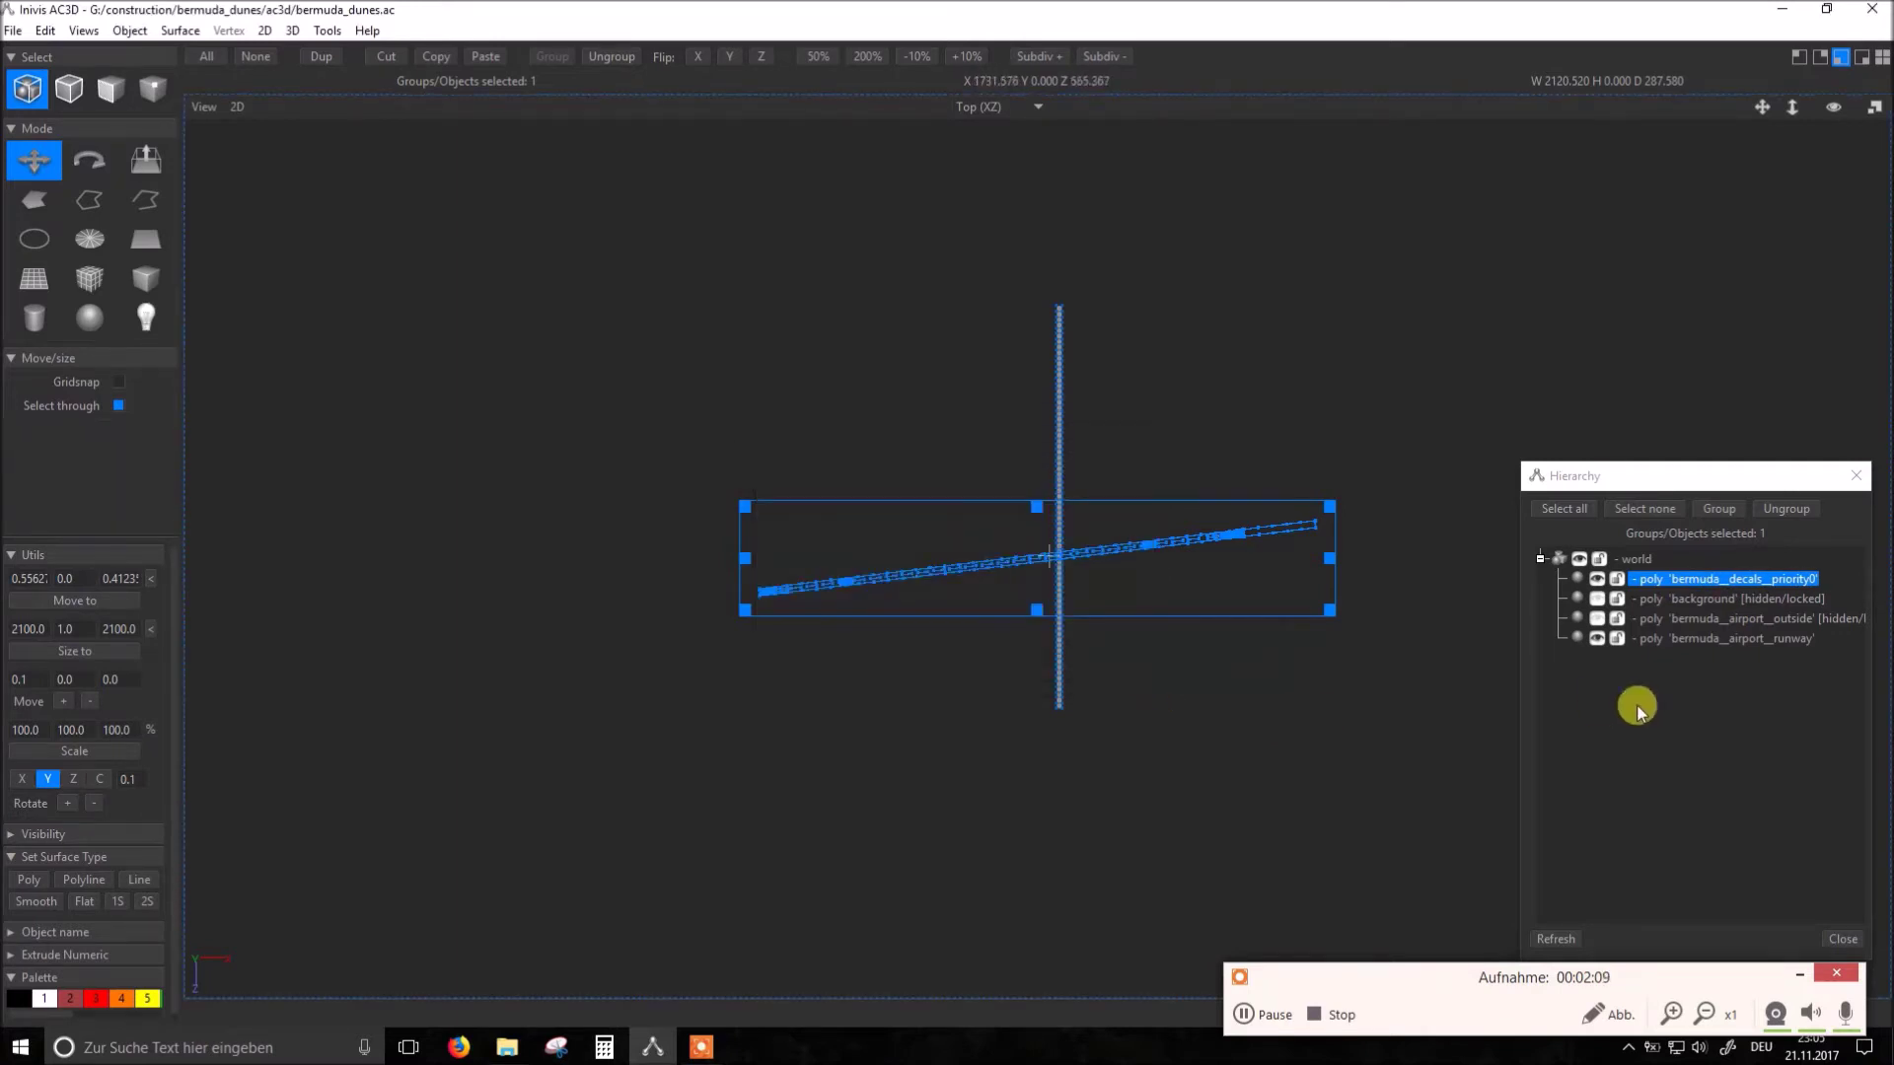
Step: Unhide 'background', hide 'bermuda_airport_runway', and pan the Top view along the runway
click(1598, 600)
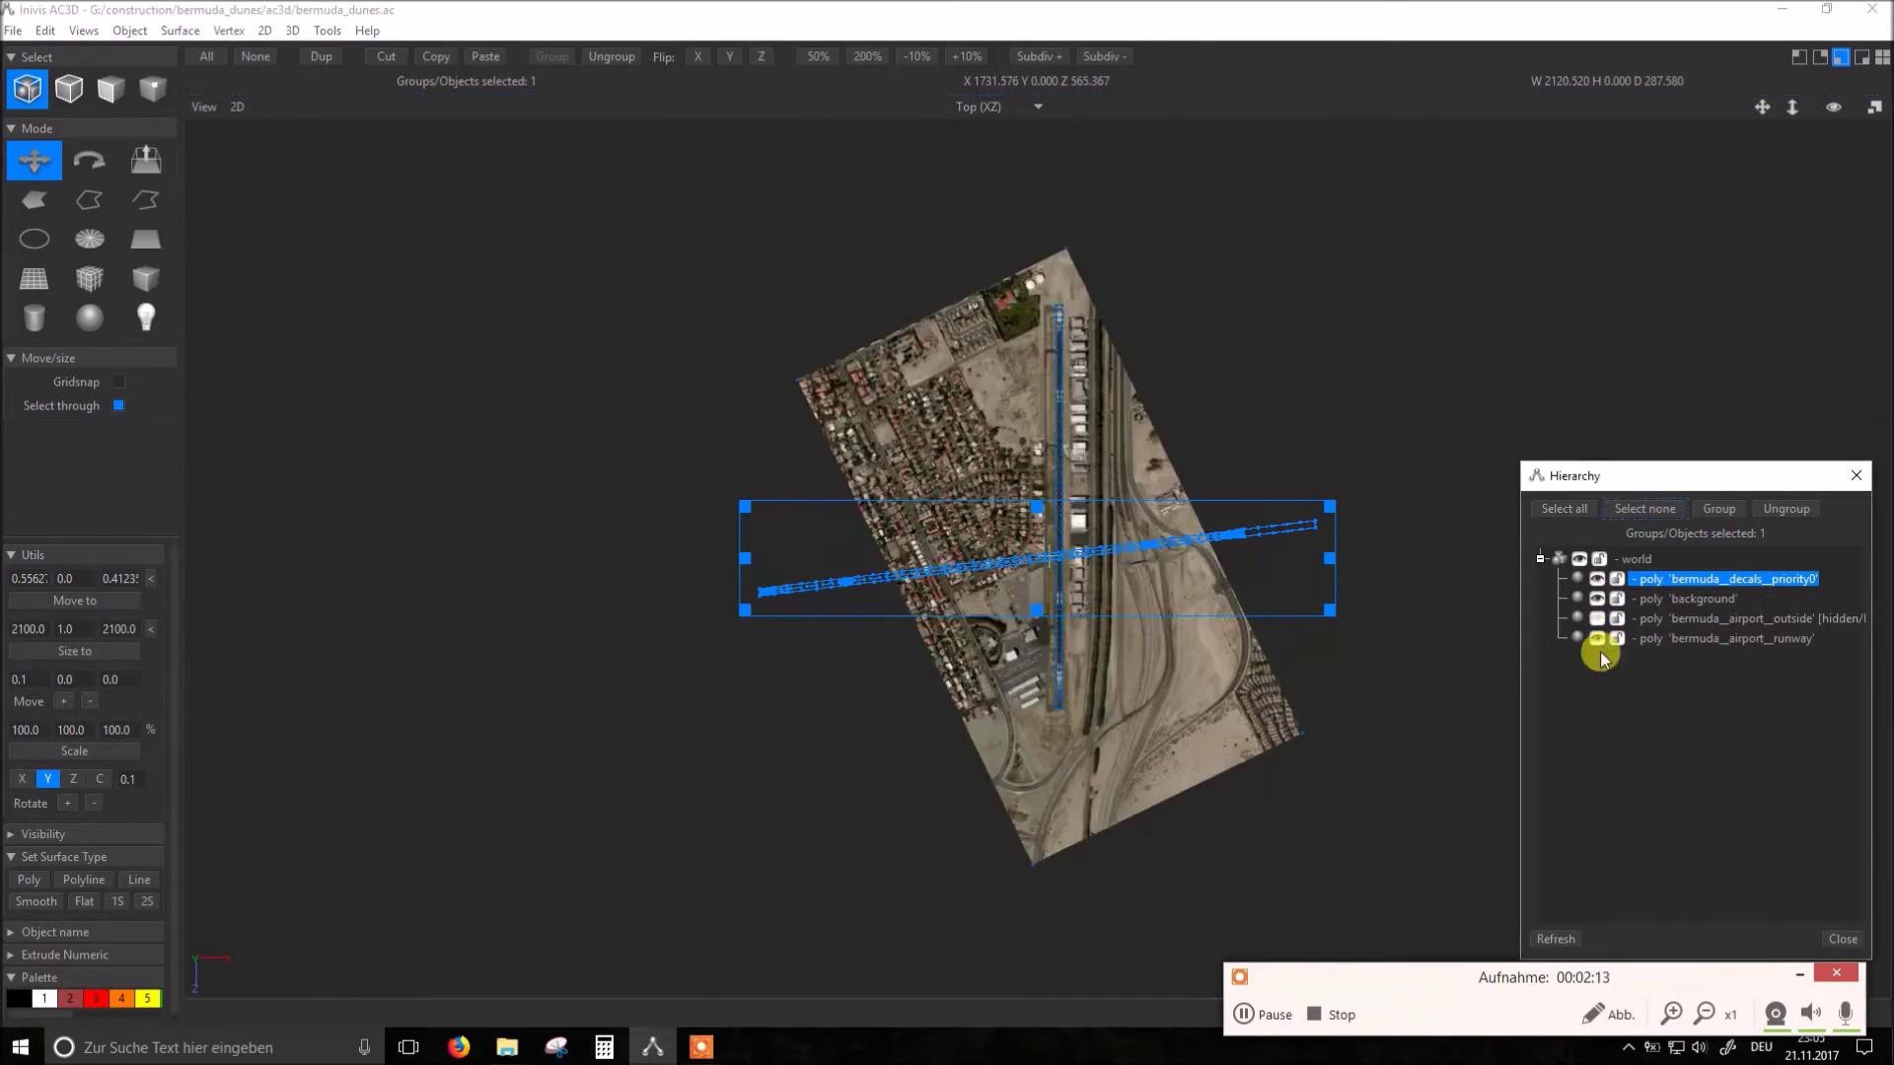
click(1597, 639)
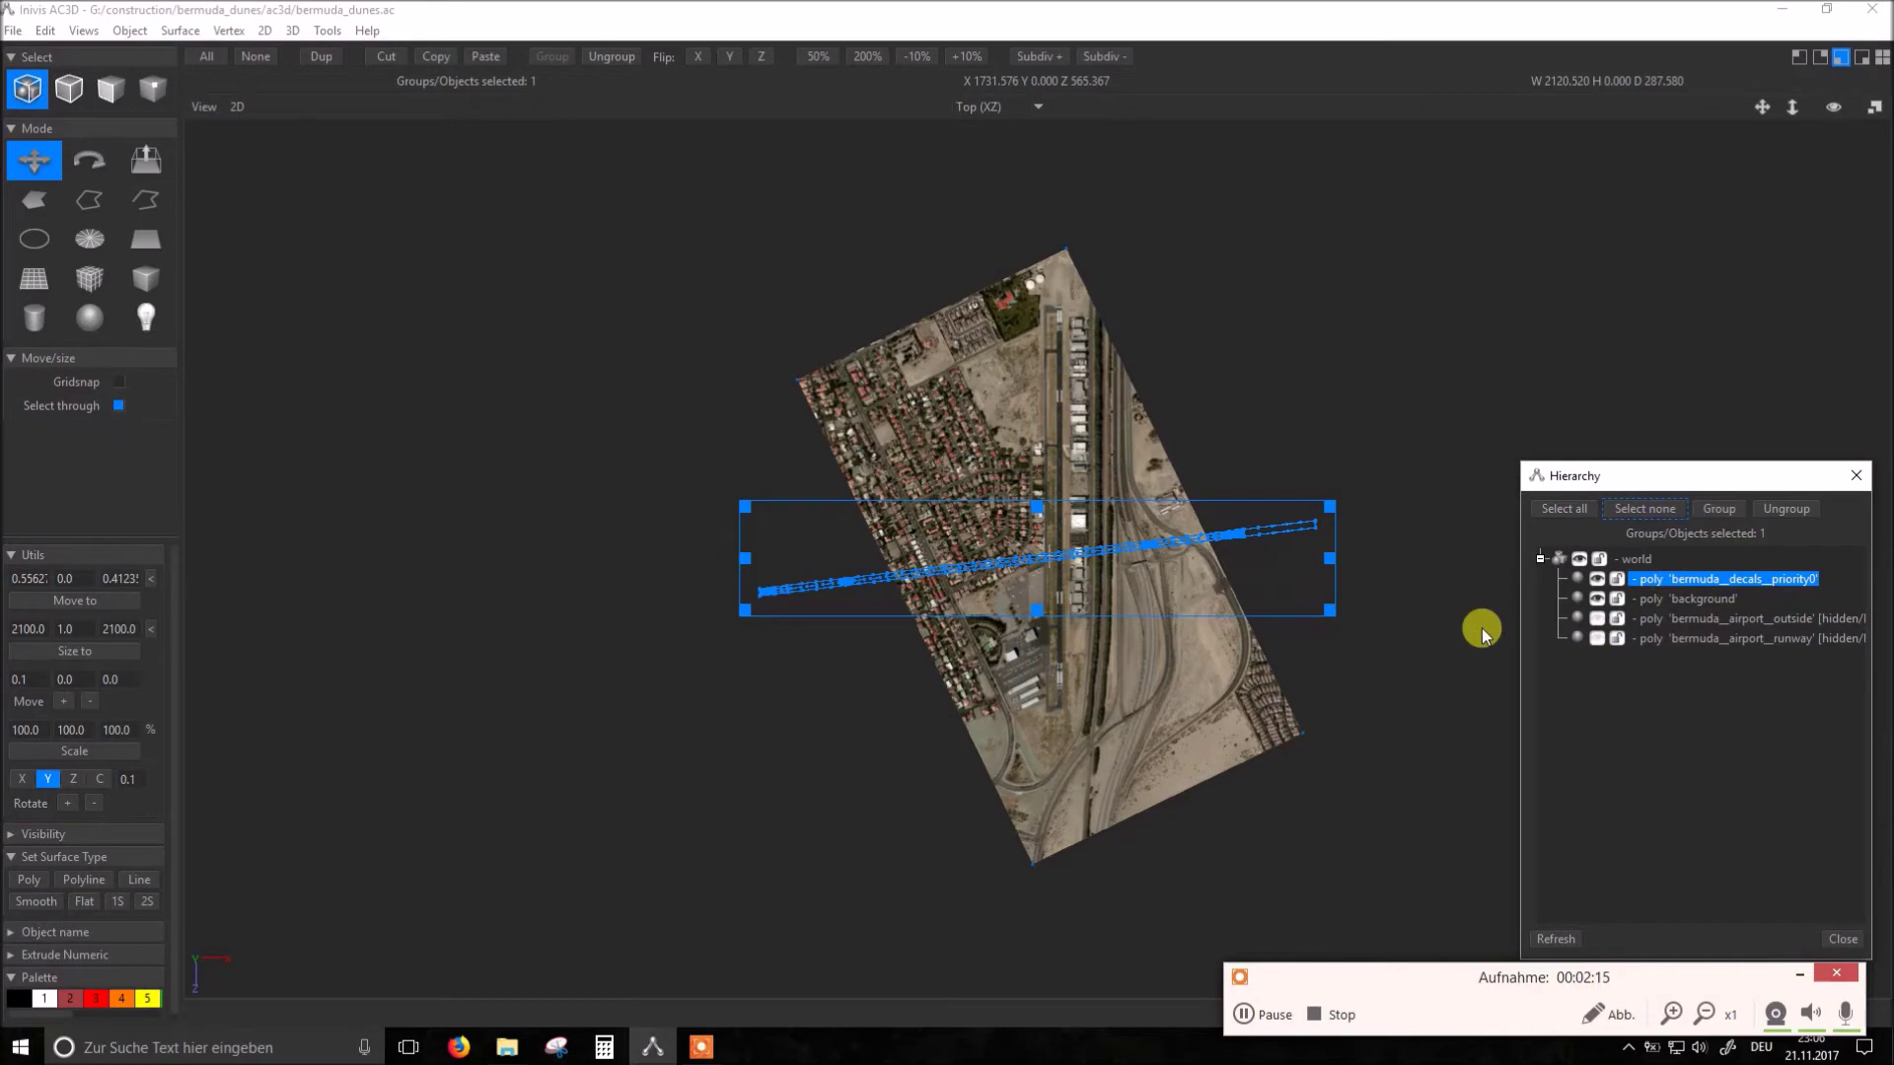
scroll(1236, 221, up, 2)
scroll(1113, 314, up, 2)
right_drag(1241, 217, 1045, 516)
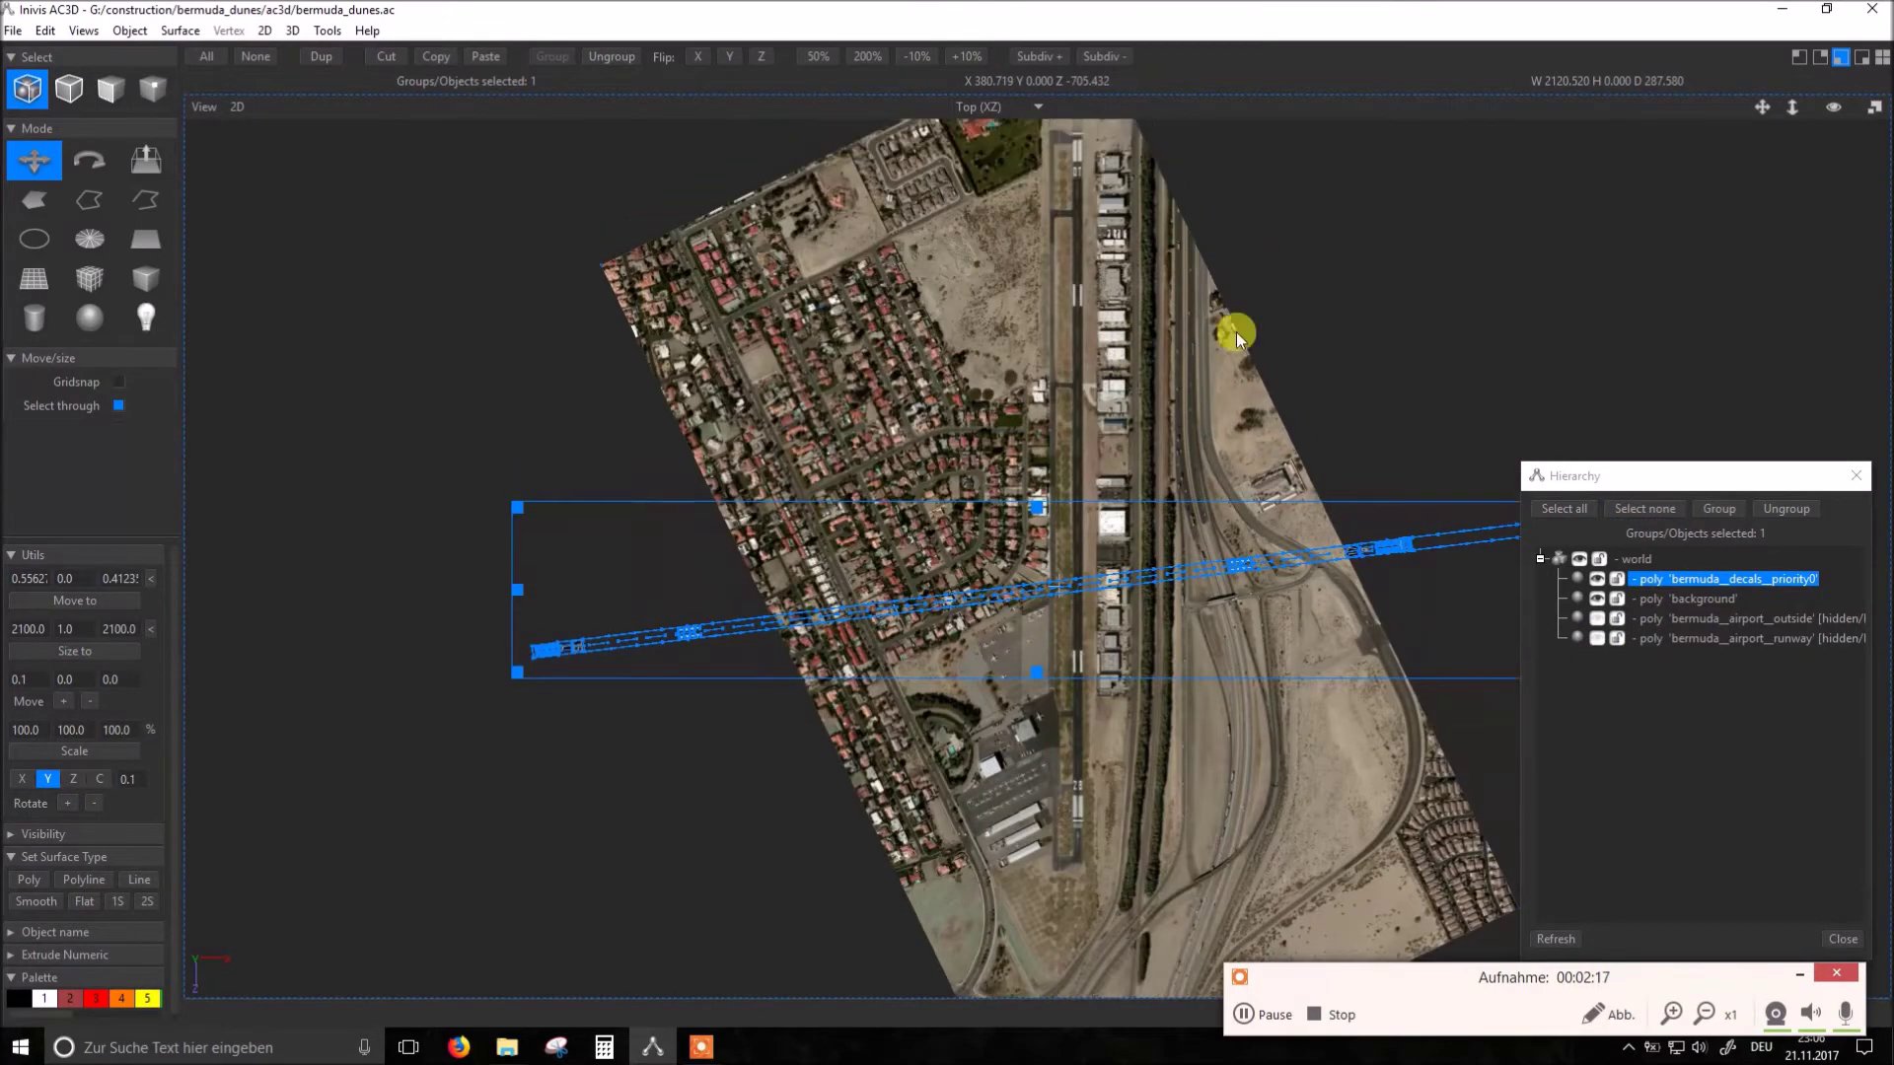
scroll(1045, 517, up, 2)
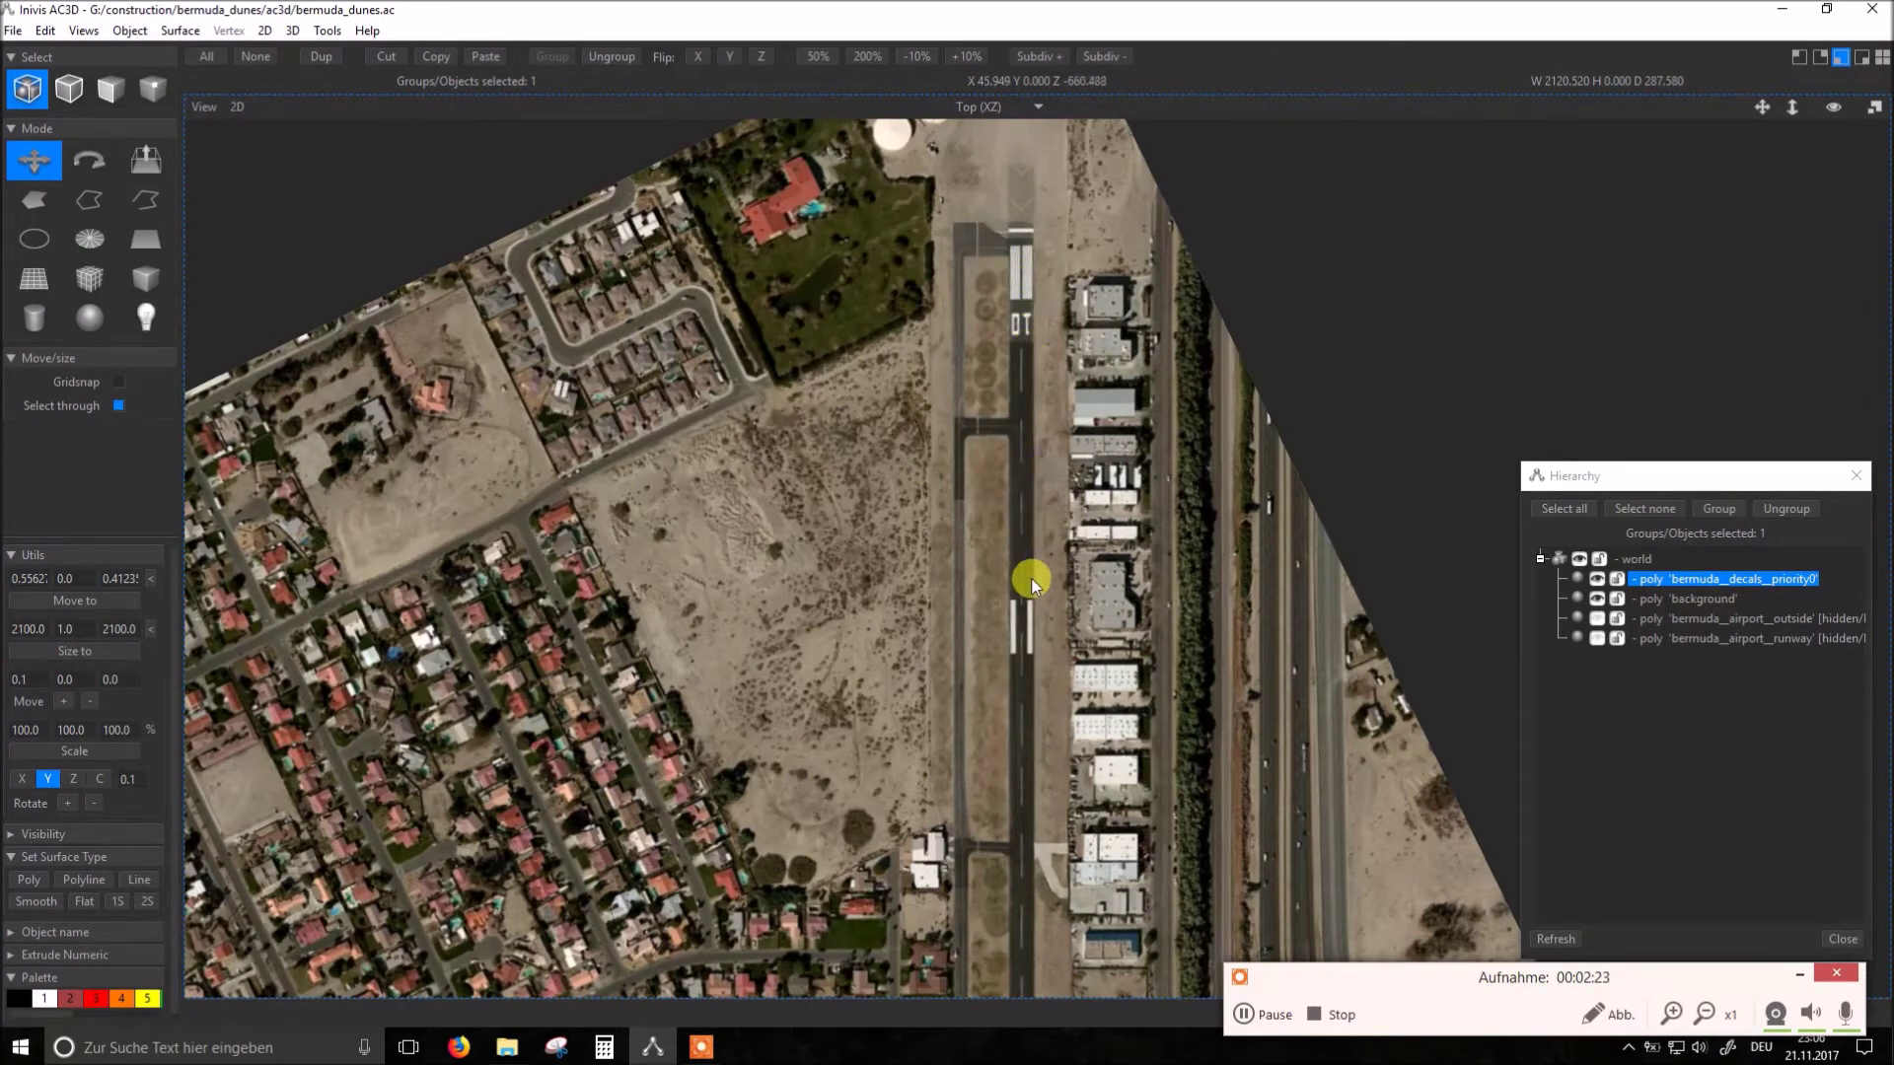
right_drag(1091, 913, 1091, 235)
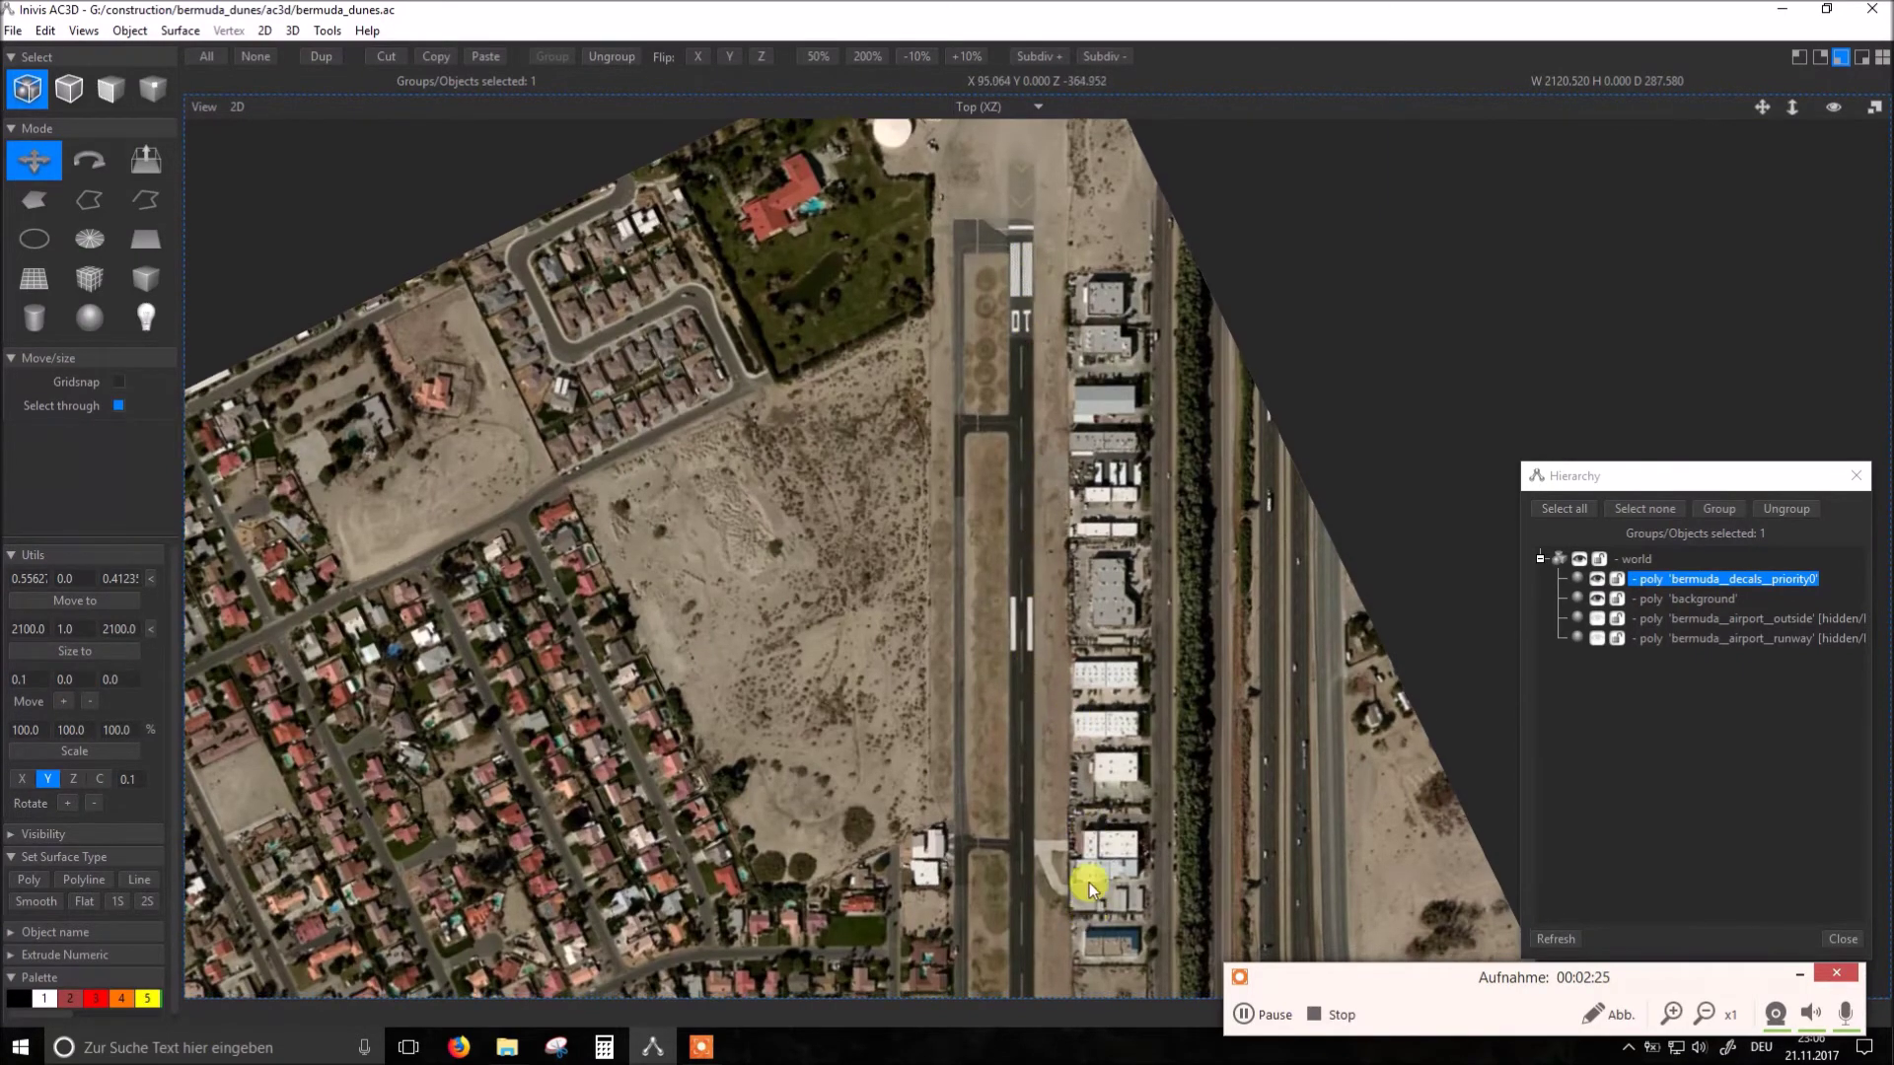
right_drag(1115, 841, 1111, 375)
right_drag(1125, 921, 1125, 730)
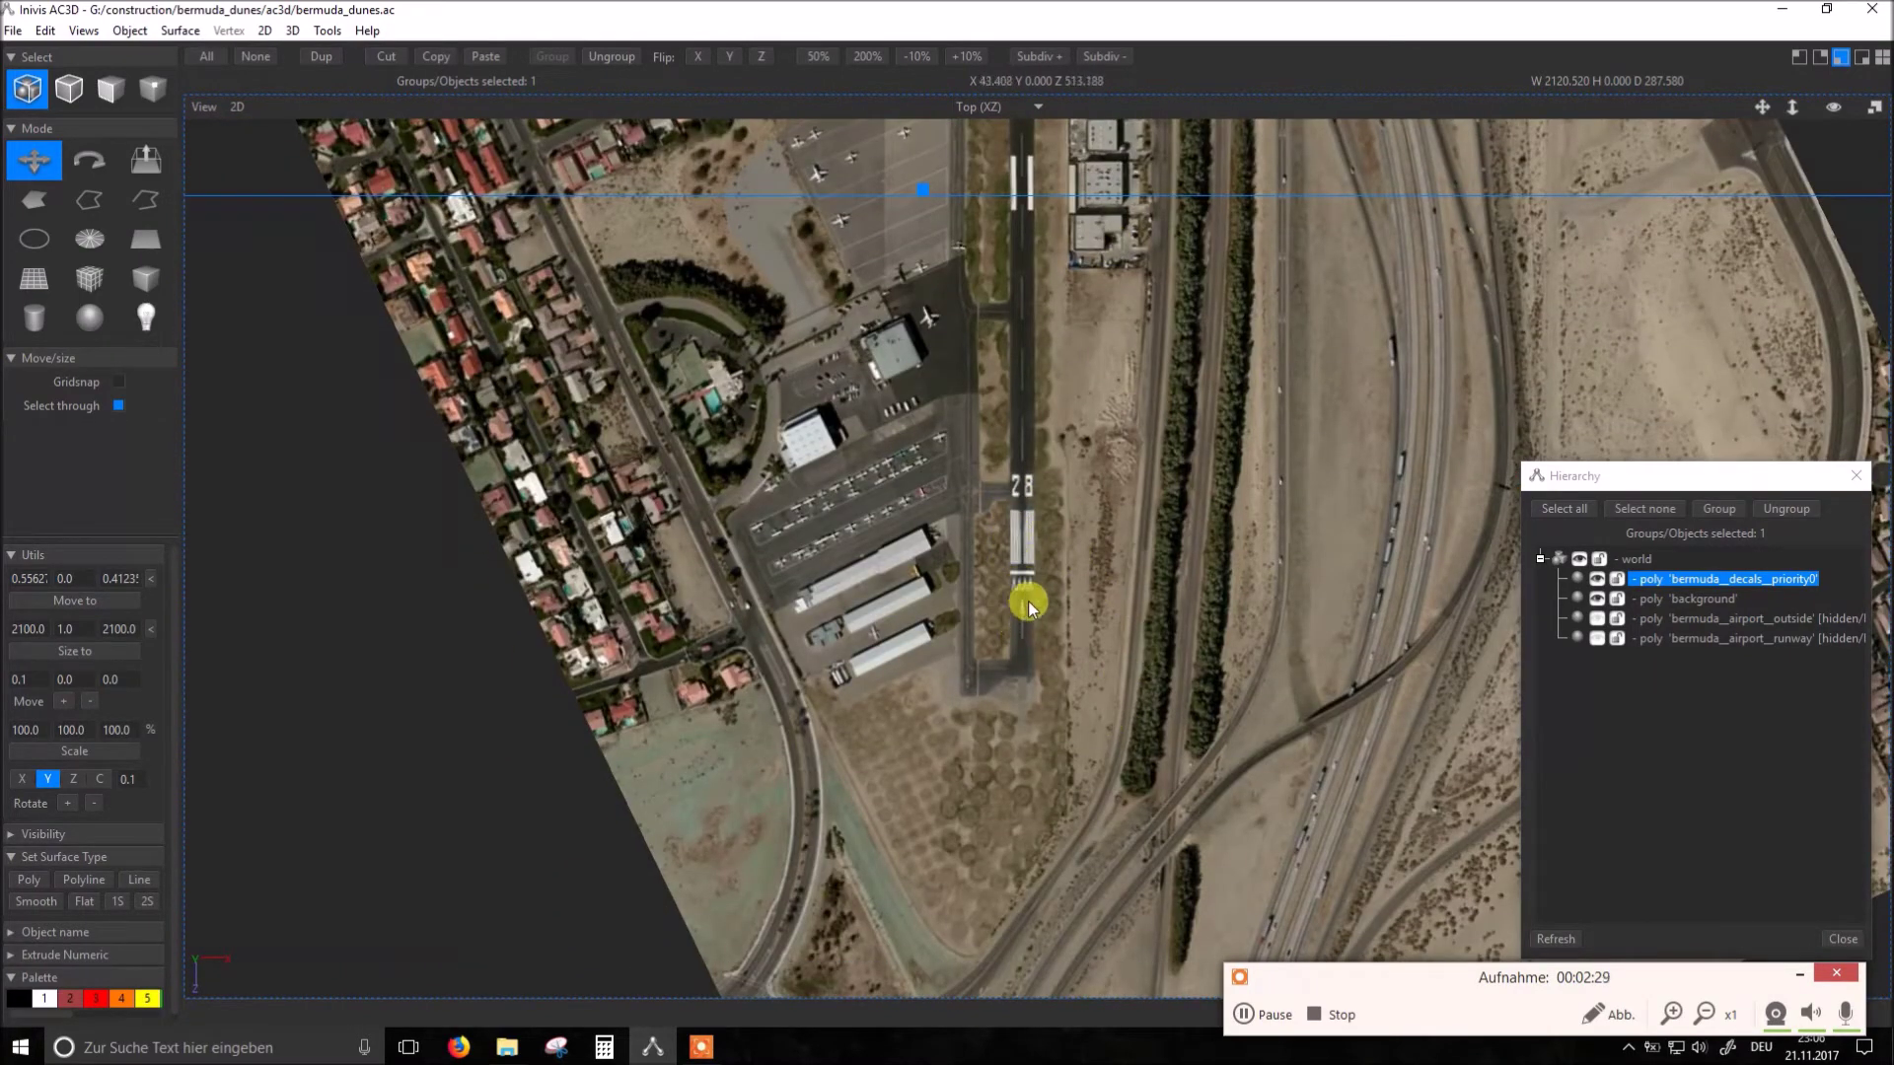
scroll(1146, 391, down, 3)
scroll(994, 411, down, 2)
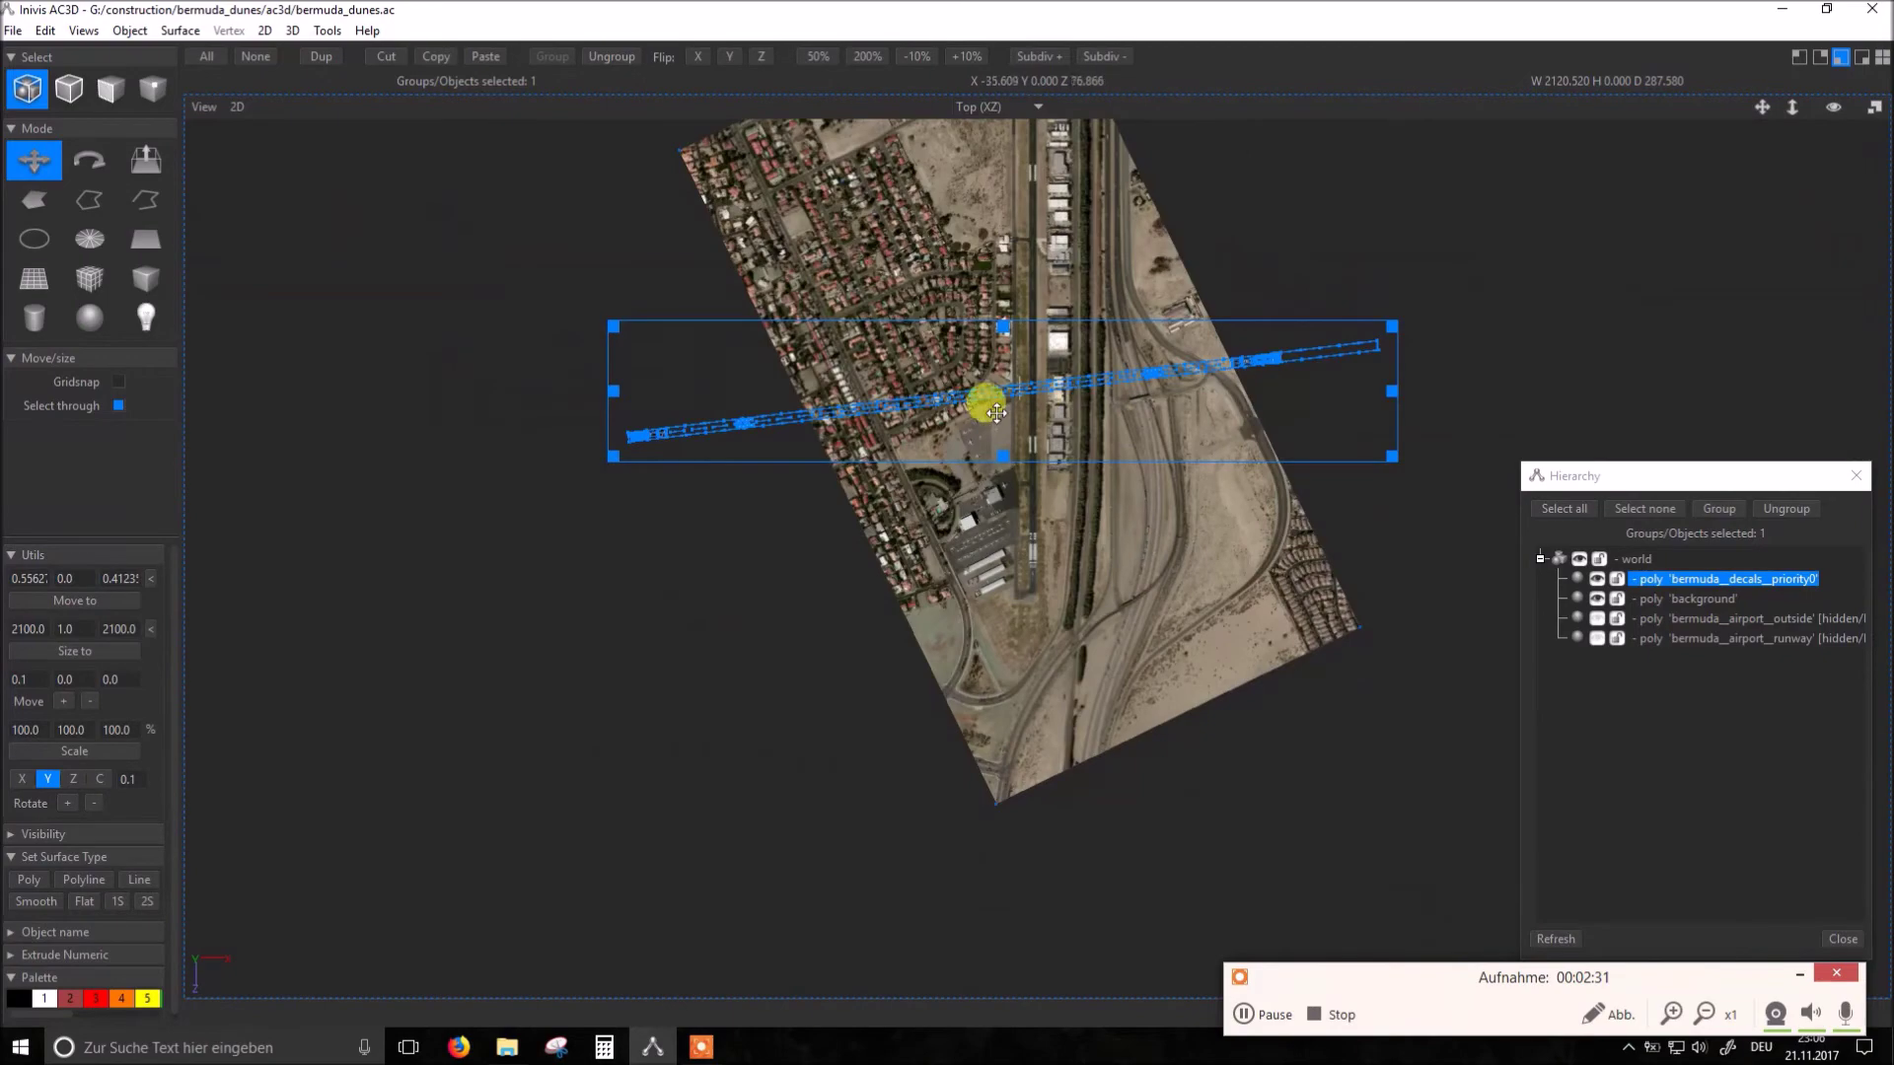
scroll(578, 440, up, 3)
mouse_move(452, 398)
right_down()
mouse_move(922, 769)
mouse_move(1050, 833)
right_up()
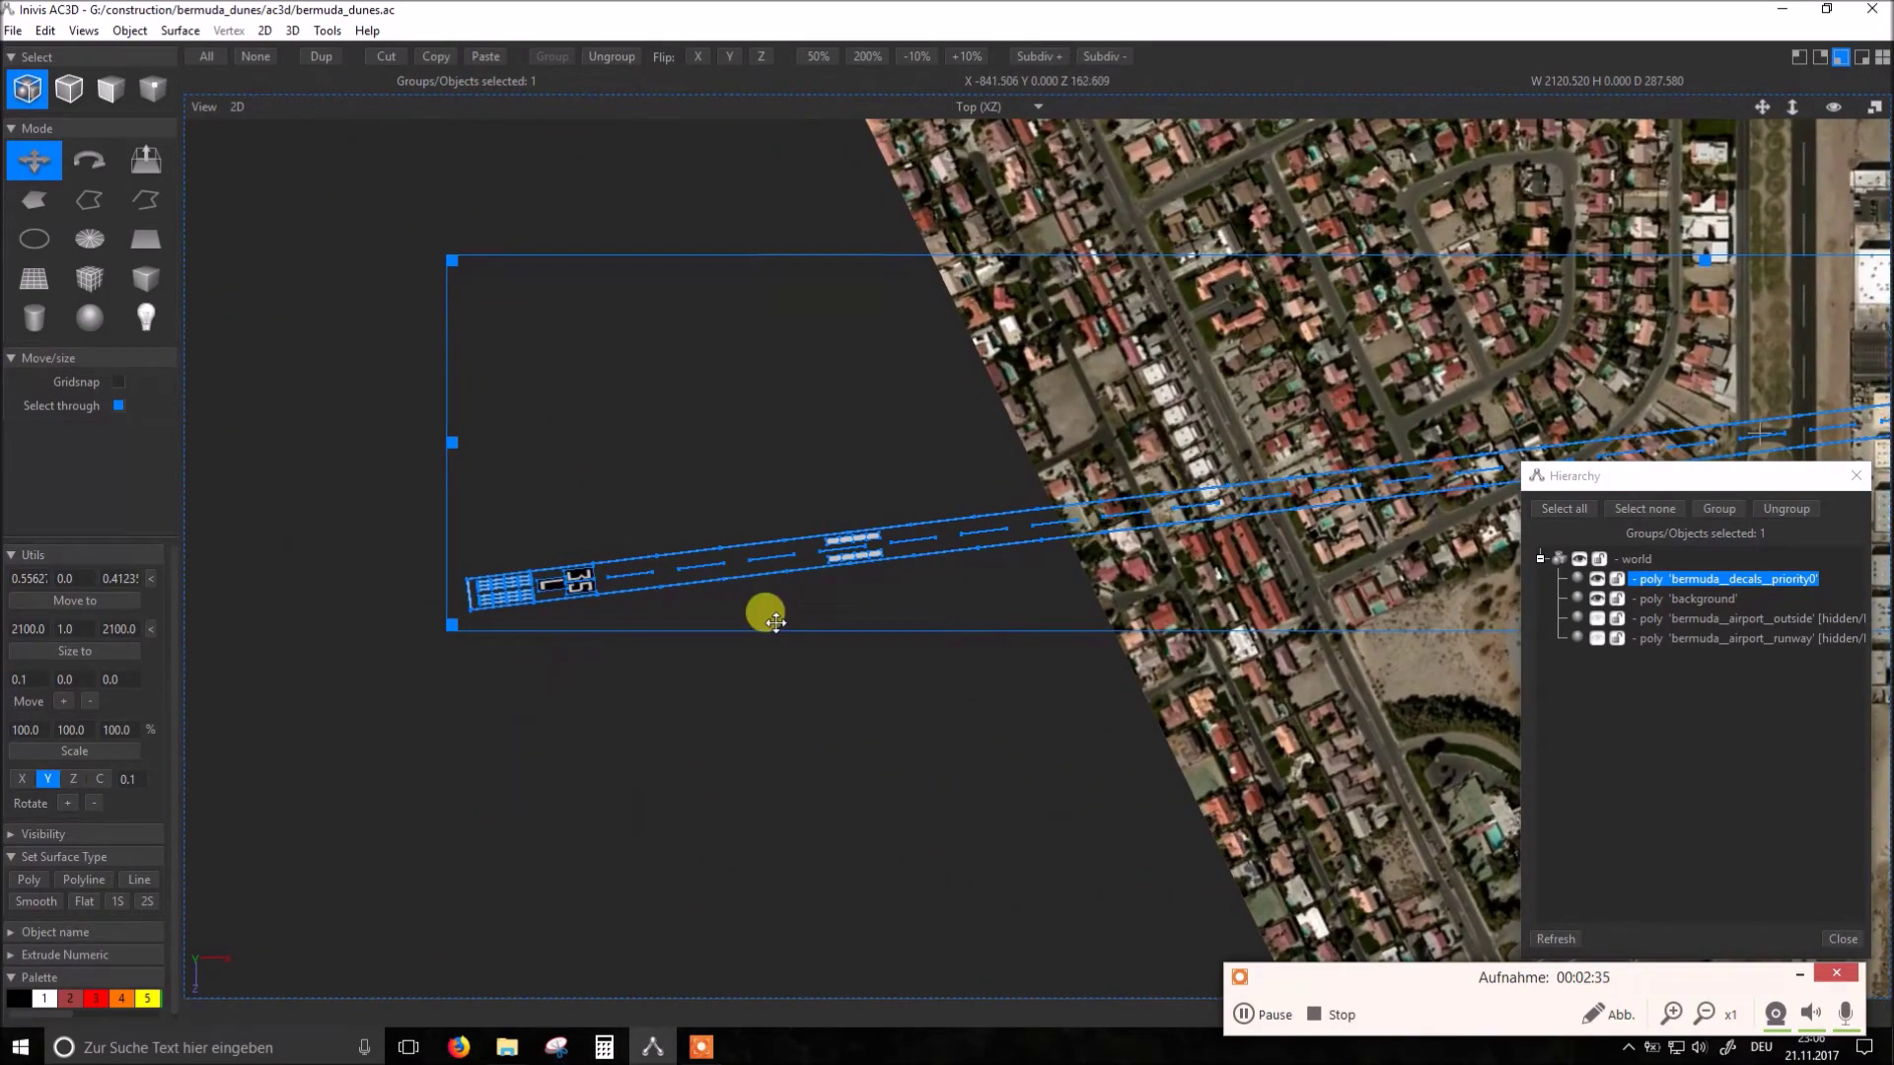
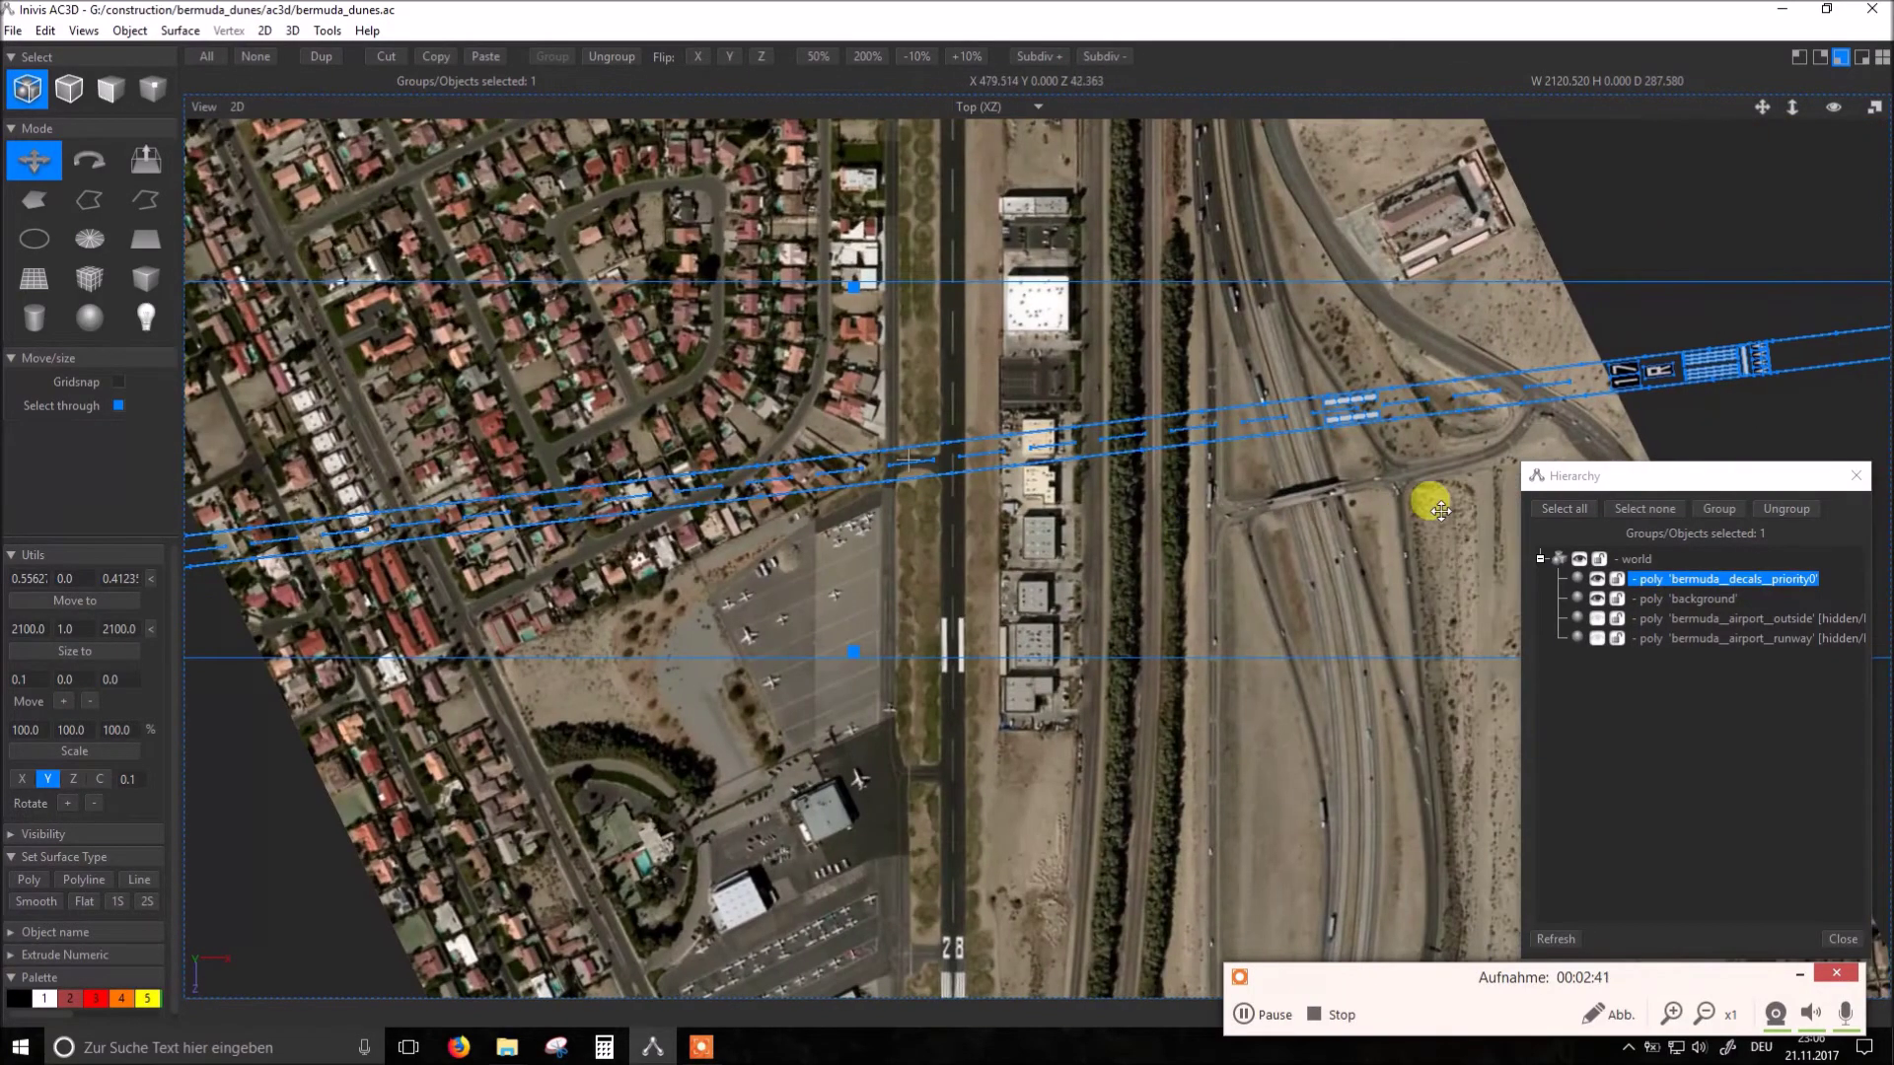
Step: Pan the 2D top view to the end of the decal strip and back across the satellite image
right_drag(1431, 499, 191, 592)
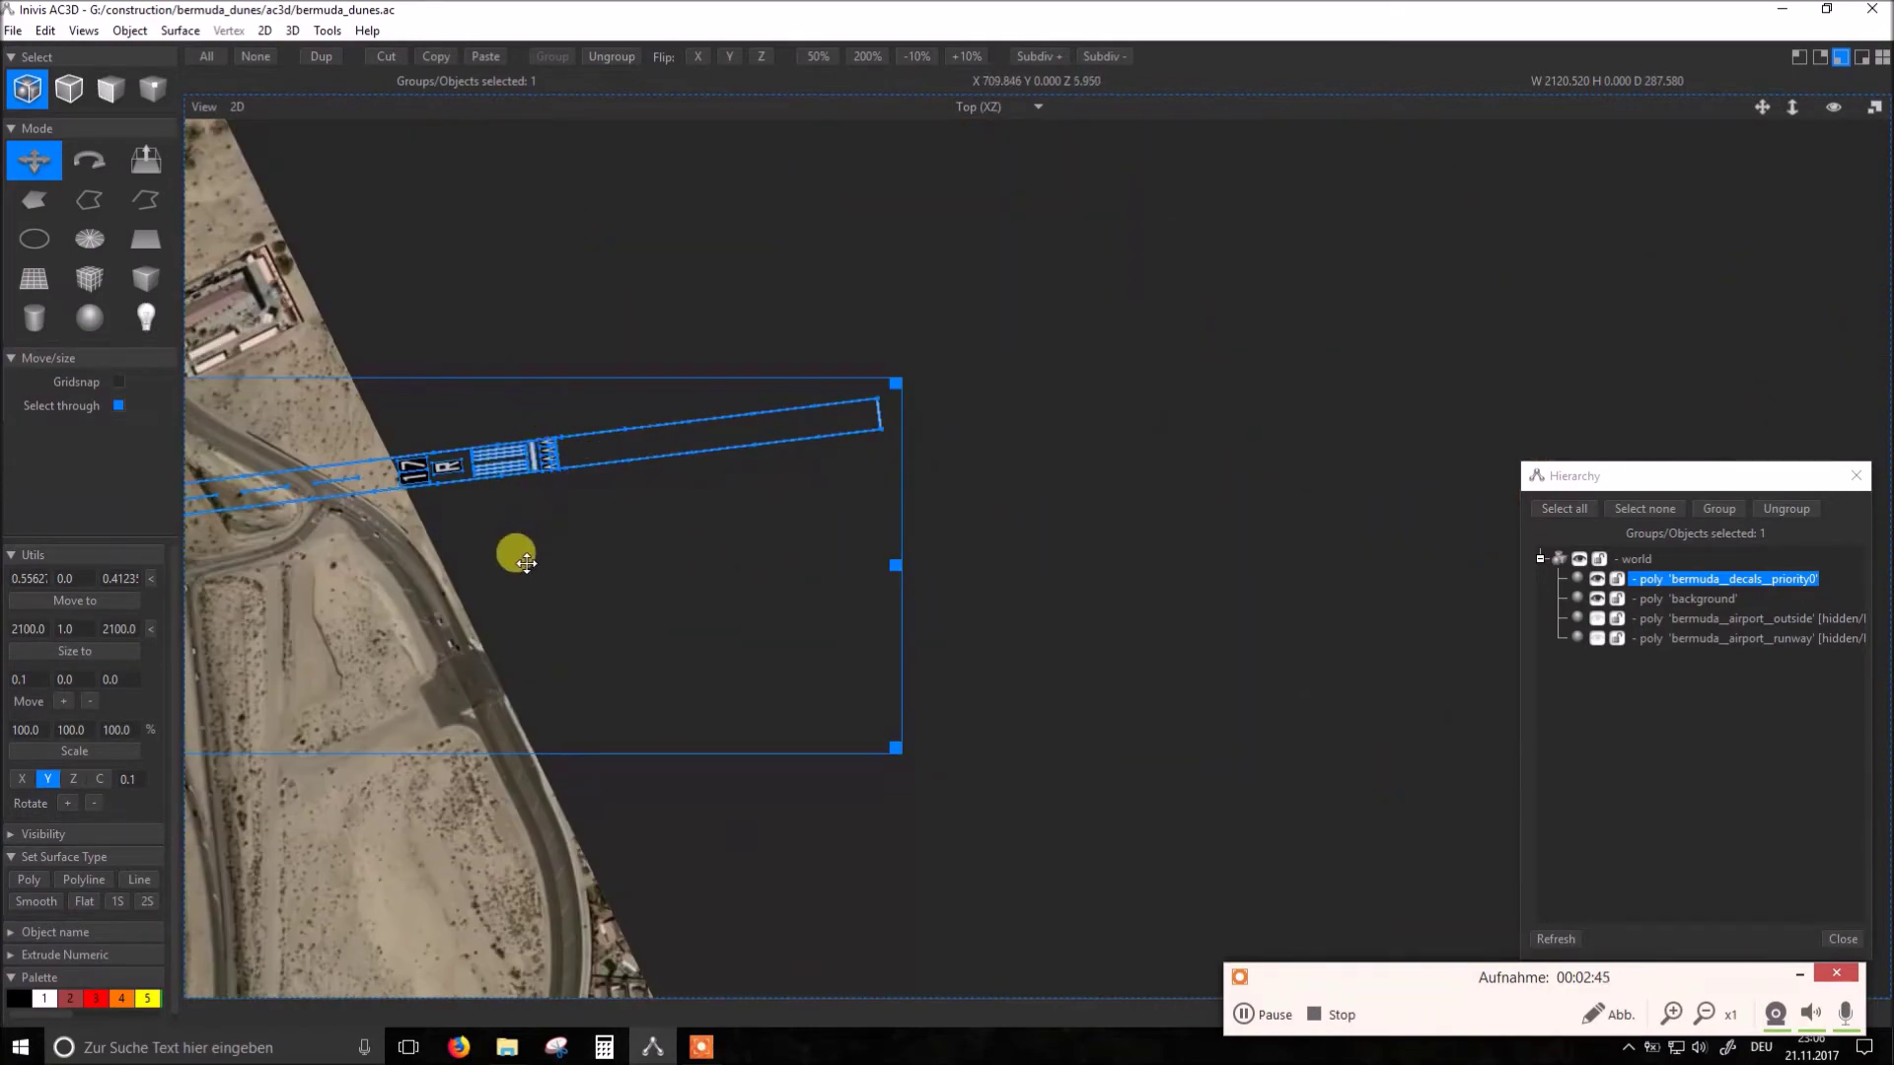
right_drag(512, 549, 1346, 562)
scroll(785, 647, down, 2)
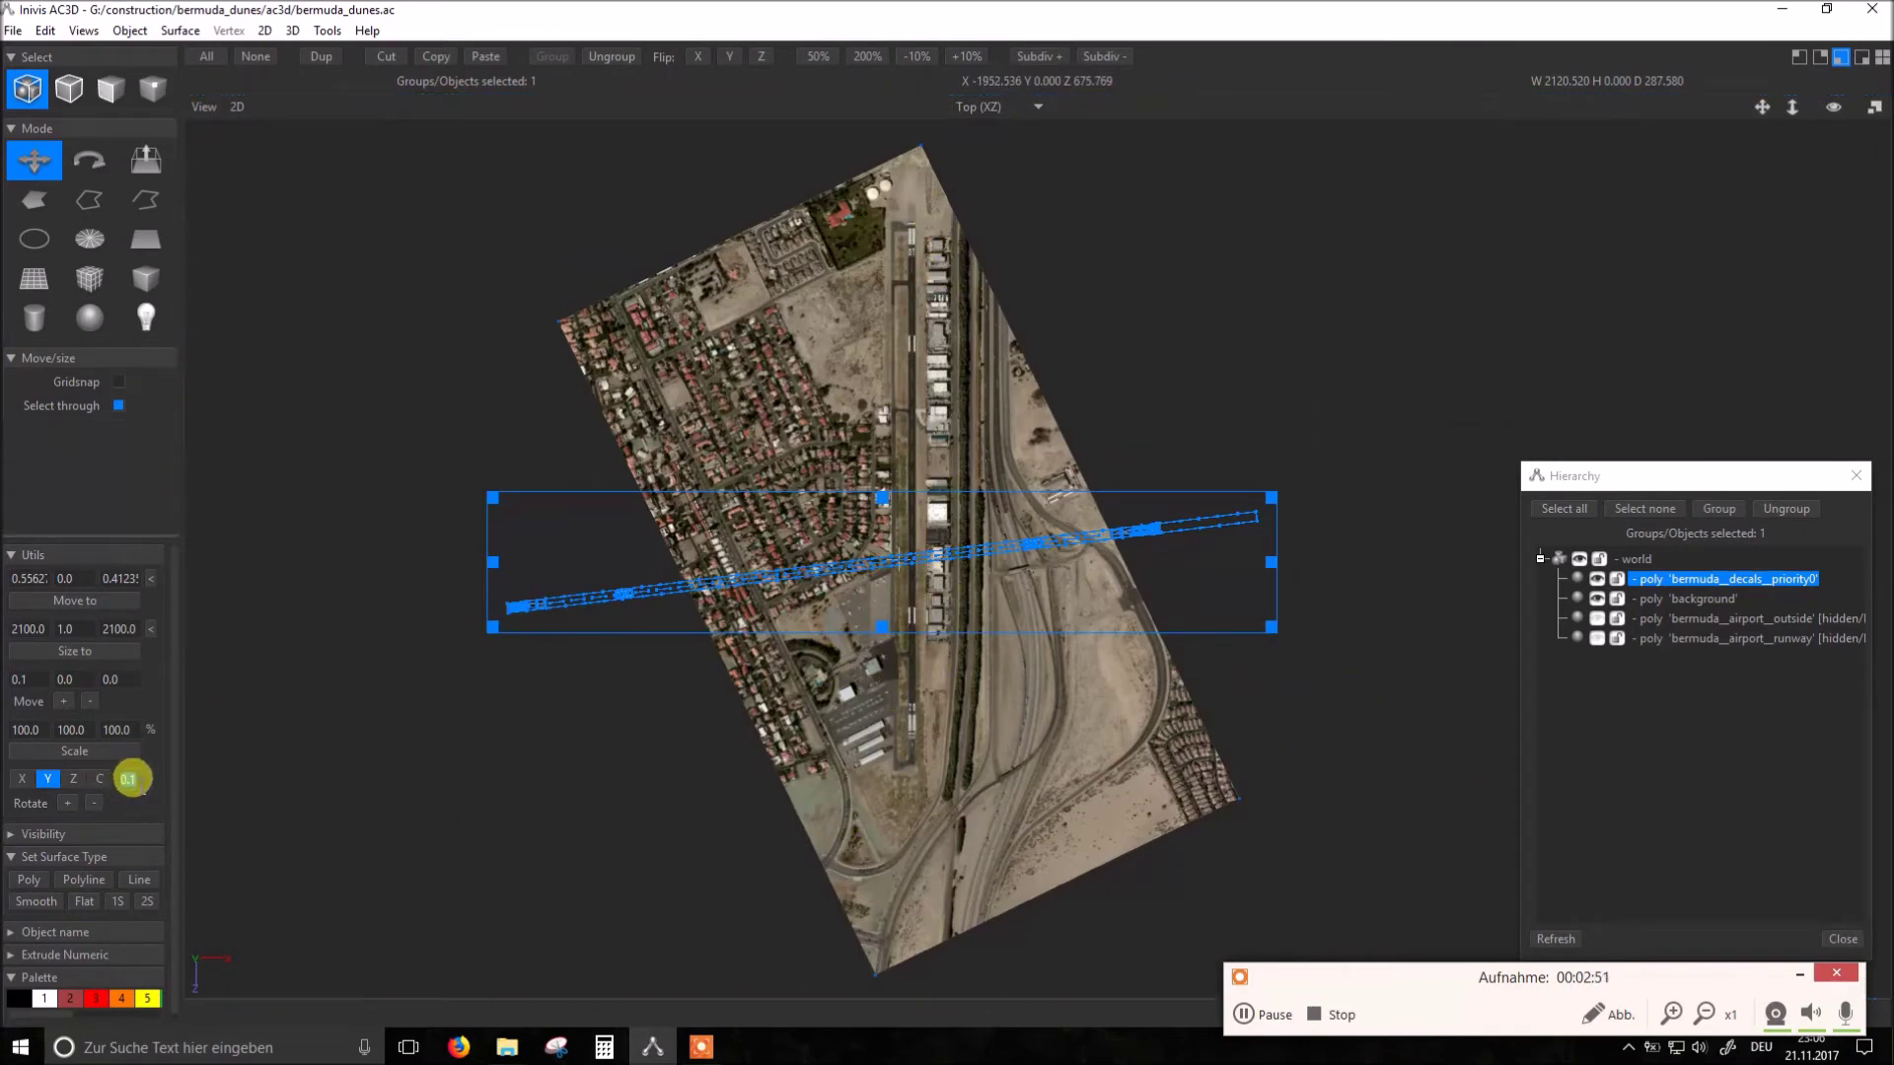
text(1.0)
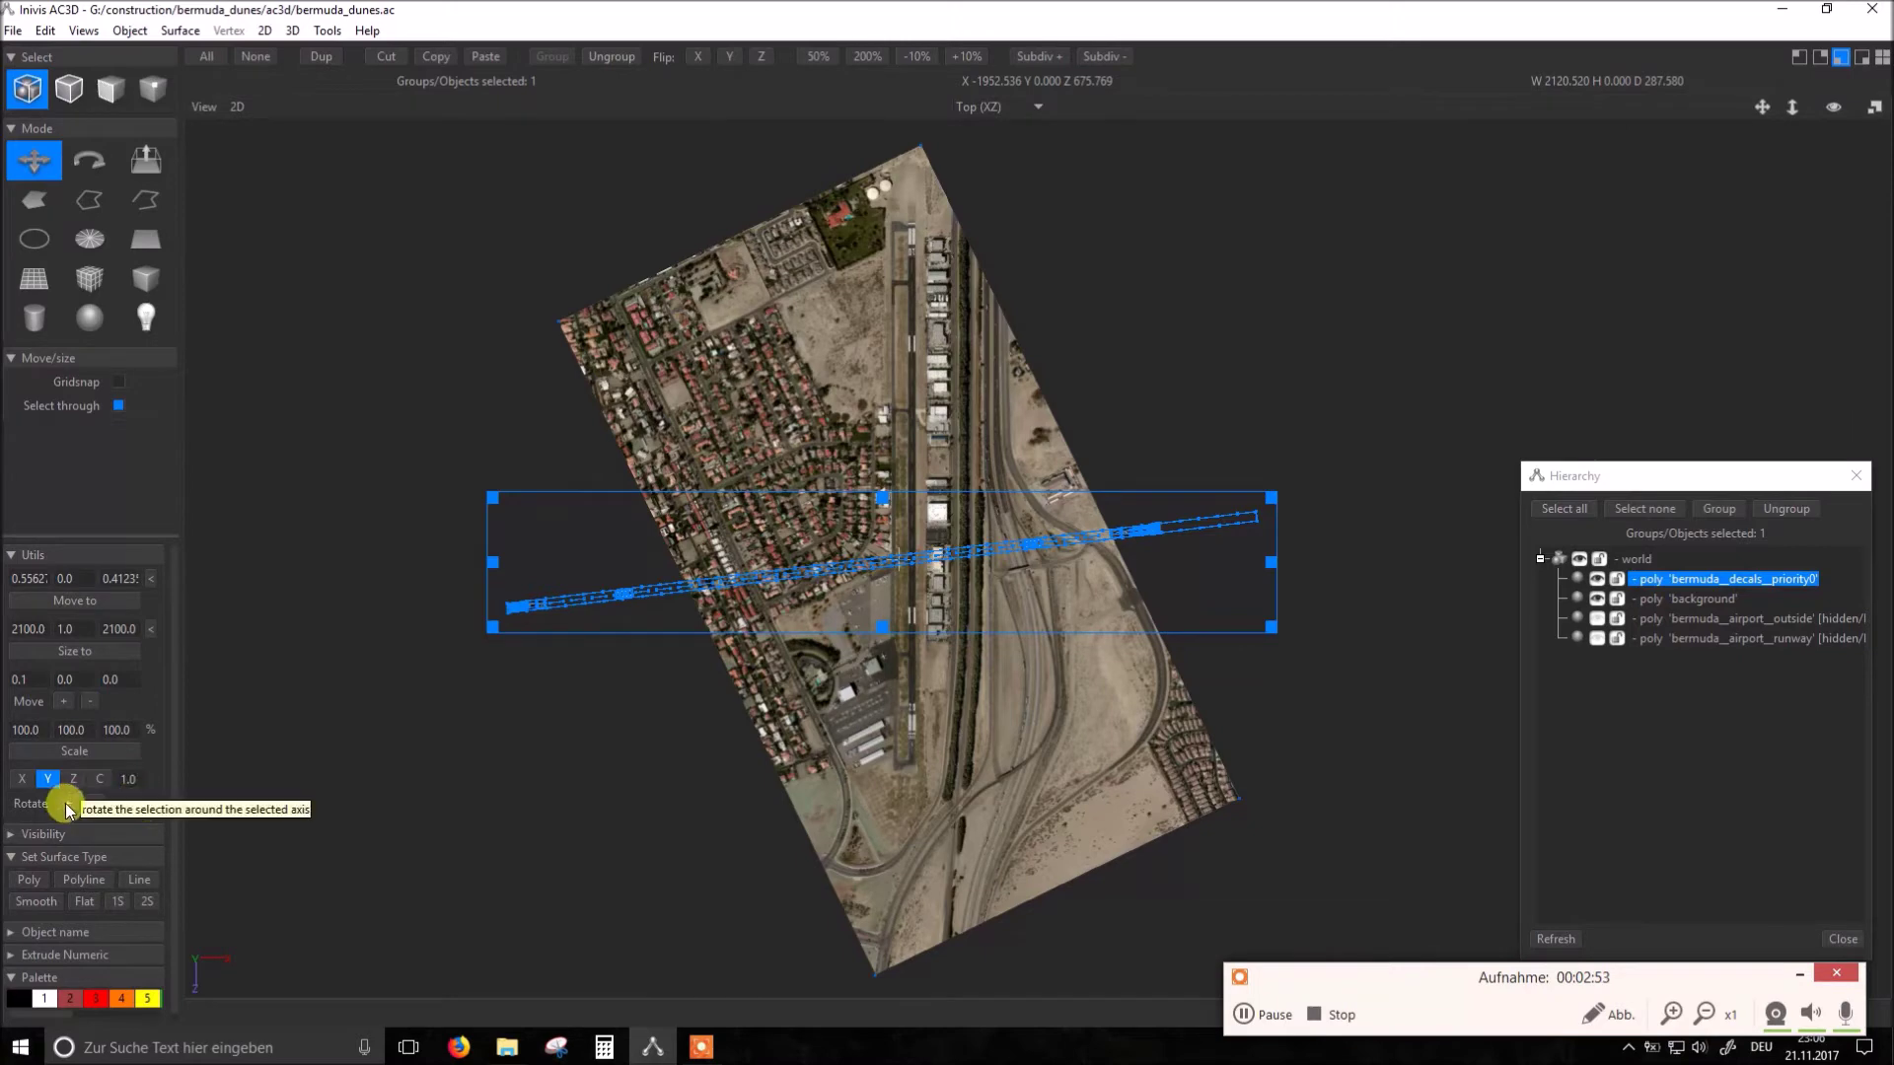
Step: Rotate the decal strip in 1.0 steps about Y until vertical, then fine-tune the angle
click(67, 804)
click(66, 804)
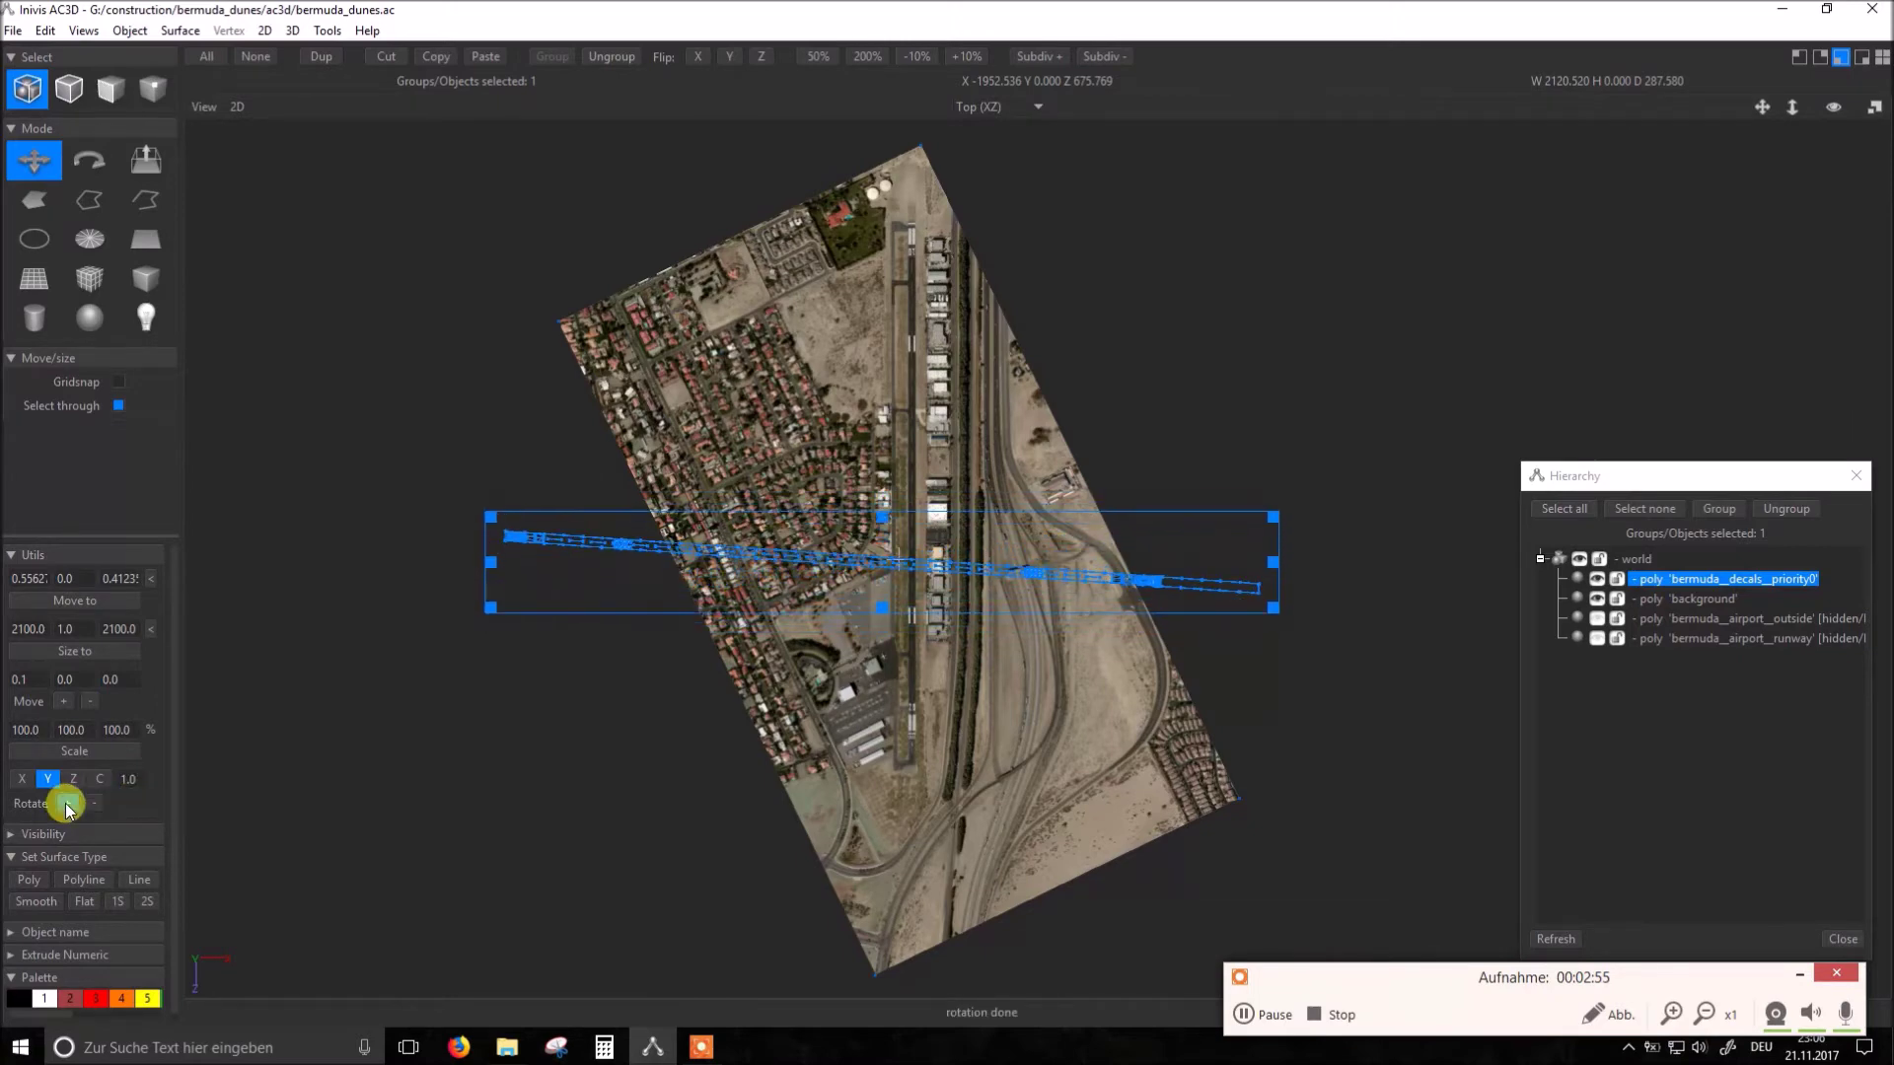
click(67, 803)
click(67, 803)
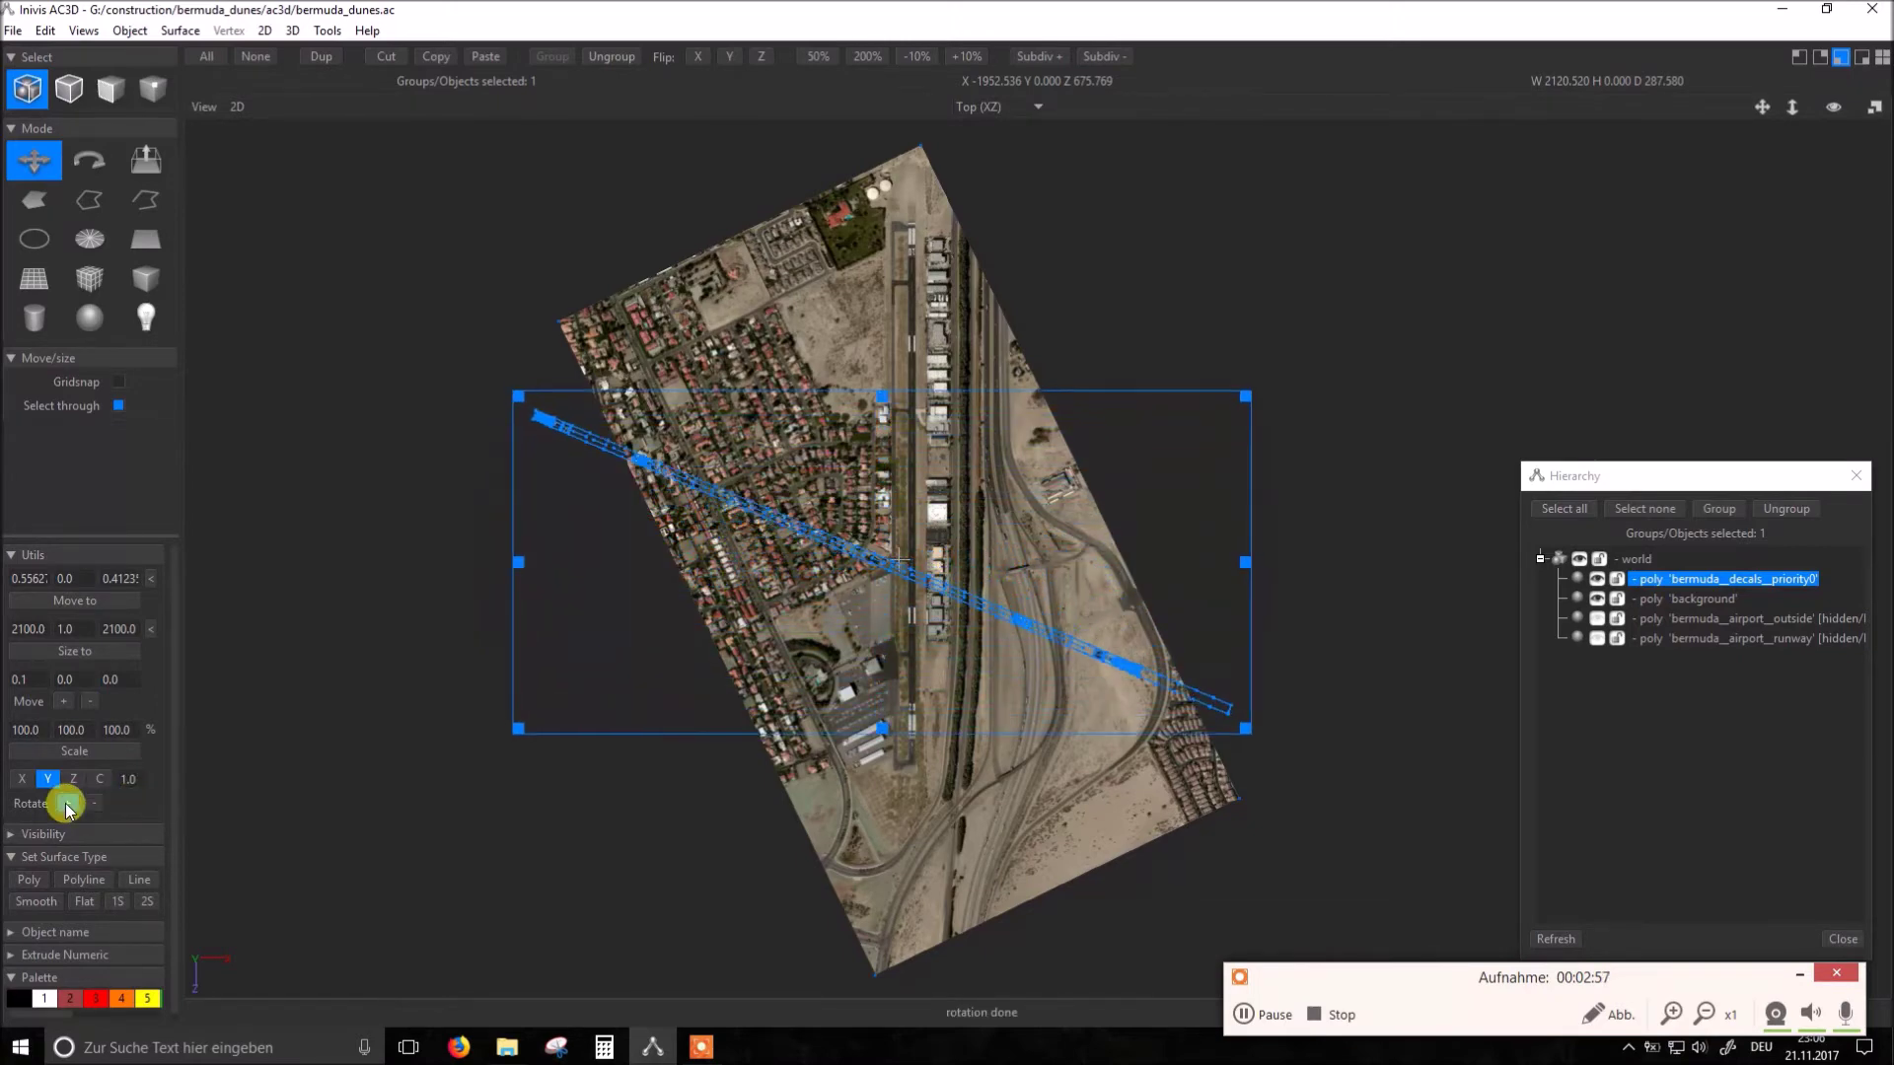
click(67, 803)
click(67, 803)
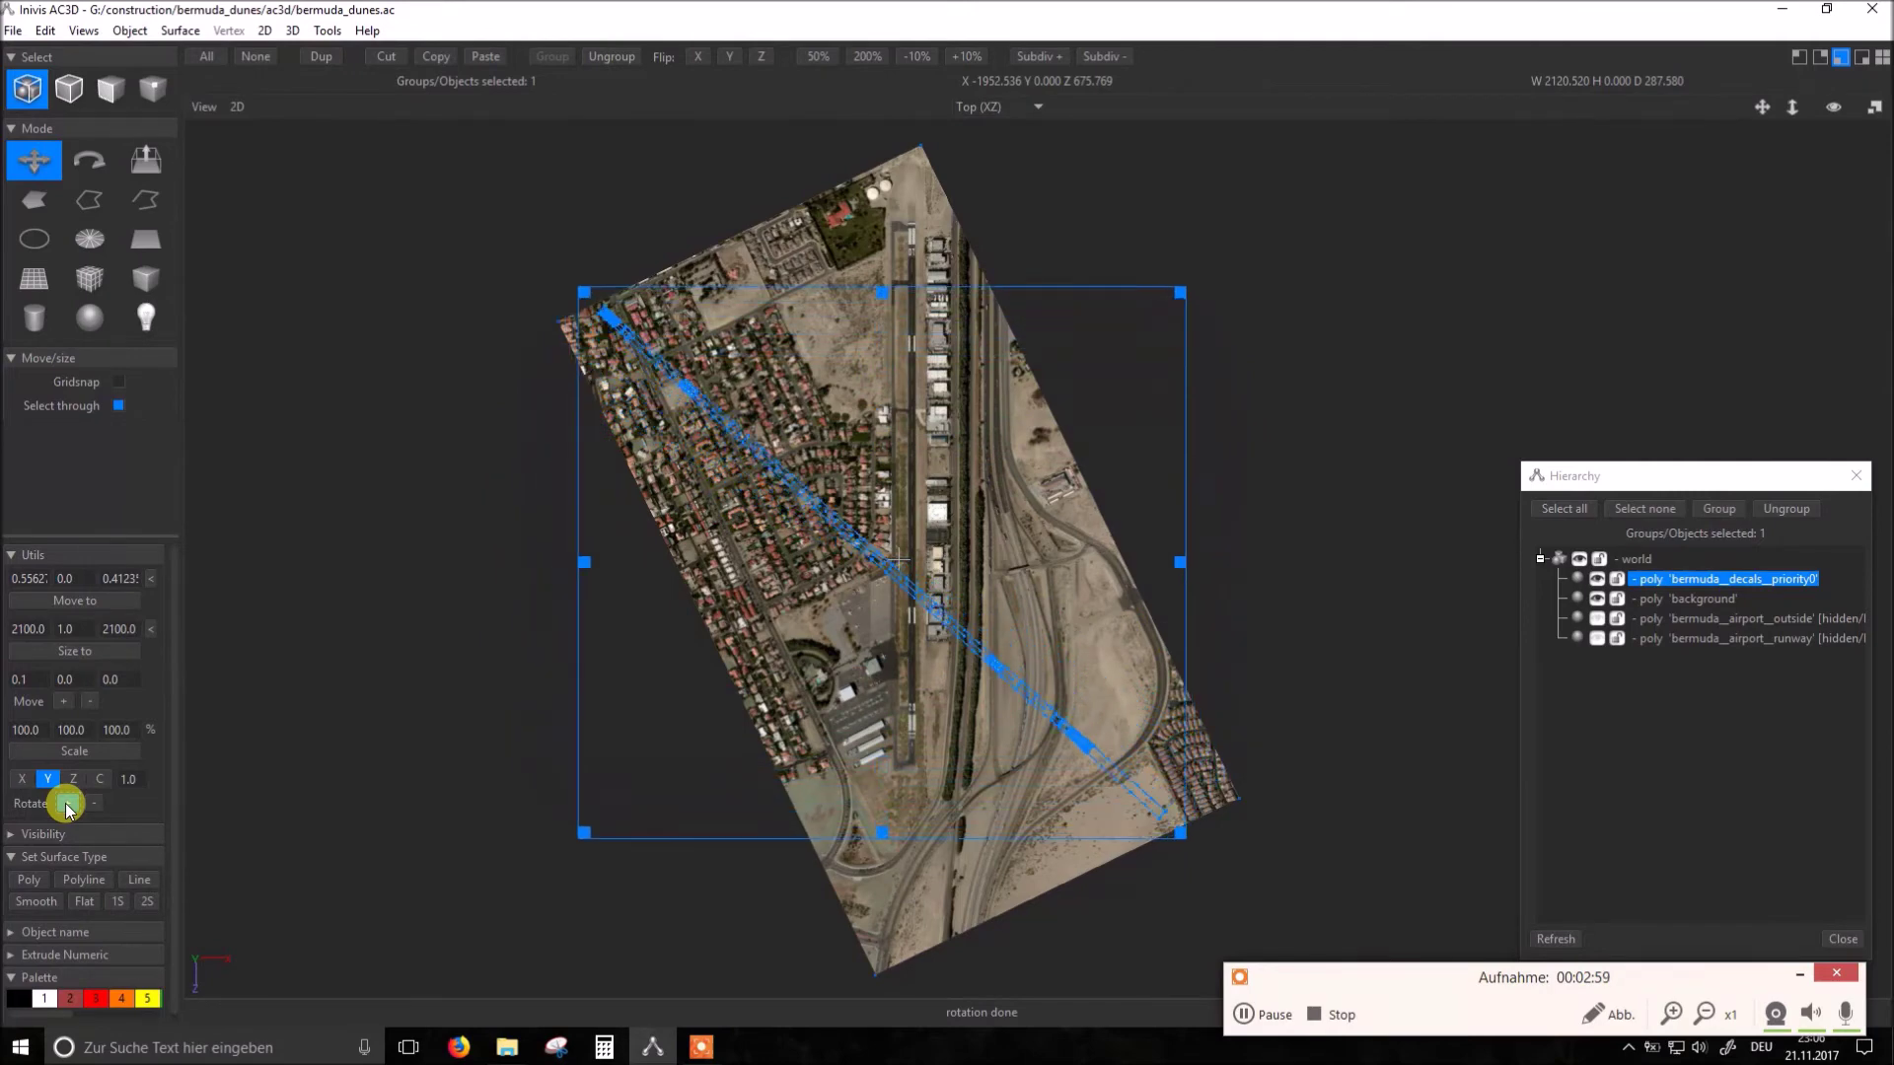
click(66, 804)
click(67, 803)
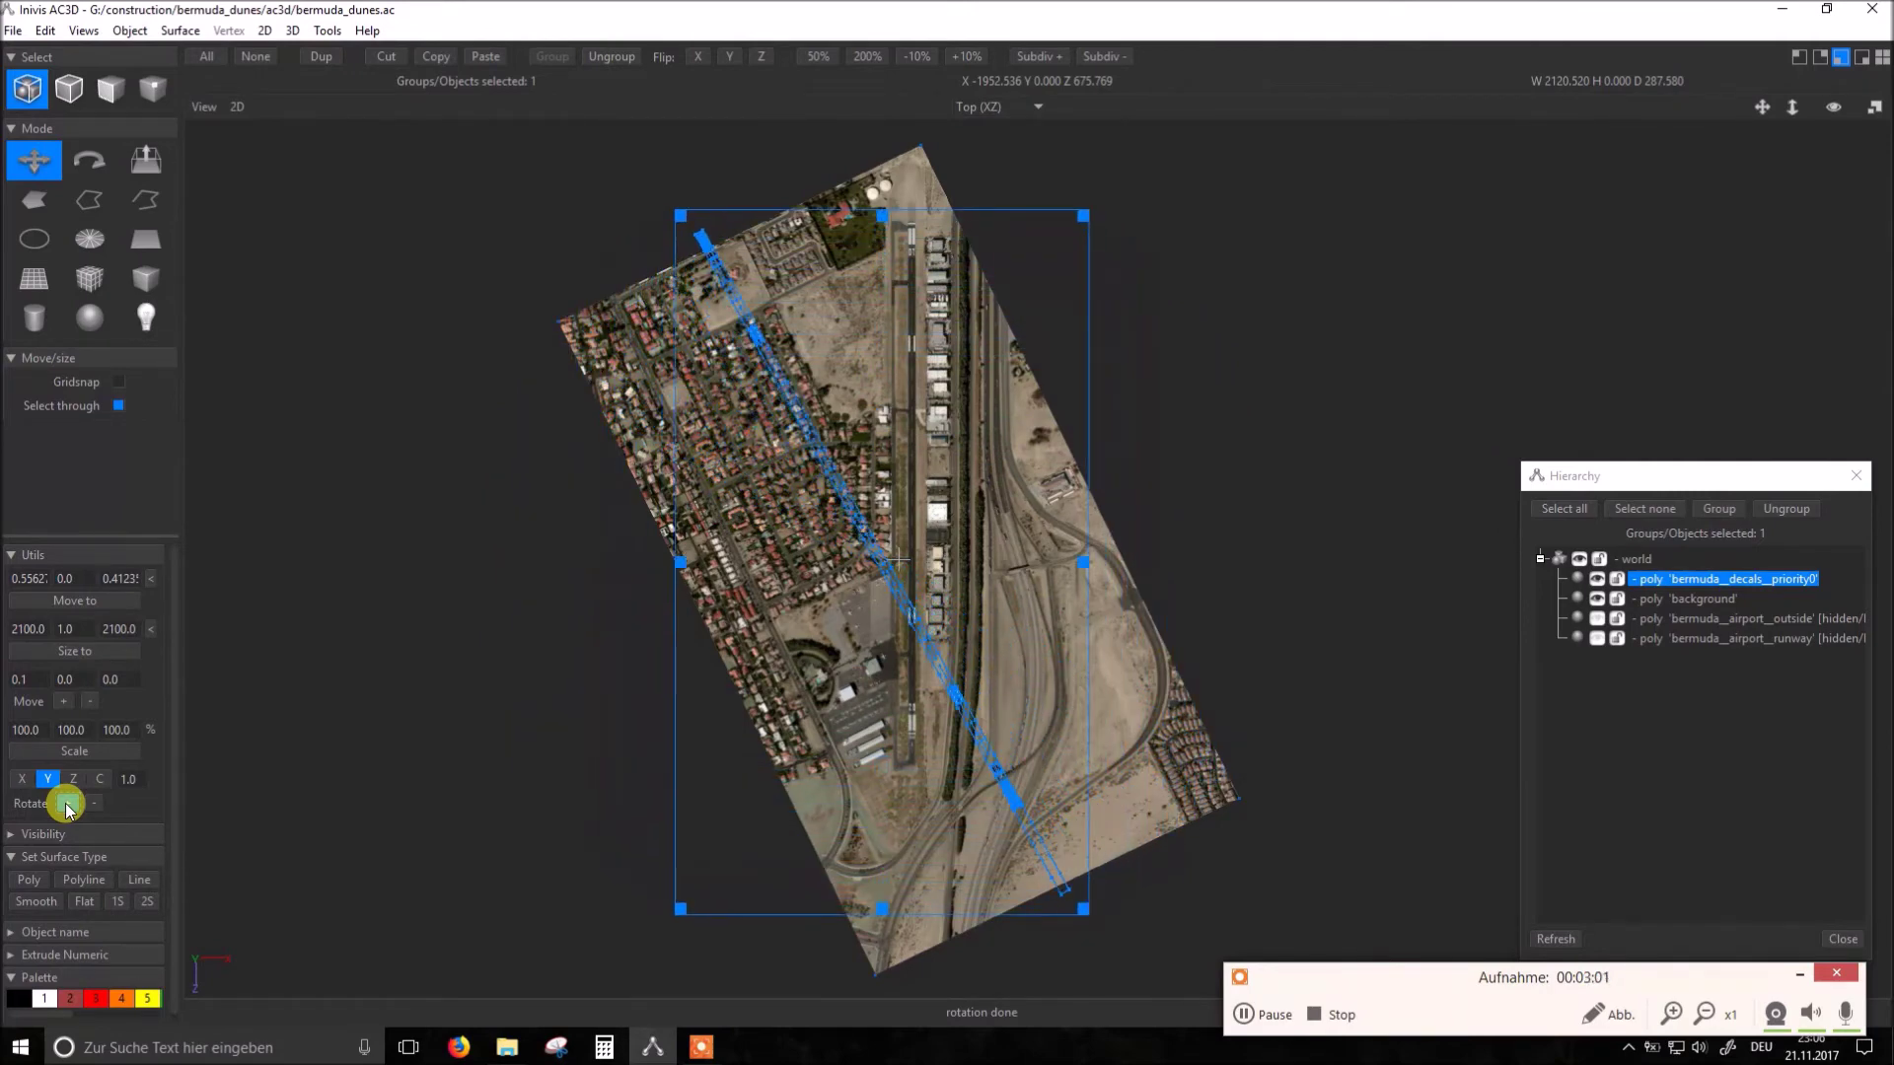
click(67, 803)
click(67, 804)
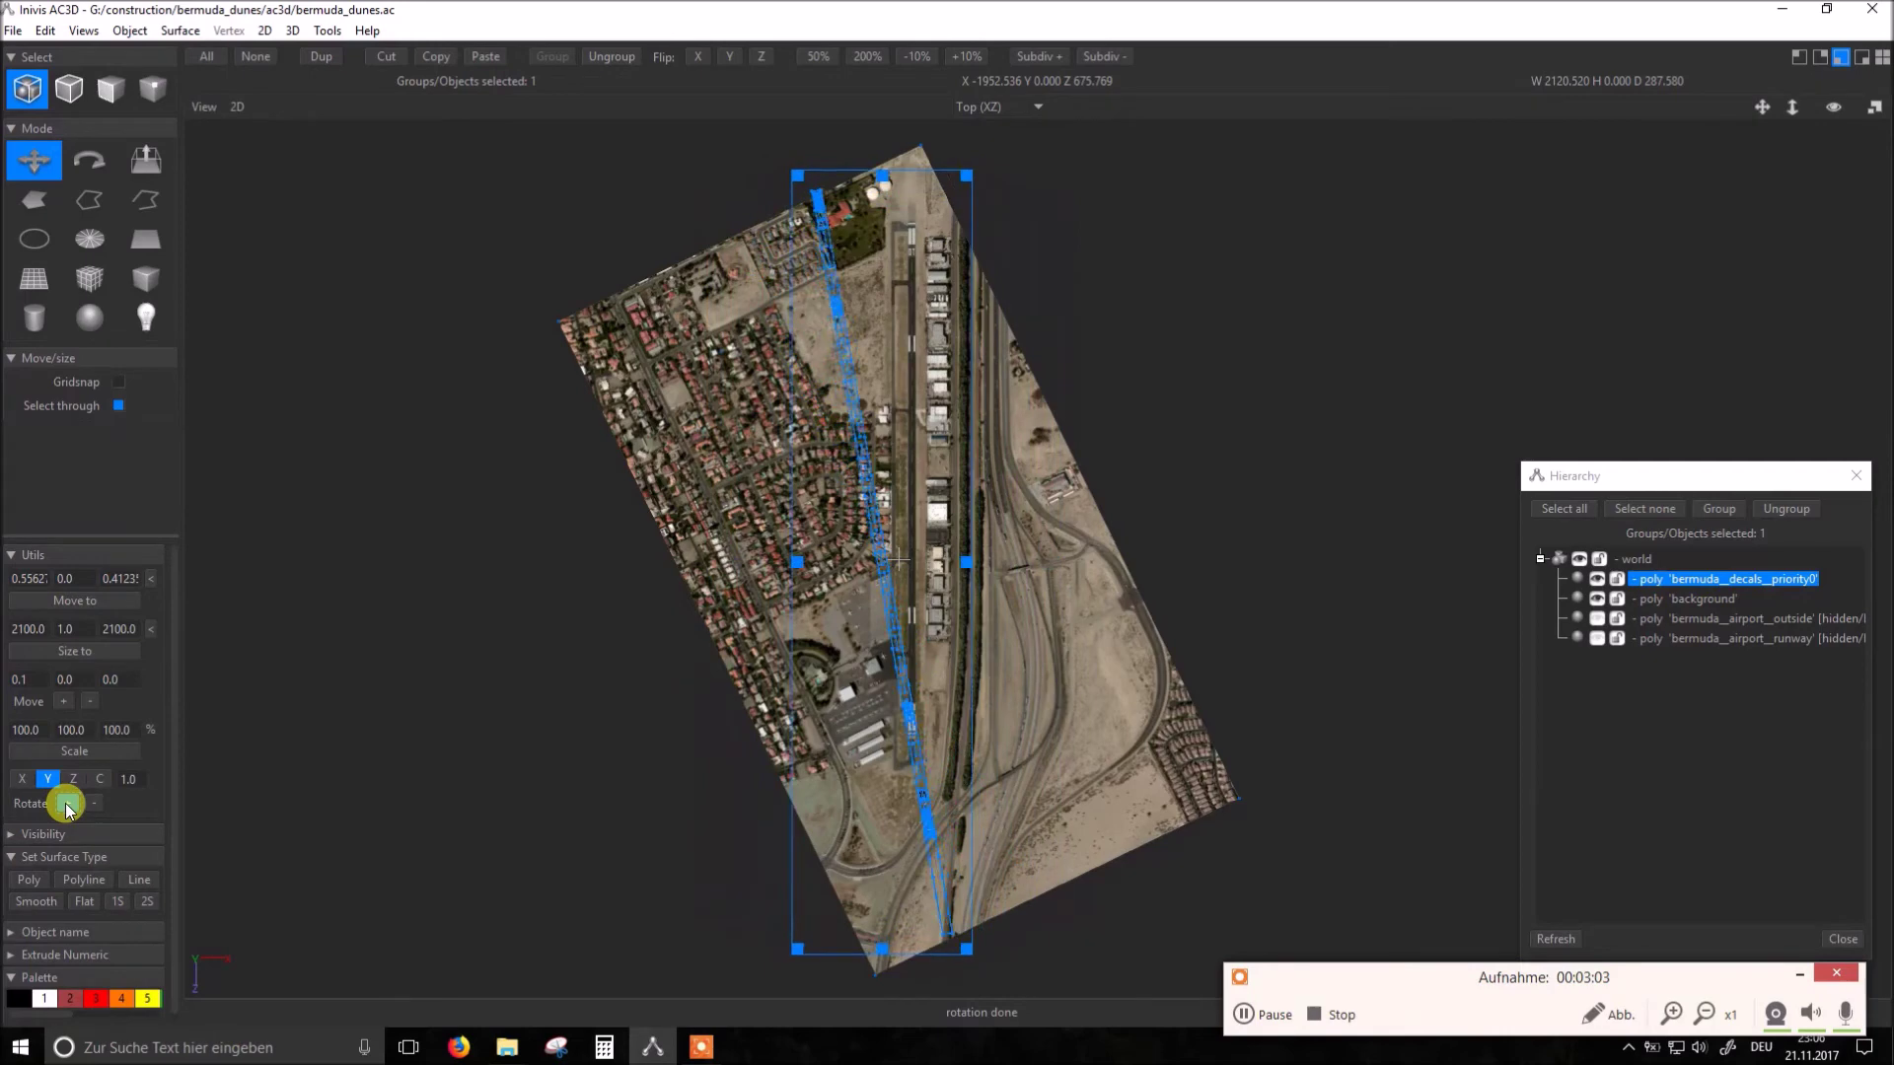
click(67, 803)
click(67, 804)
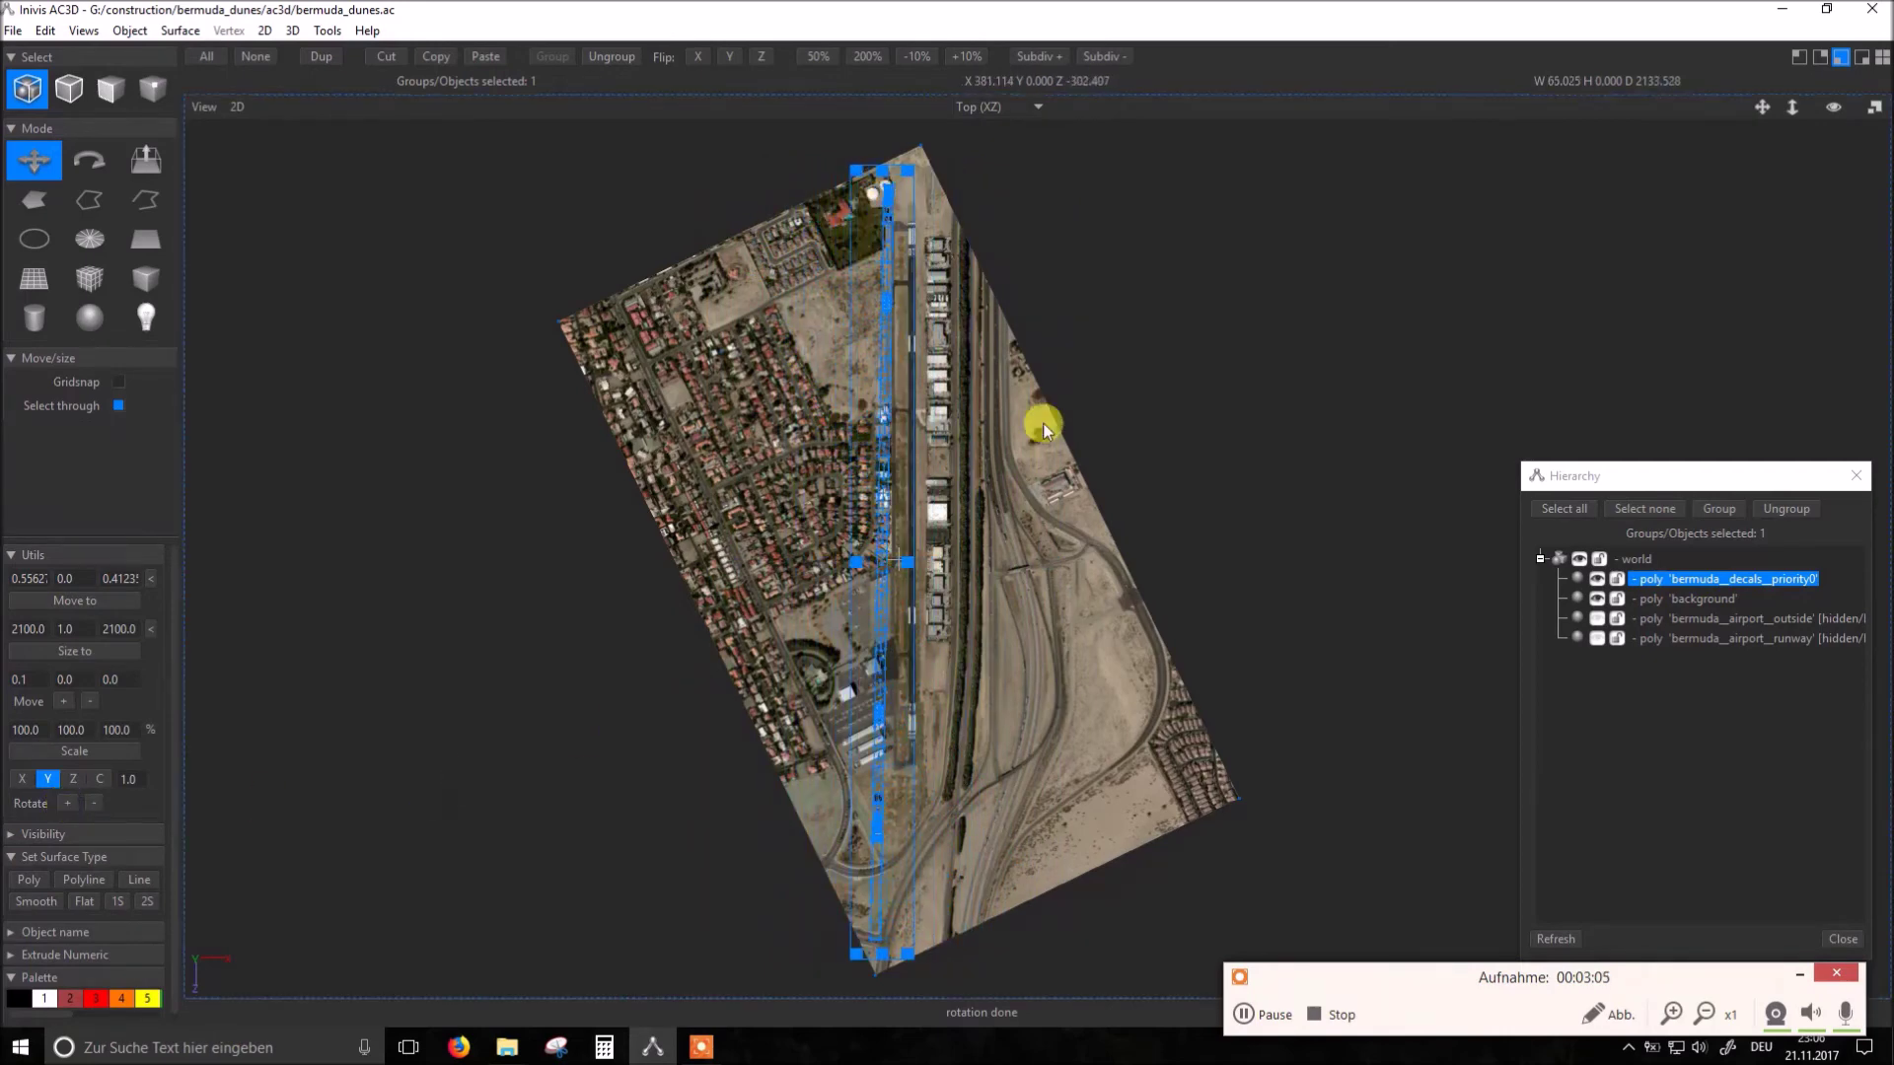
click(95, 802)
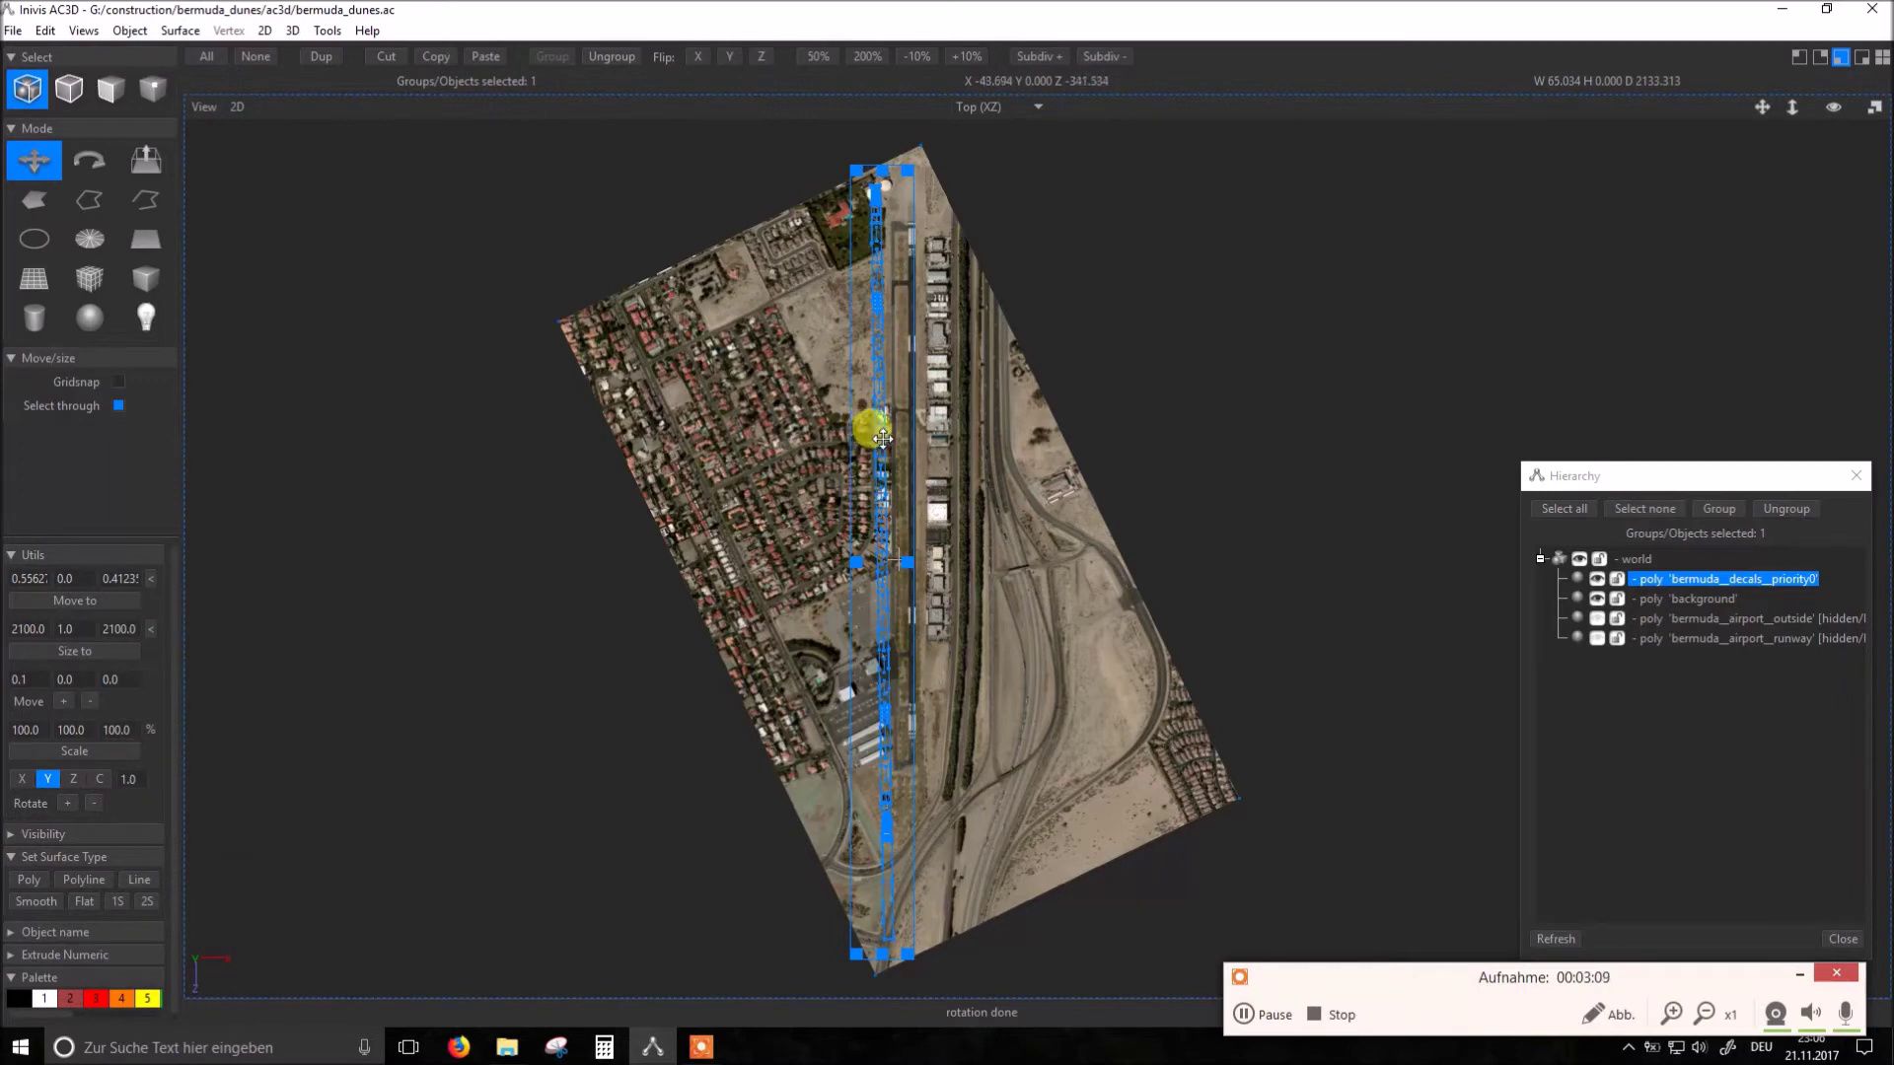
Step: Move the decal strip onto the runway and settle it at the northern threshold
drag(879, 430, 914, 471)
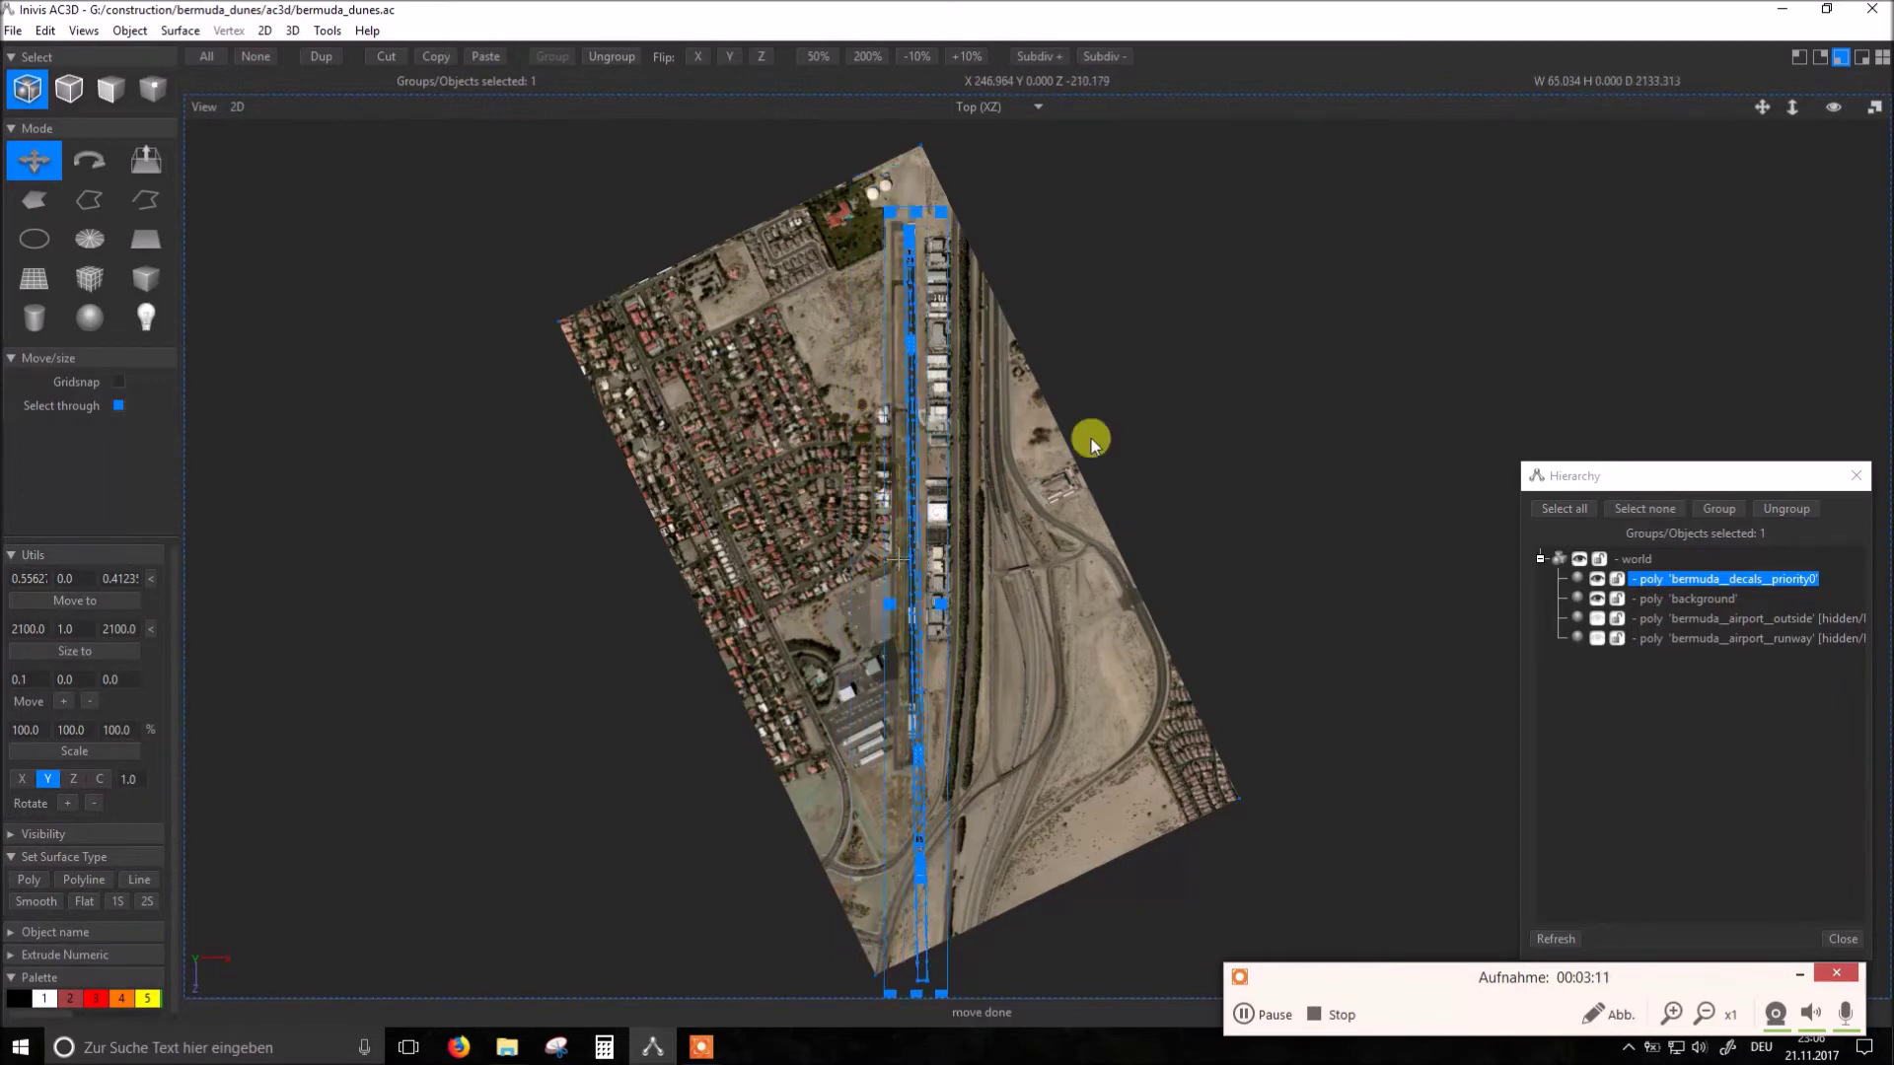
scroll(974, 400, up, 3)
scroll(1109, 265, down, 2)
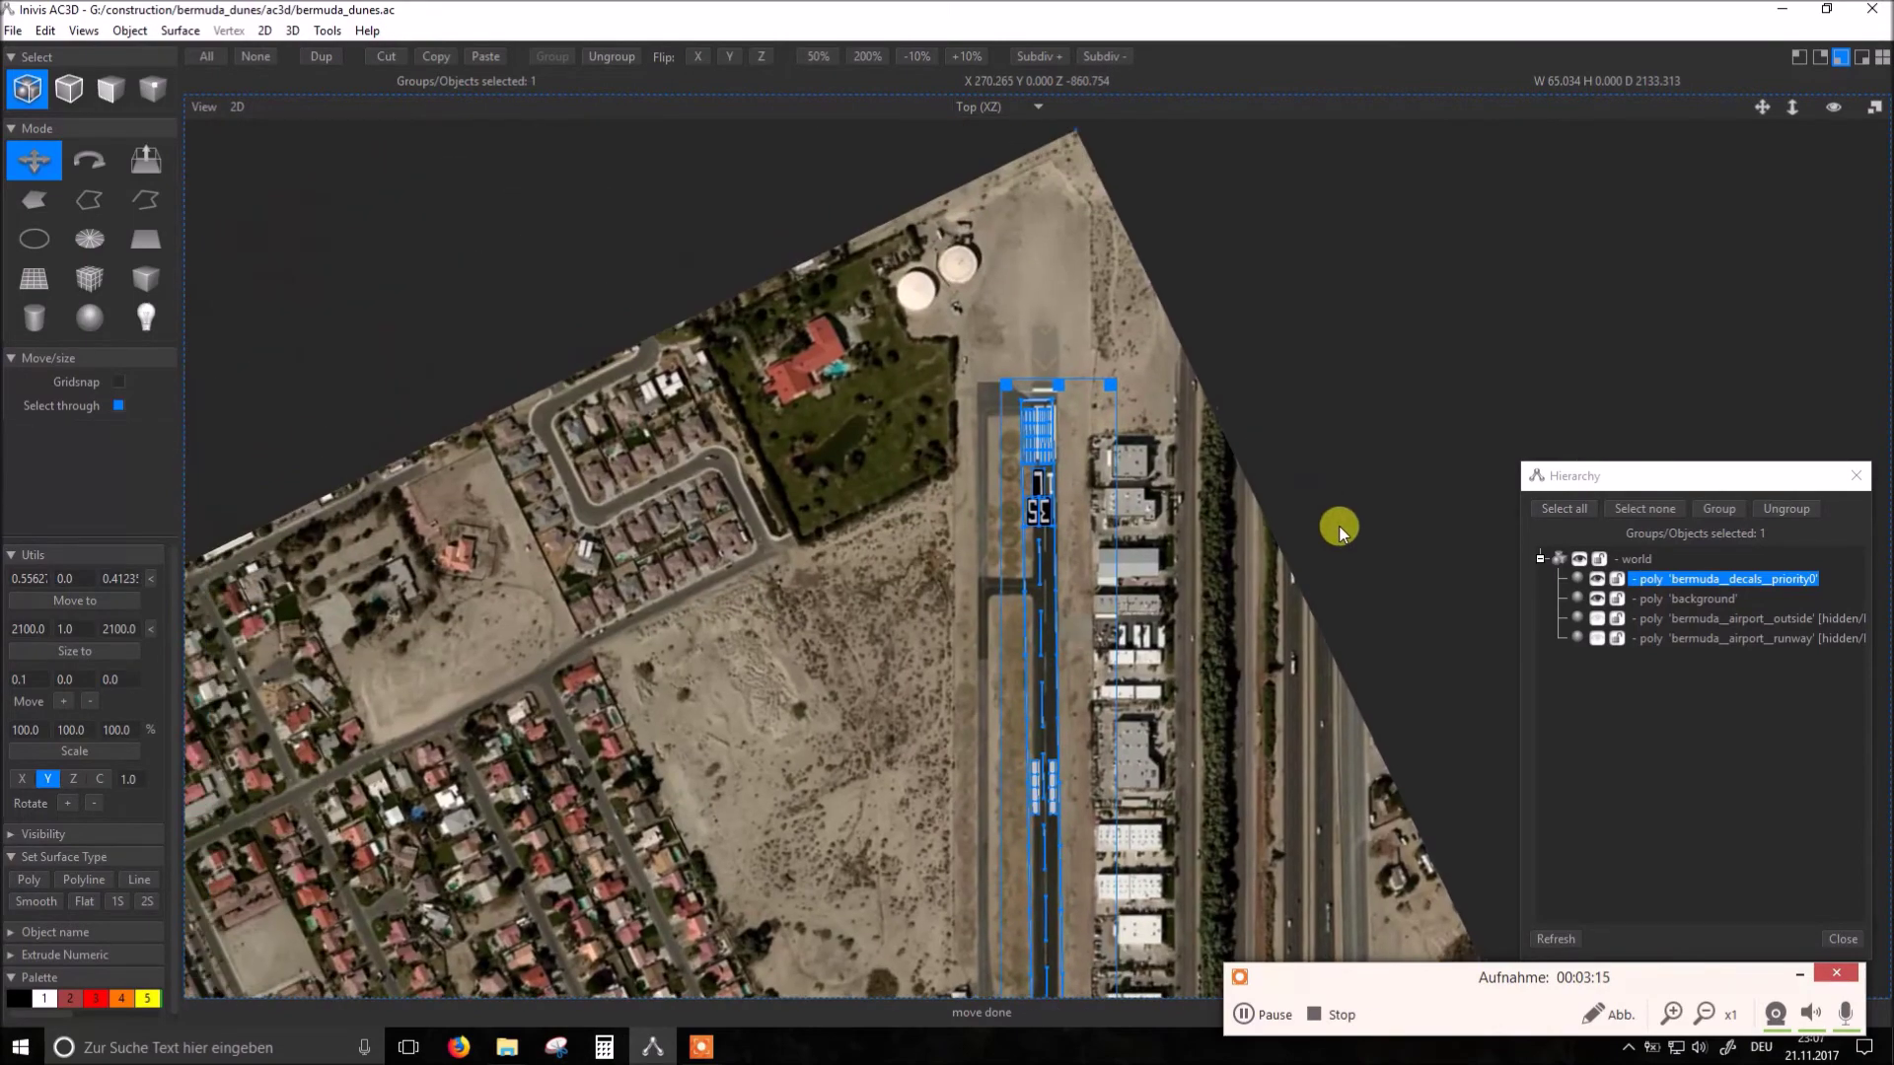
scroll(1141, 583, up, 2)
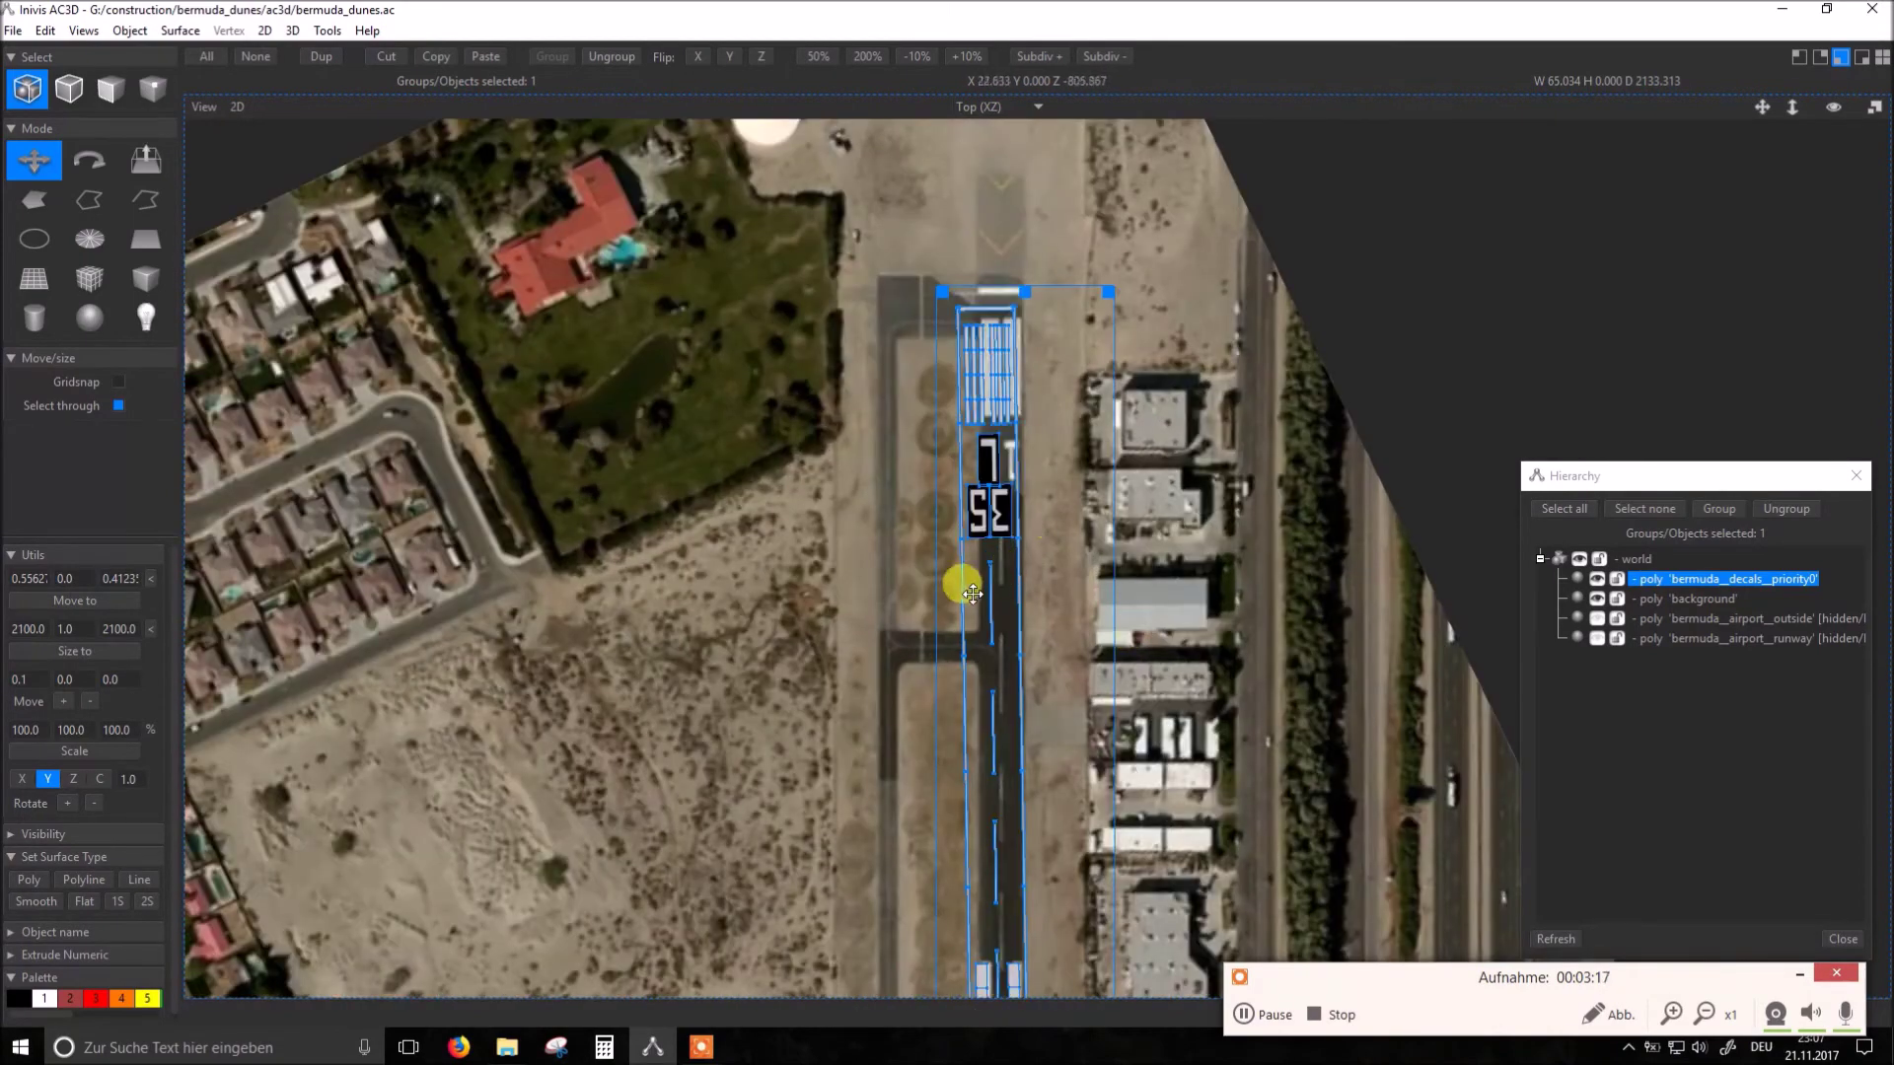
drag(983, 602, 994, 581)
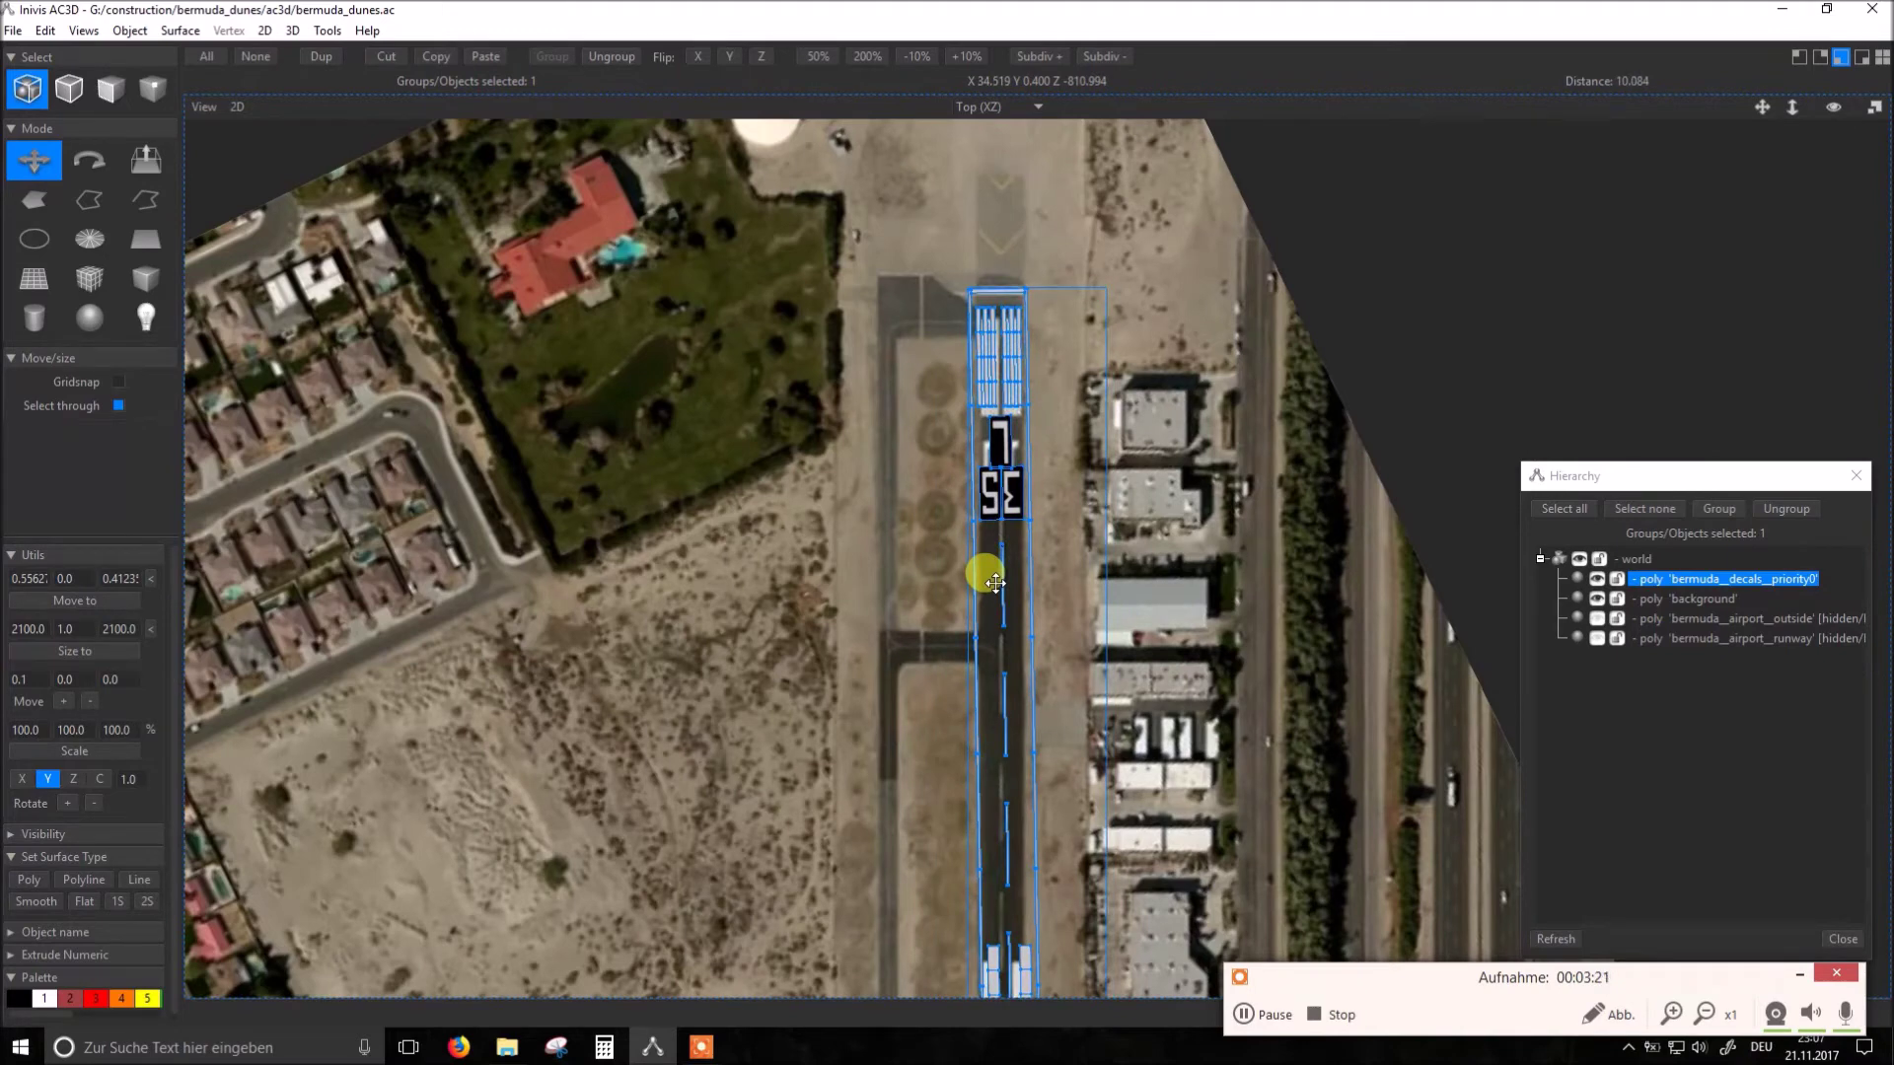
drag(994, 582, 995, 581)
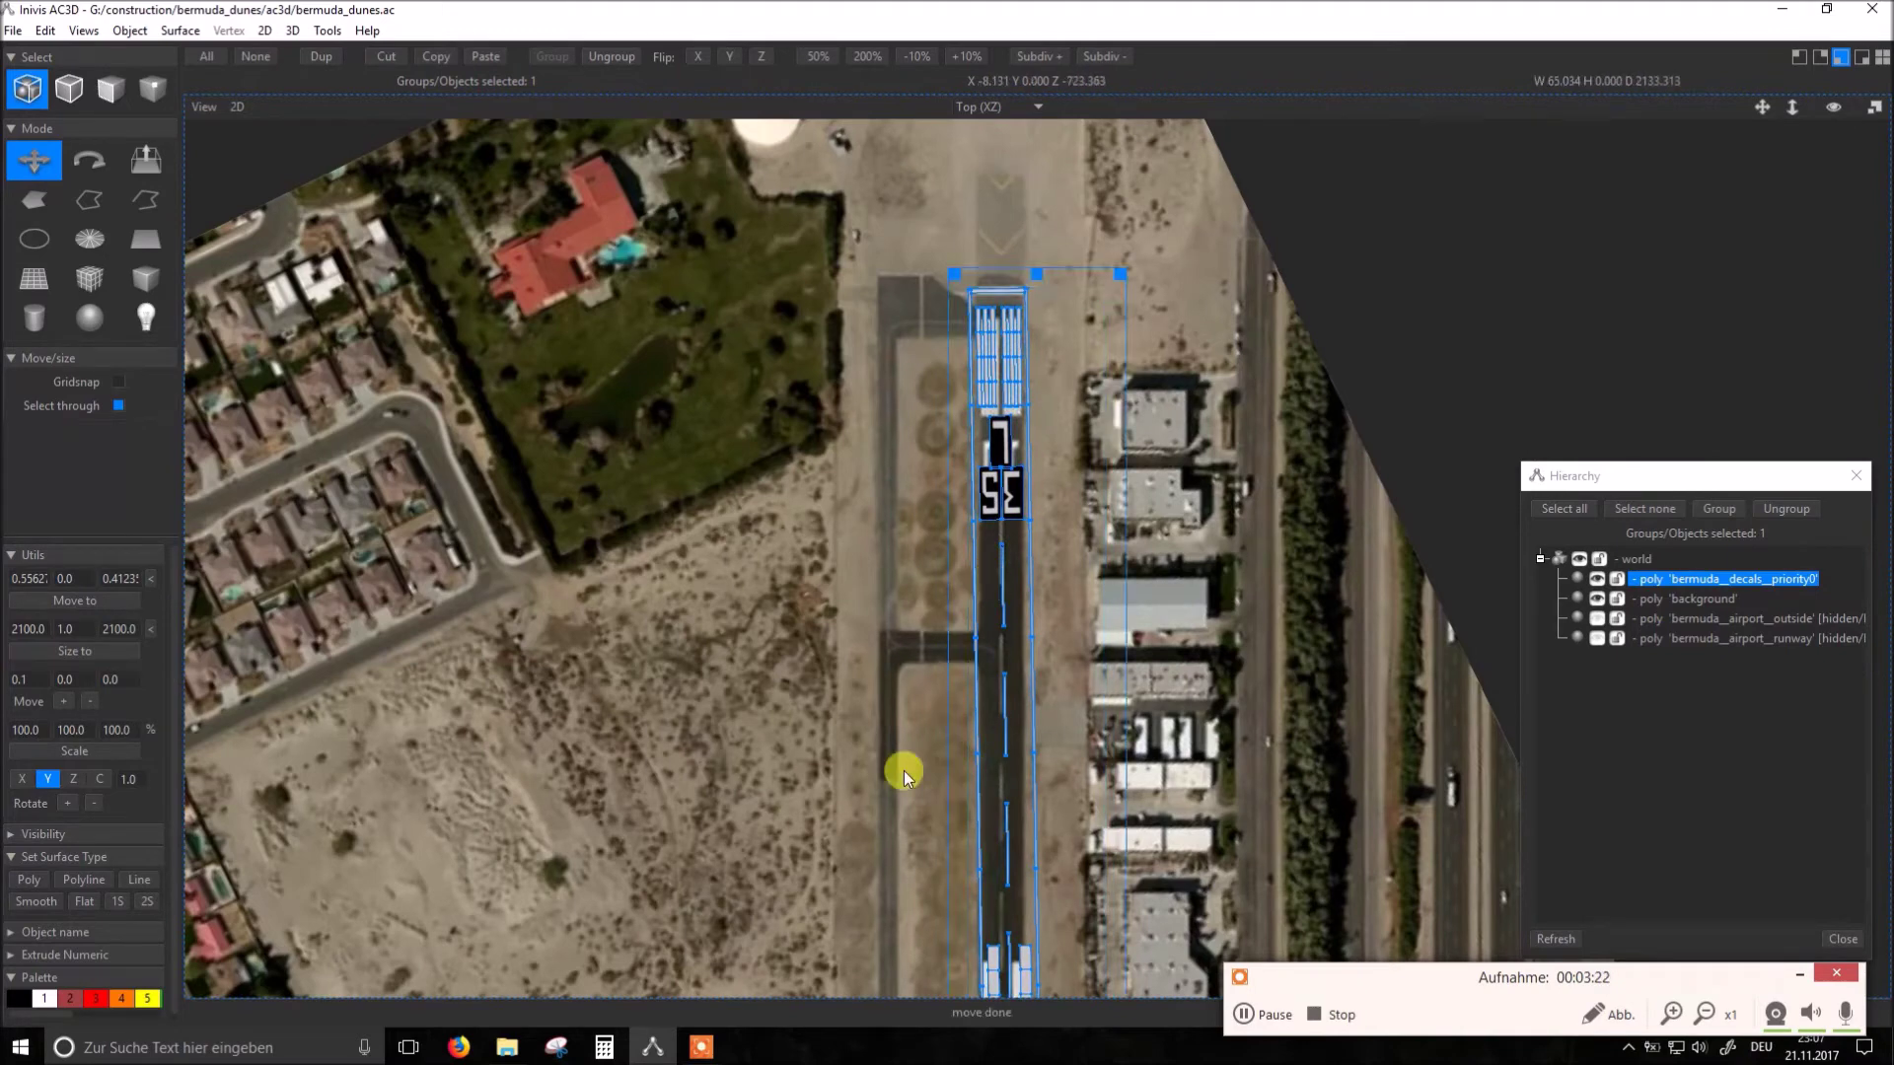
Step: Correct the strip's tilt to vertical and shift it left into place on the runway
click(96, 807)
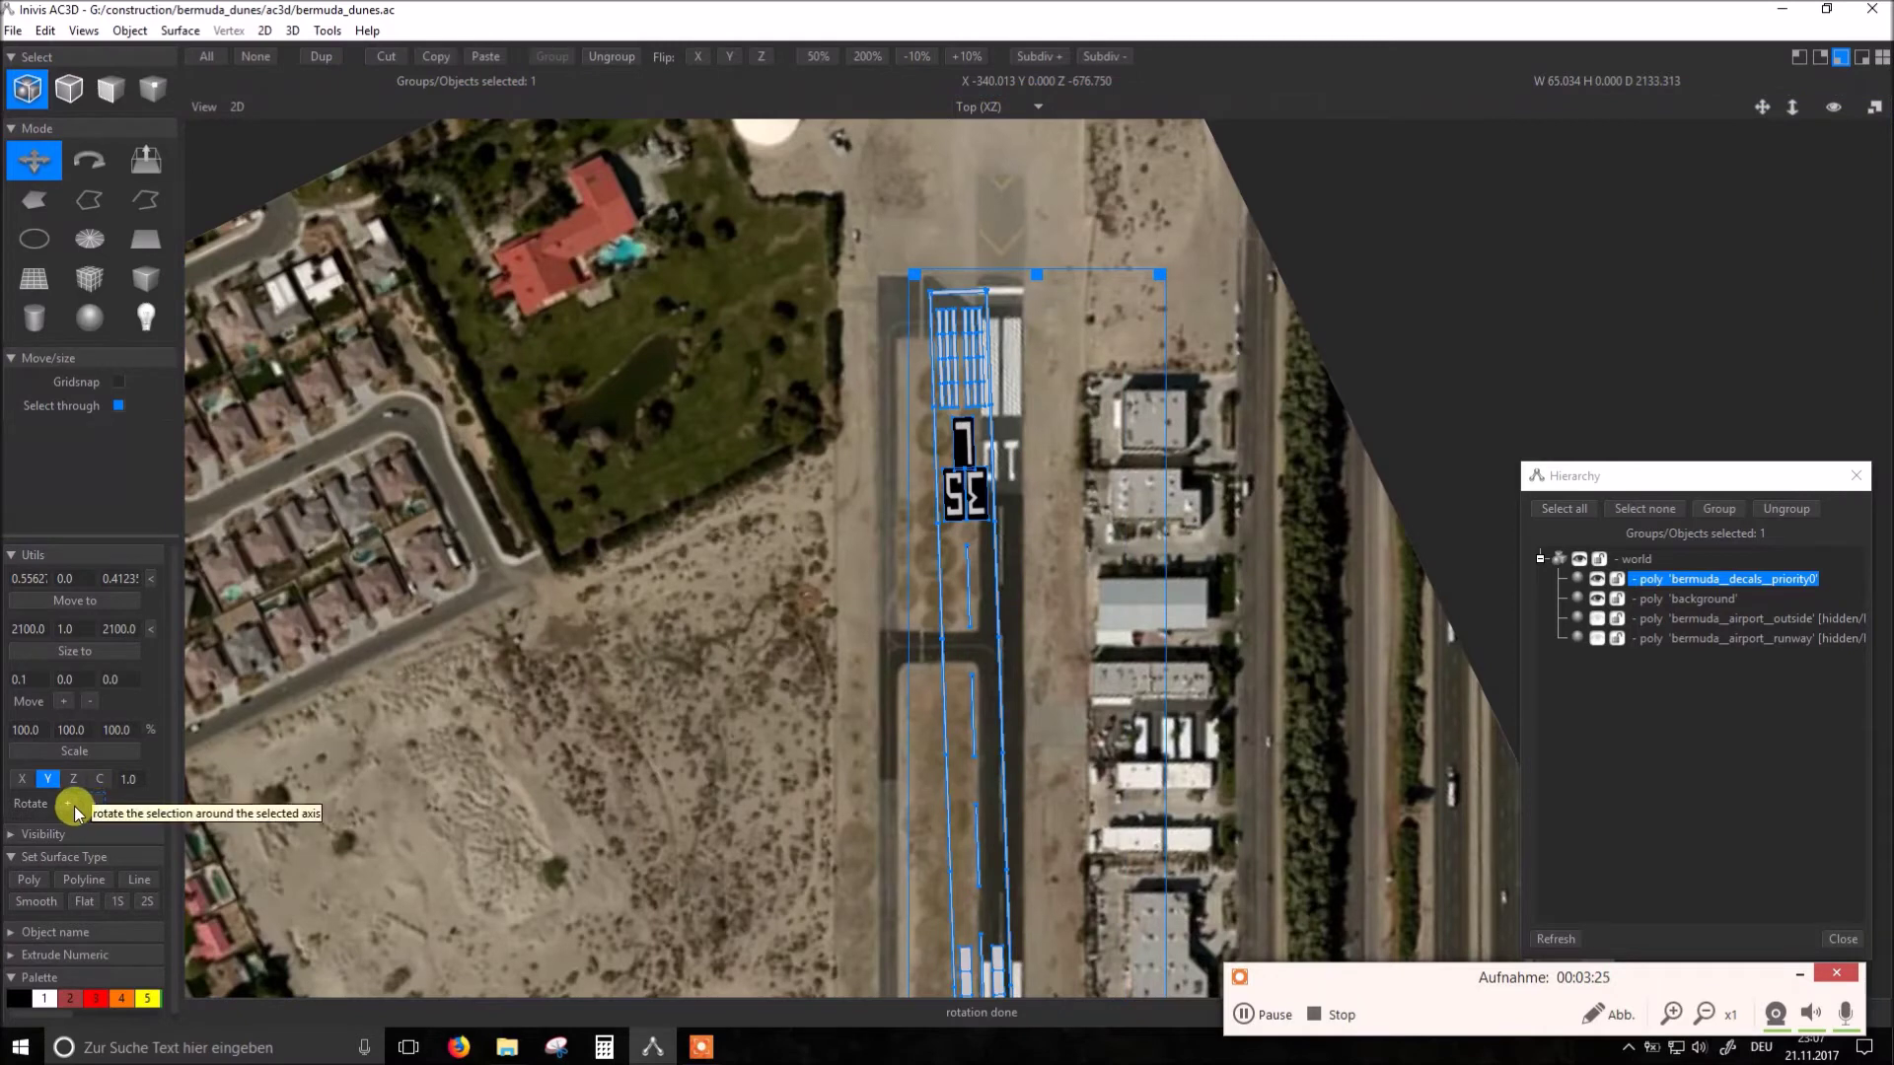
click(72, 800)
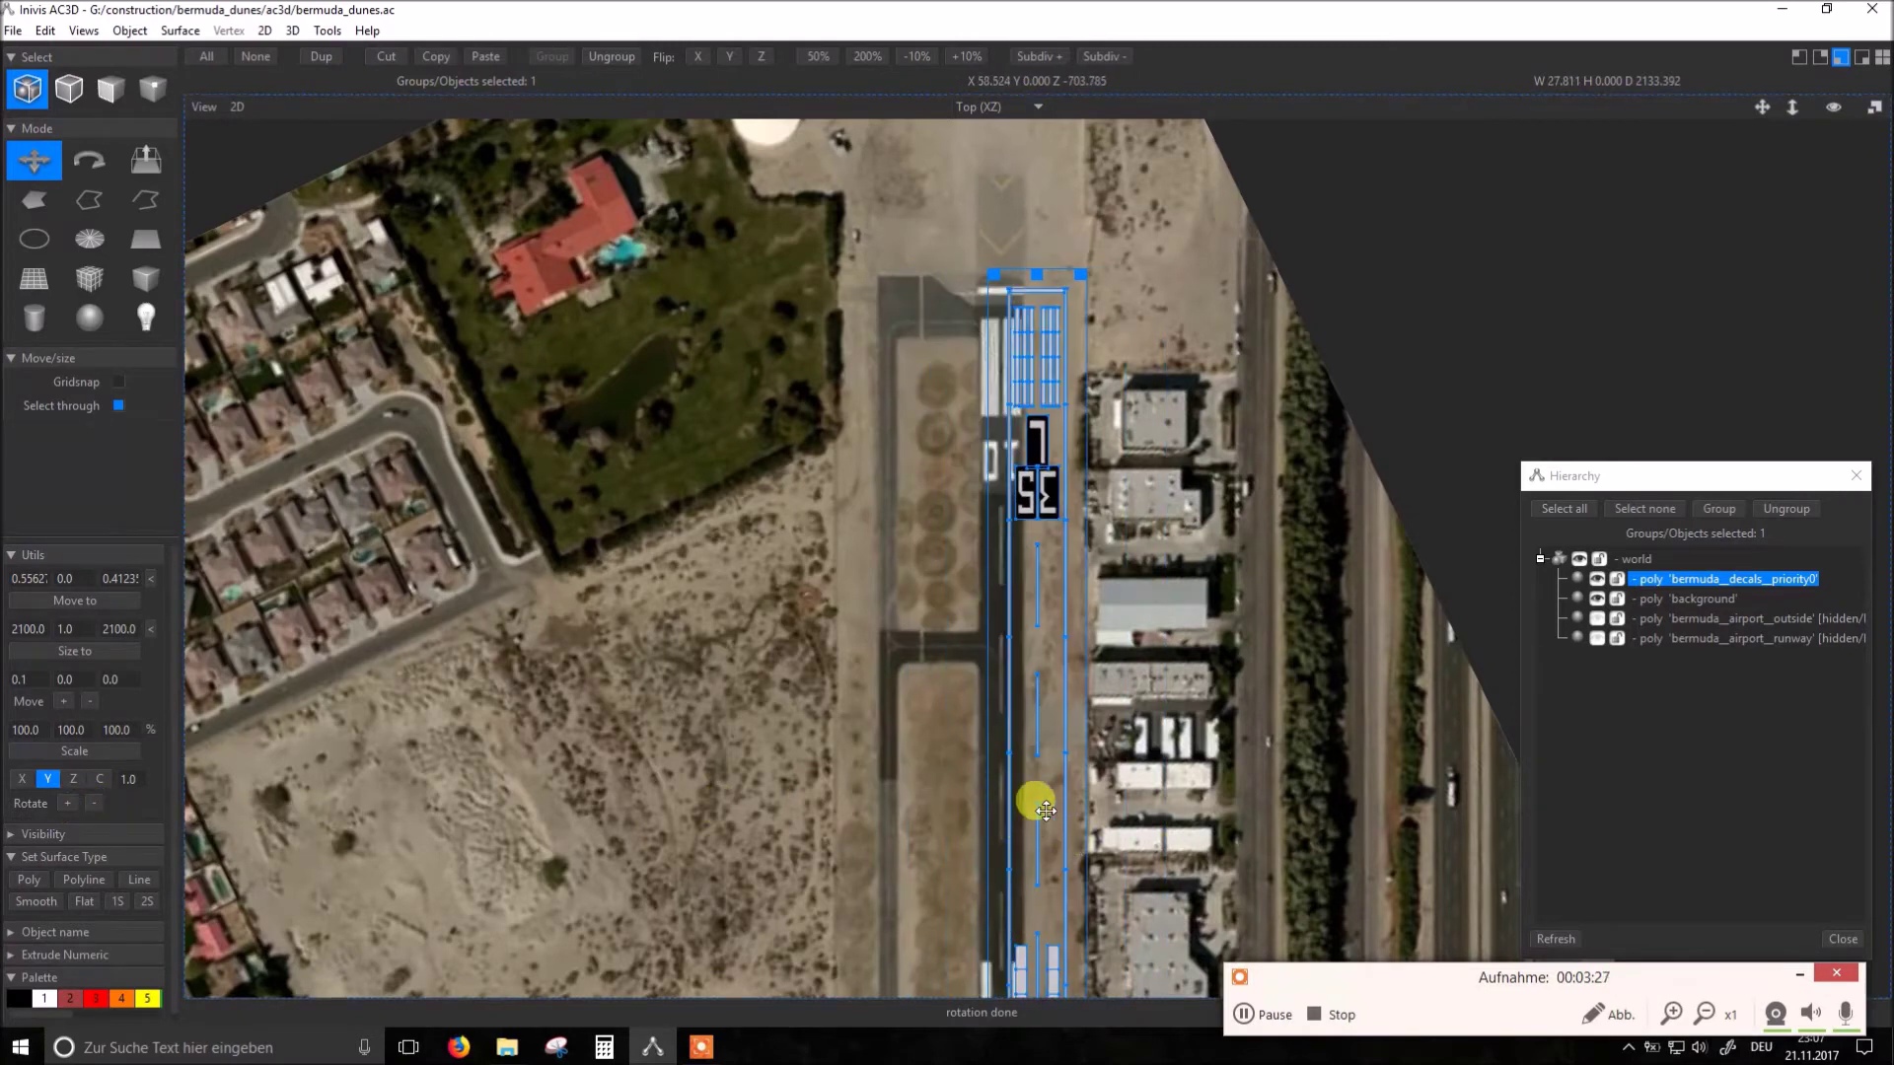
drag(1031, 795, 1006, 808)
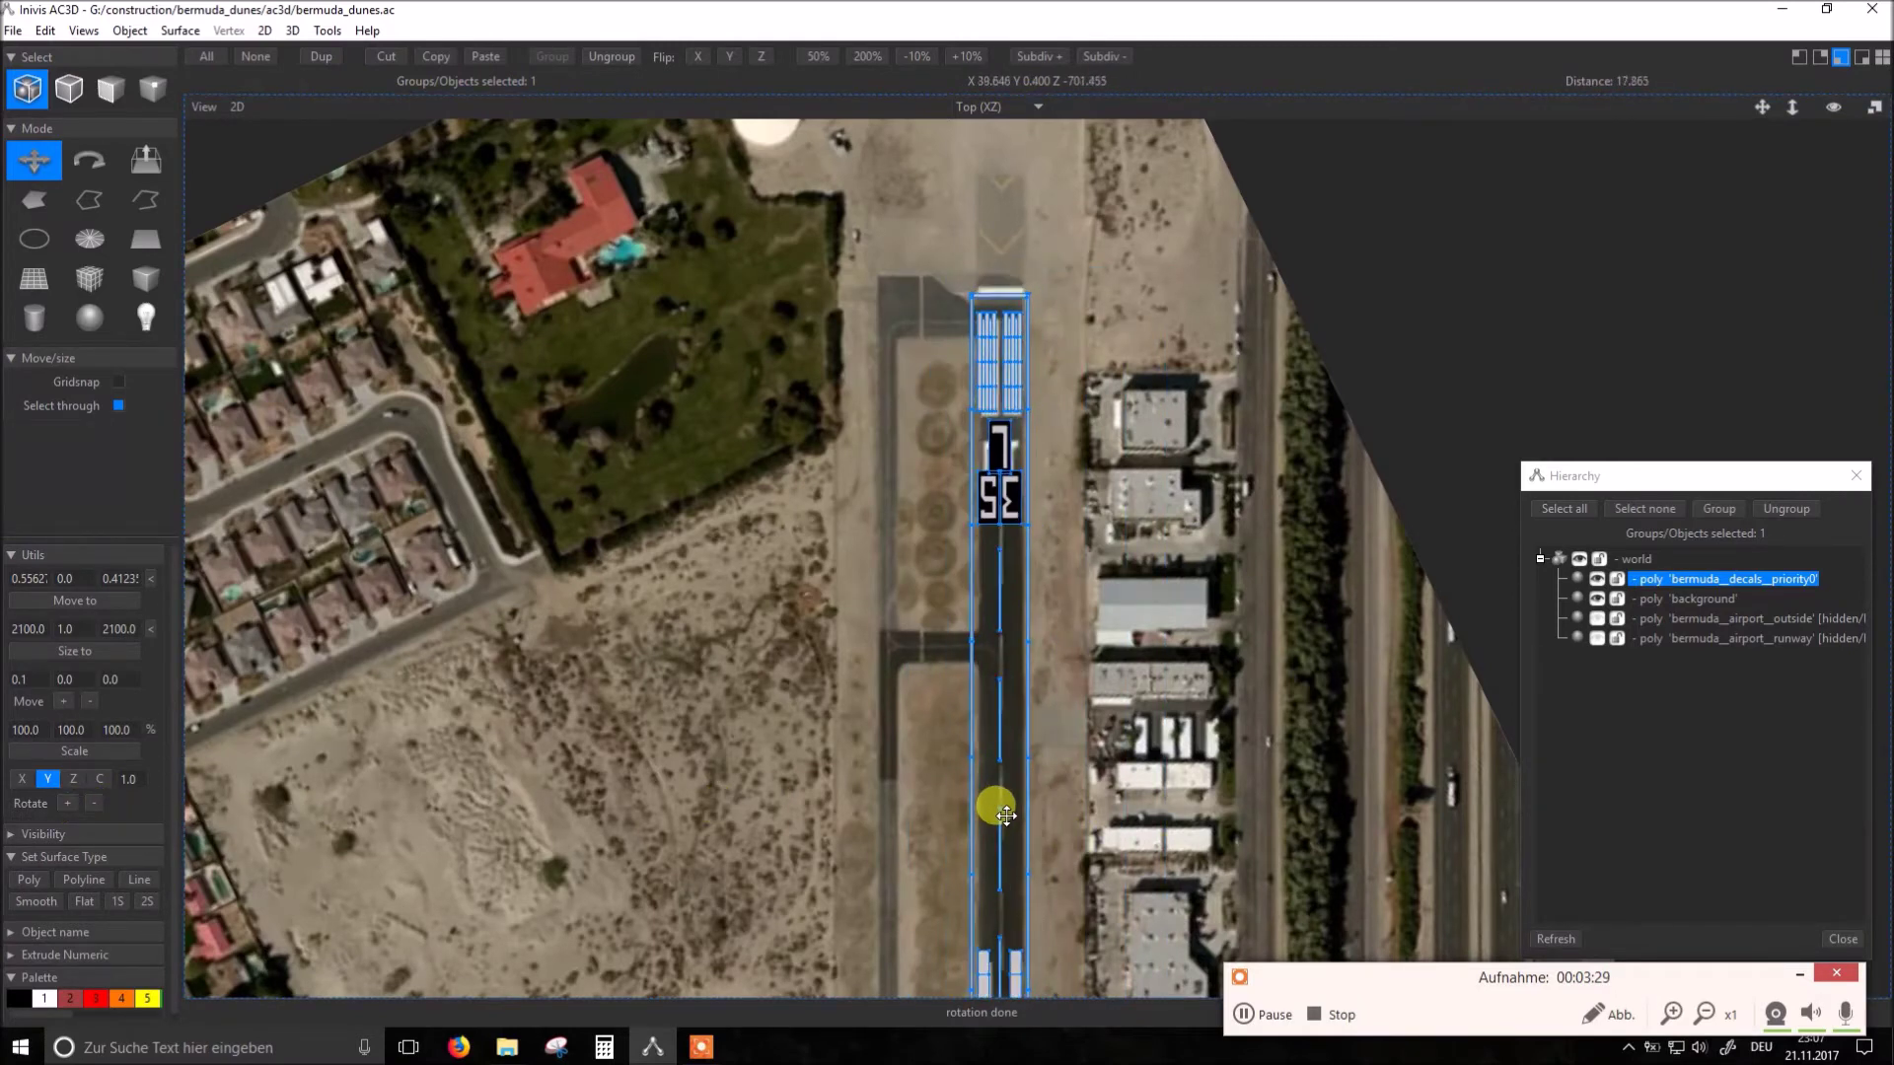
drag(1006, 808, 1006, 809)
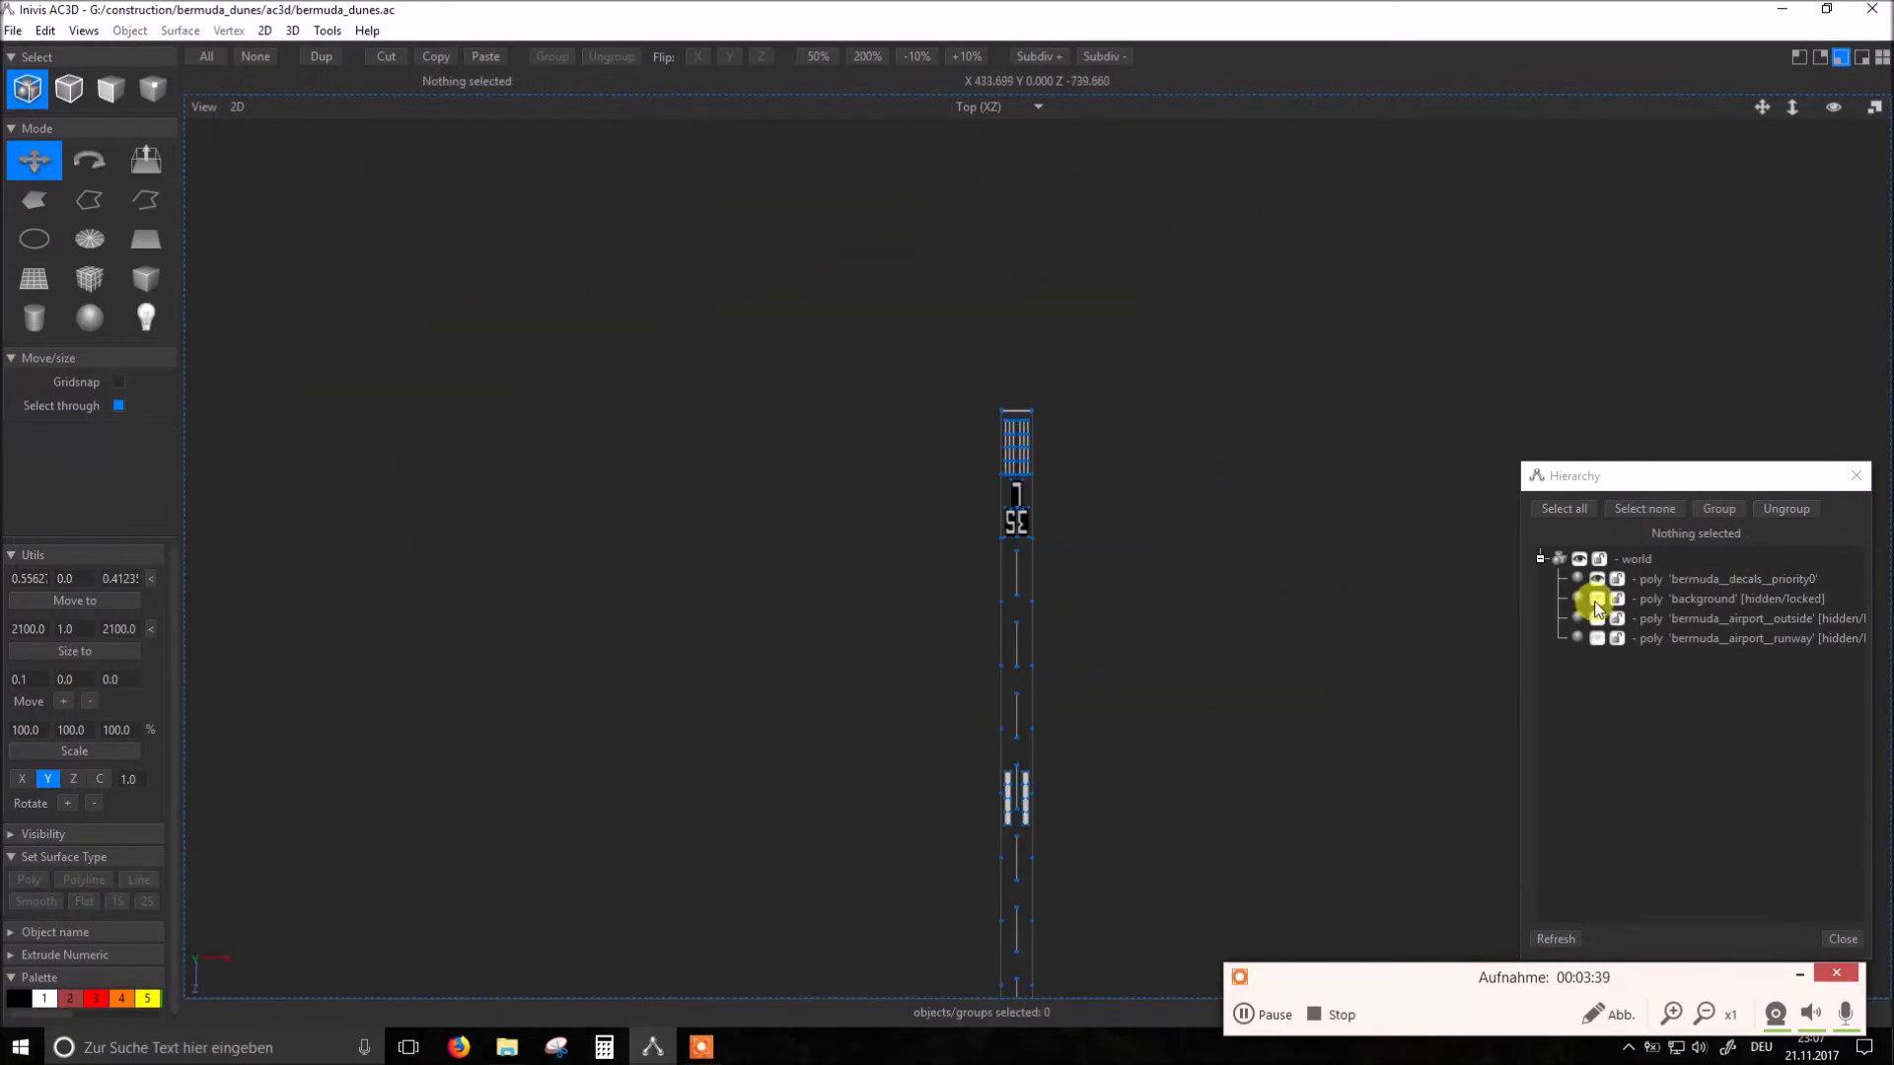
Step: Show the satellite background to check the decal alignment, then hide it again
click(1596, 598)
scroll(1085, 659, up, 2)
scroll(1069, 647, up, 2)
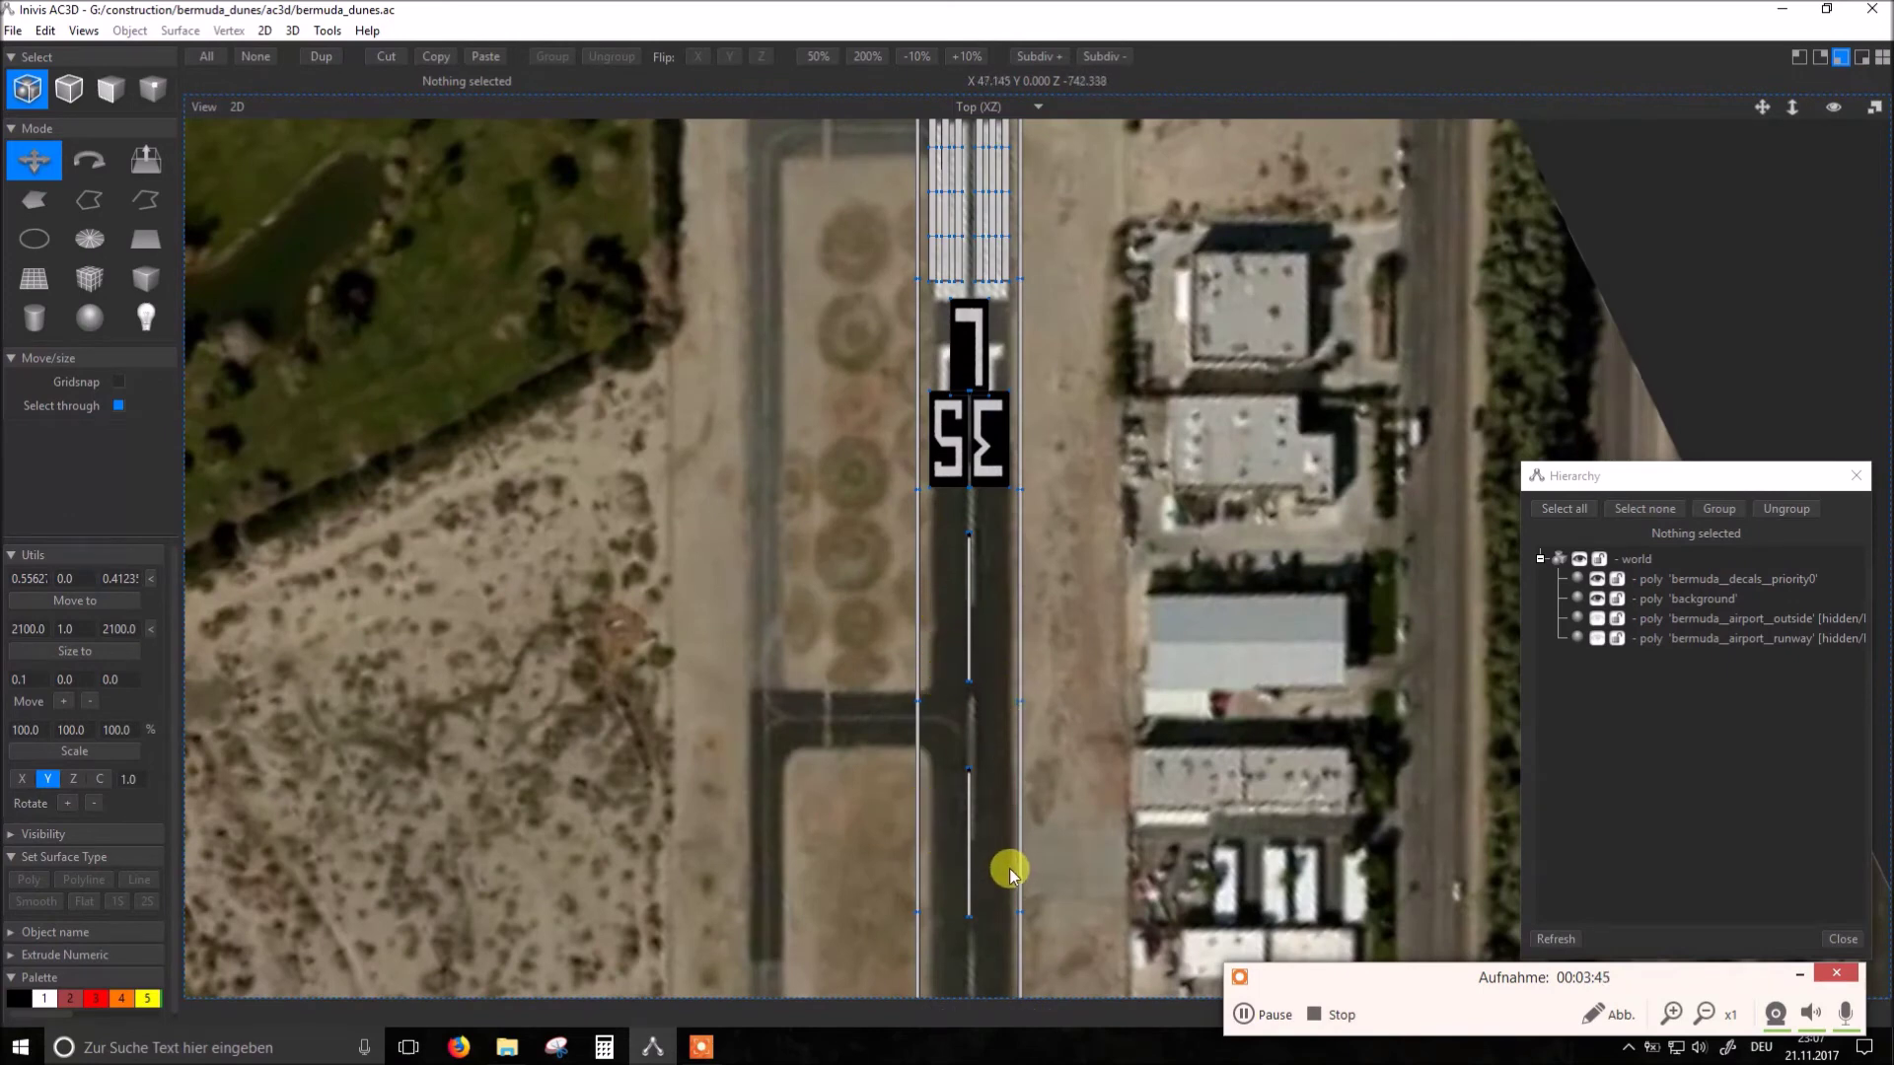
click(1595, 598)
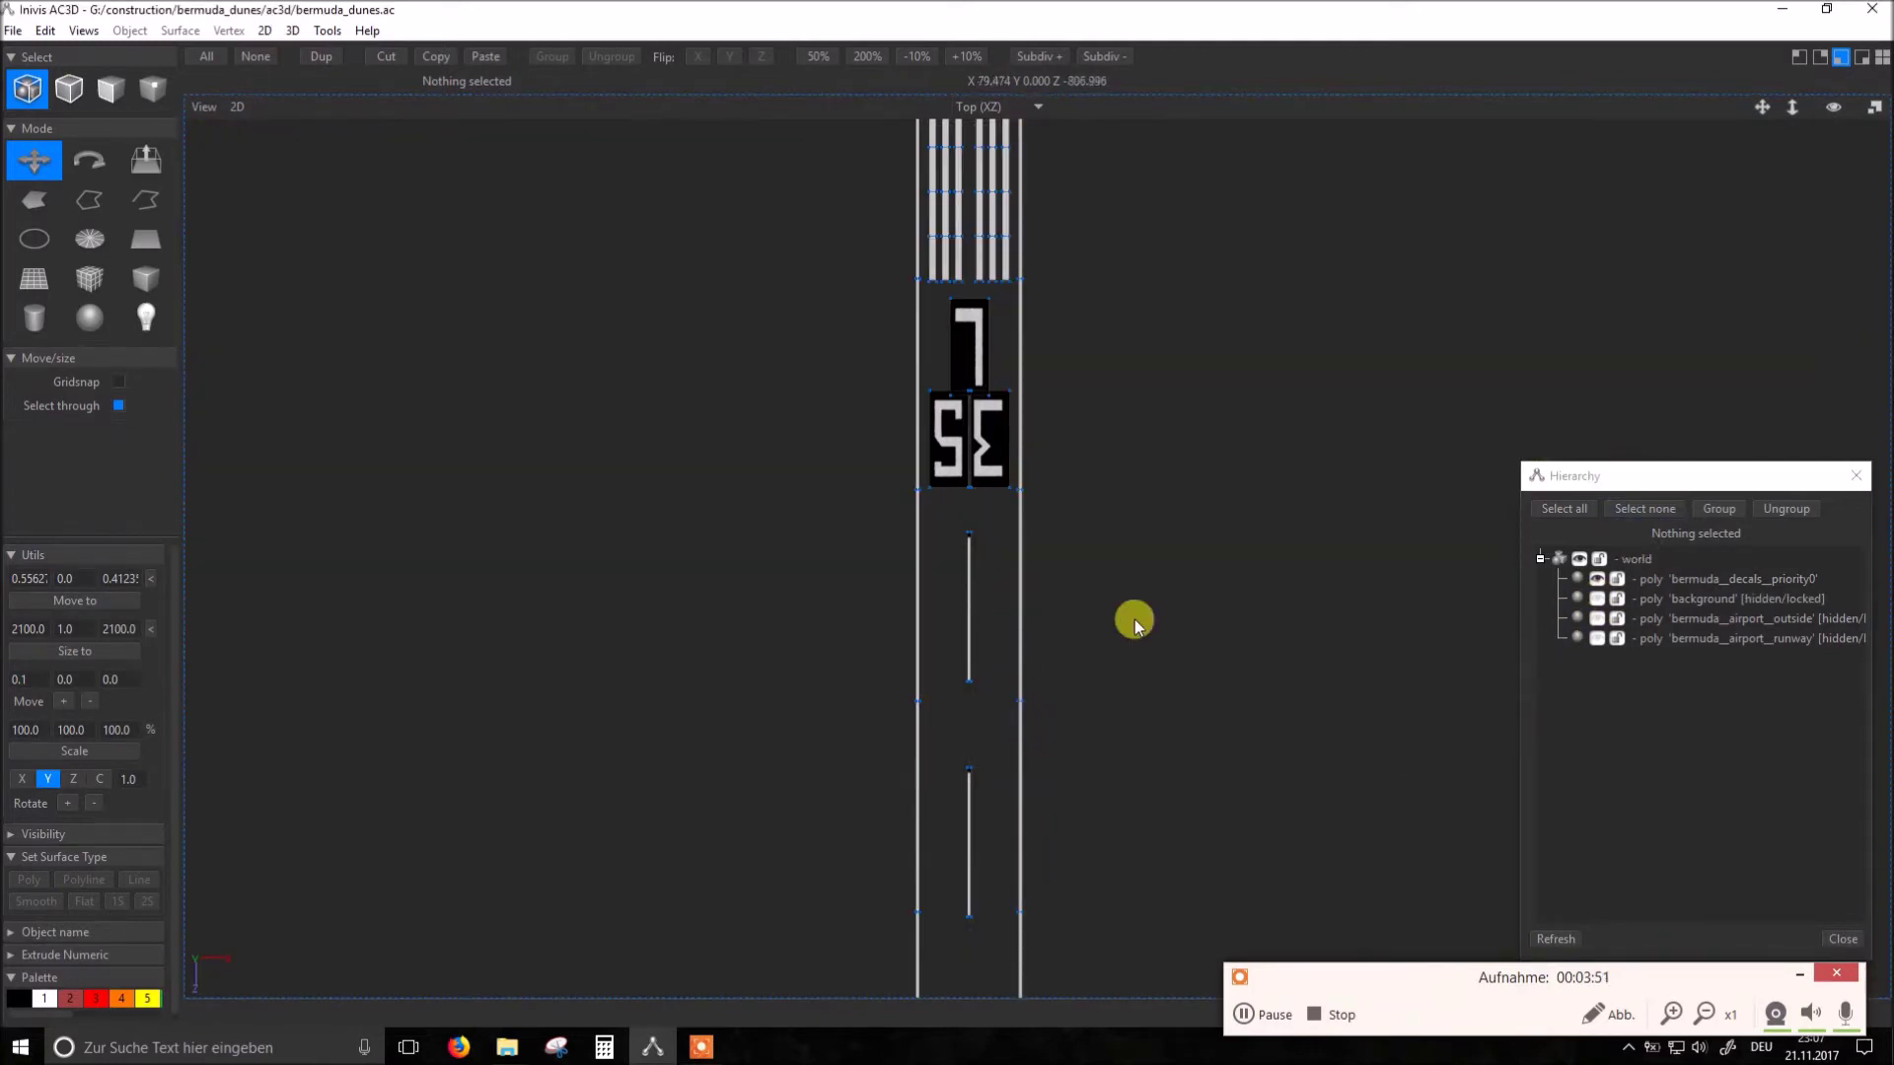
scroll(1134, 621, down, 2)
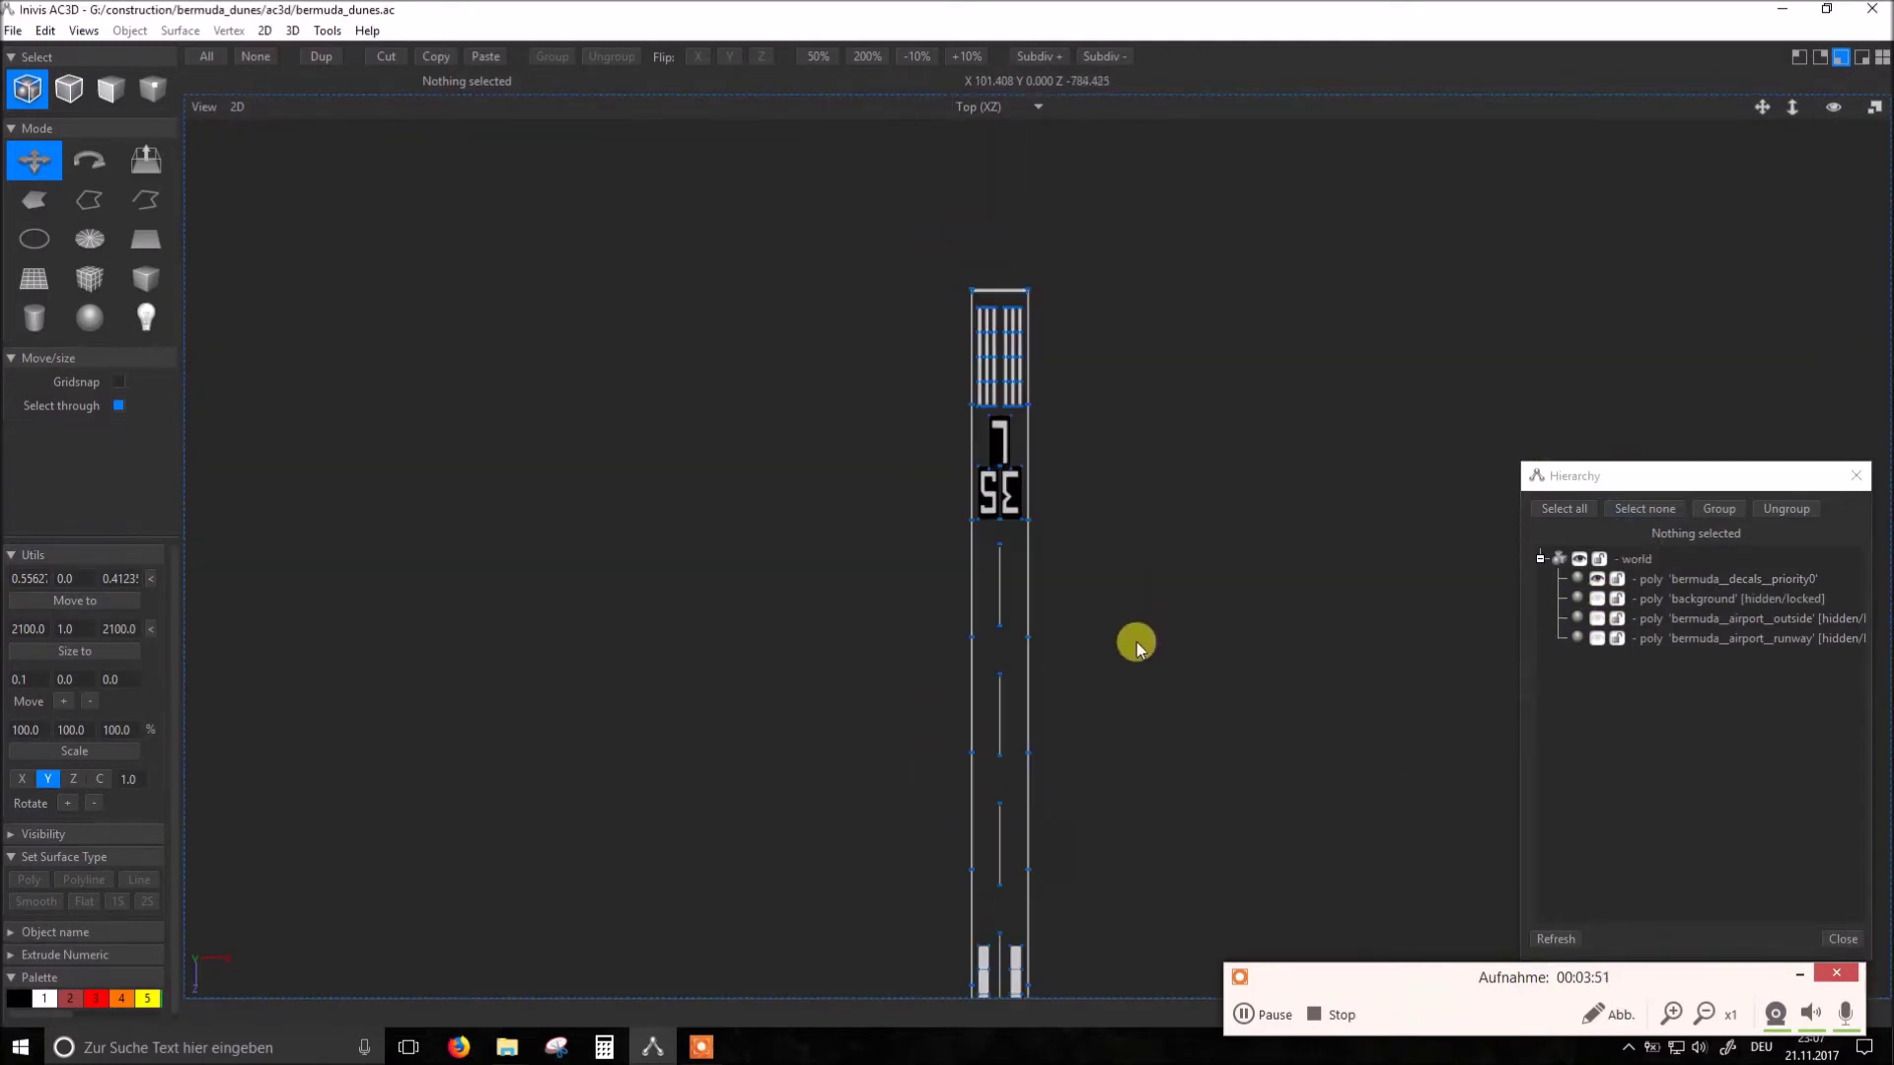
Step: In Surface select mode, delete the right edge segment and two left edge segments
click(108, 92)
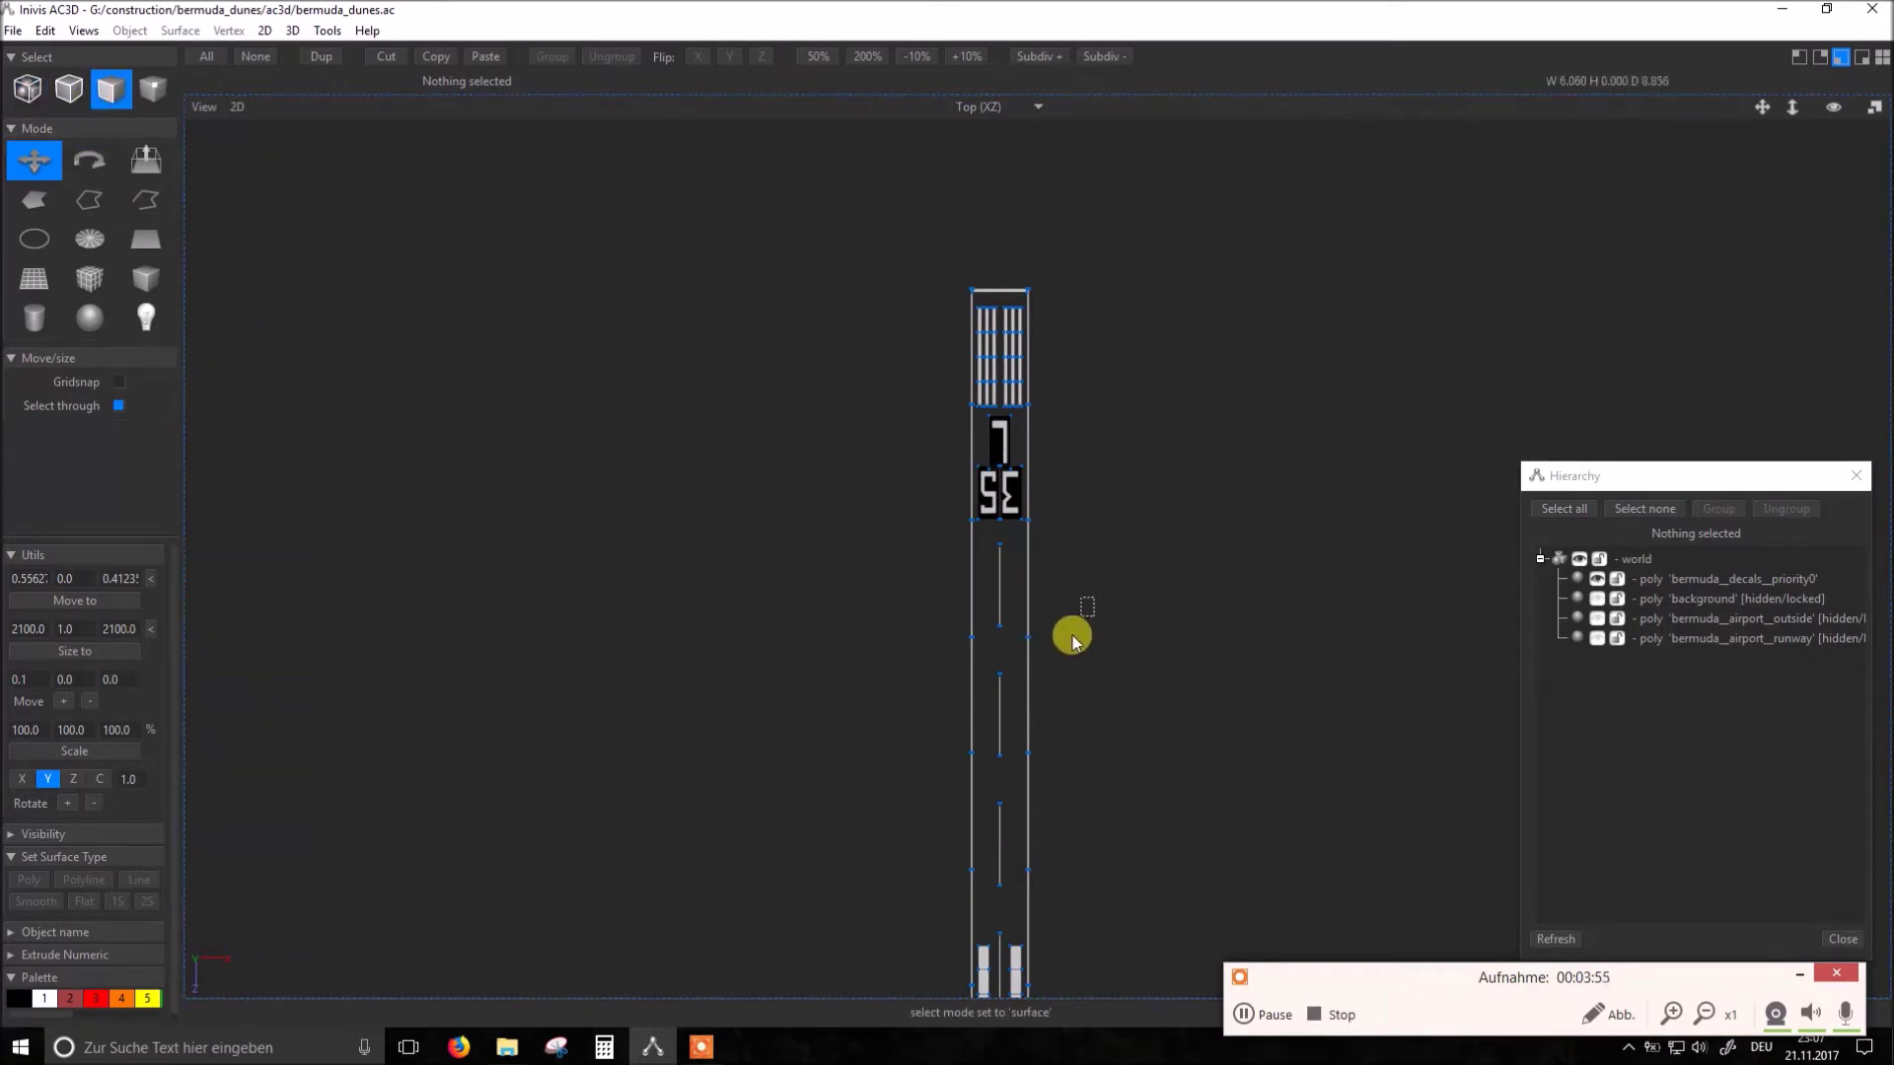
drag(1030, 682, 1129, 853)
key(Delete)
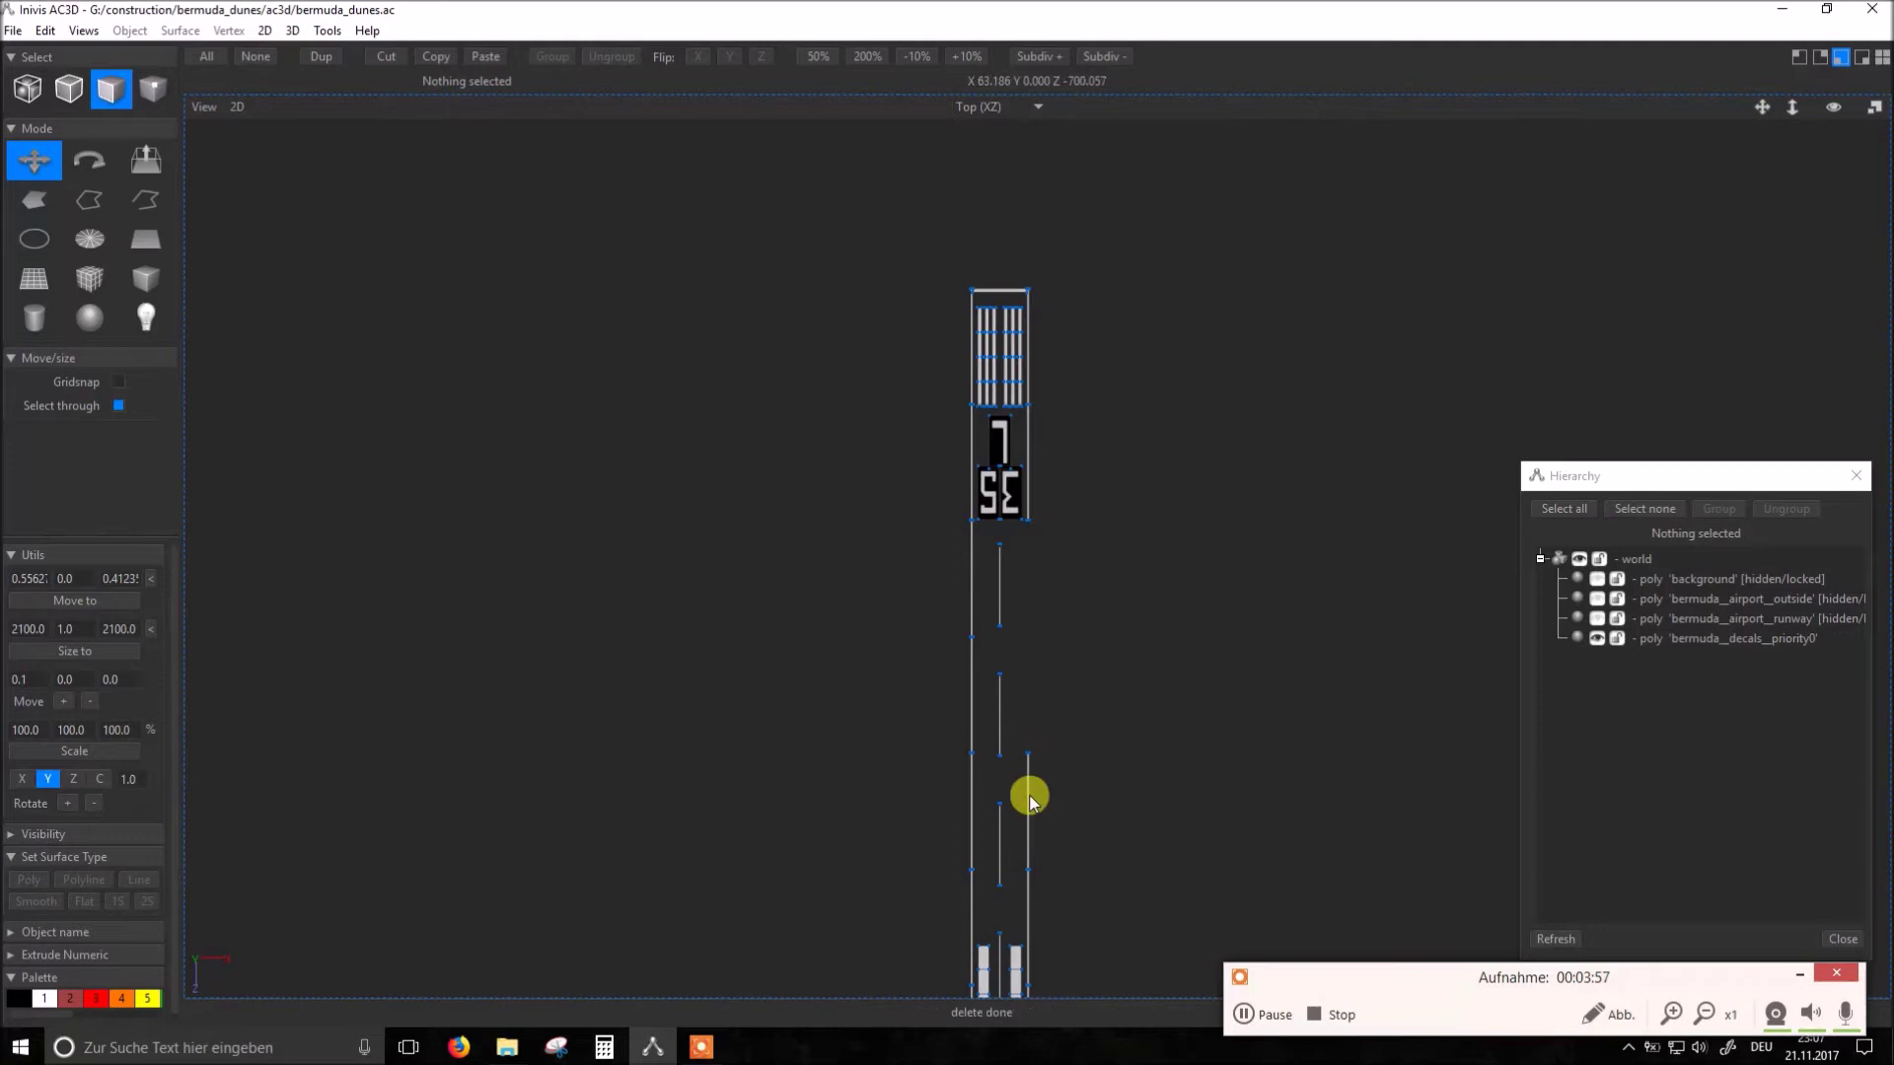
drag(959, 615, 977, 726)
key(Delete)
drag(955, 736, 989, 905)
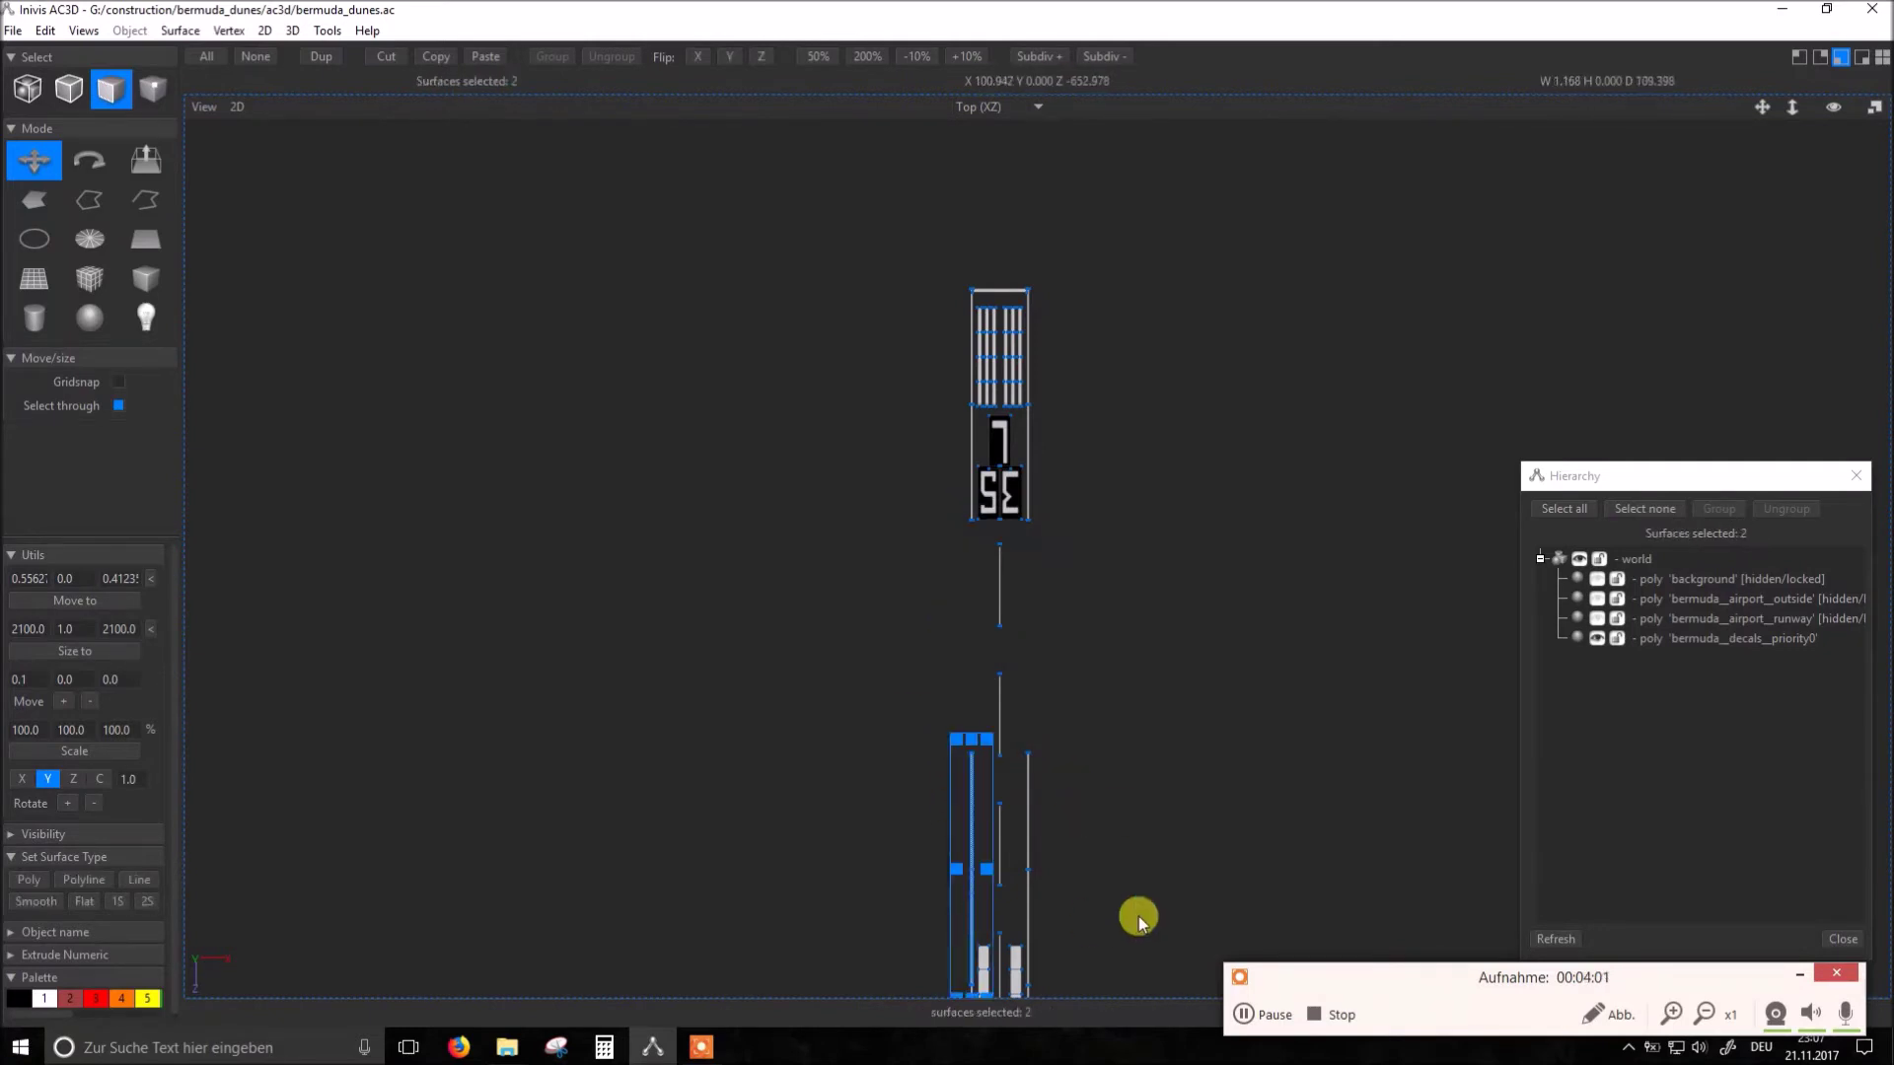
key(Delete)
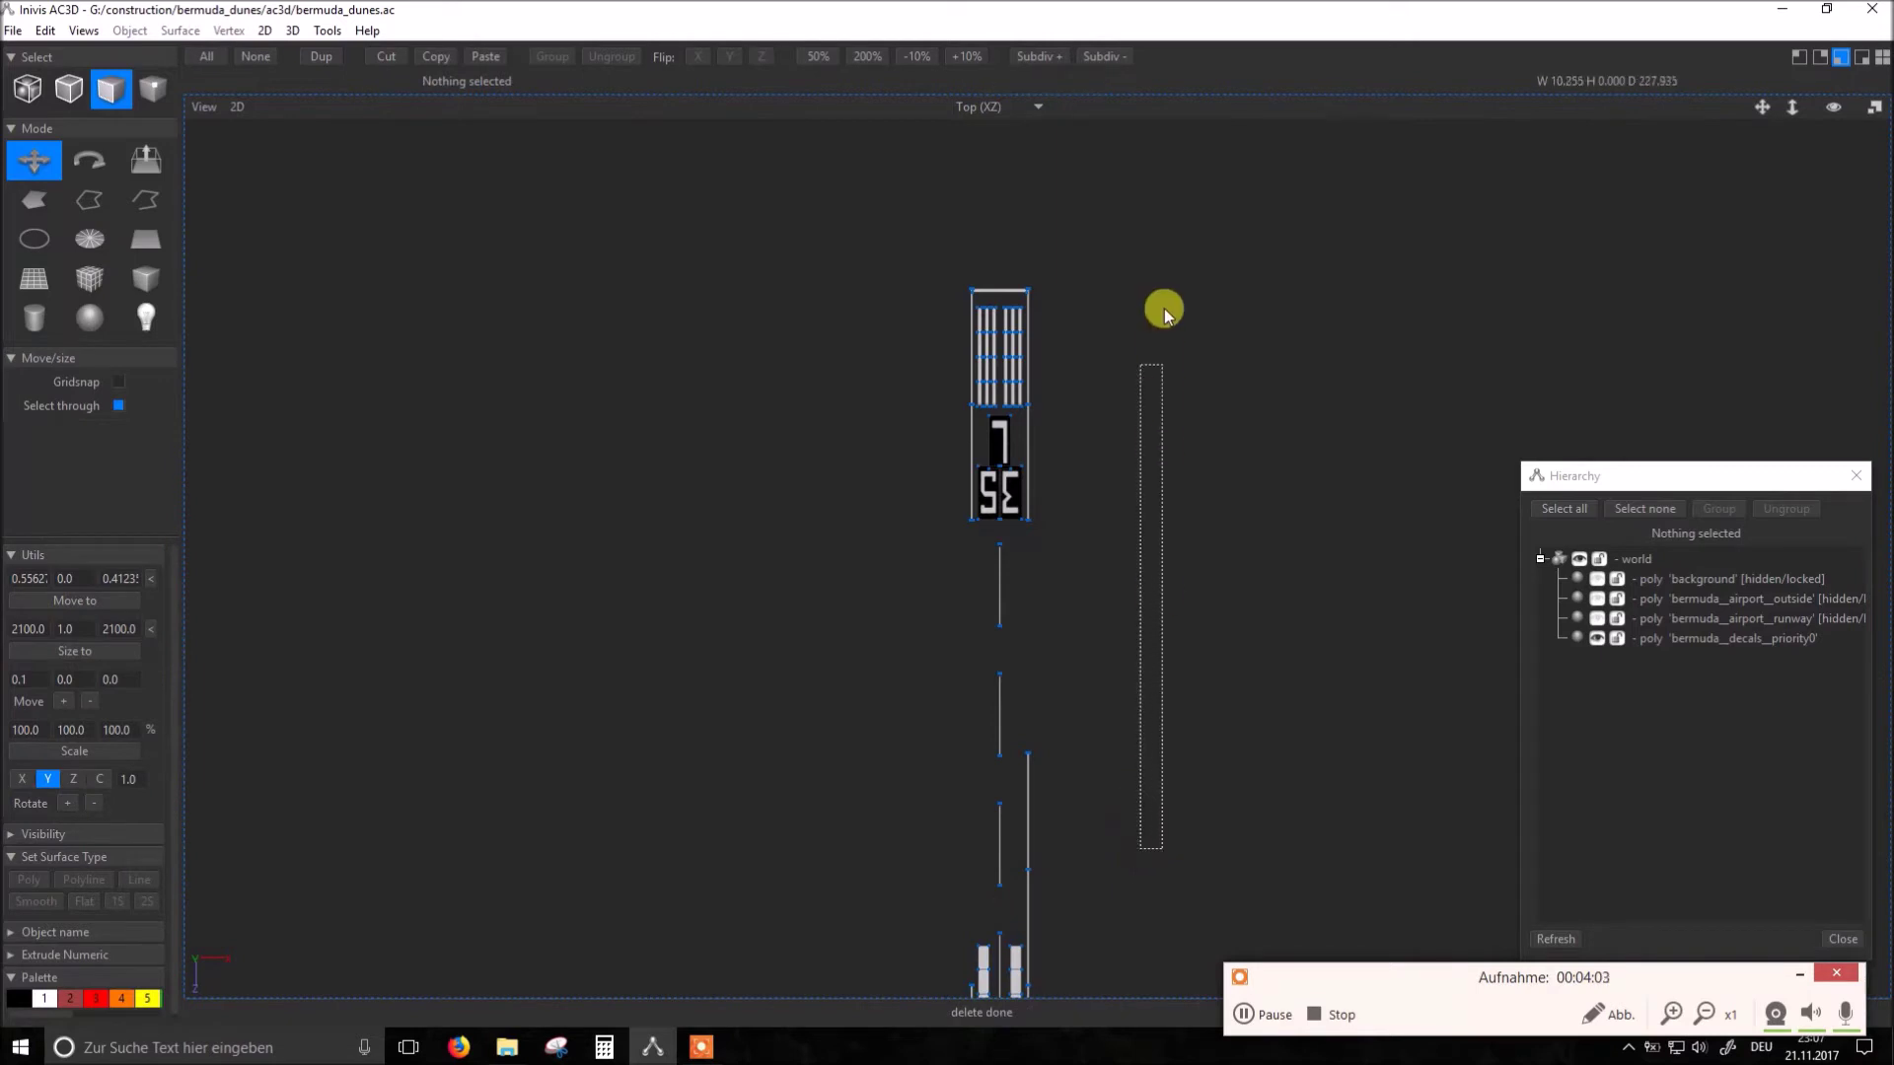
Step: Delete the long runway edge line along the lower part of the runway
drag(1141, 851, 1168, 316)
right_drag(1141, 831, 1126, 343)
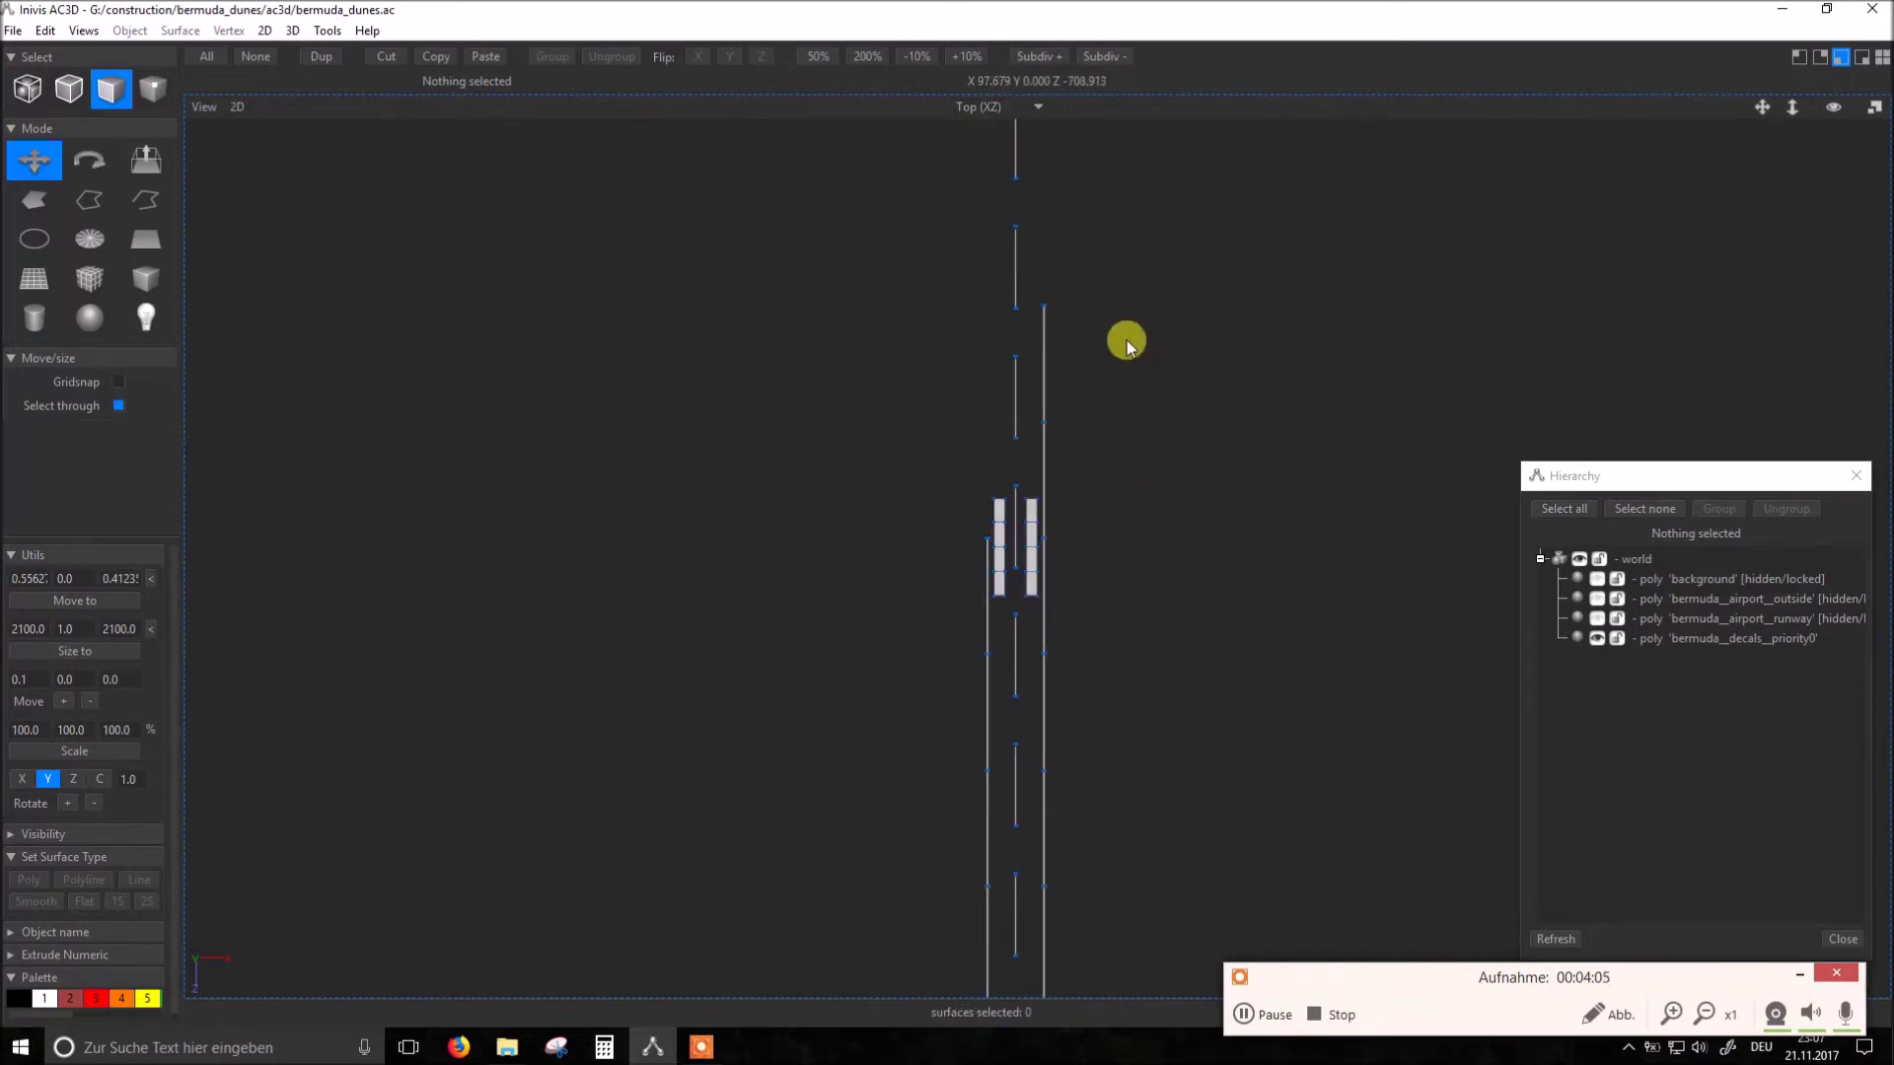
drag(1068, 294, 1043, 983)
key(Delete)
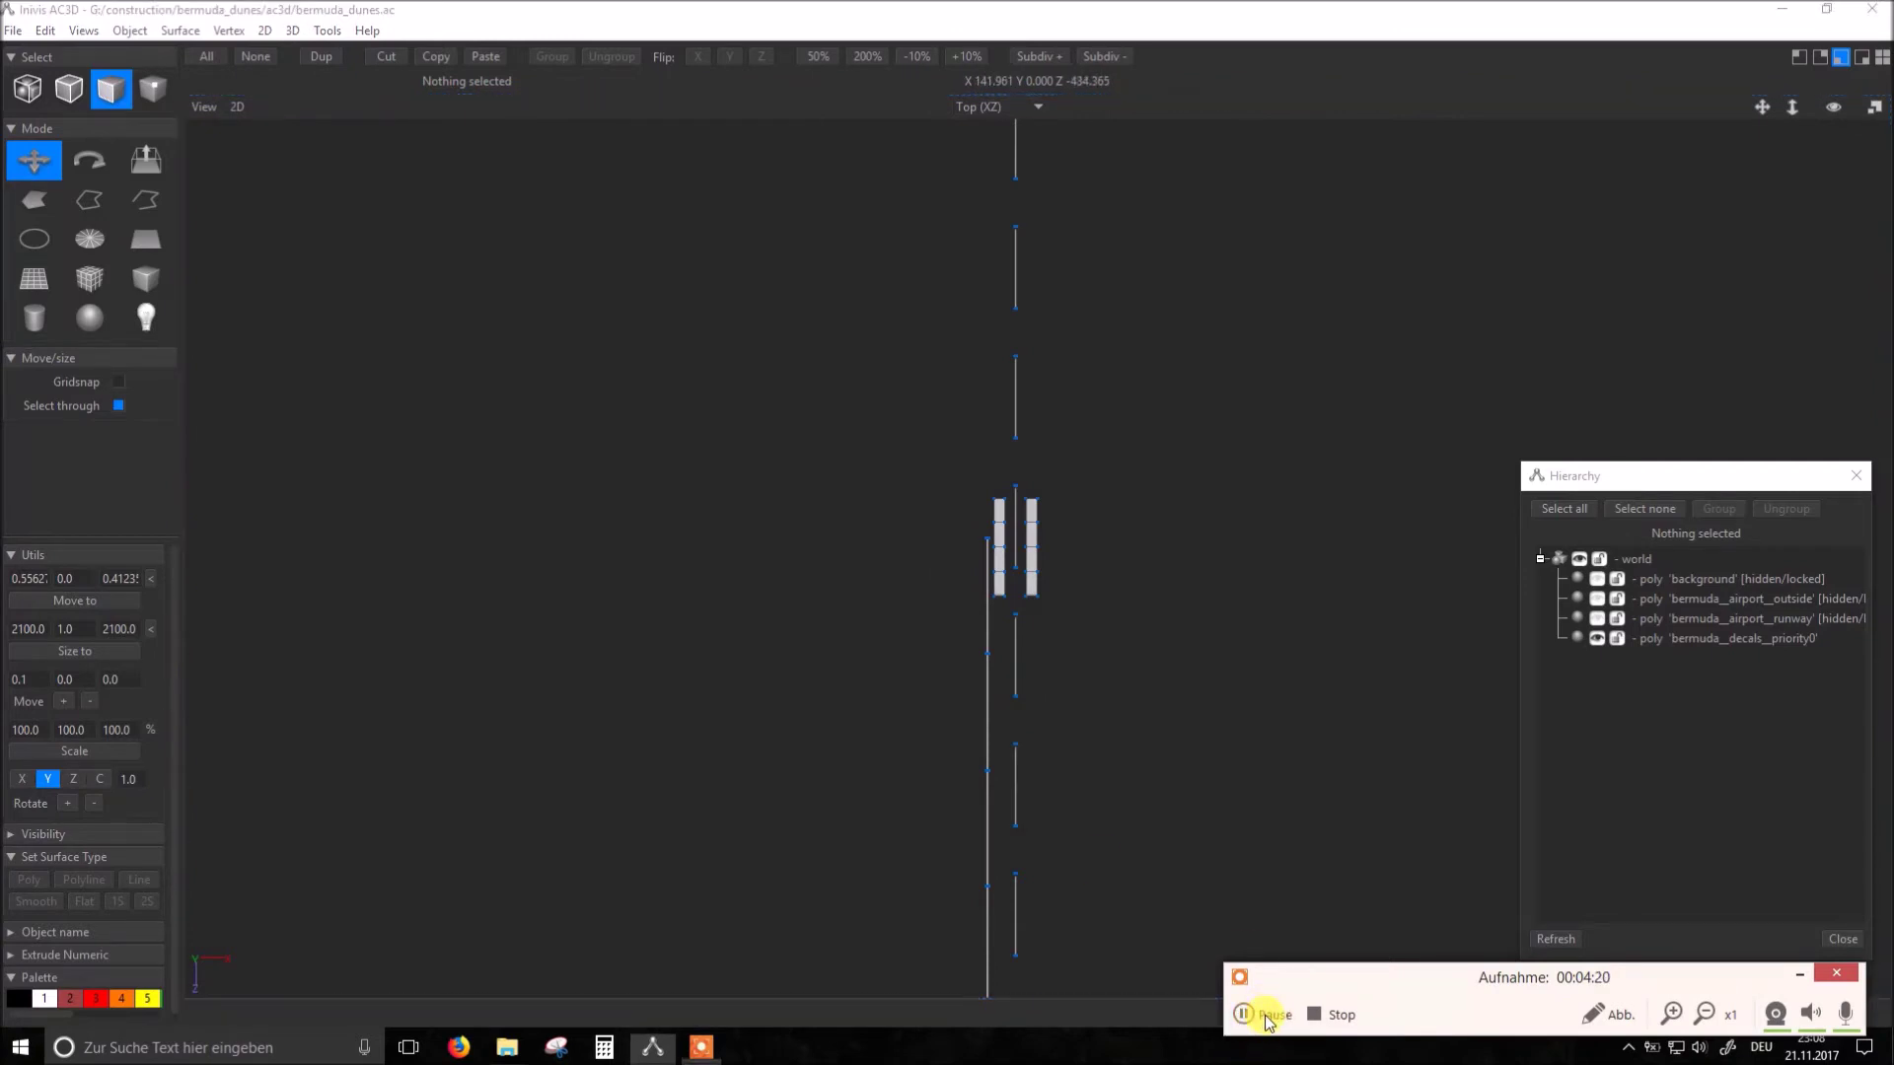
click(1265, 1019)
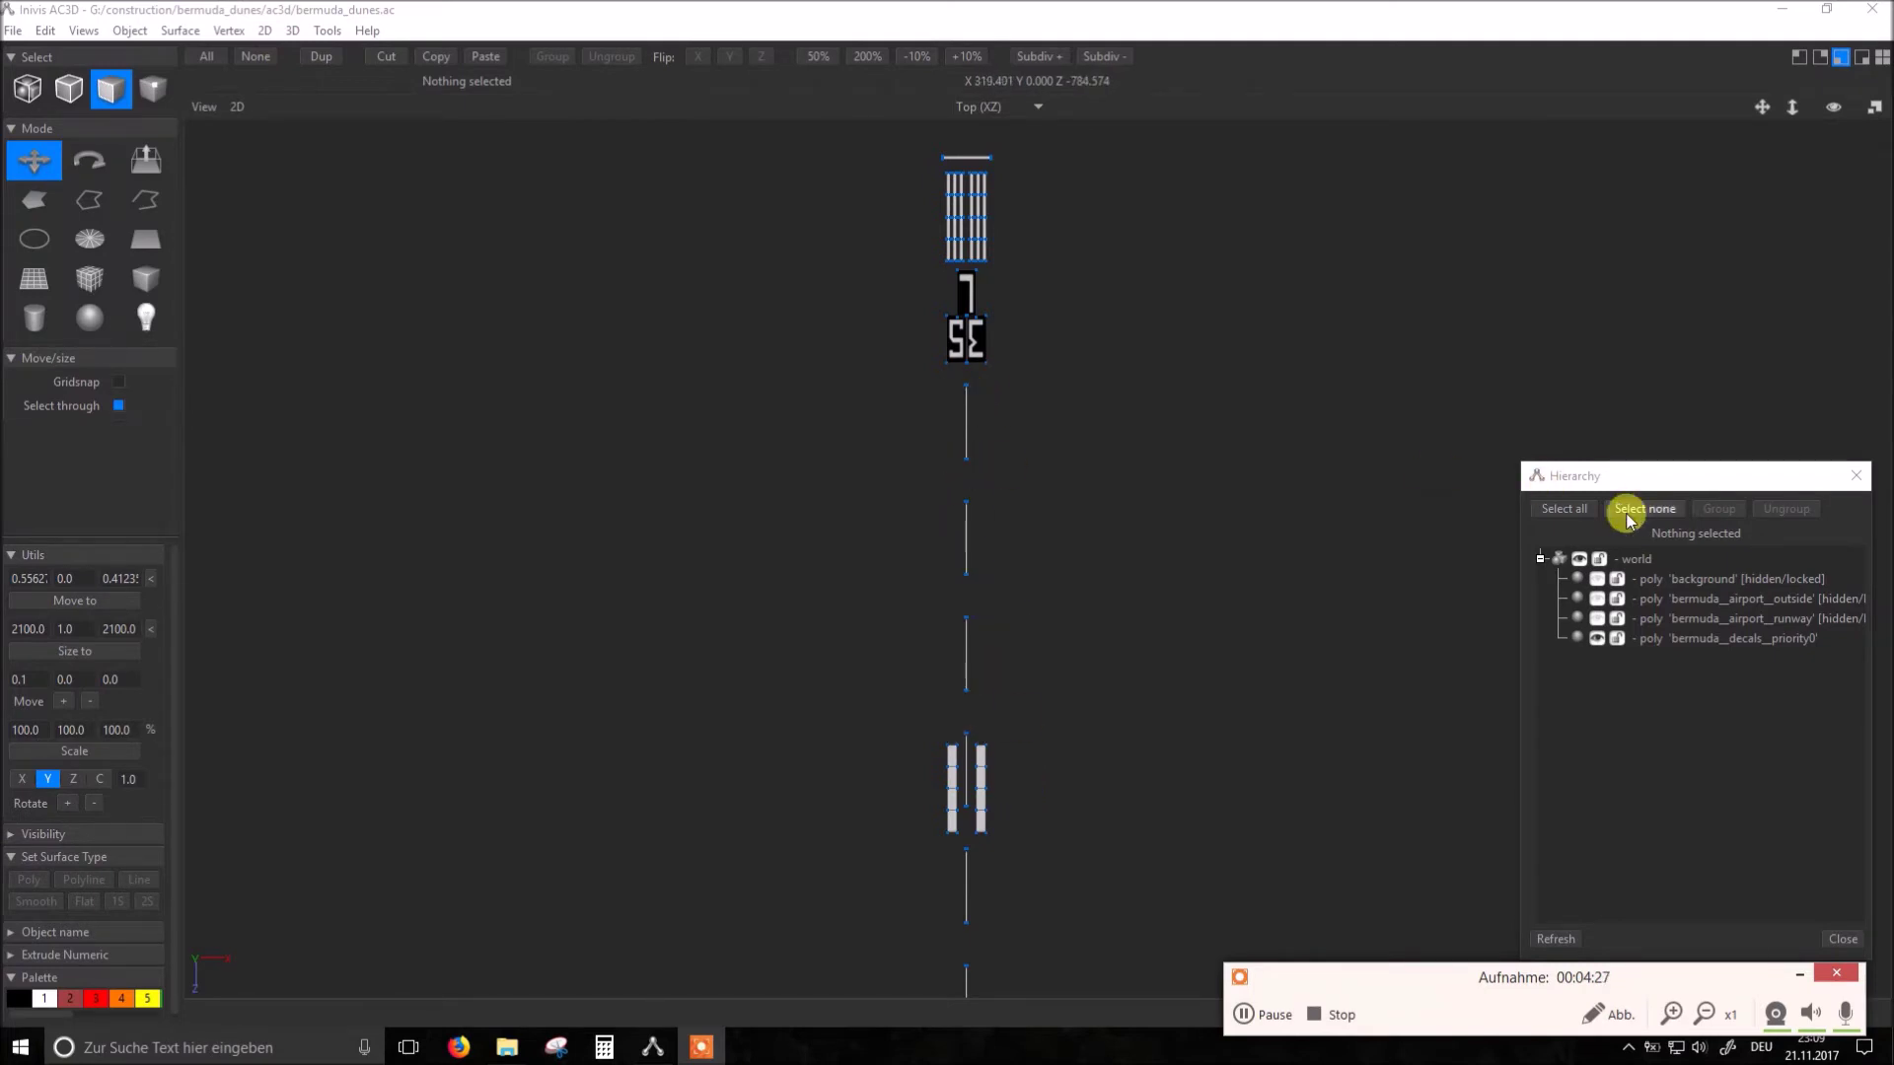
click(1576, 579)
click(1096, 307)
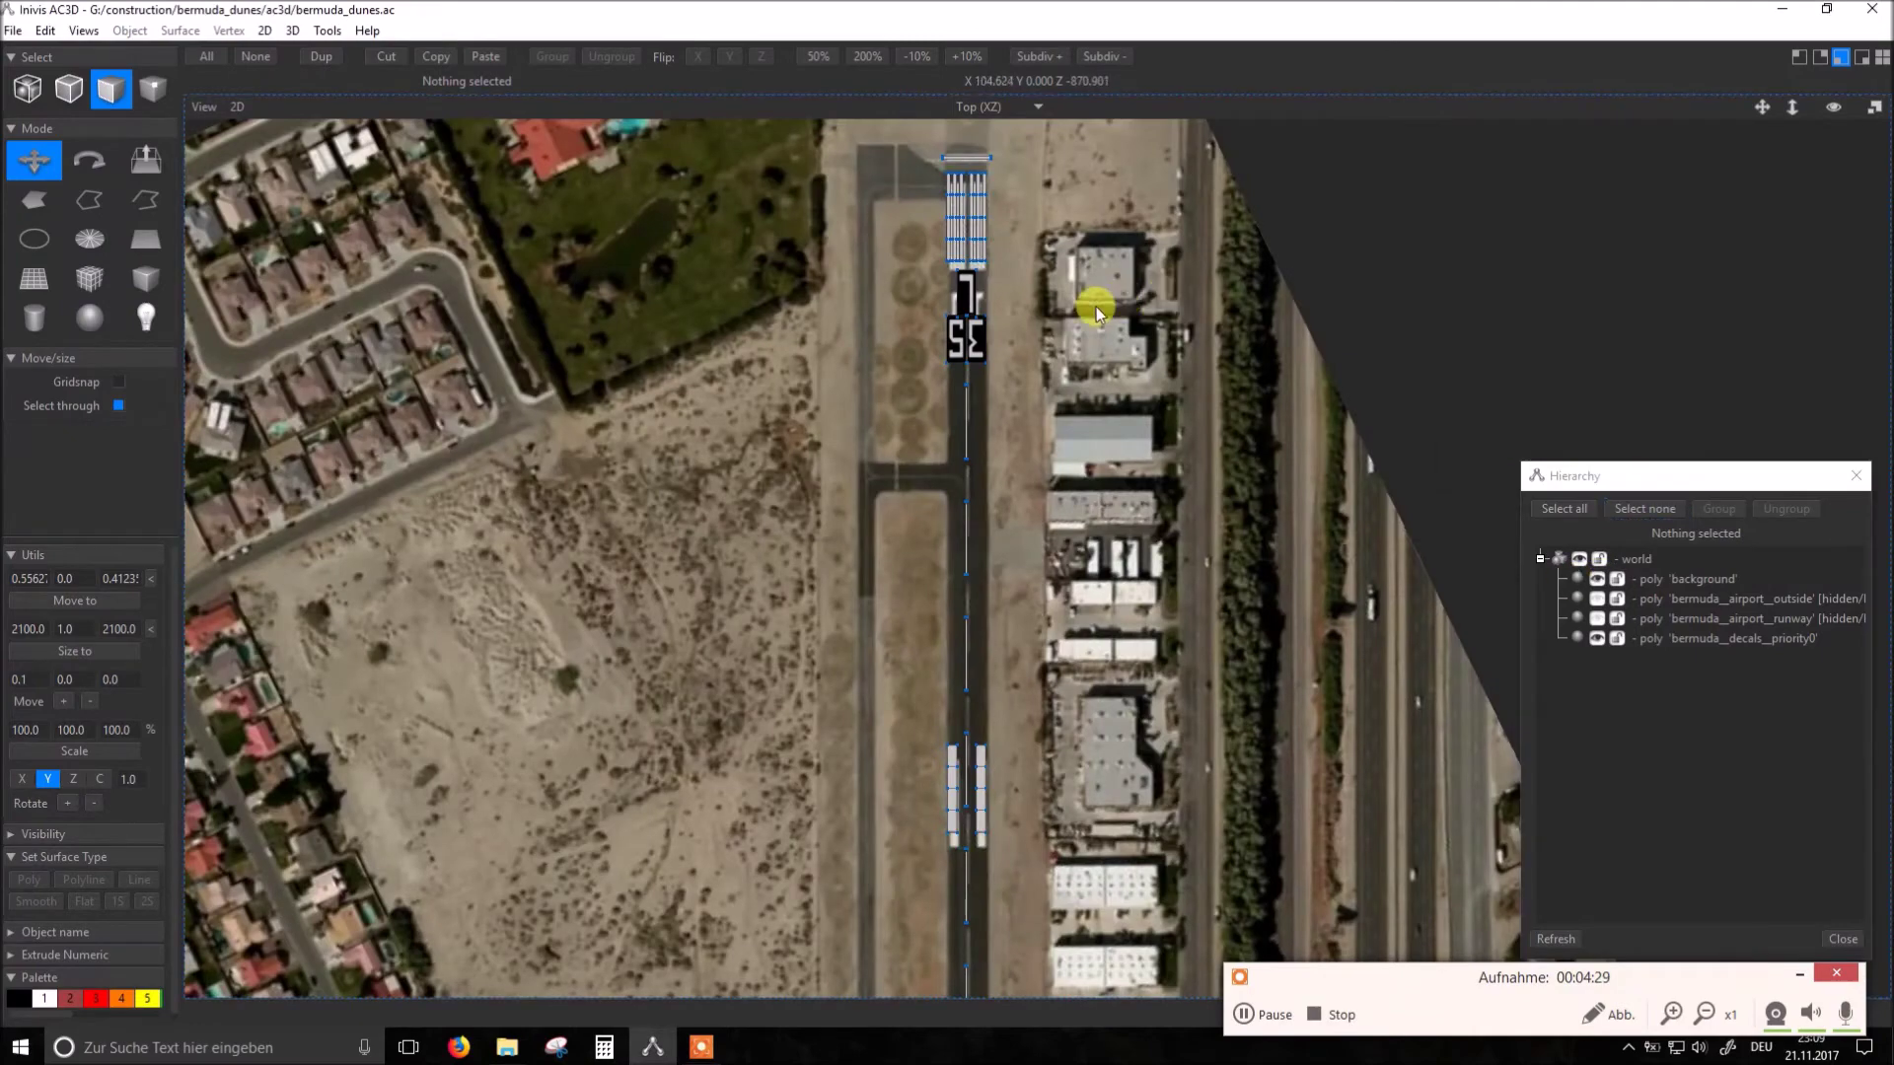
right_drag(1092, 304, 1135, 652)
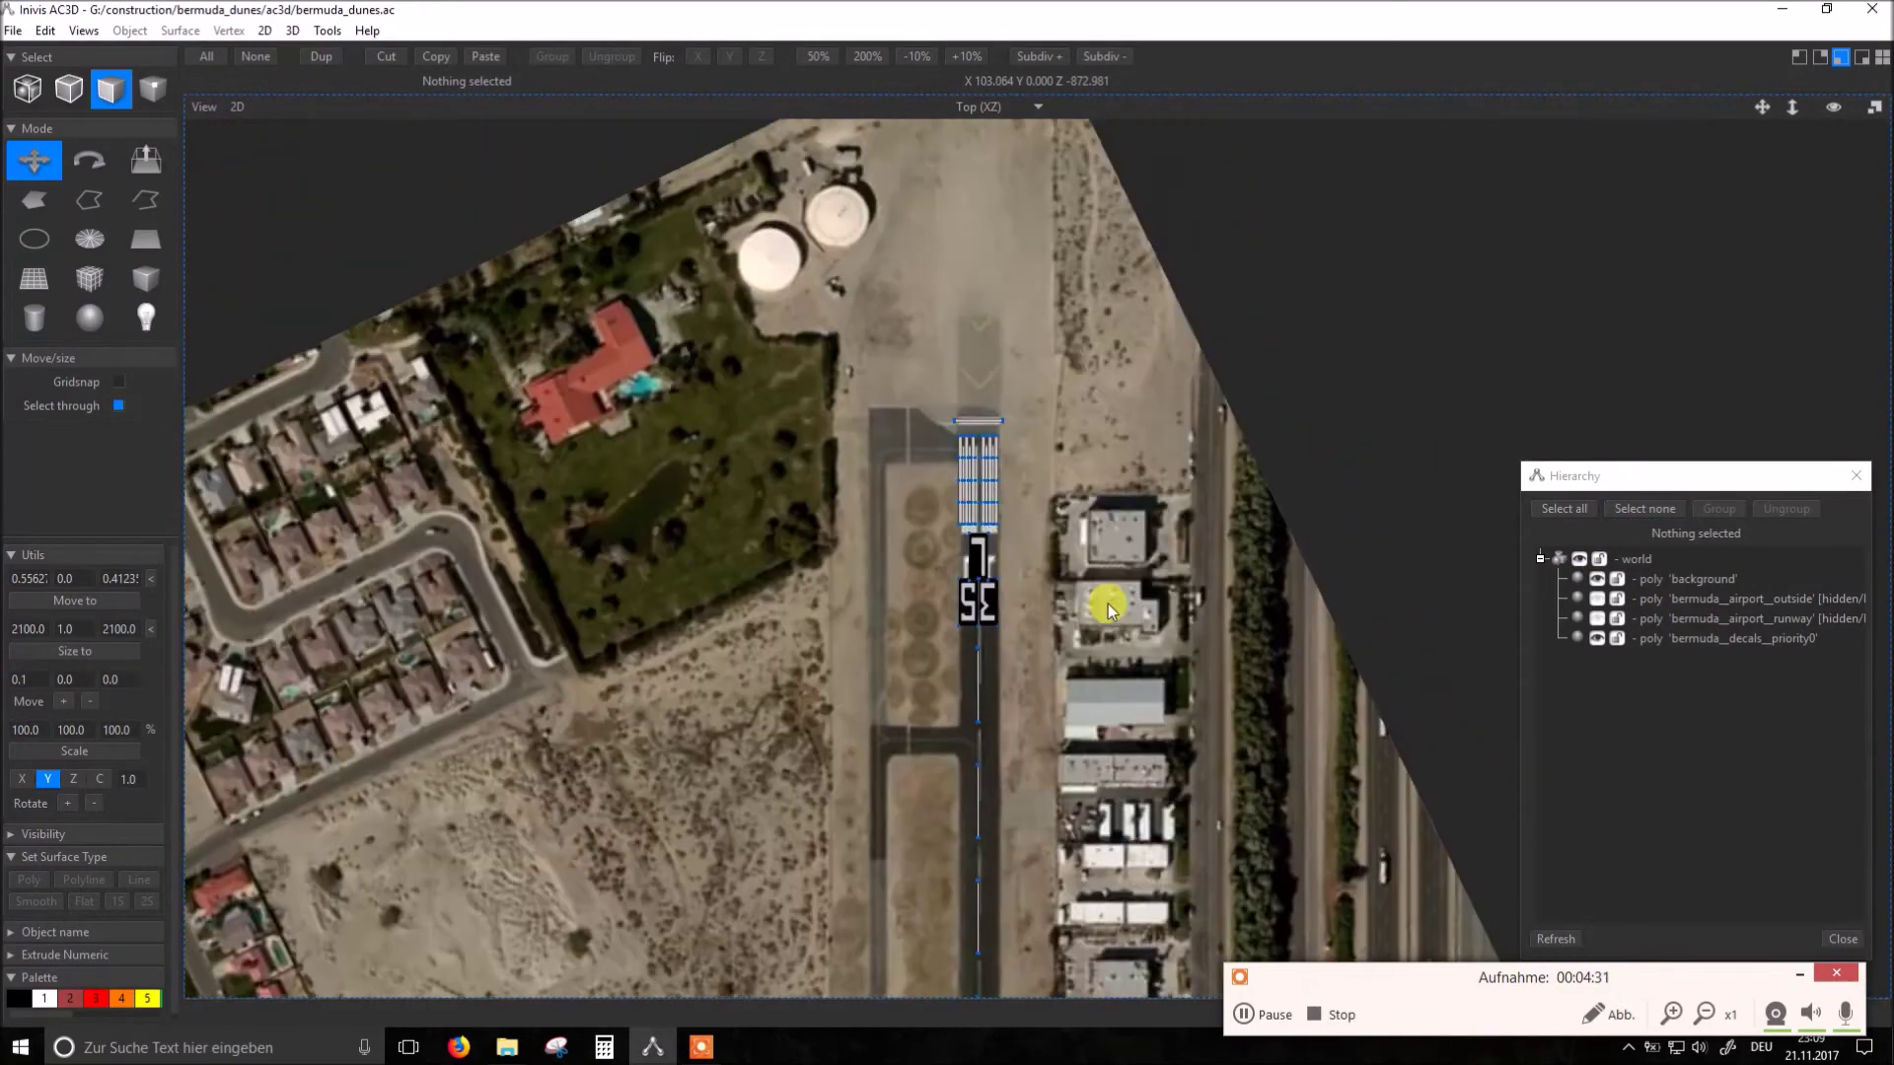
scroll(1132, 685, up, 1)
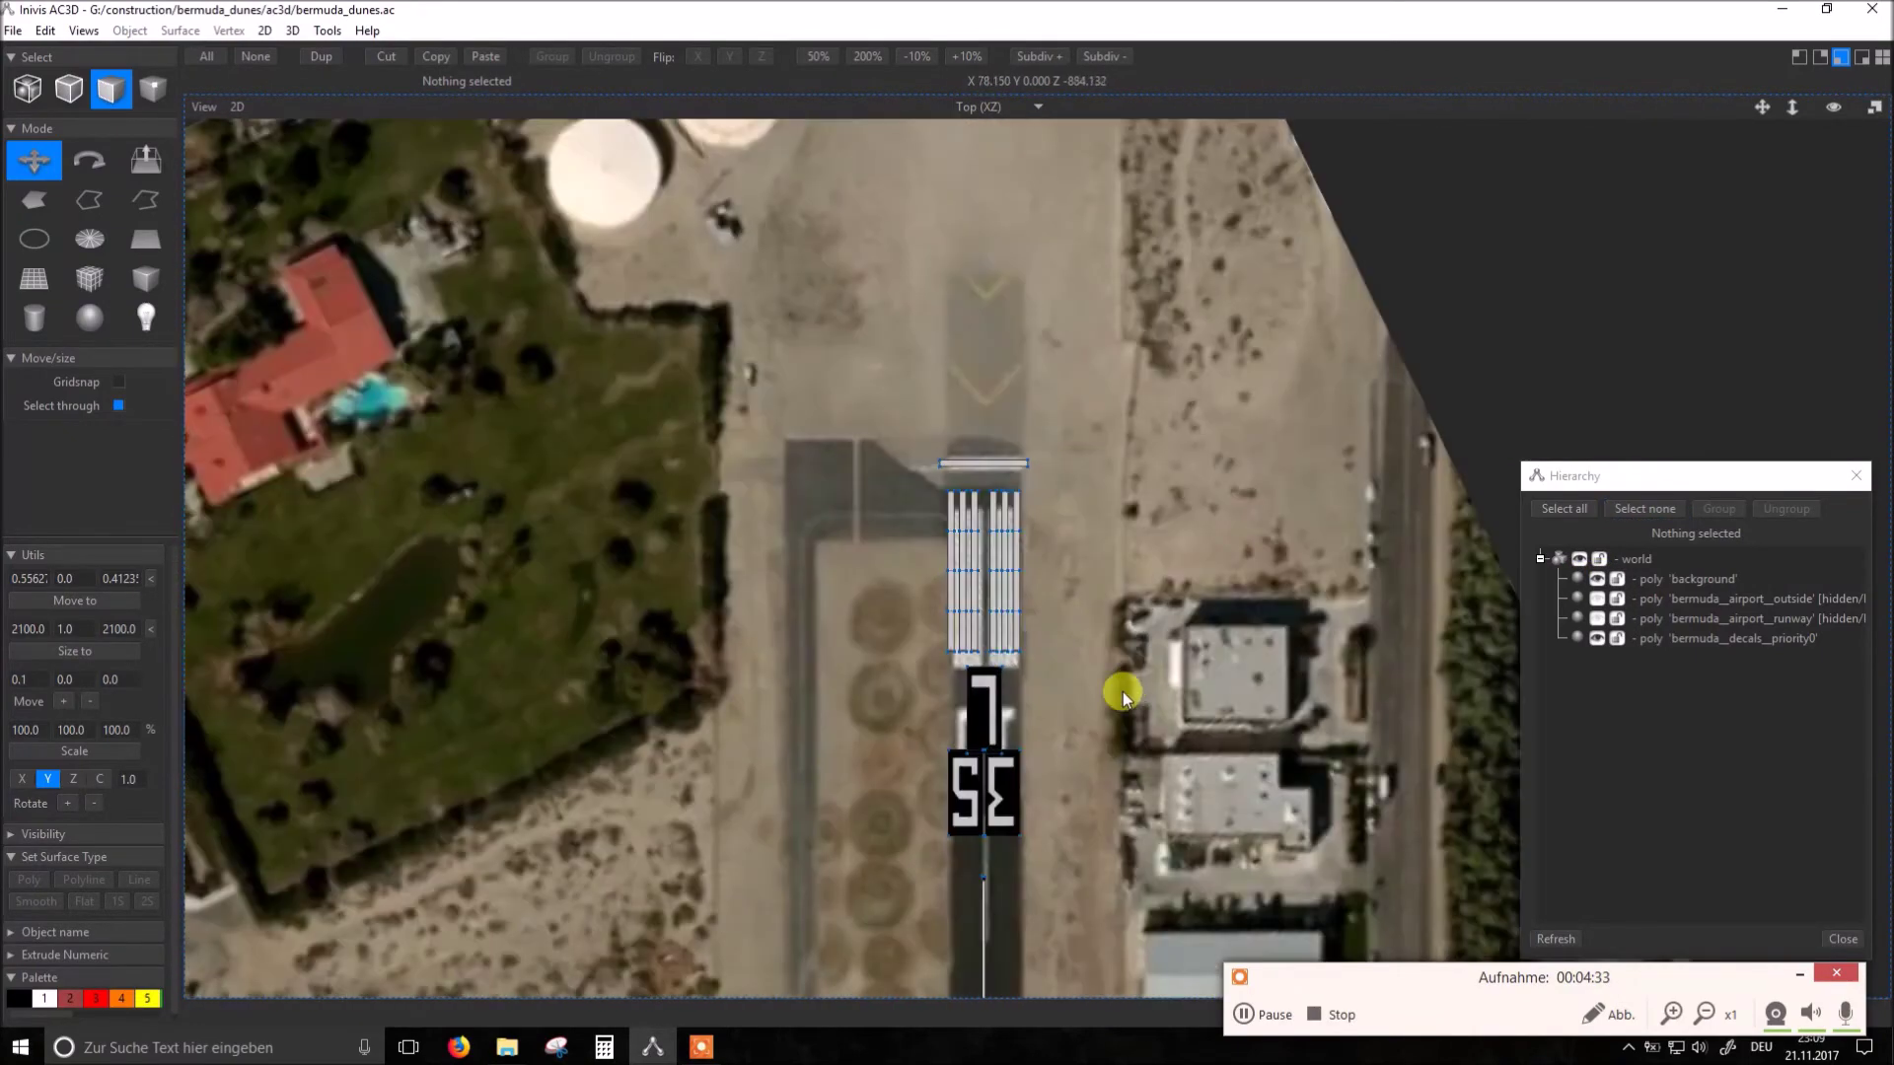
scroll(1105, 709, up, 1)
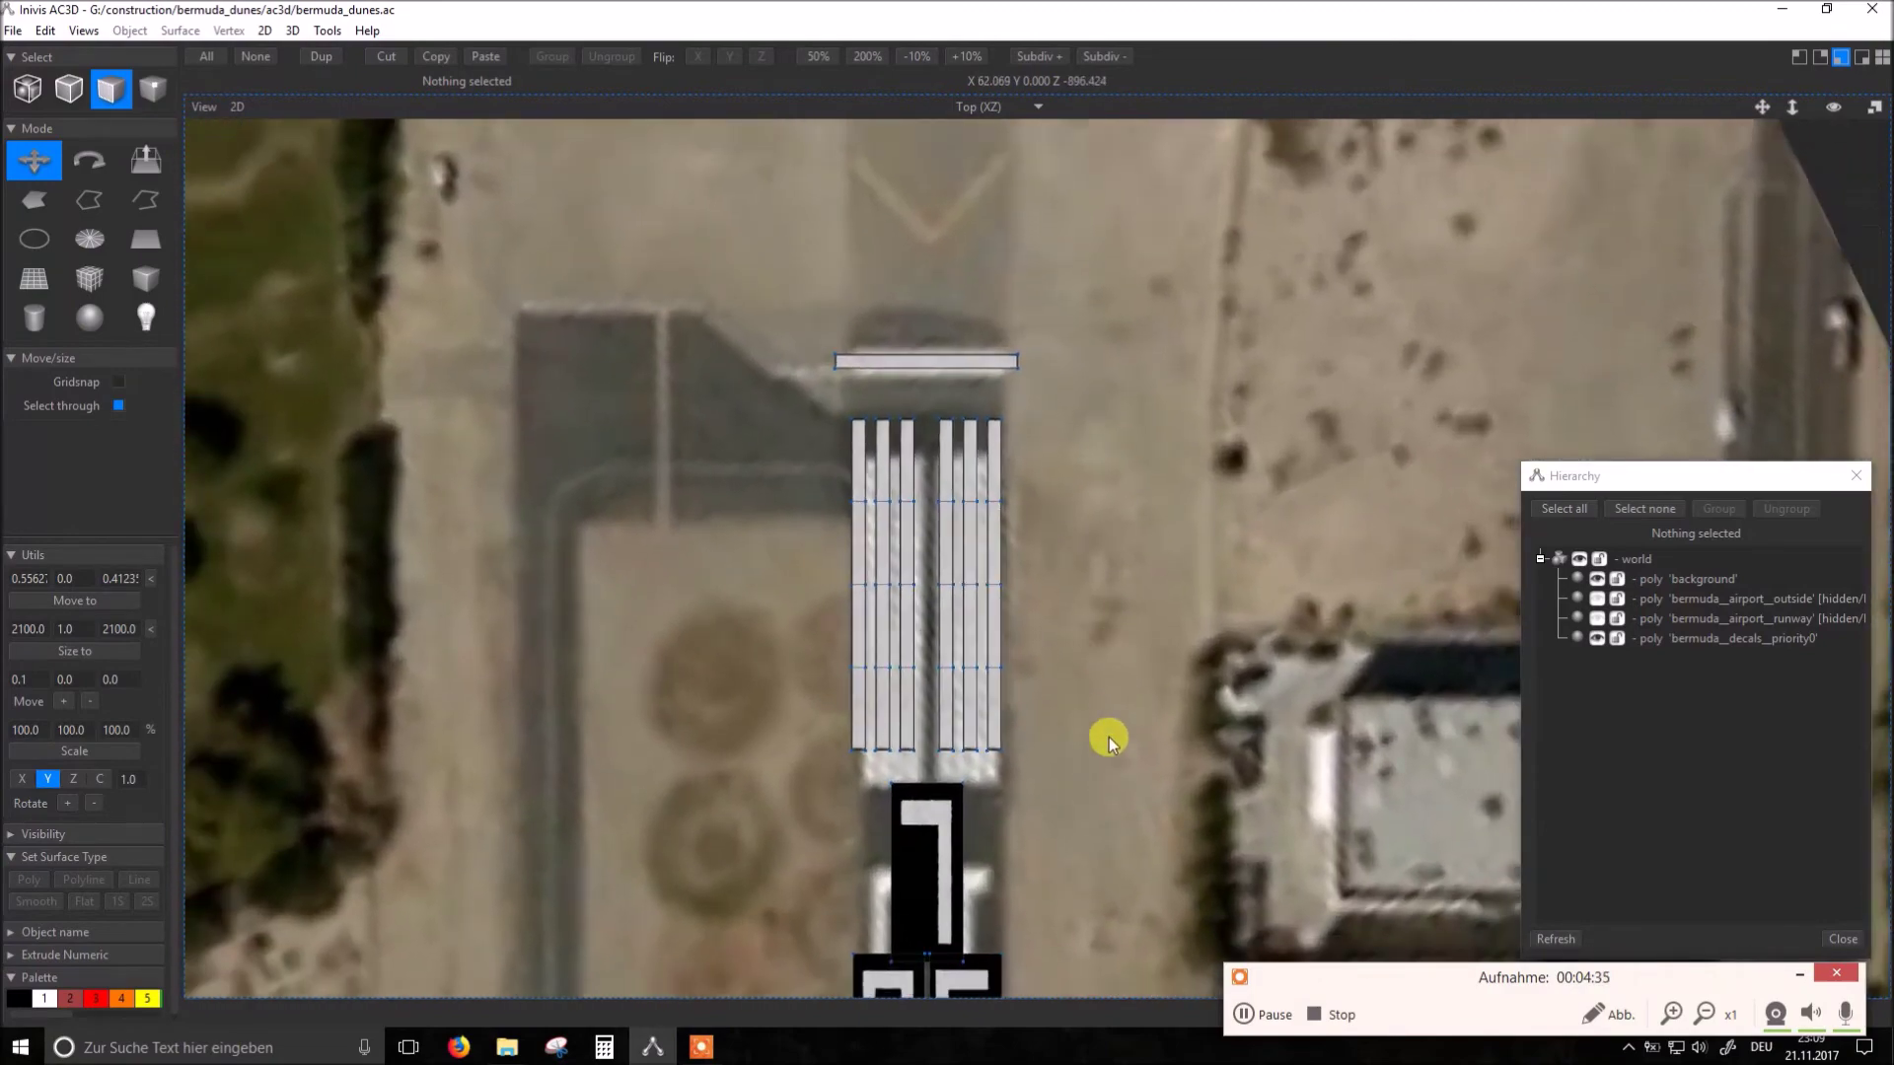
scroll(1119, 637, up, 2)
scroll(1109, 708, down, 1)
scroll(1108, 708, down, 1)
scroll(1107, 738, down, 1)
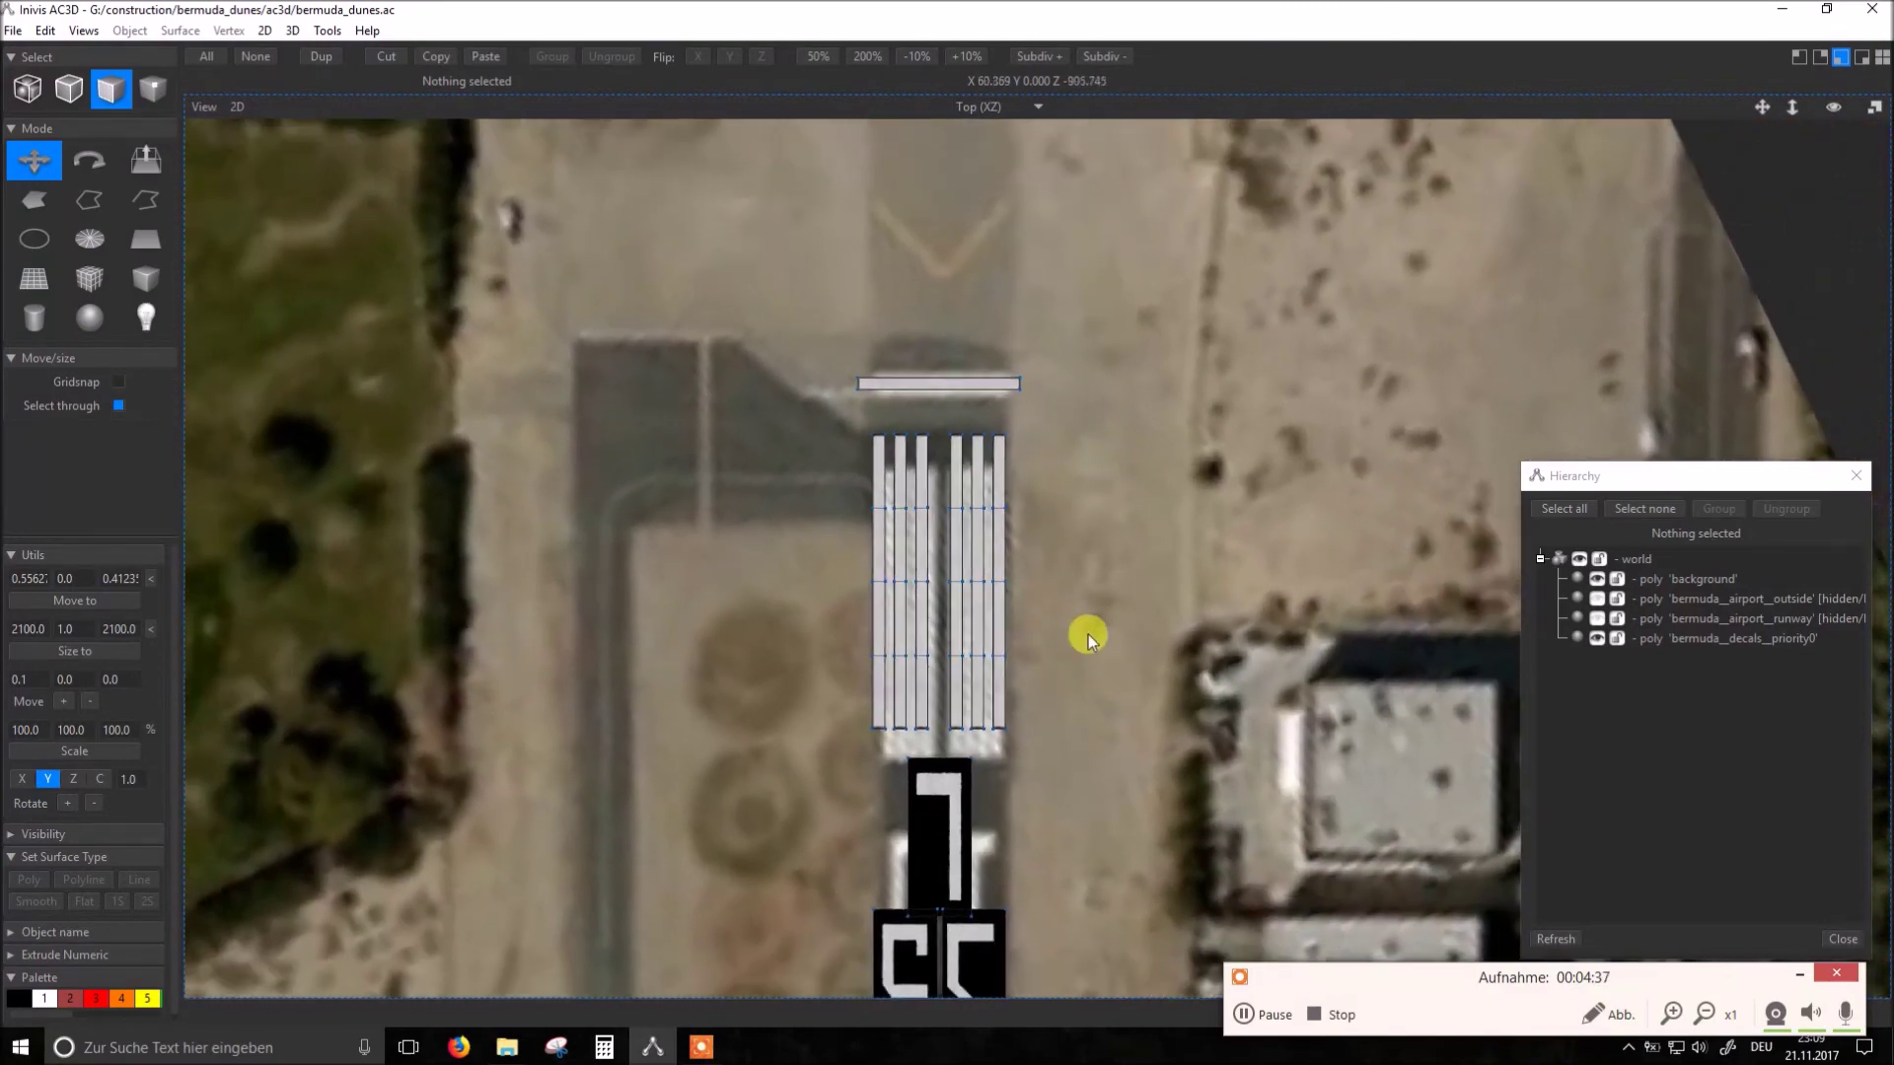
click(966, 382)
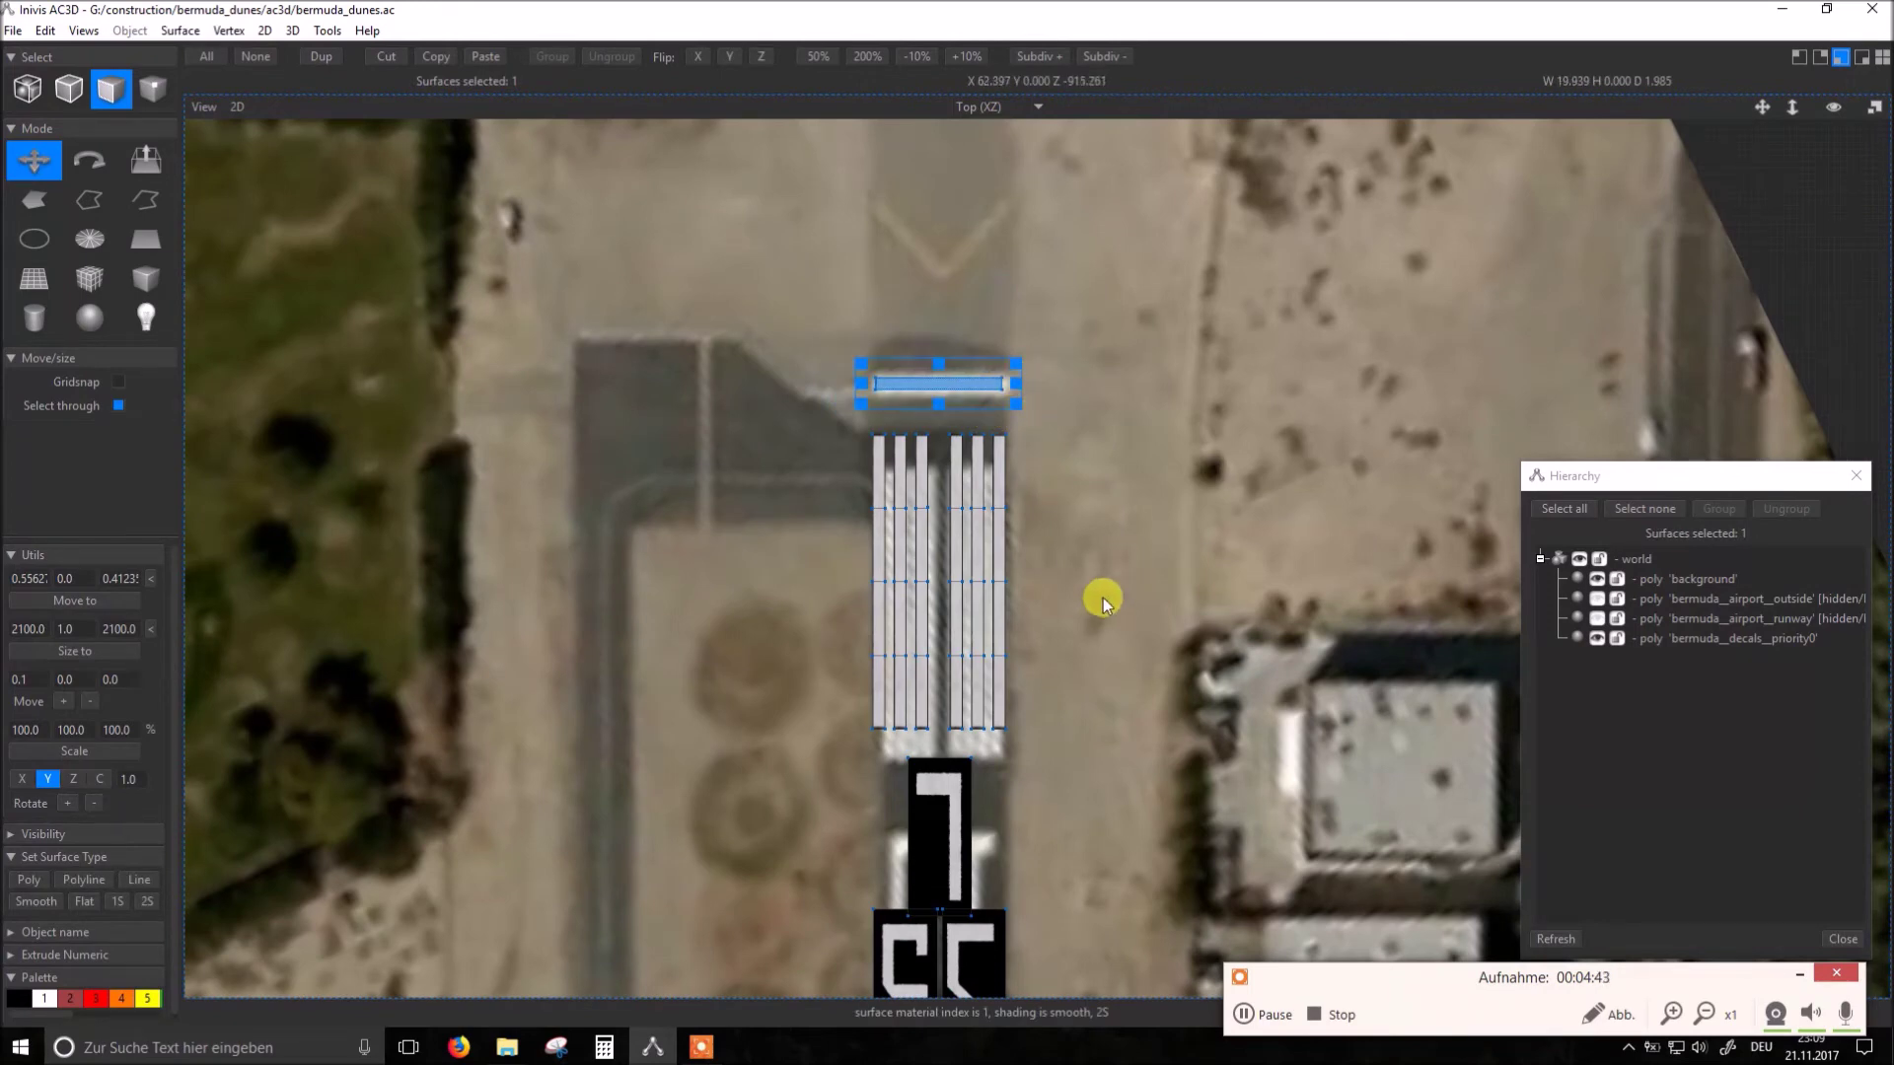
click(1597, 579)
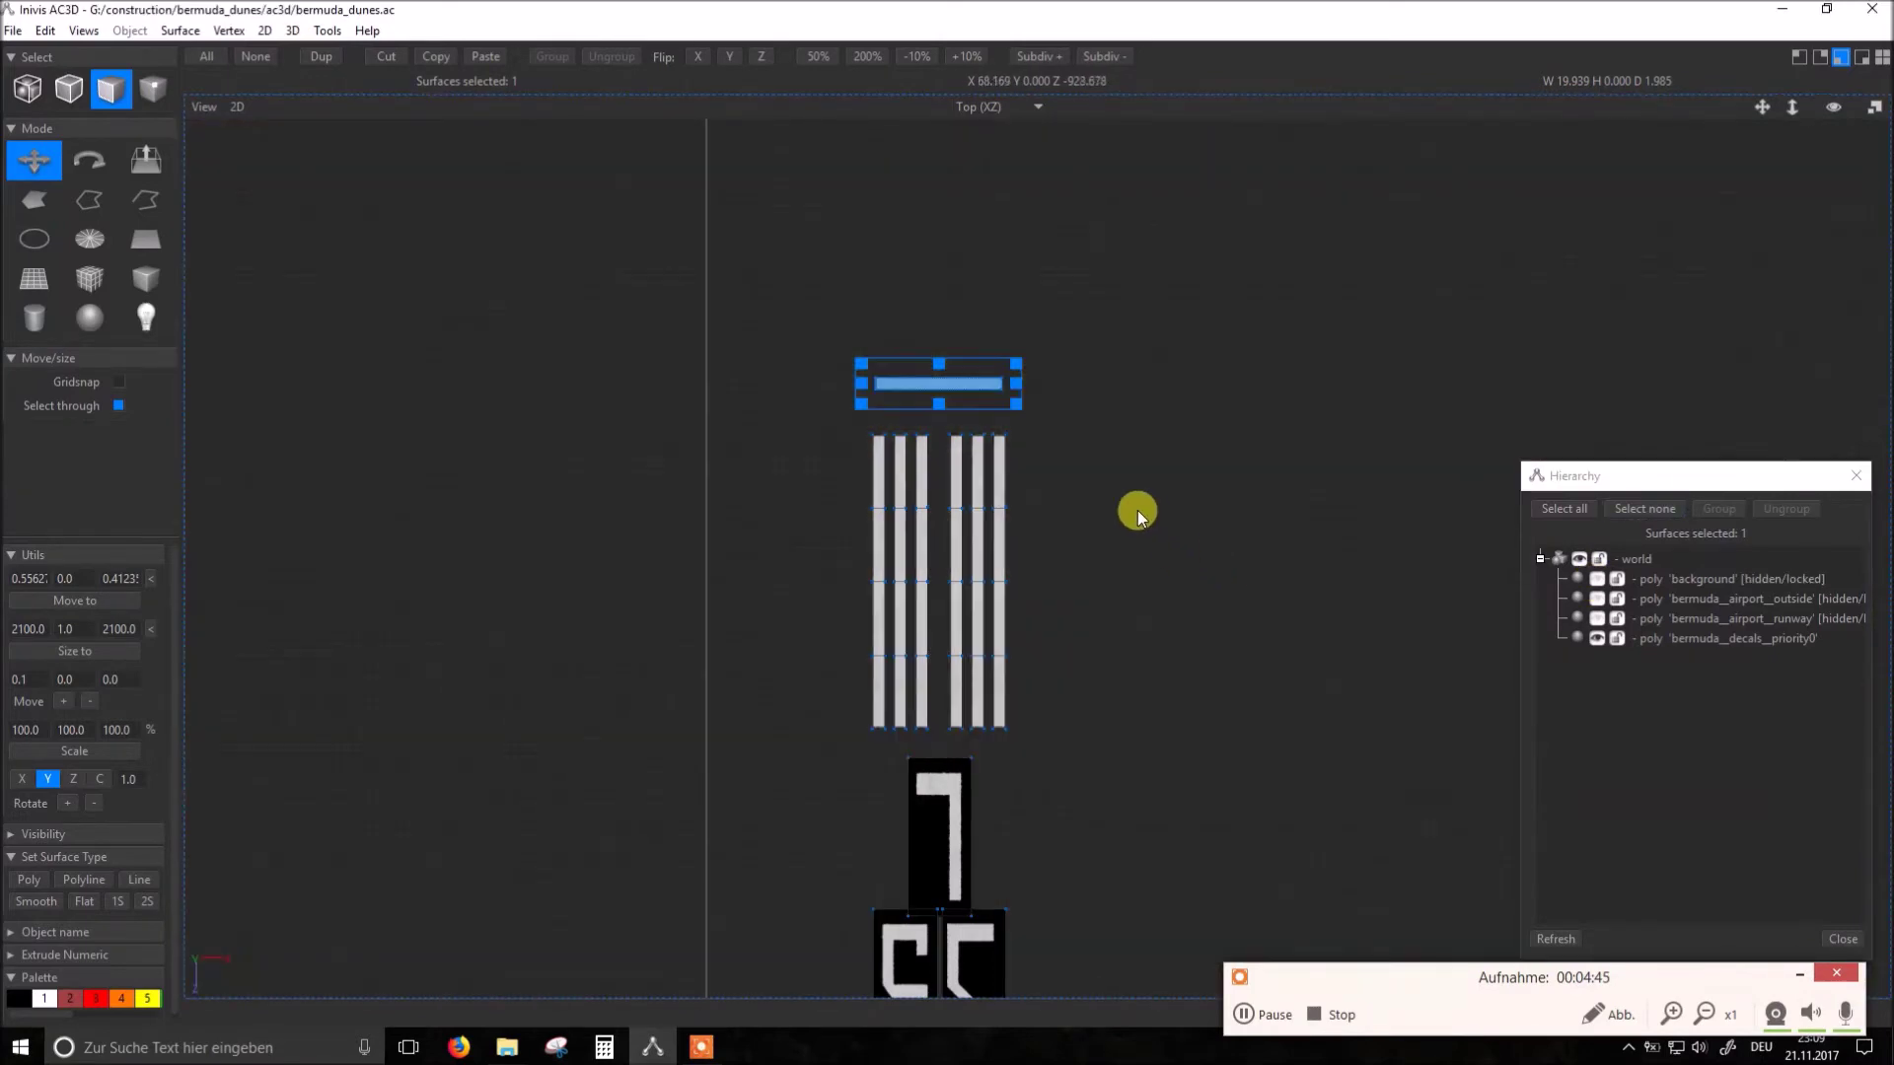
Step: Select the 24 threshold stripes, show the background, then move them down and narrow them
drag(974, 618, 761, 668)
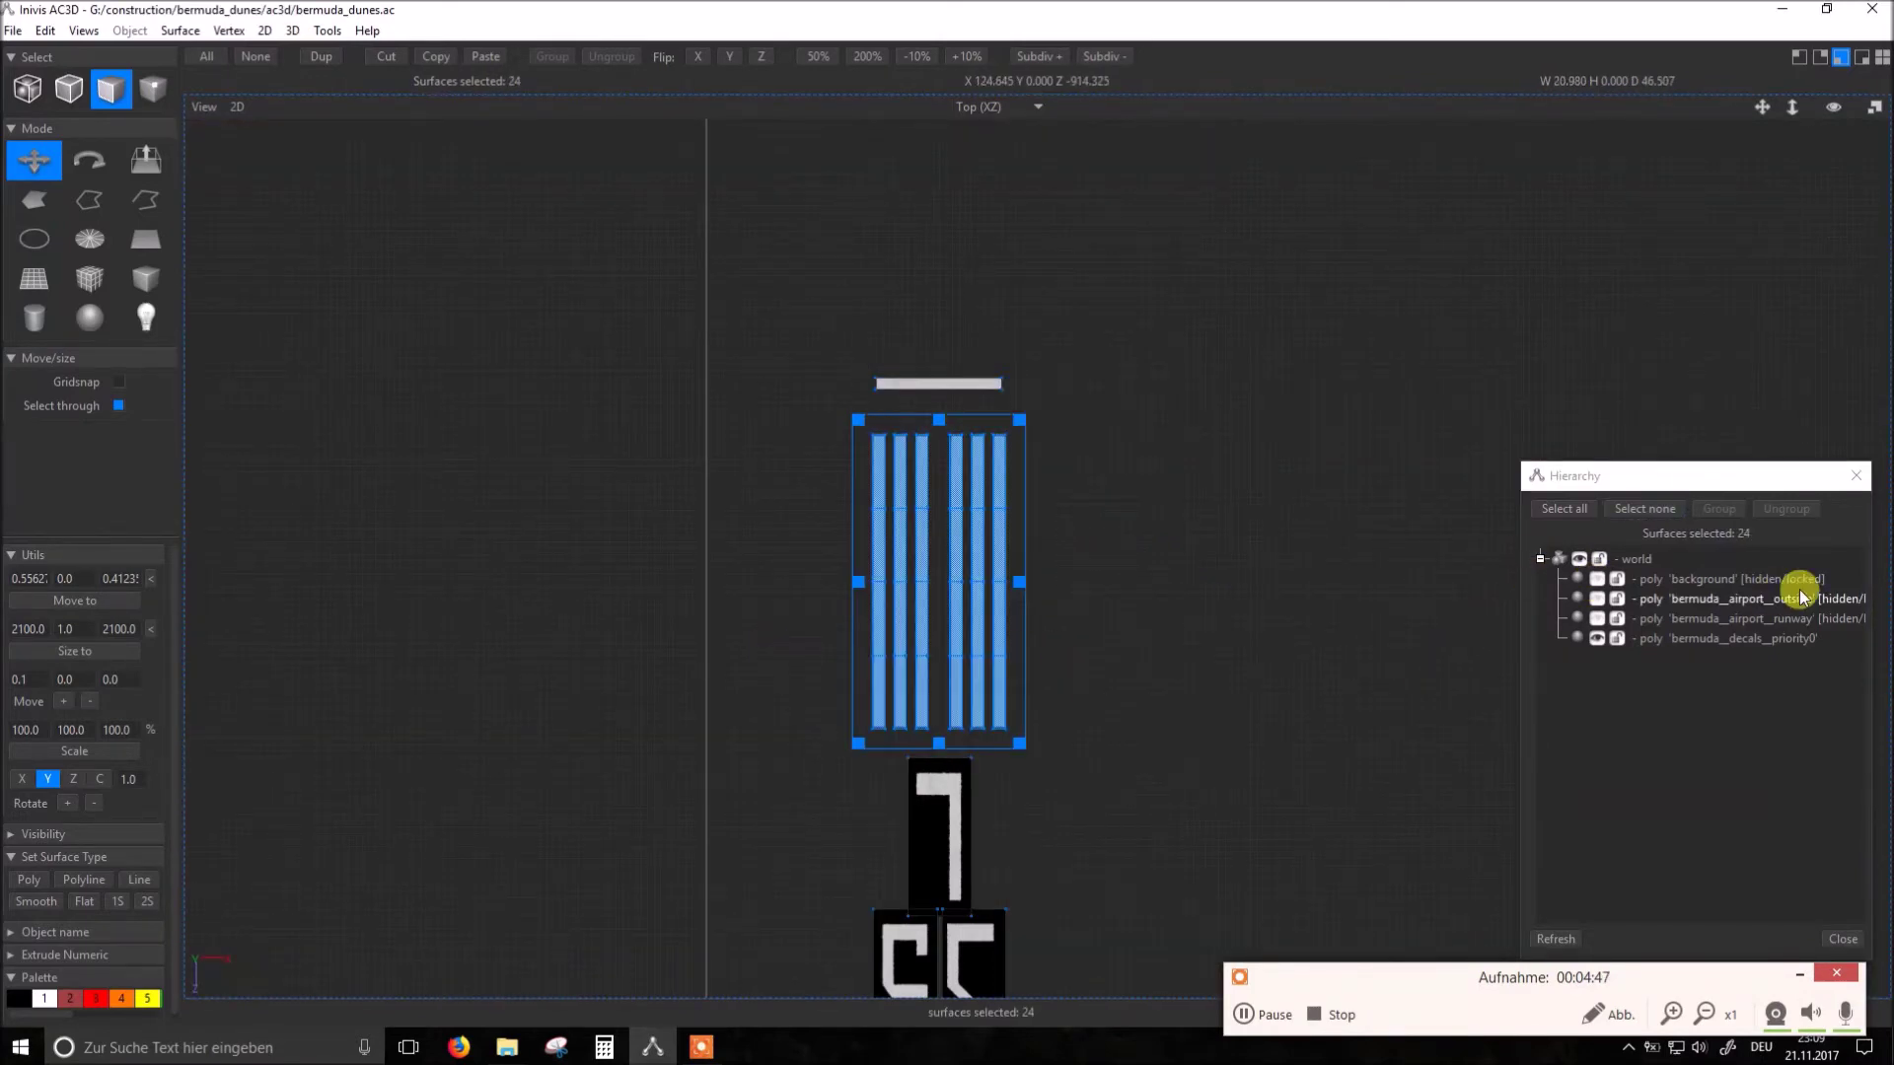
click(1590, 589)
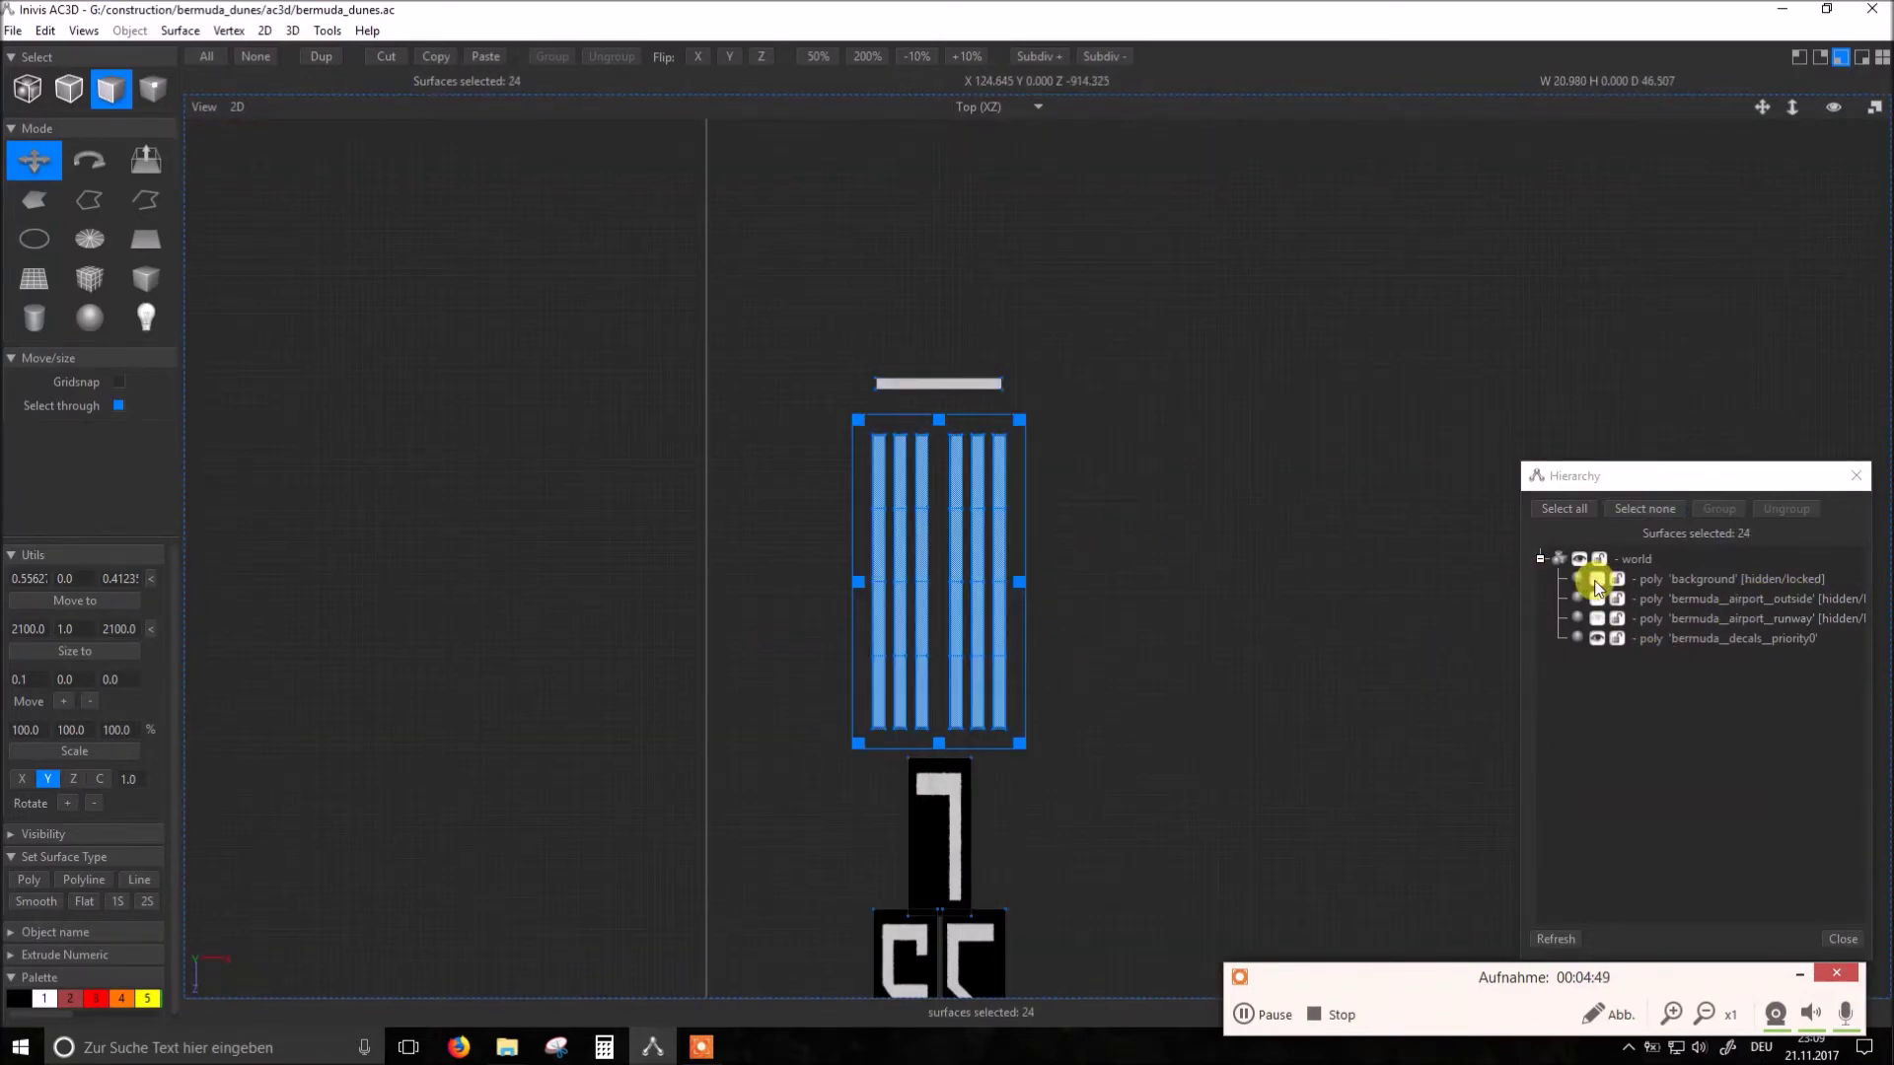
click(1595, 585)
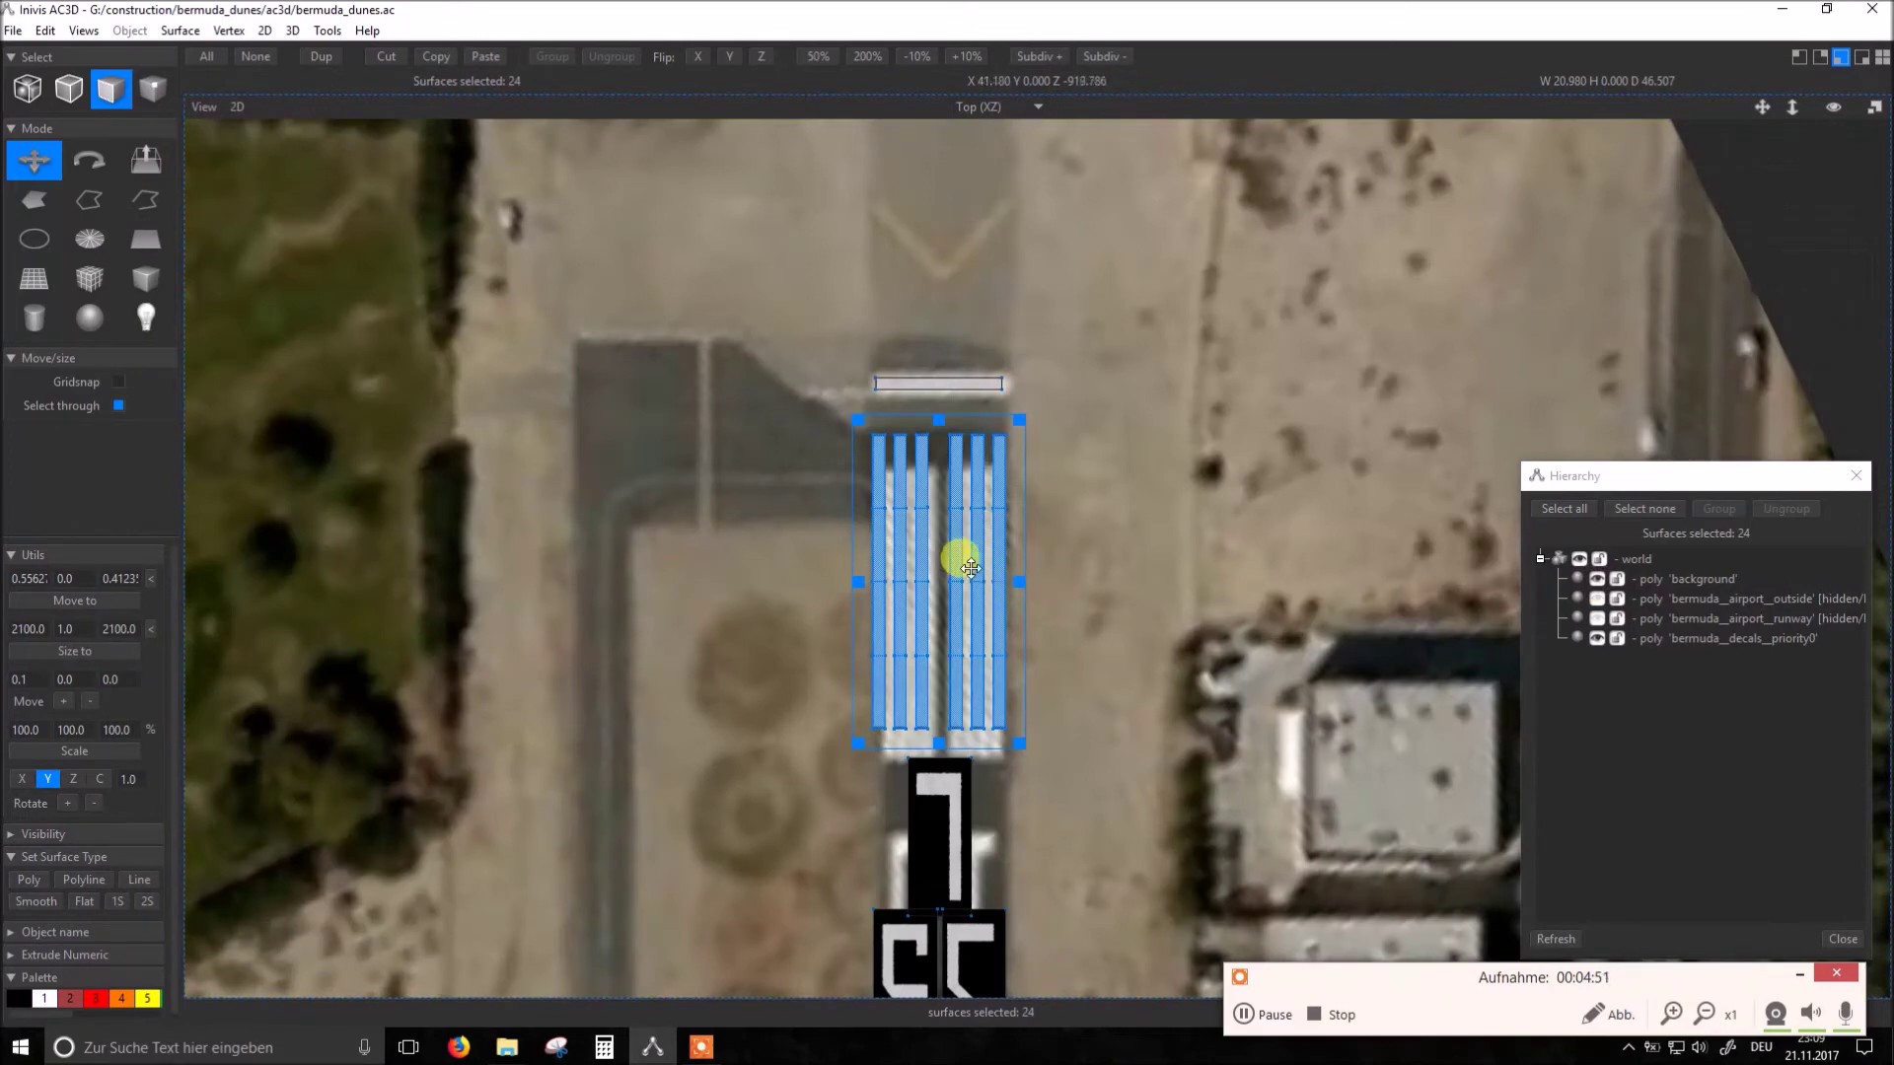
mouse_move(960, 553)
mouse_down()
mouse_move(972, 598)
mouse_move(1006, 614)
mouse_up()
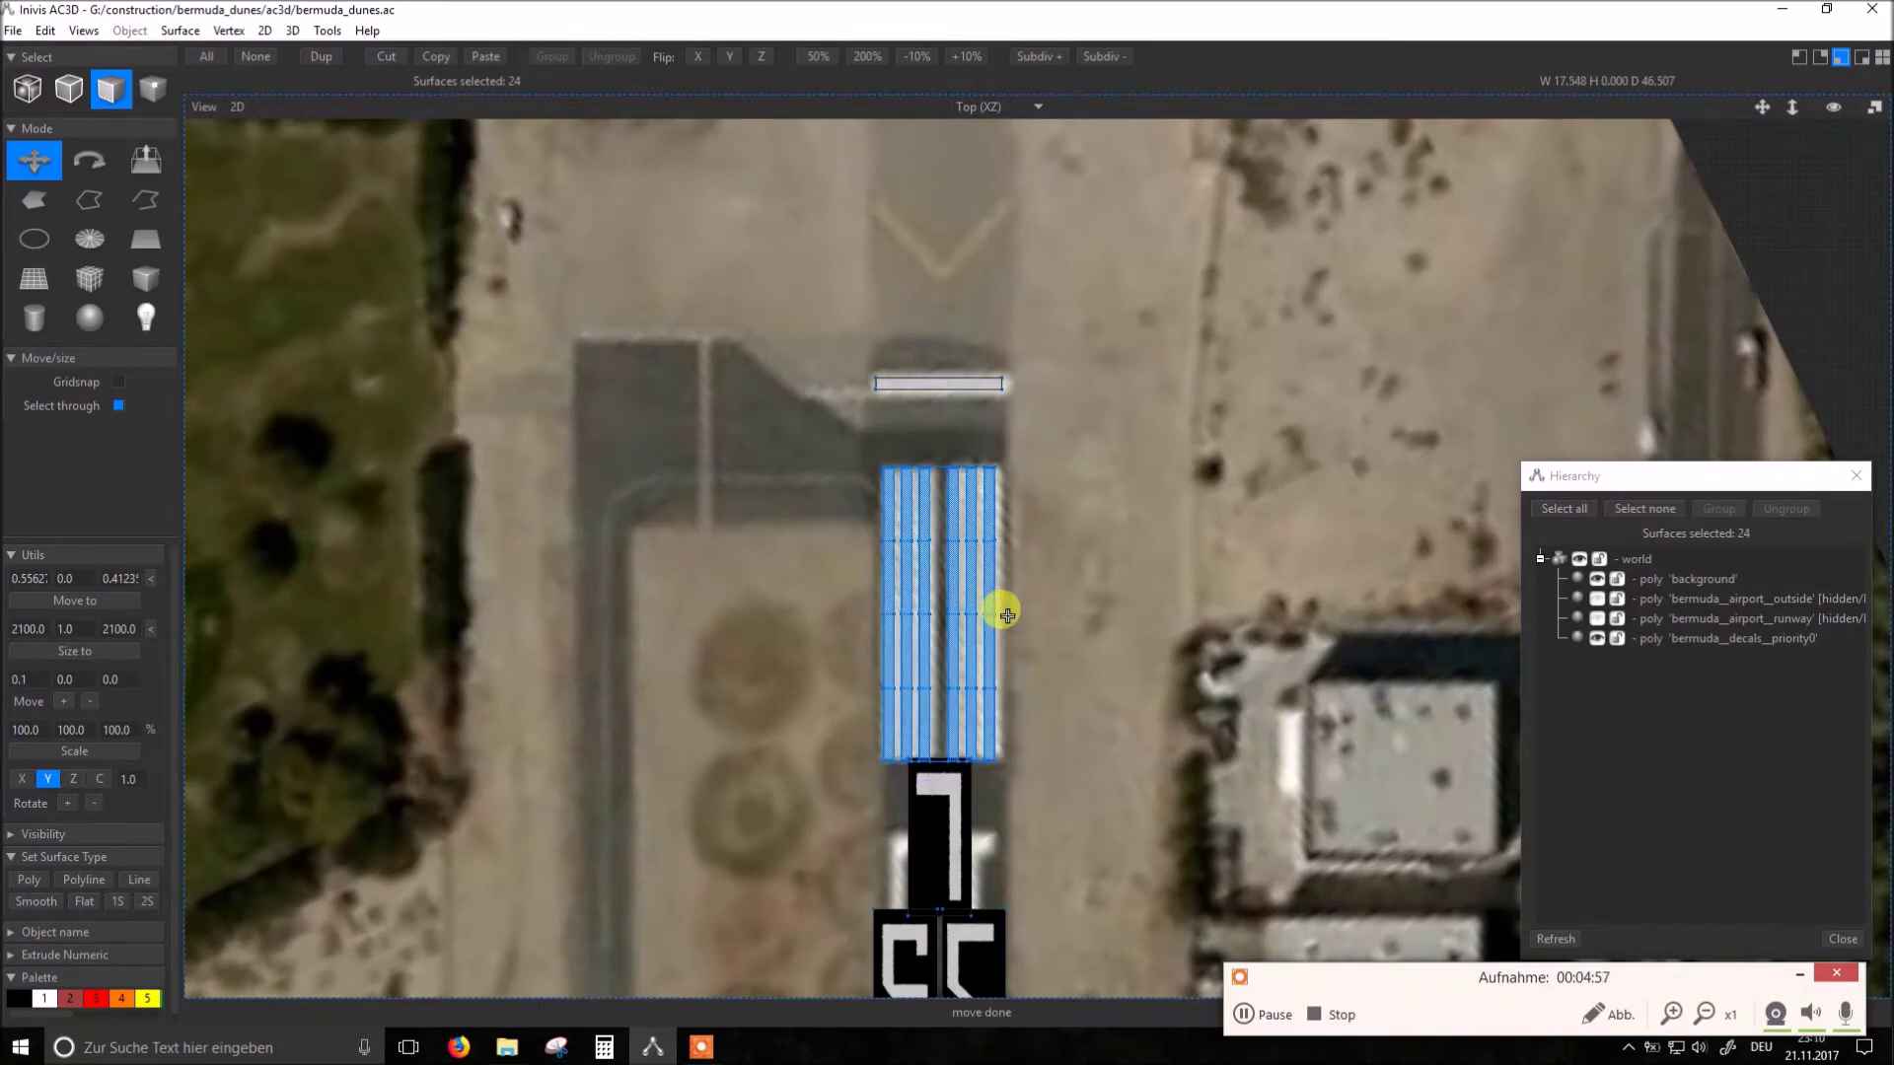
drag(1005, 612, 1007, 612)
Step: Delete the 7 decal, then hide and reshow the decals layer to compare with the photo
right_drag(1126, 874, 1113, 673)
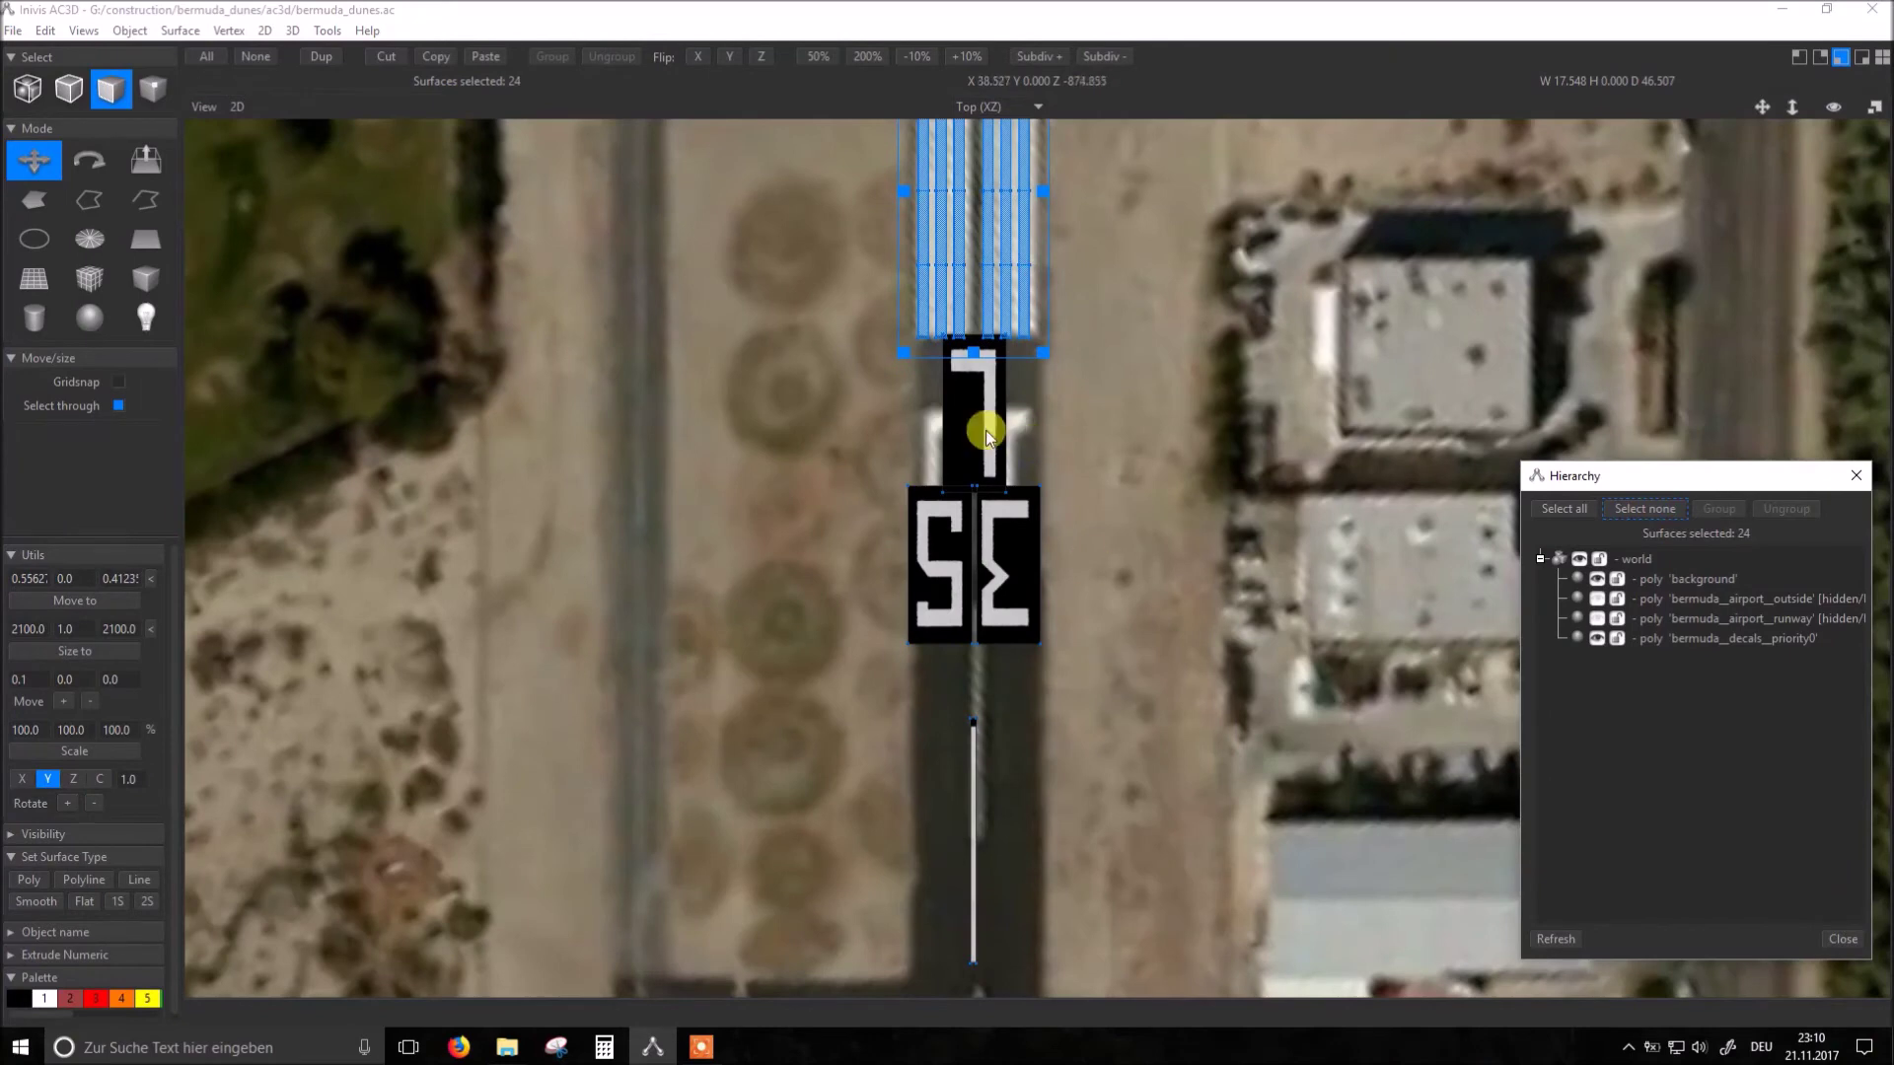
click(978, 431)
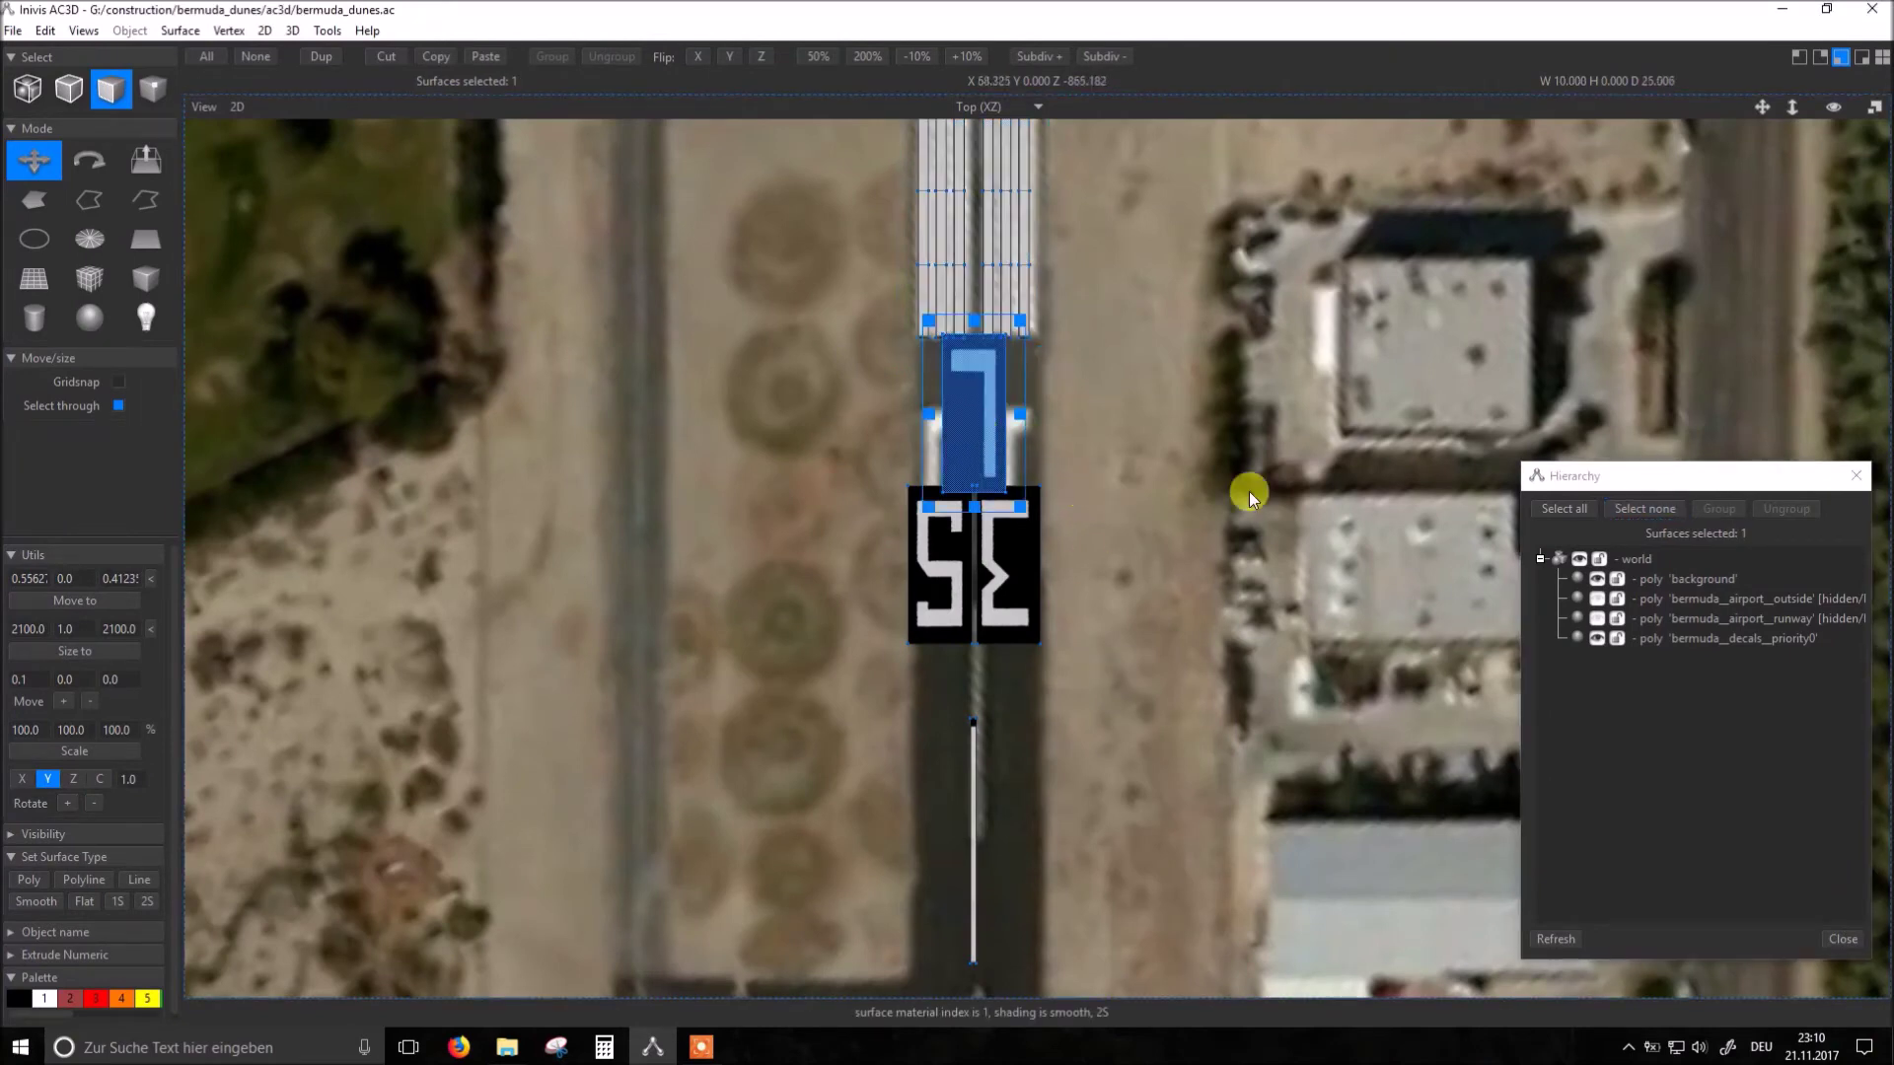
key(Delete)
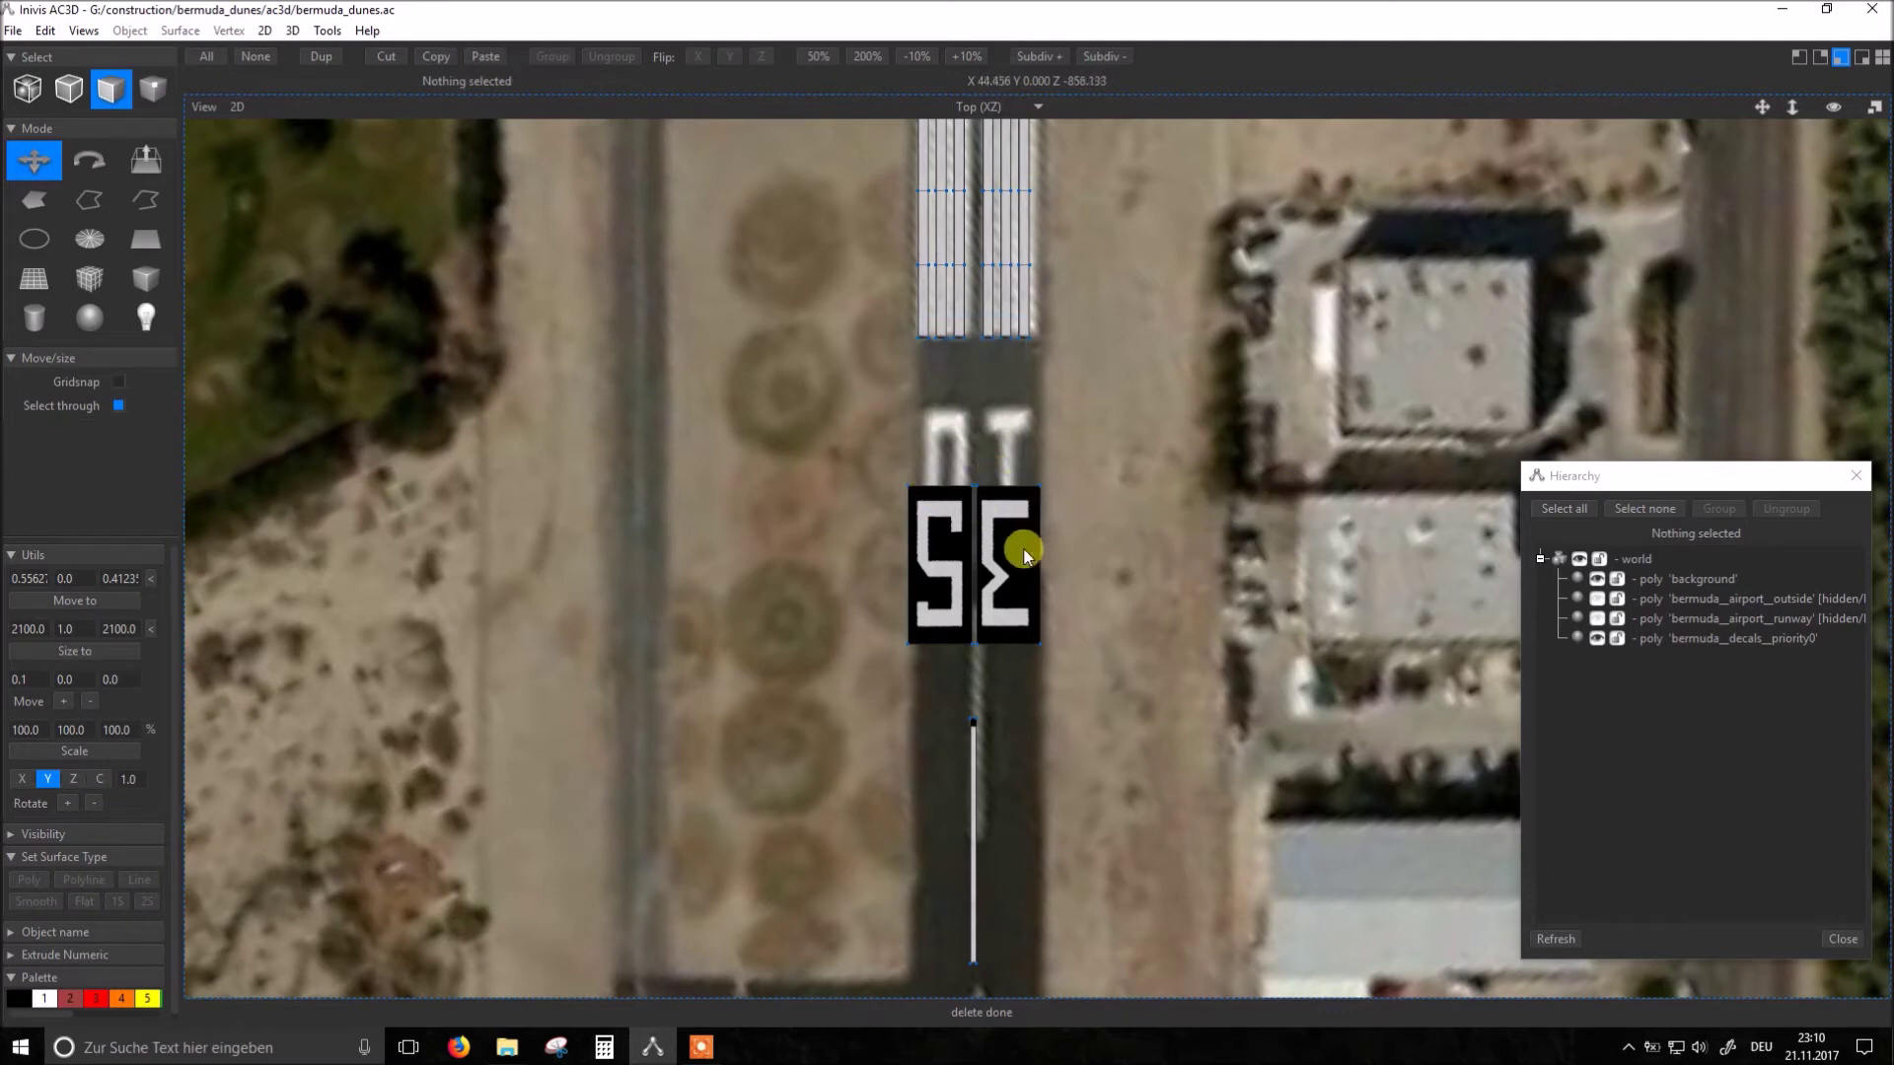
click(1598, 638)
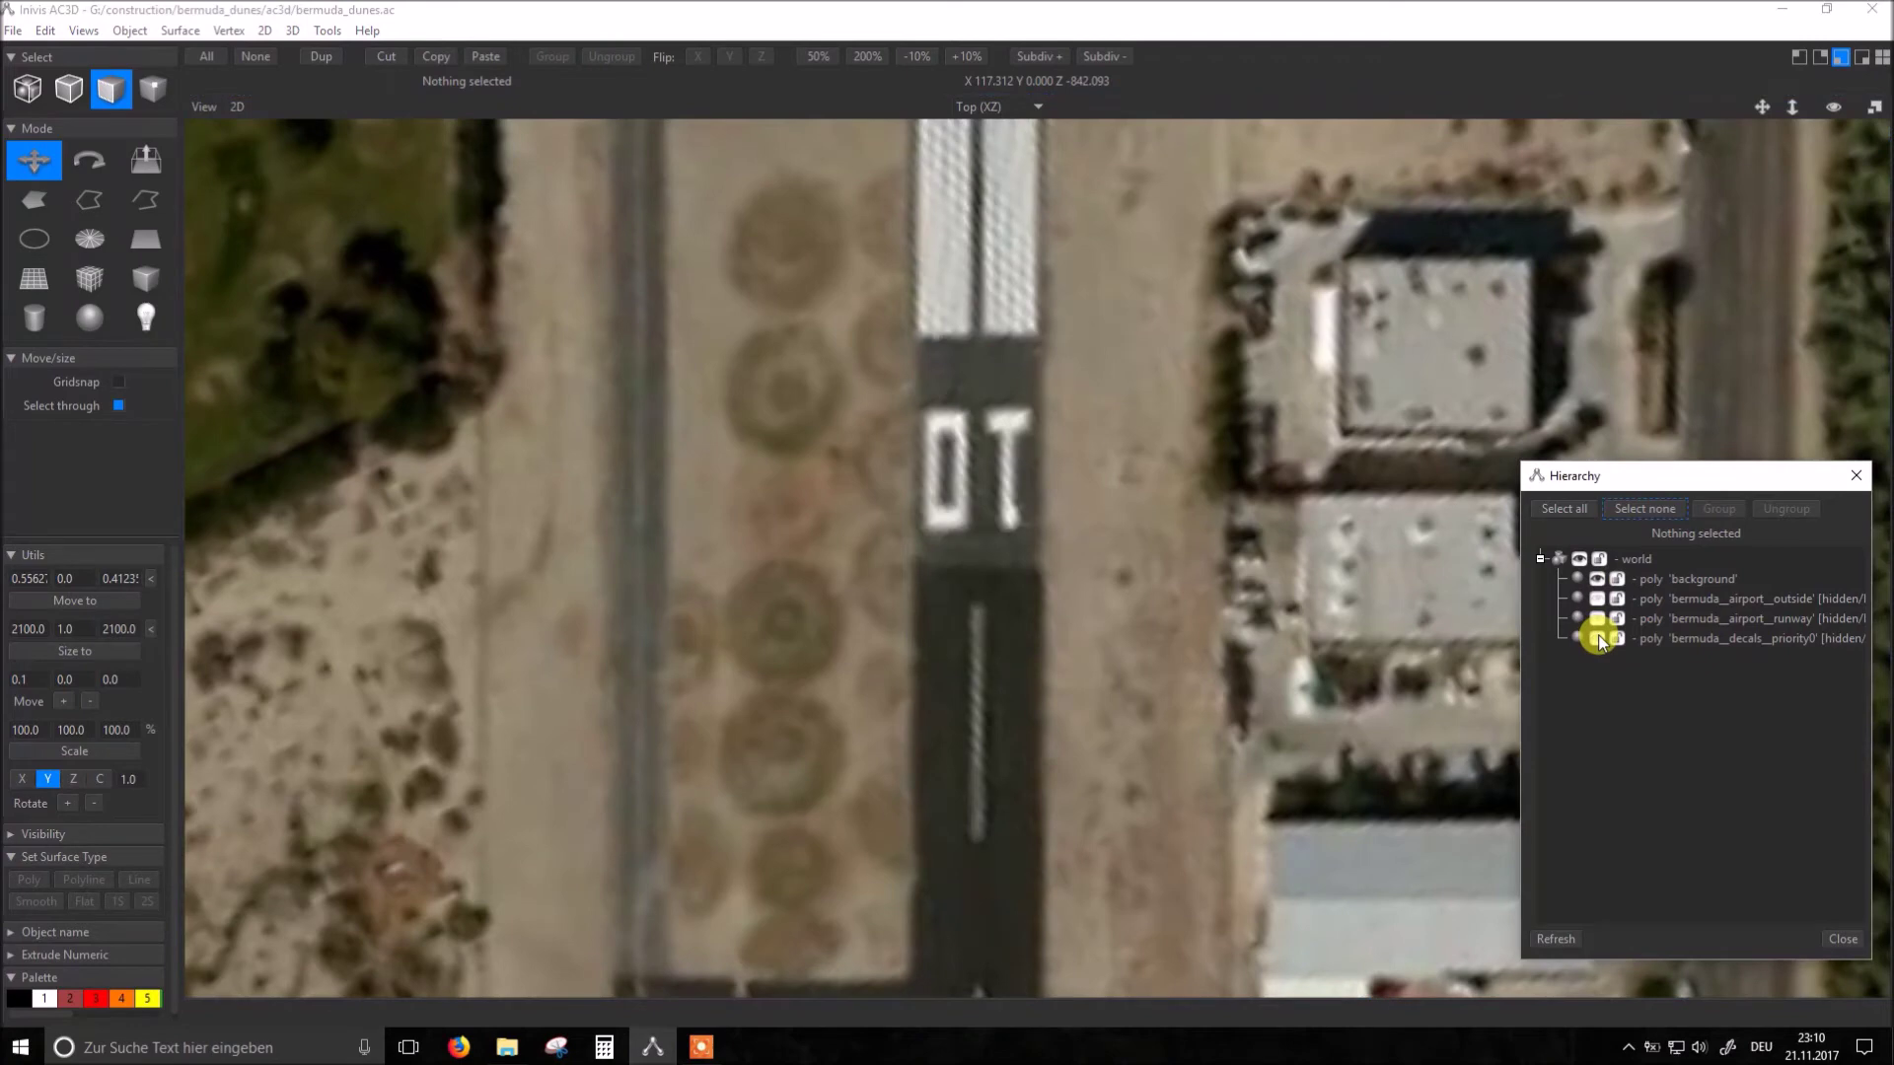
click(1596, 637)
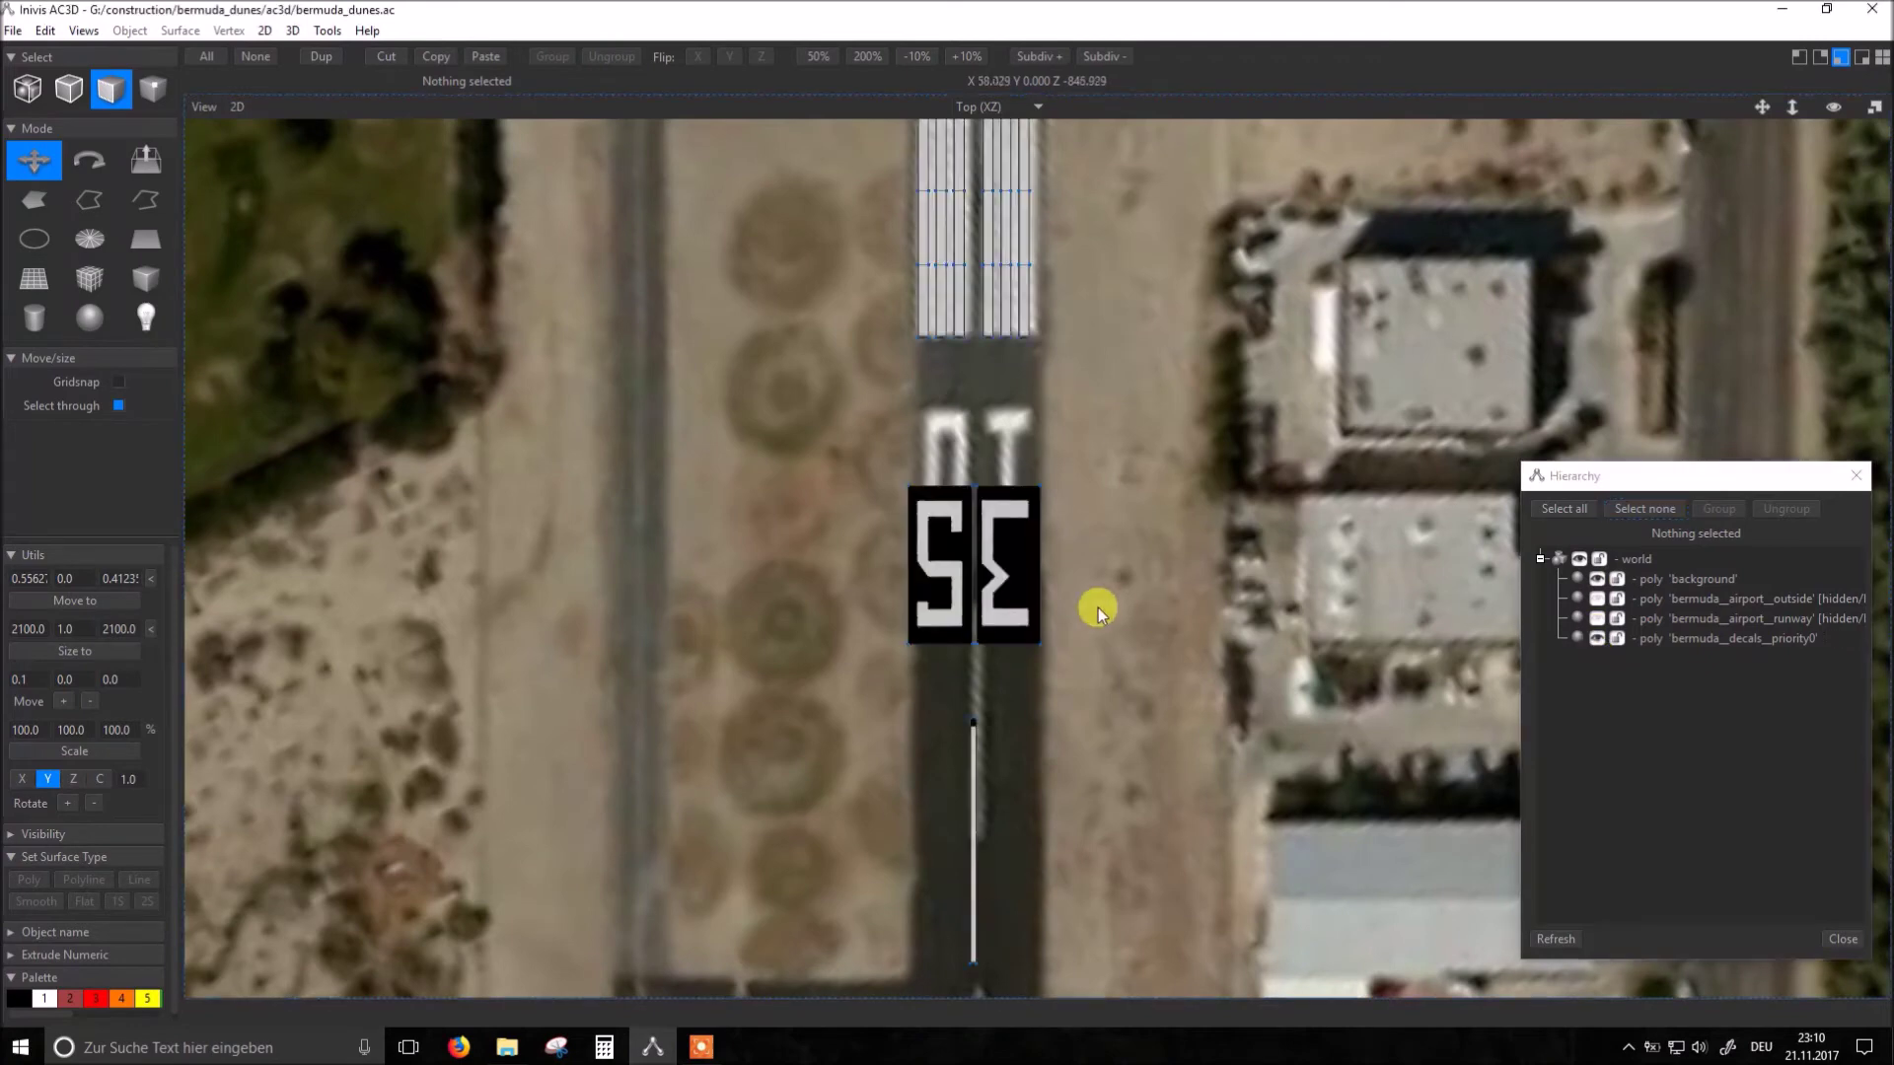
Step: Select the E and S number blocks and move them up over the painted number
click(1016, 569)
shift+click(938, 552)
drag(1022, 555, 1028, 488)
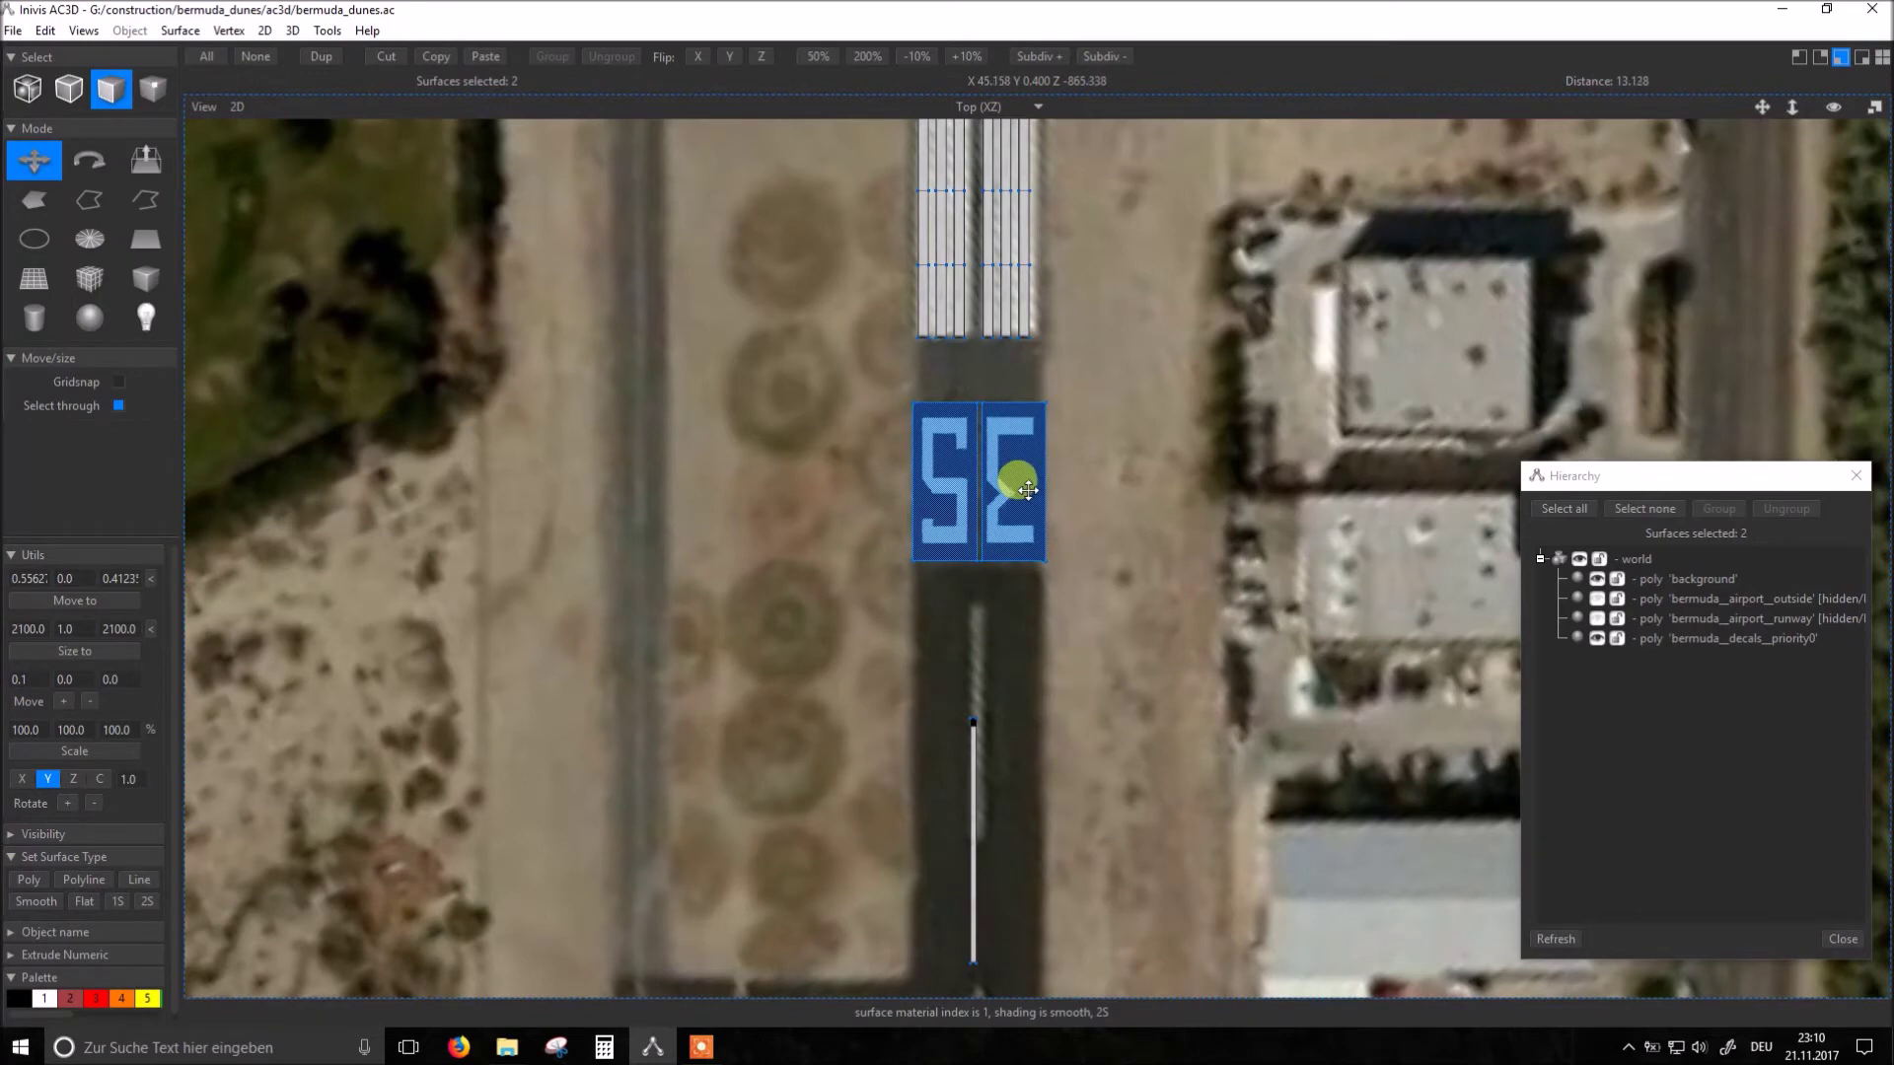
drag(1028, 489, 1027, 489)
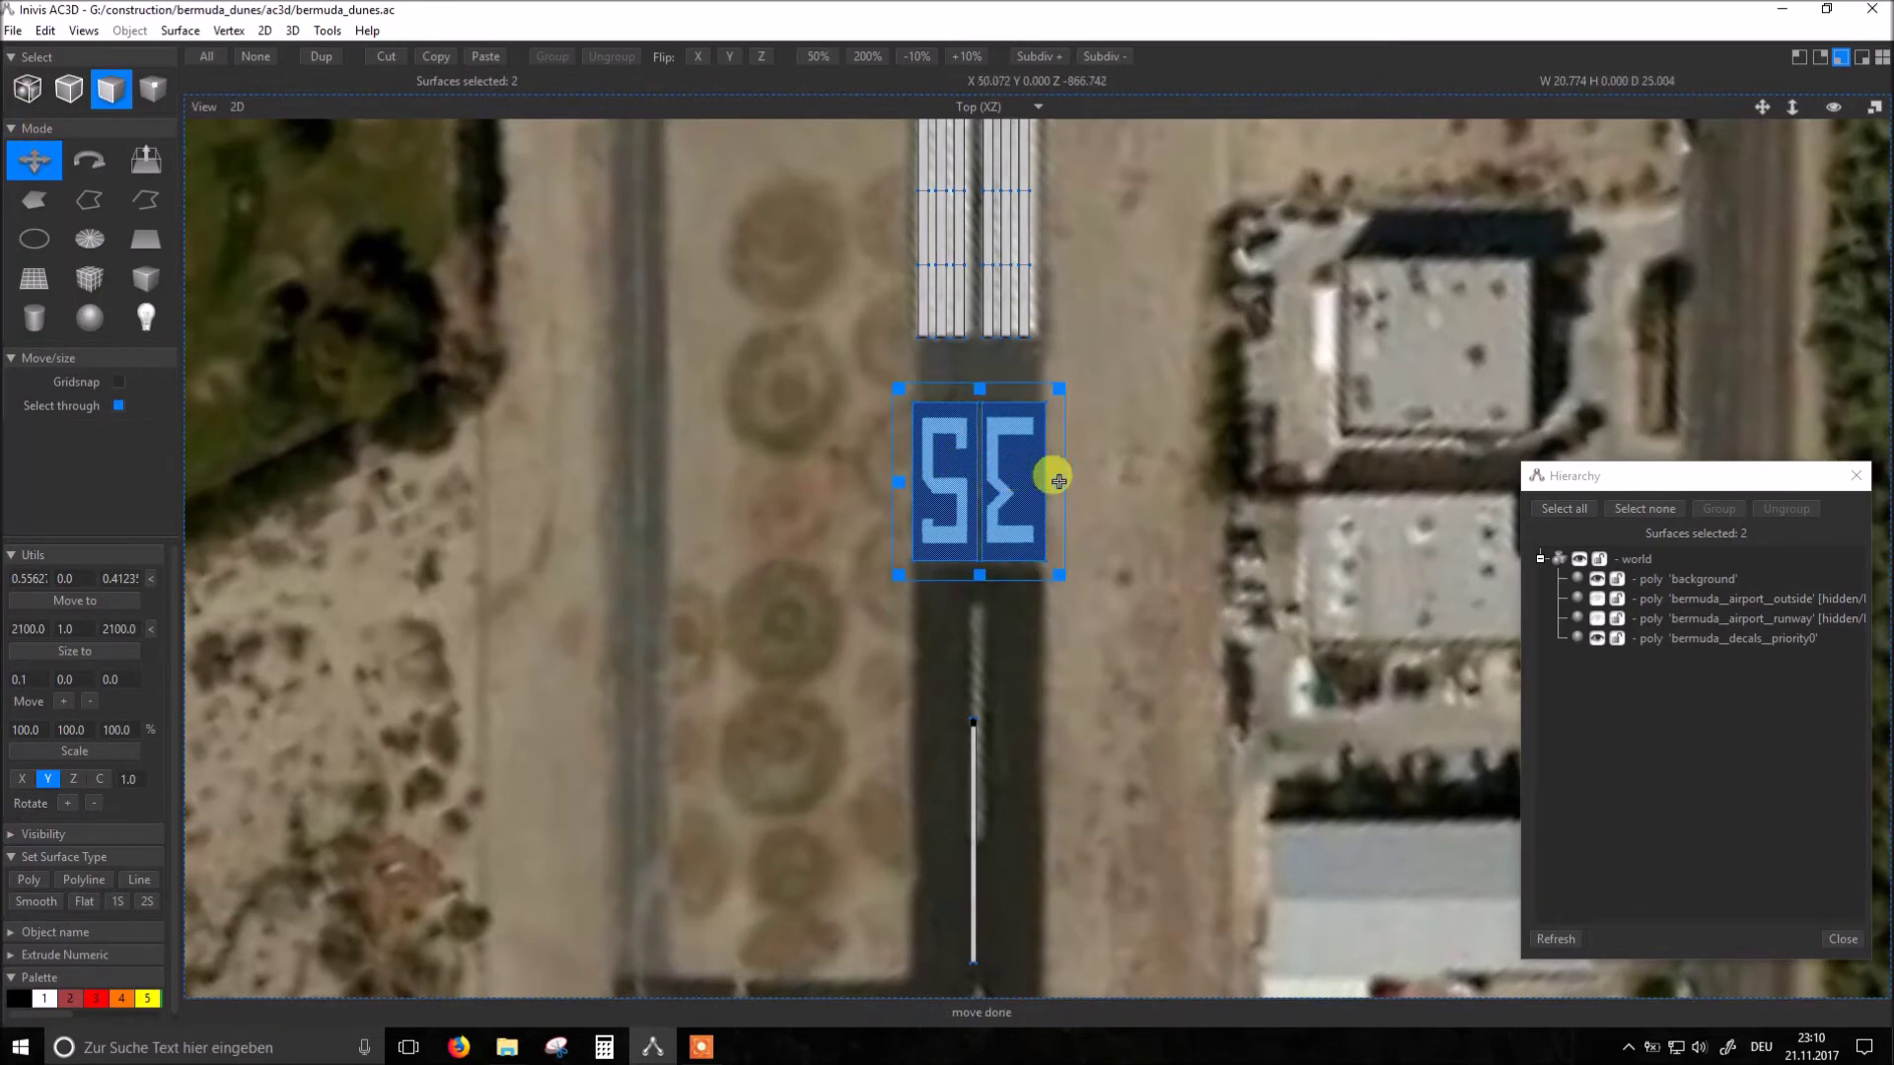
Step: Narrow and shorten the number blocks, nudge them into place, and leave only the E block selected
drag(1057, 480, 1050, 483)
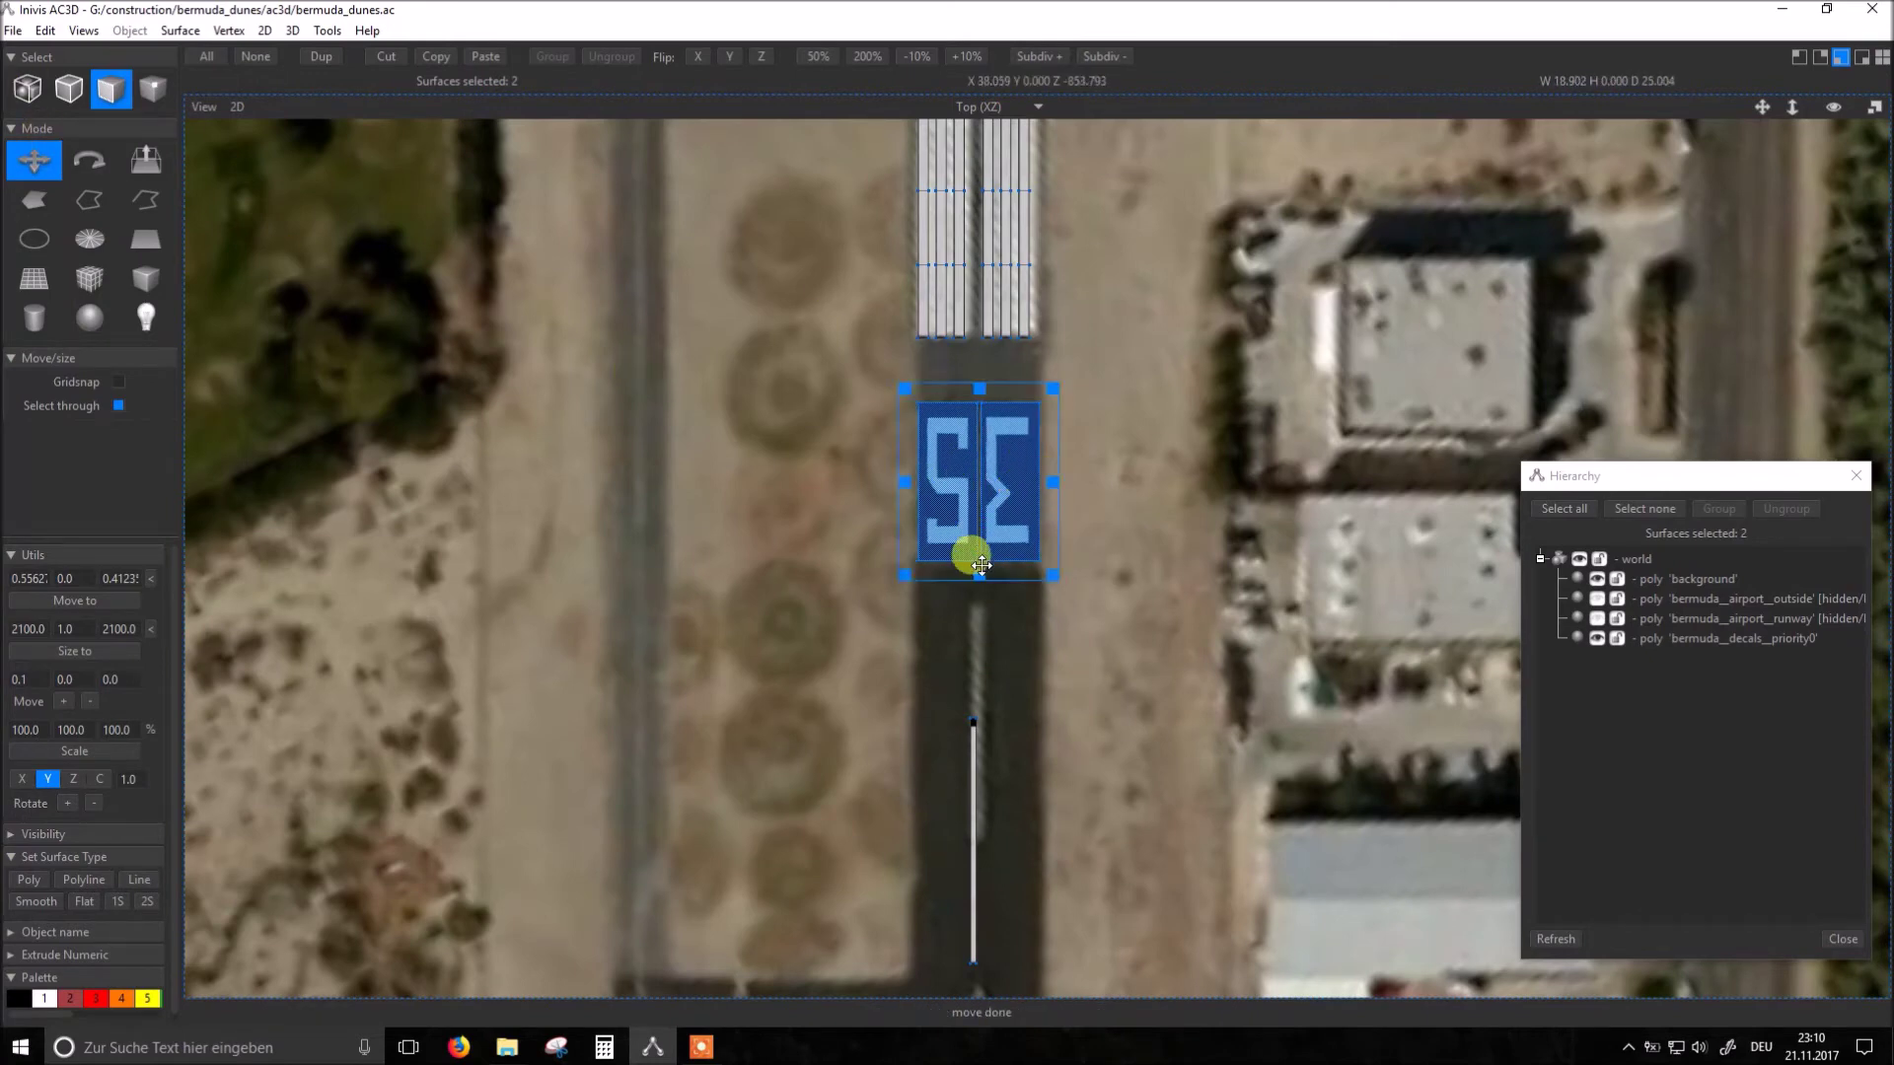
drag(975, 576, 1000, 512)
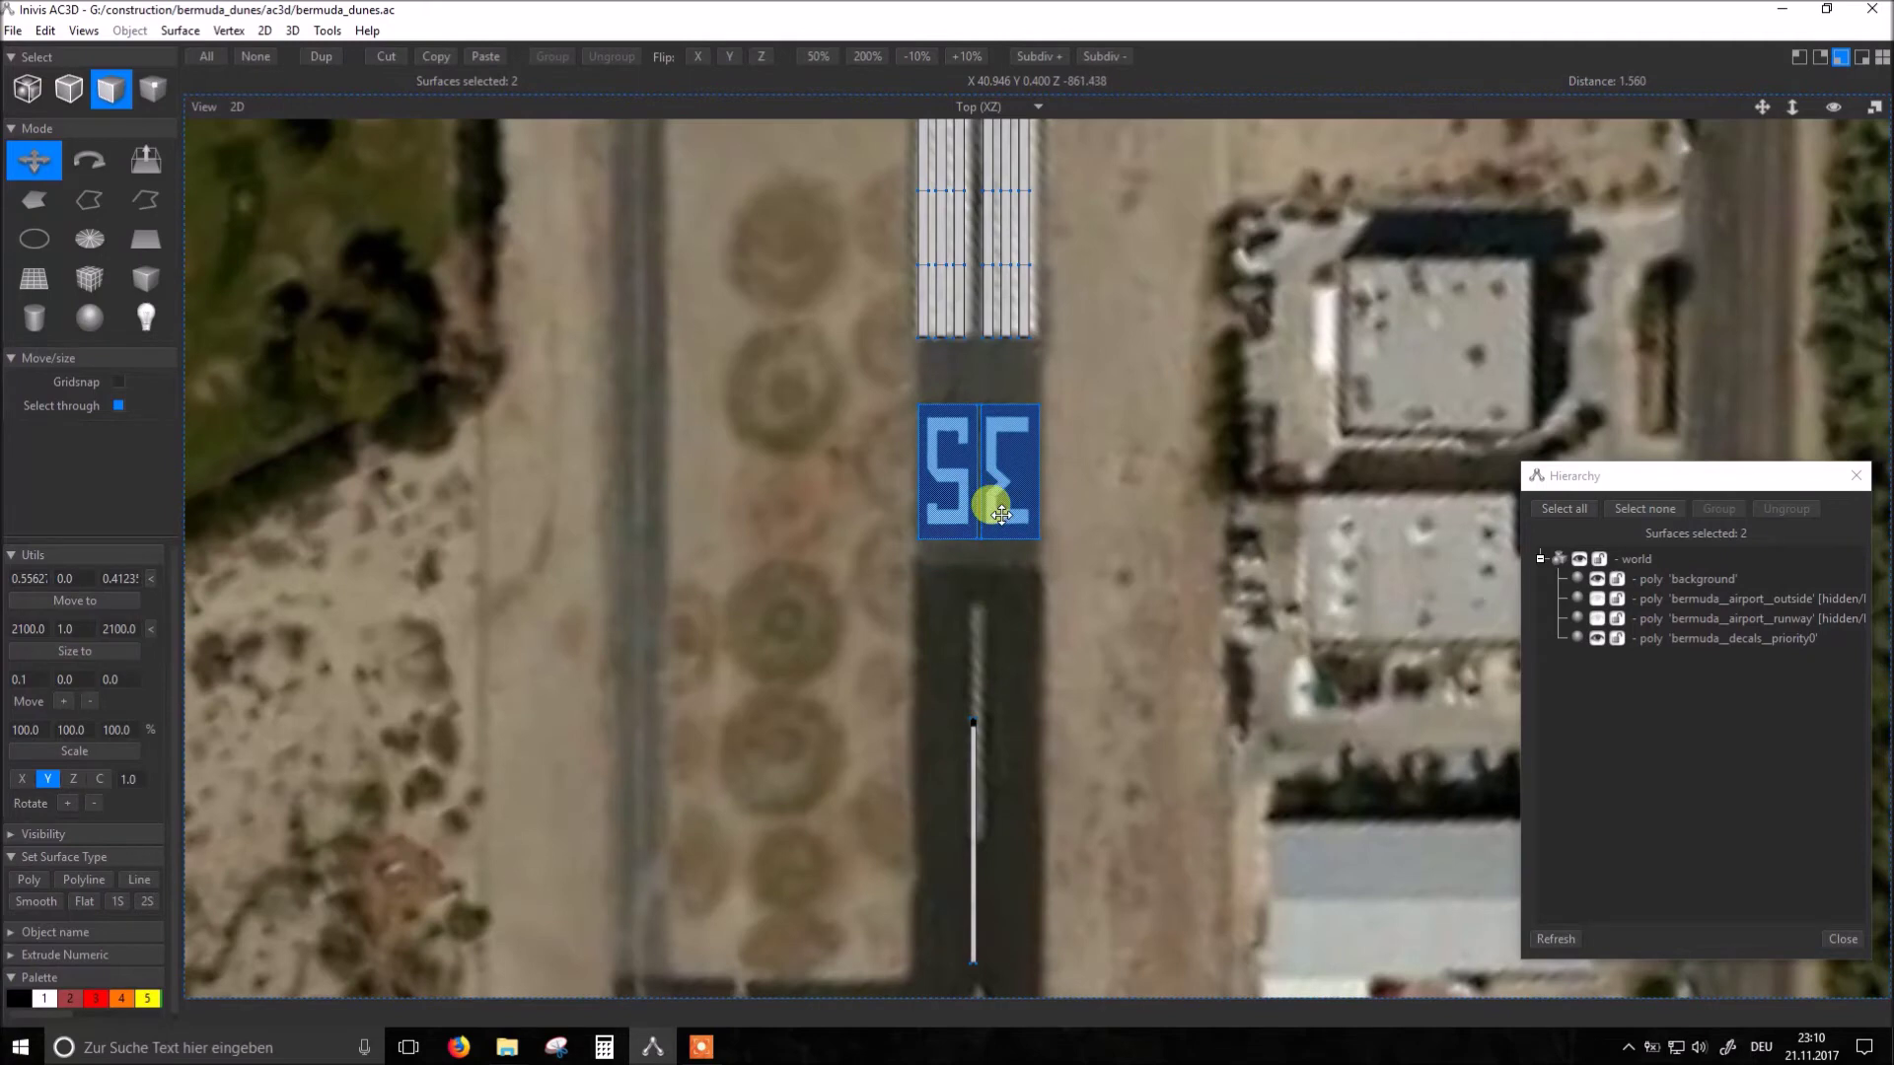
drag(1001, 513, 1002, 513)
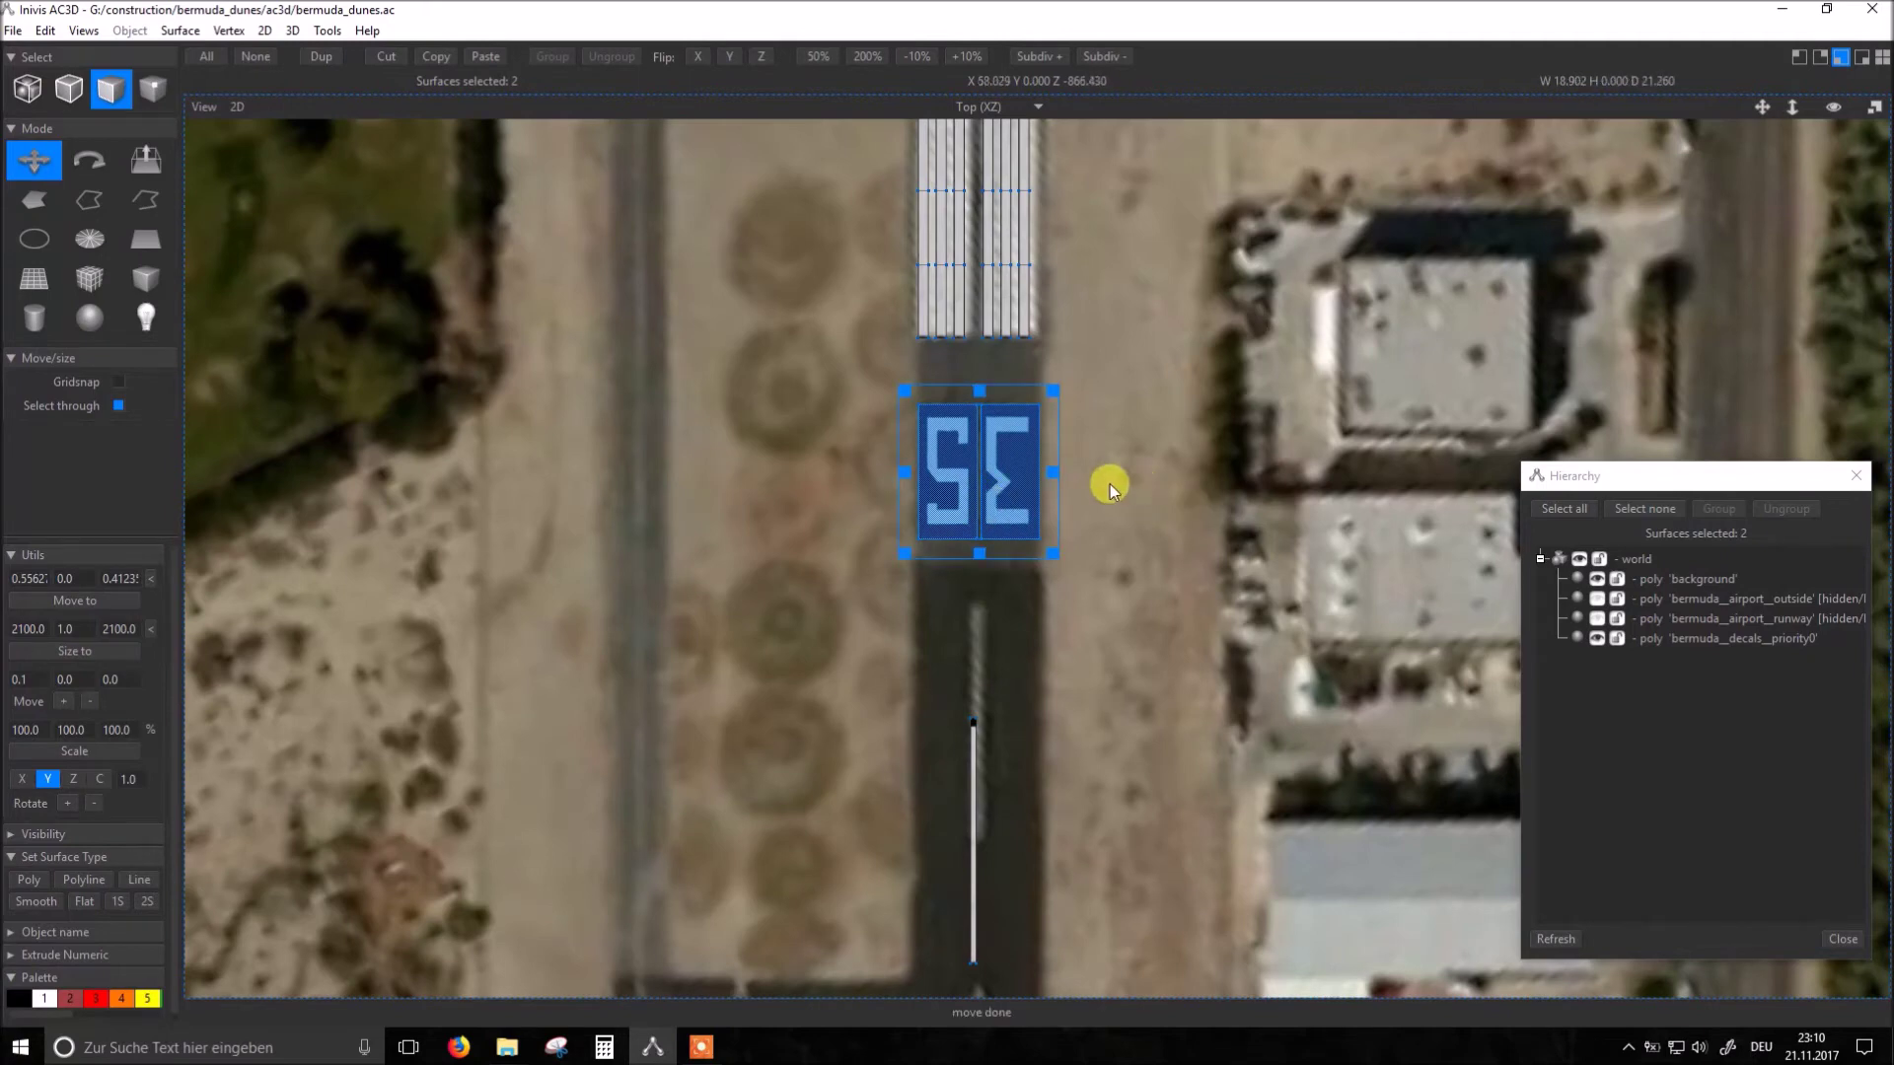
click(1117, 467)
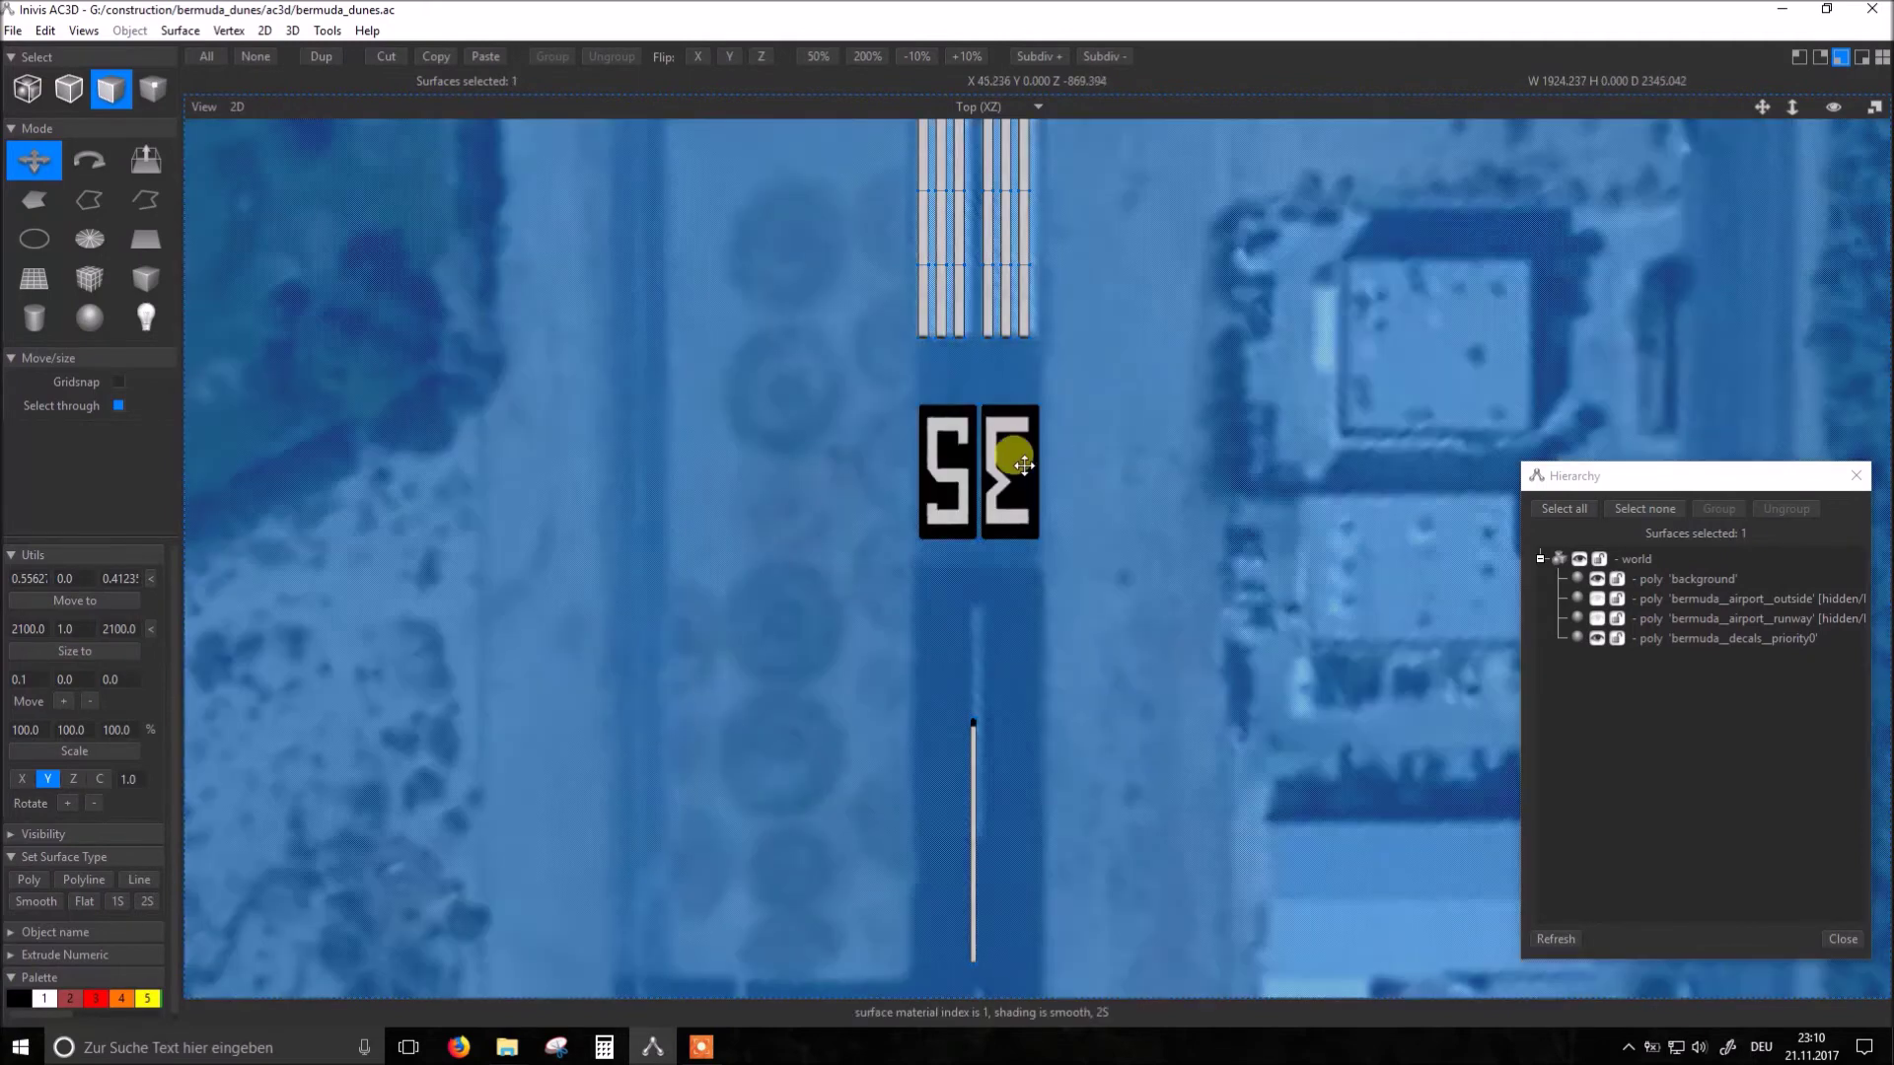
click(1642, 509)
click(1008, 476)
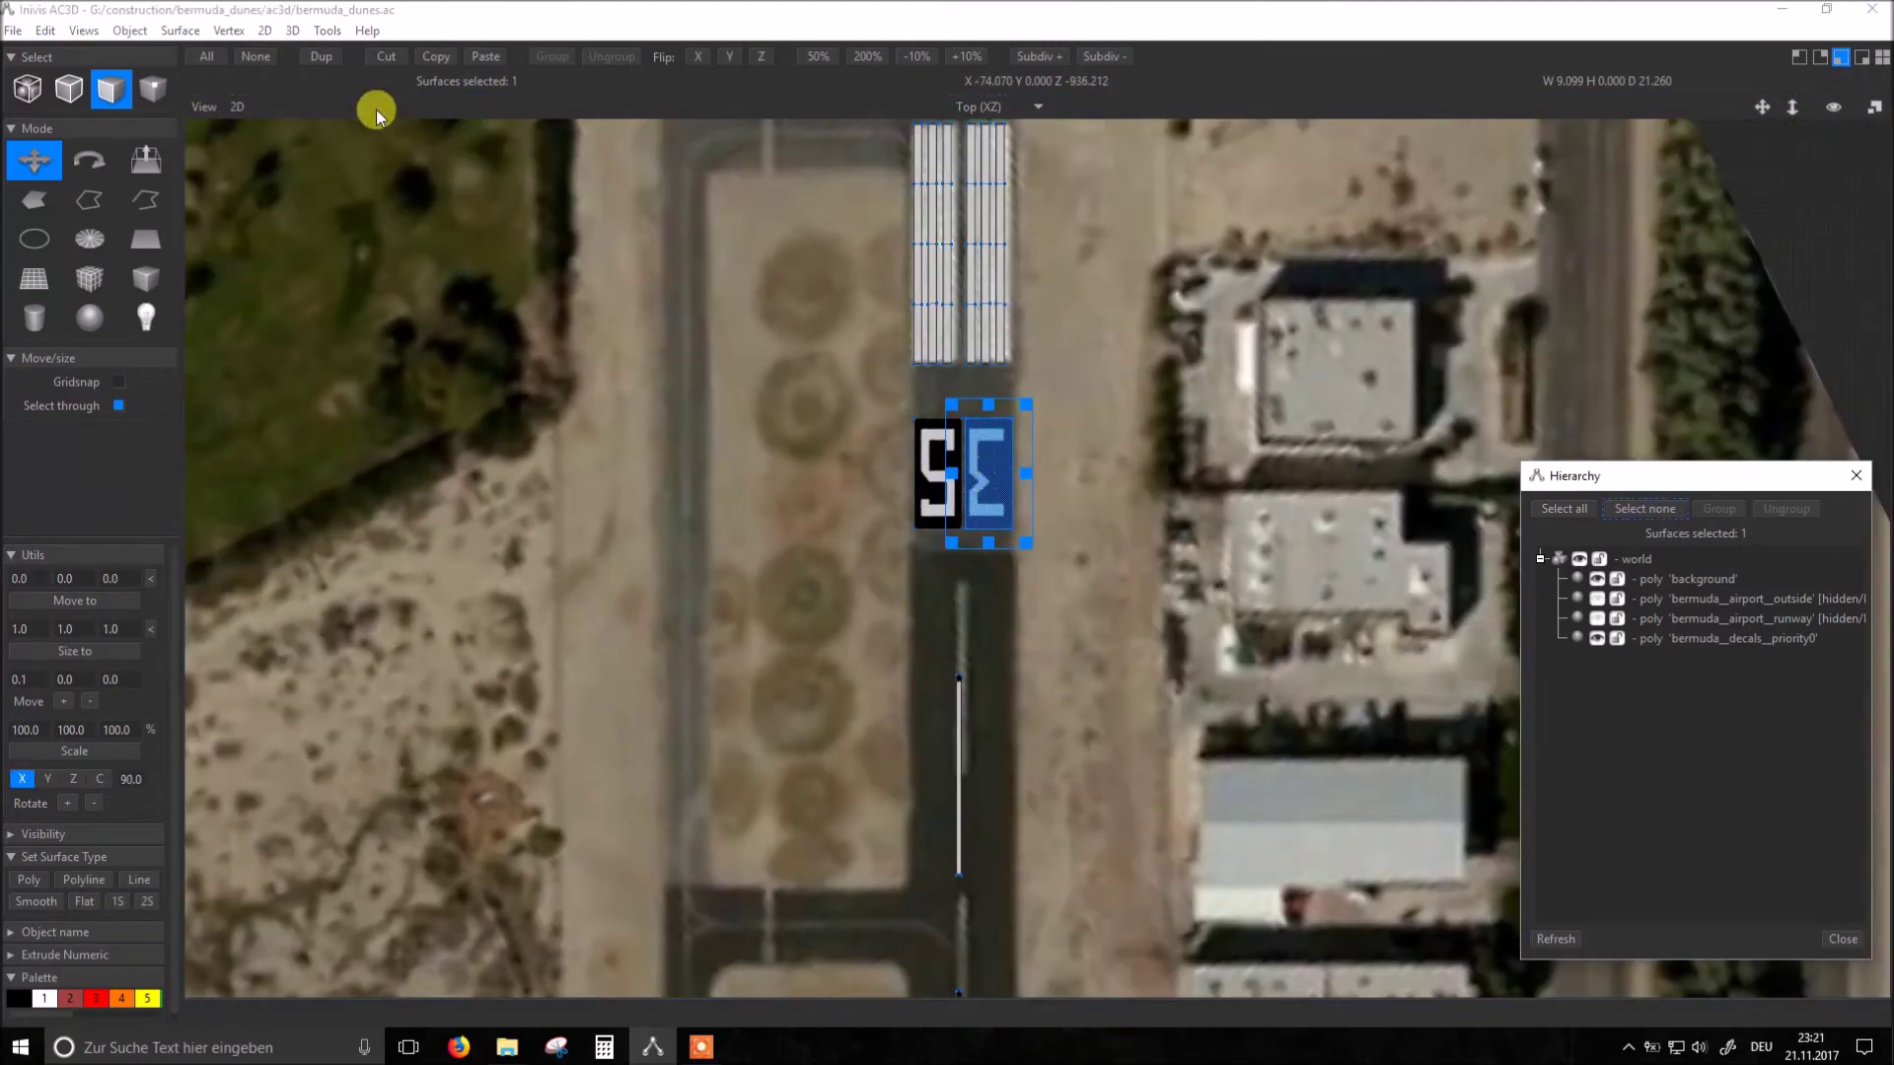
Step: Remap the selected number block's texture tightly onto the 1 digit in the Texture Coordinate Editor
click(325, 31)
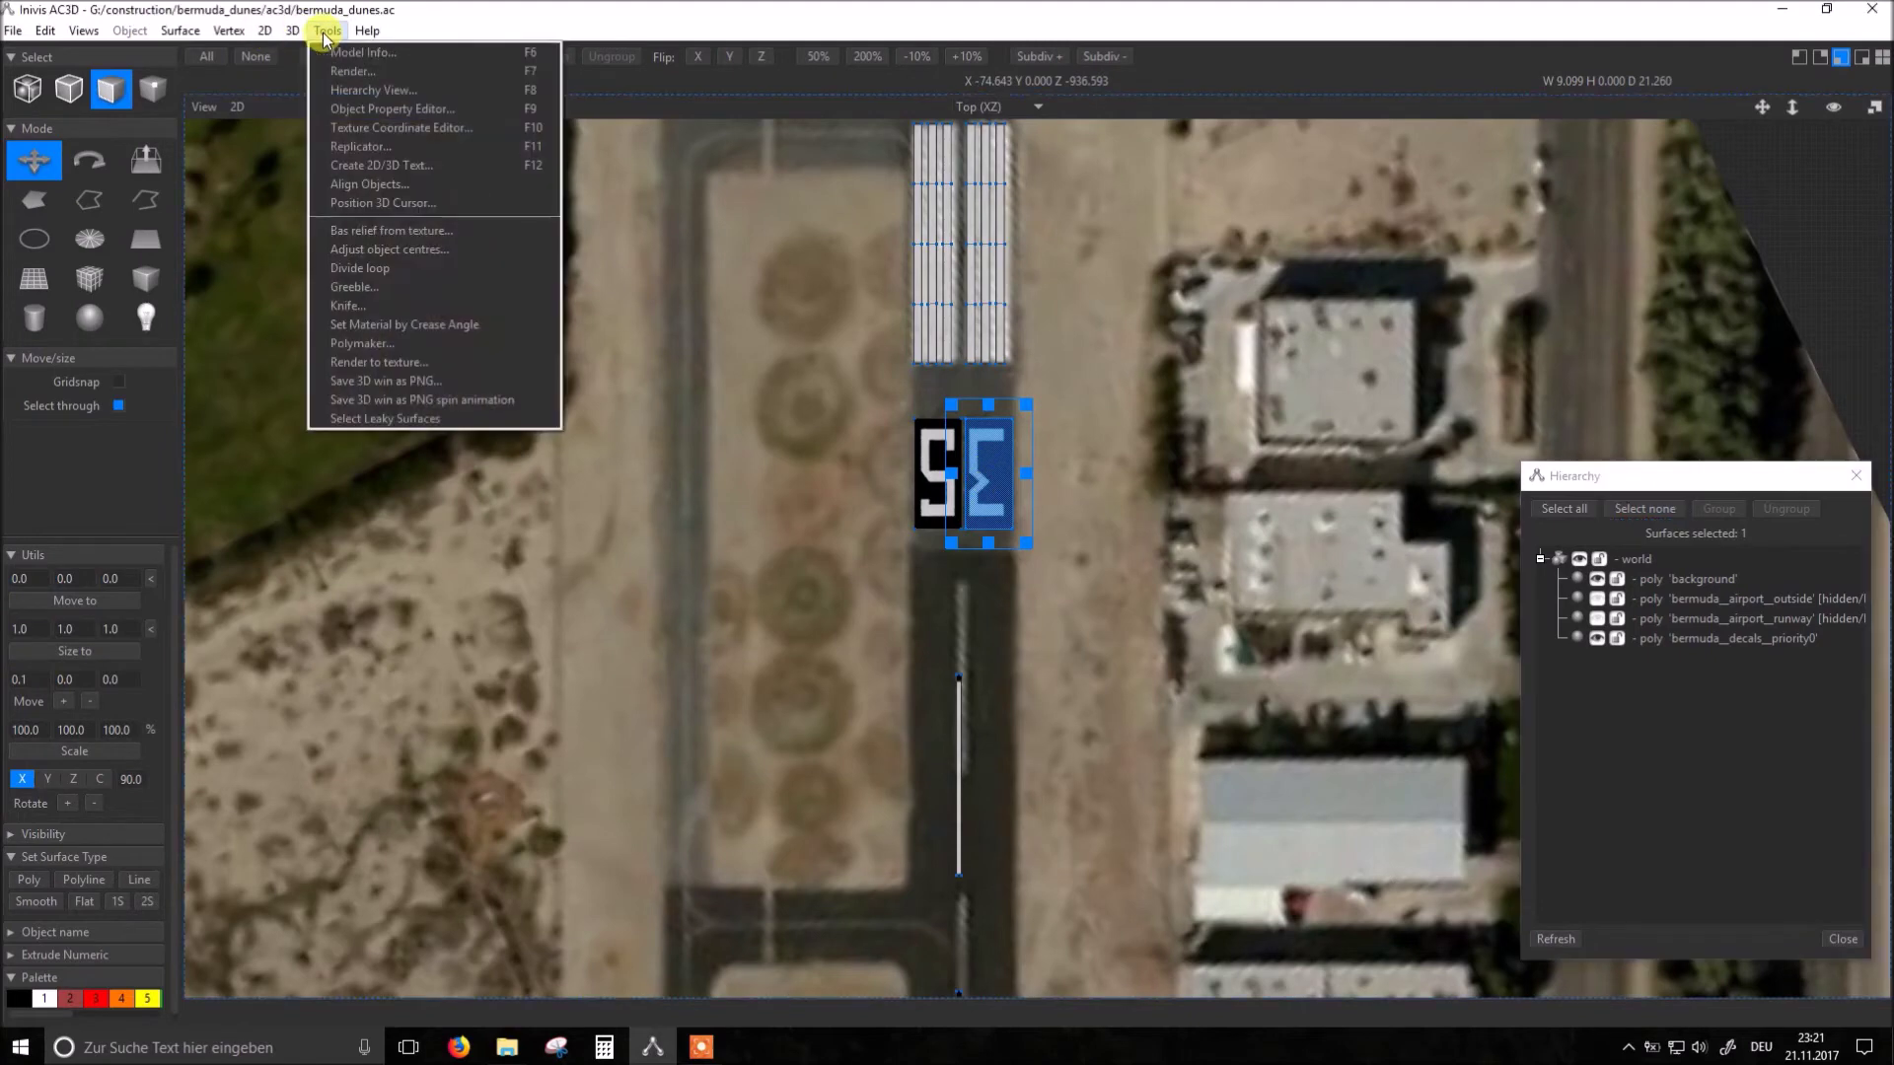
click(359, 134)
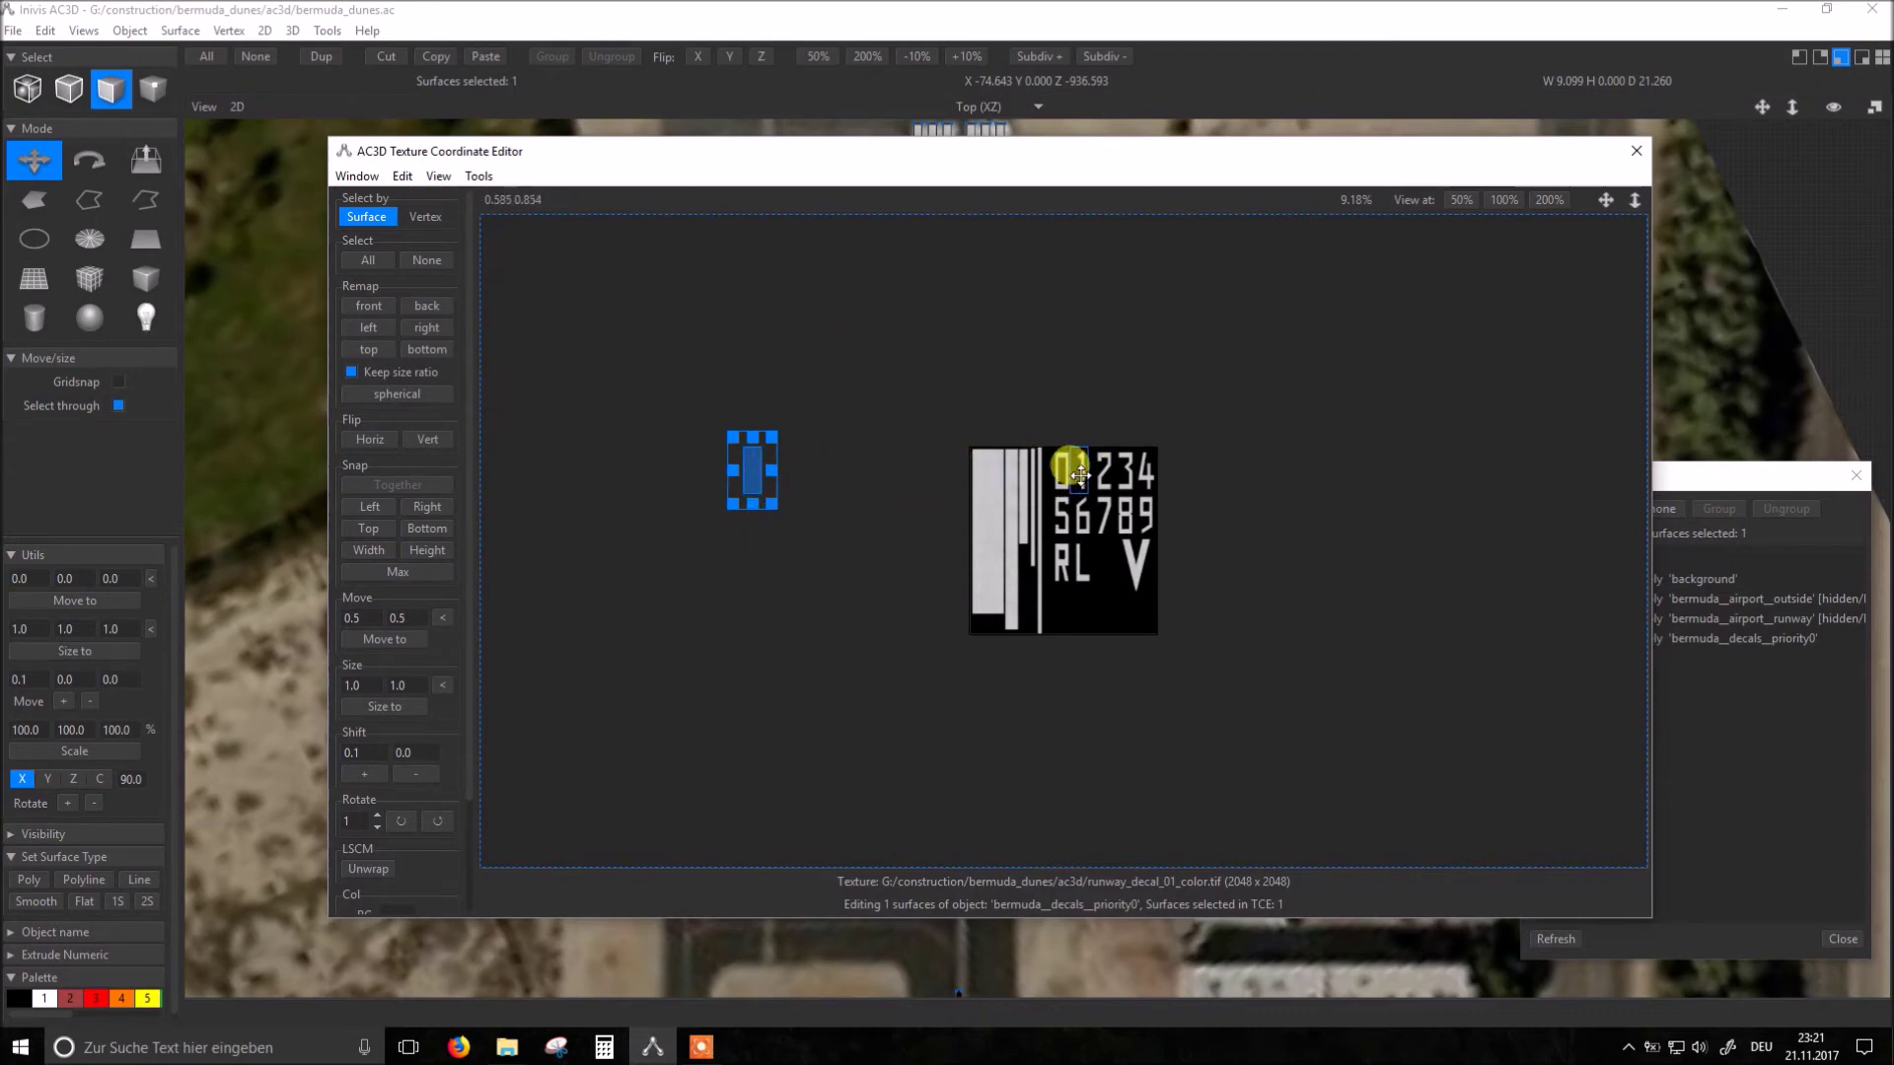
drag(752, 469, 1076, 474)
scroll(1090, 430, up, 2)
scroll(1154, 363, up, 2)
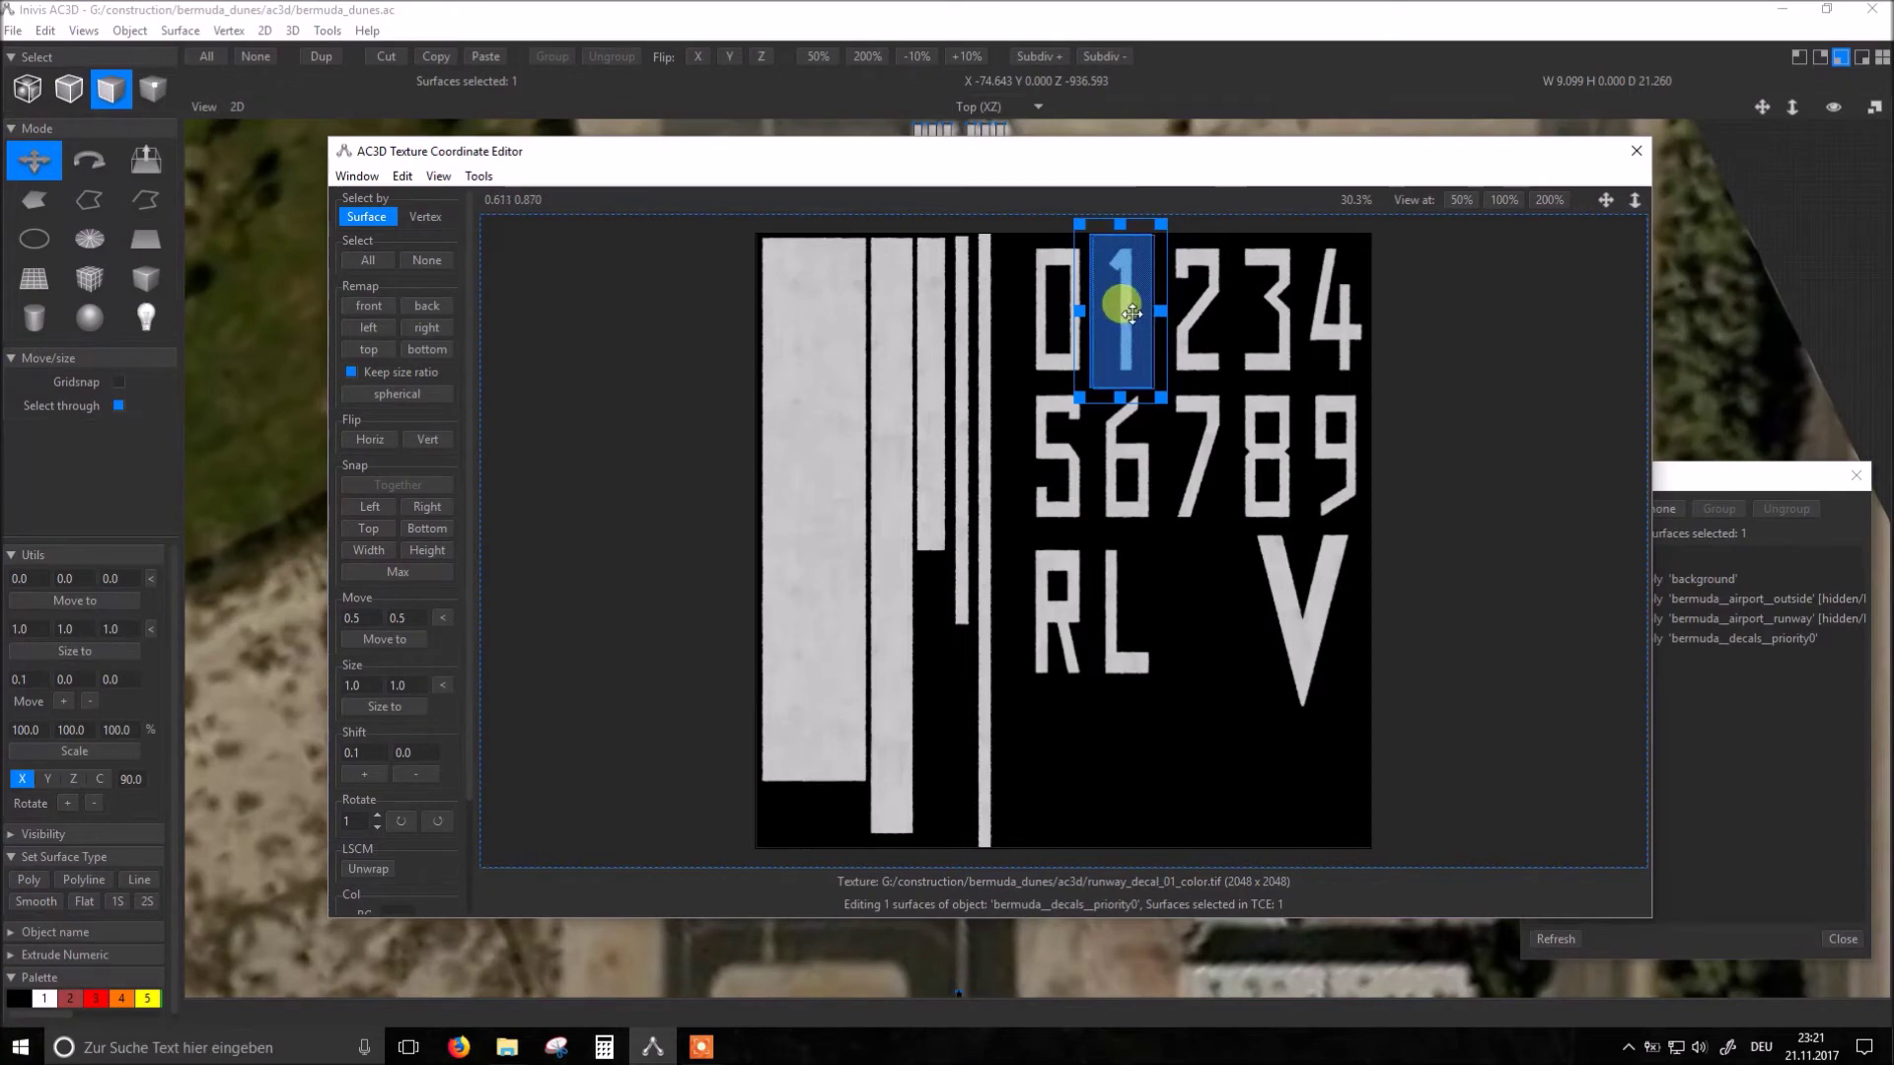
drag(1147, 314, 1151, 318)
scroll(1563, 340, up, 1)
scroll(1226, 414, up, 1)
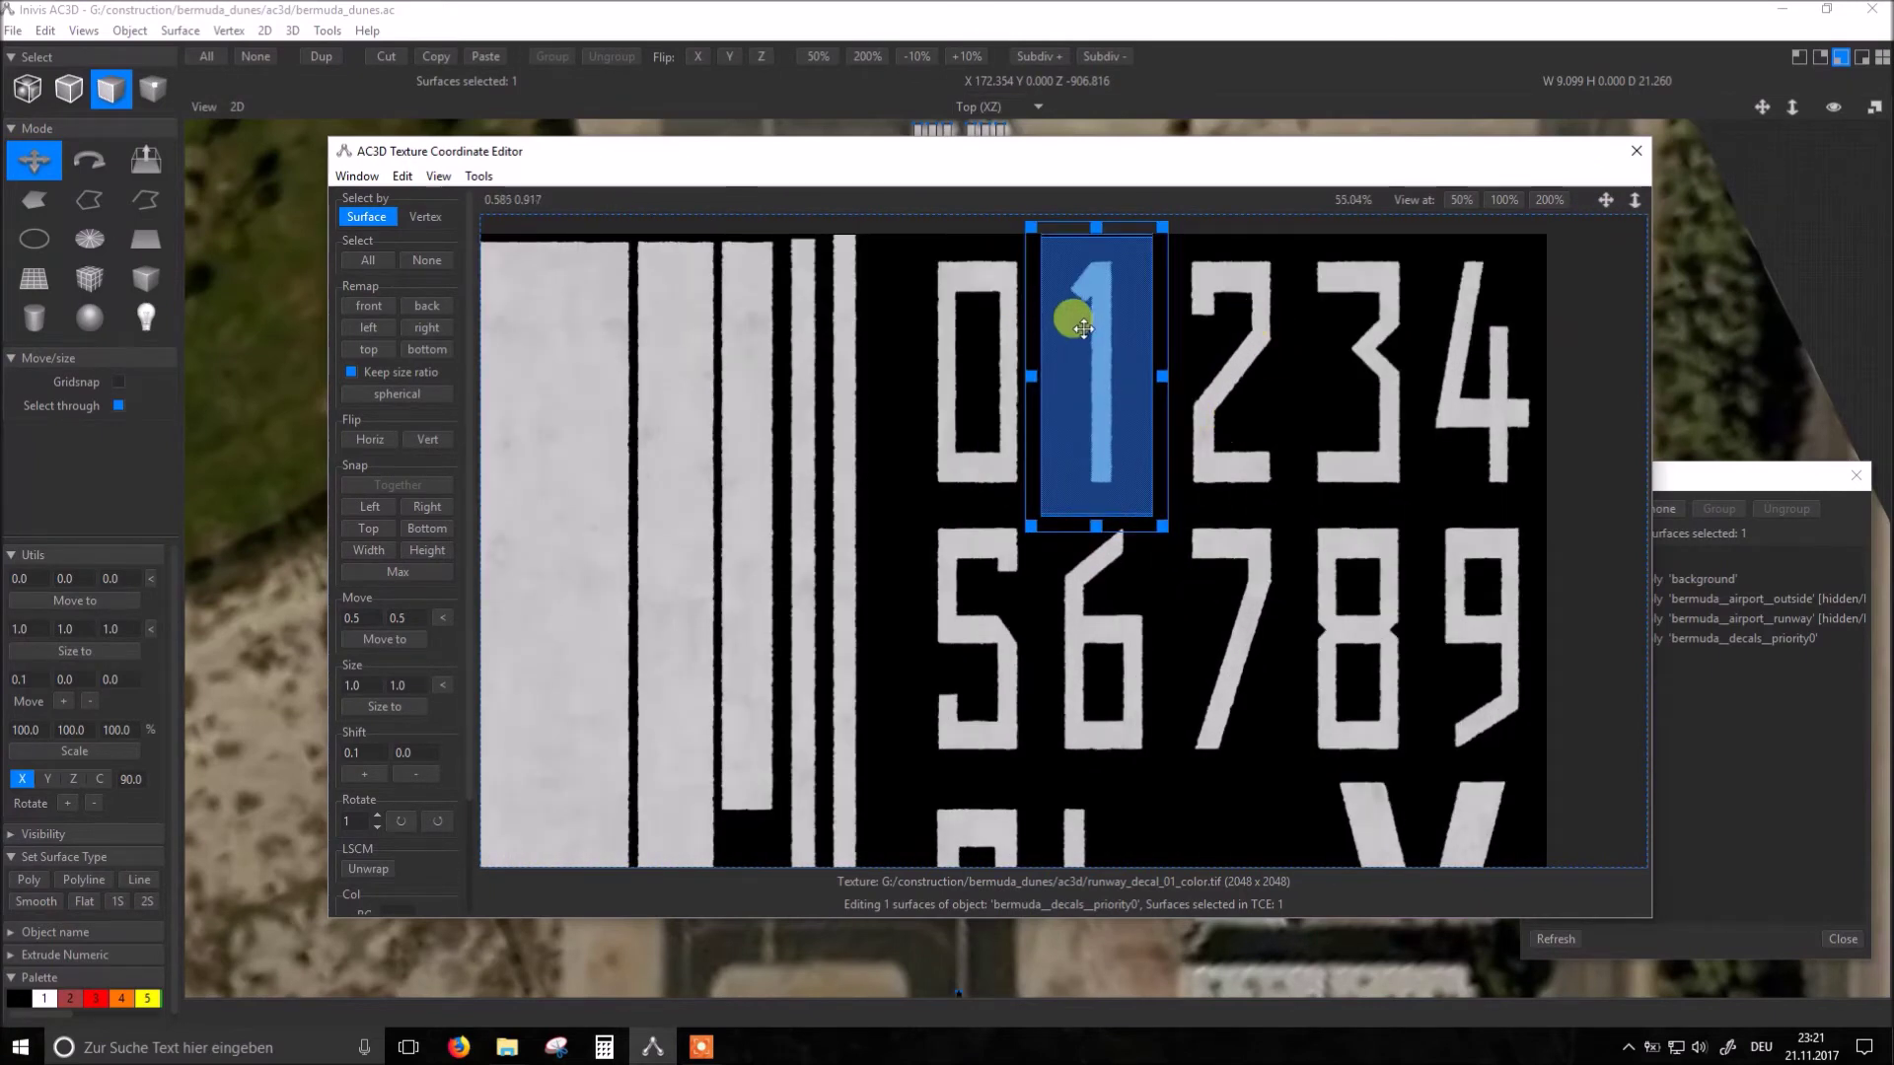
click(1635, 149)
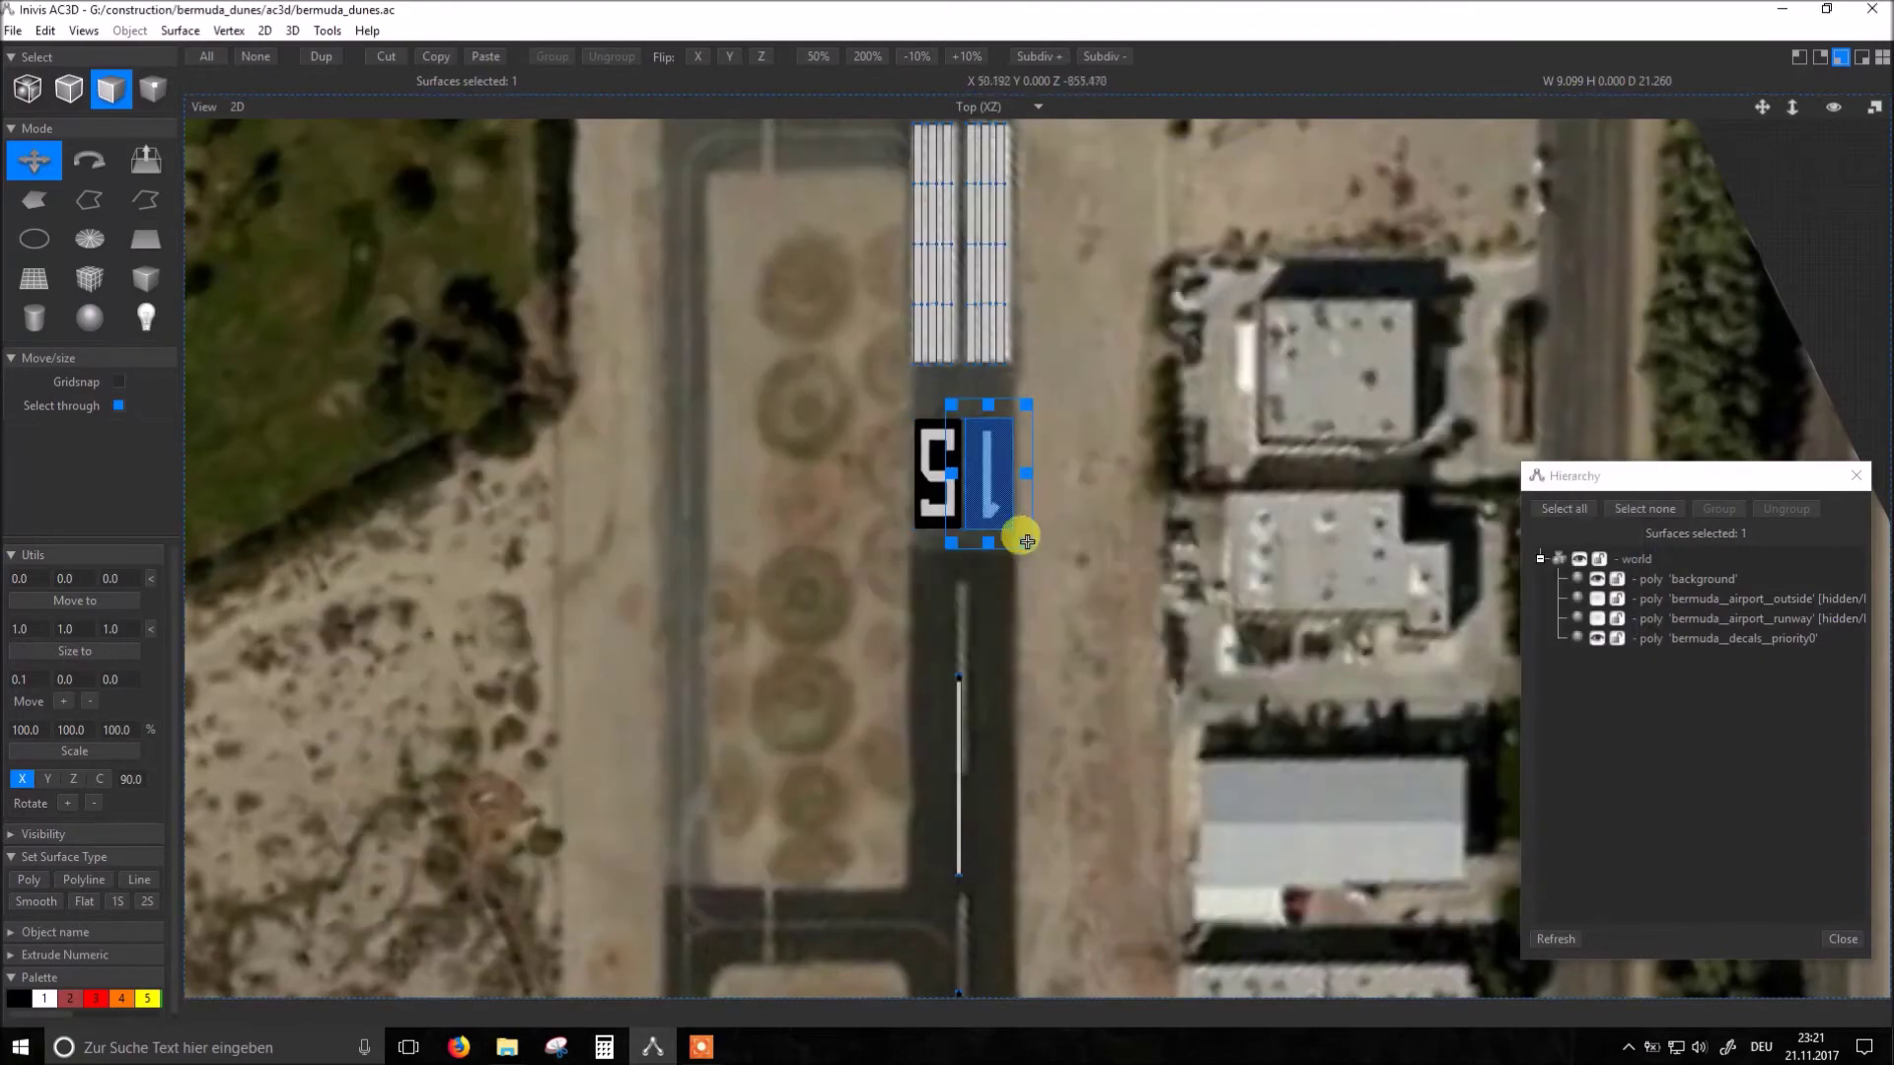
Step: Remap the other number block's texture onto the 0 digit, then clear the selection
click(932, 447)
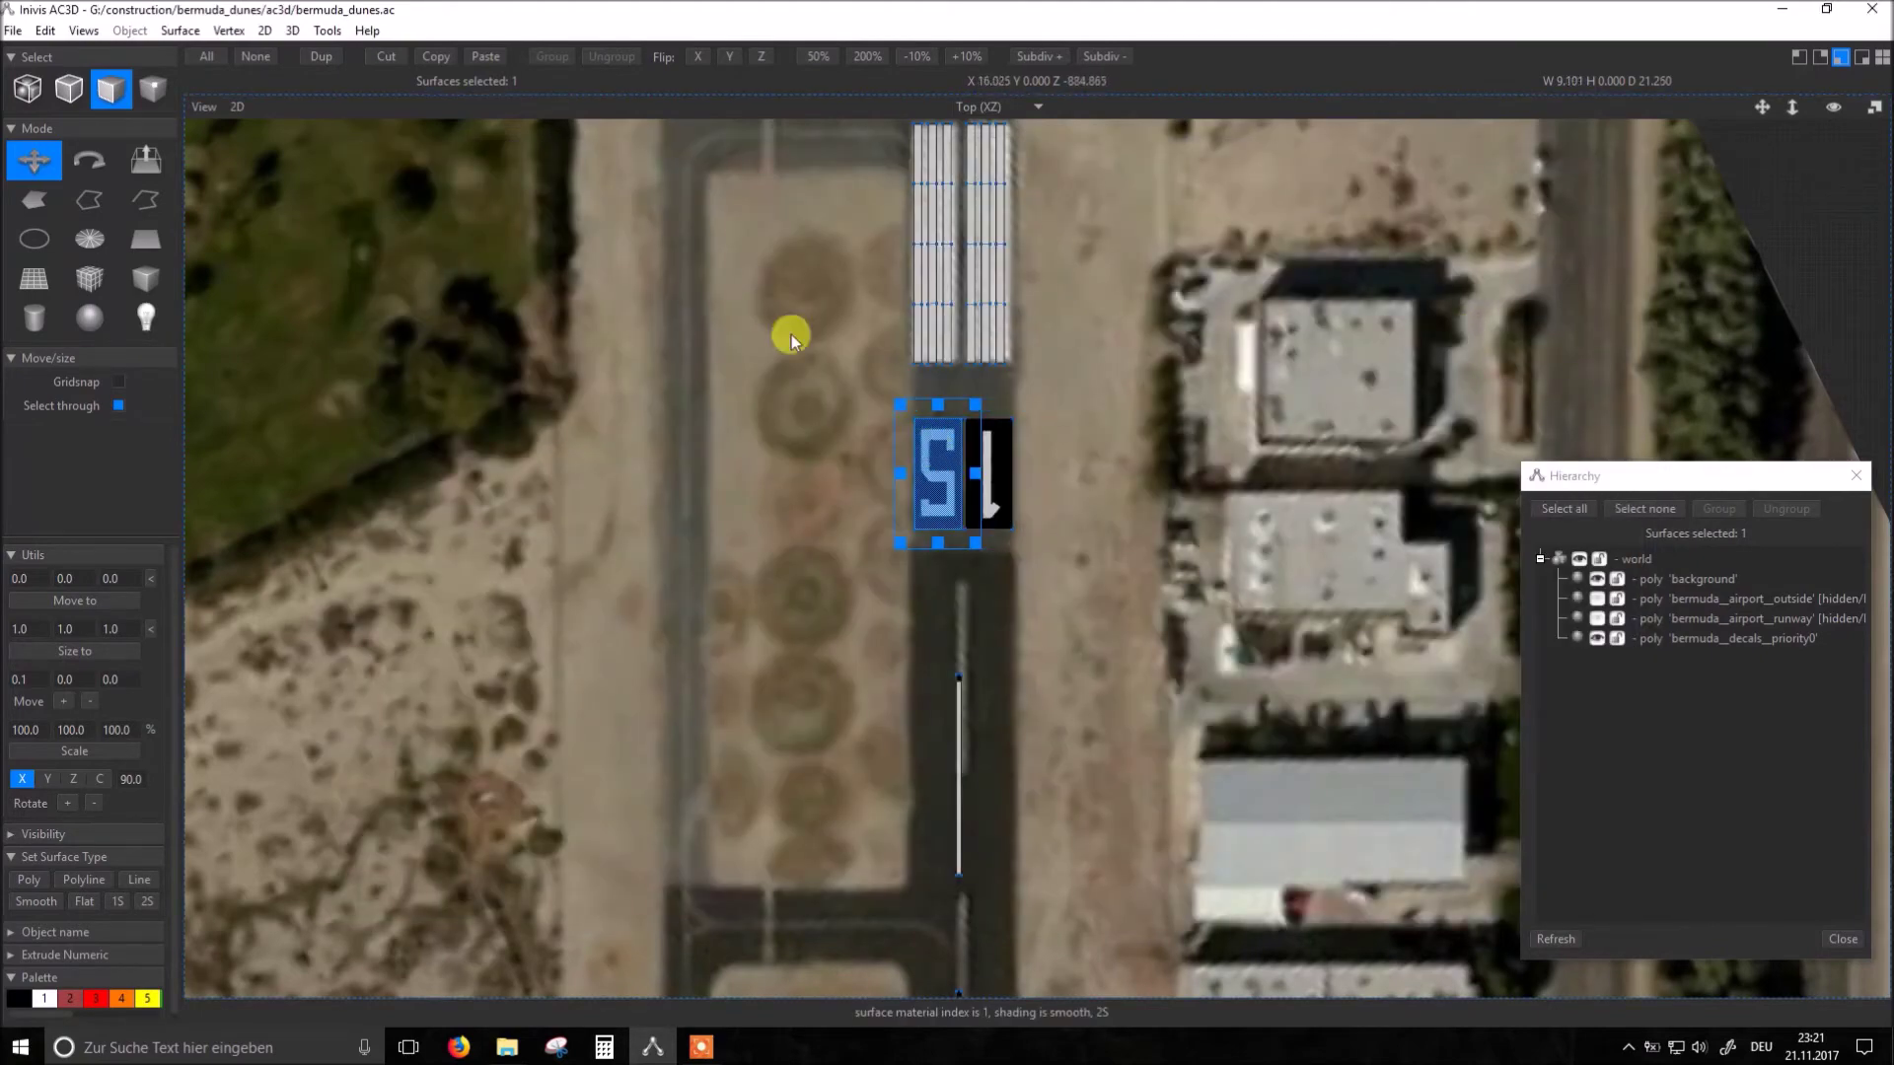
click(328, 30)
click(381, 136)
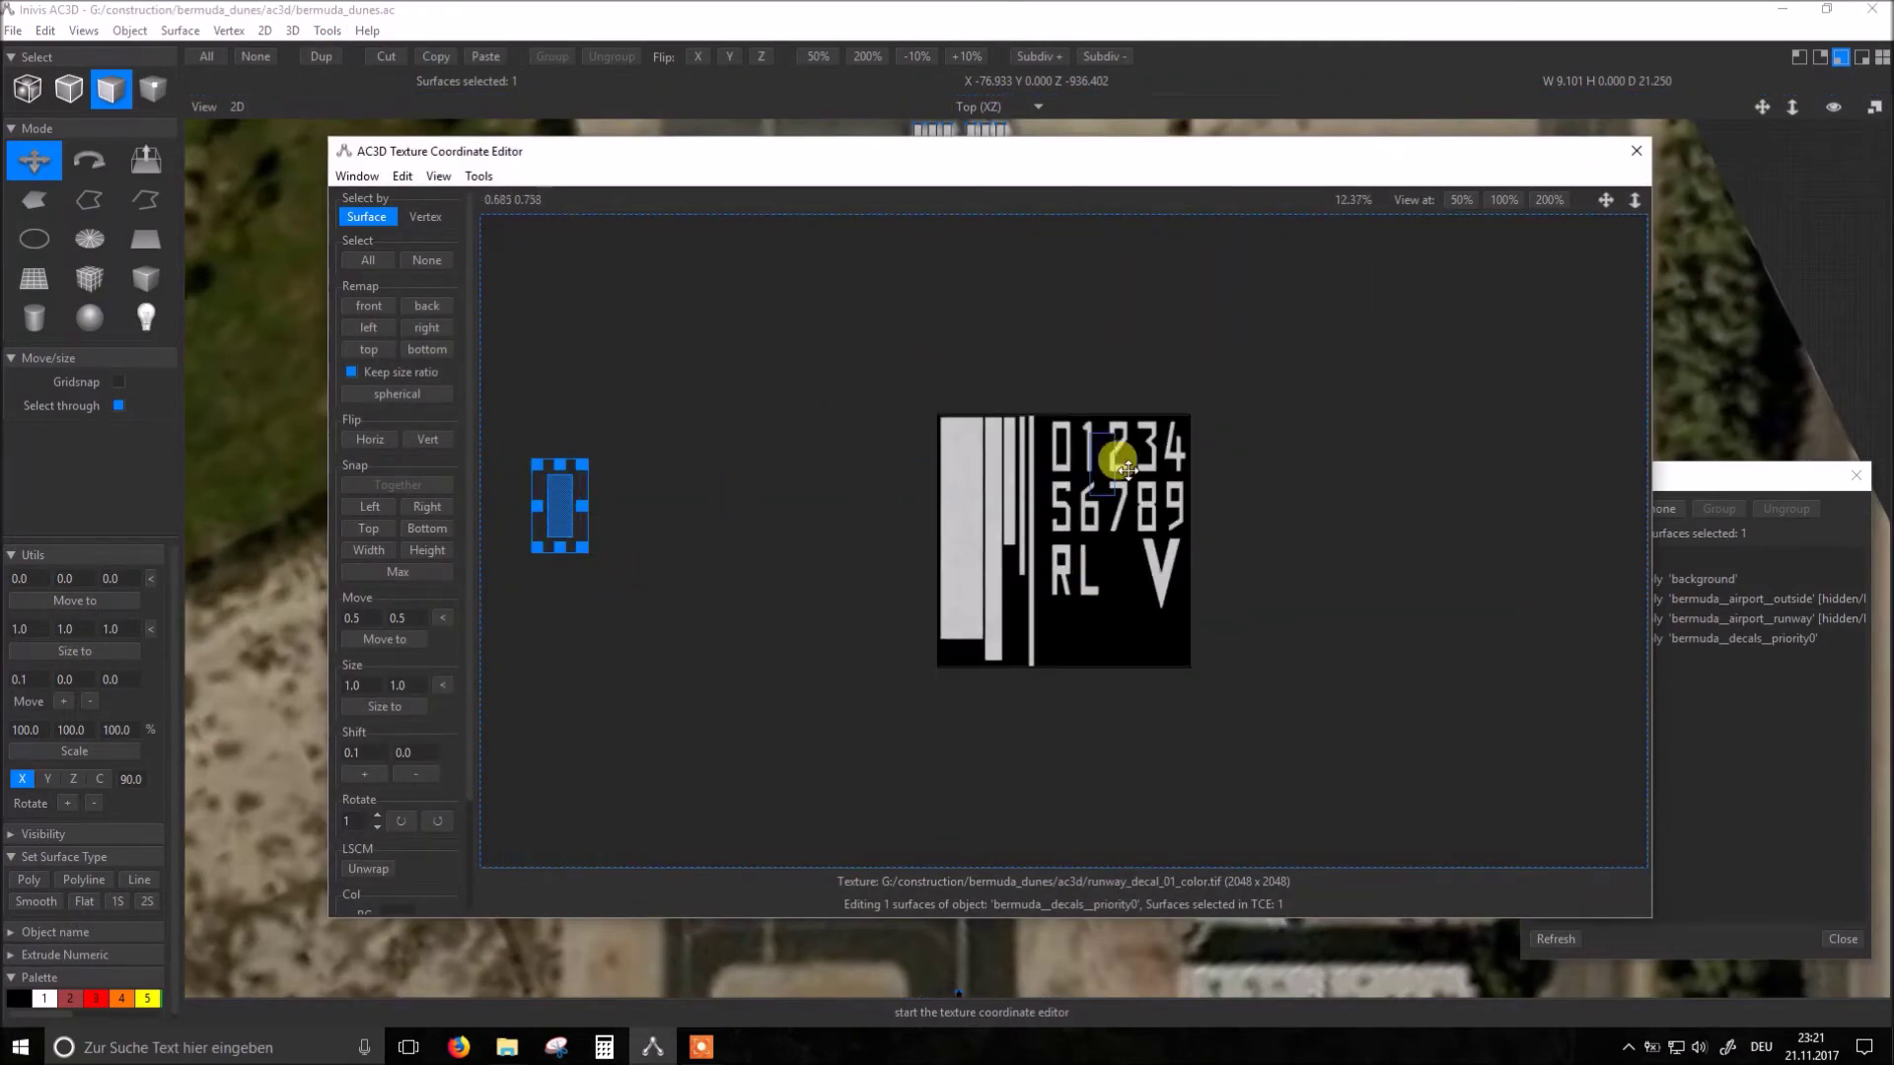
mouse_move(1048, 419)
mouse_down()
mouse_move(1063, 456)
mouse_move(1071, 442)
mouse_up()
scroll(1096, 459, up, 4)
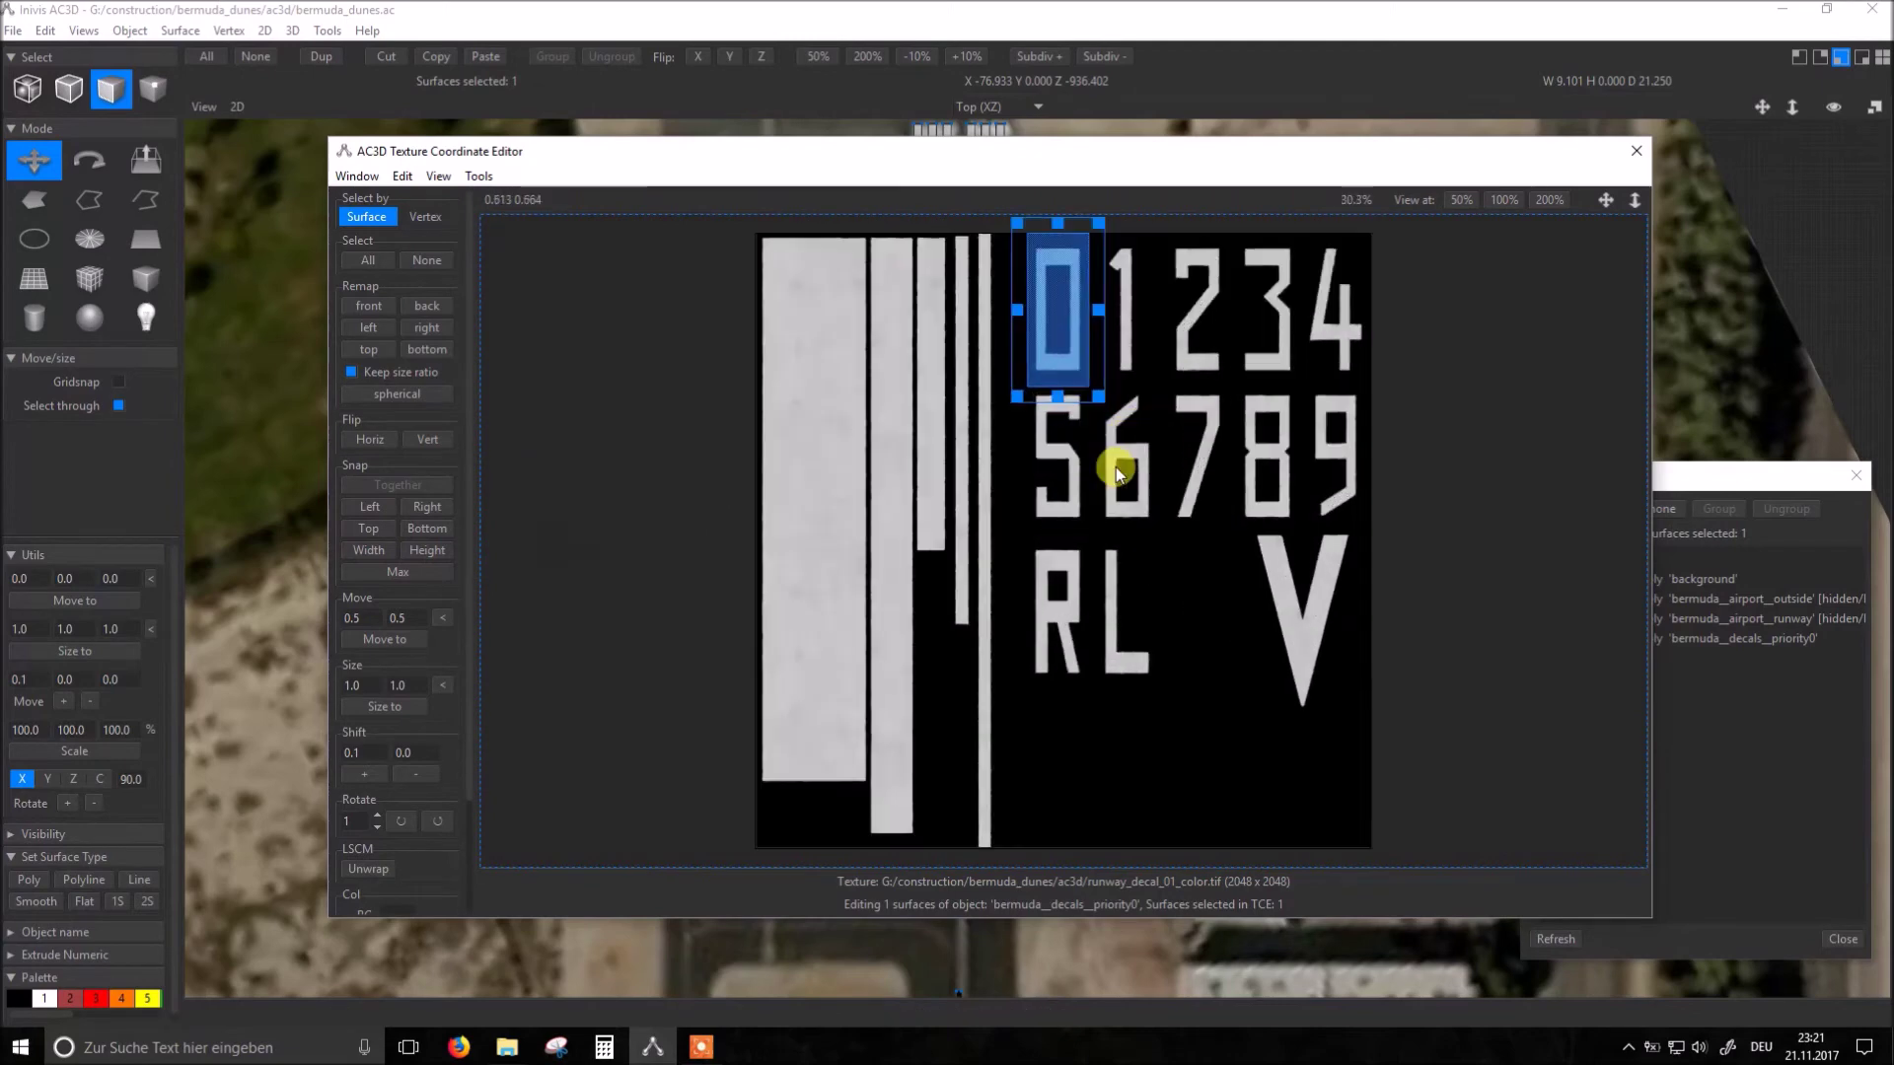
click(1634, 150)
click(1099, 543)
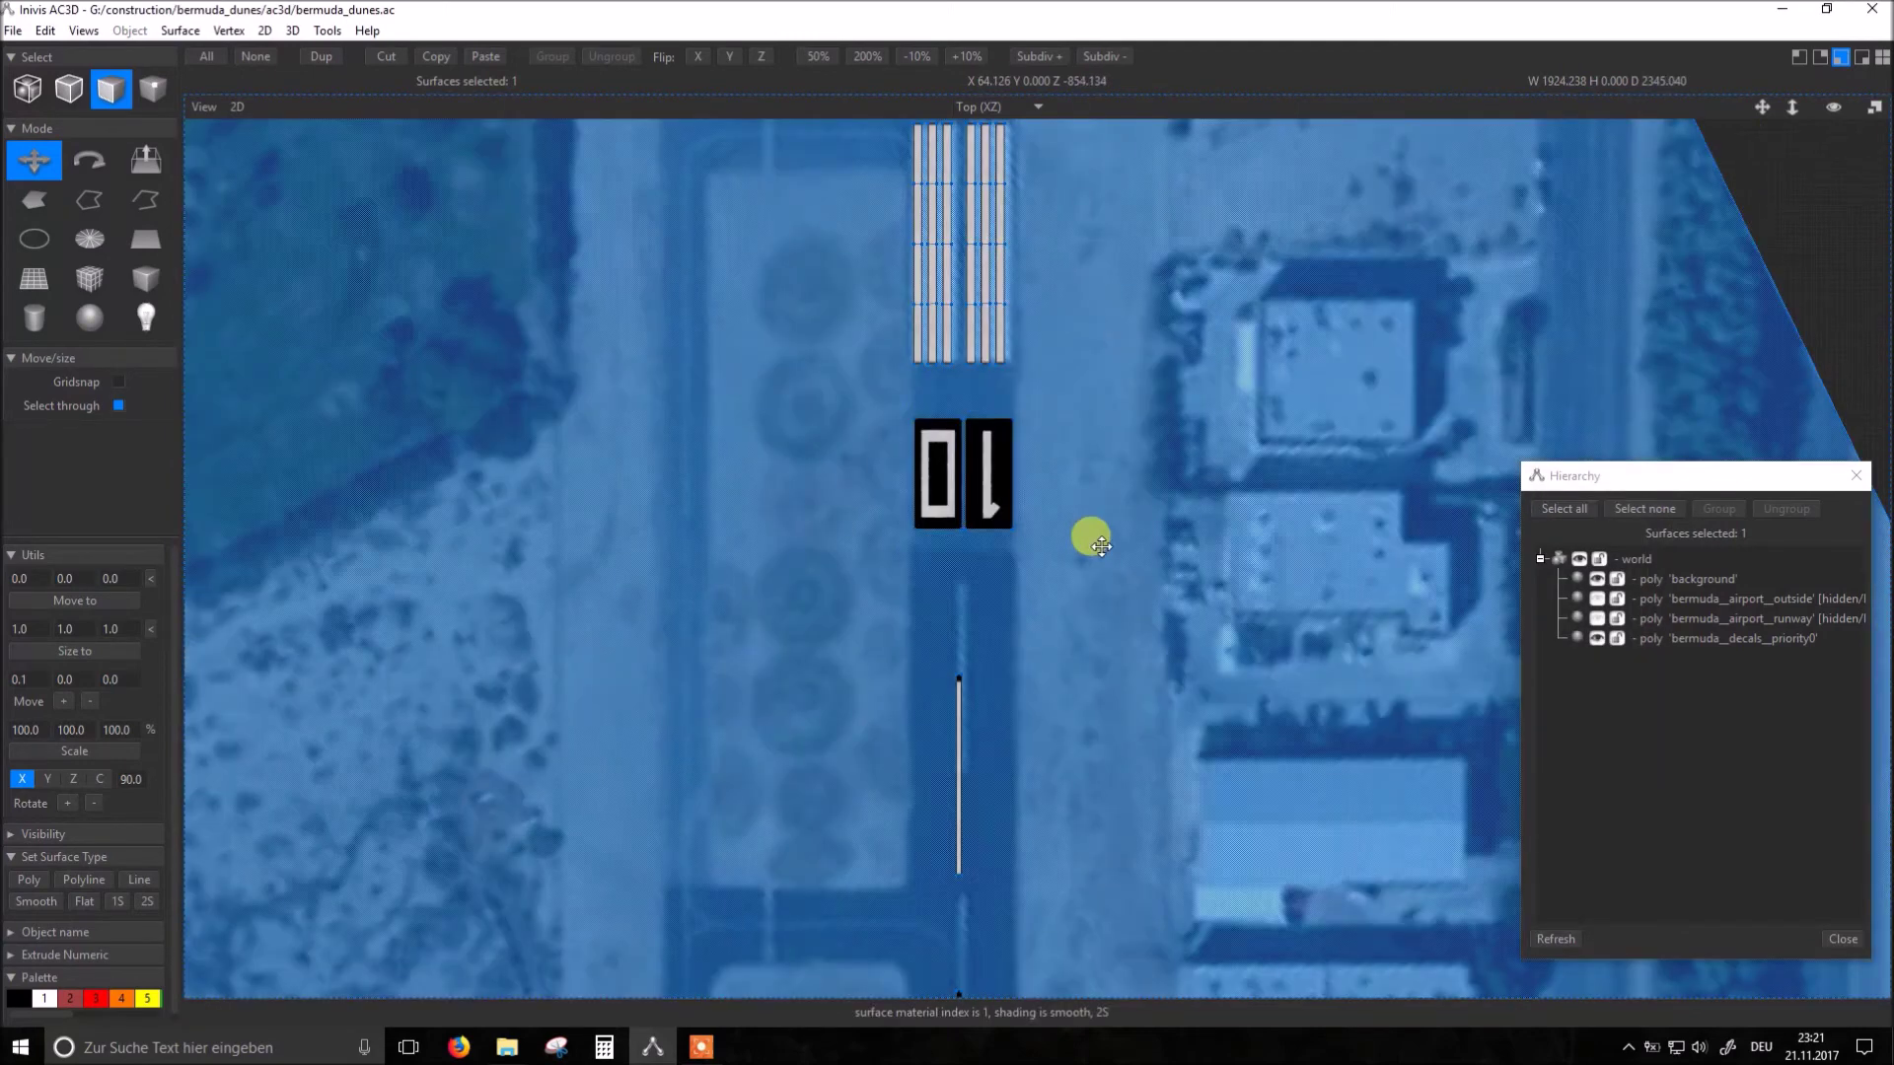
click(1665, 509)
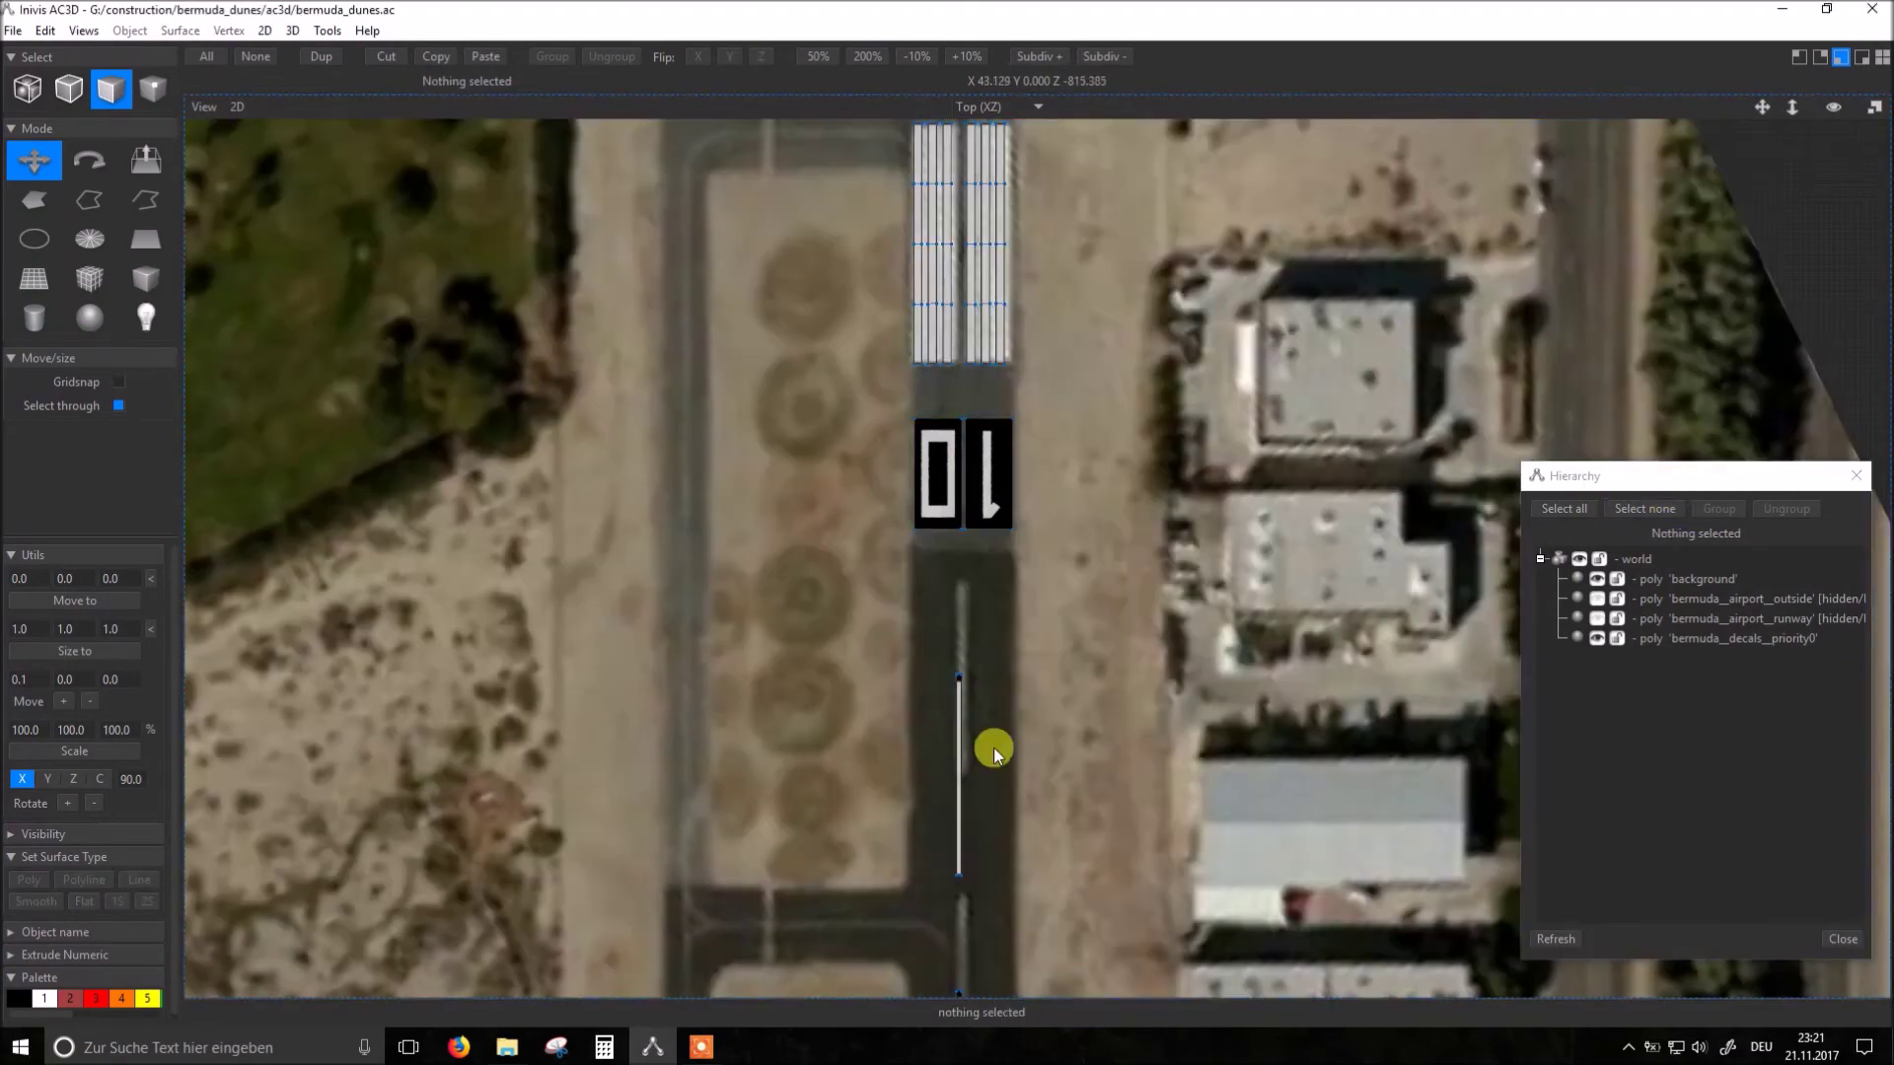
scroll(992, 748, down, 3)
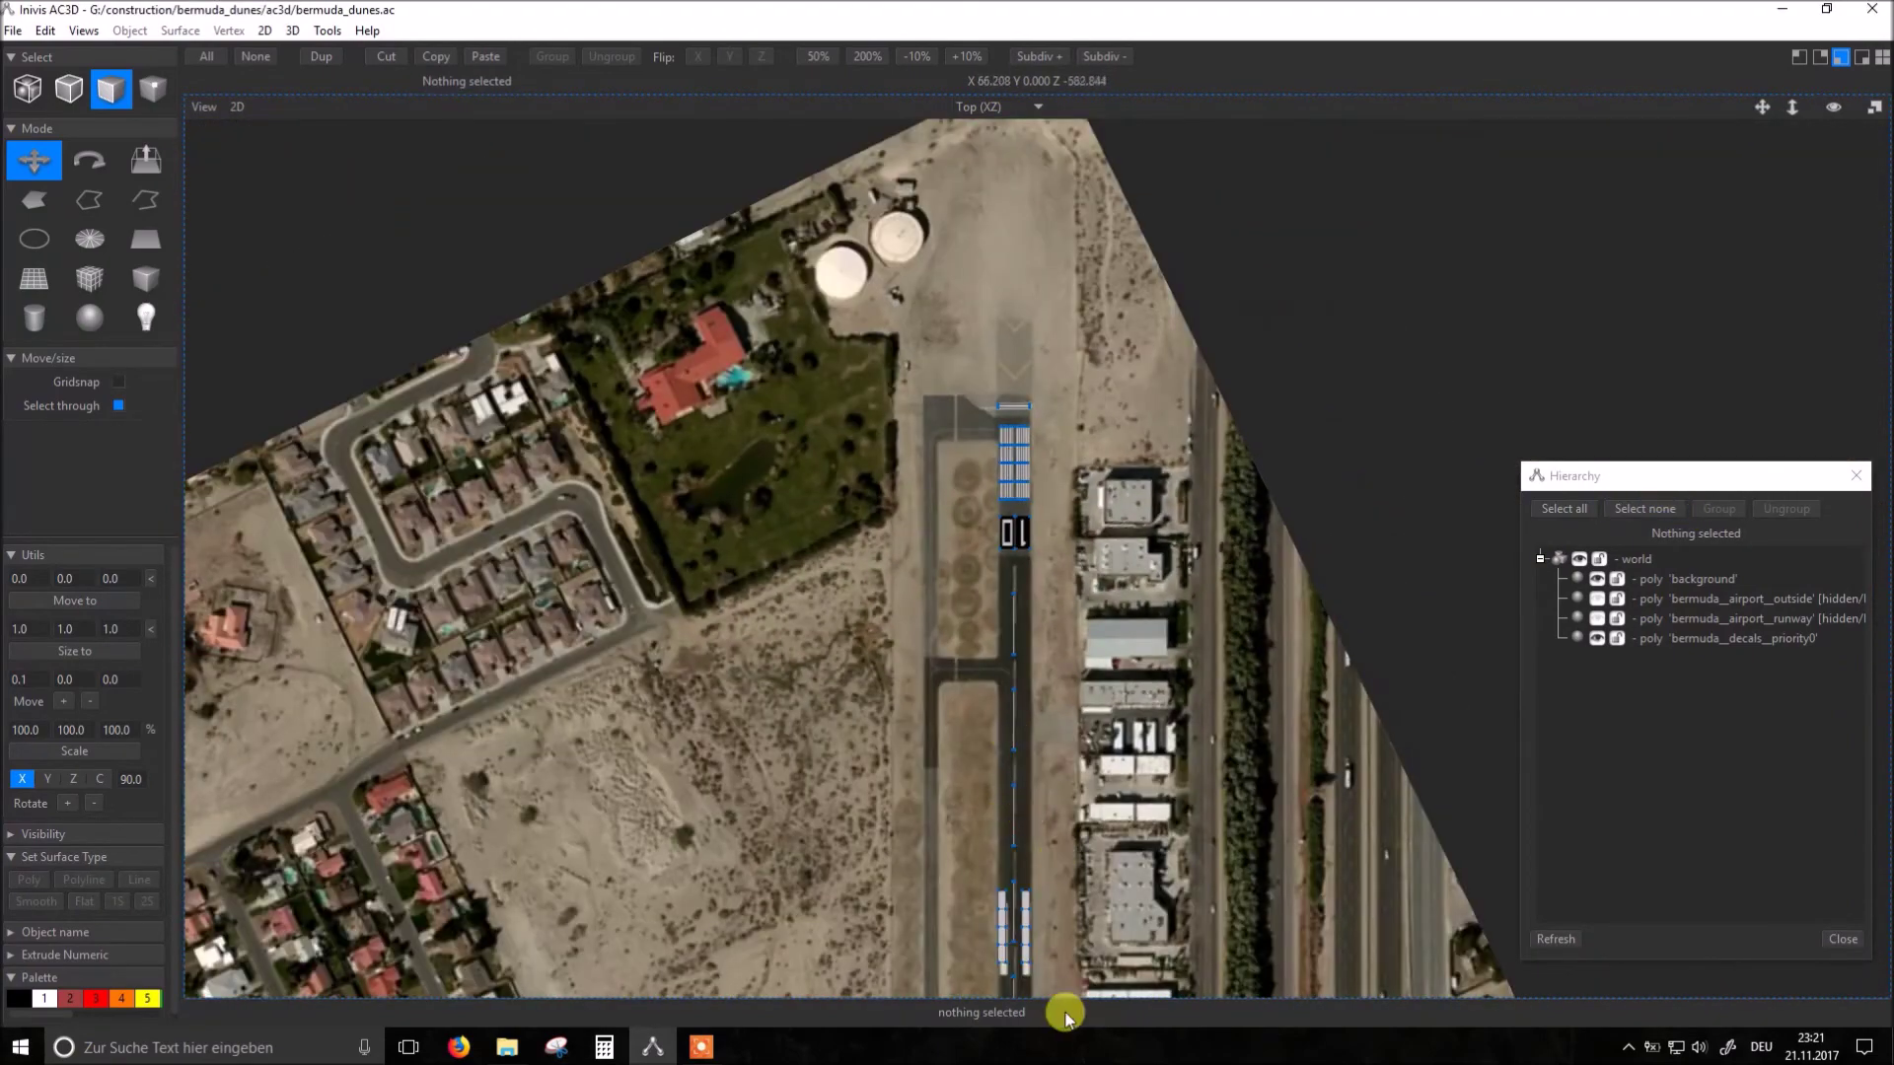
Step: With the background hidden, select both the right and left displaced-threshold bar groups
right_drag(1127, 871, 1147, 546)
scroll(1139, 546, up, 1)
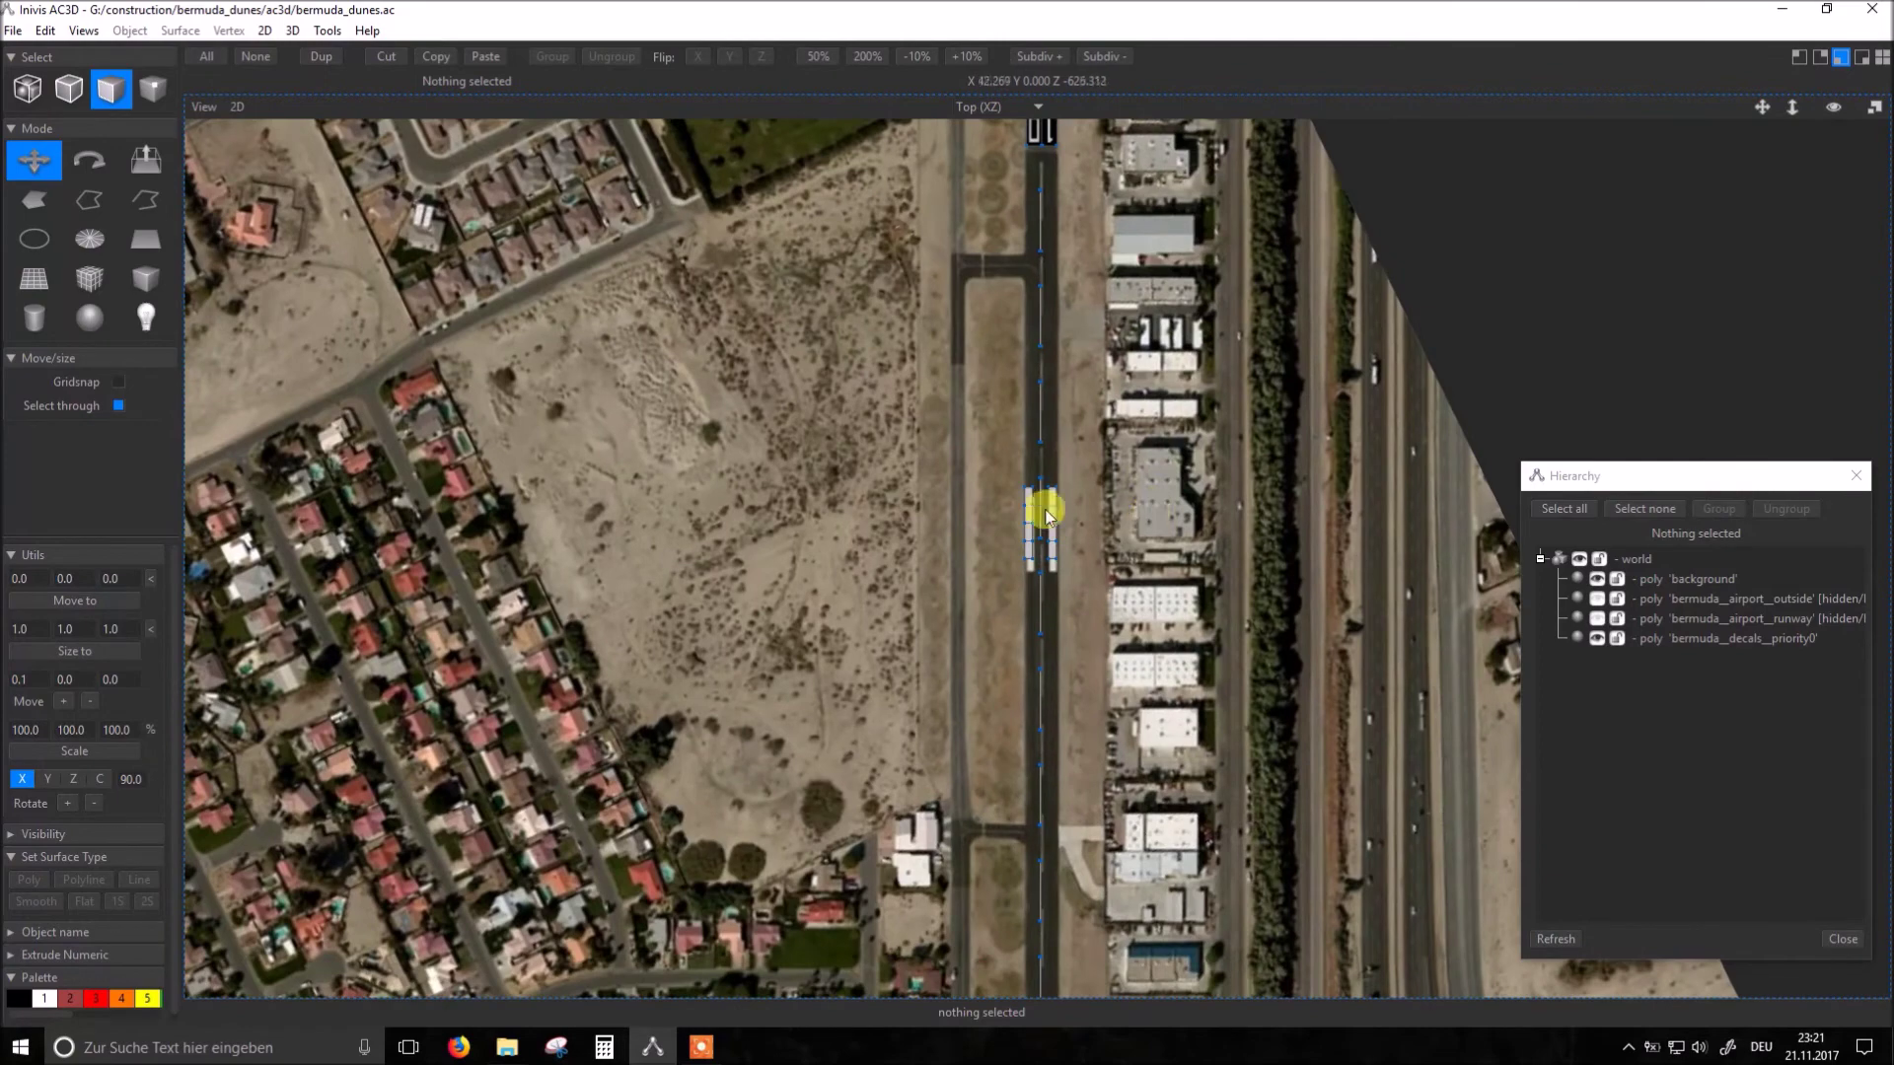
scroll(1112, 544, up, 1)
scroll(1110, 544, up, 1)
scroll(1131, 537, up, 1)
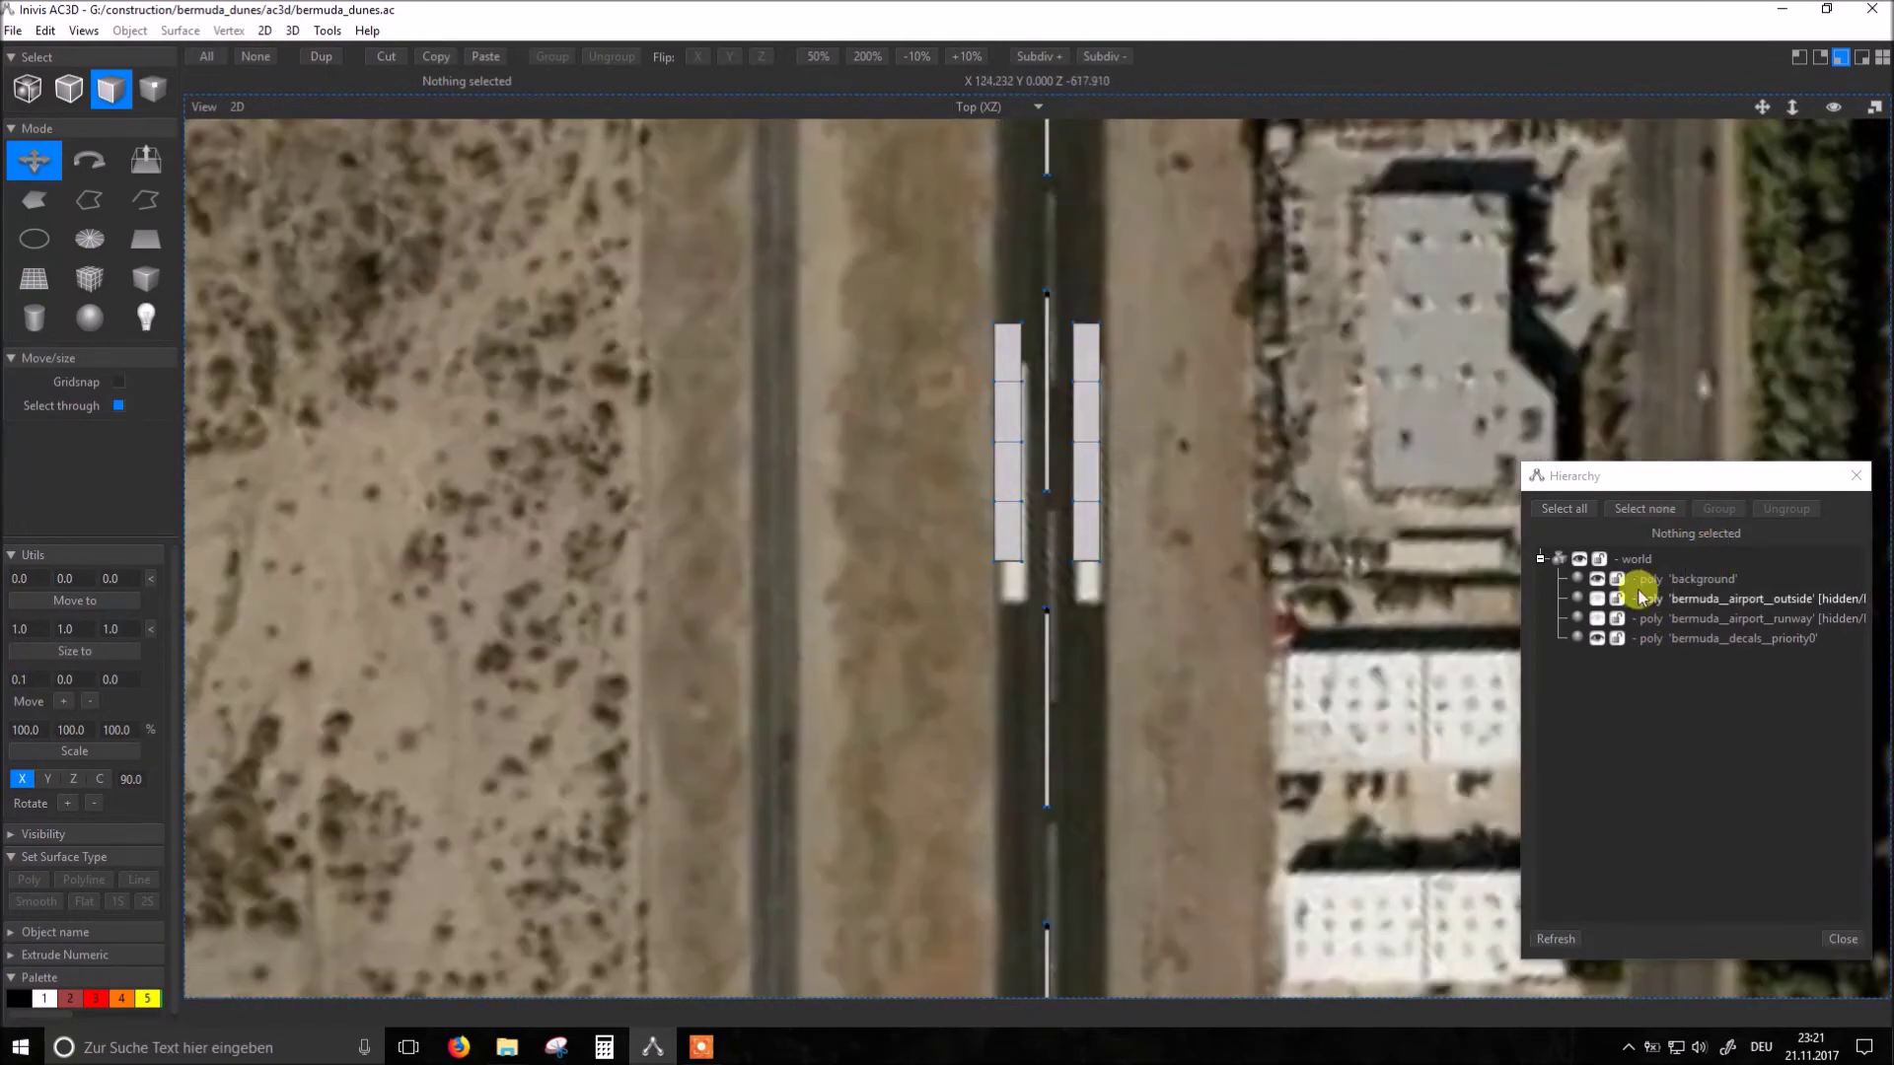
click(1600, 585)
drag(1122, 288, 1081, 610)
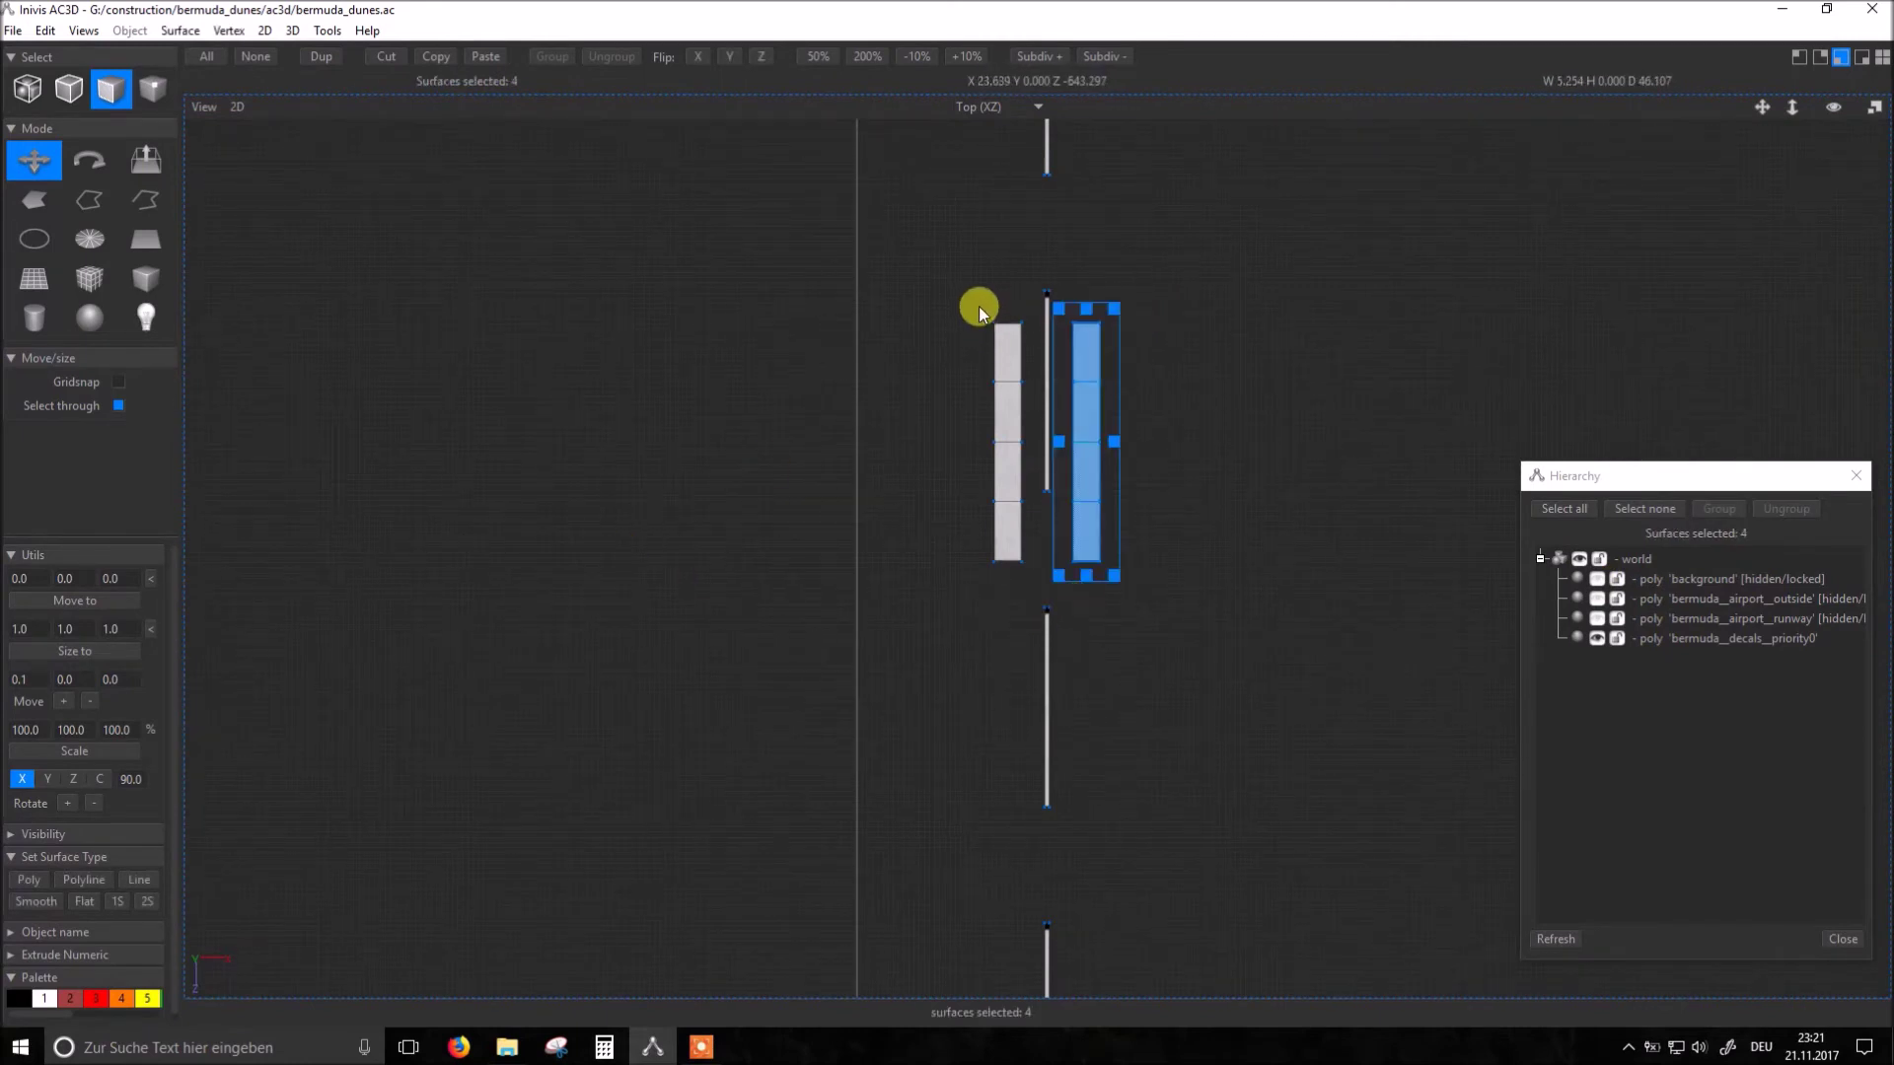
drag(974, 304, 1015, 606)
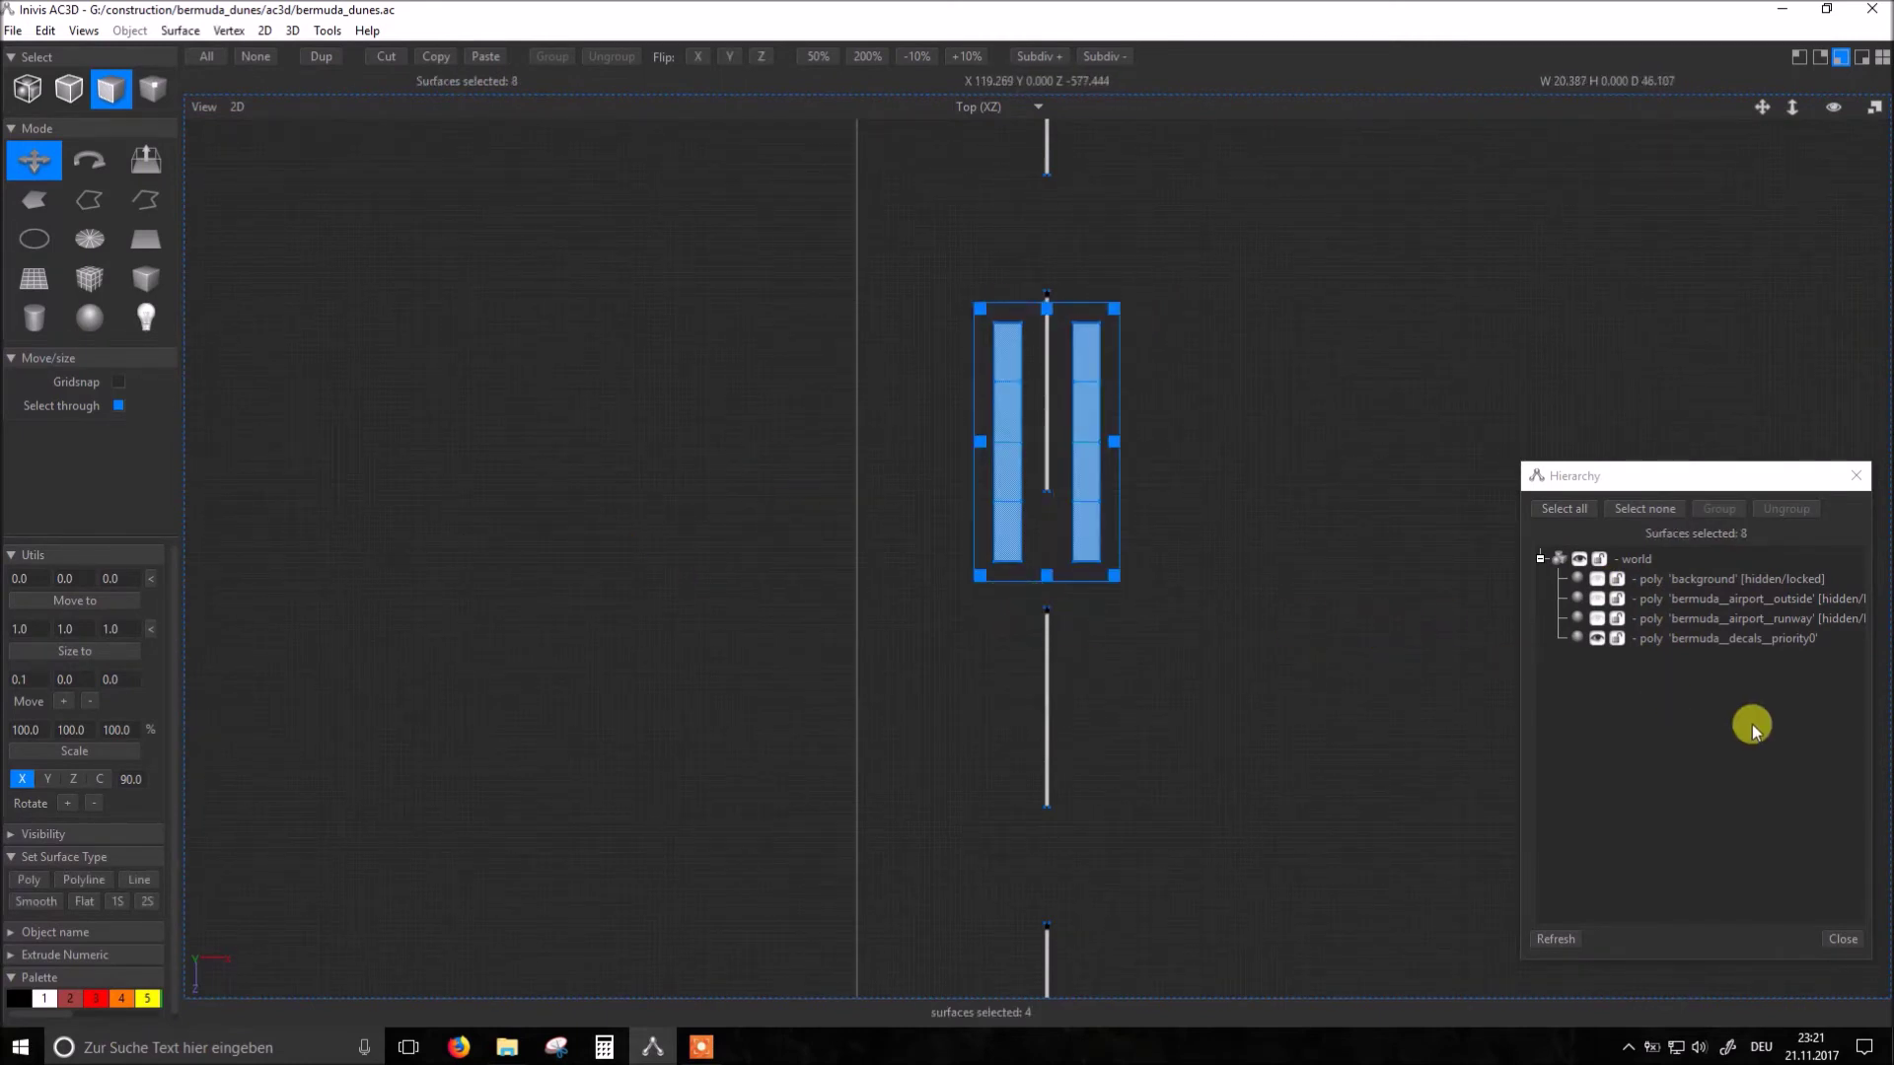
Step: Show the background again, then move the bars down onto the painted markings and narrow them
click(1597, 579)
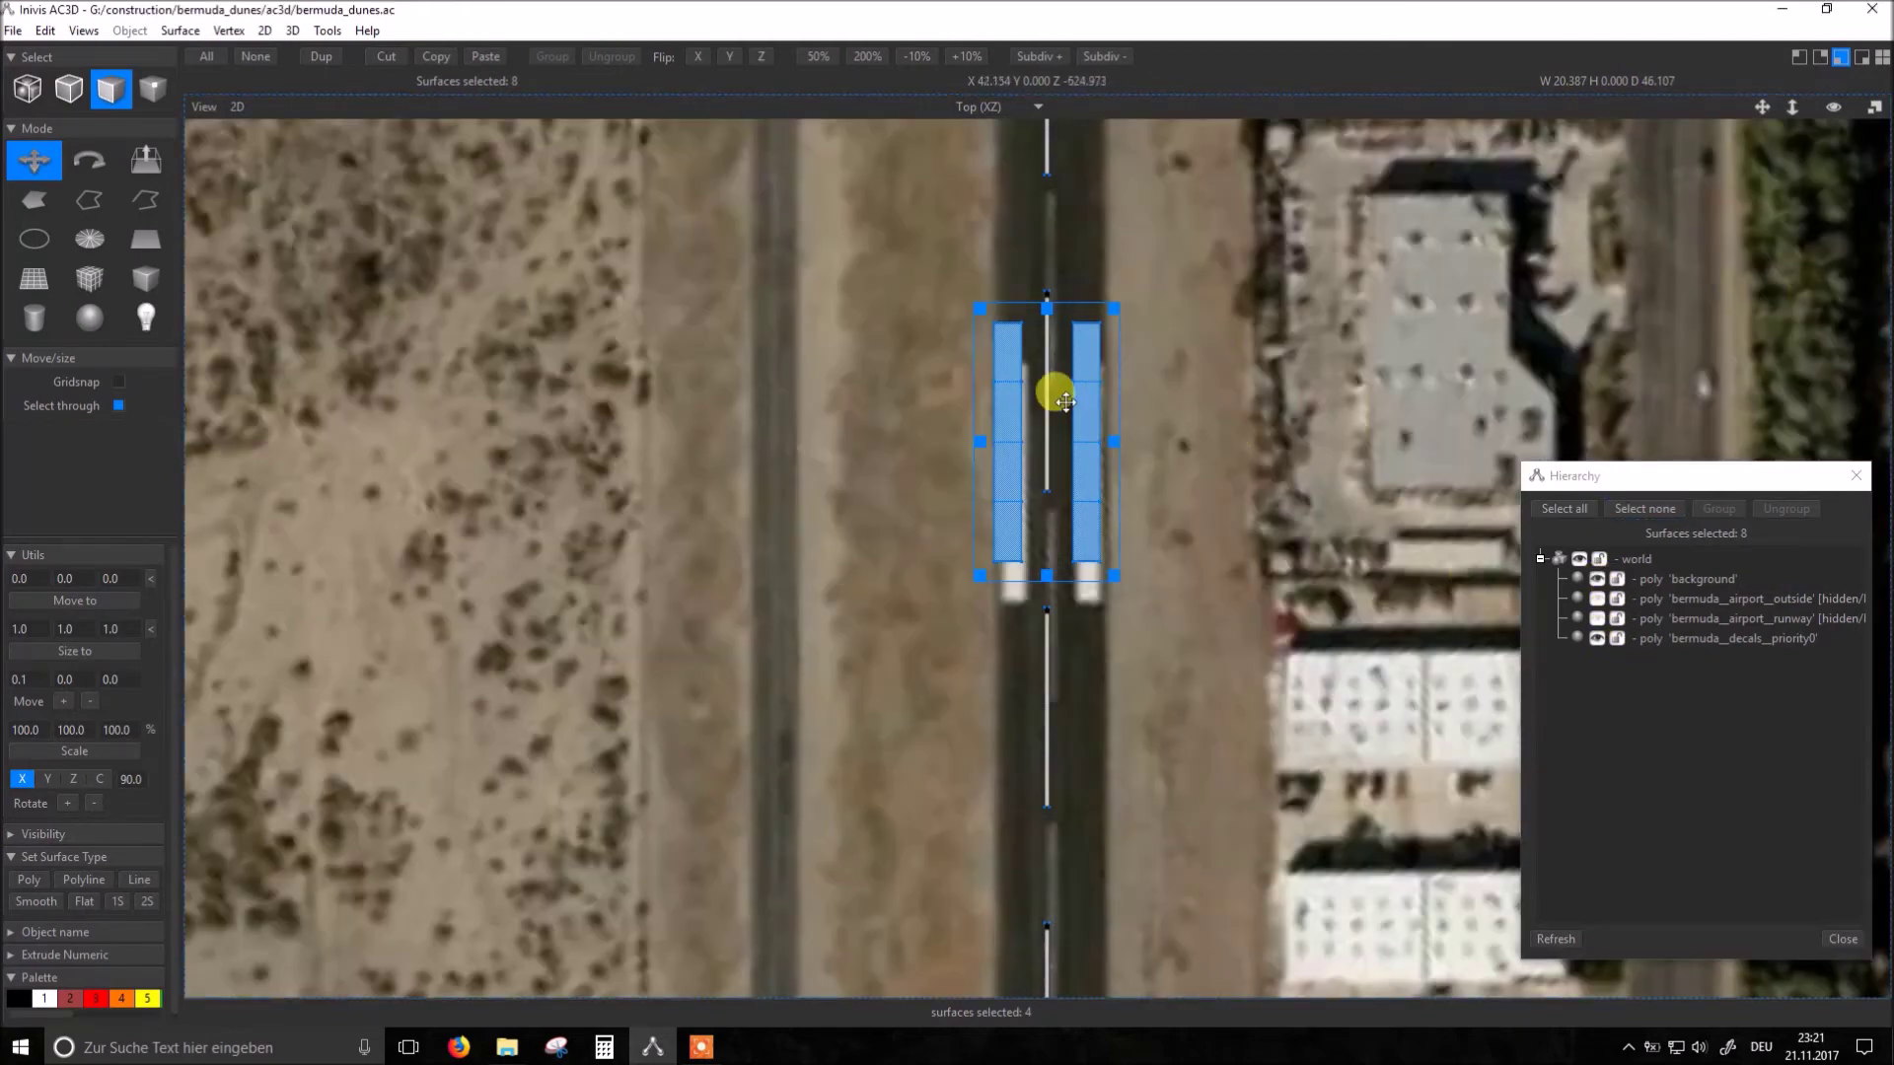
drag(1081, 406, 1103, 458)
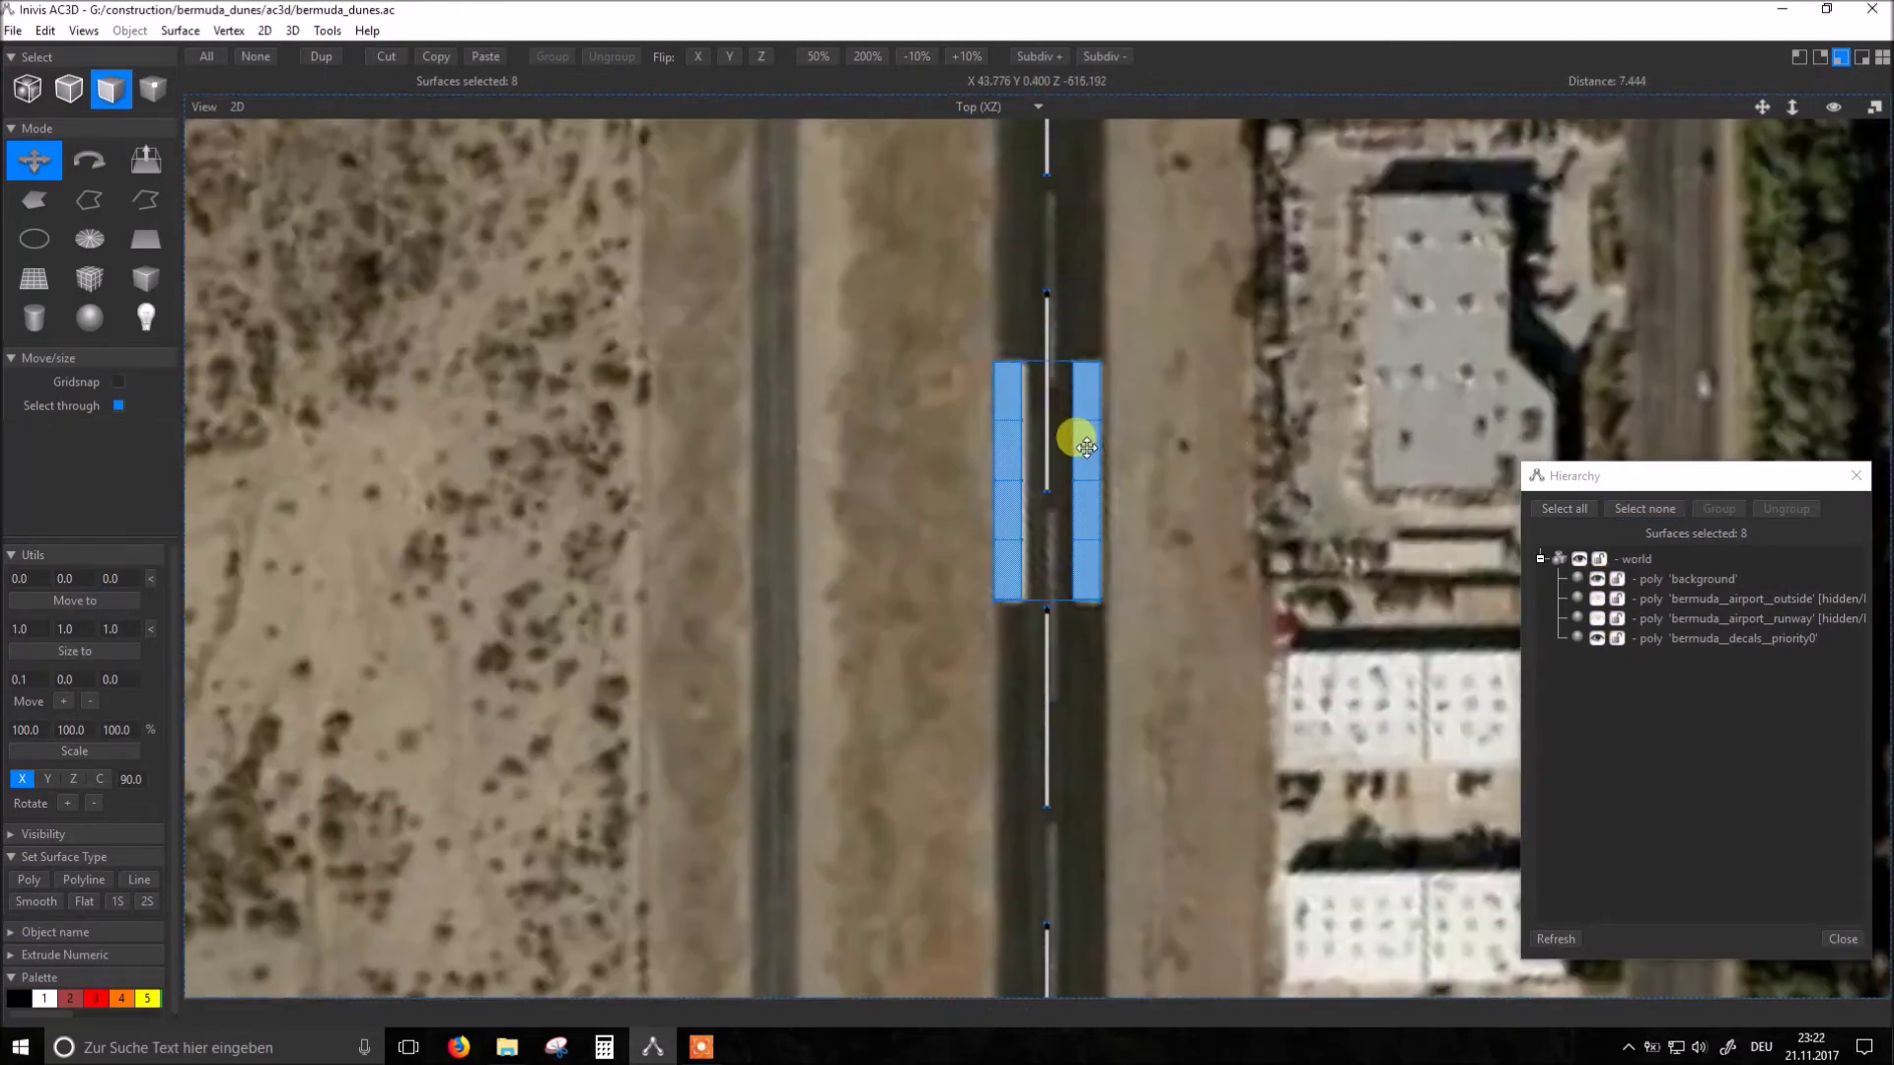
drag(1111, 478, 1108, 485)
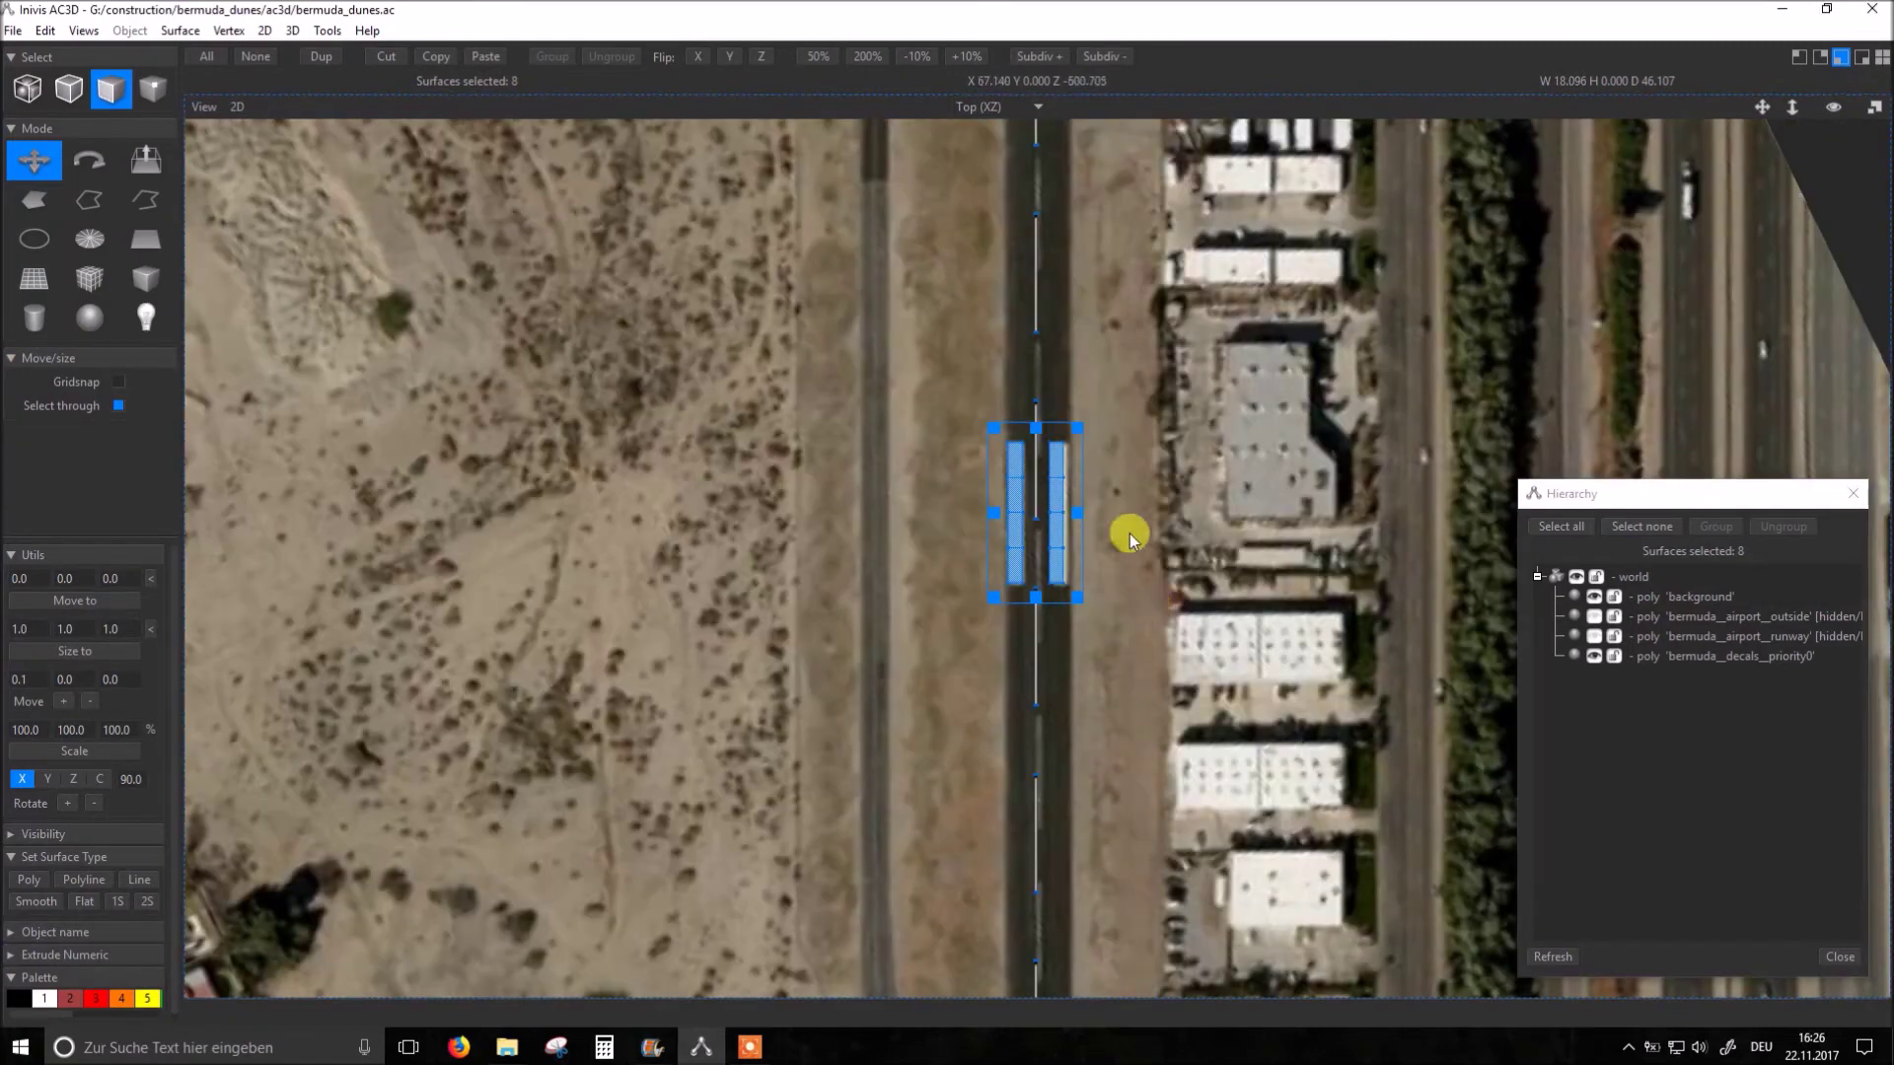
Step: Slide each of the two centre-line dashes up the runway onto the photo's painted dashes
click(1037, 287)
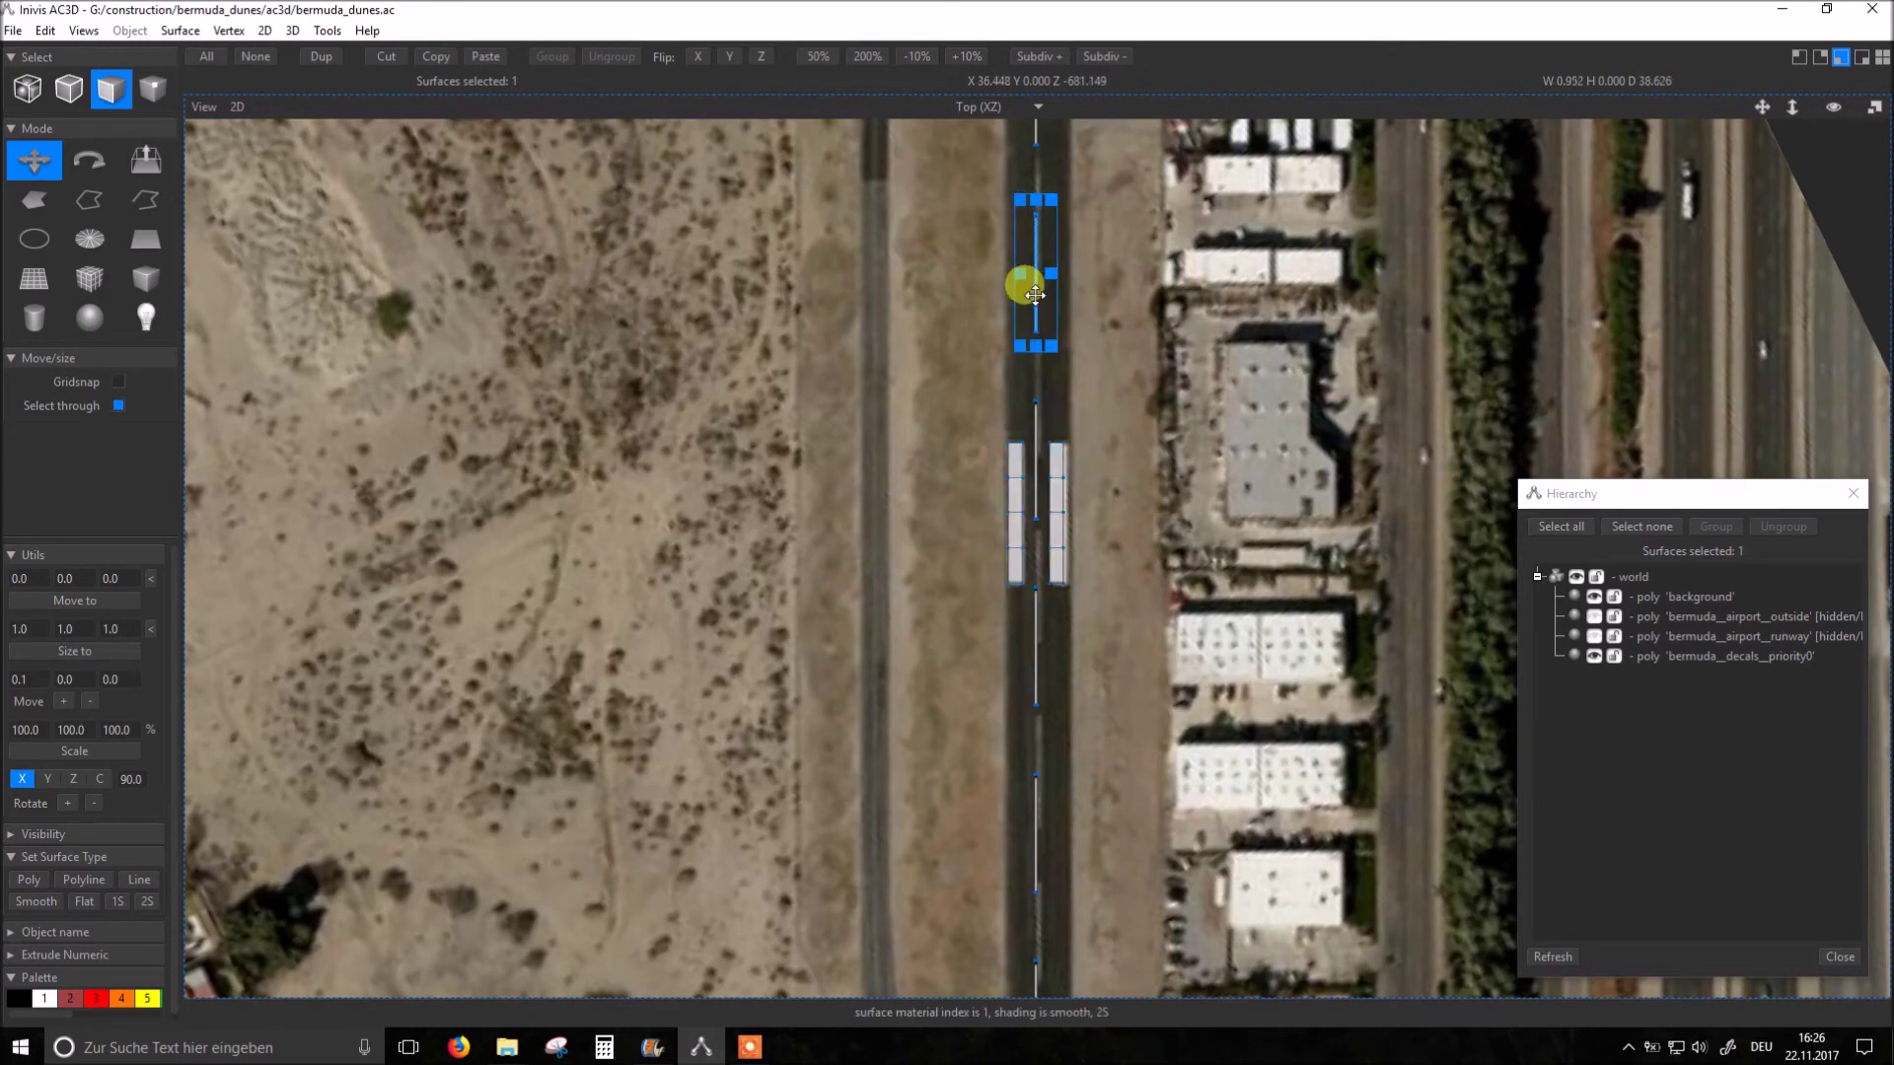
drag(1036, 288, 1032, 241)
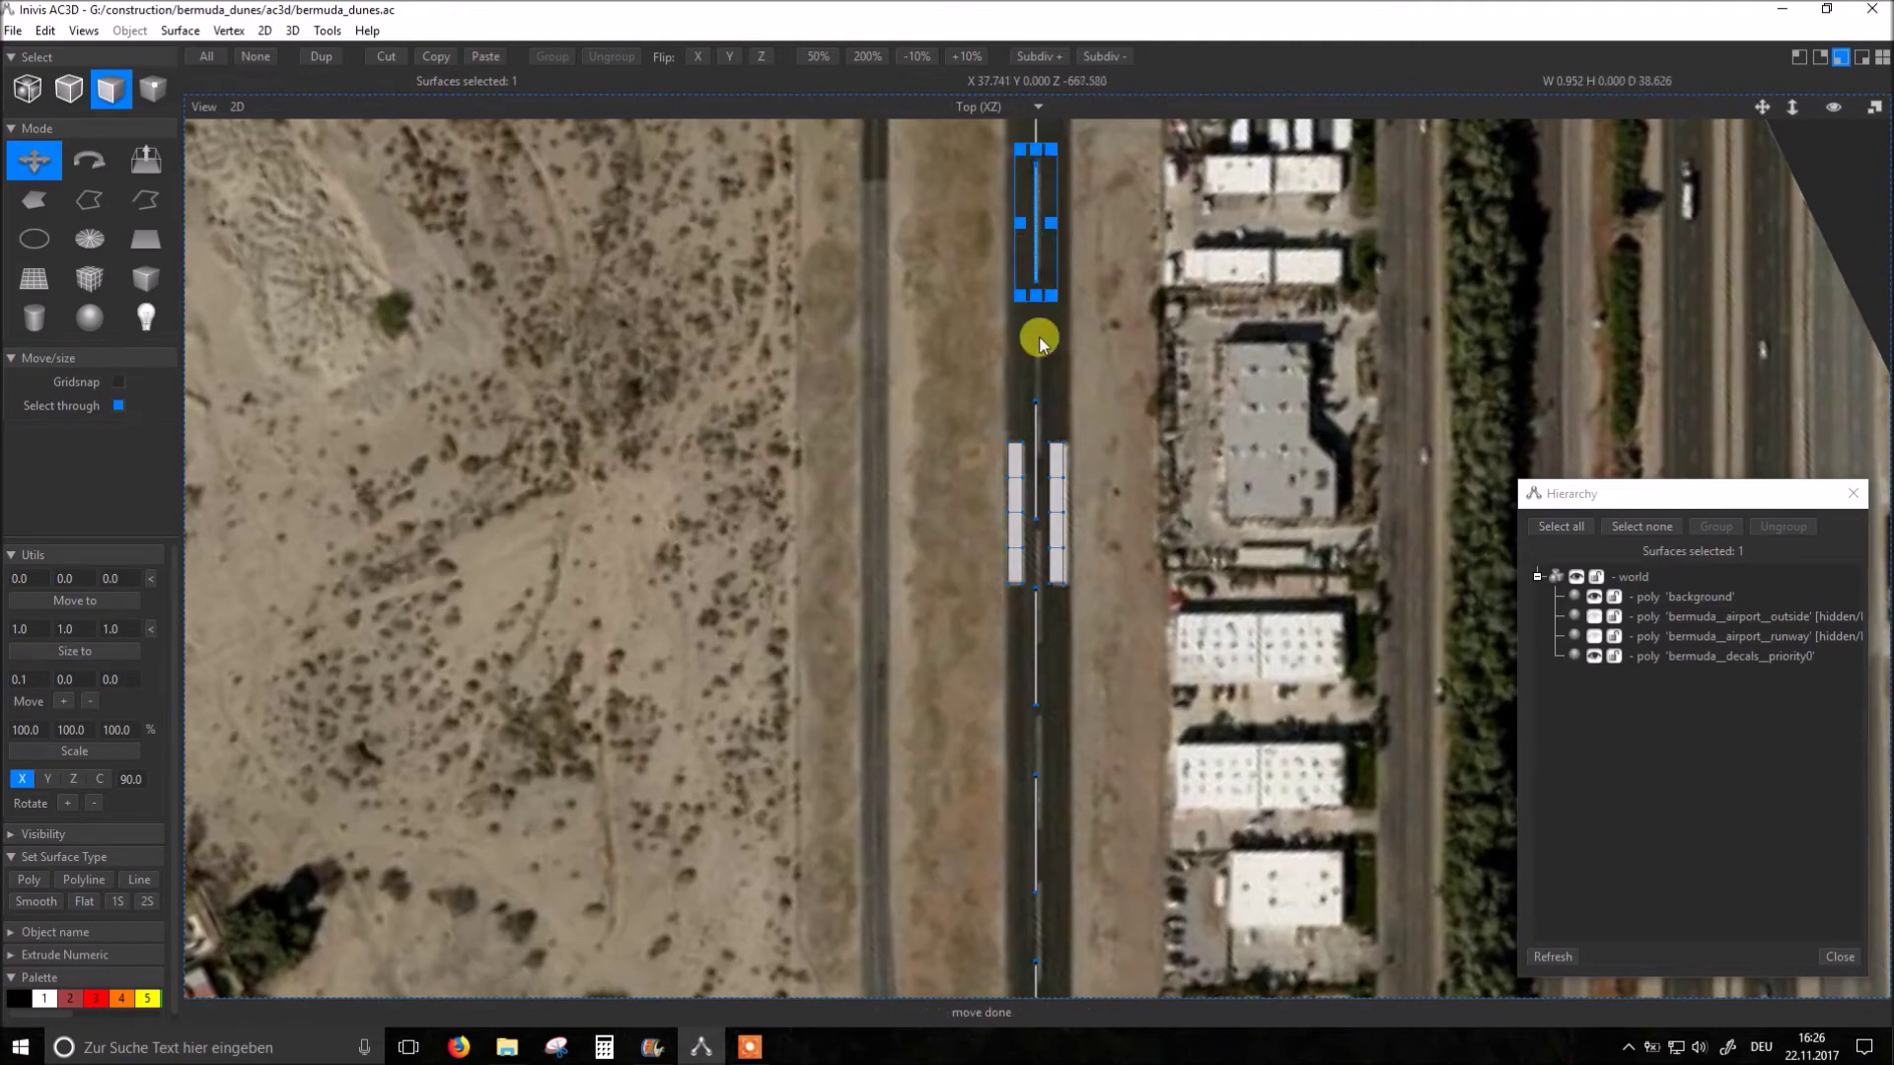
click(1035, 428)
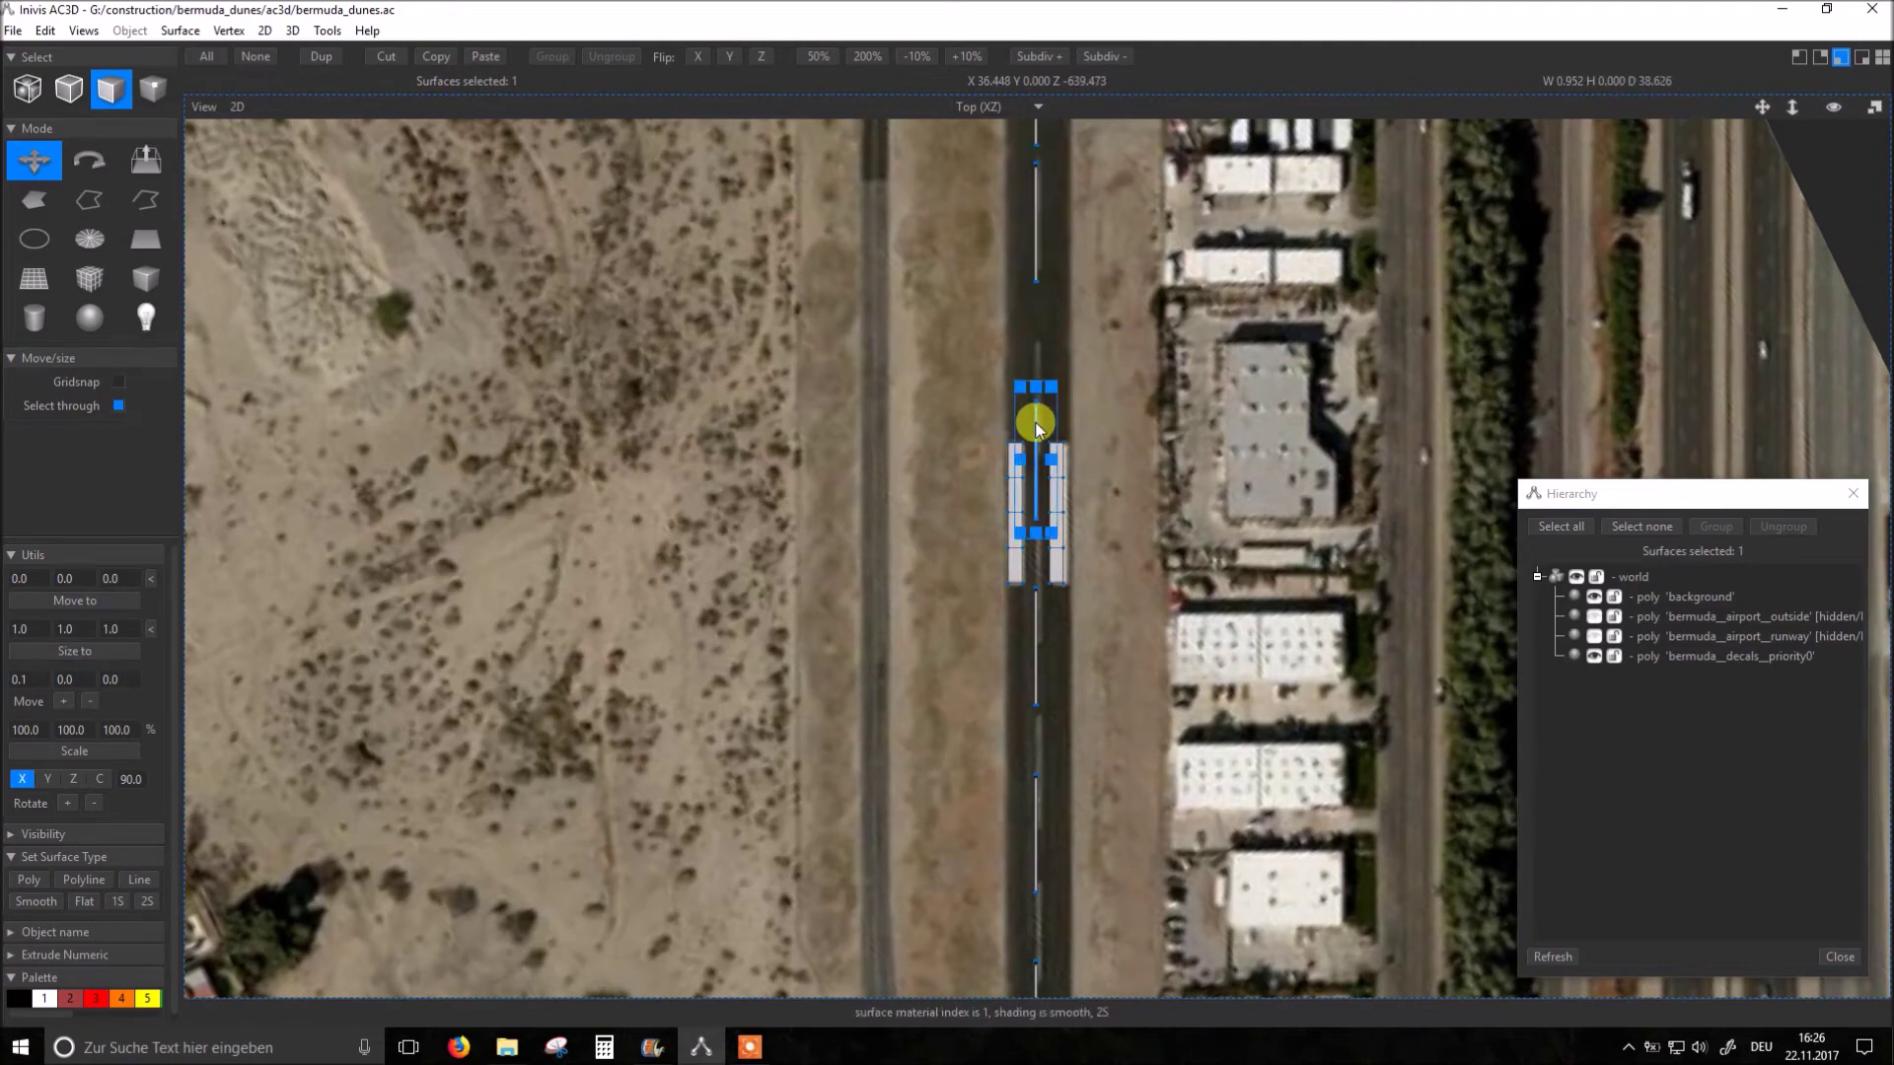
drag(1035, 428, 1036, 369)
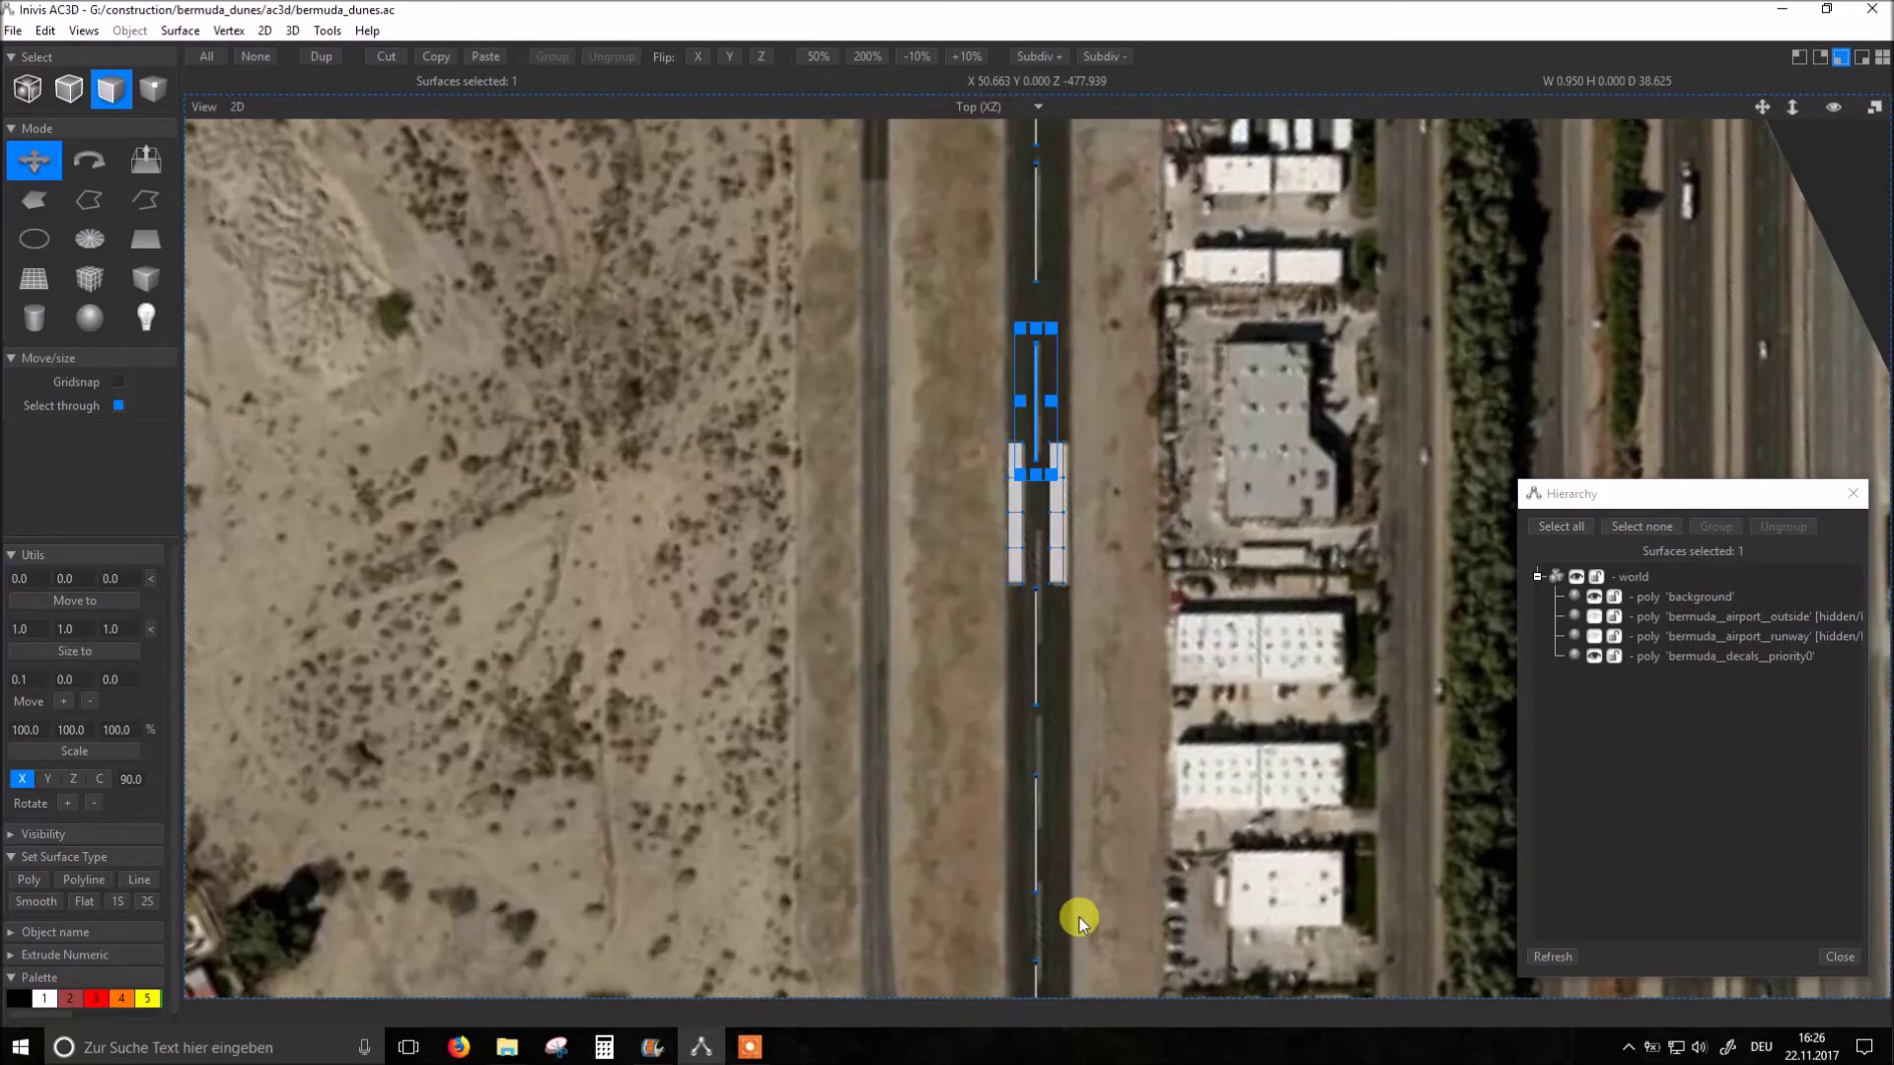
scroll(1079, 921, down, 3)
scroll(1085, 929, down, 1)
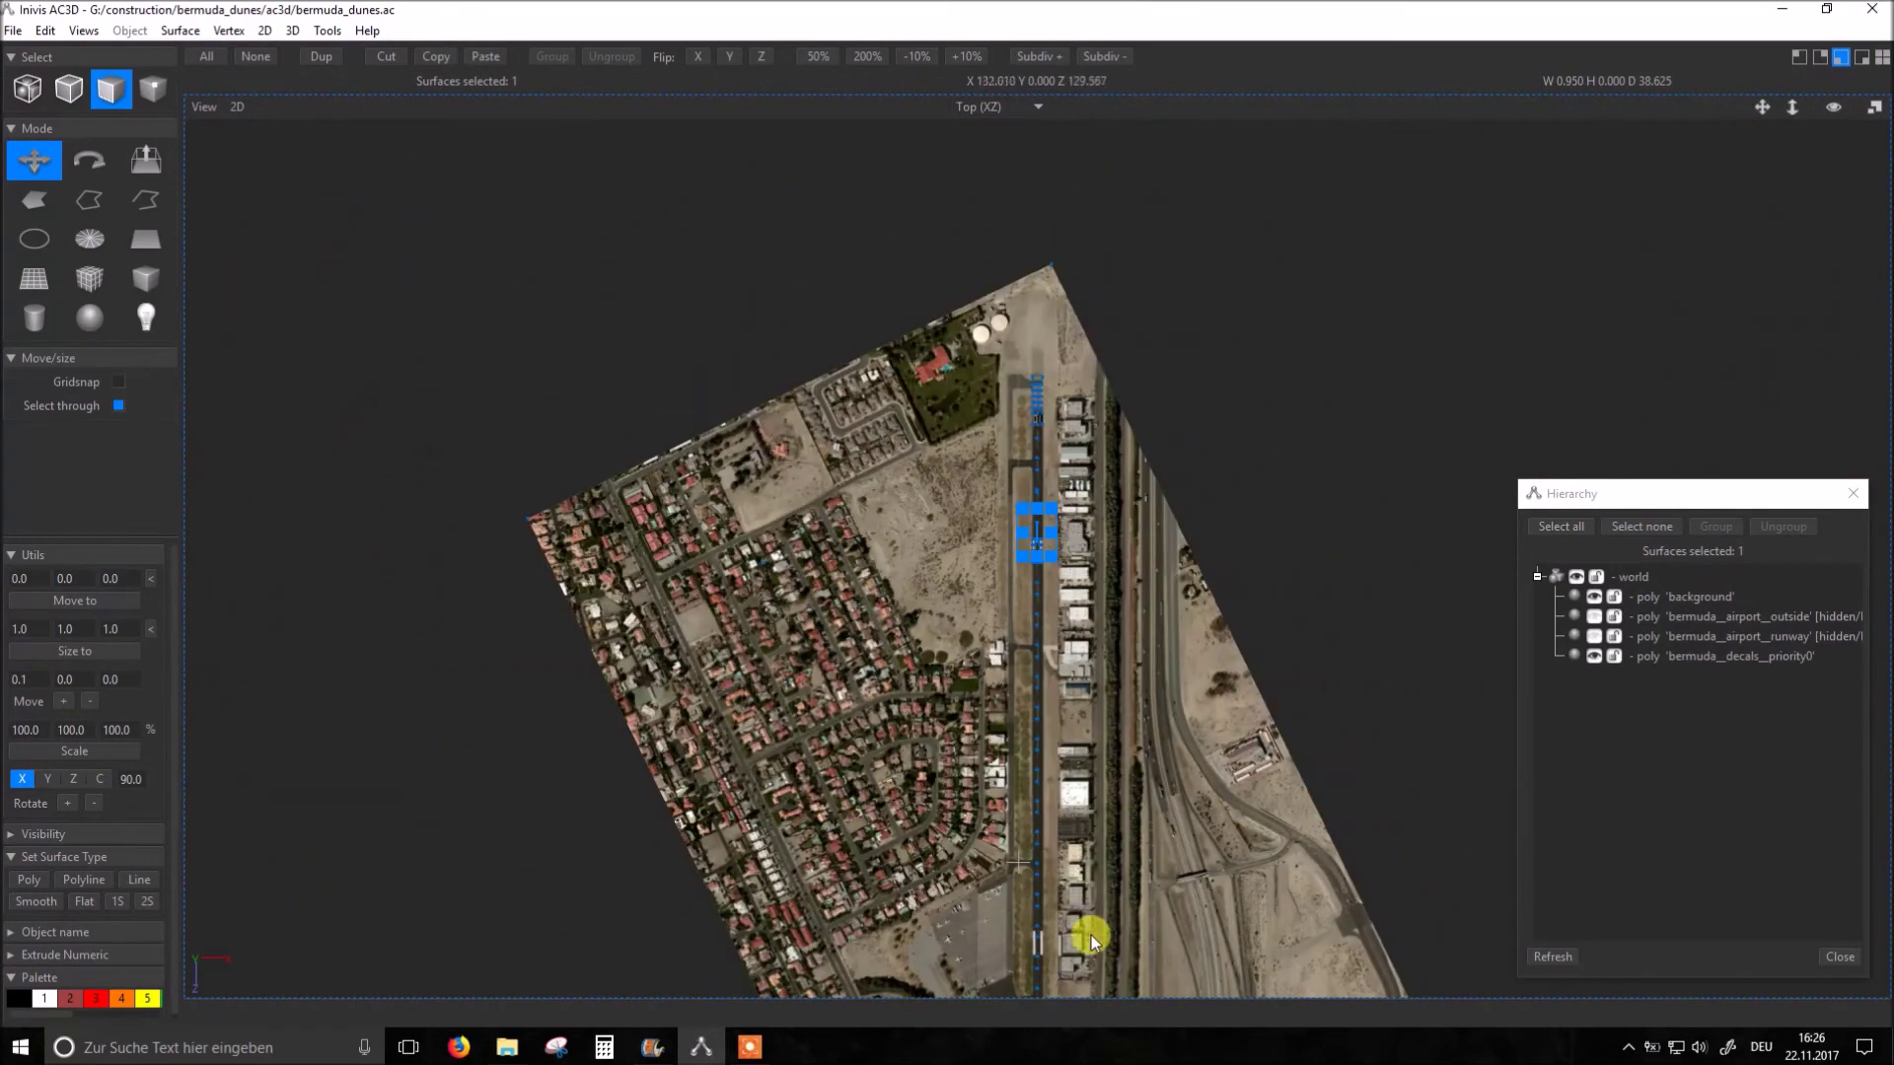
Step: Move the runway-end markings up to the top of the runway and fine-tune their position
right_drag(1109, 960, 1141, 401)
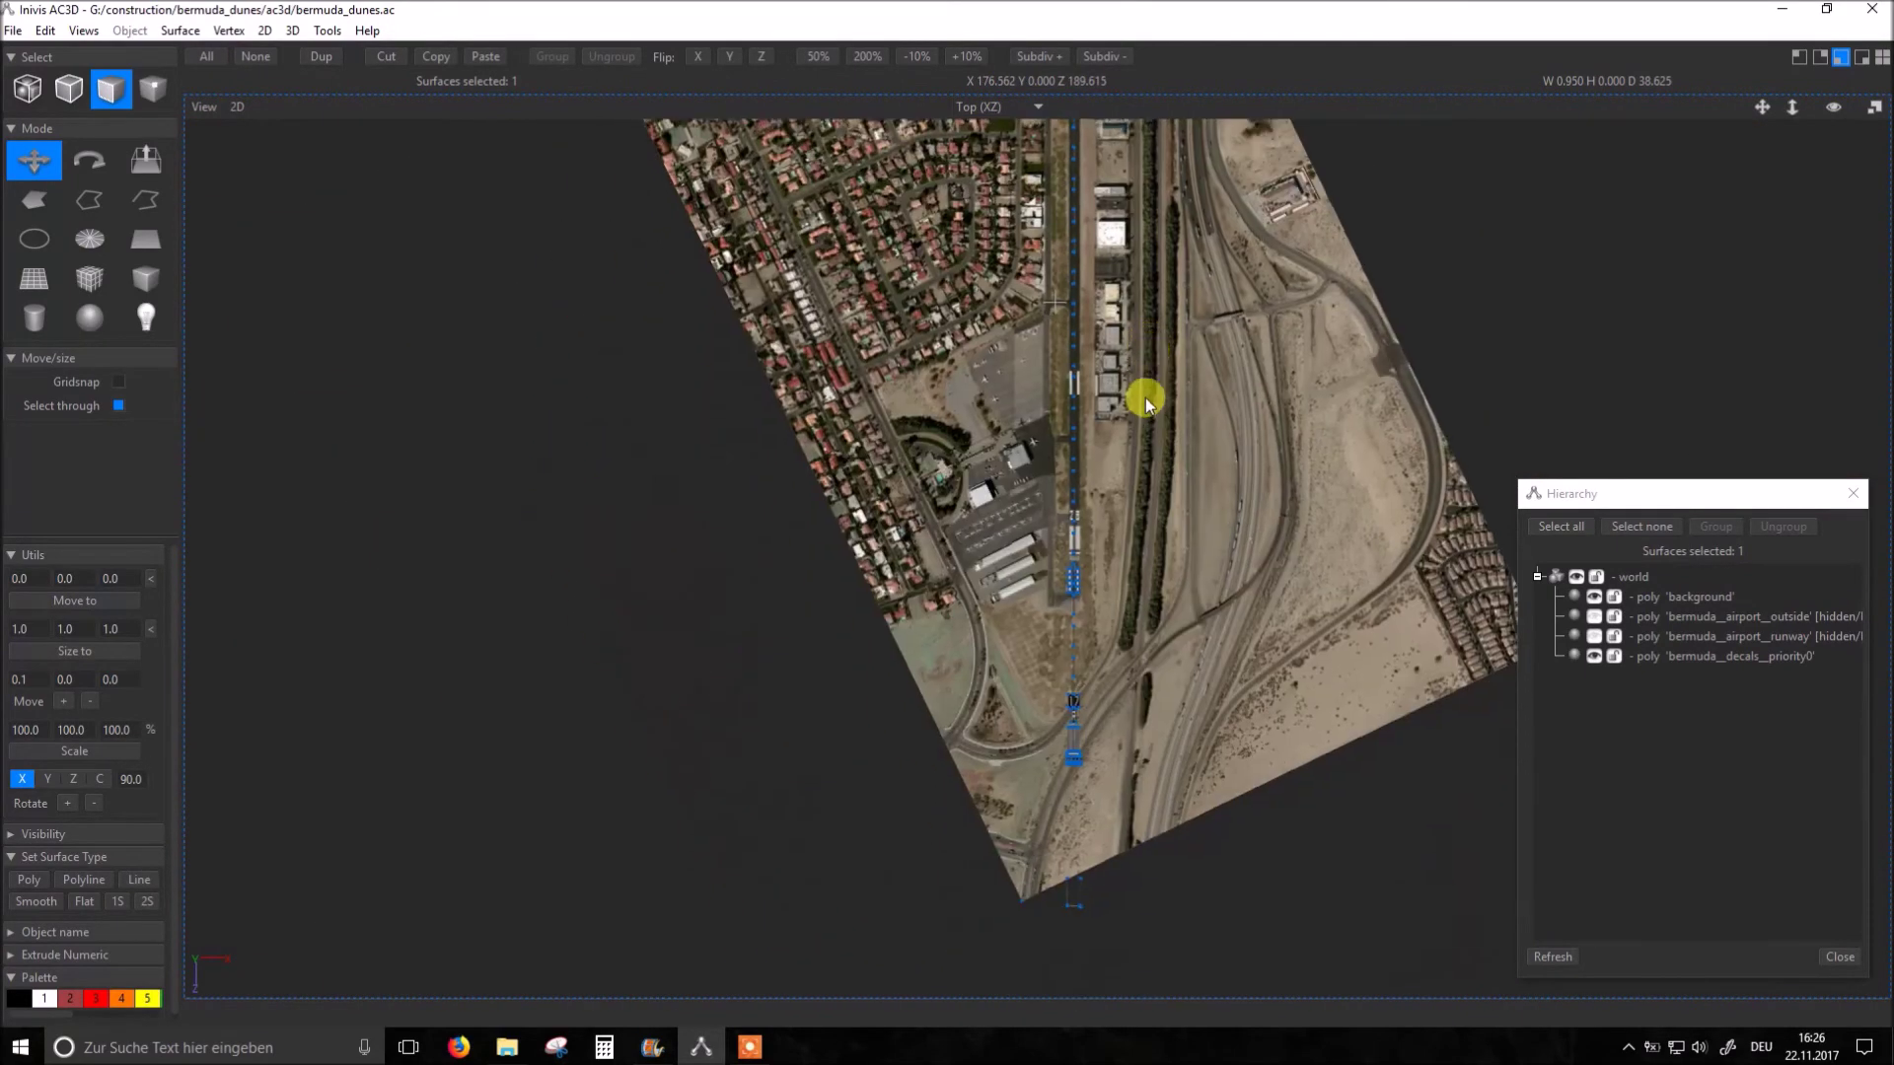
right_drag(1116, 674, 1099, 621)
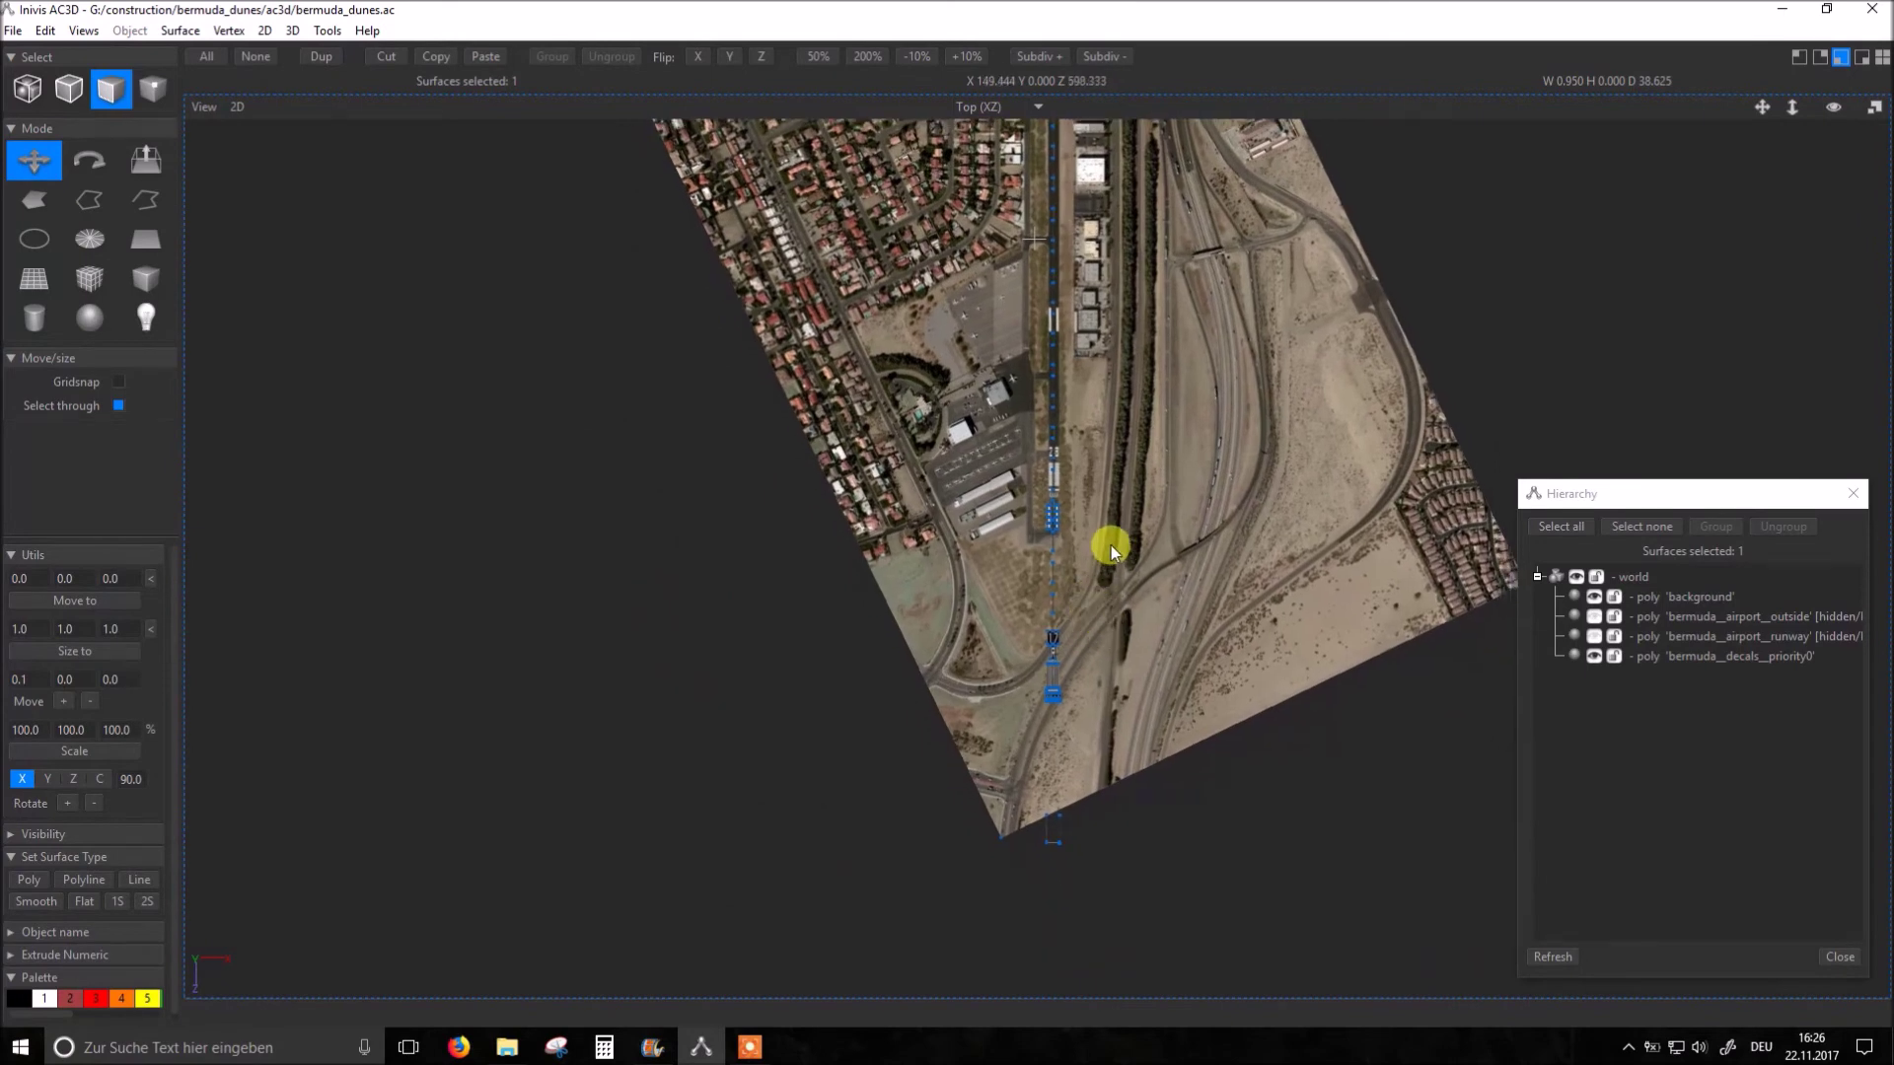
scroll(1107, 542, up, 1)
scroll(1111, 549, up, 1)
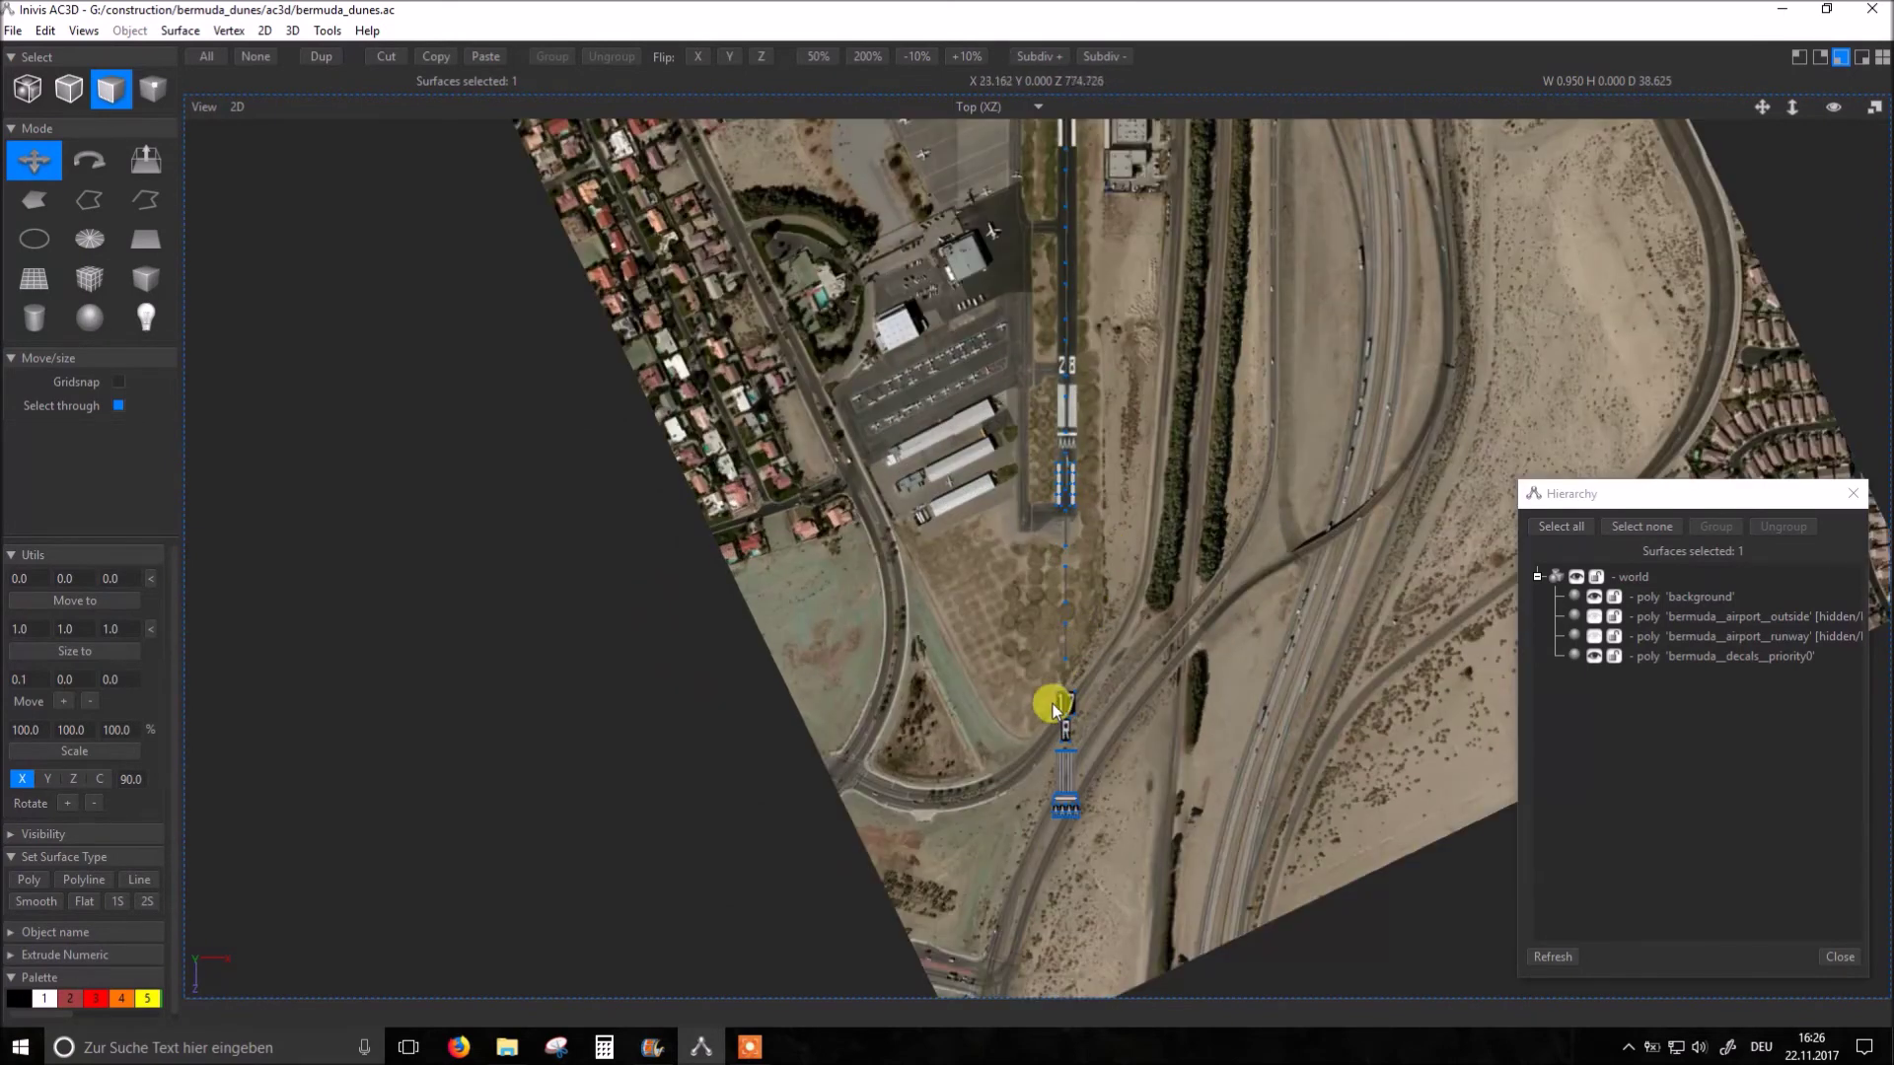
click(1605, 598)
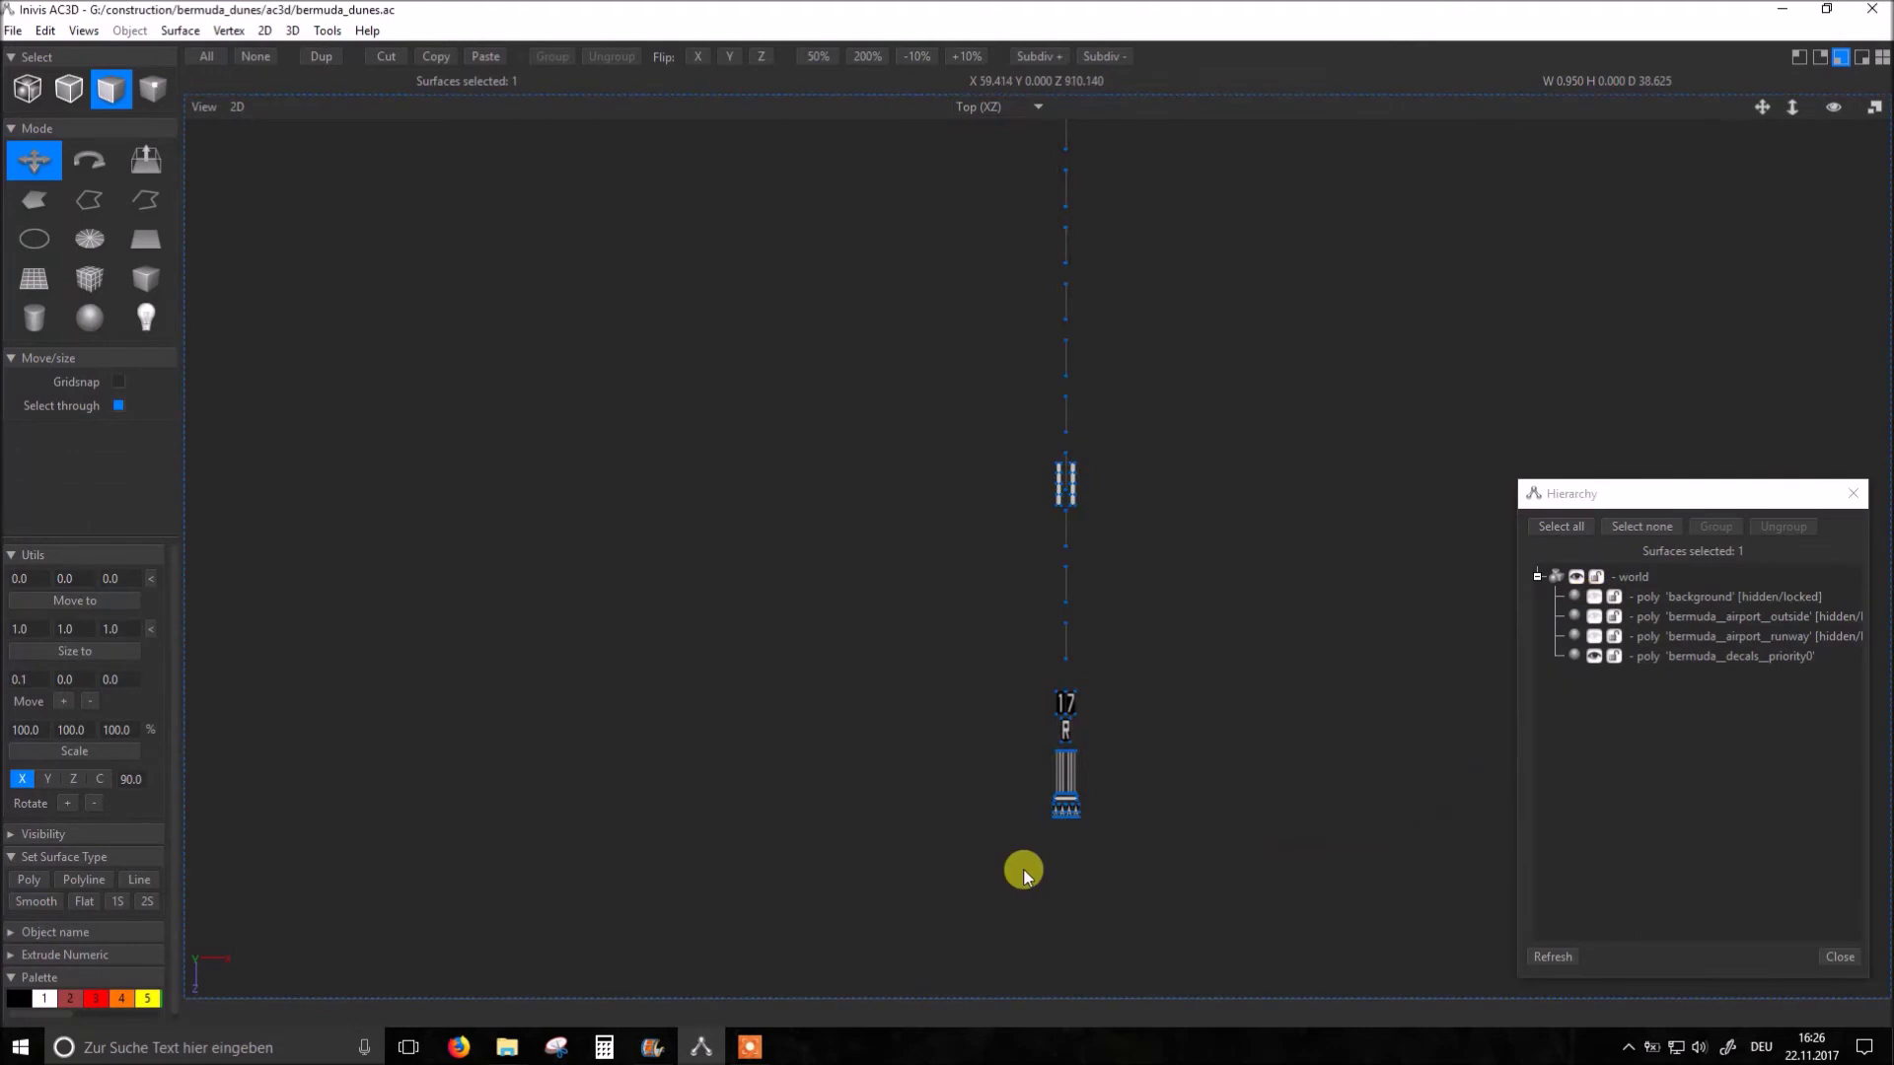
drag(1020, 850, 1140, 663)
click(1591, 598)
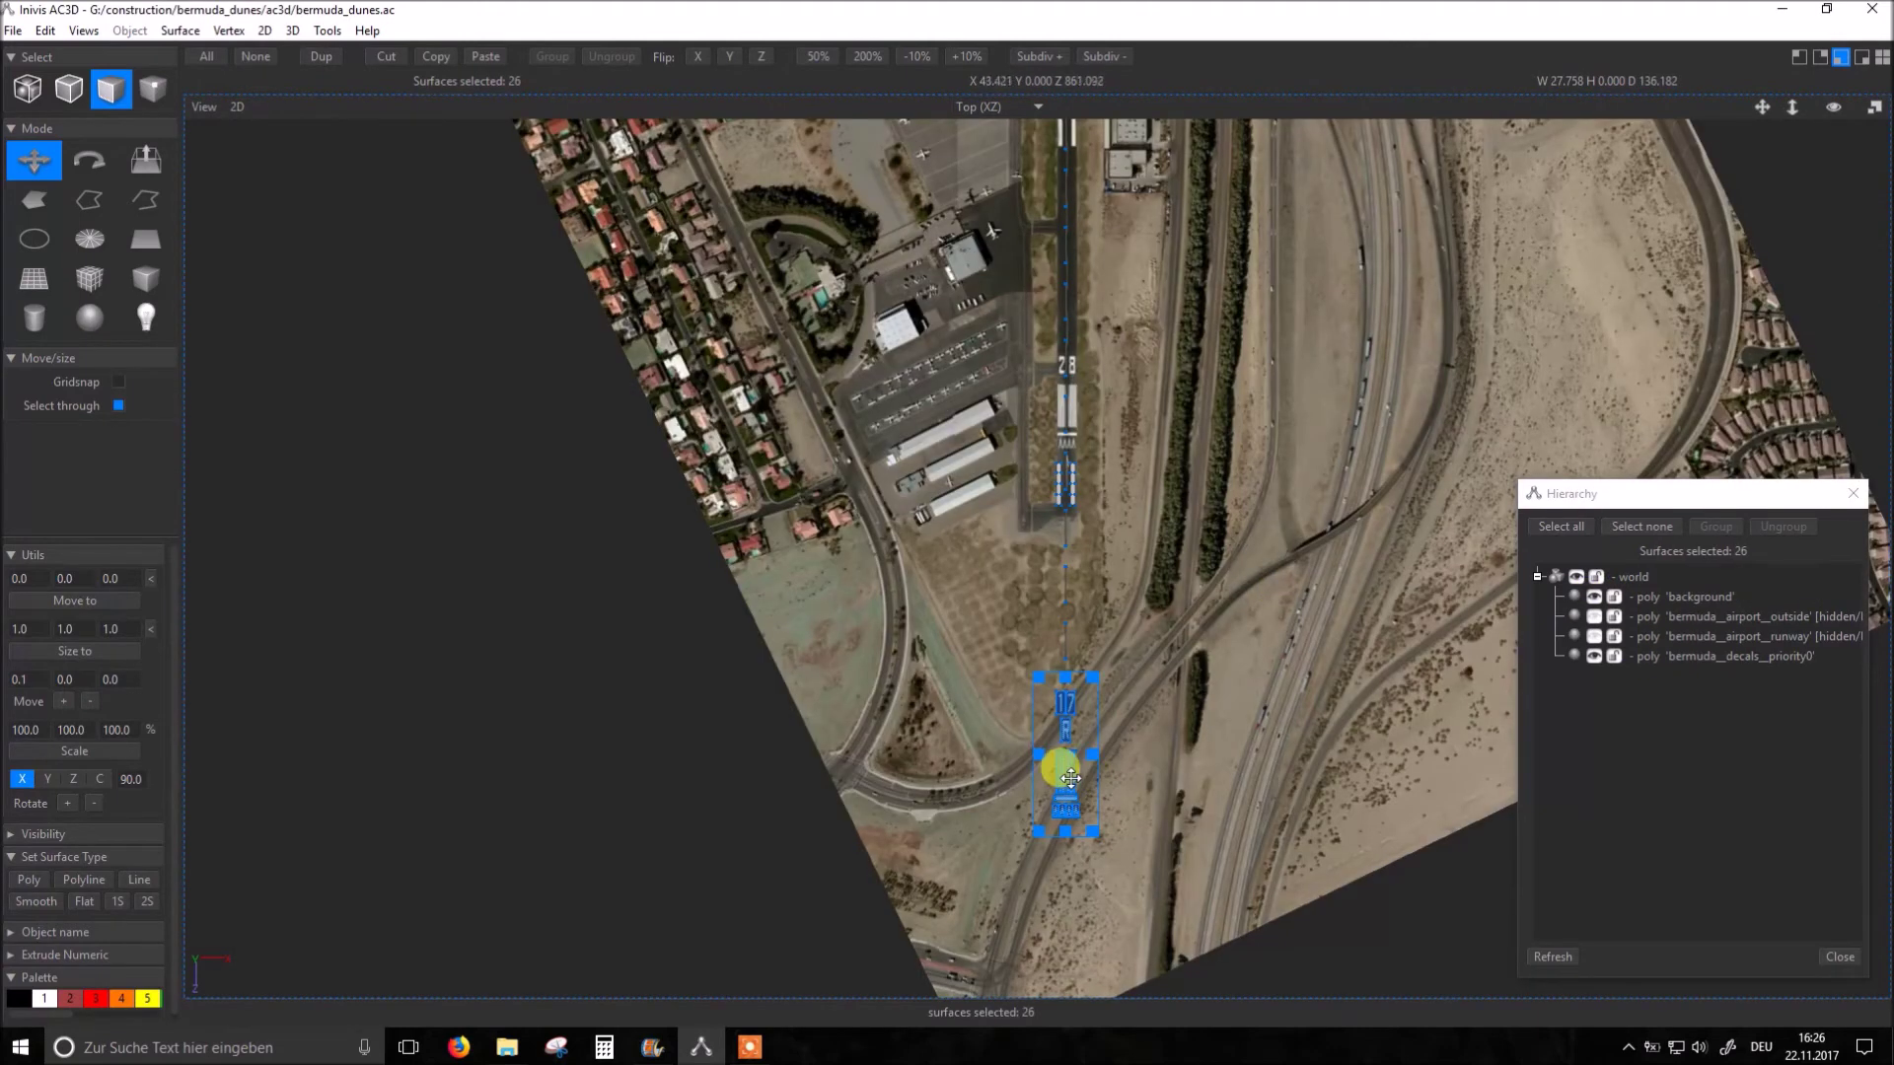
drag(1067, 780, 1076, 420)
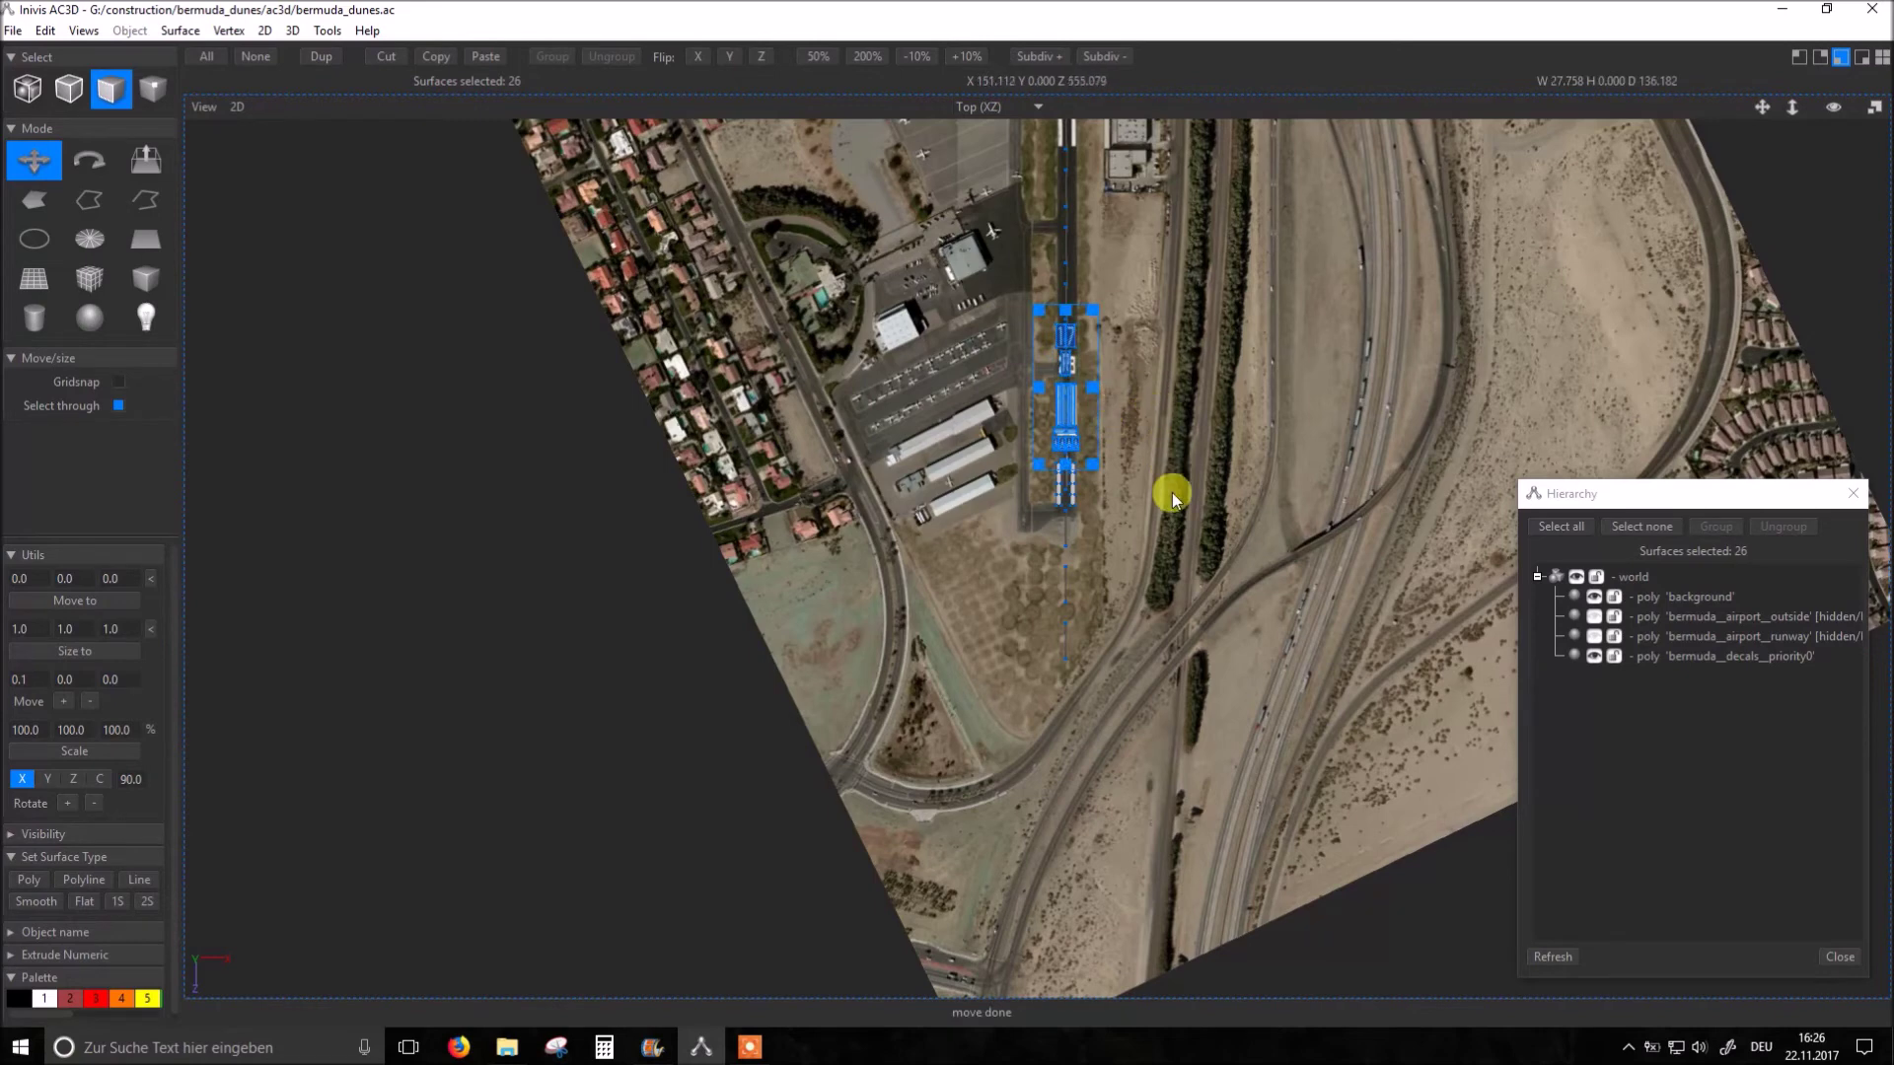
key(v)
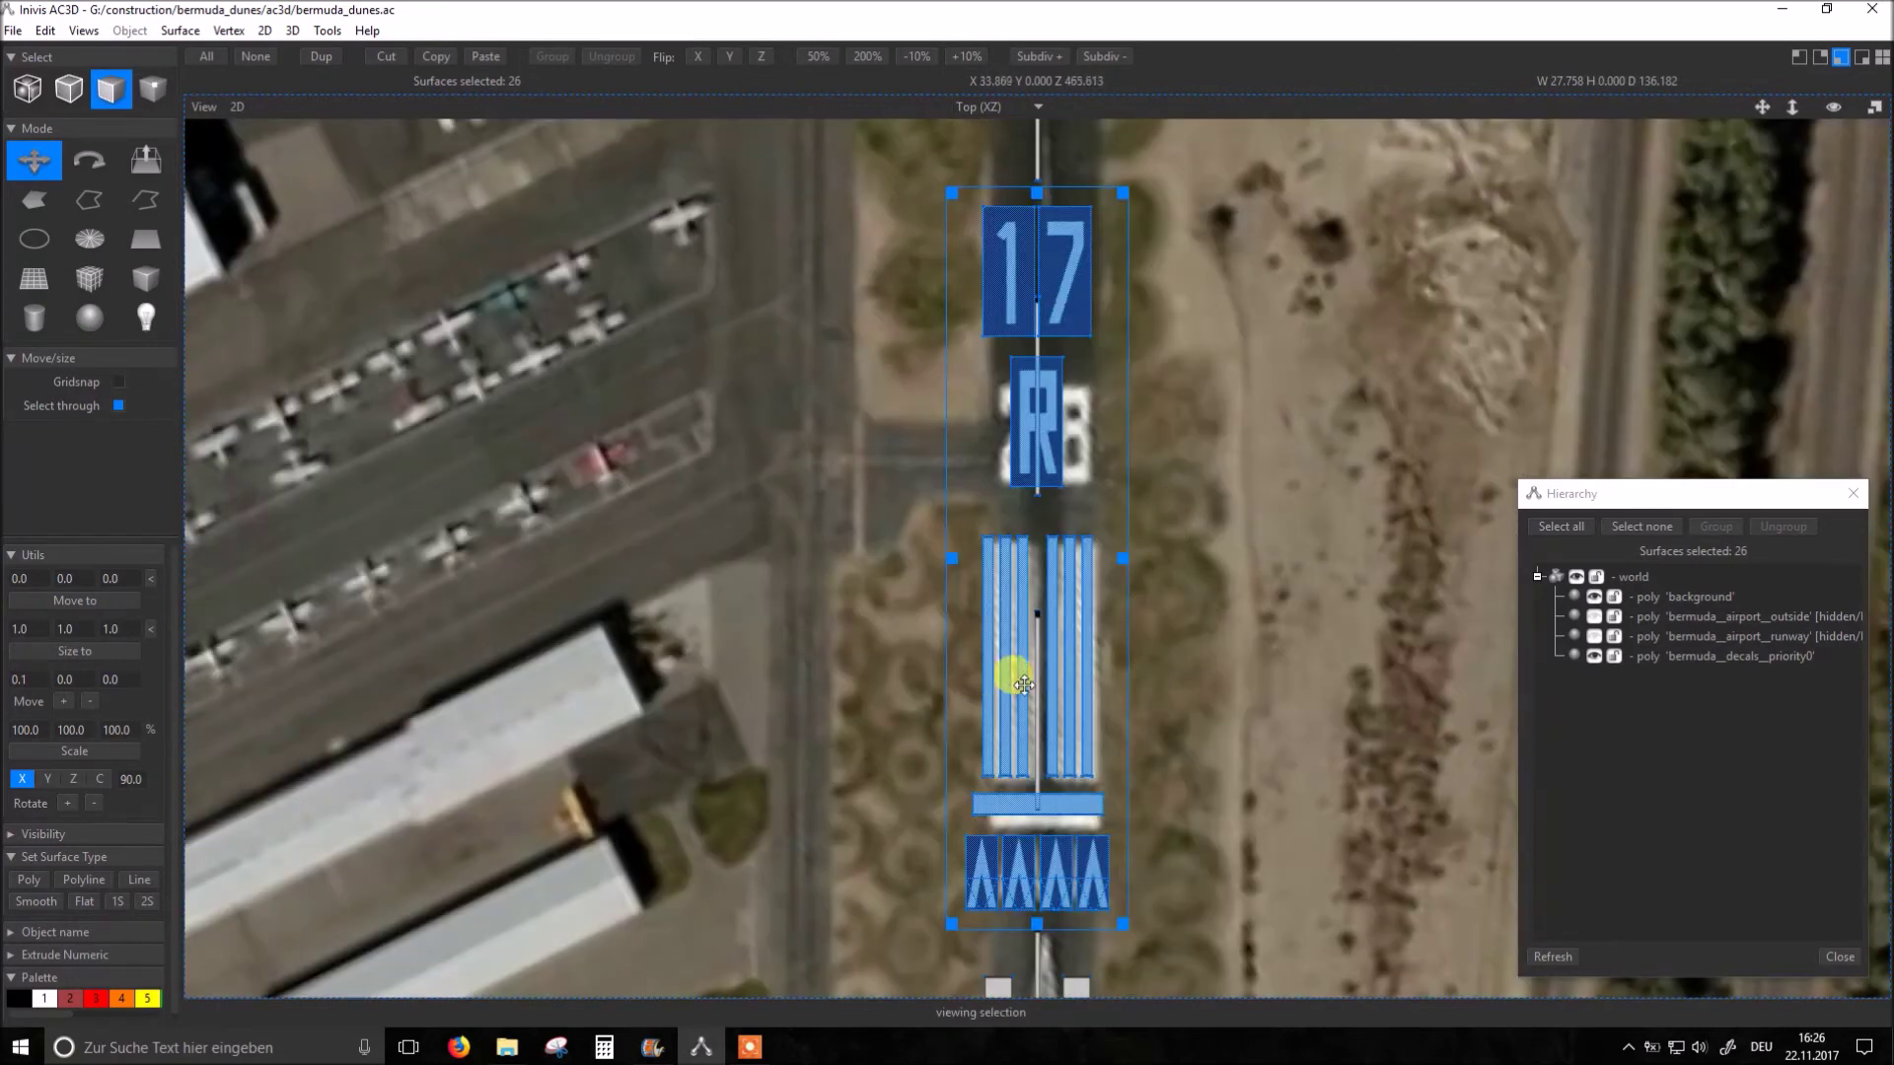
drag(1022, 685, 1022, 694)
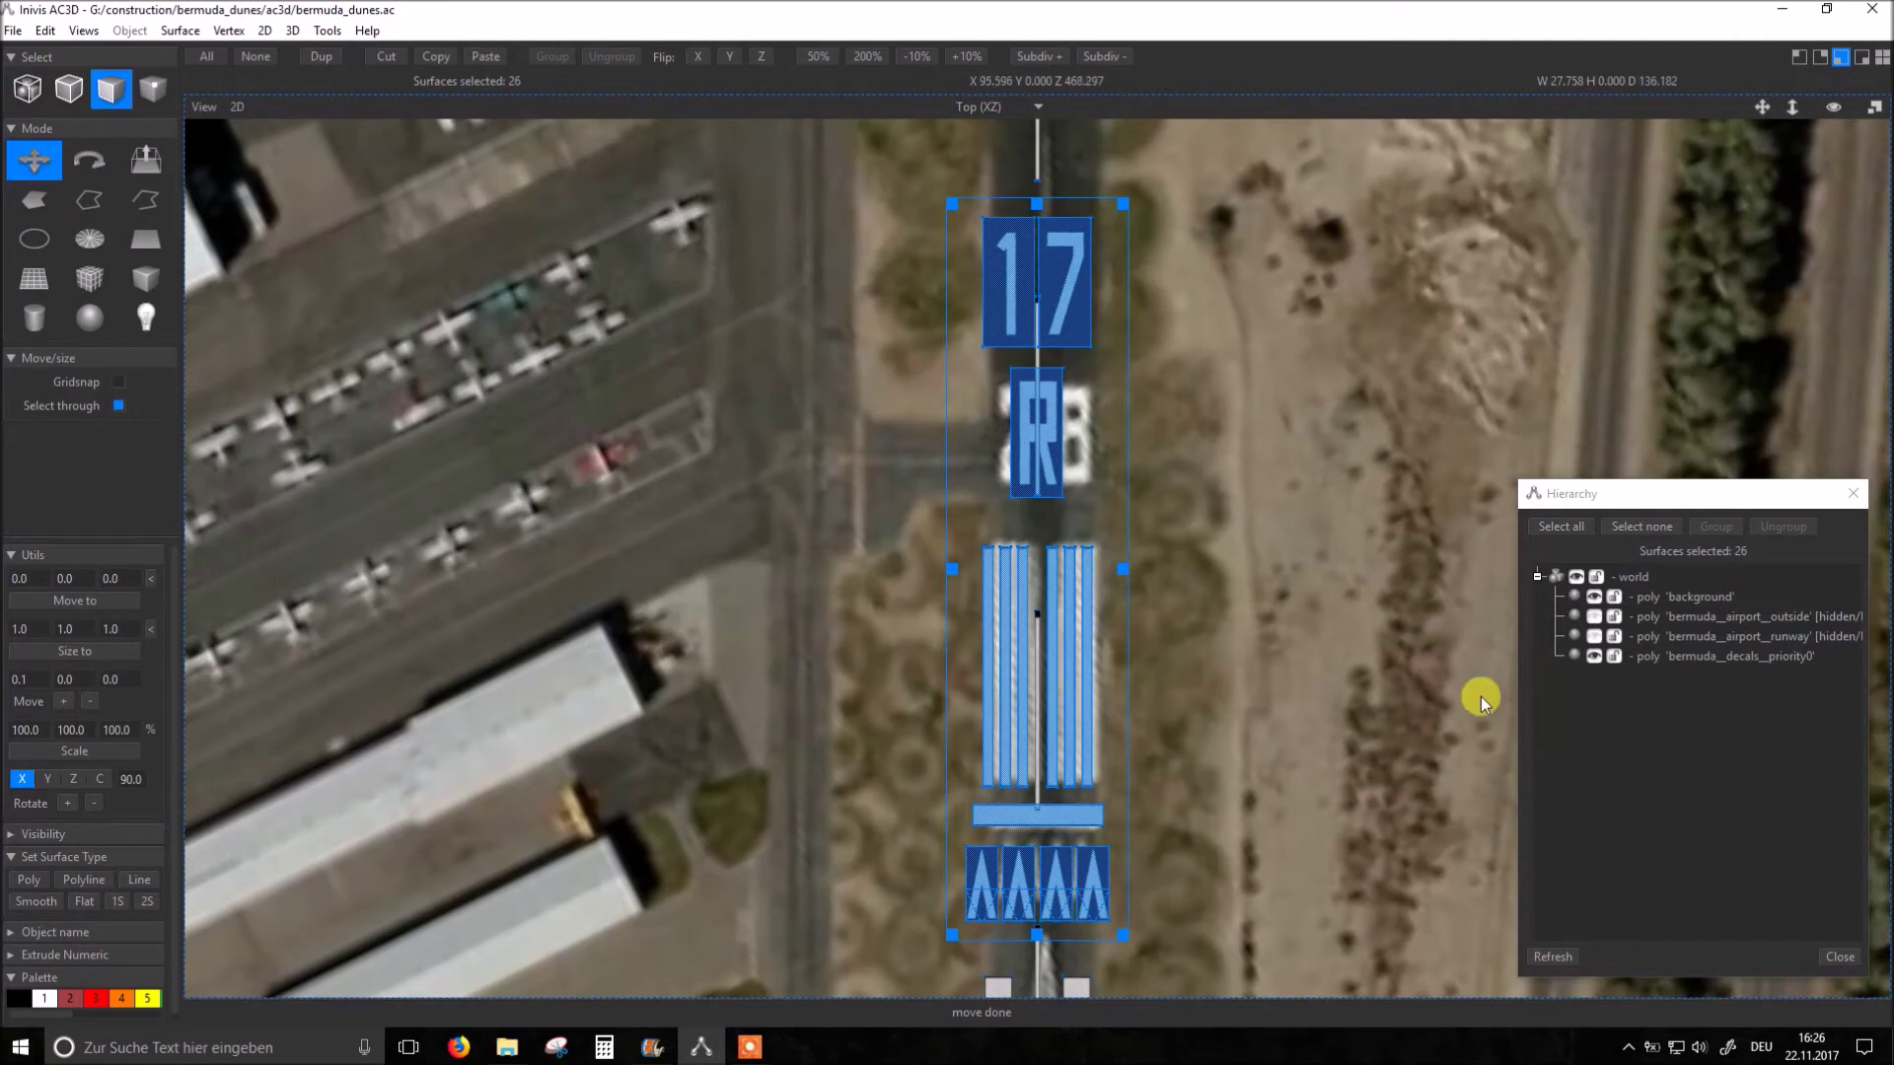
Step: Delete the R letter decal, leaving only the runway number
click(1593, 597)
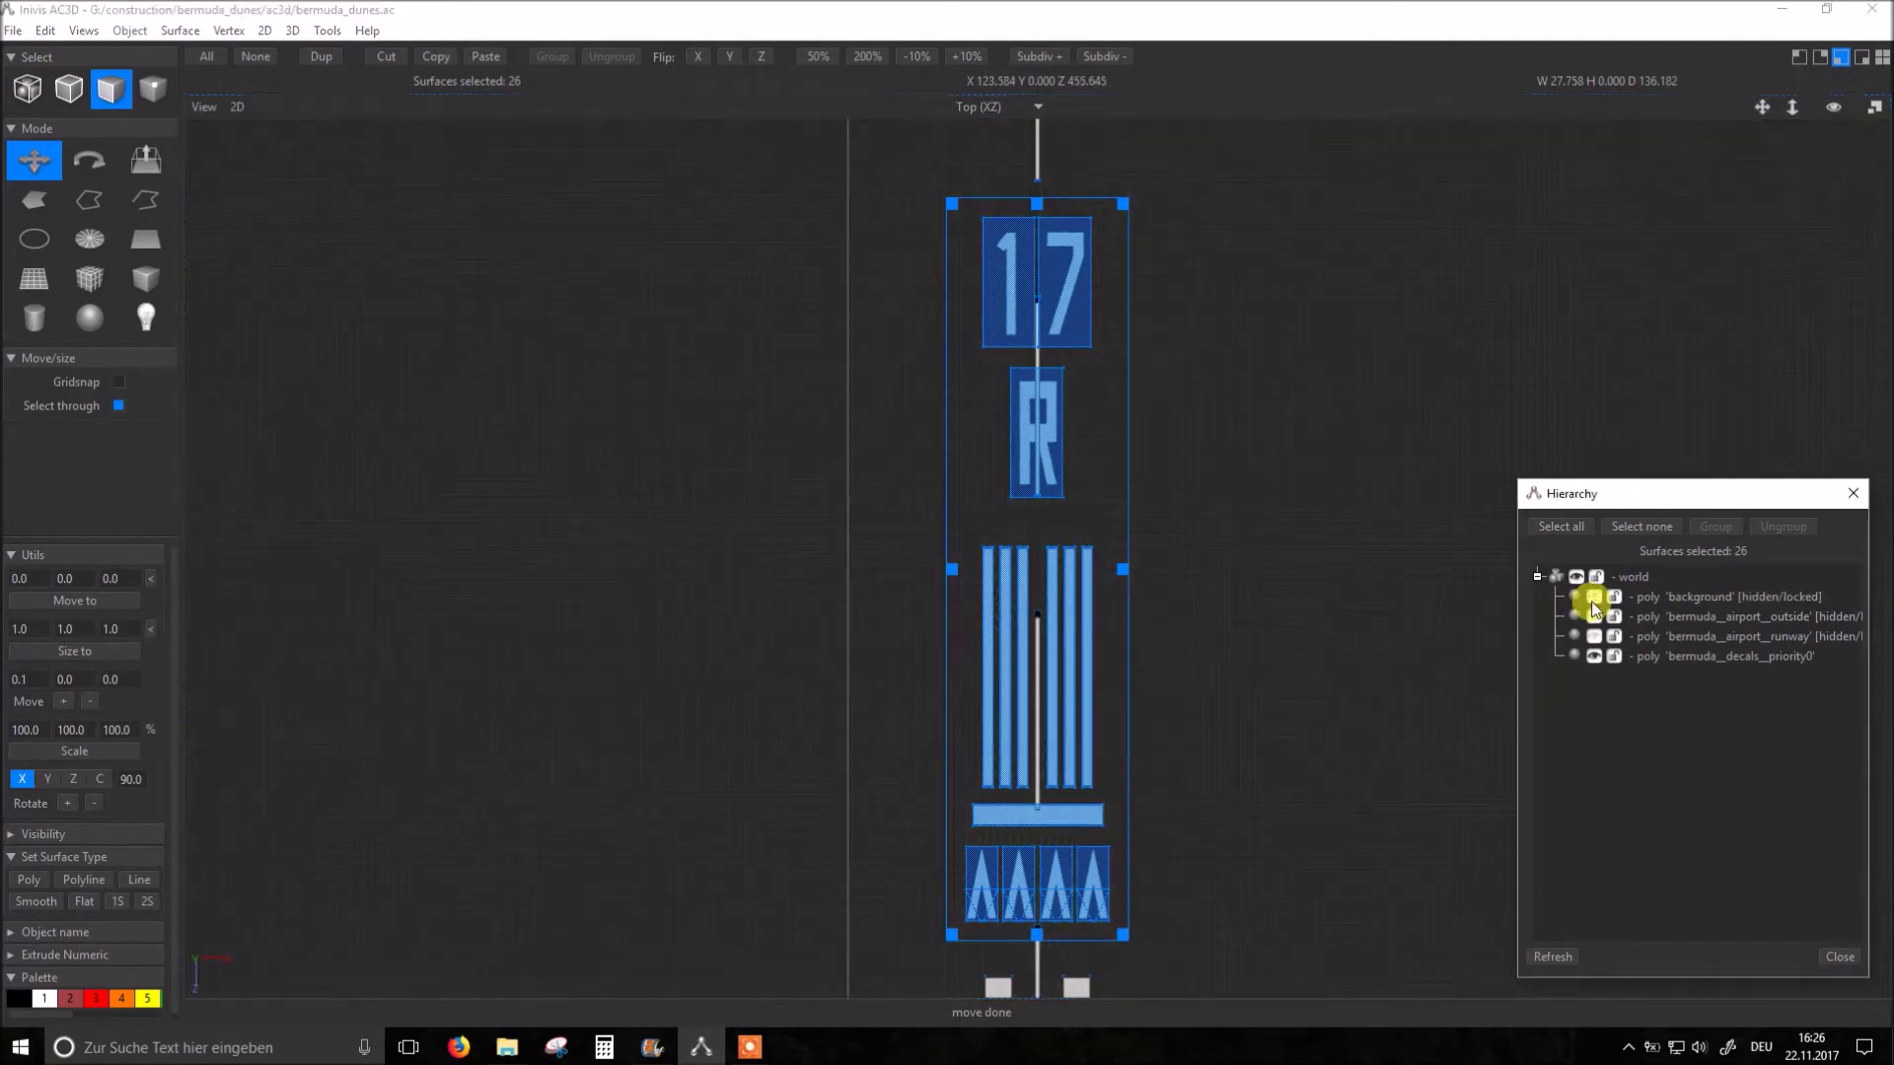
click(1118, 452)
drag(1114, 409, 907, 456)
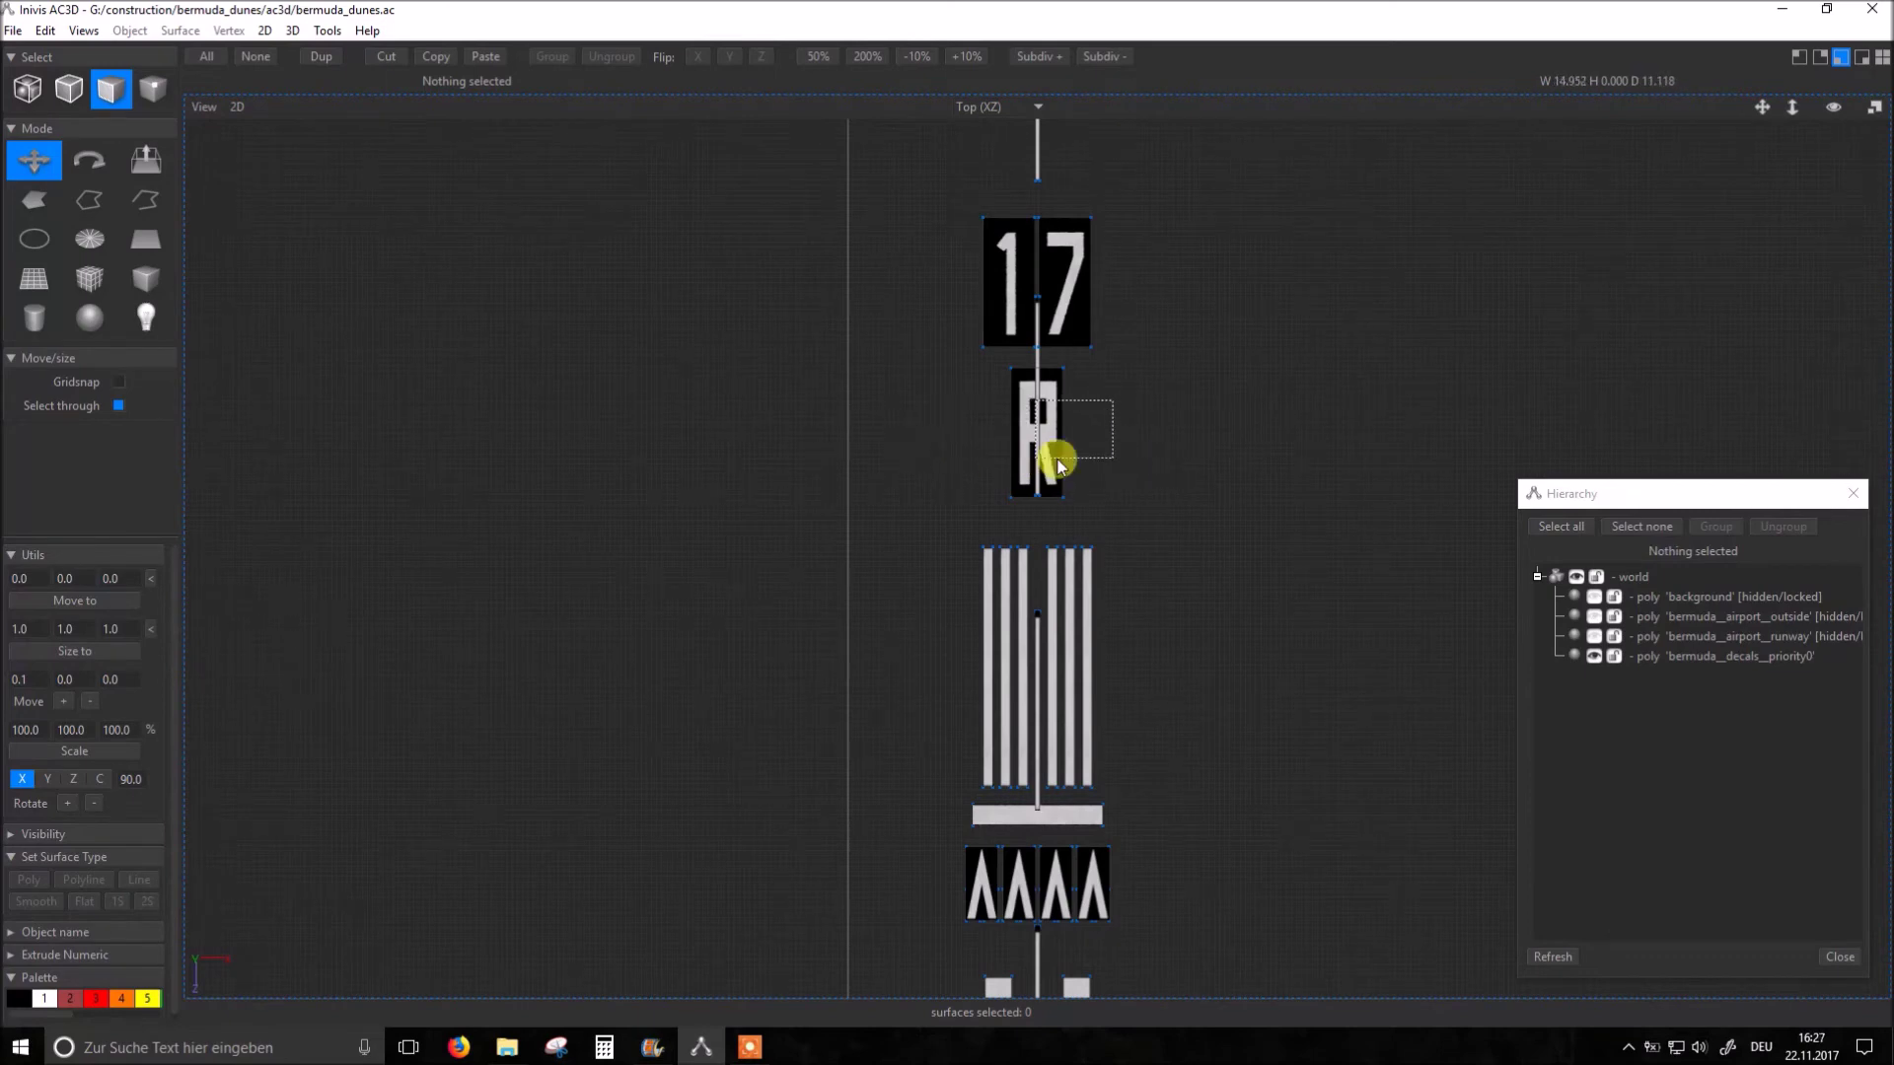
drag(907, 456, 1056, 459)
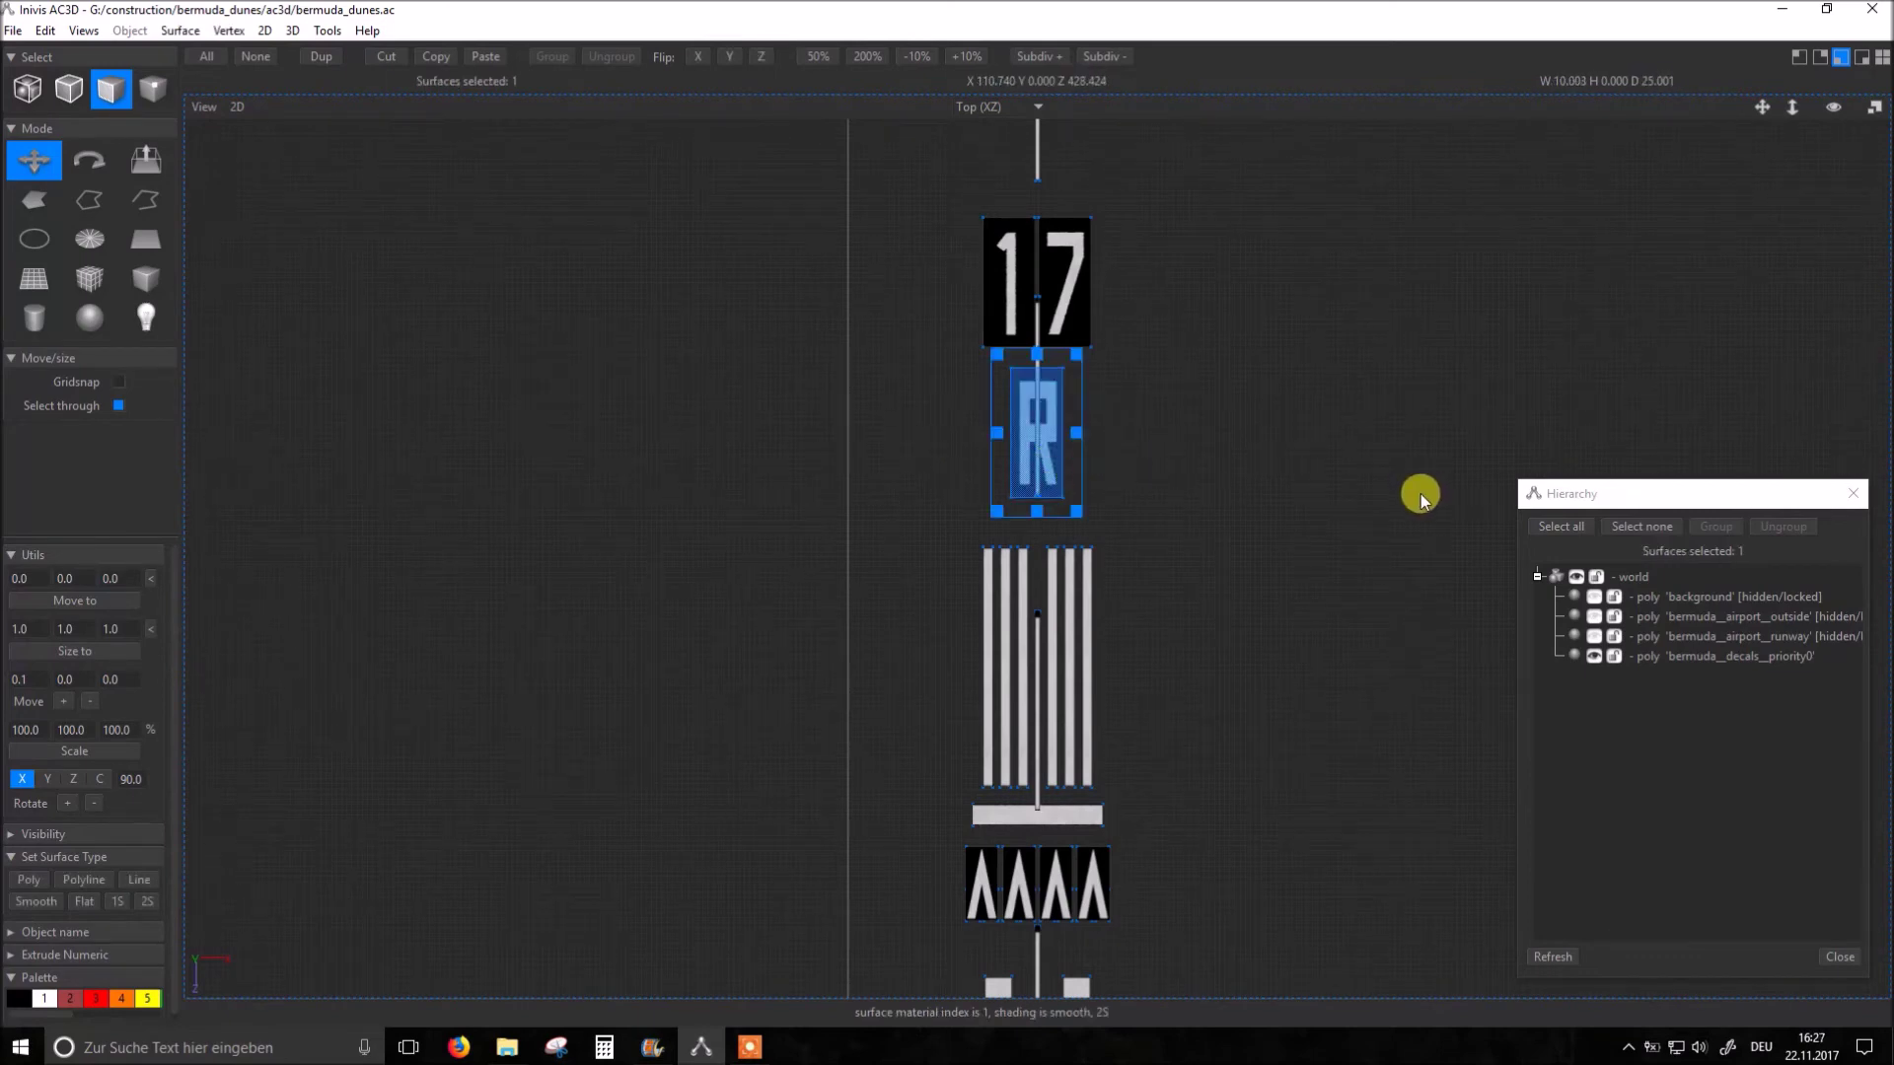
key(Delete)
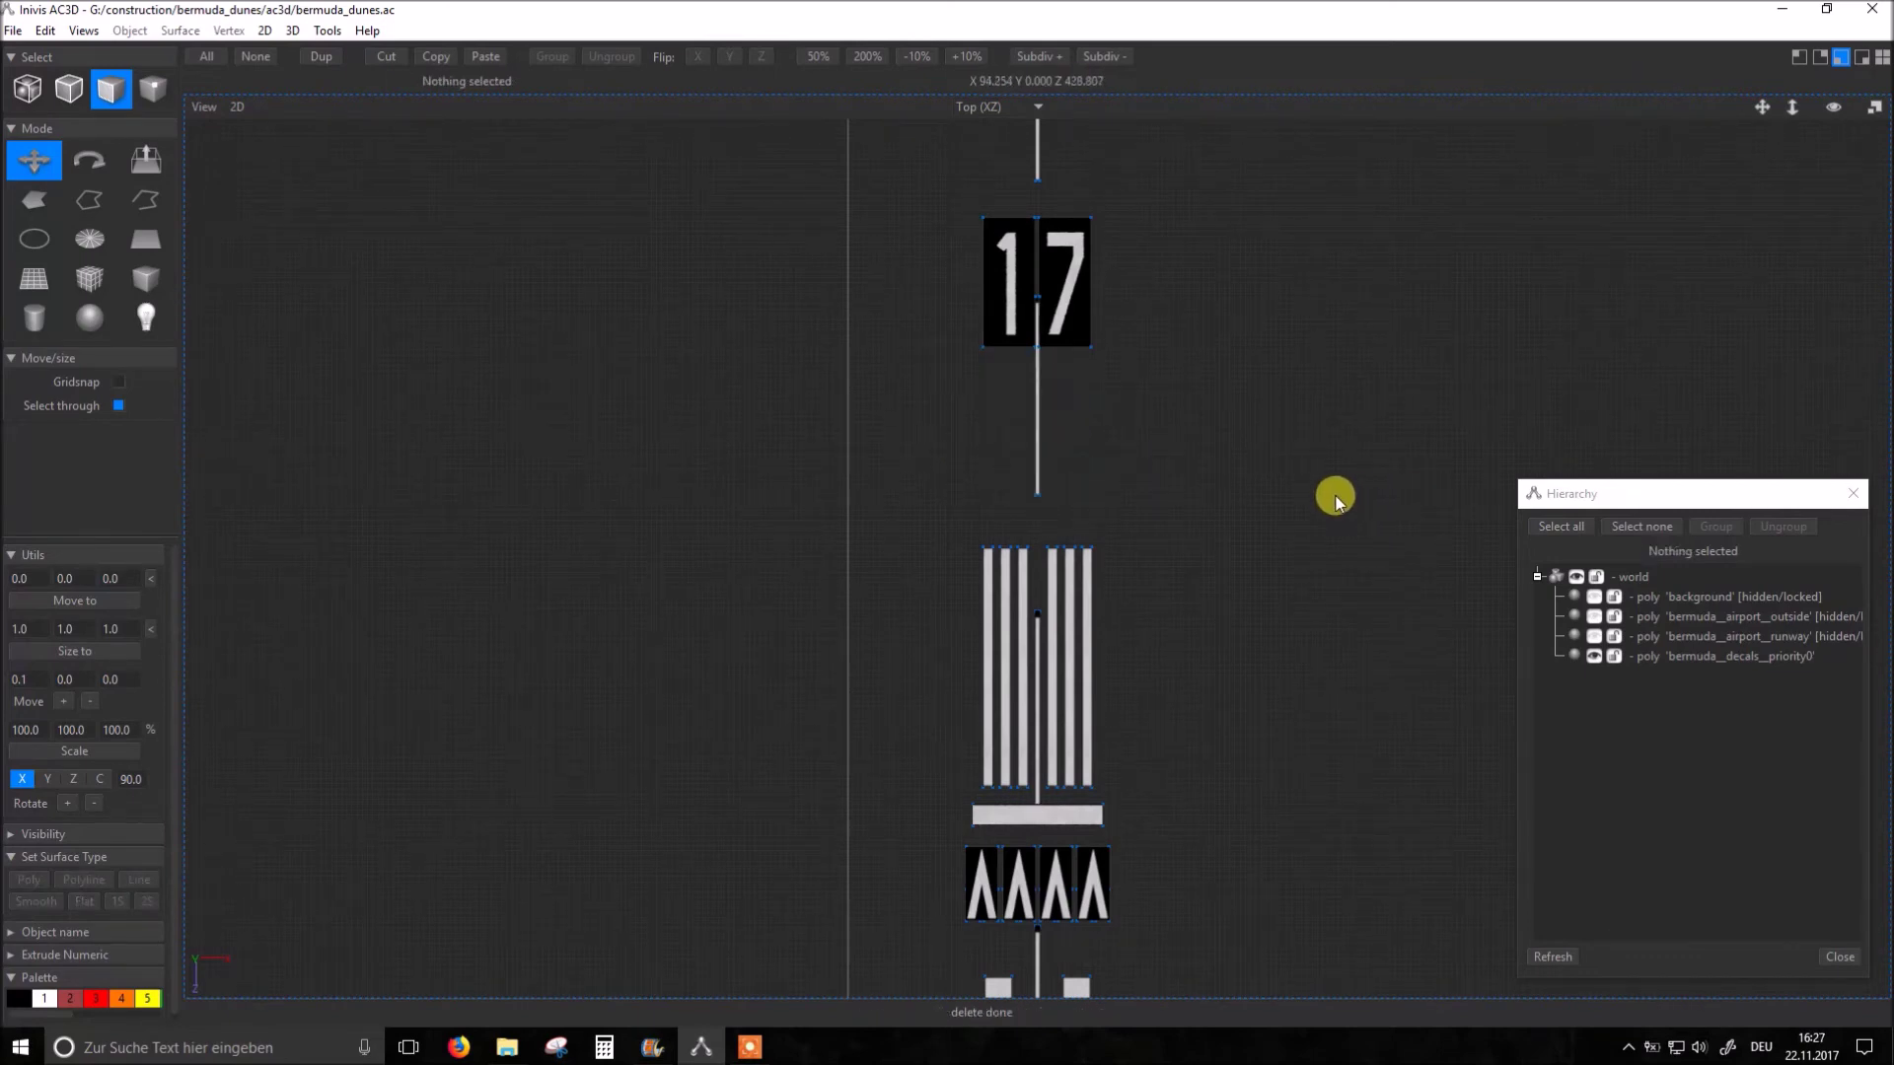
click(1594, 599)
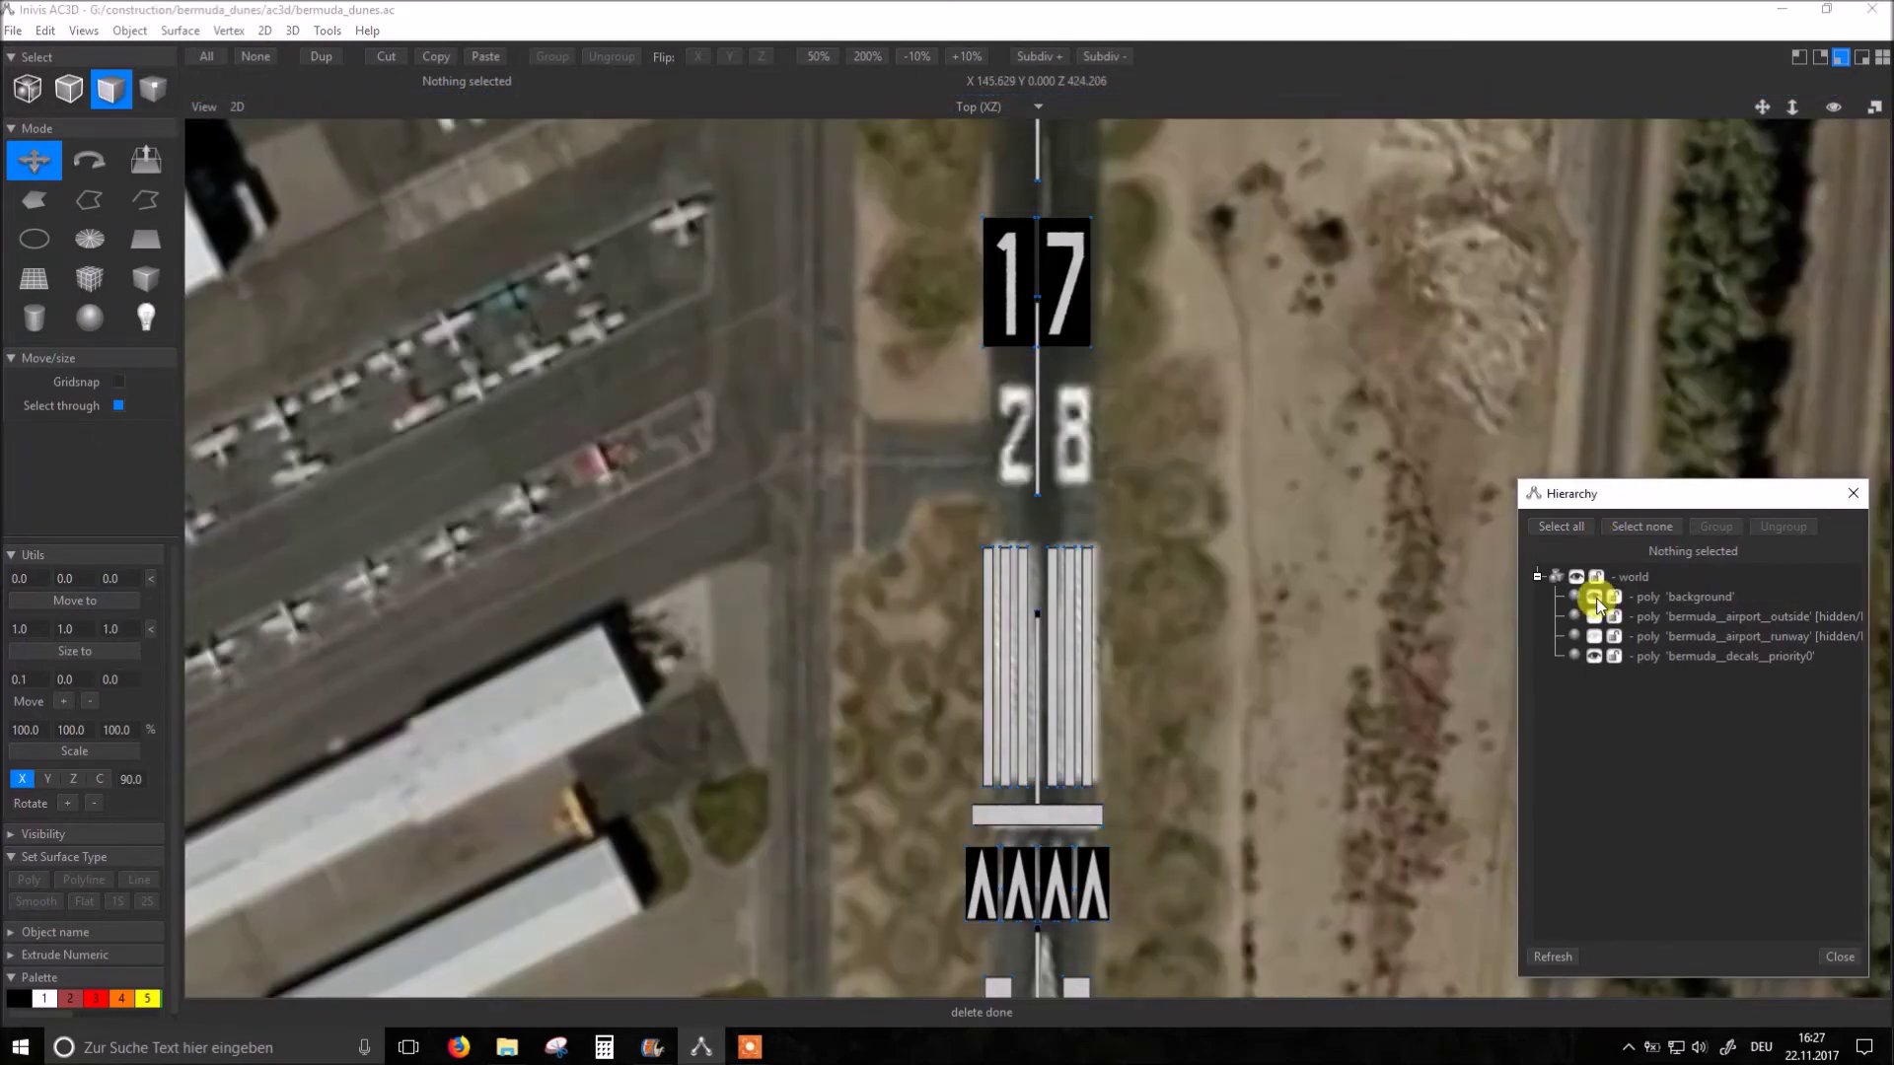
Step: Move the number 17 down the runway, make it shorter and narrower, then deselect everything
click(1037, 264)
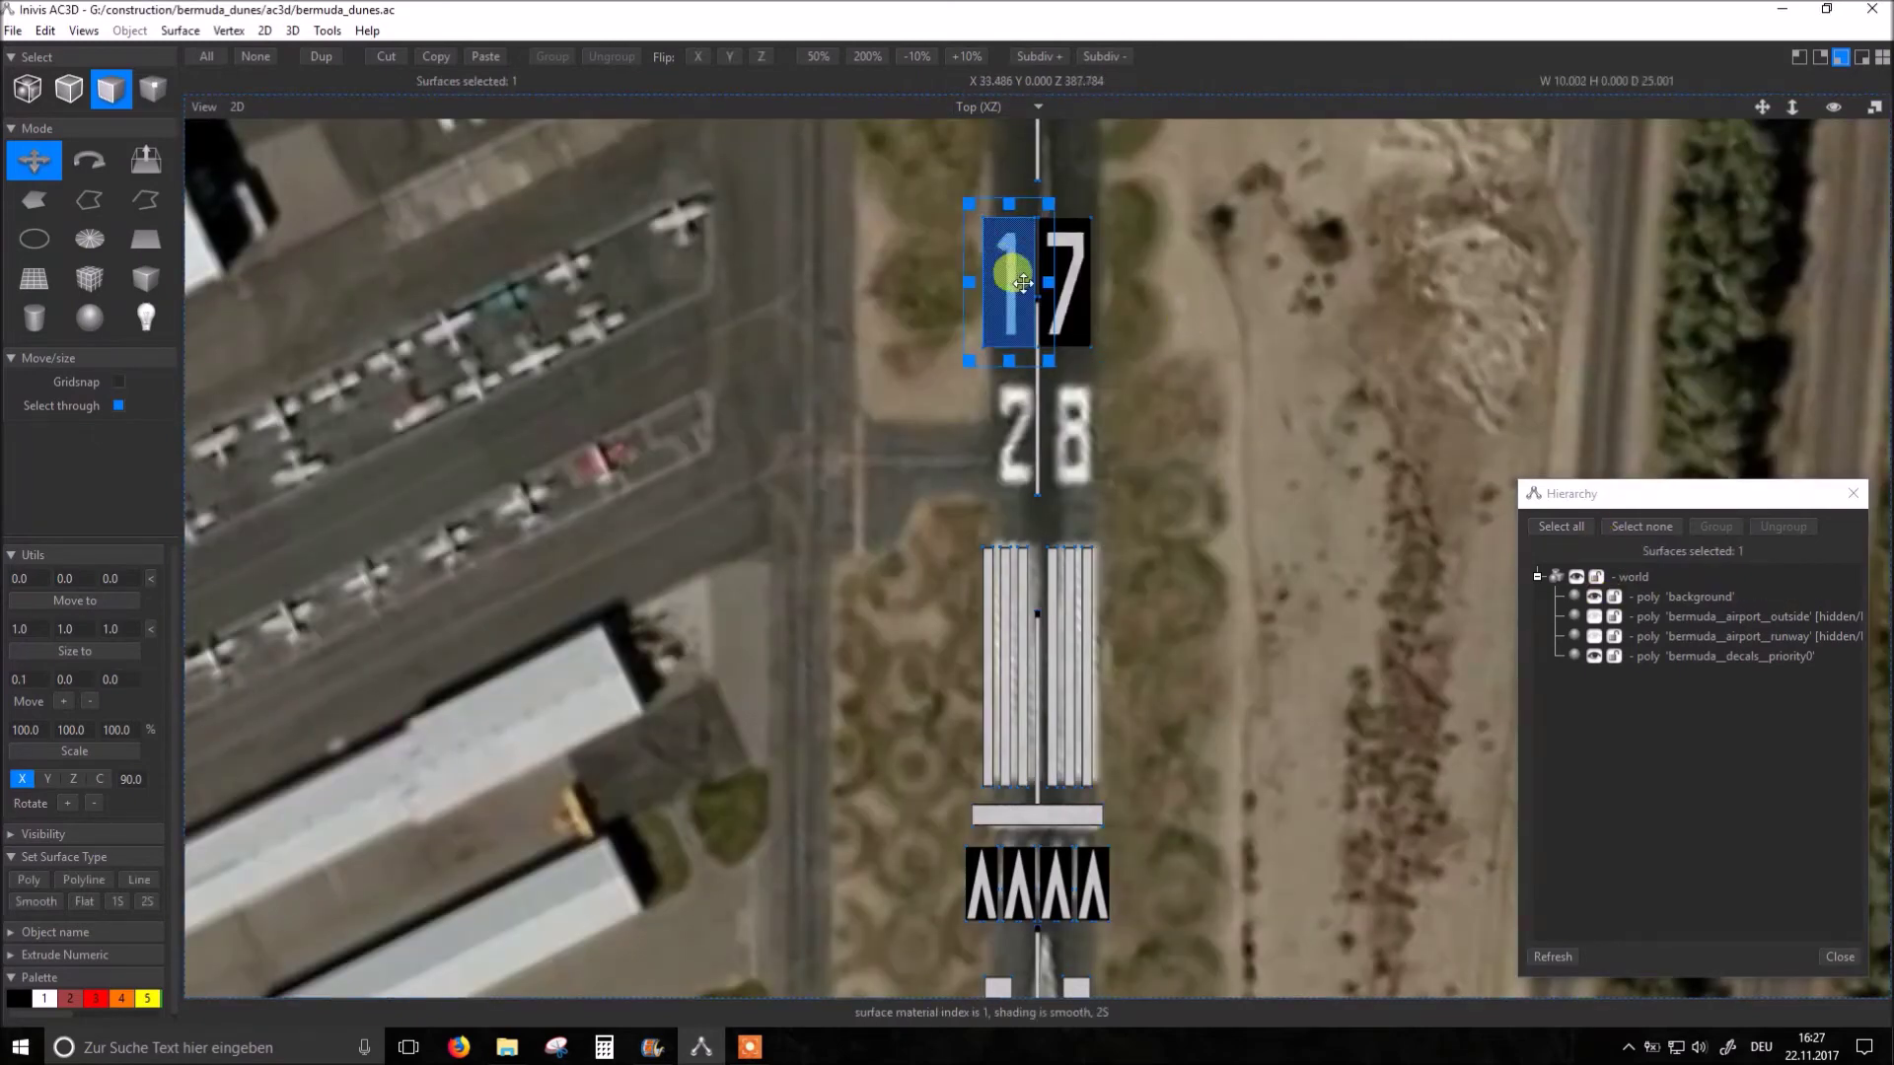
shift+click(1067, 278)
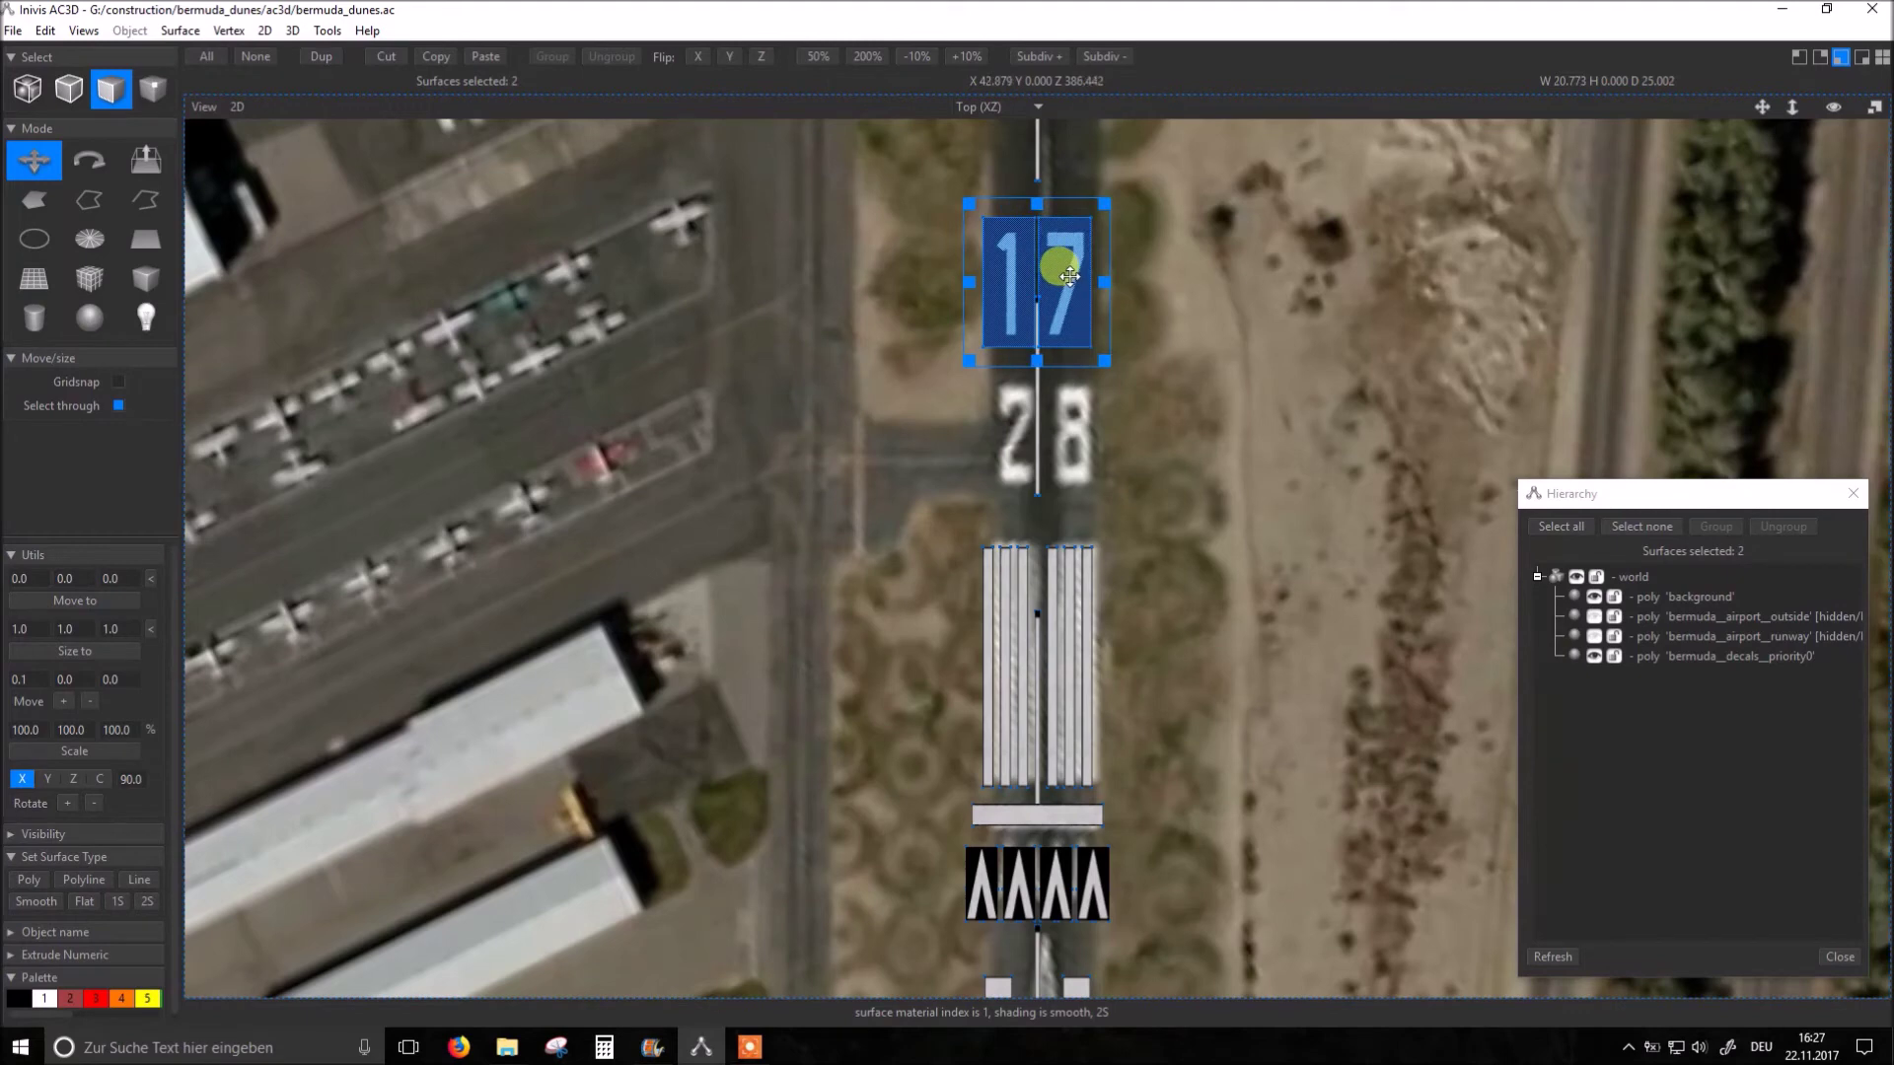
drag(1066, 276, 1064, 424)
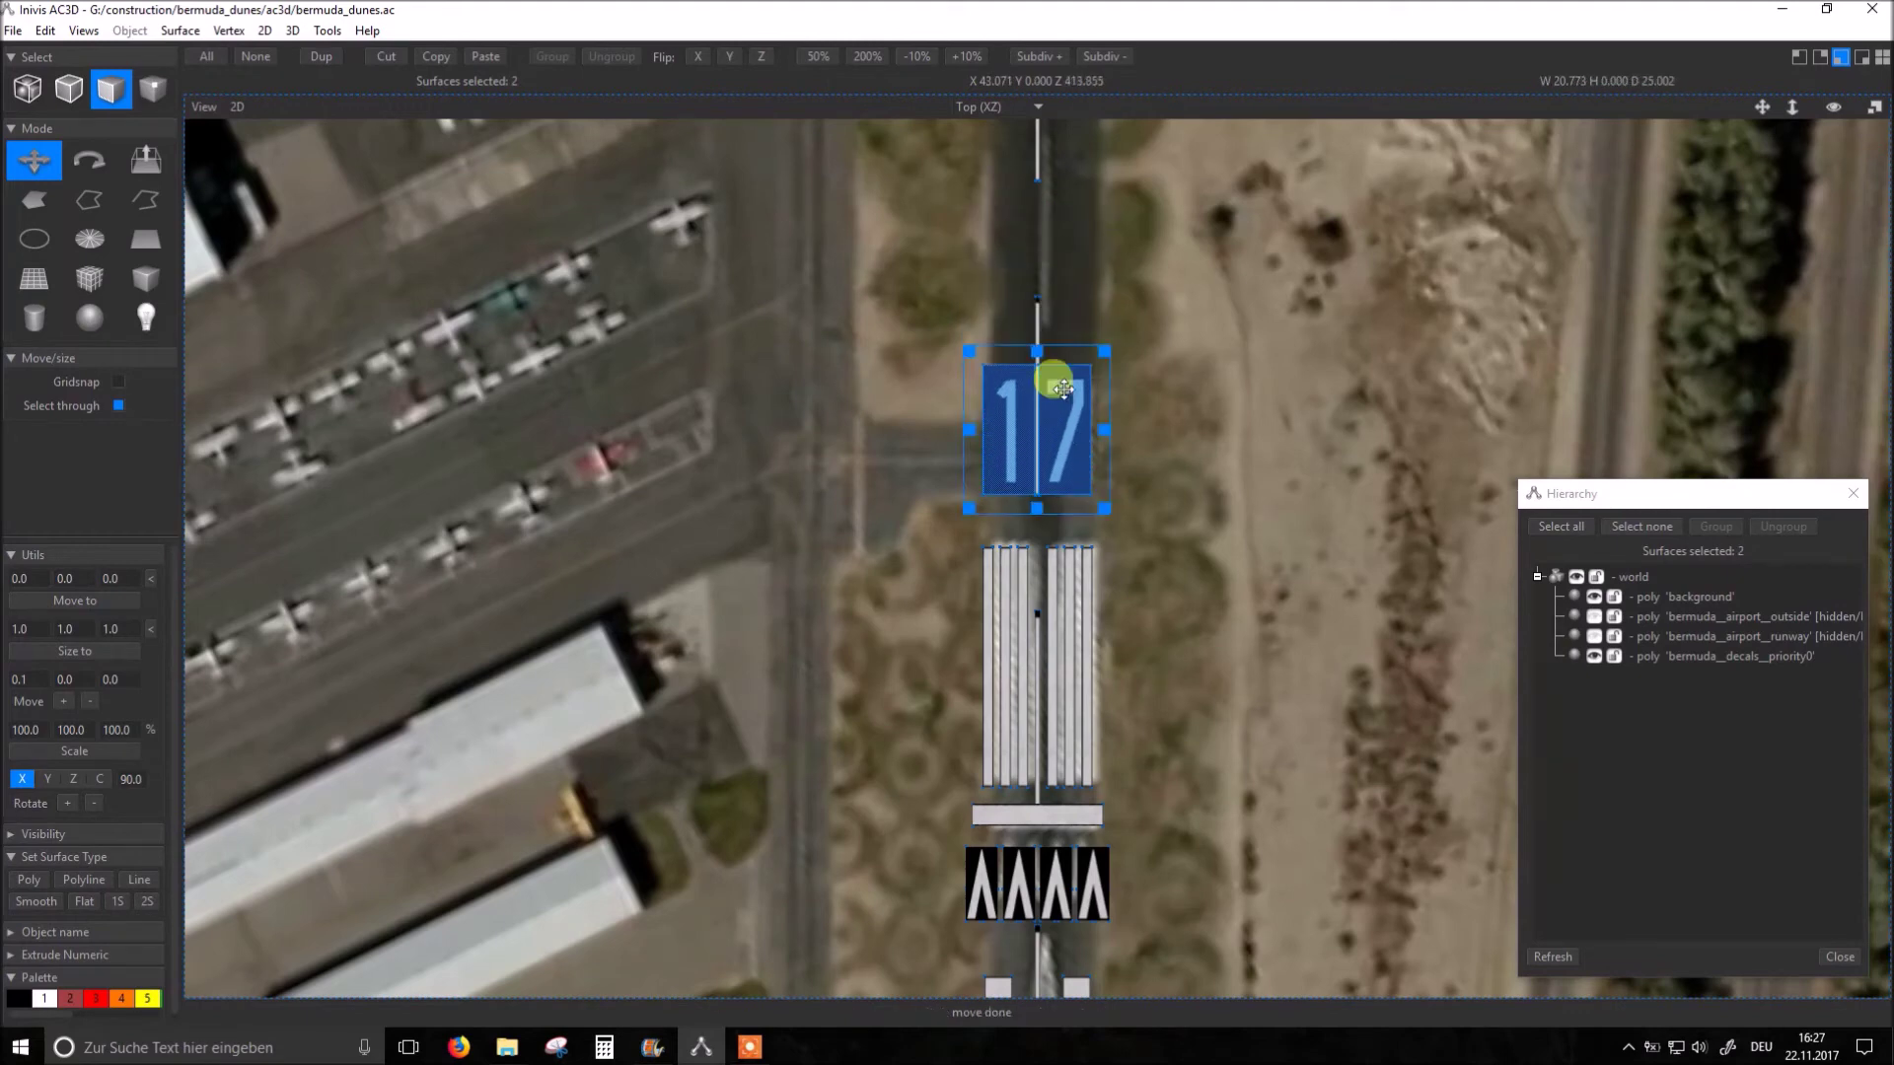
drag(1040, 352, 1039, 365)
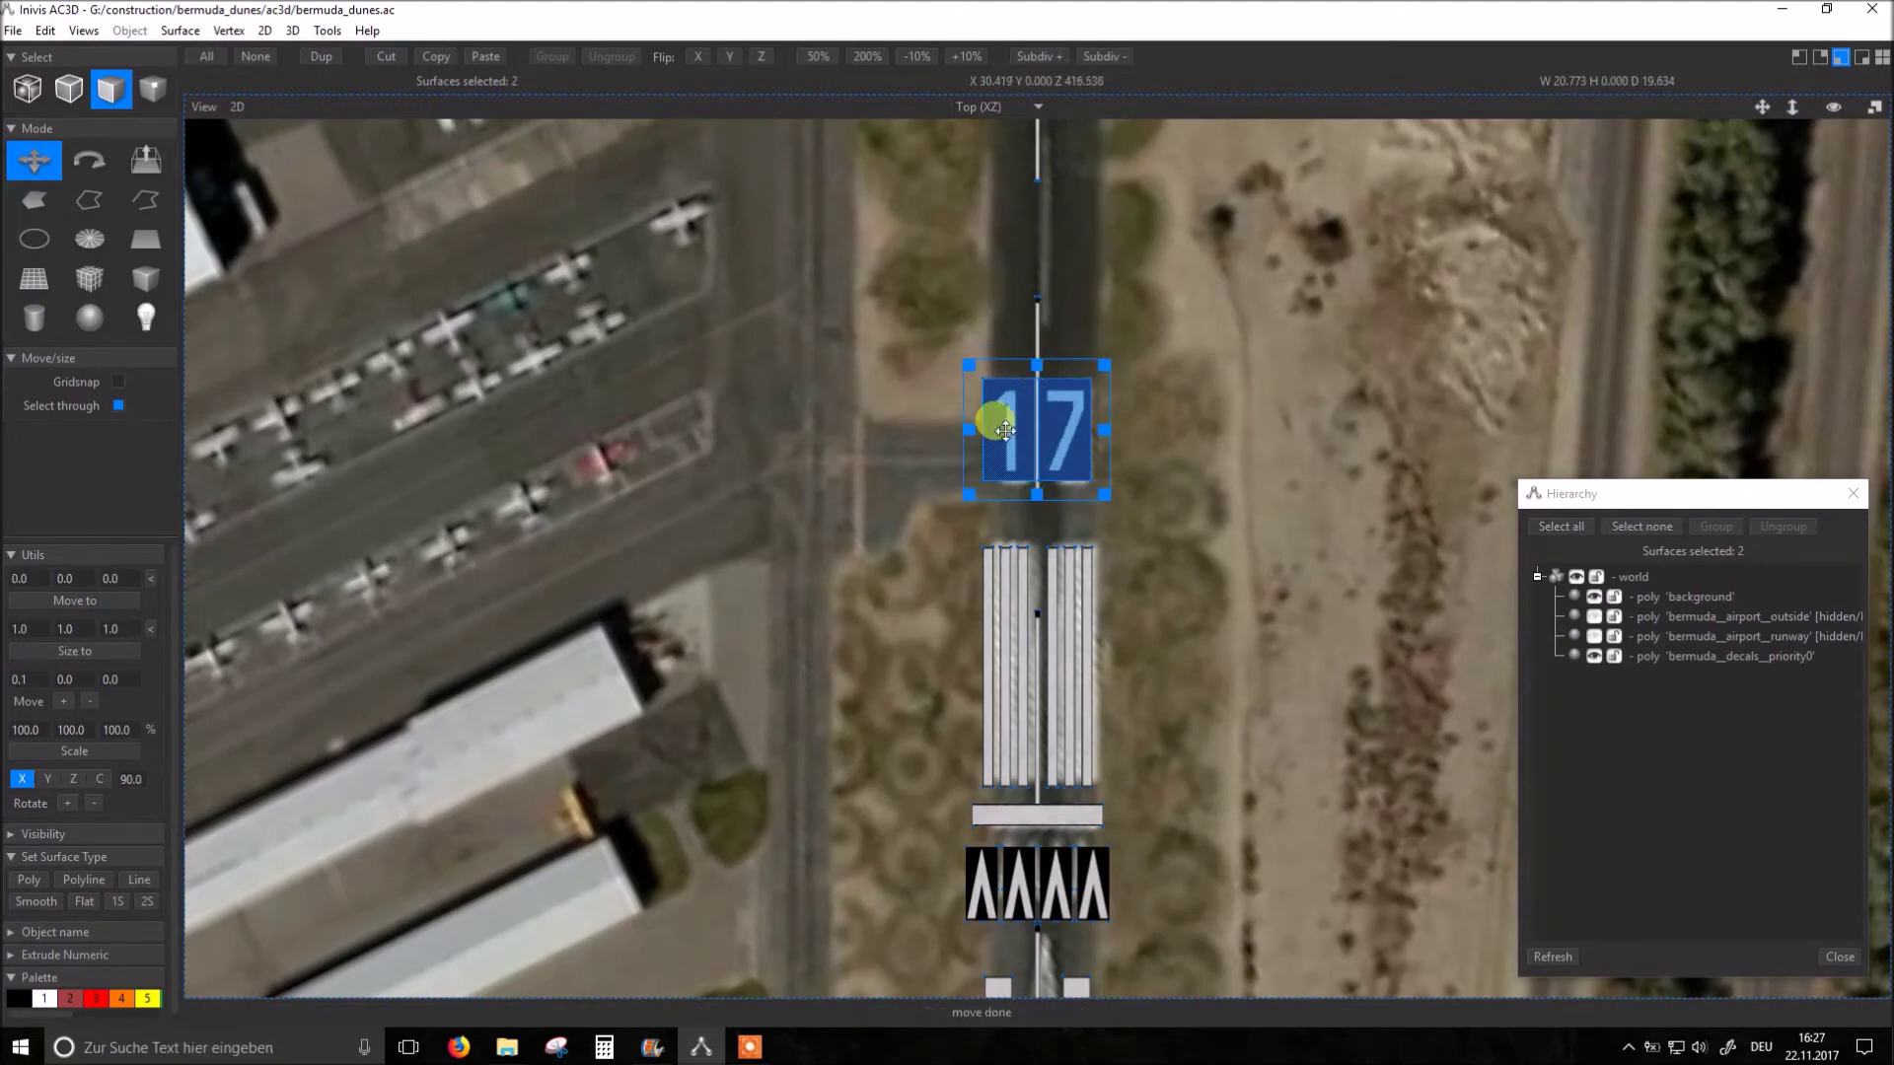
drag(964, 430, 1075, 431)
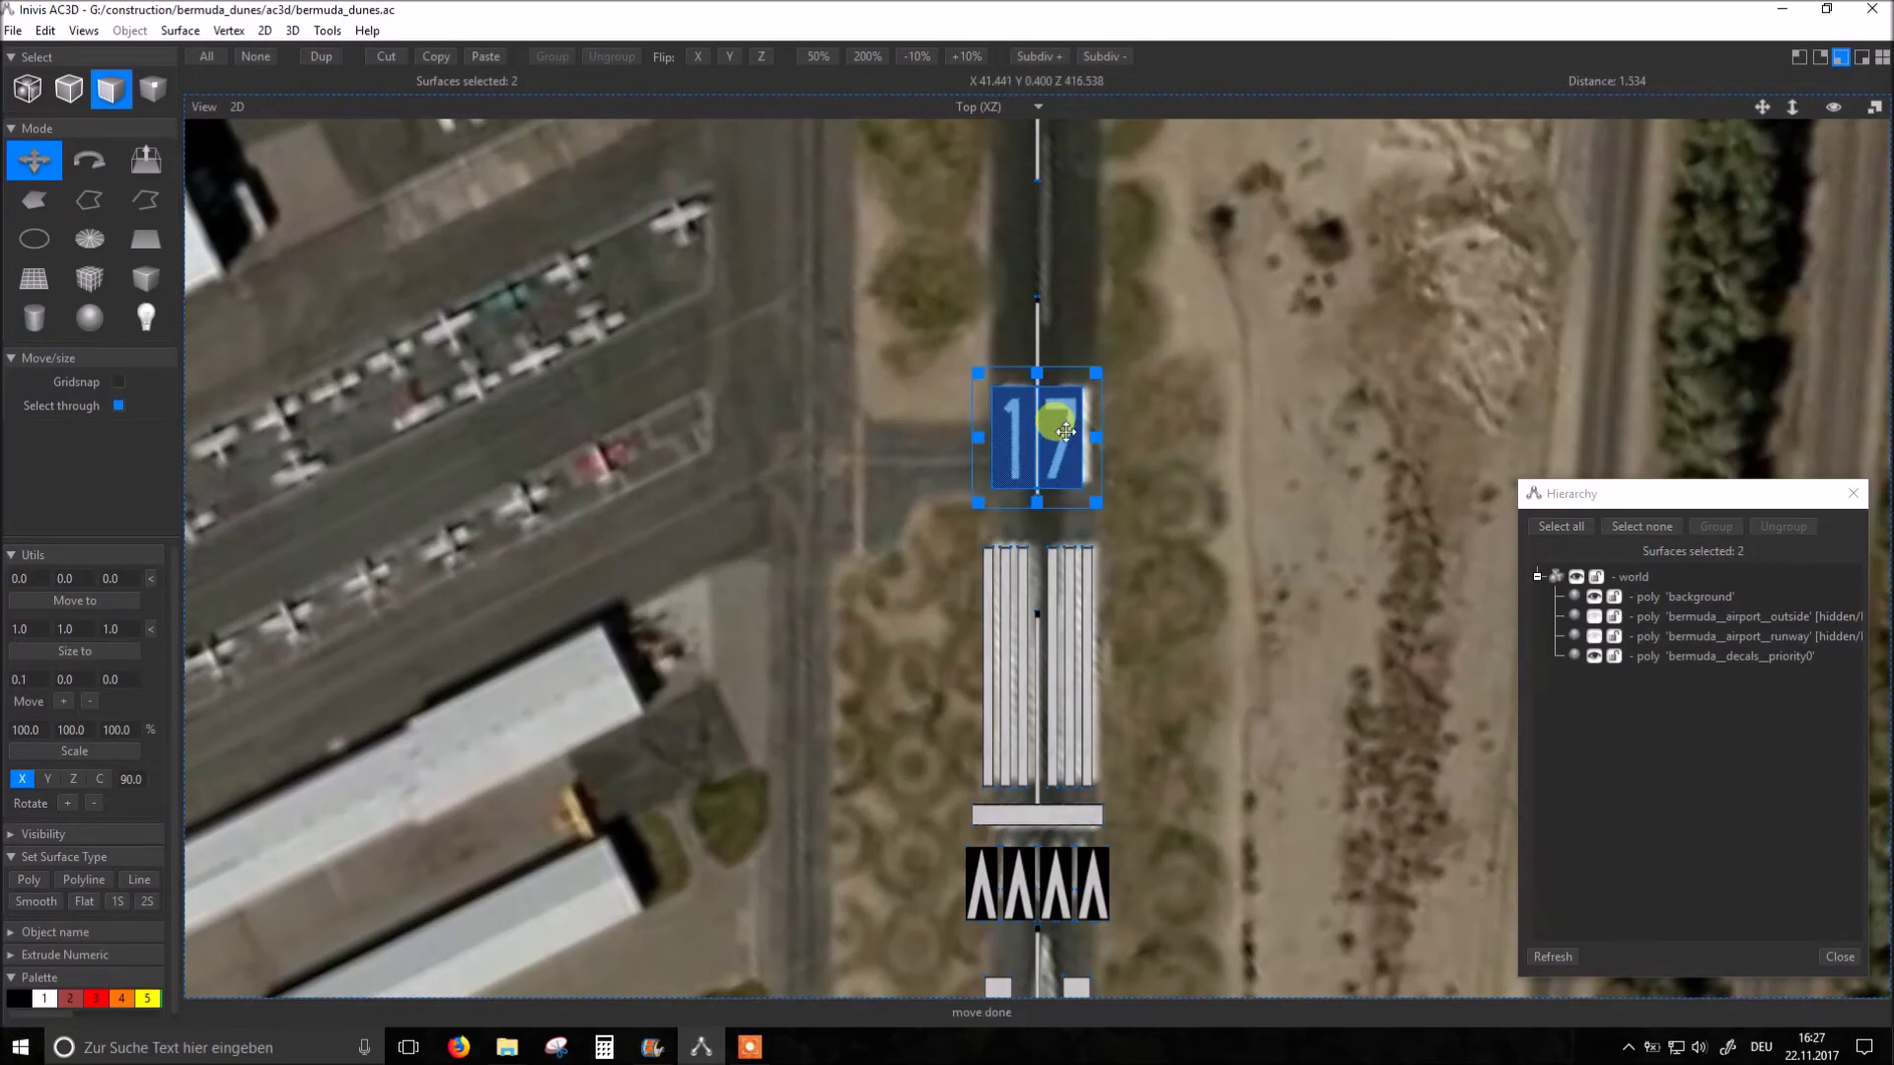
click(1198, 425)
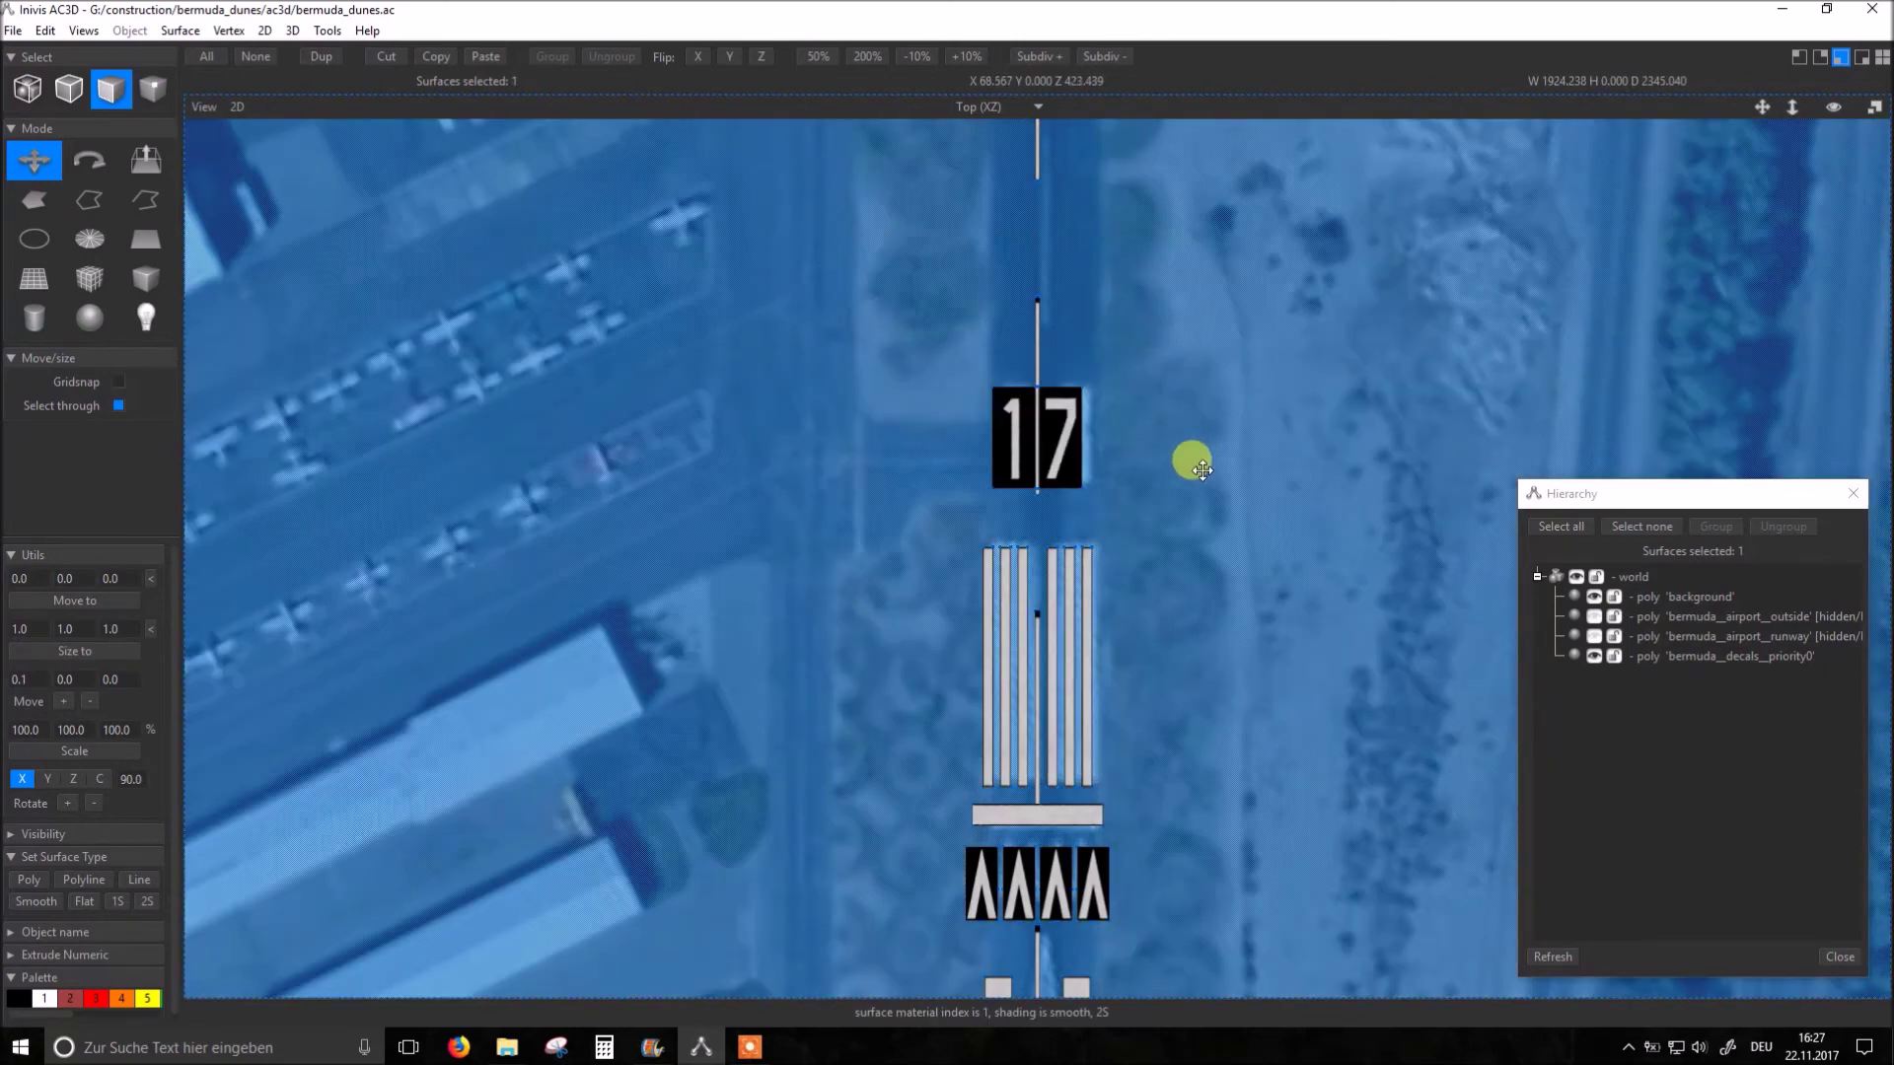
click(1641, 528)
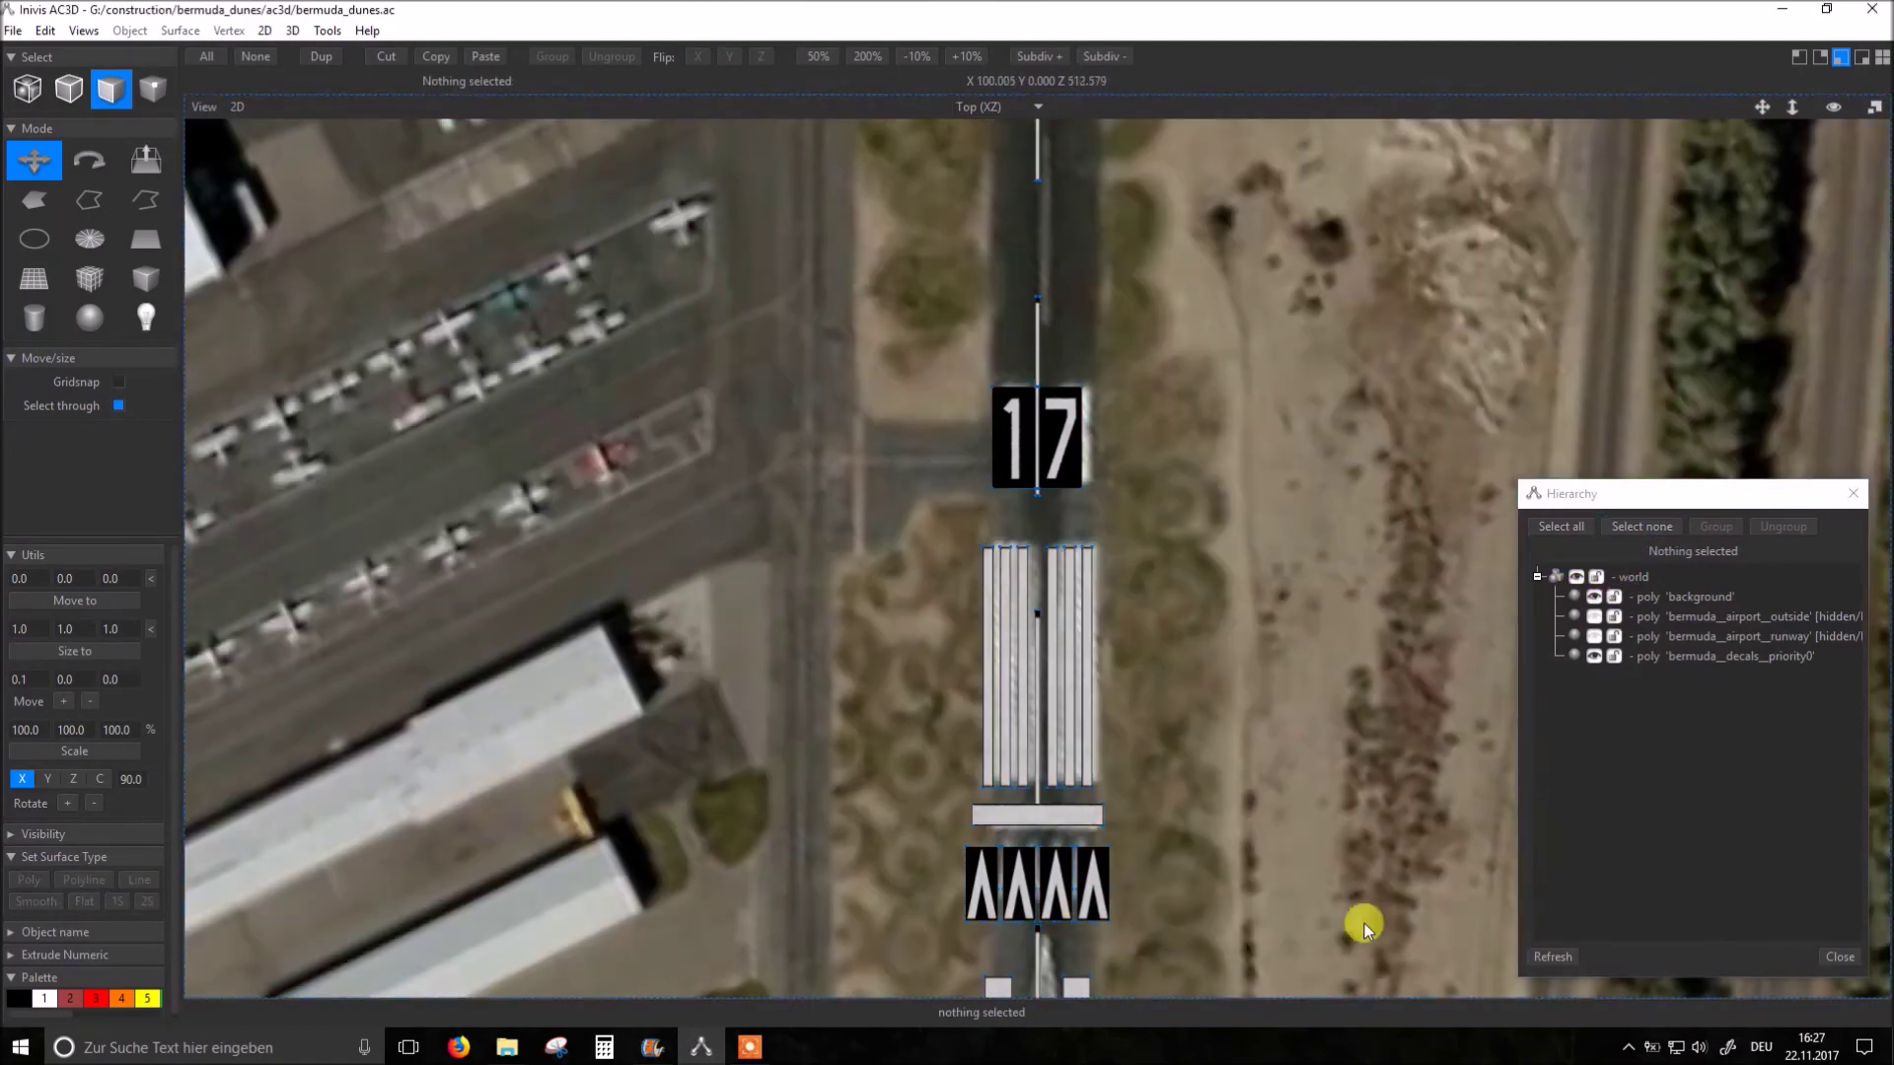
Step: Select both long runway bars with the satellite background showing
right_drag(1264, 980, 1258, 346)
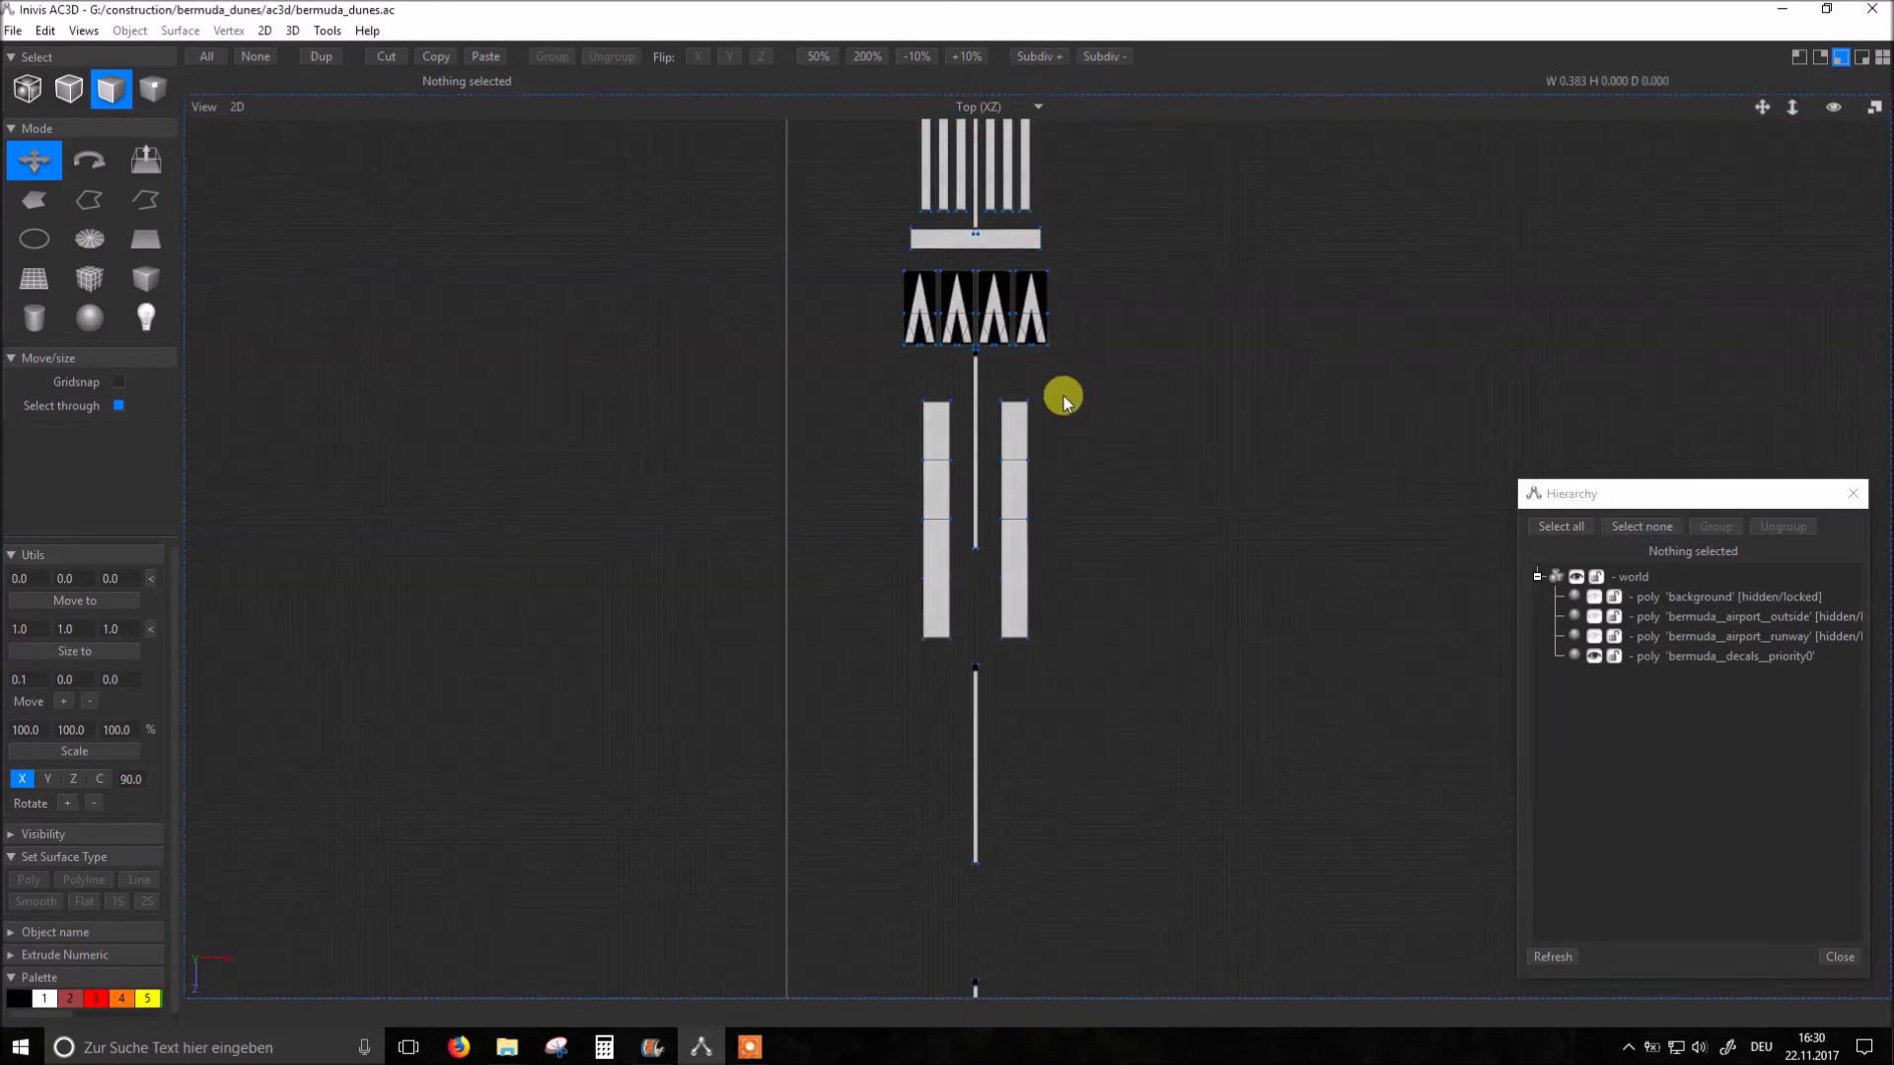
drag(1060, 390, 992, 660)
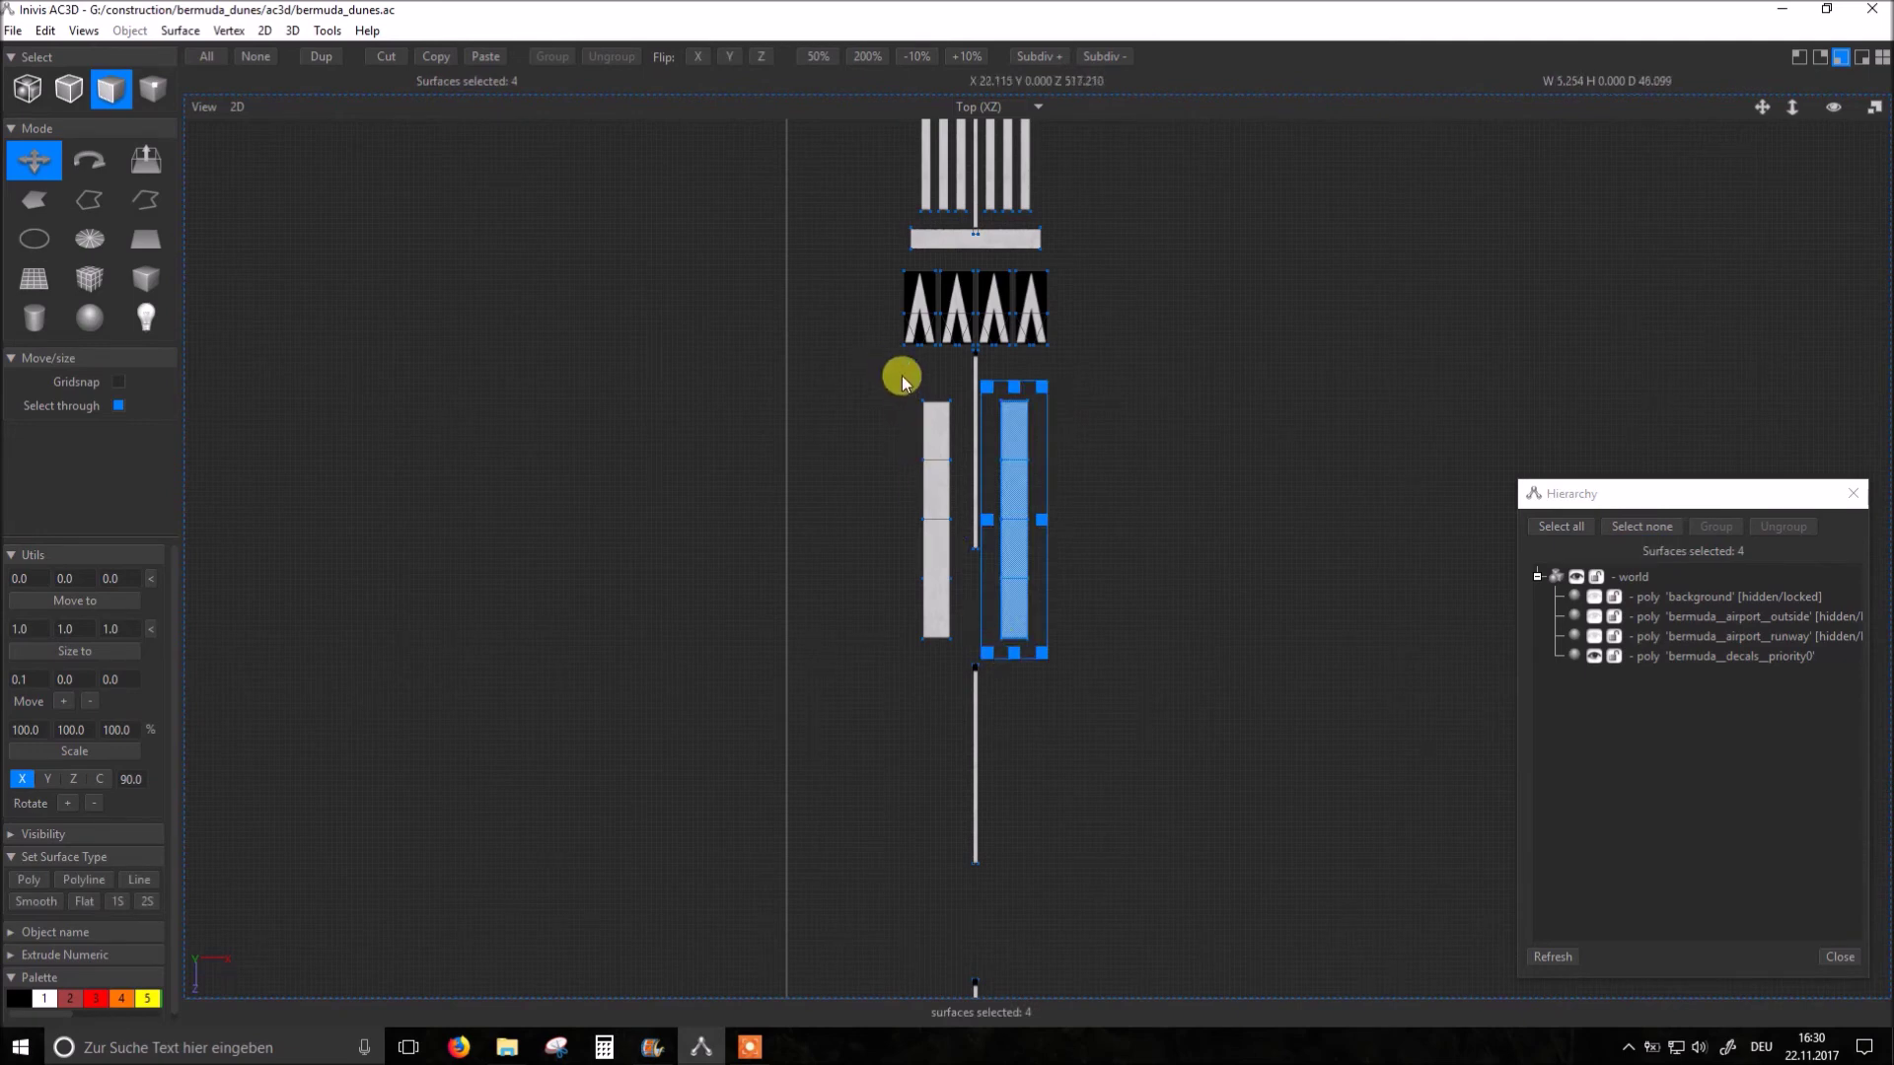
drag(902, 376, 935, 676)
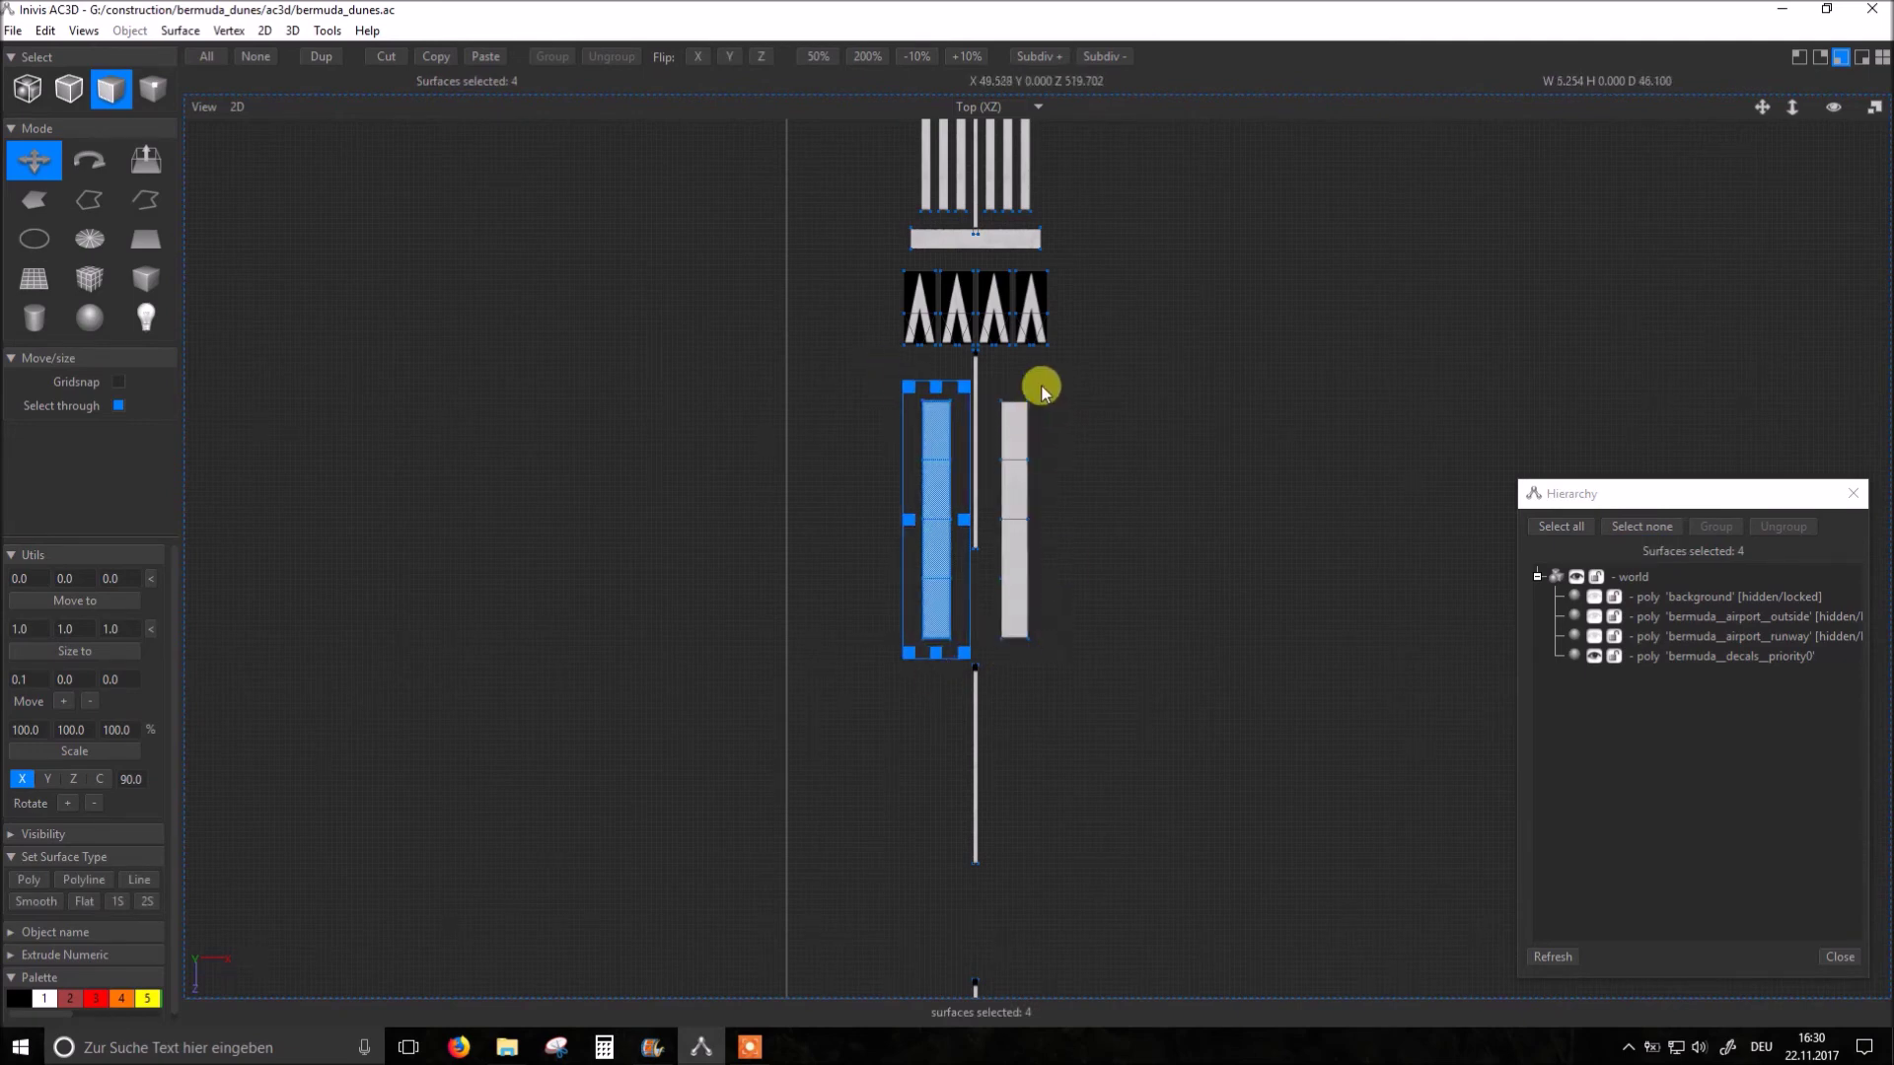
drag(1040, 373, 1021, 686)
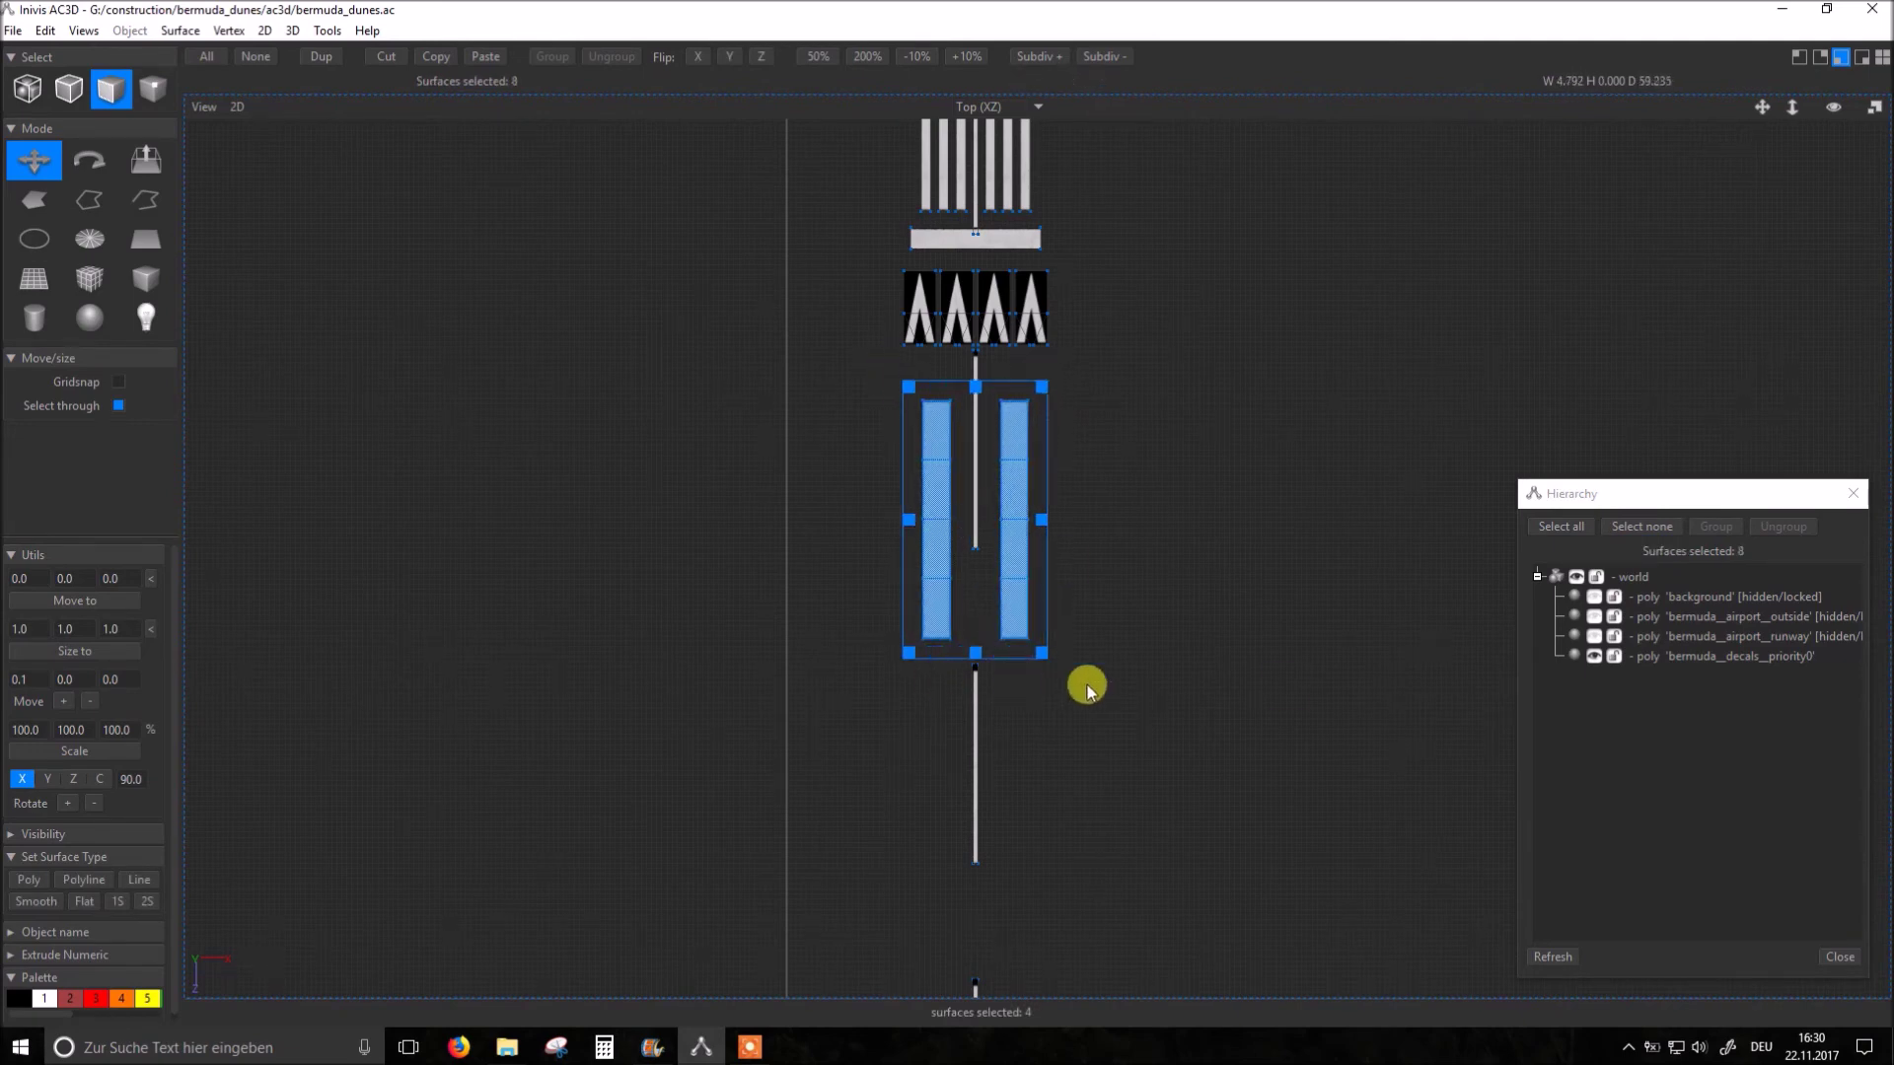
click(1596, 597)
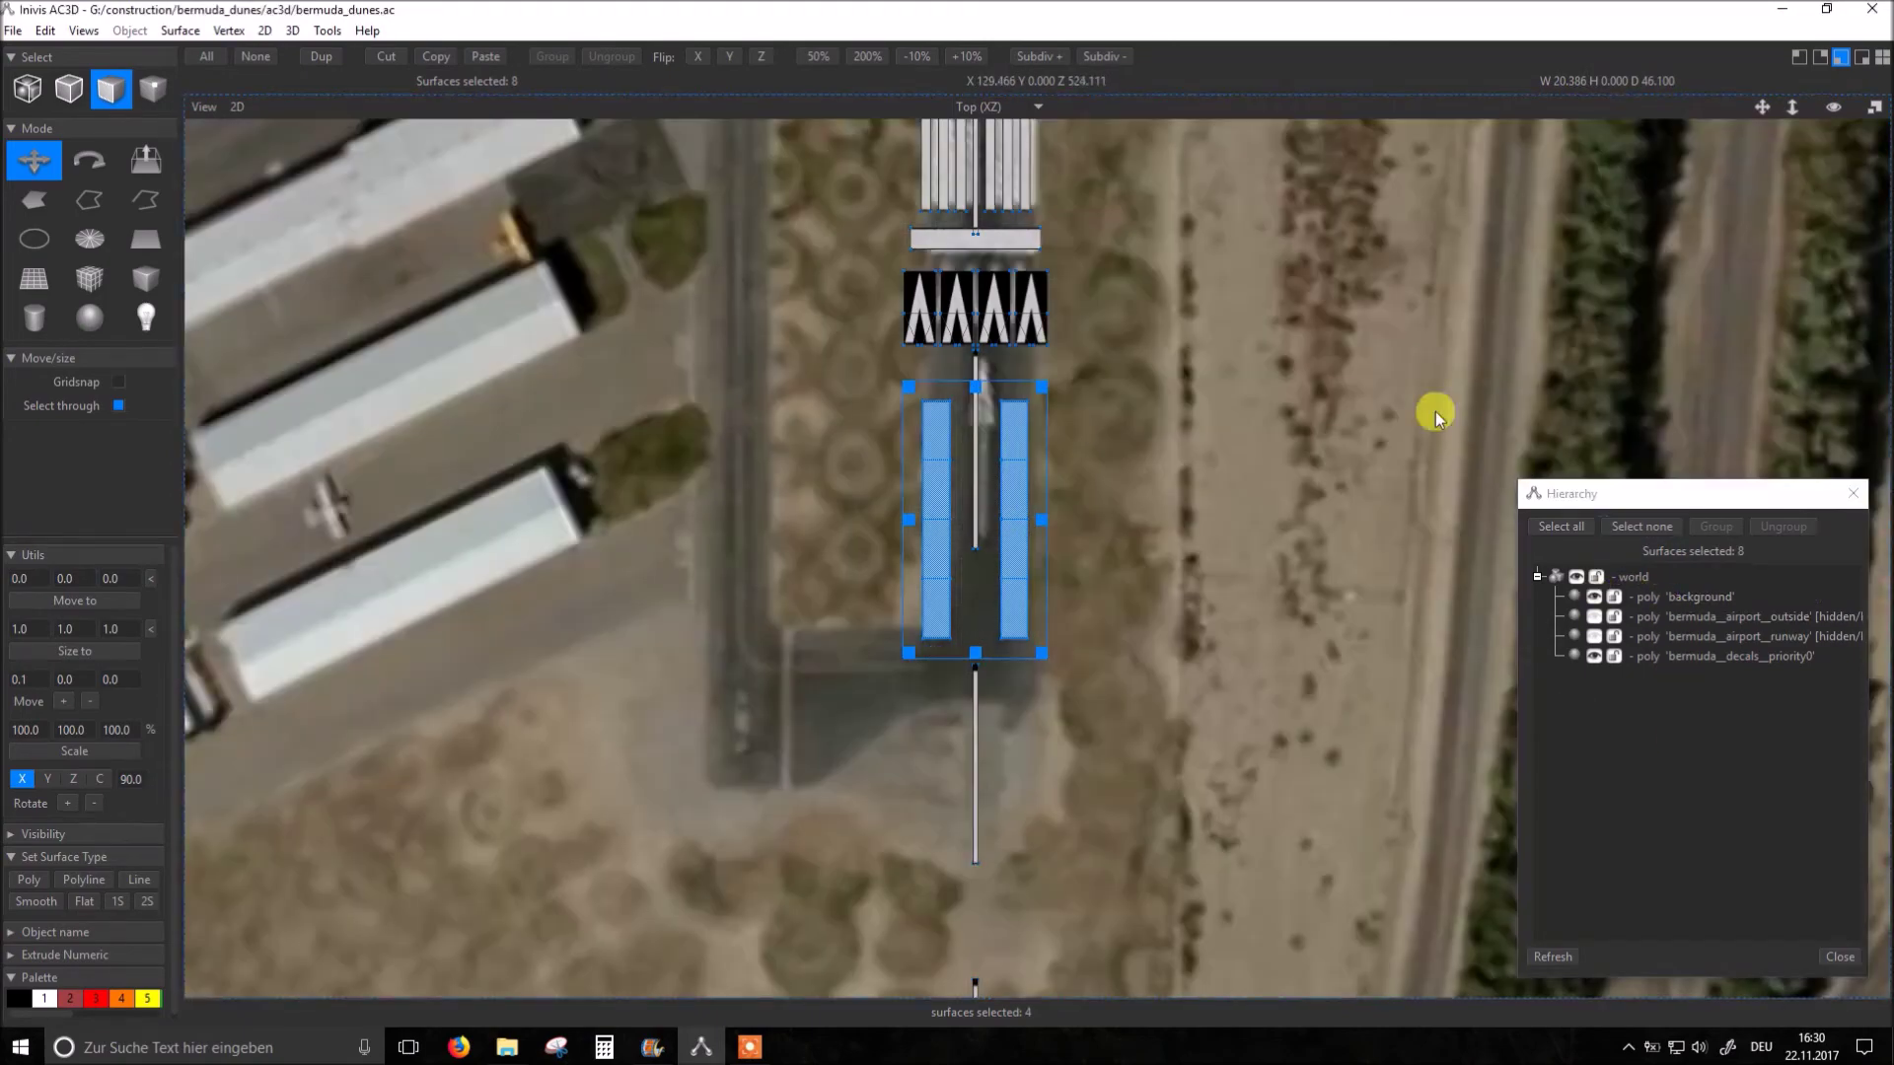
scroll(1208, 522, down, 3)
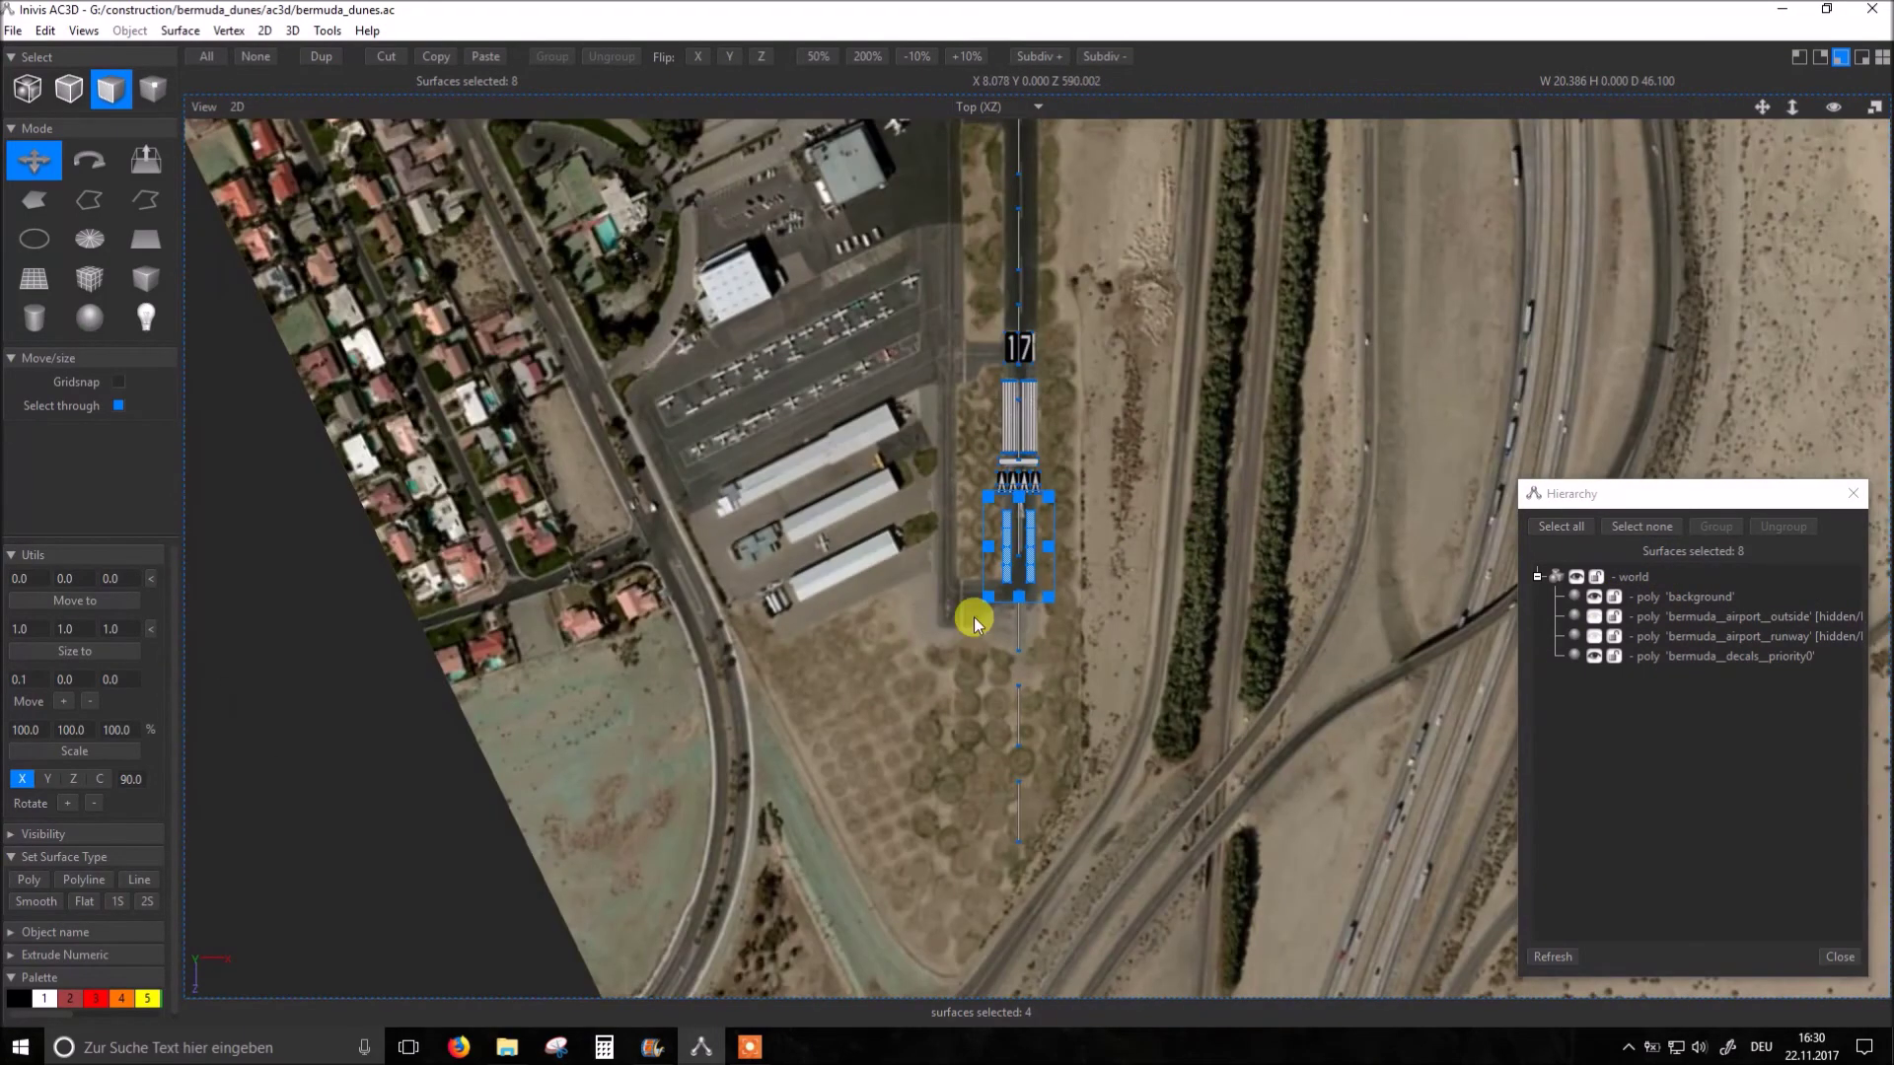
scroll(1179, 511, down, 1)
scroll(1149, 488, down, 1)
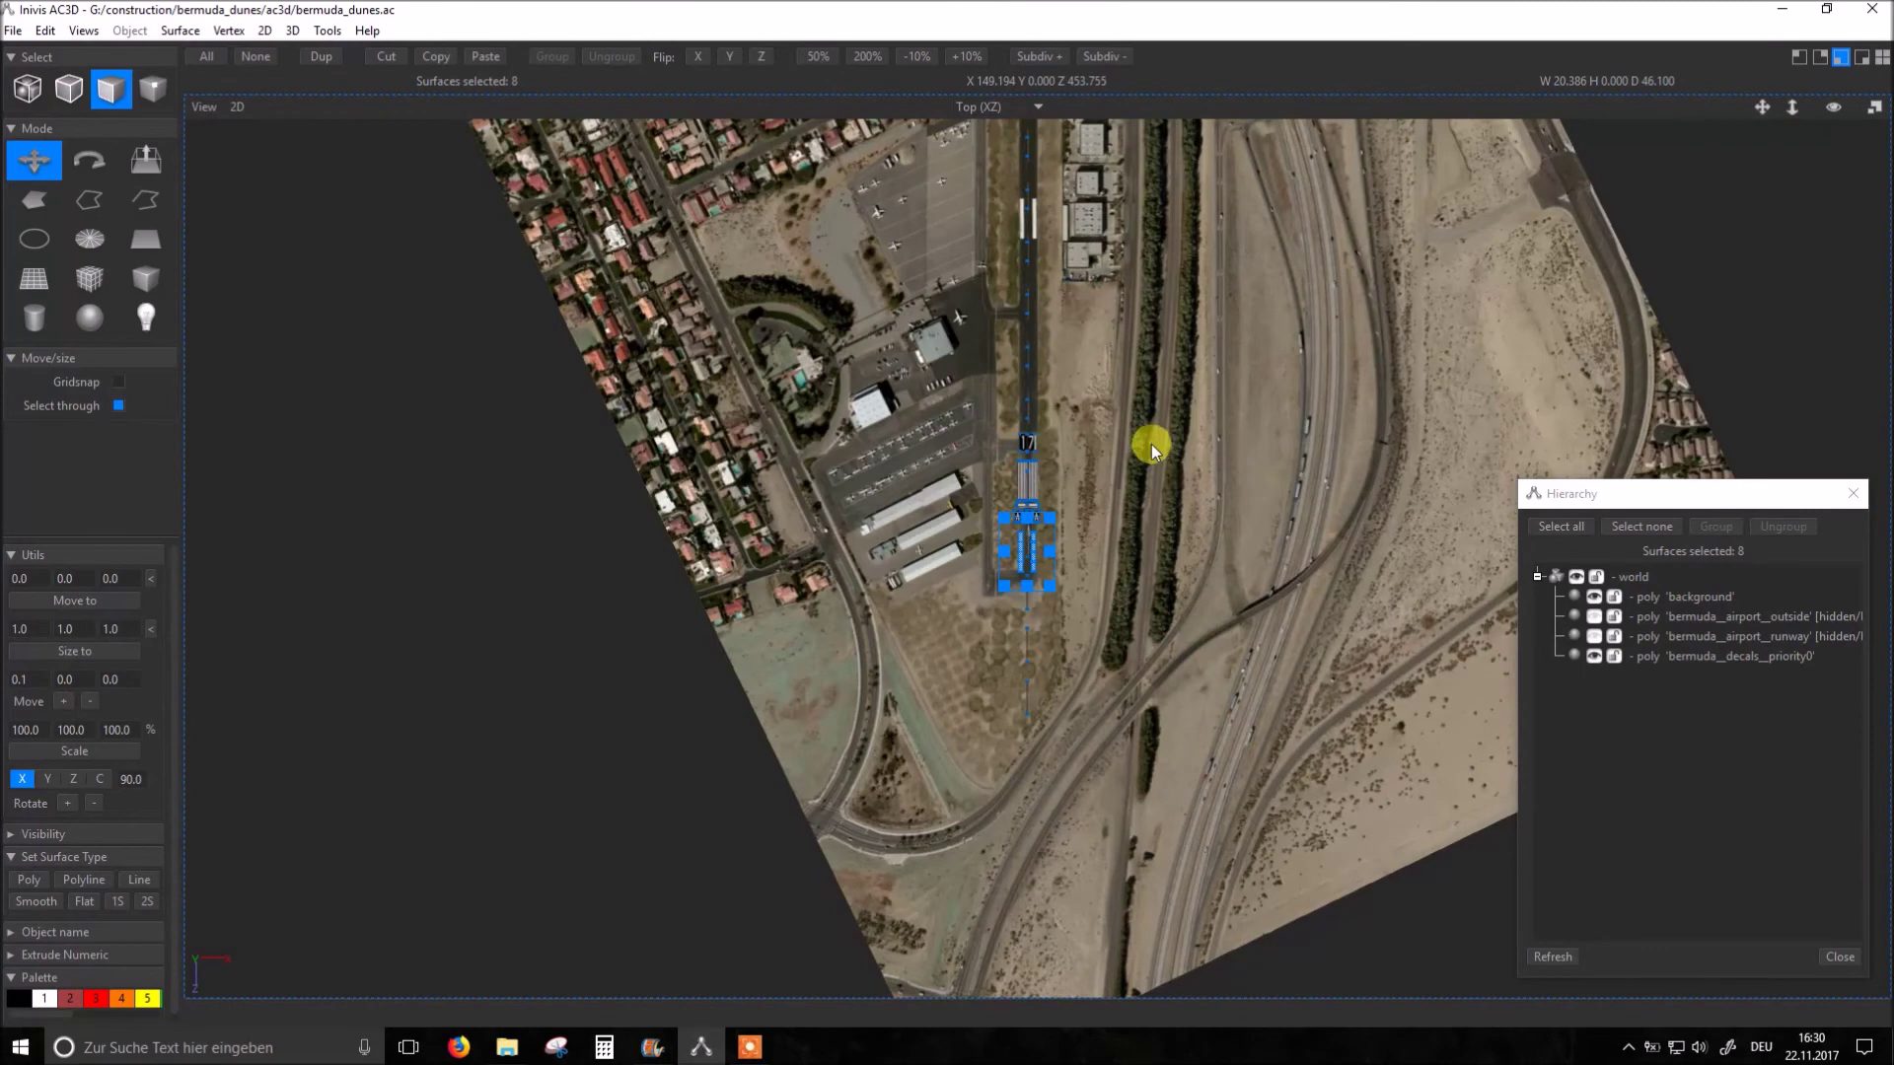
Step: Slide the two long bars up the runway, narrow them slightly, and hide the background
drag(1028, 547, 1027, 214)
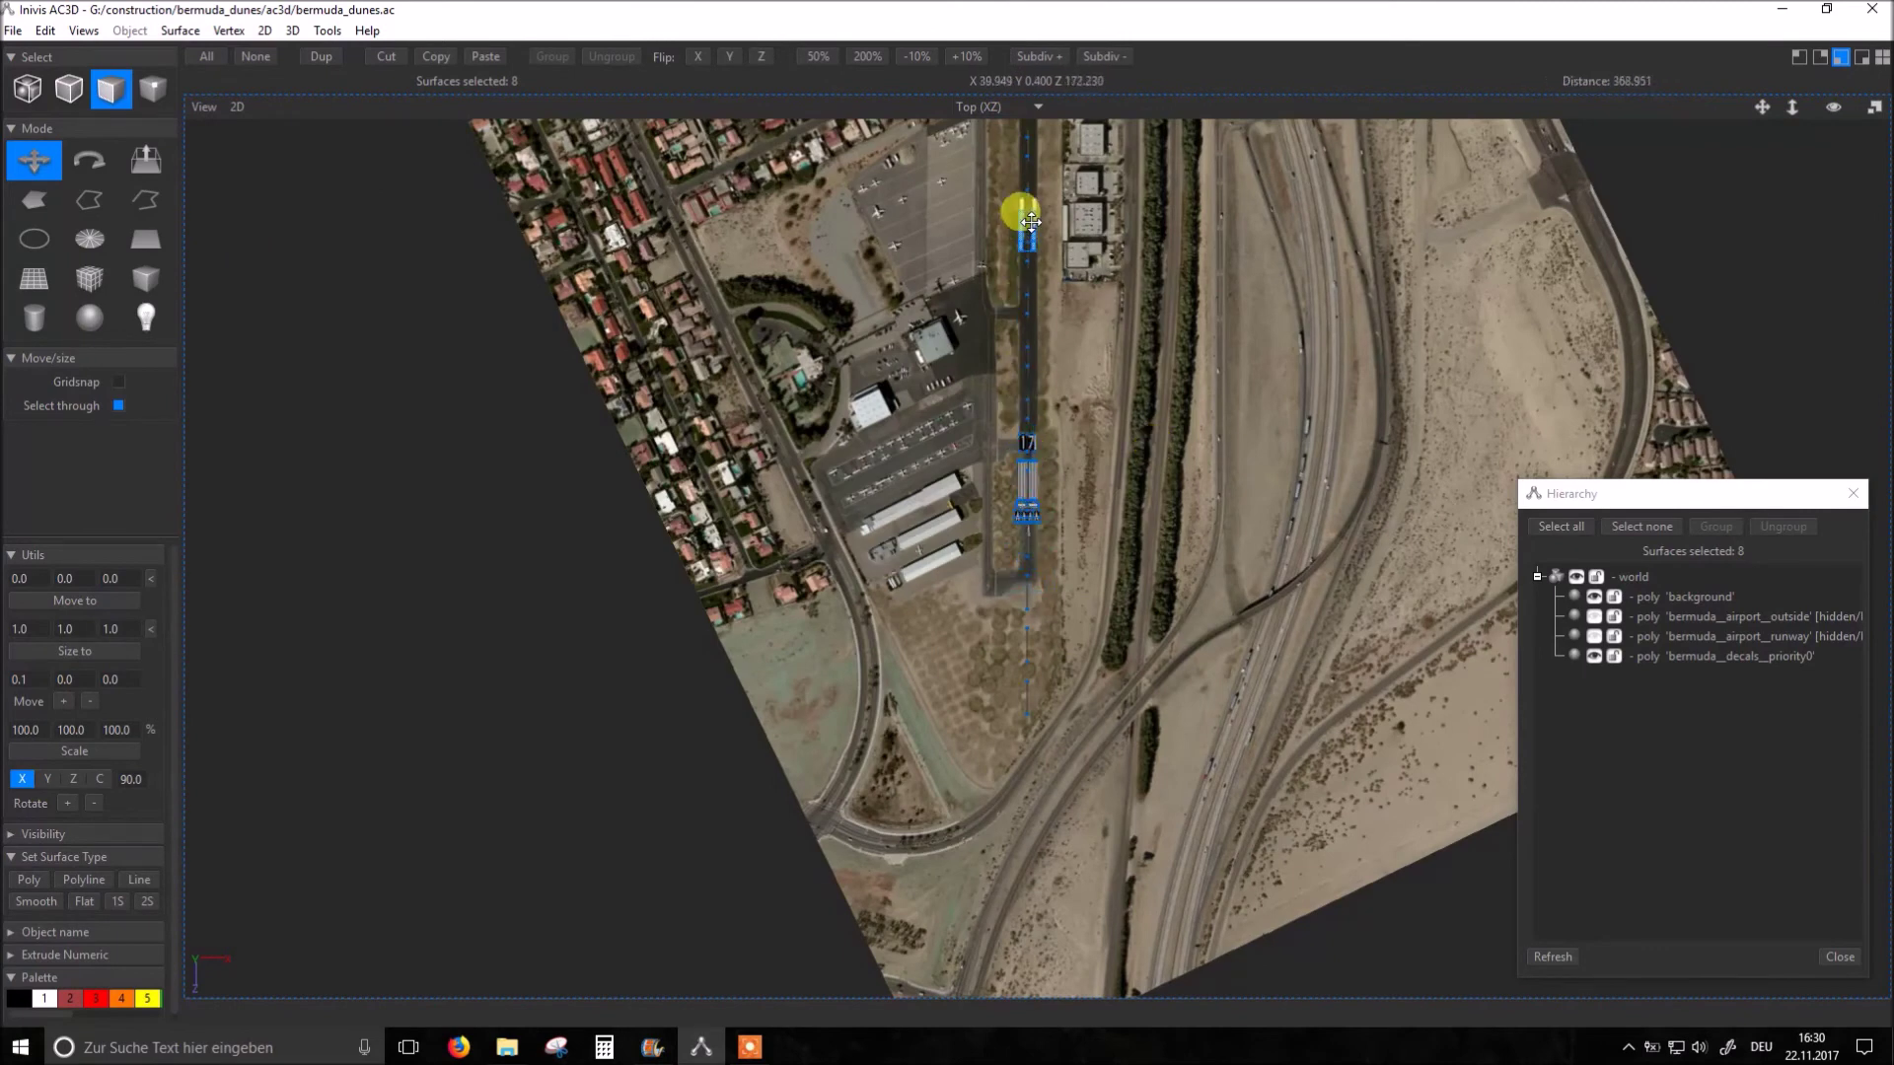
key(z)
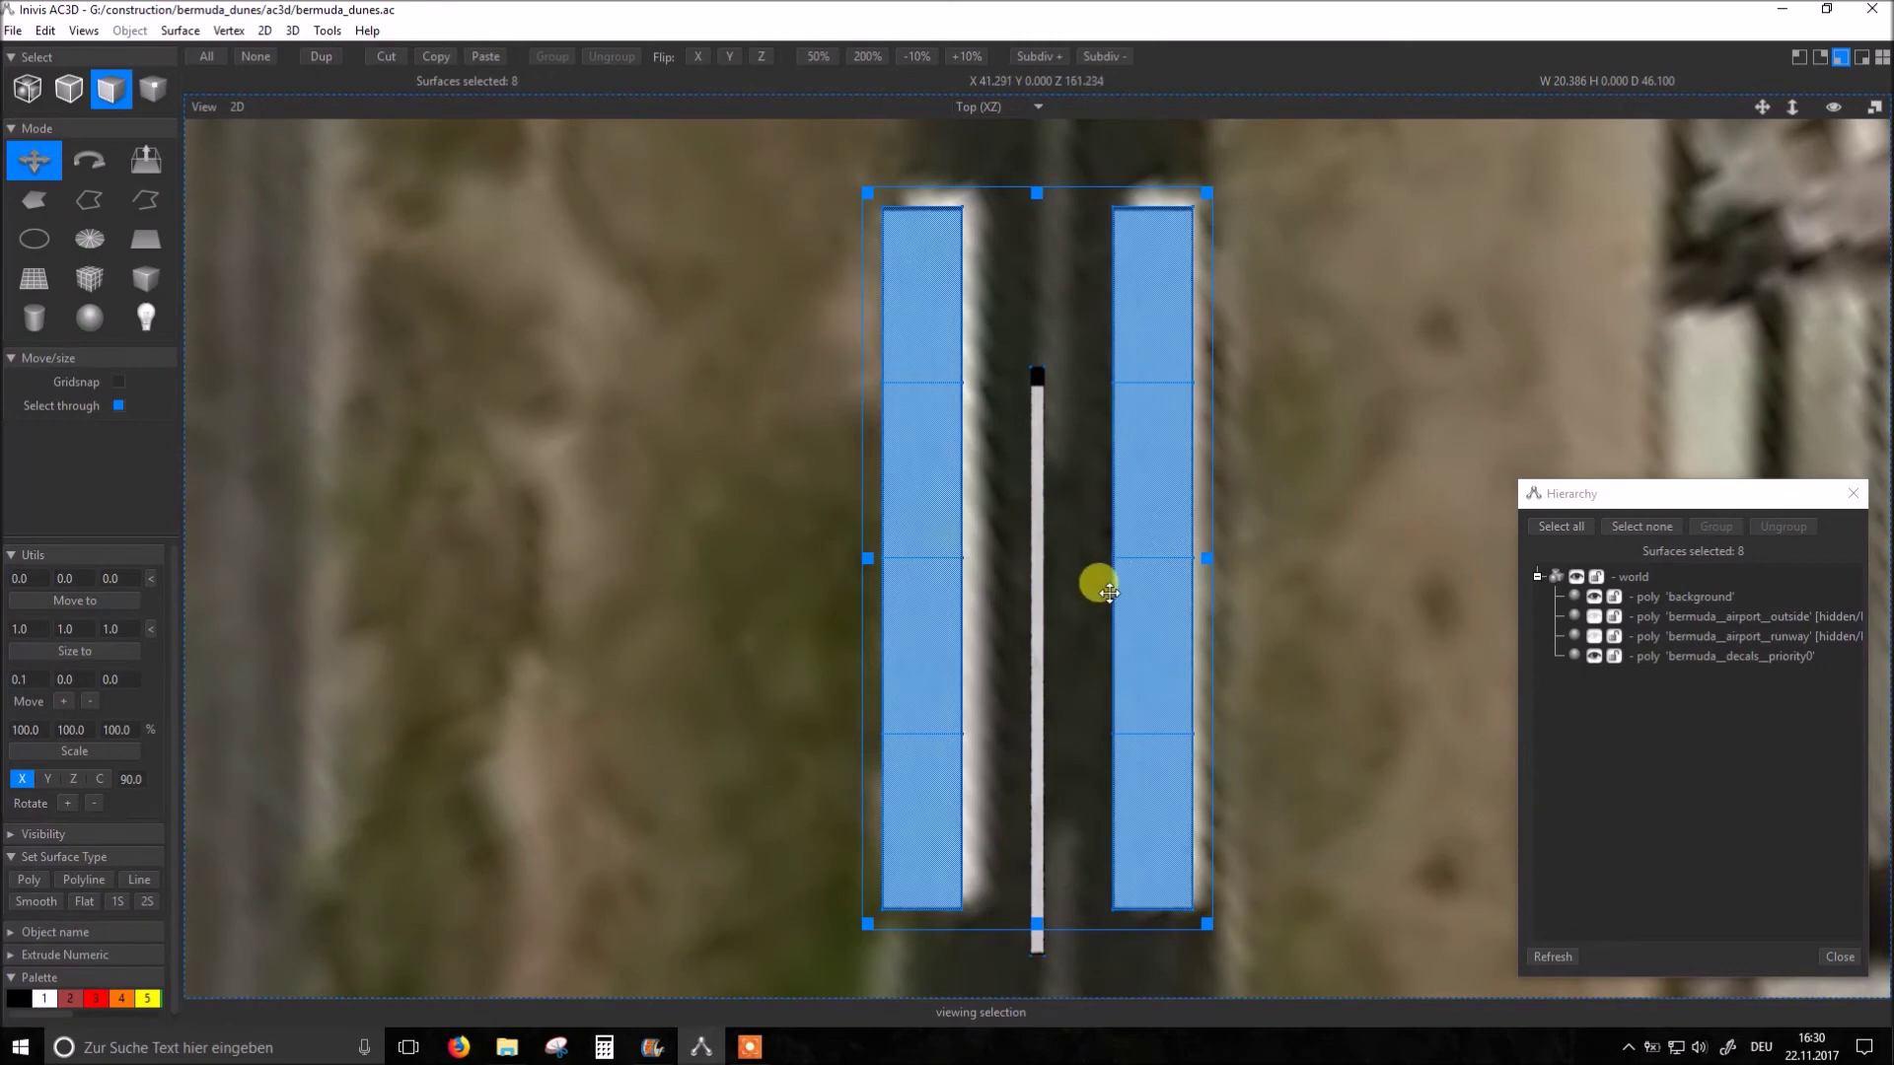
scroll(1099, 578, down, 1)
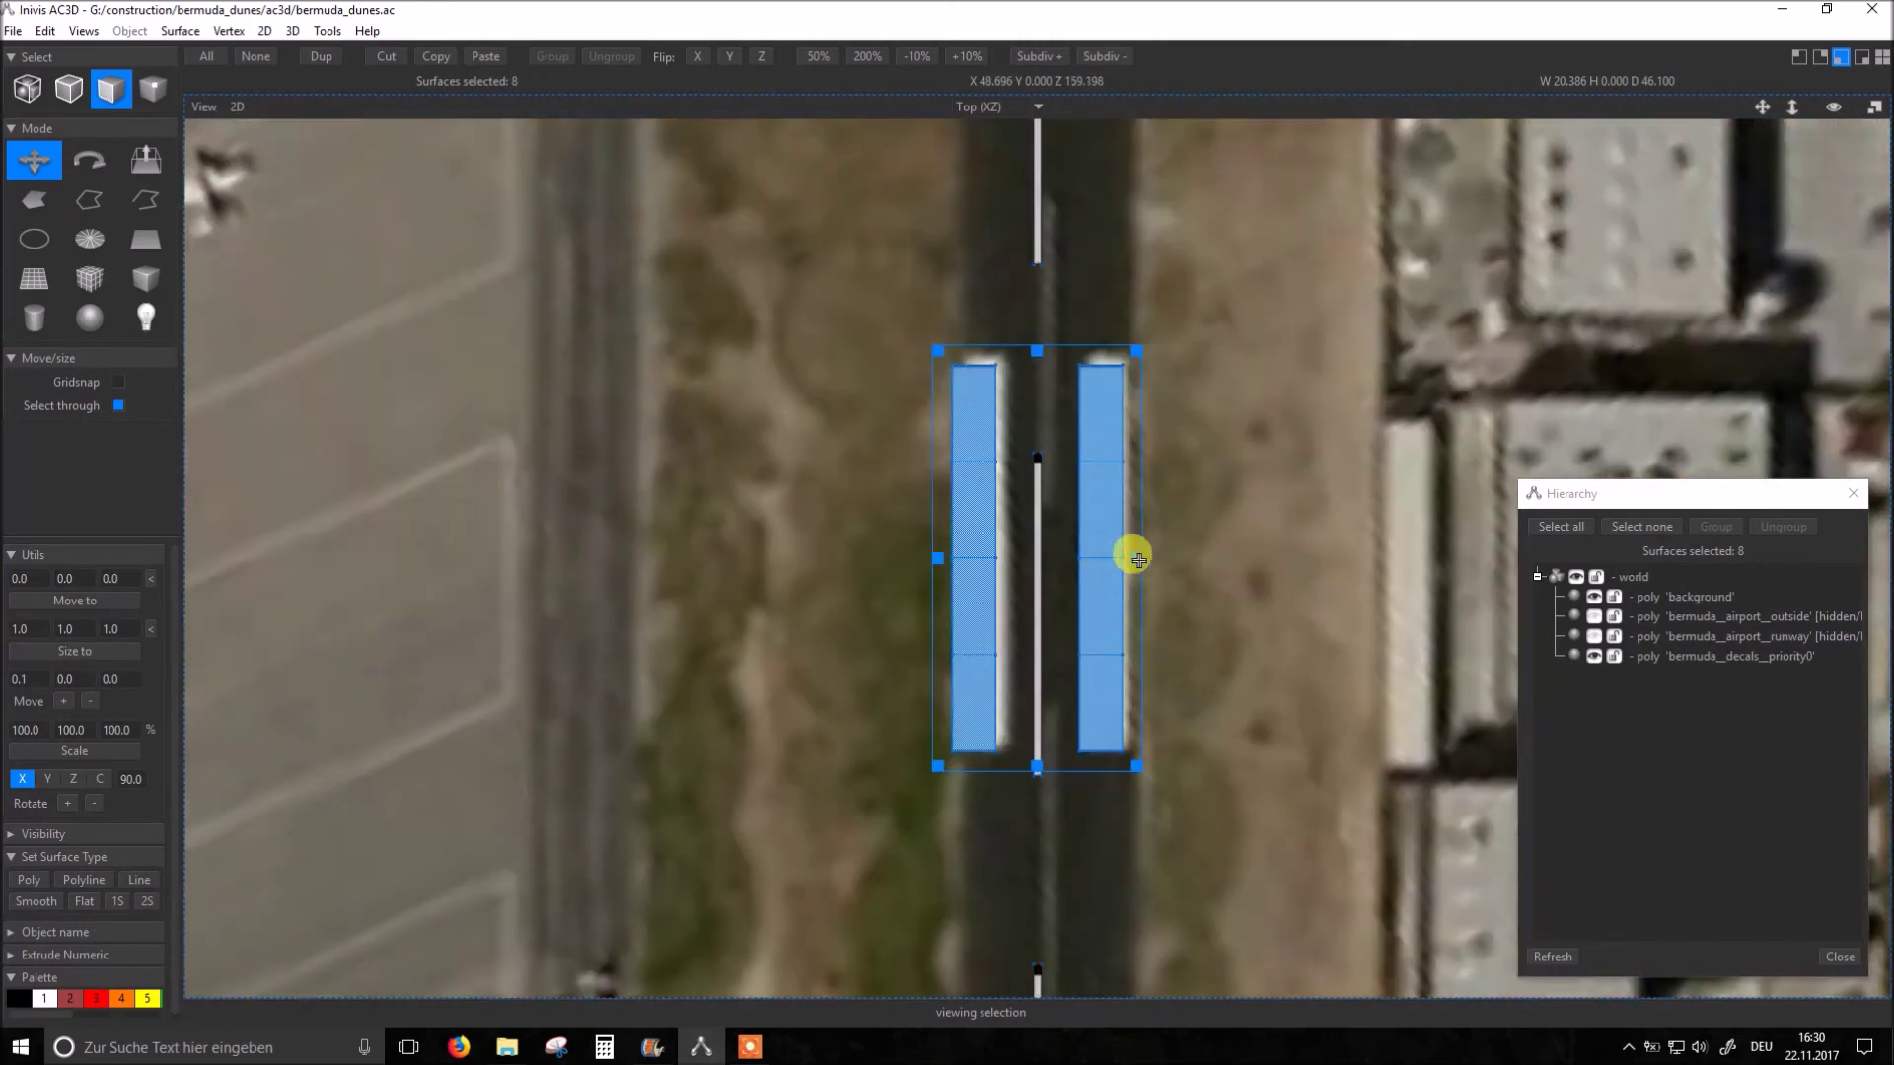
drag(1137, 559, 1129, 553)
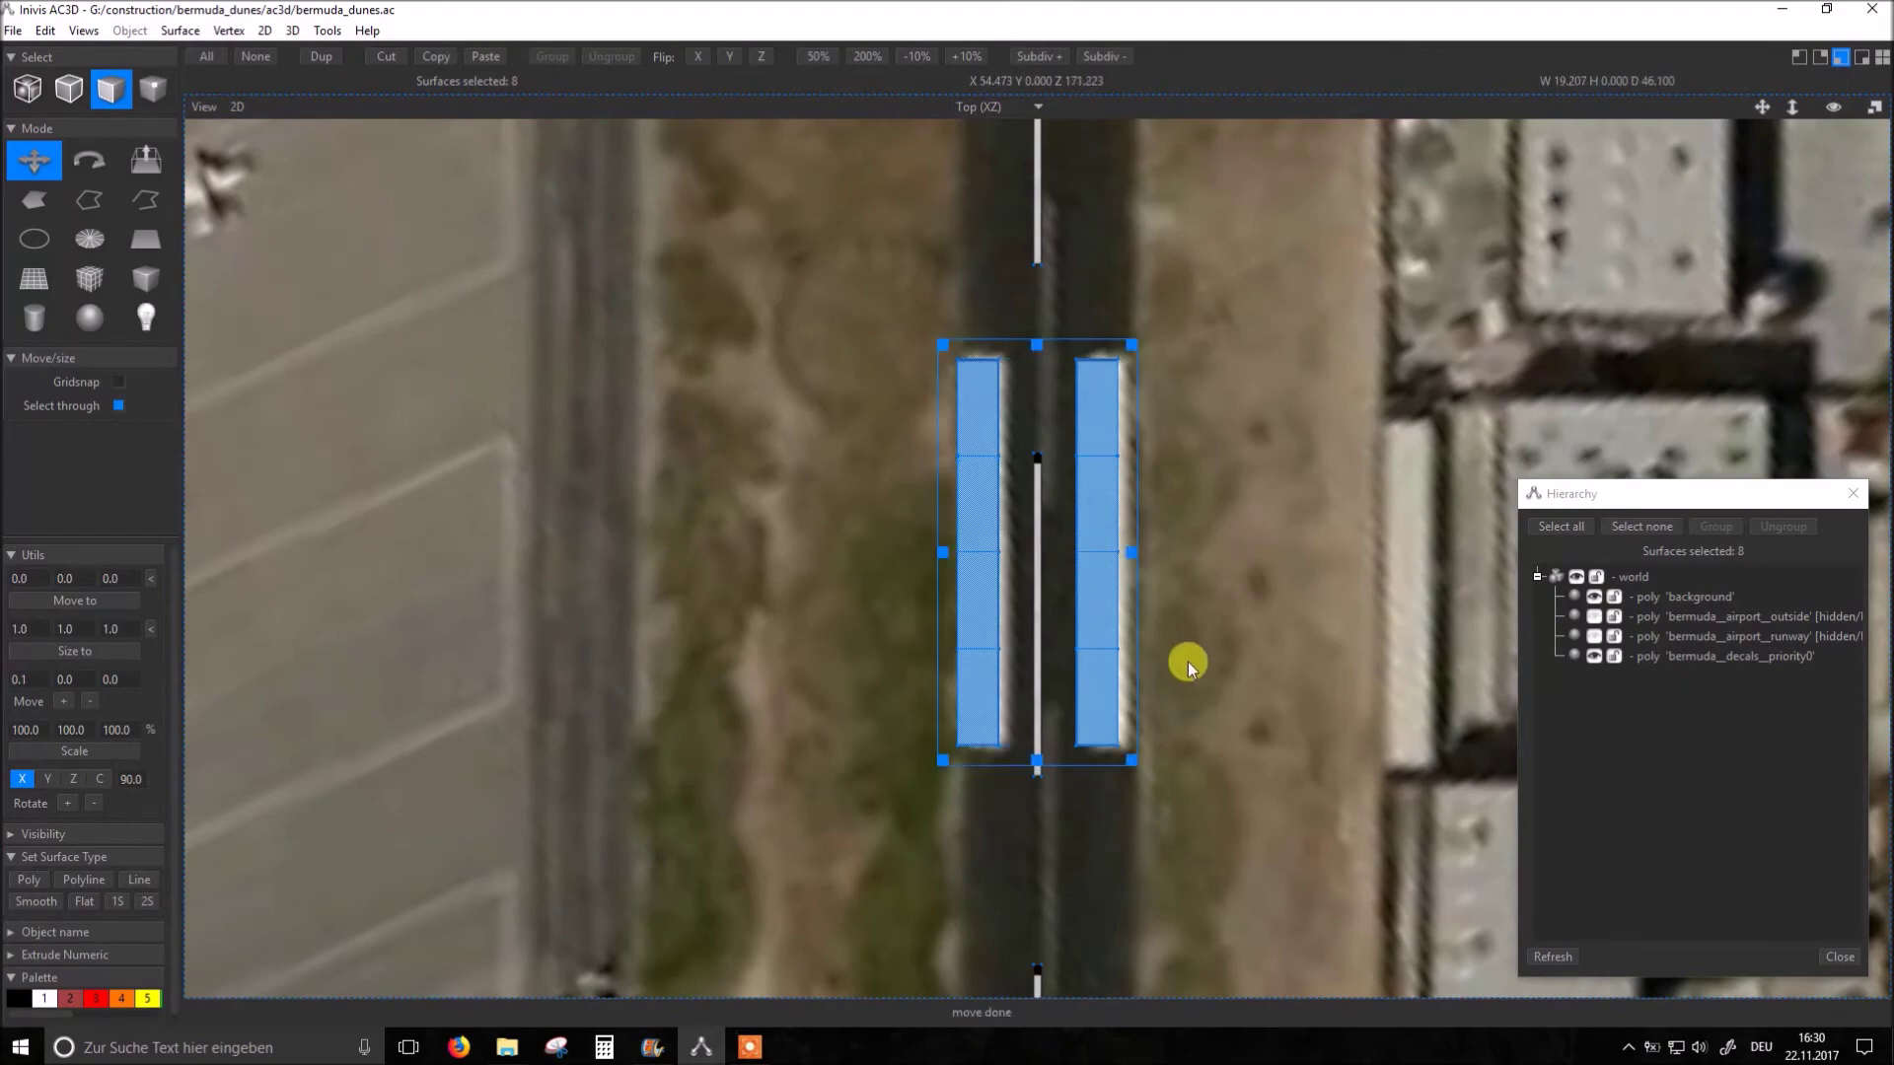
scroll(1188, 661, down, 2)
scroll(1197, 674, down, 2)
scroll(1171, 786, down, 1)
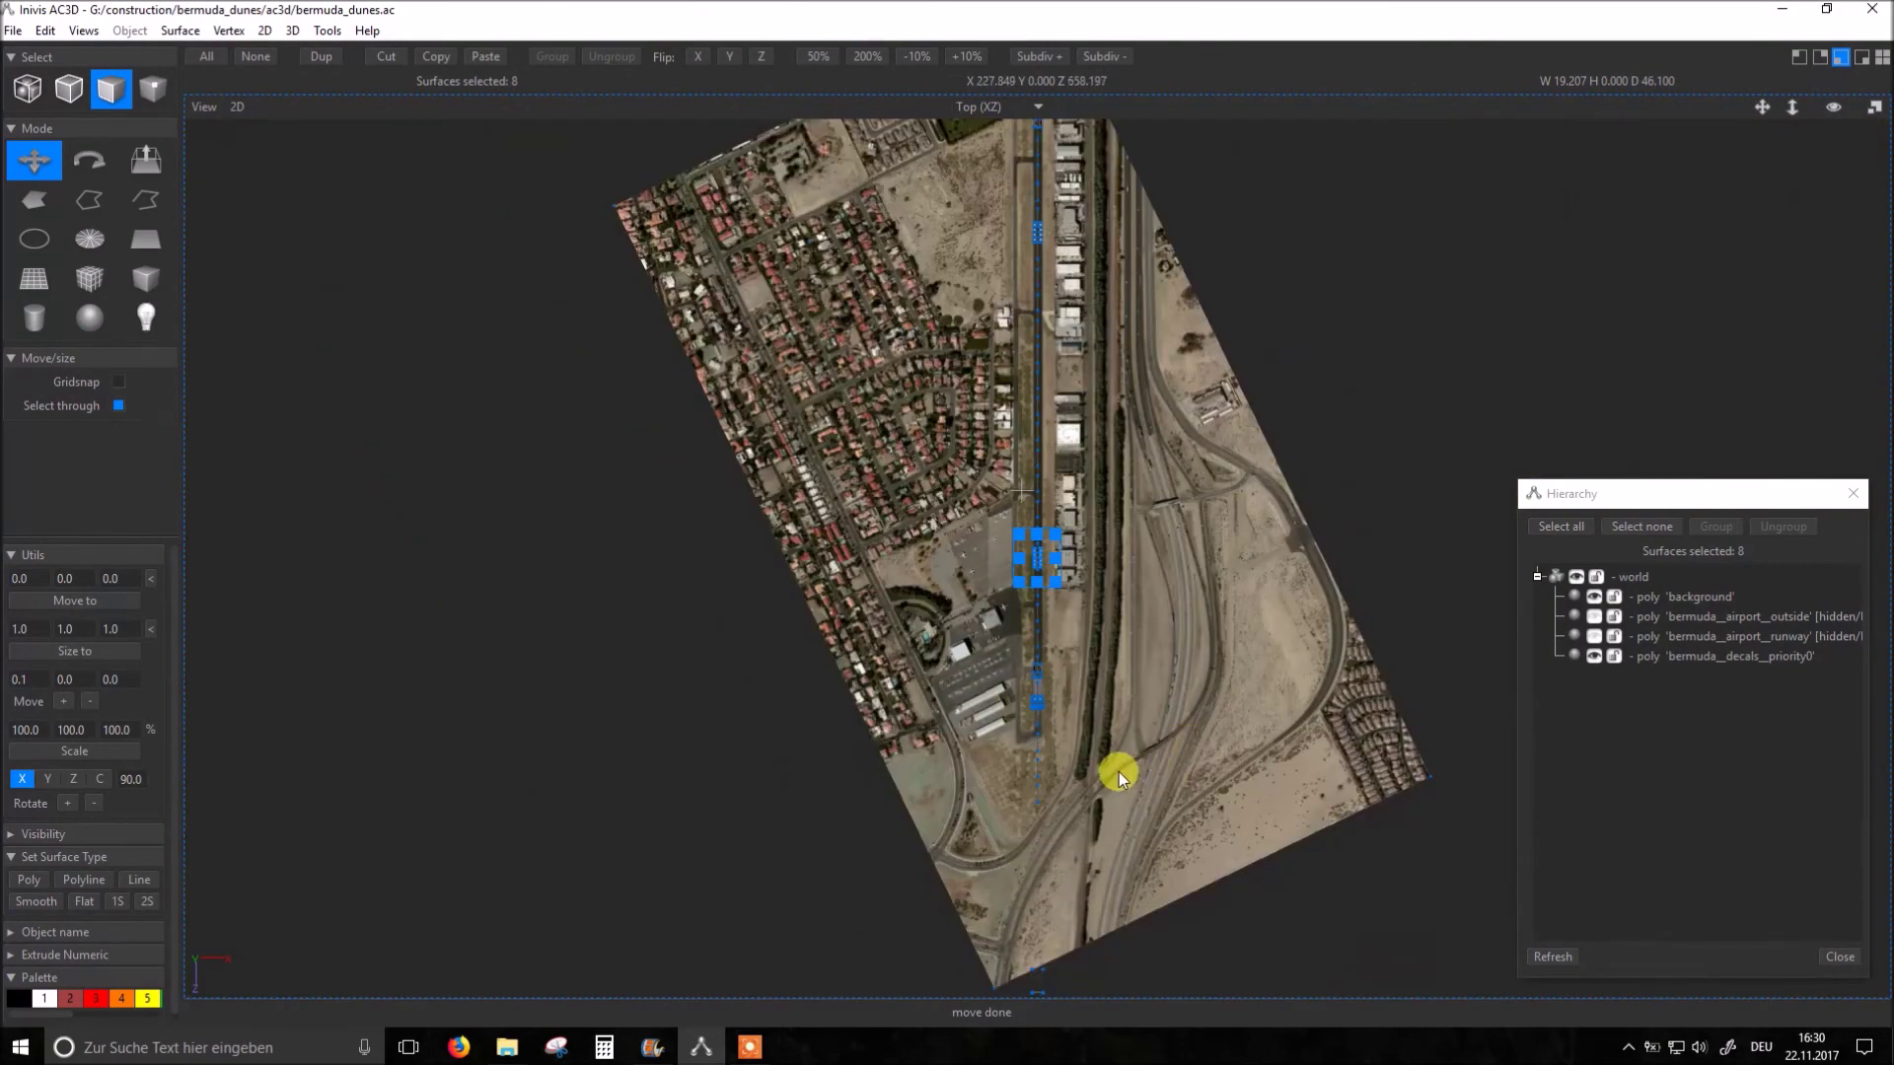
right_drag(1119, 772, 1142, 653)
scroll(1125, 654, up, 2)
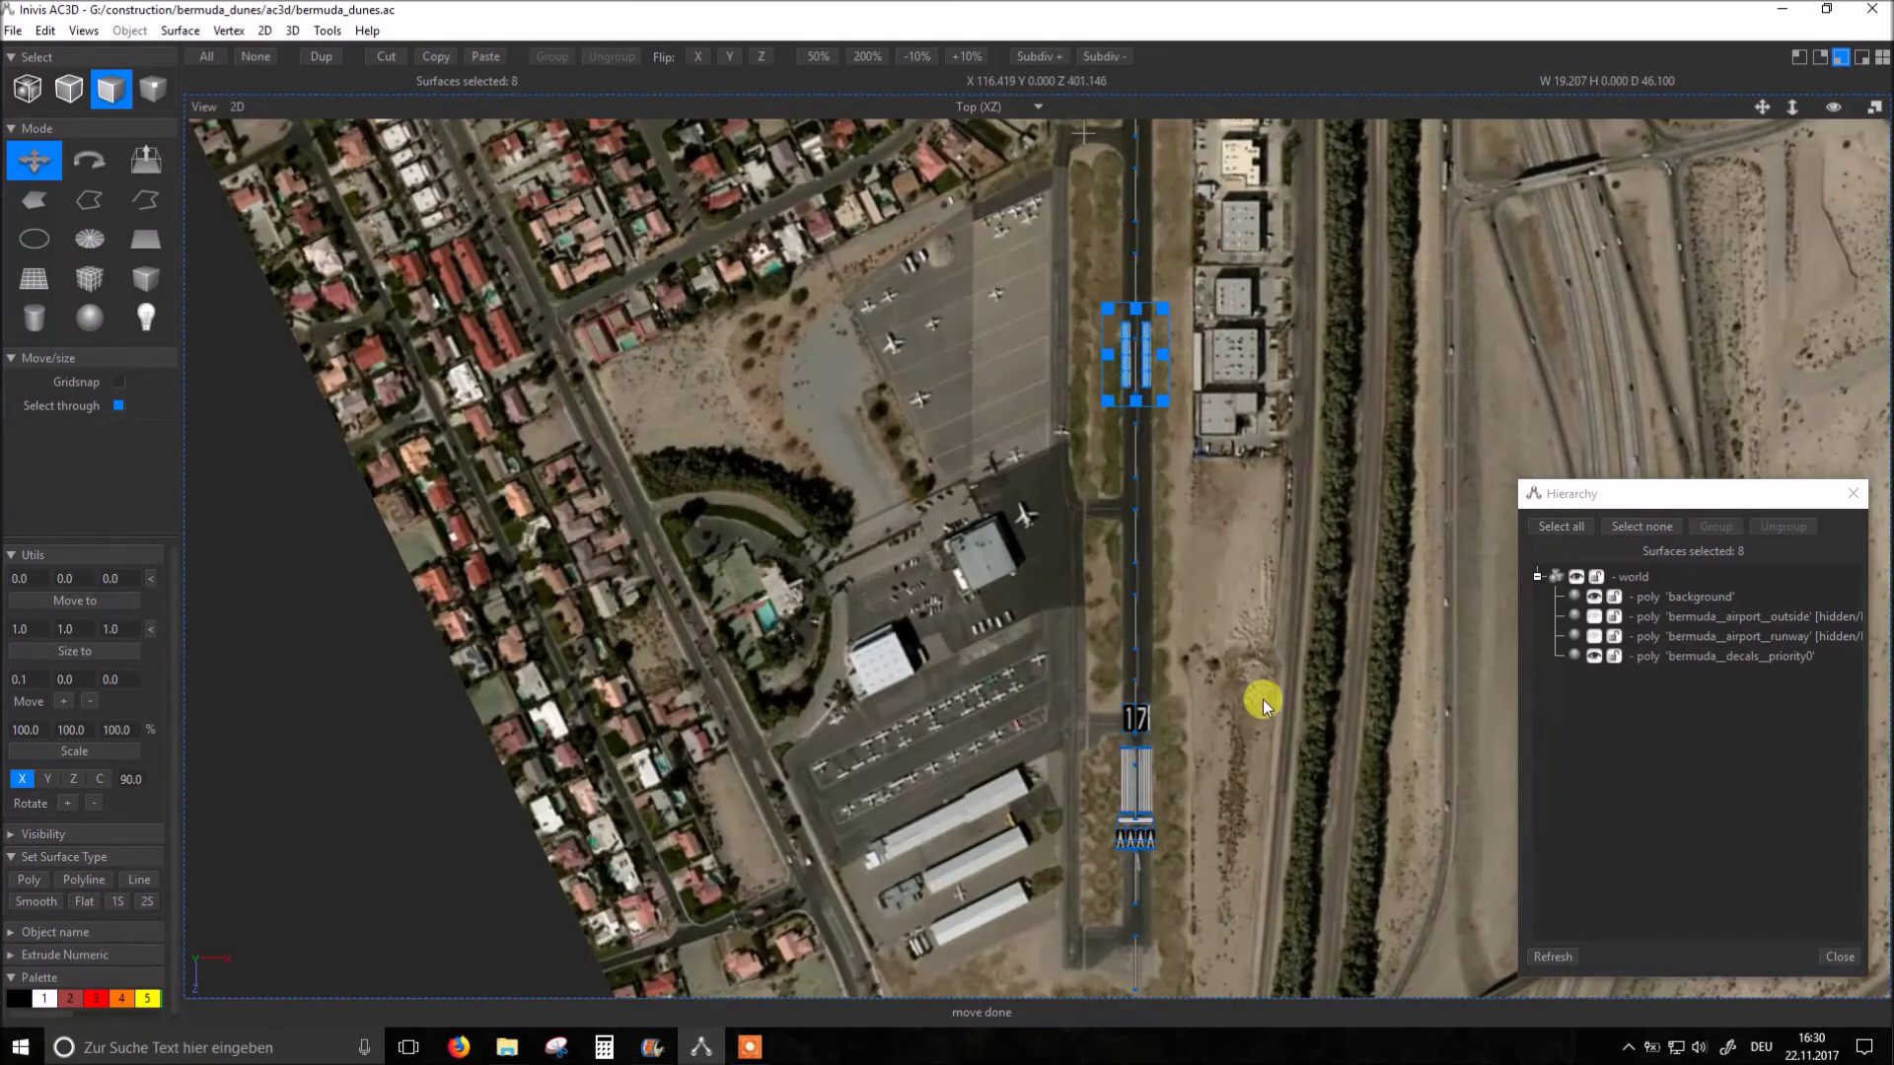
right_drag(1295, 909, 1280, 649)
scroll(1271, 653, up, 1)
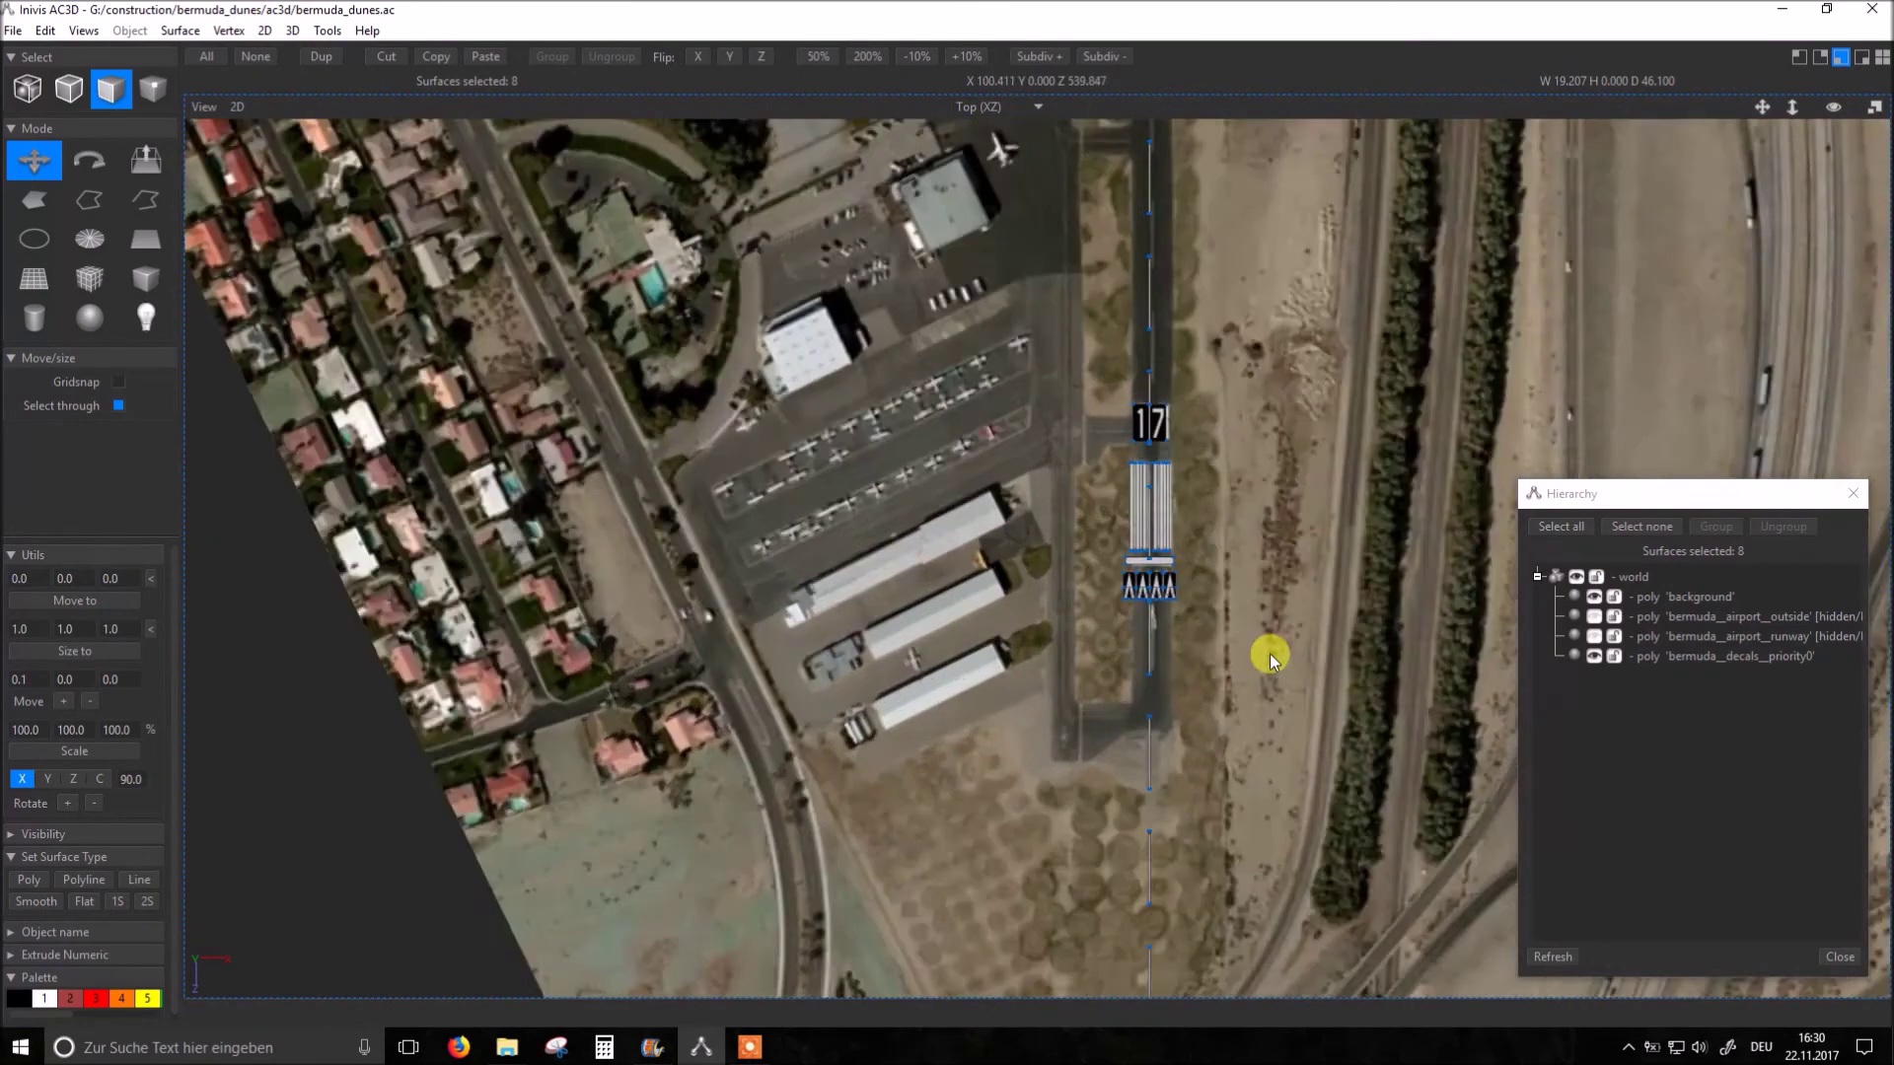
scroll(1269, 652, up, 1)
right_drag(1389, 766, 1238, 651)
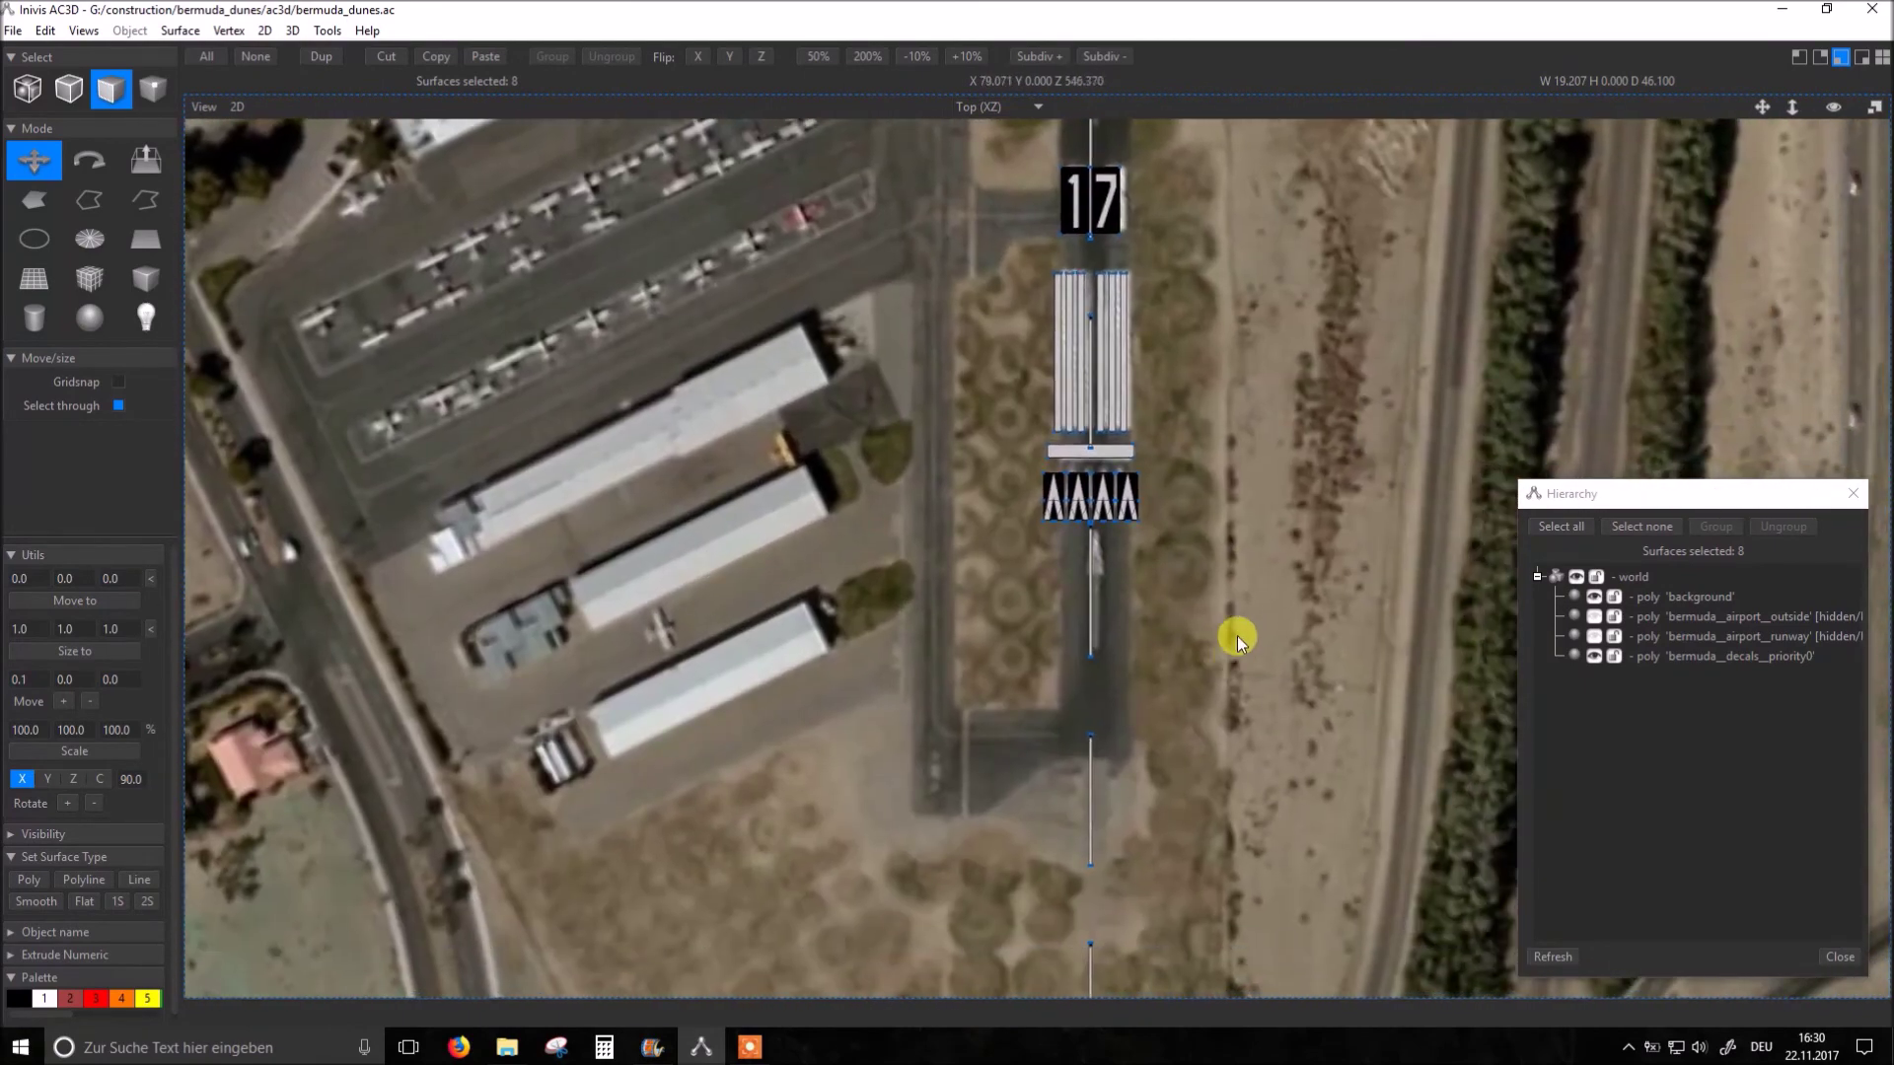
scroll(1238, 634, up, 1)
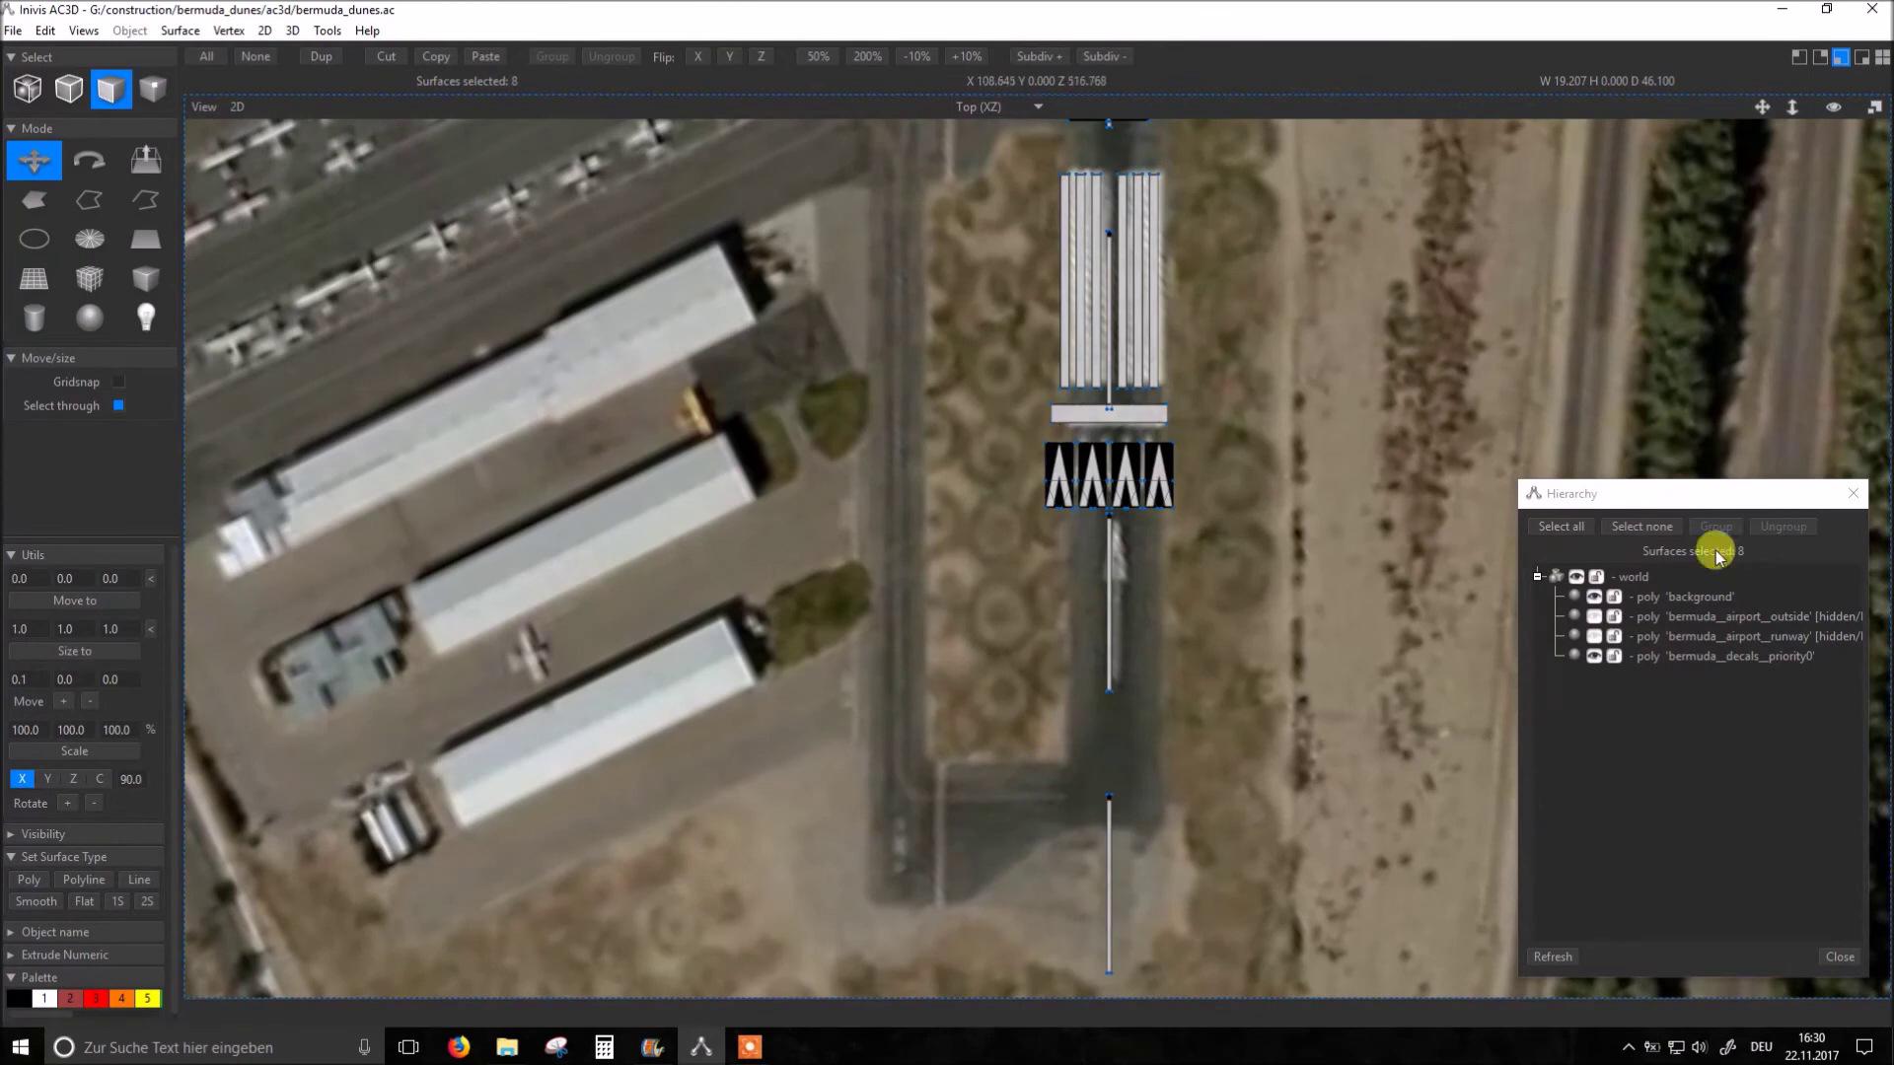
click(1574, 597)
Step: Make the arrow row shorter and narrower and nudge it up beneath the threshold bars
drag(1031, 436, 1230, 513)
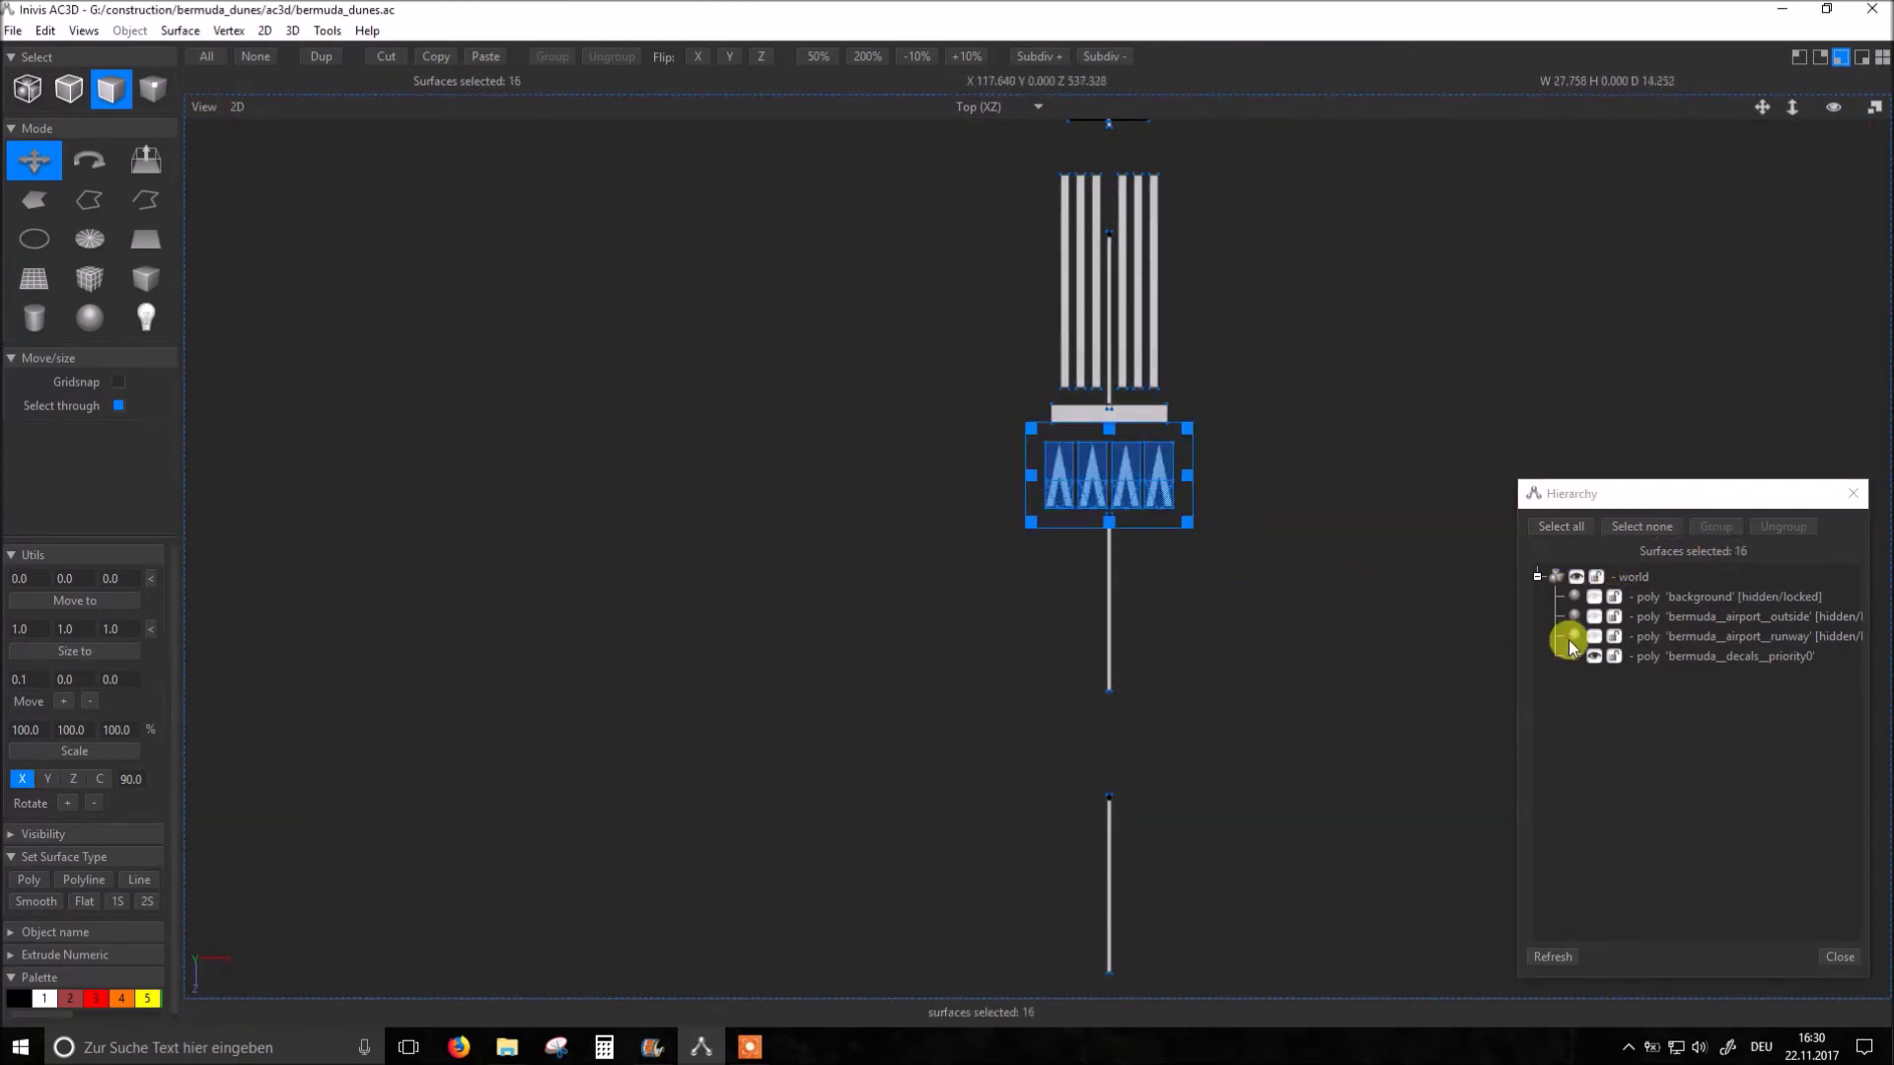
click(1594, 598)
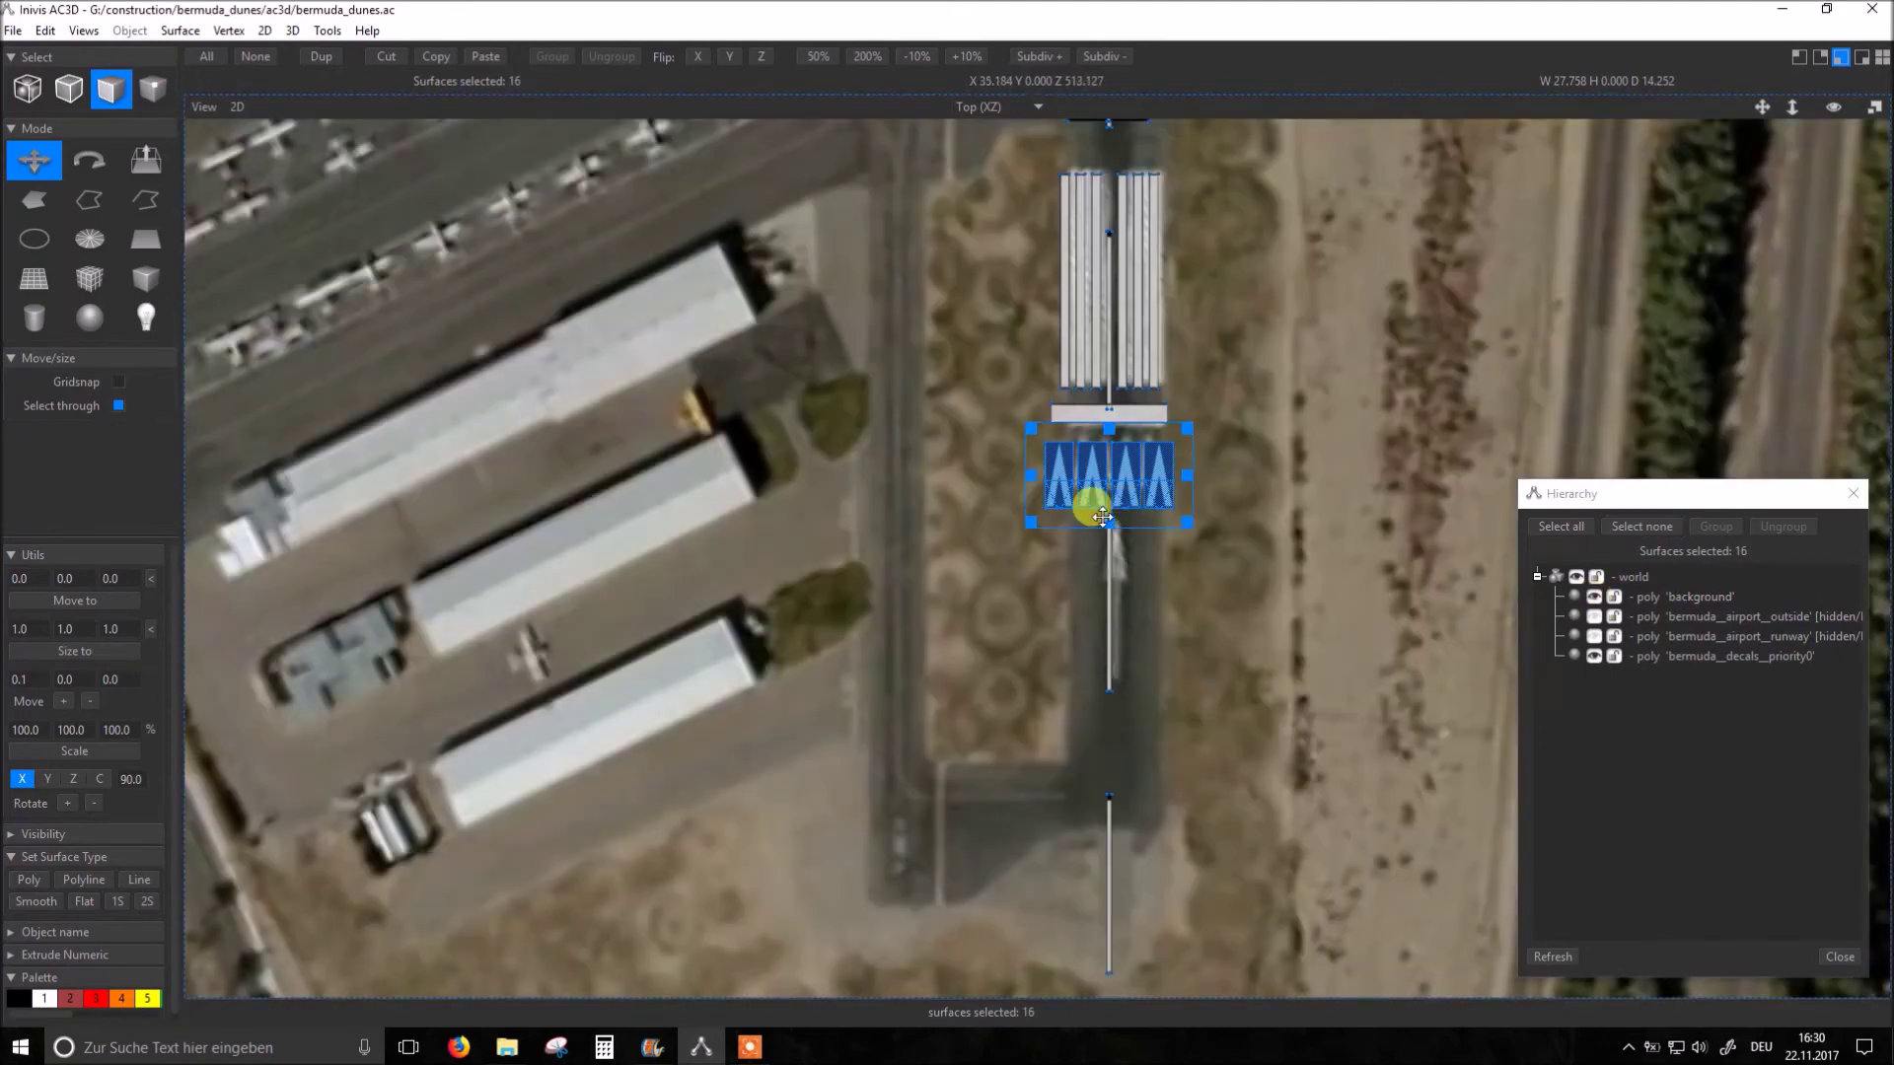
right_drag(1100, 507, 1108, 509)
click(1109, 485)
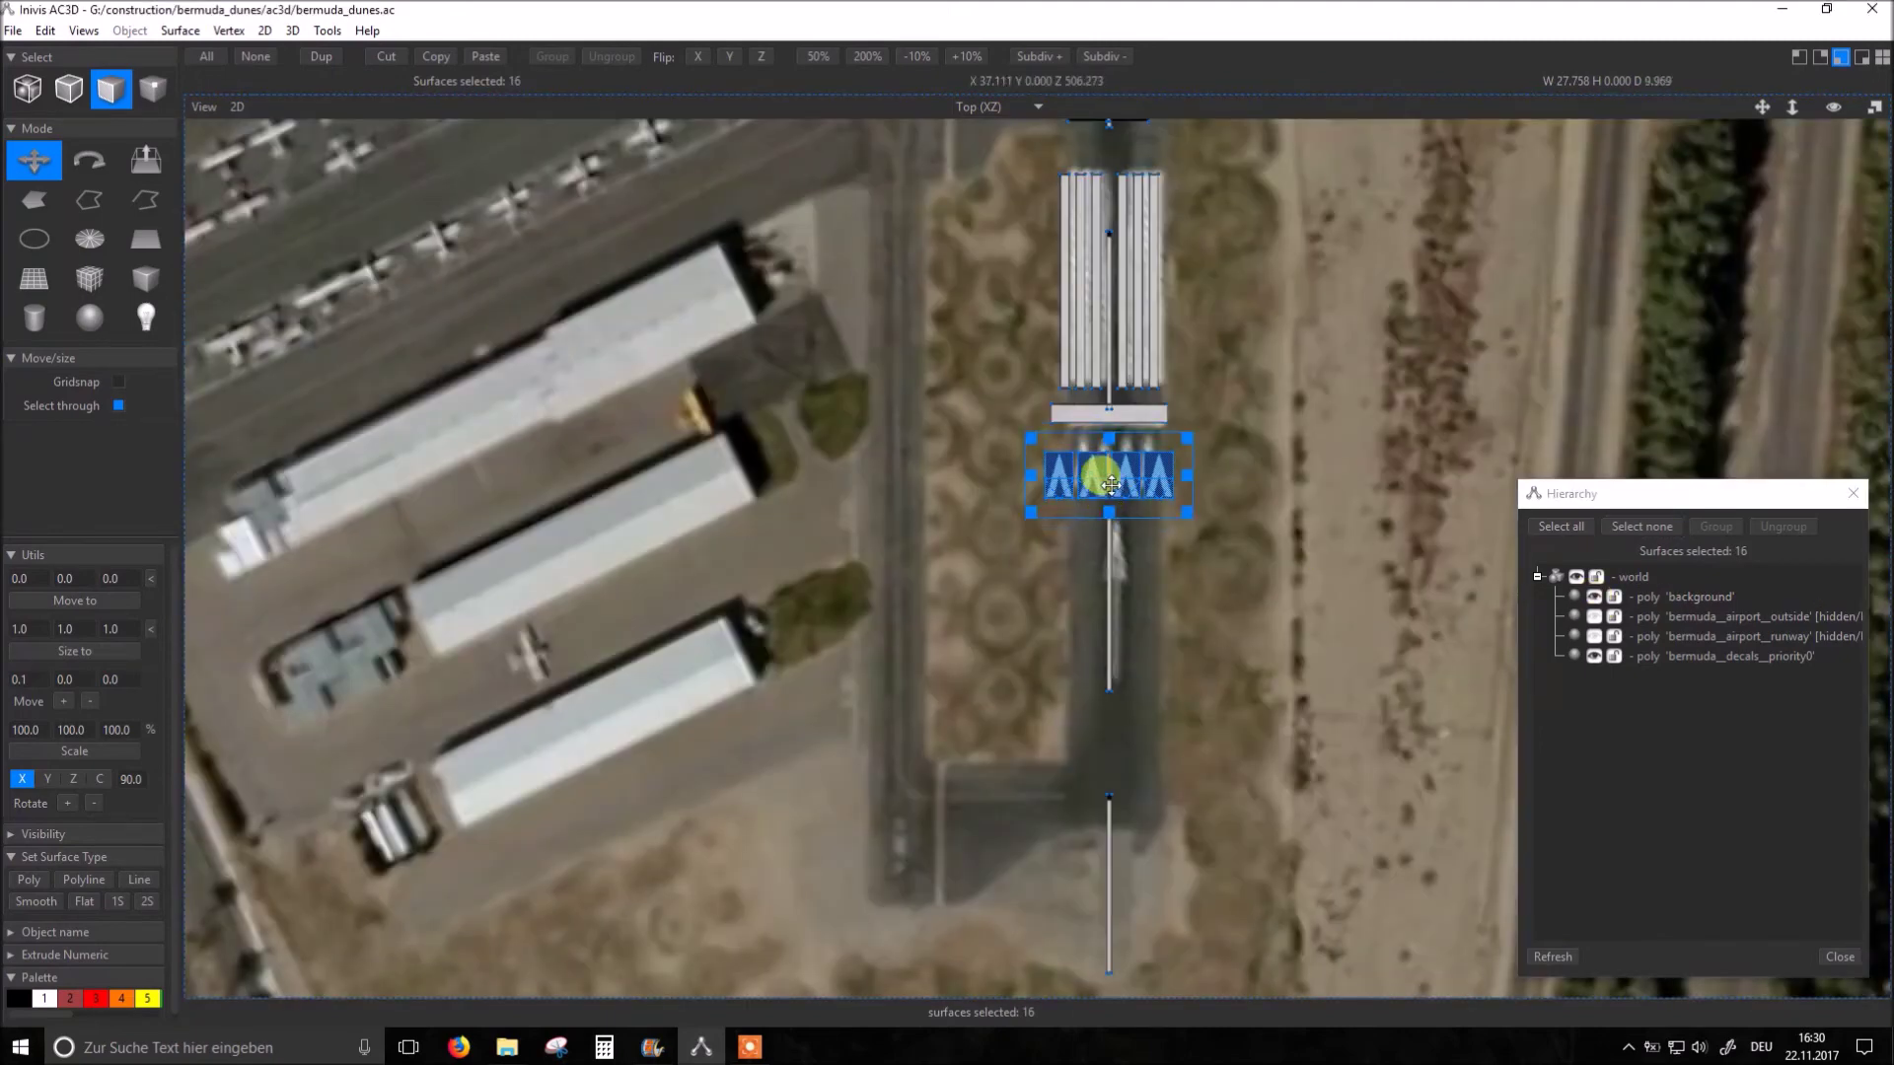
drag(1107, 485, 1109, 474)
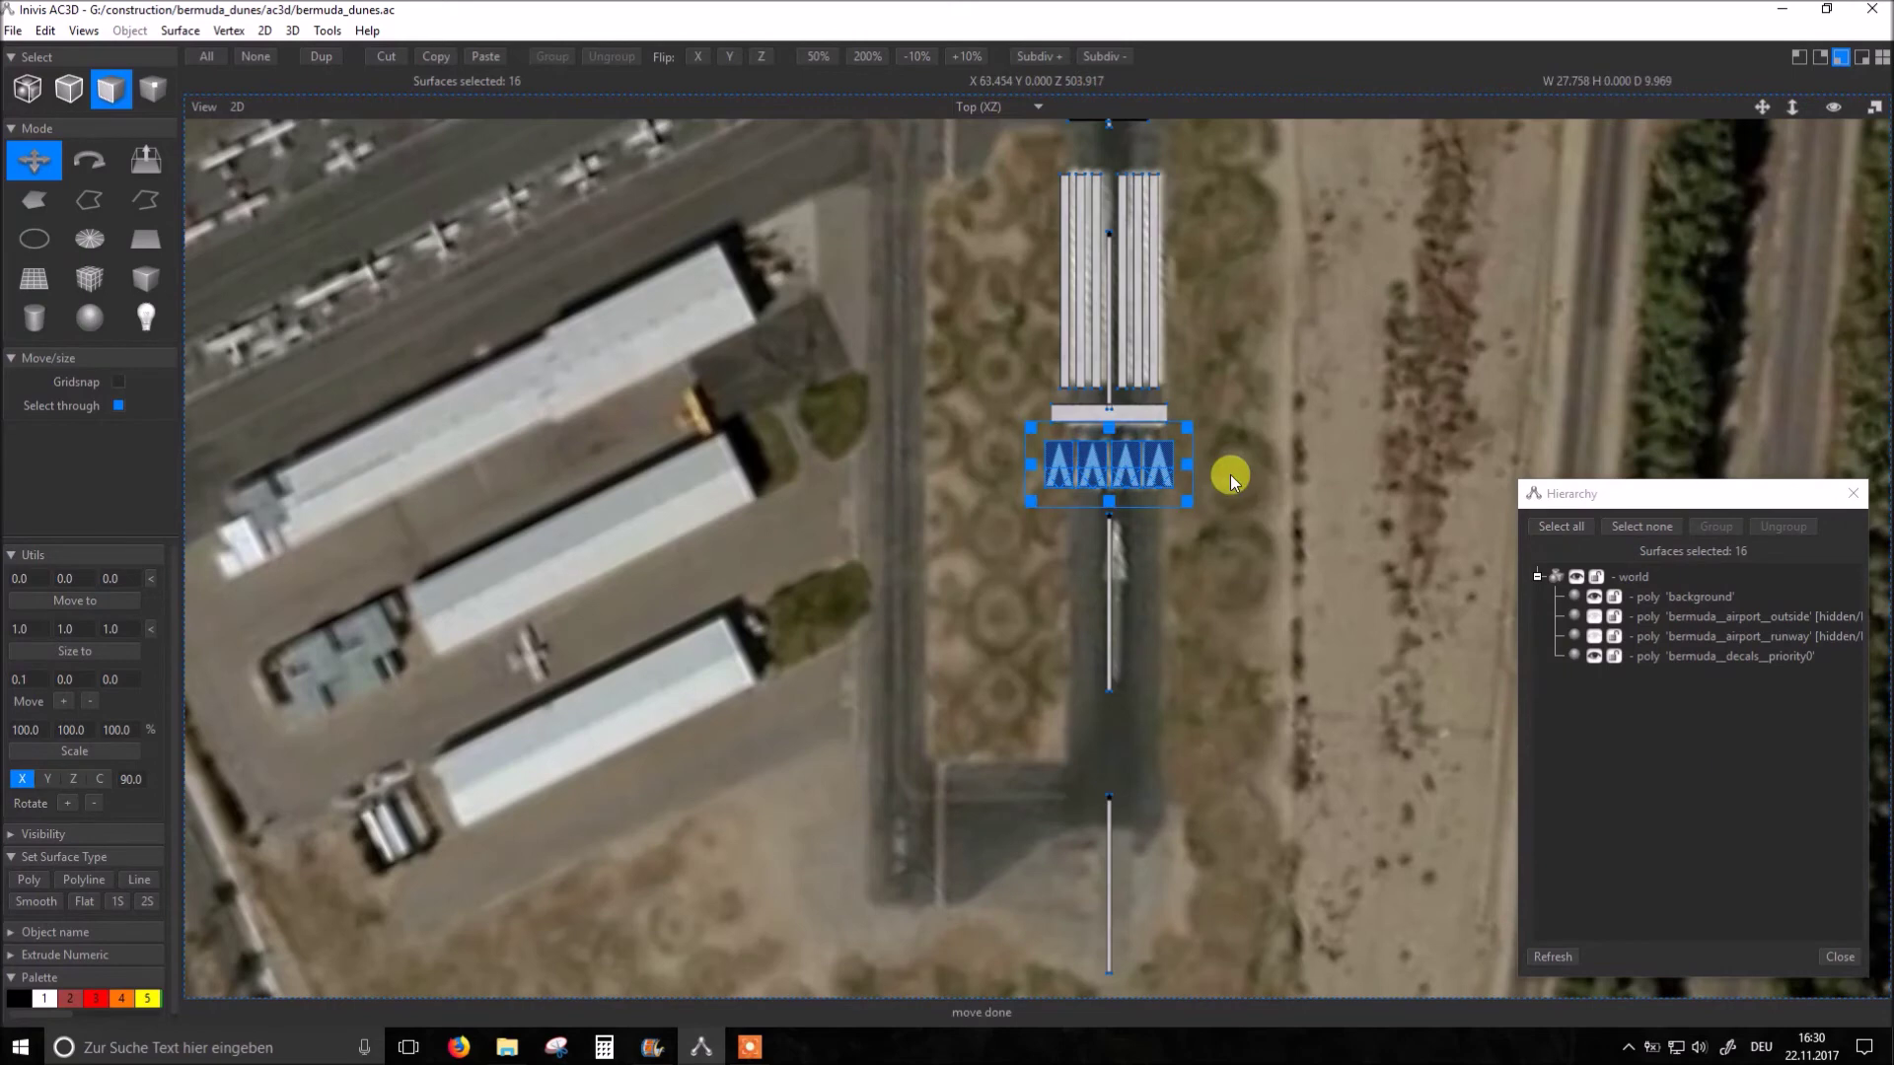
right_drag(1182, 459, 1170, 467)
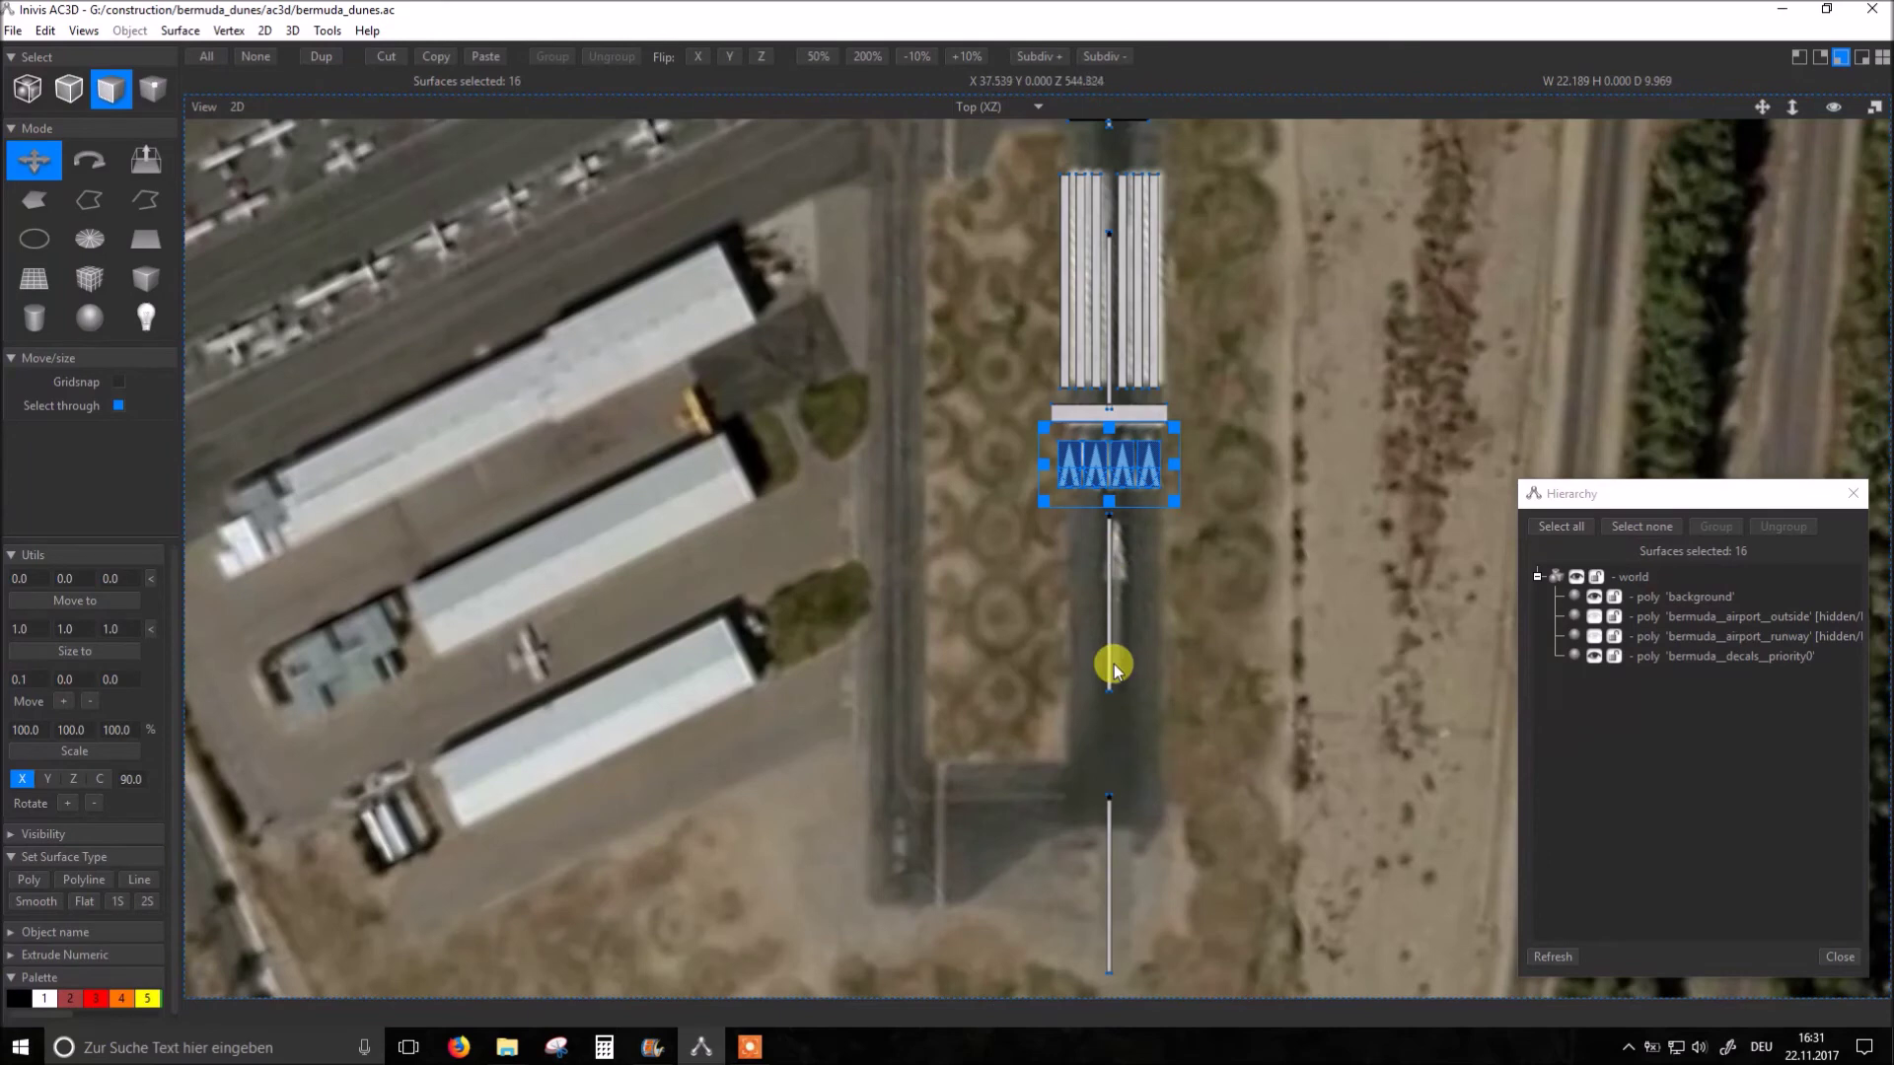
click(1112, 588)
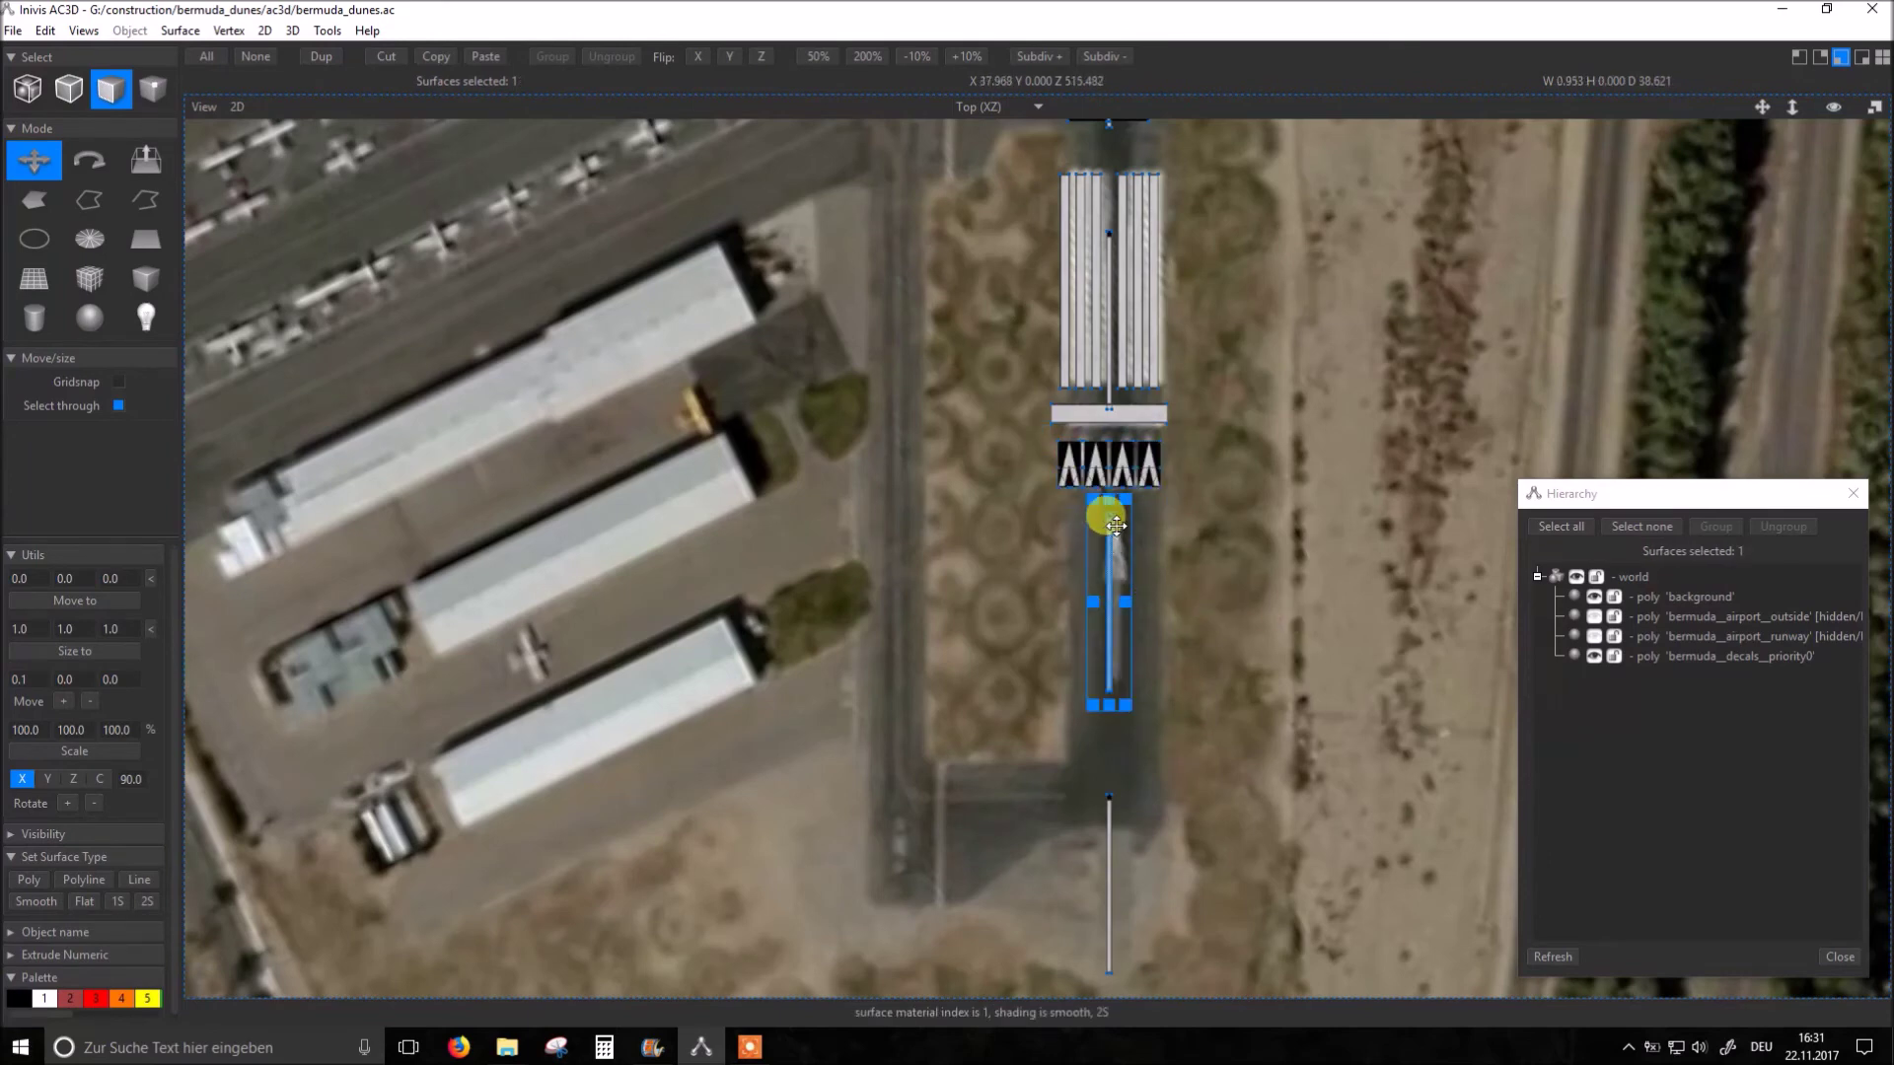
Step: Shorten the centre line strip from its top and duplicate the rightmost arrow marking
drag(1114, 524, 1112, 576)
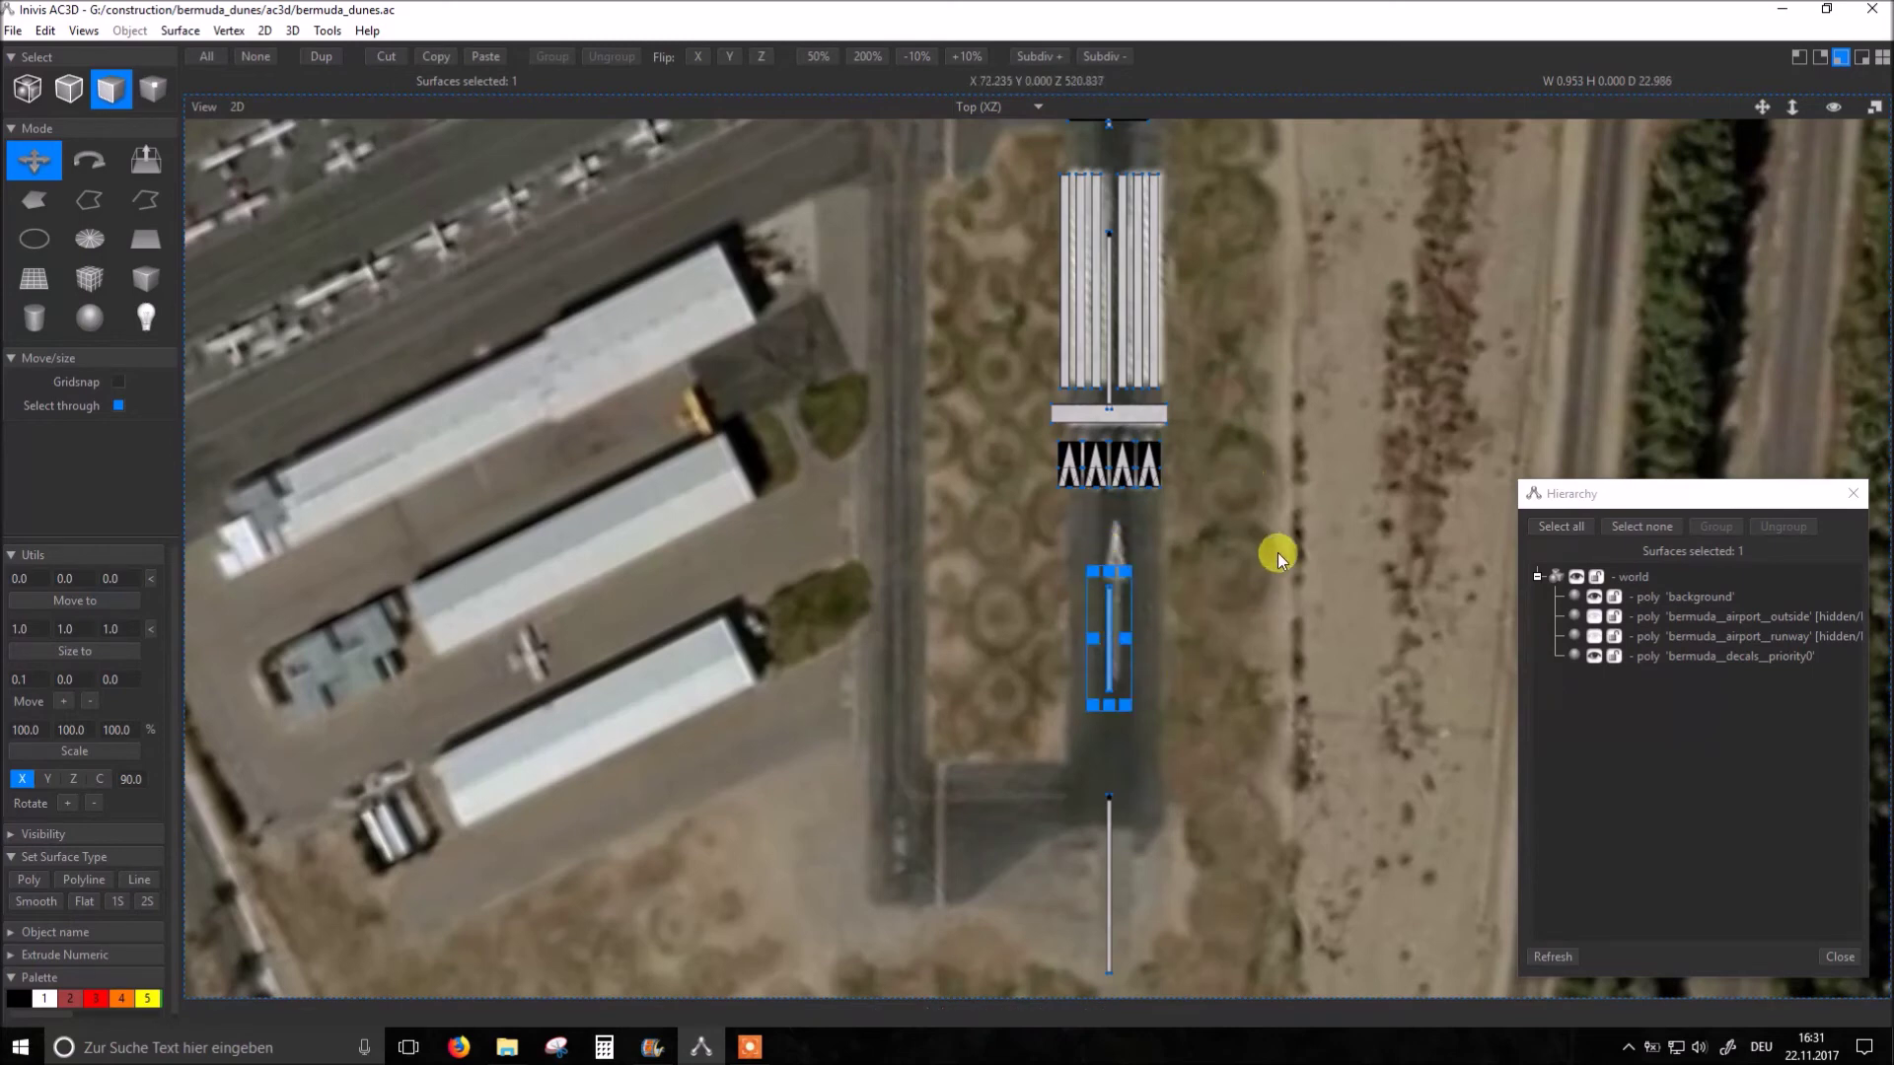
scroll(1240, 465, up, 2)
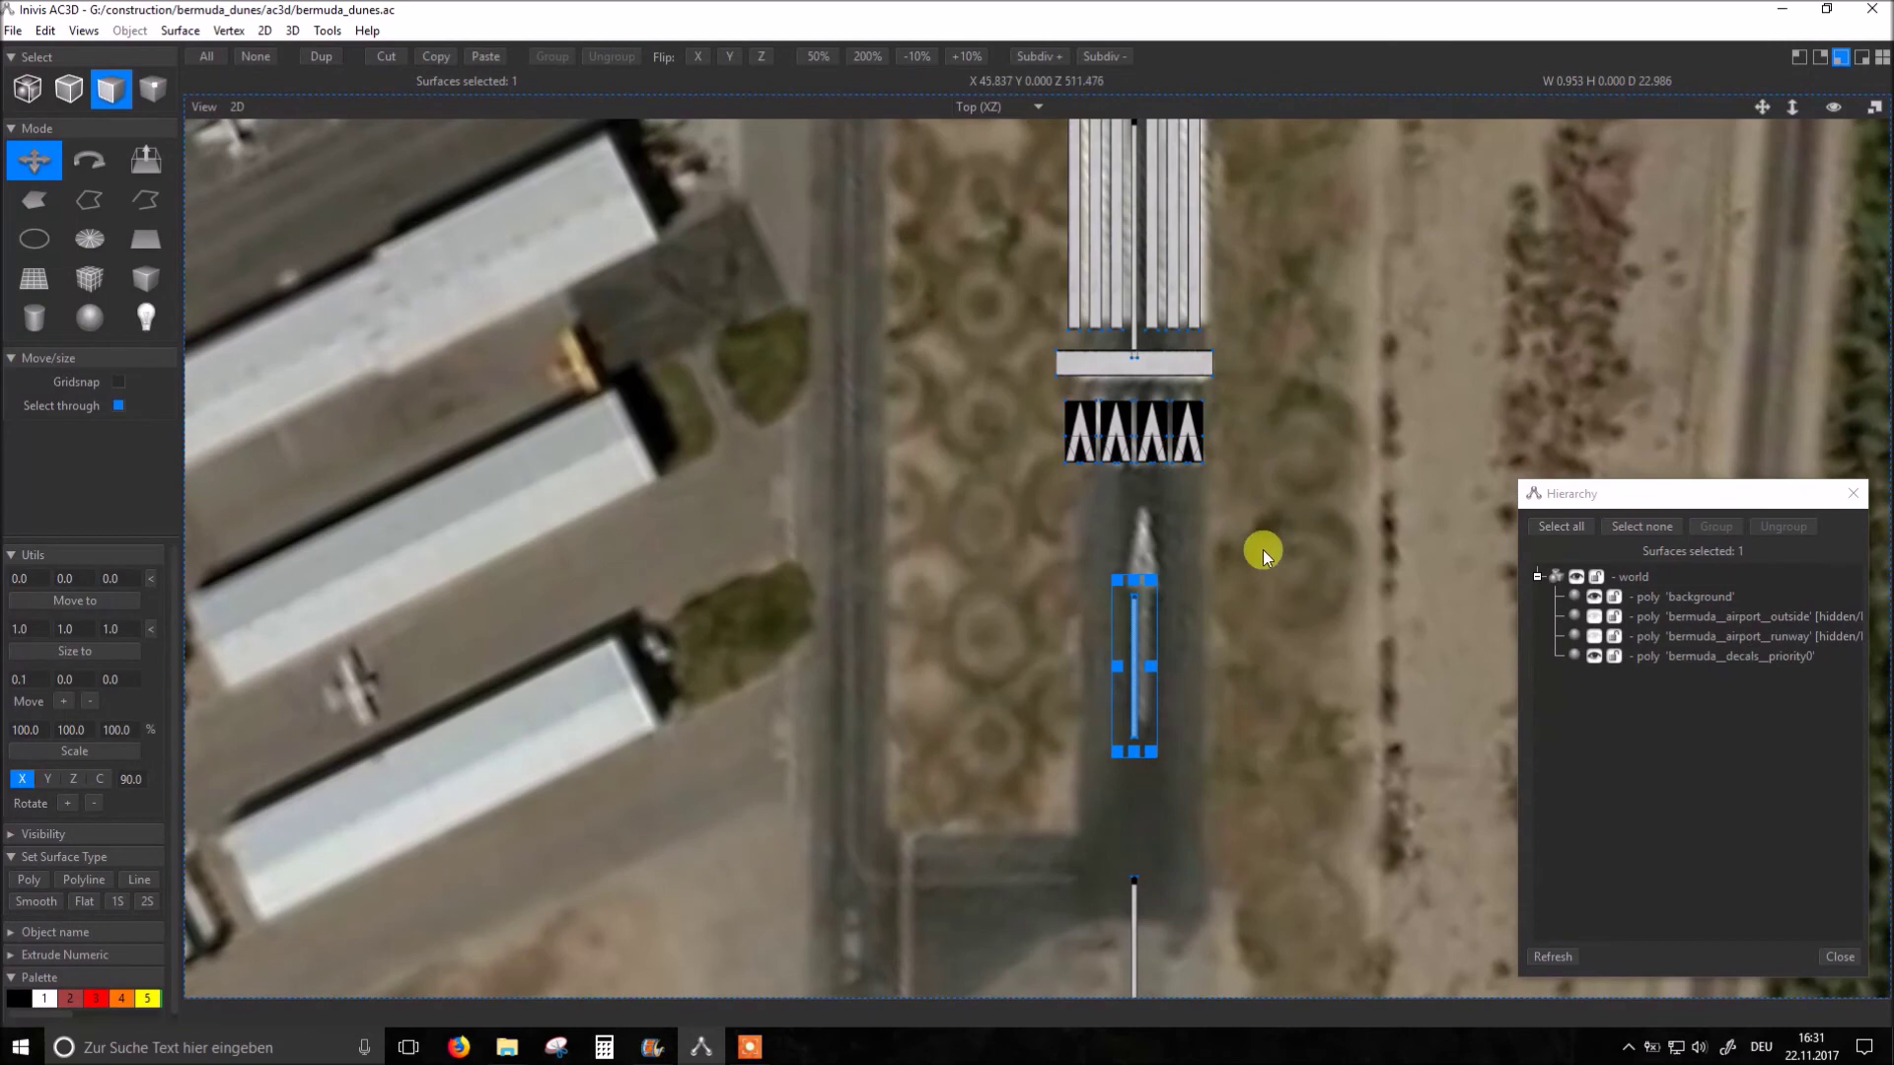
click(1593, 592)
mouse_move(1235, 396)
mouse_down()
mouse_move(1188, 403)
mouse_move(1178, 482)
mouse_up()
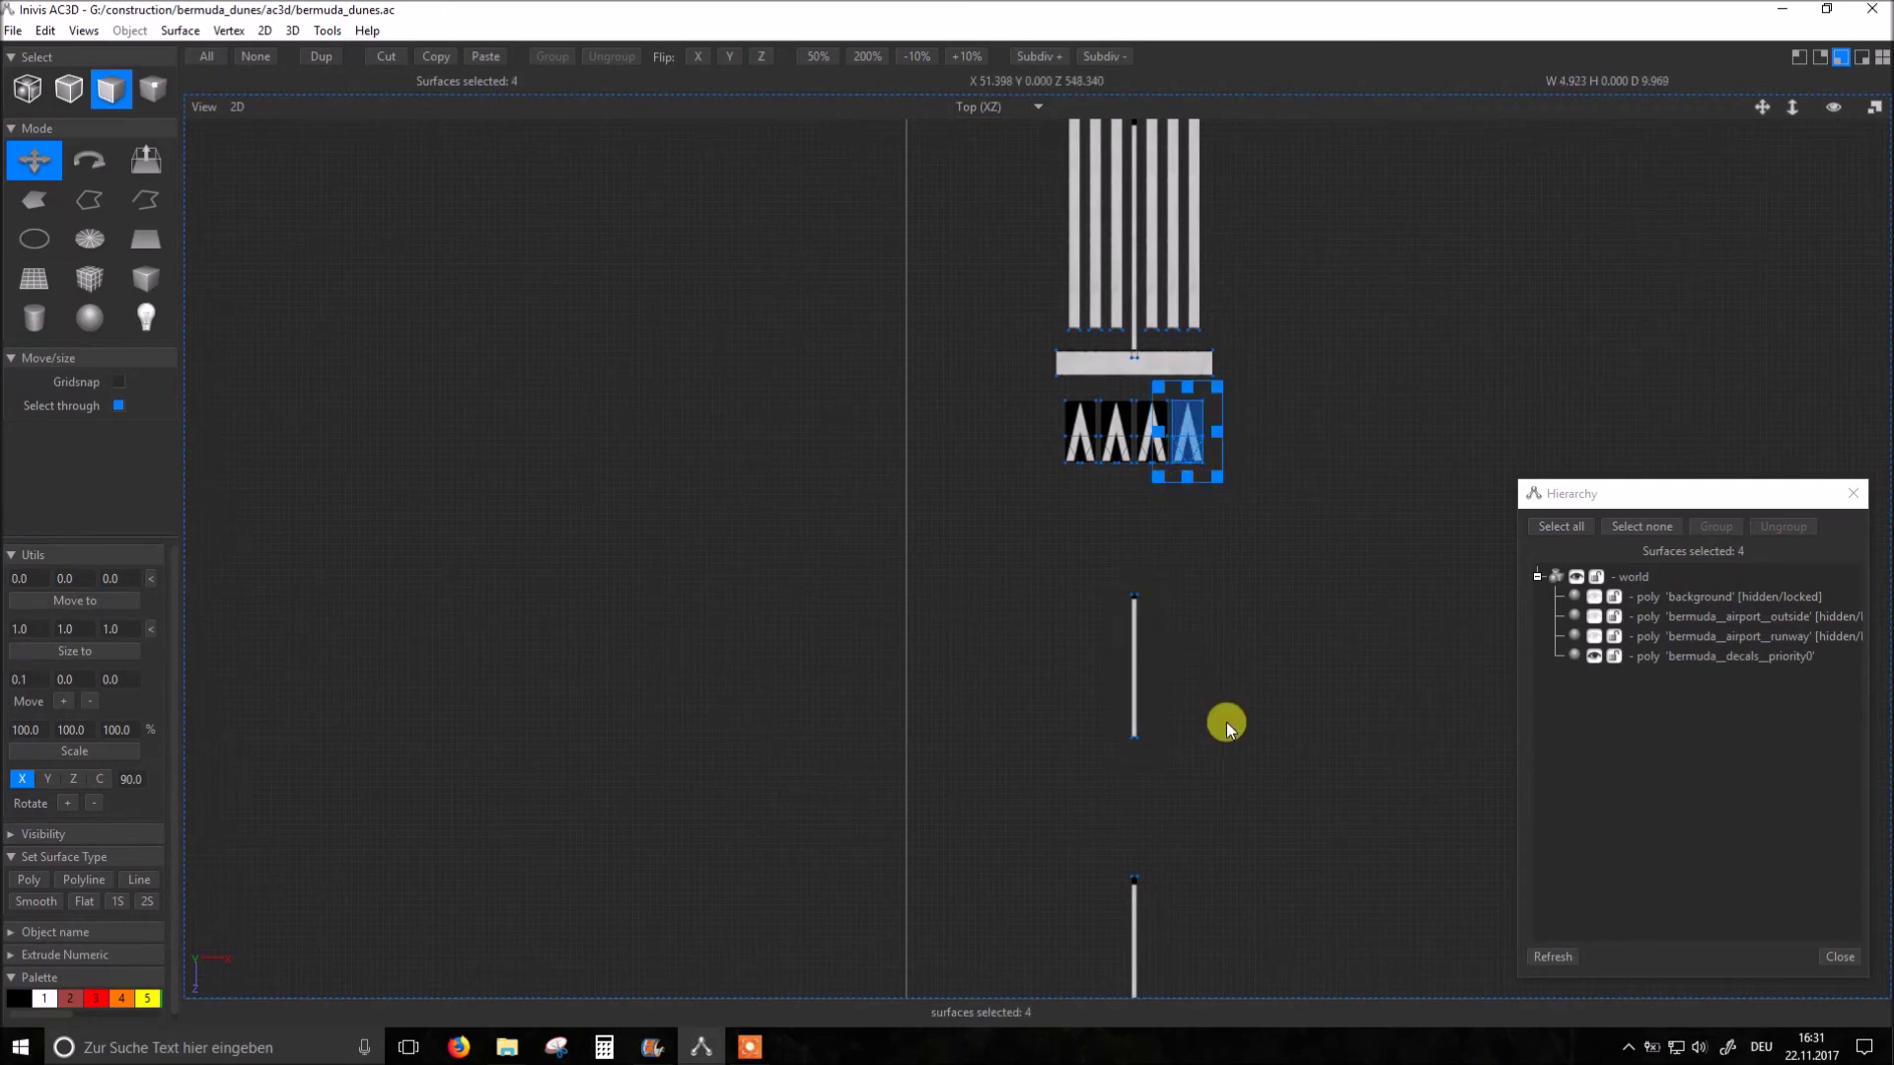
click(47, 31)
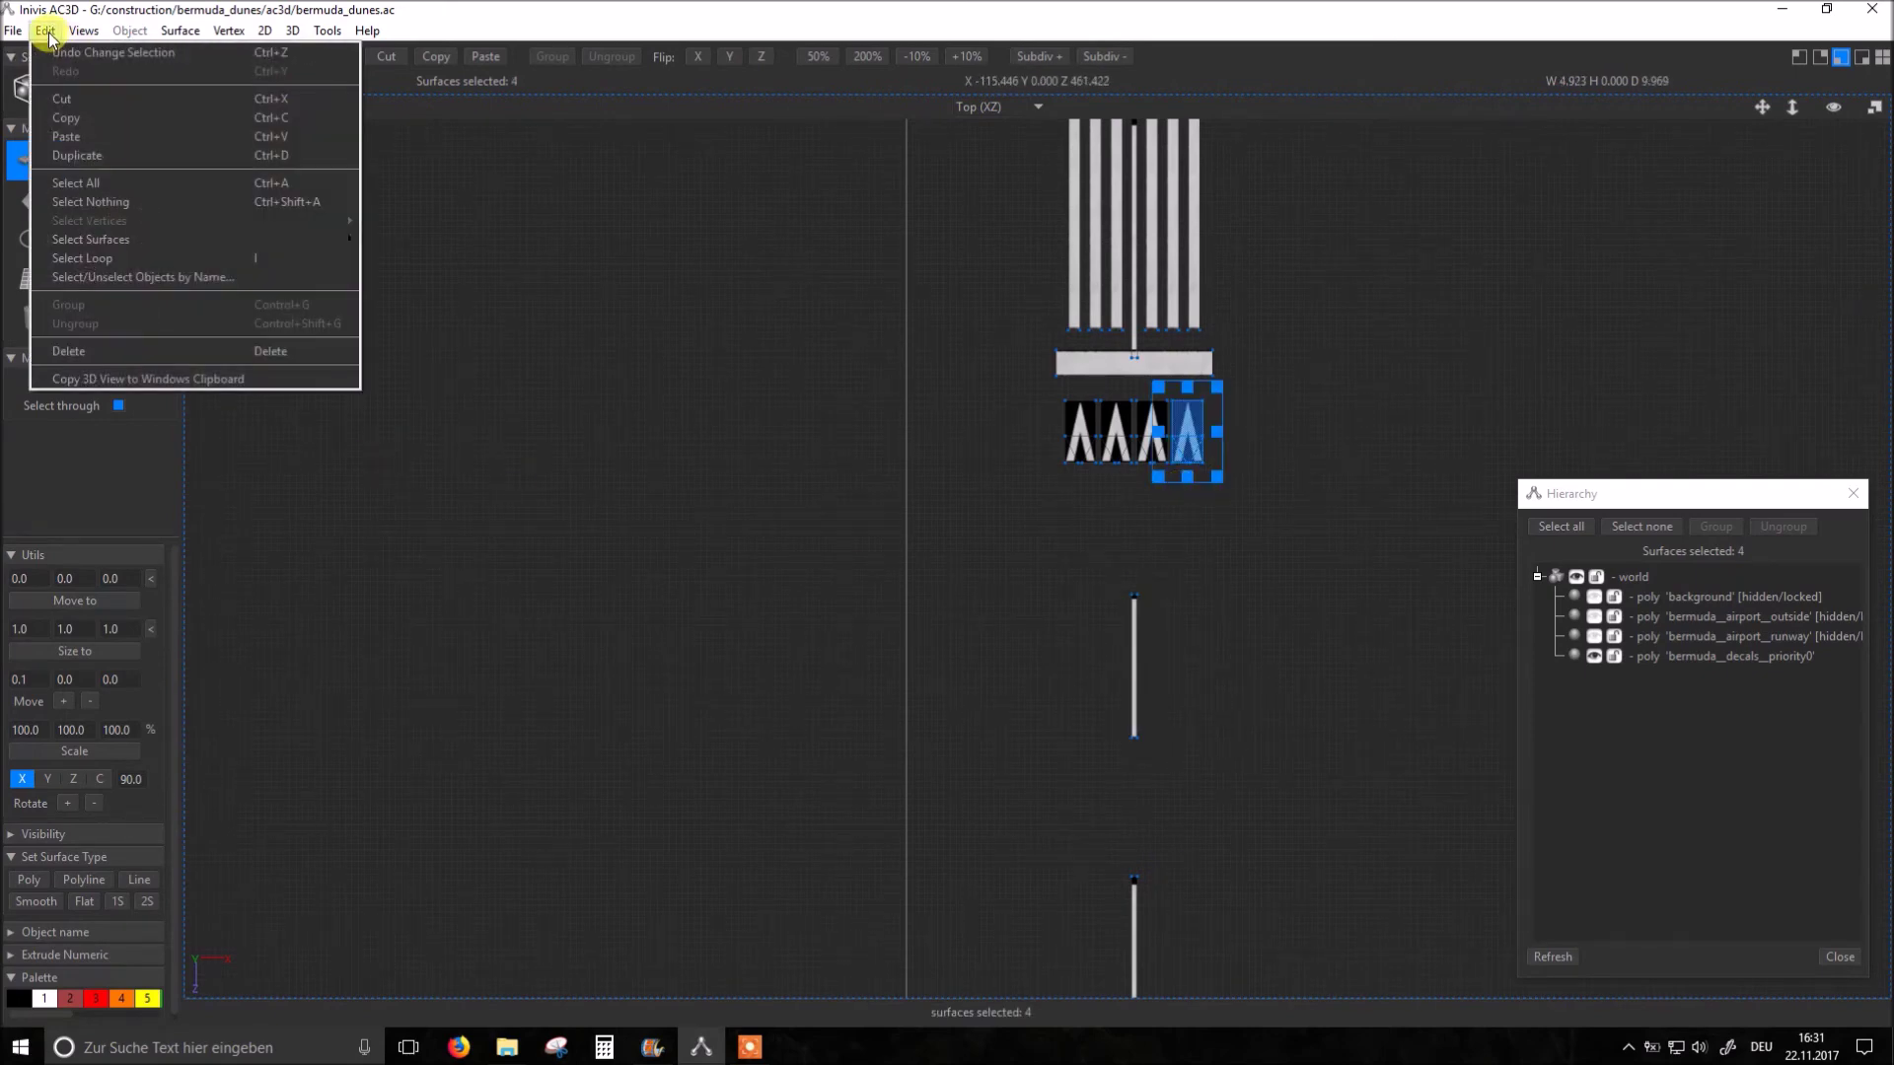
click(79, 158)
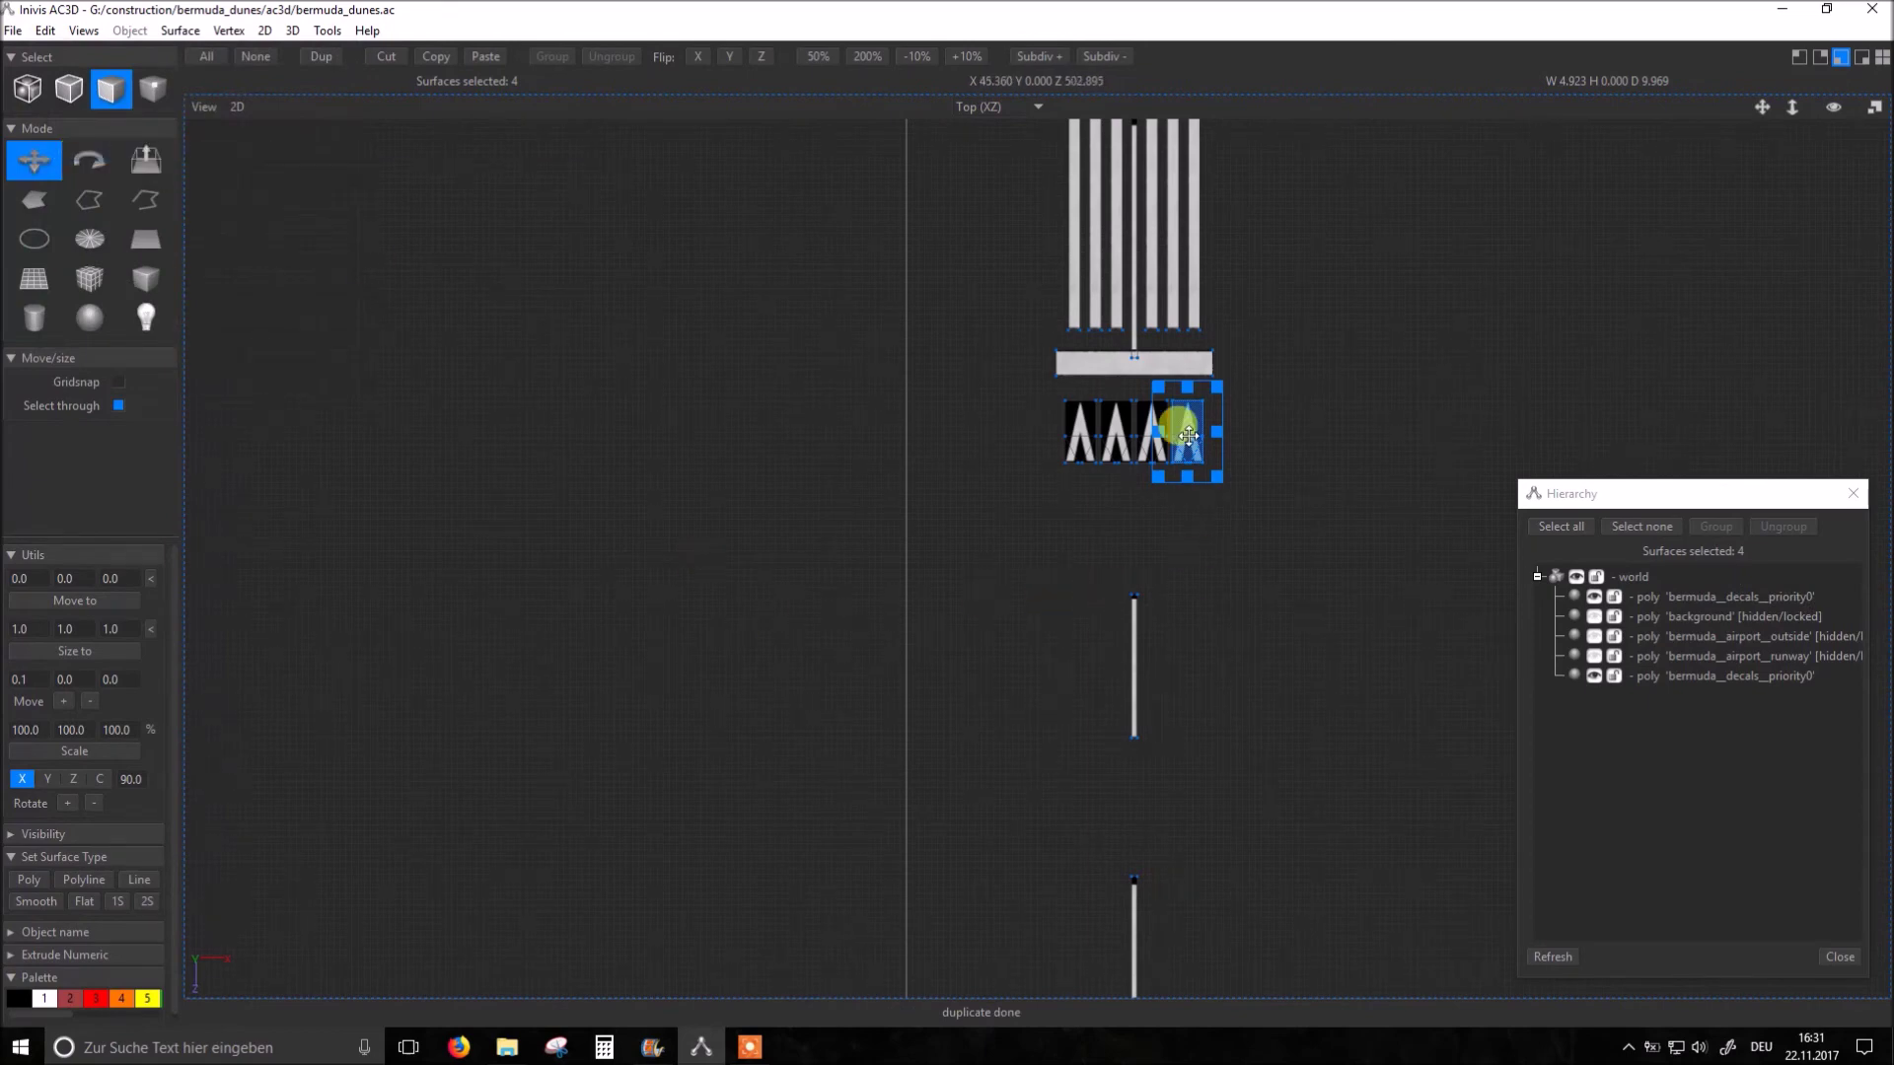
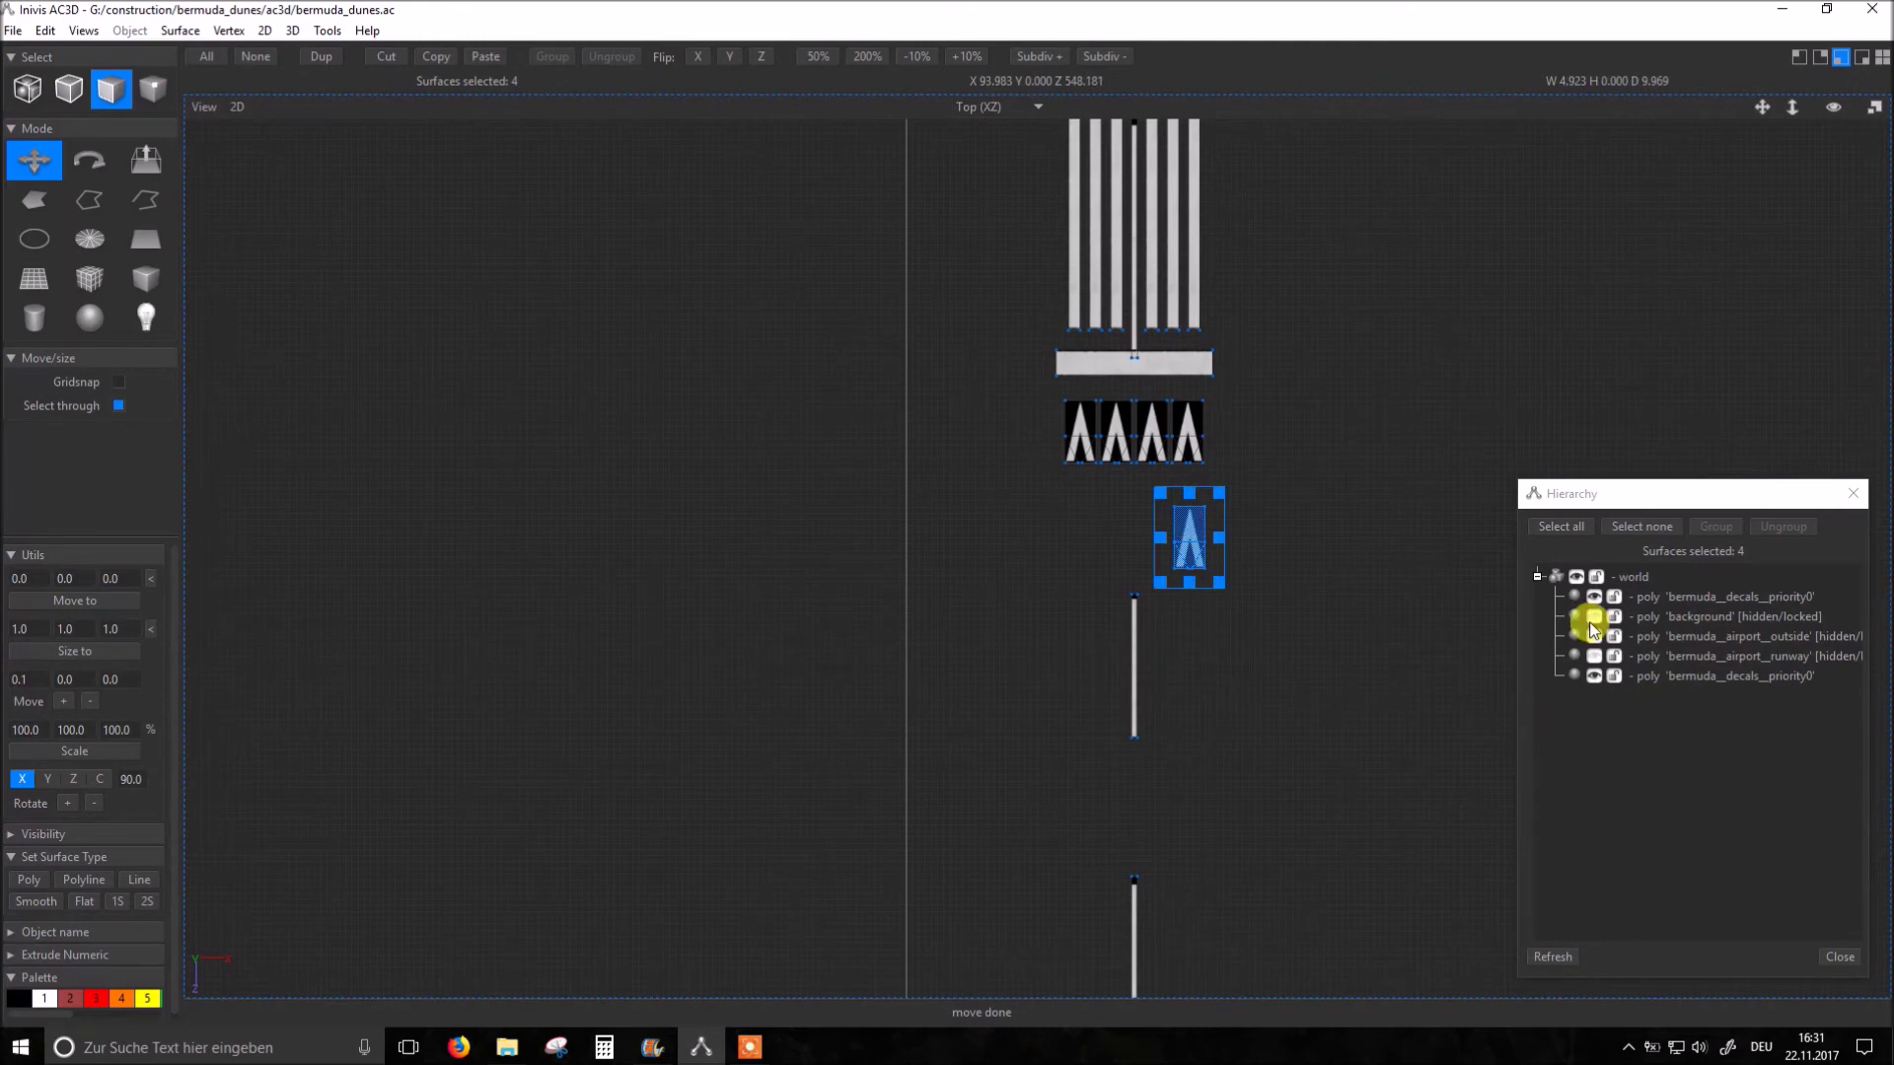
Step: Unhide and unlock the background photo, then move the arrow decal onto the runway centreline
click(1579, 618)
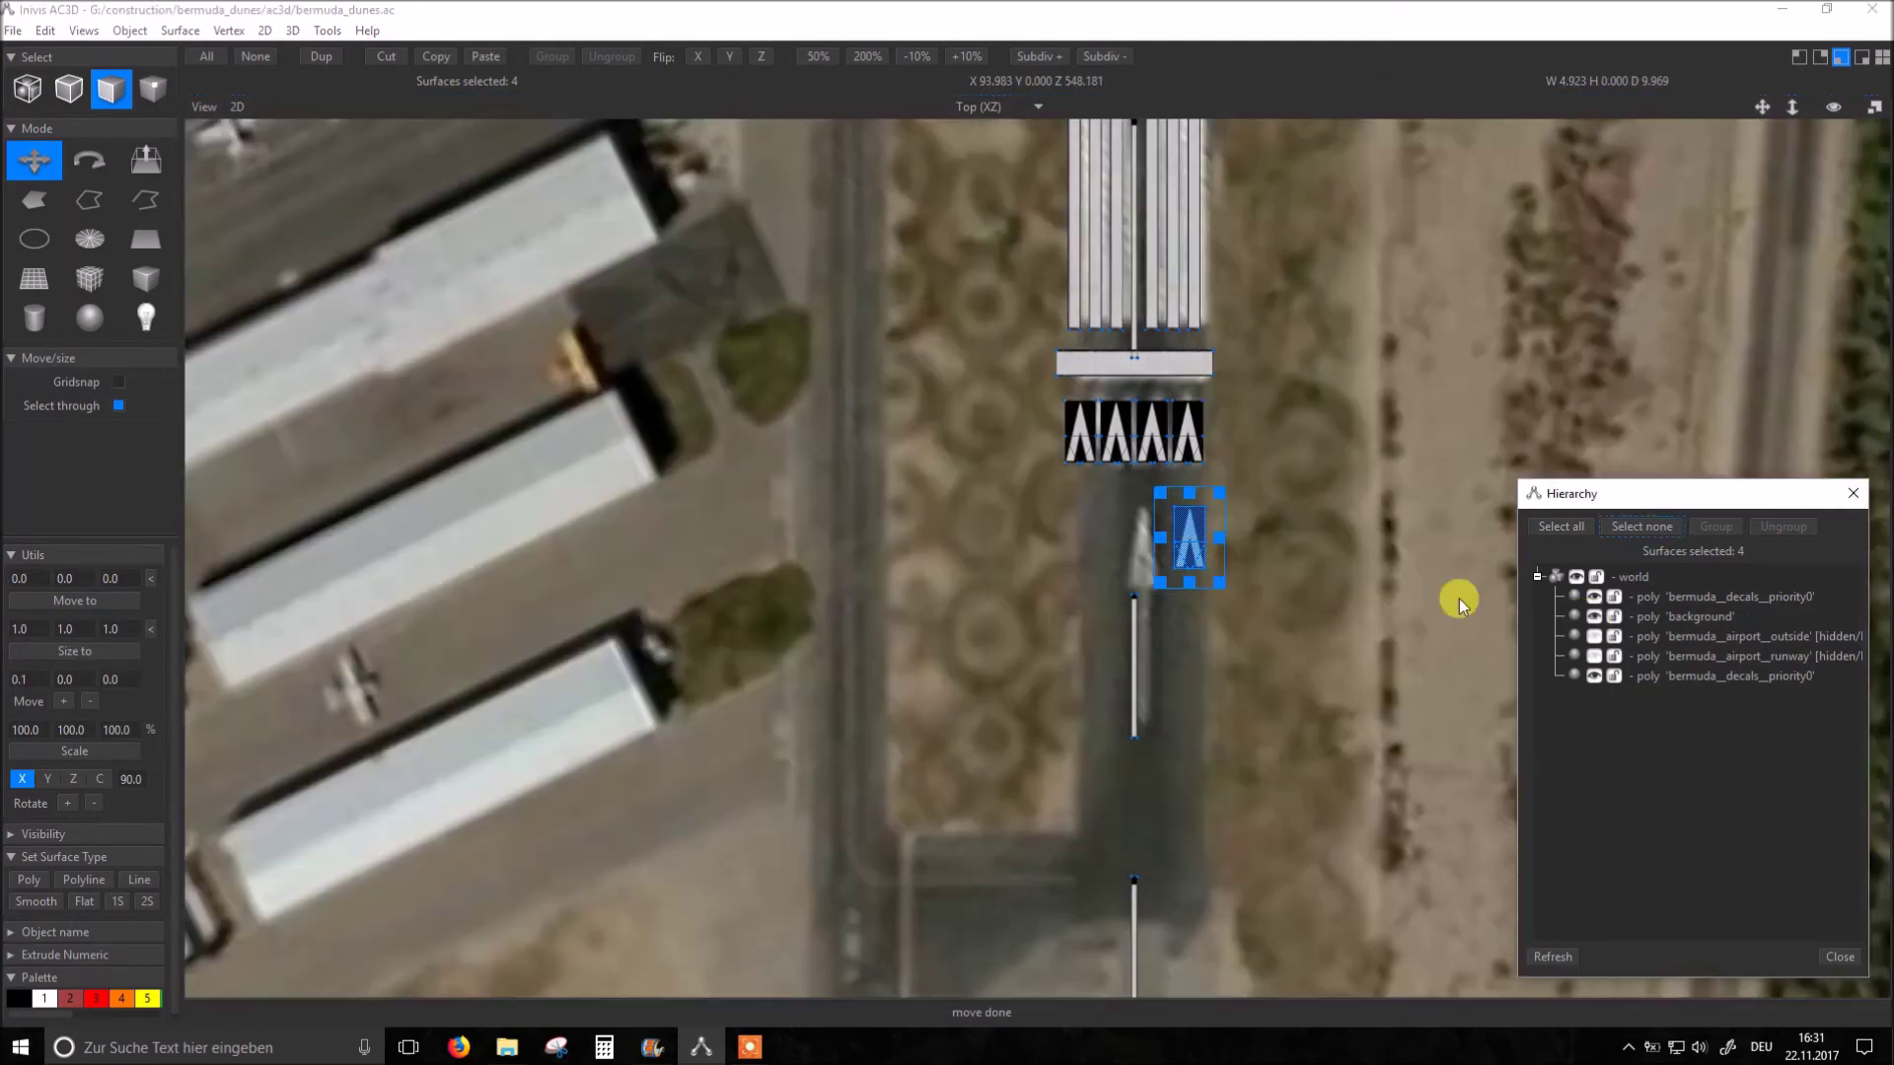
click(1188, 540)
drag(1194, 539, 1145, 577)
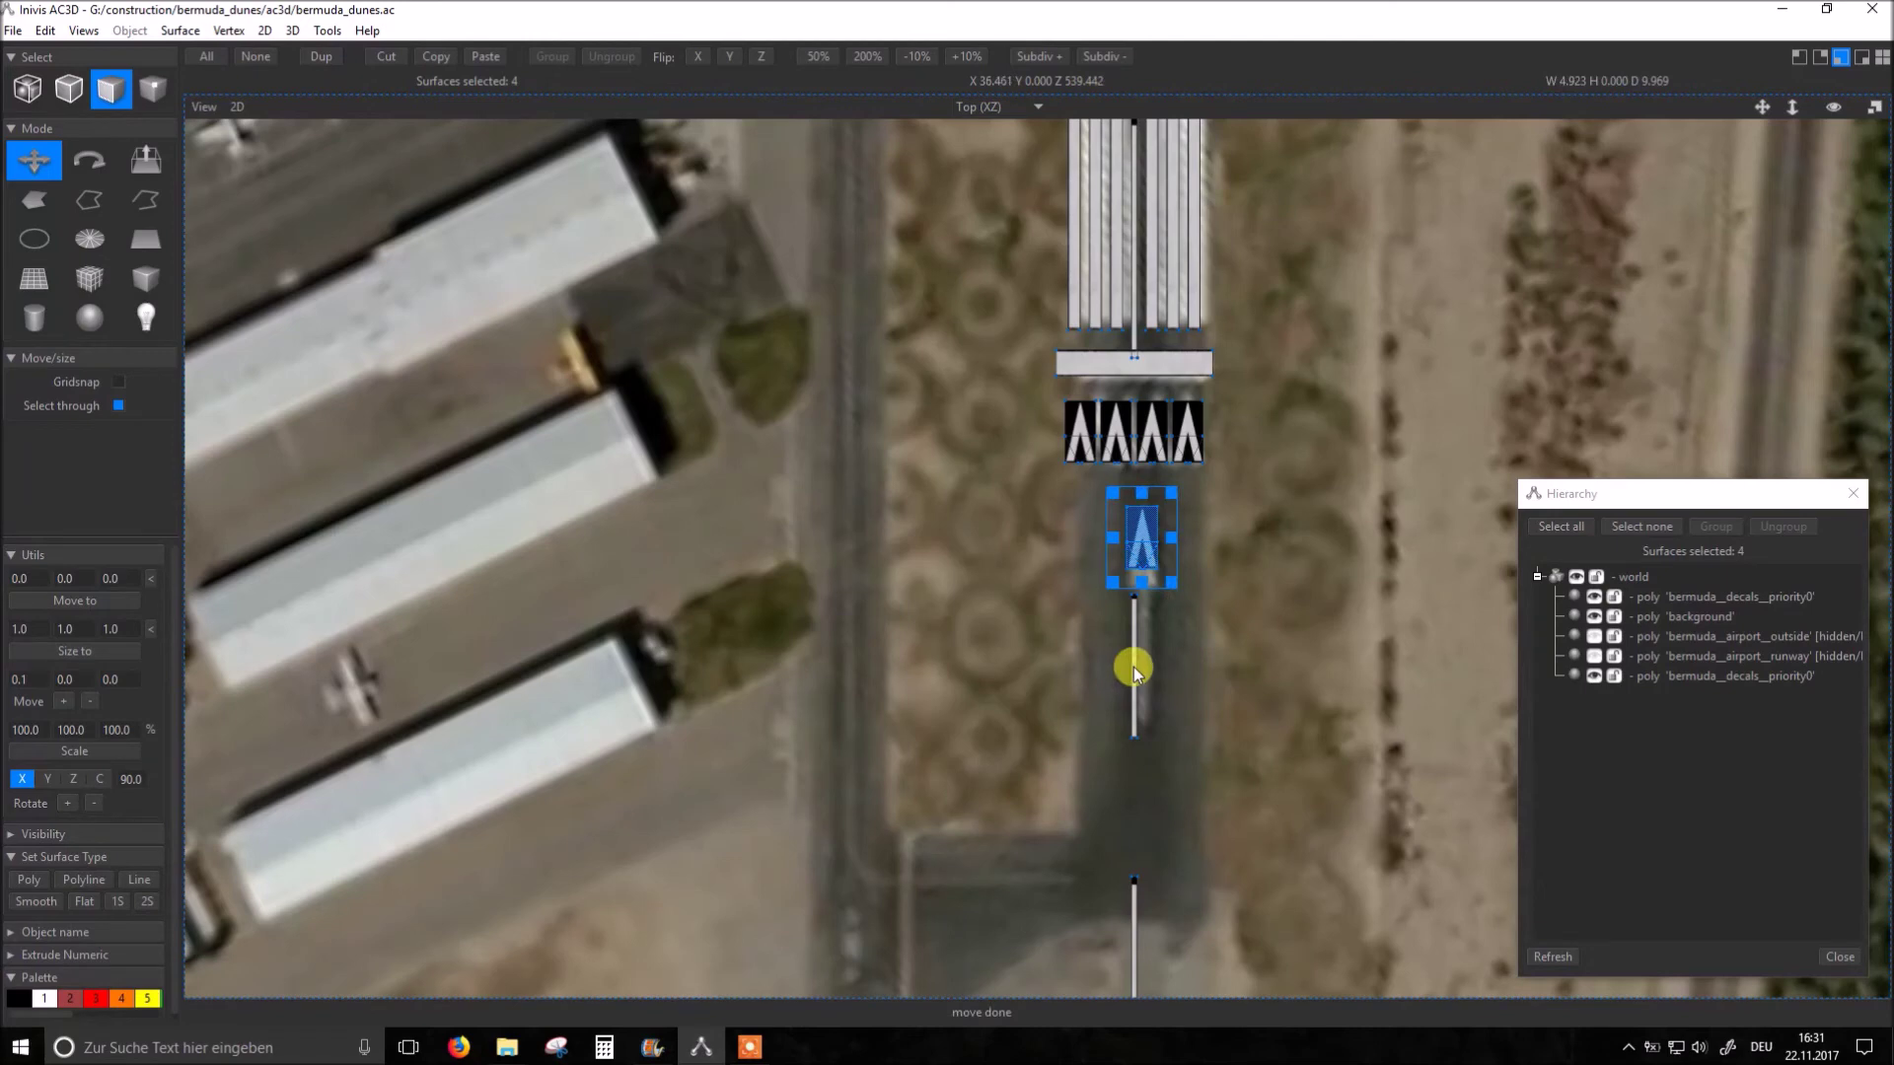
Step: Align the centreline stripe with the photographed runway marking below the arrow
click(1134, 667)
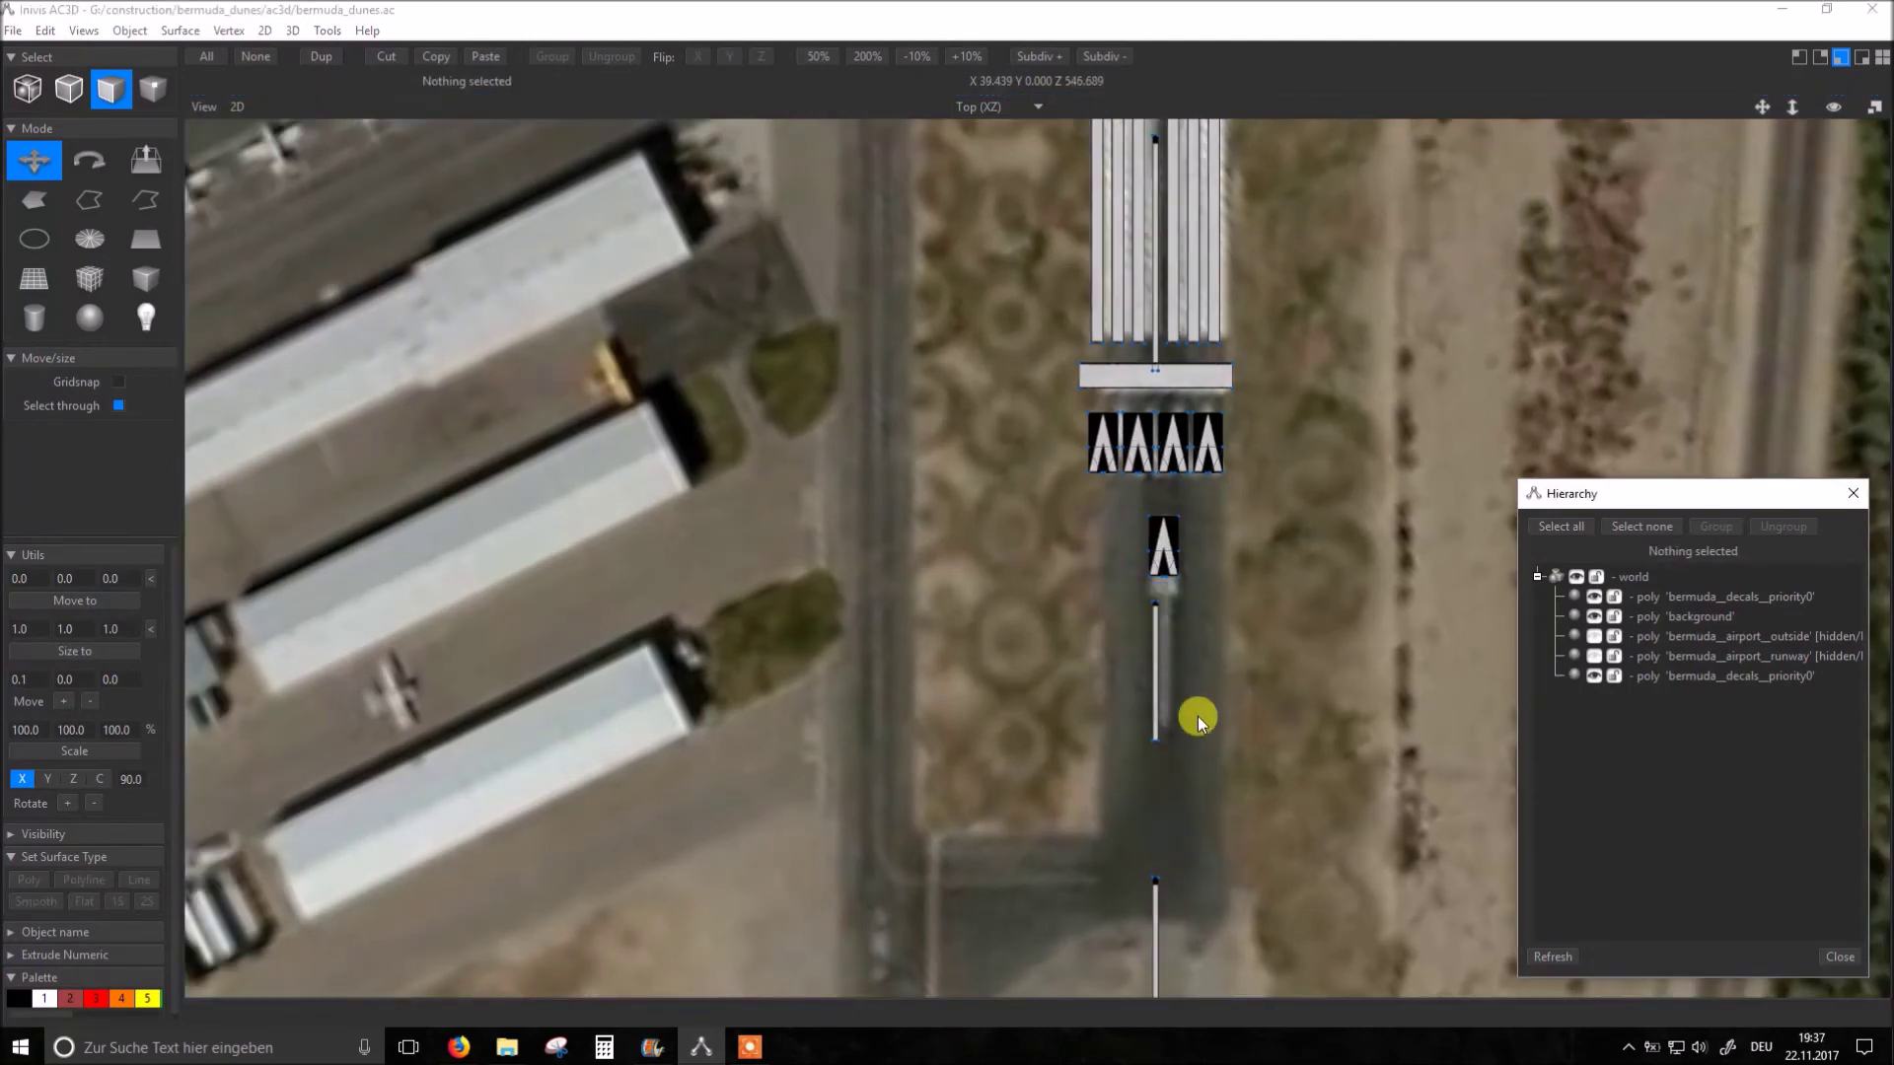
click(1155, 692)
drag(1154, 692, 1162, 670)
scroll(1213, 798, down, 1)
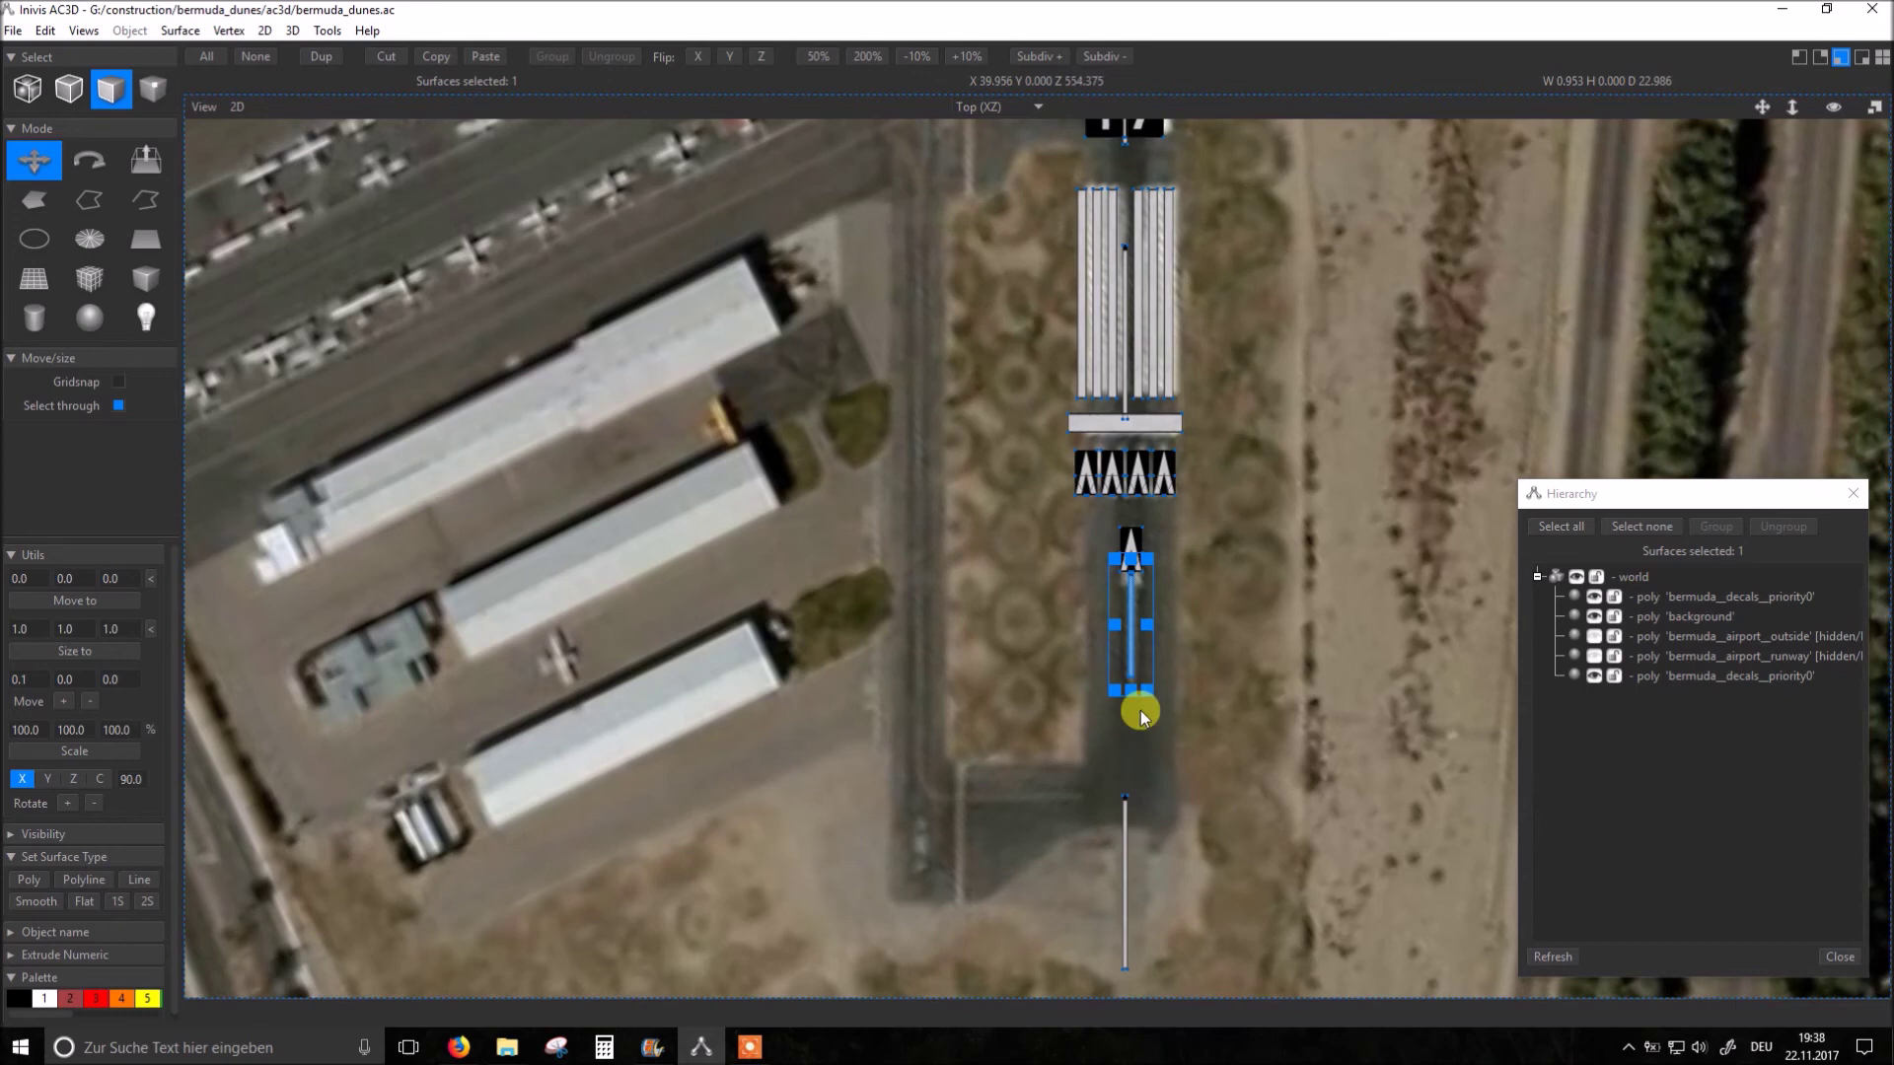
Step: Hide and lock the background, then delete the three lower centreline surfaces
click(1590, 618)
scroll(1298, 656, down, 2)
scroll(1270, 722, down, 2)
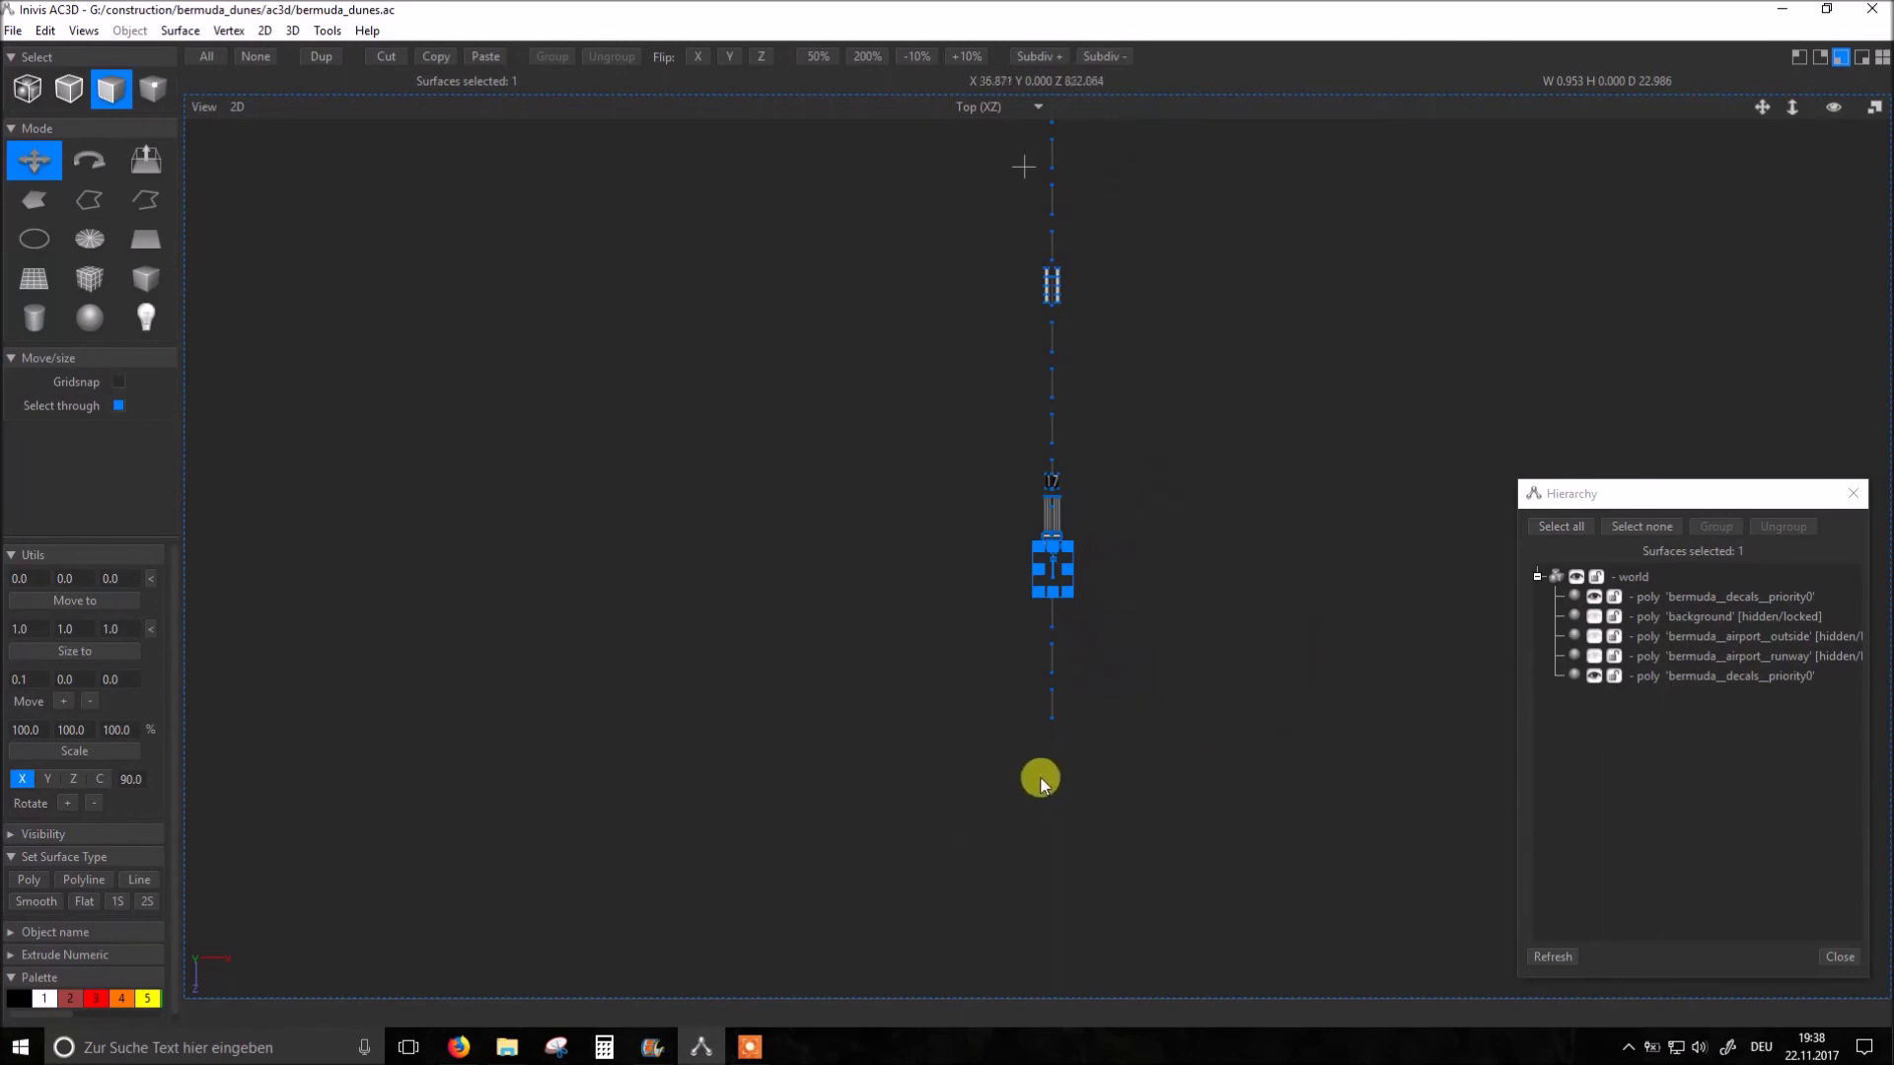
drag(1036, 776, 1110, 623)
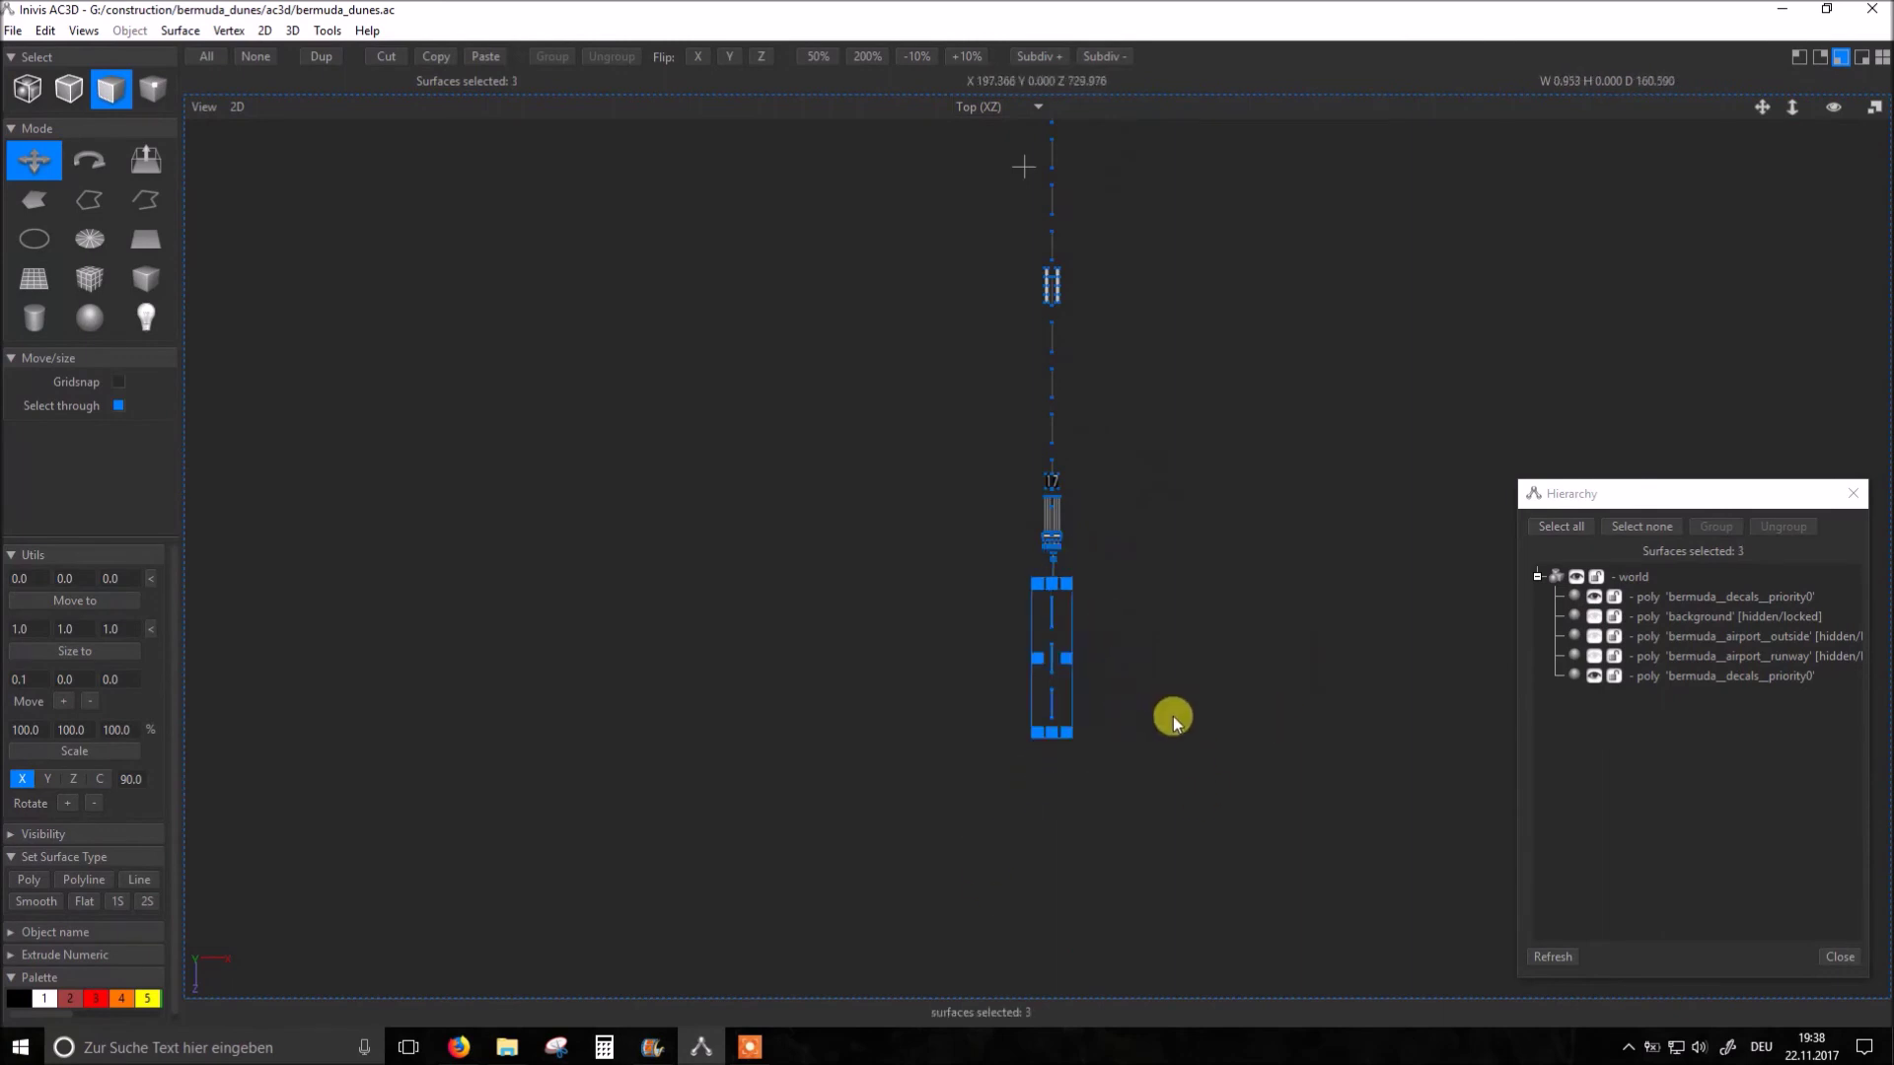
key(Delete)
scroll(1048, 629, up, 2)
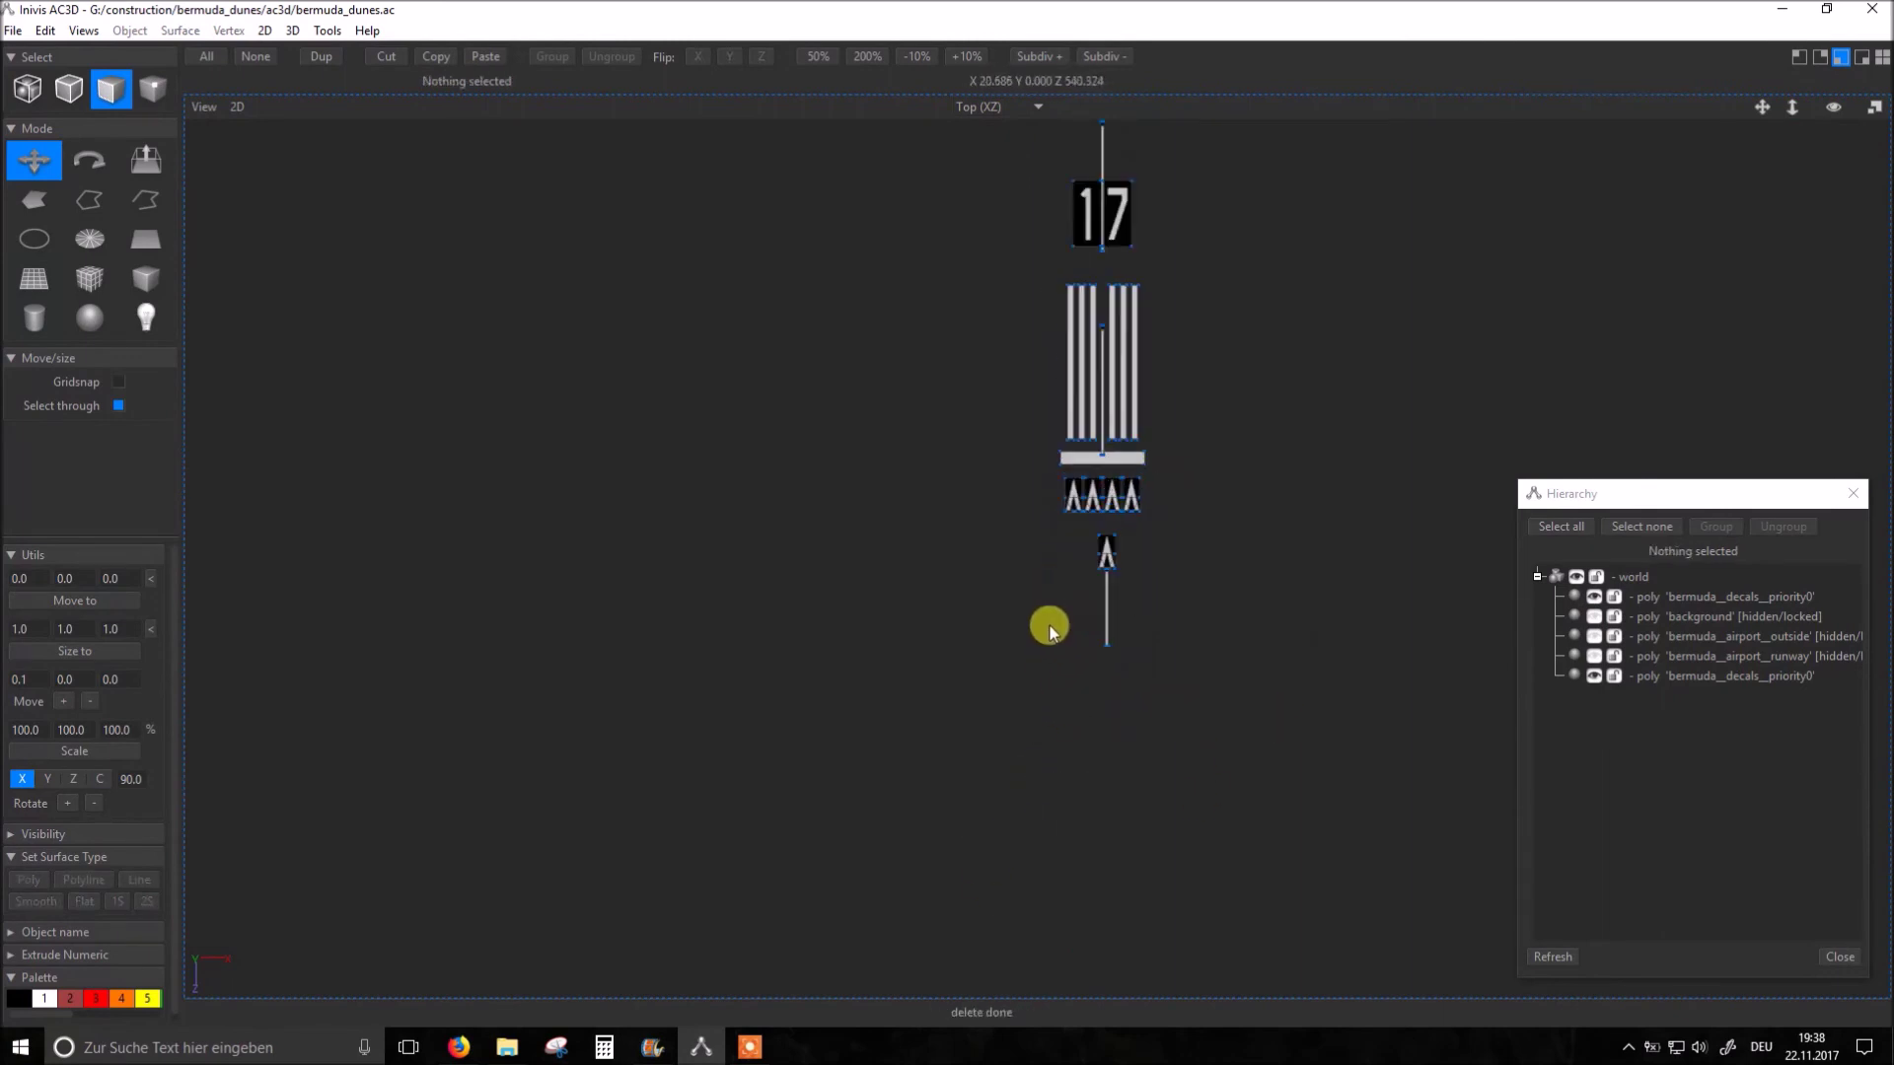
scroll(1164, 576, up, 1)
scroll(1173, 570, down, 2)
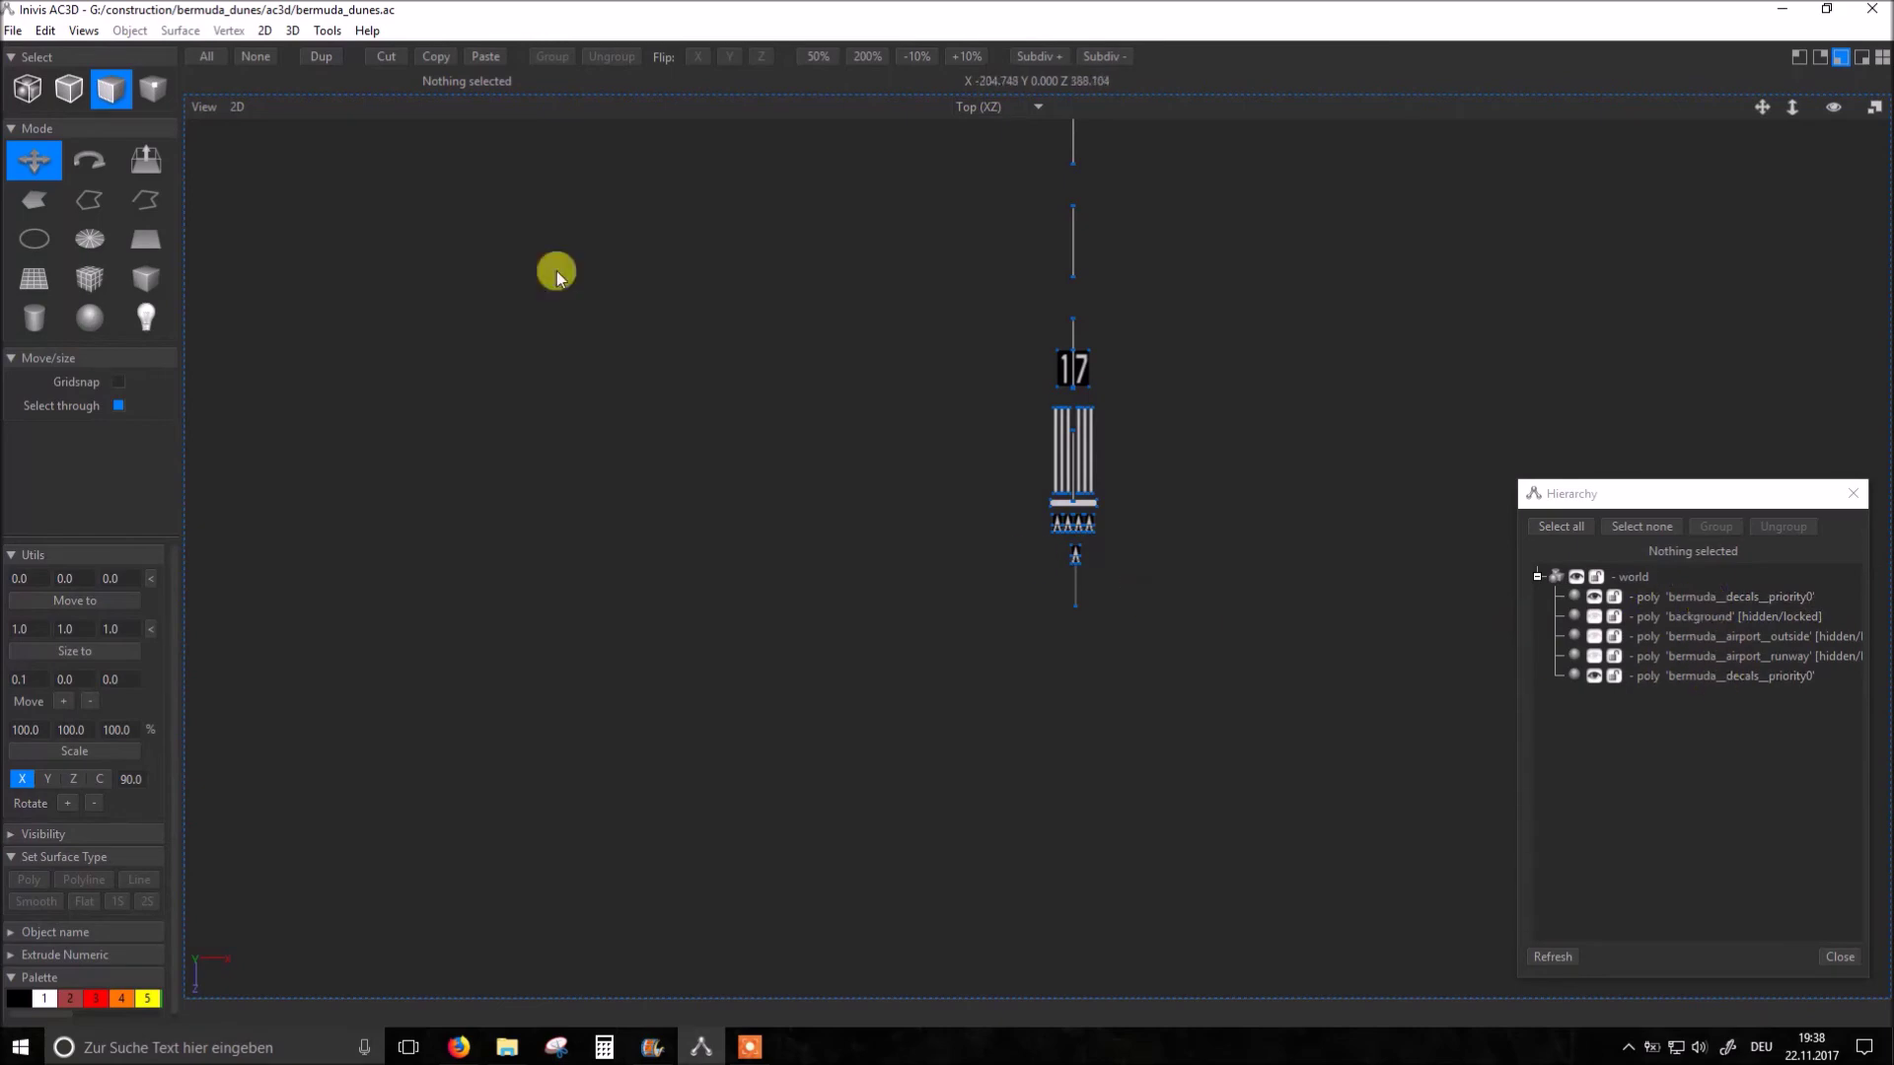
click(29, 88)
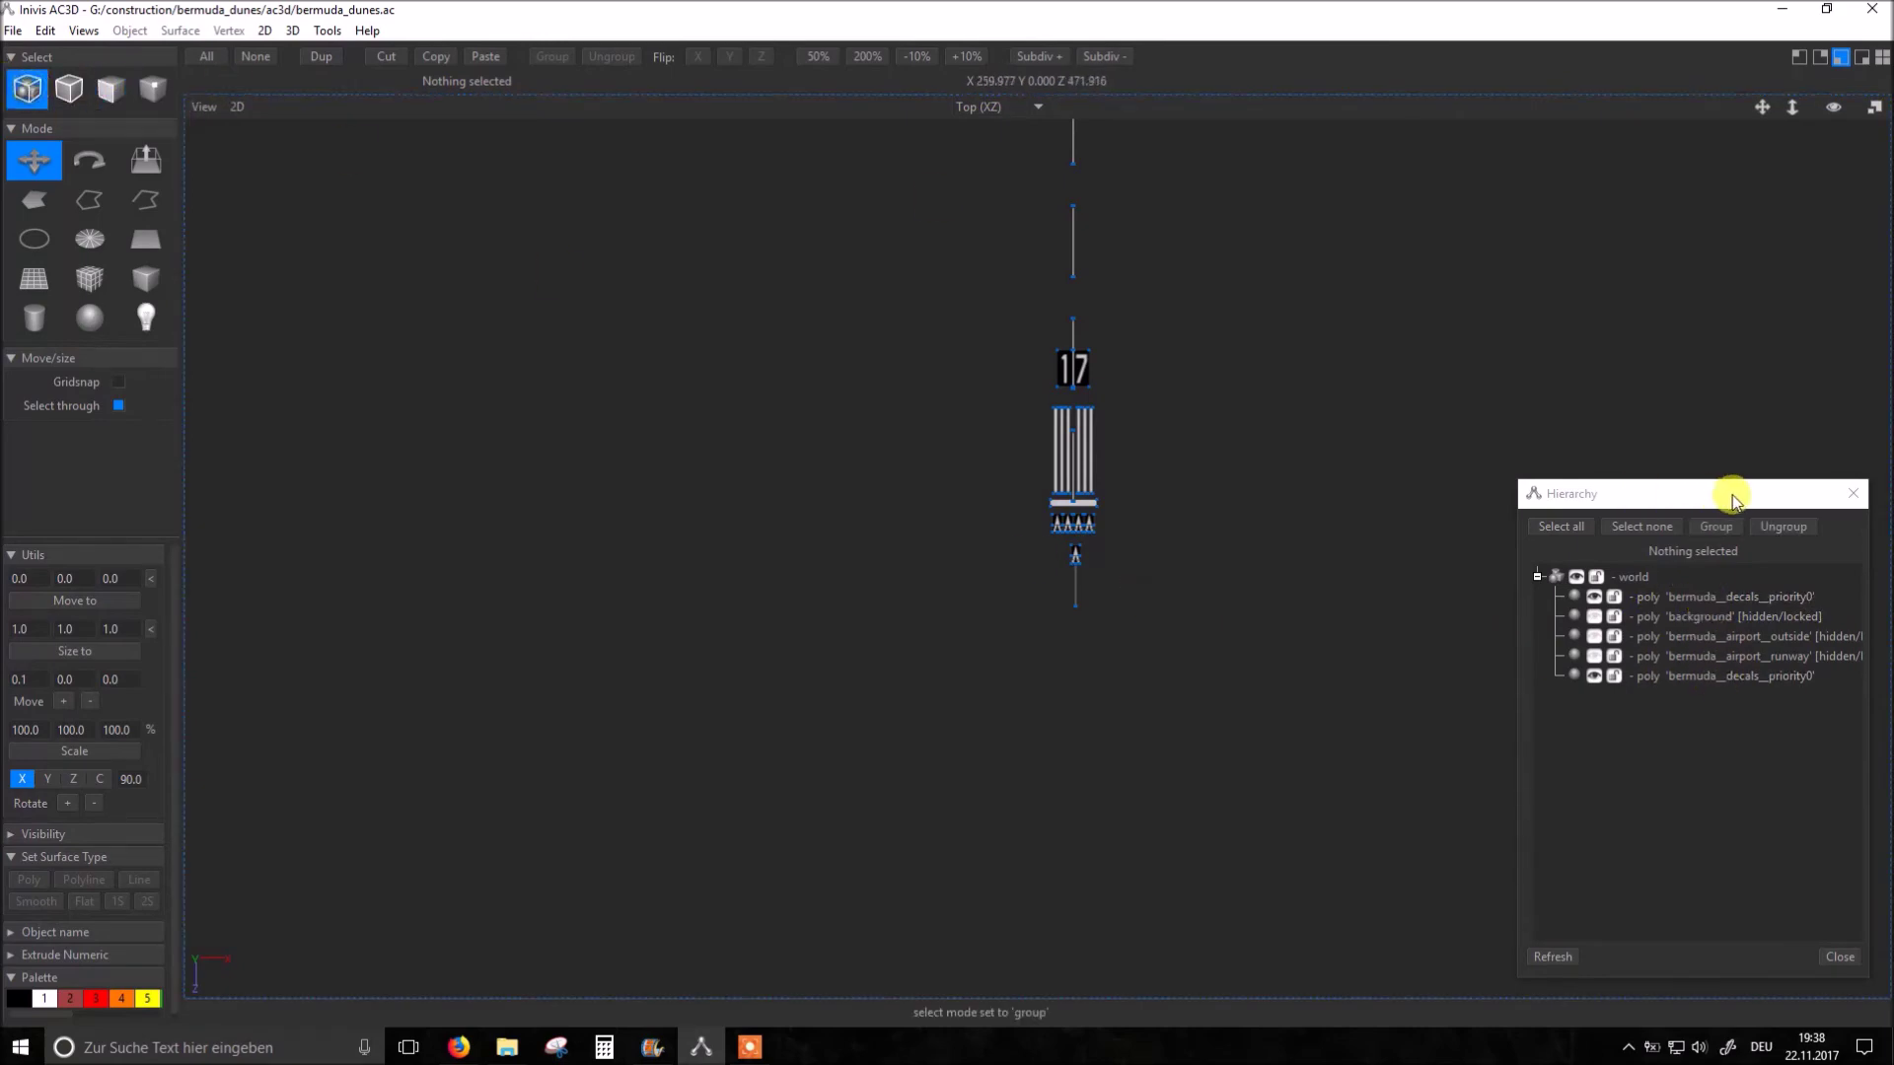
Step: Merge the two bermuda_decals_priority0 objects into a single object
click(1750, 597)
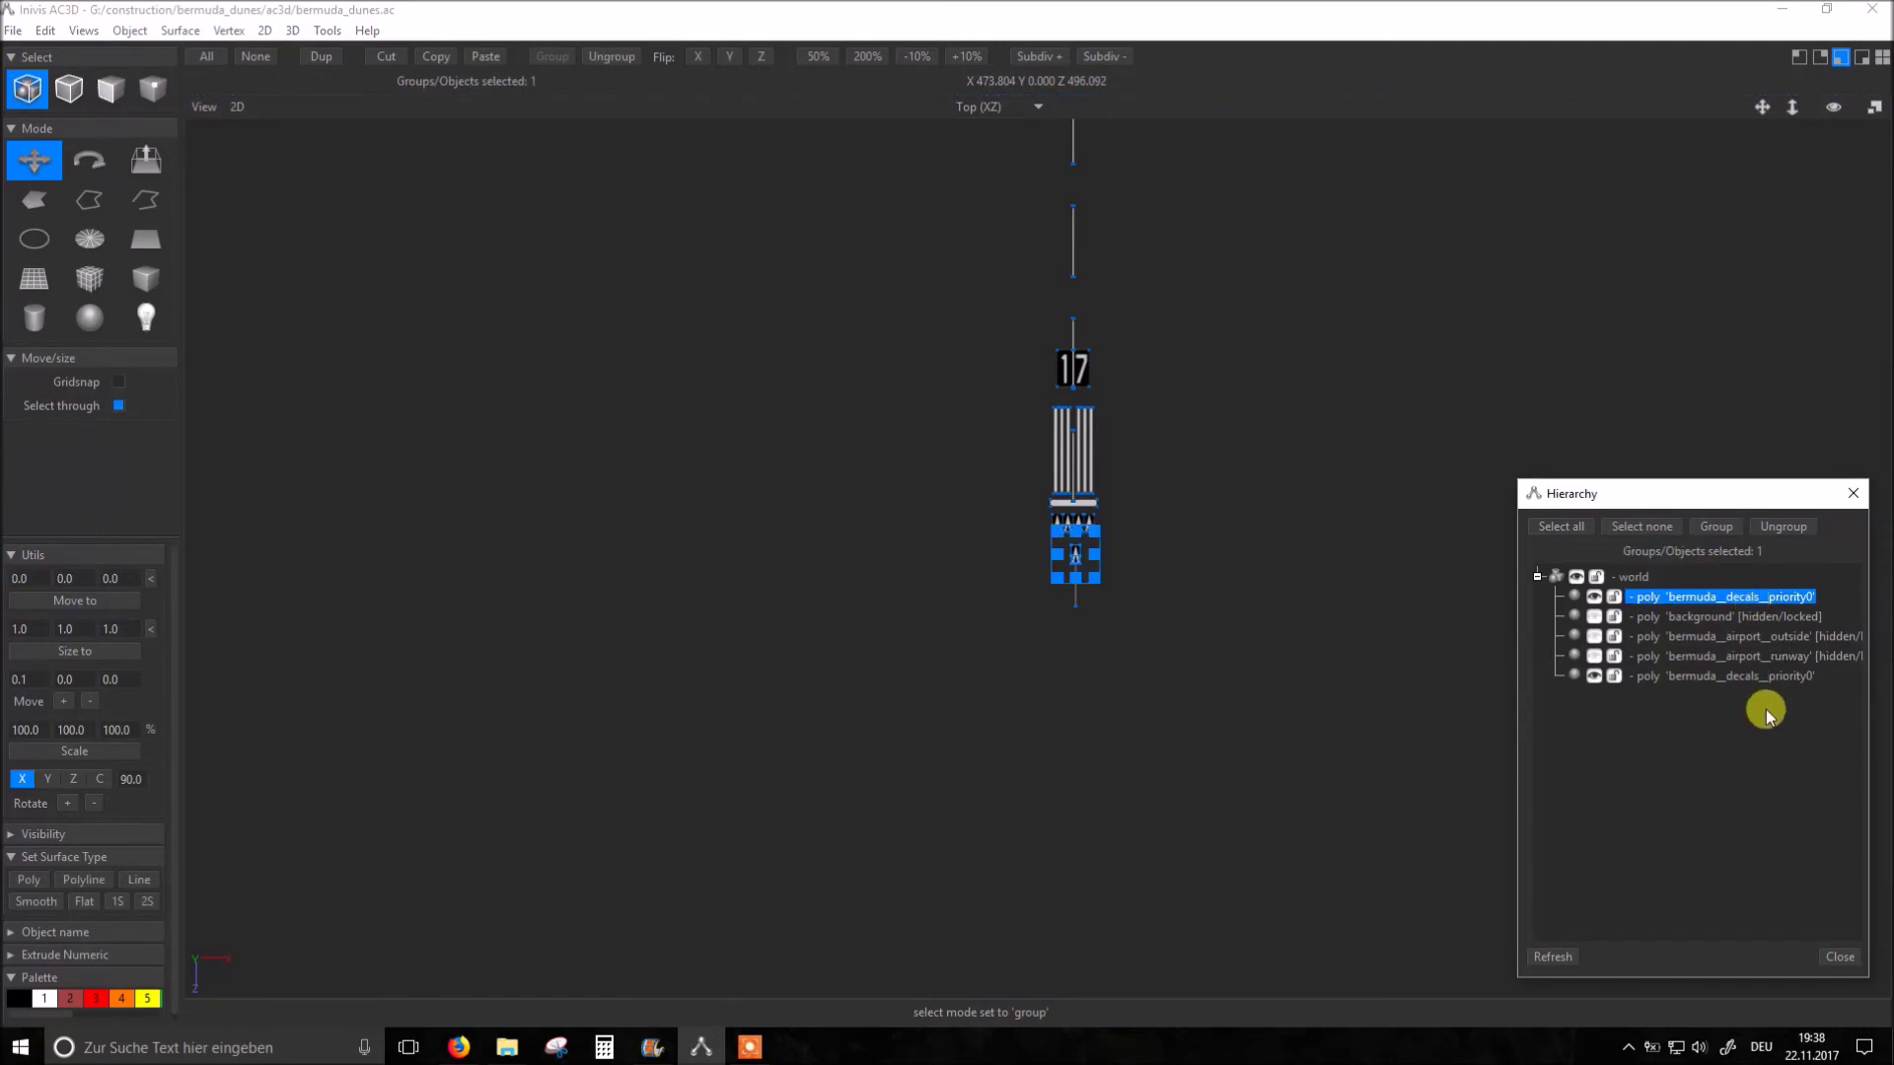
ctrl+click(1757, 675)
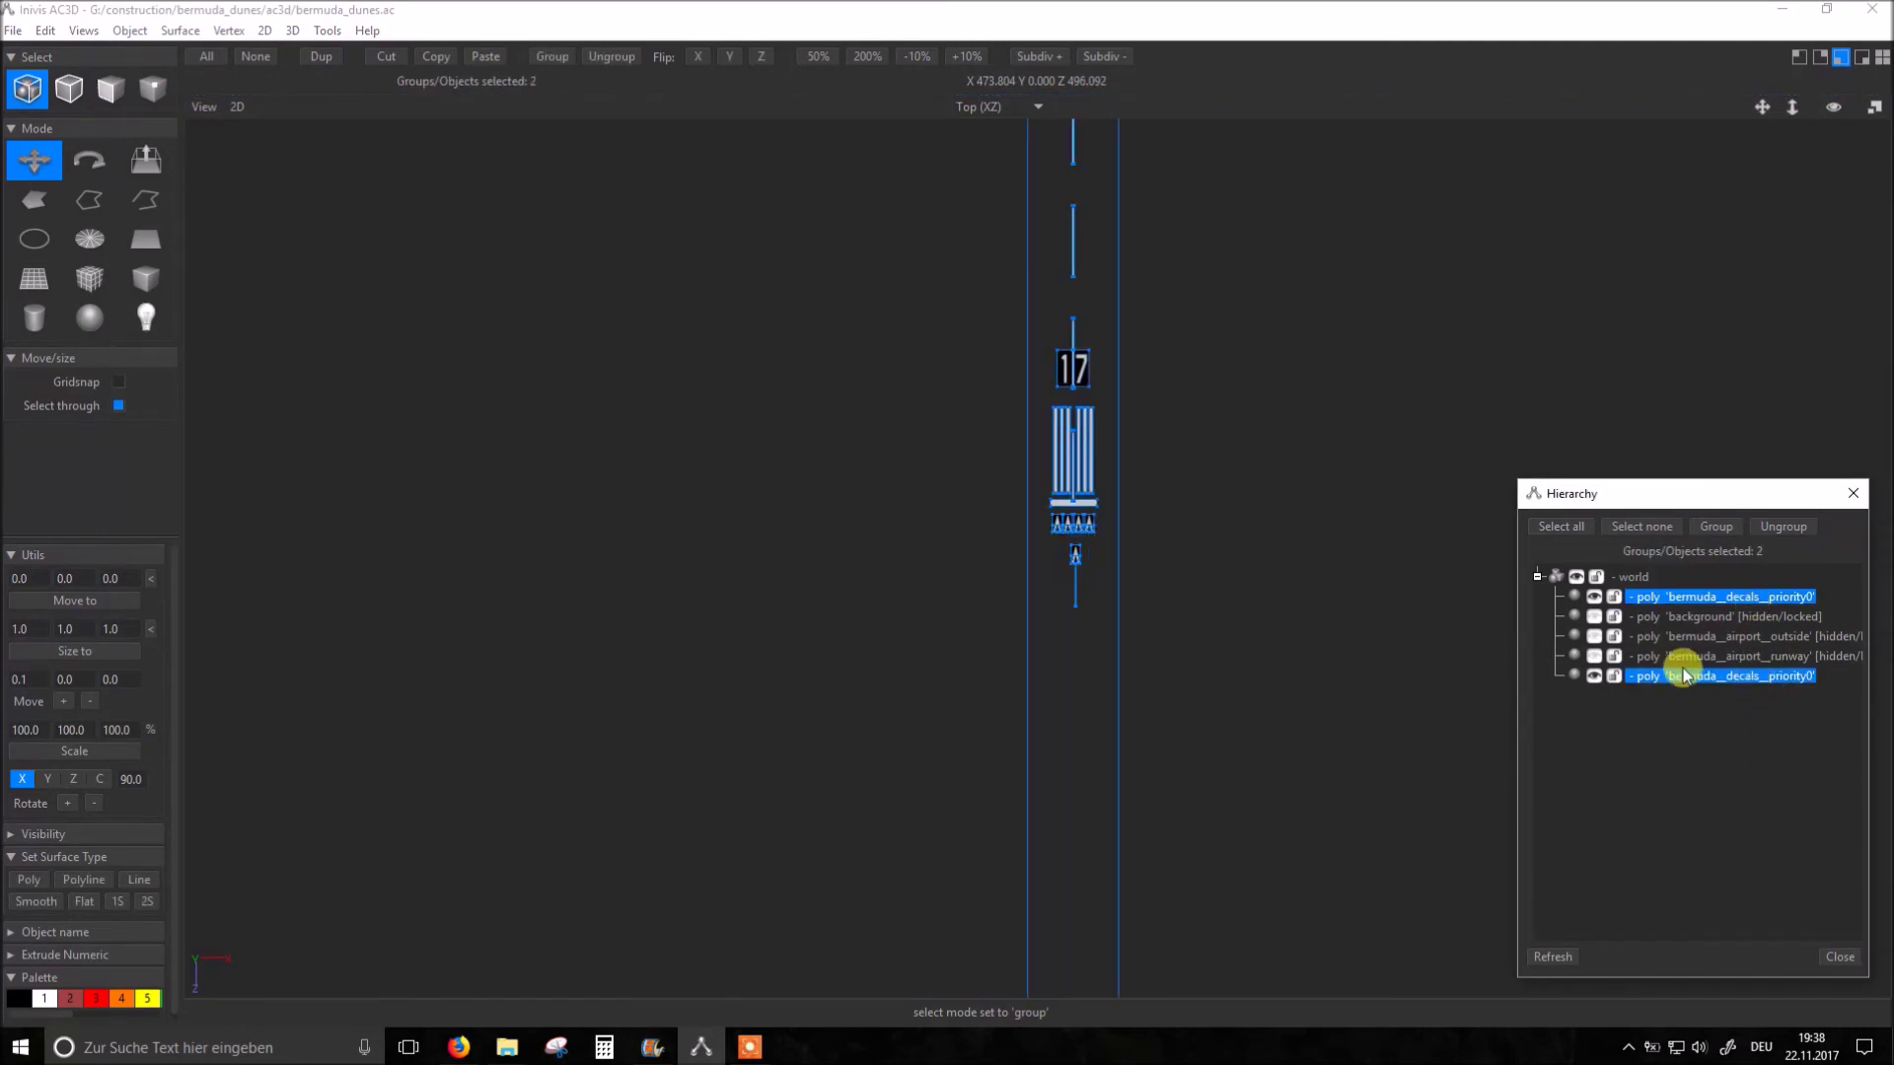
scroll(1361, 639, down, 2)
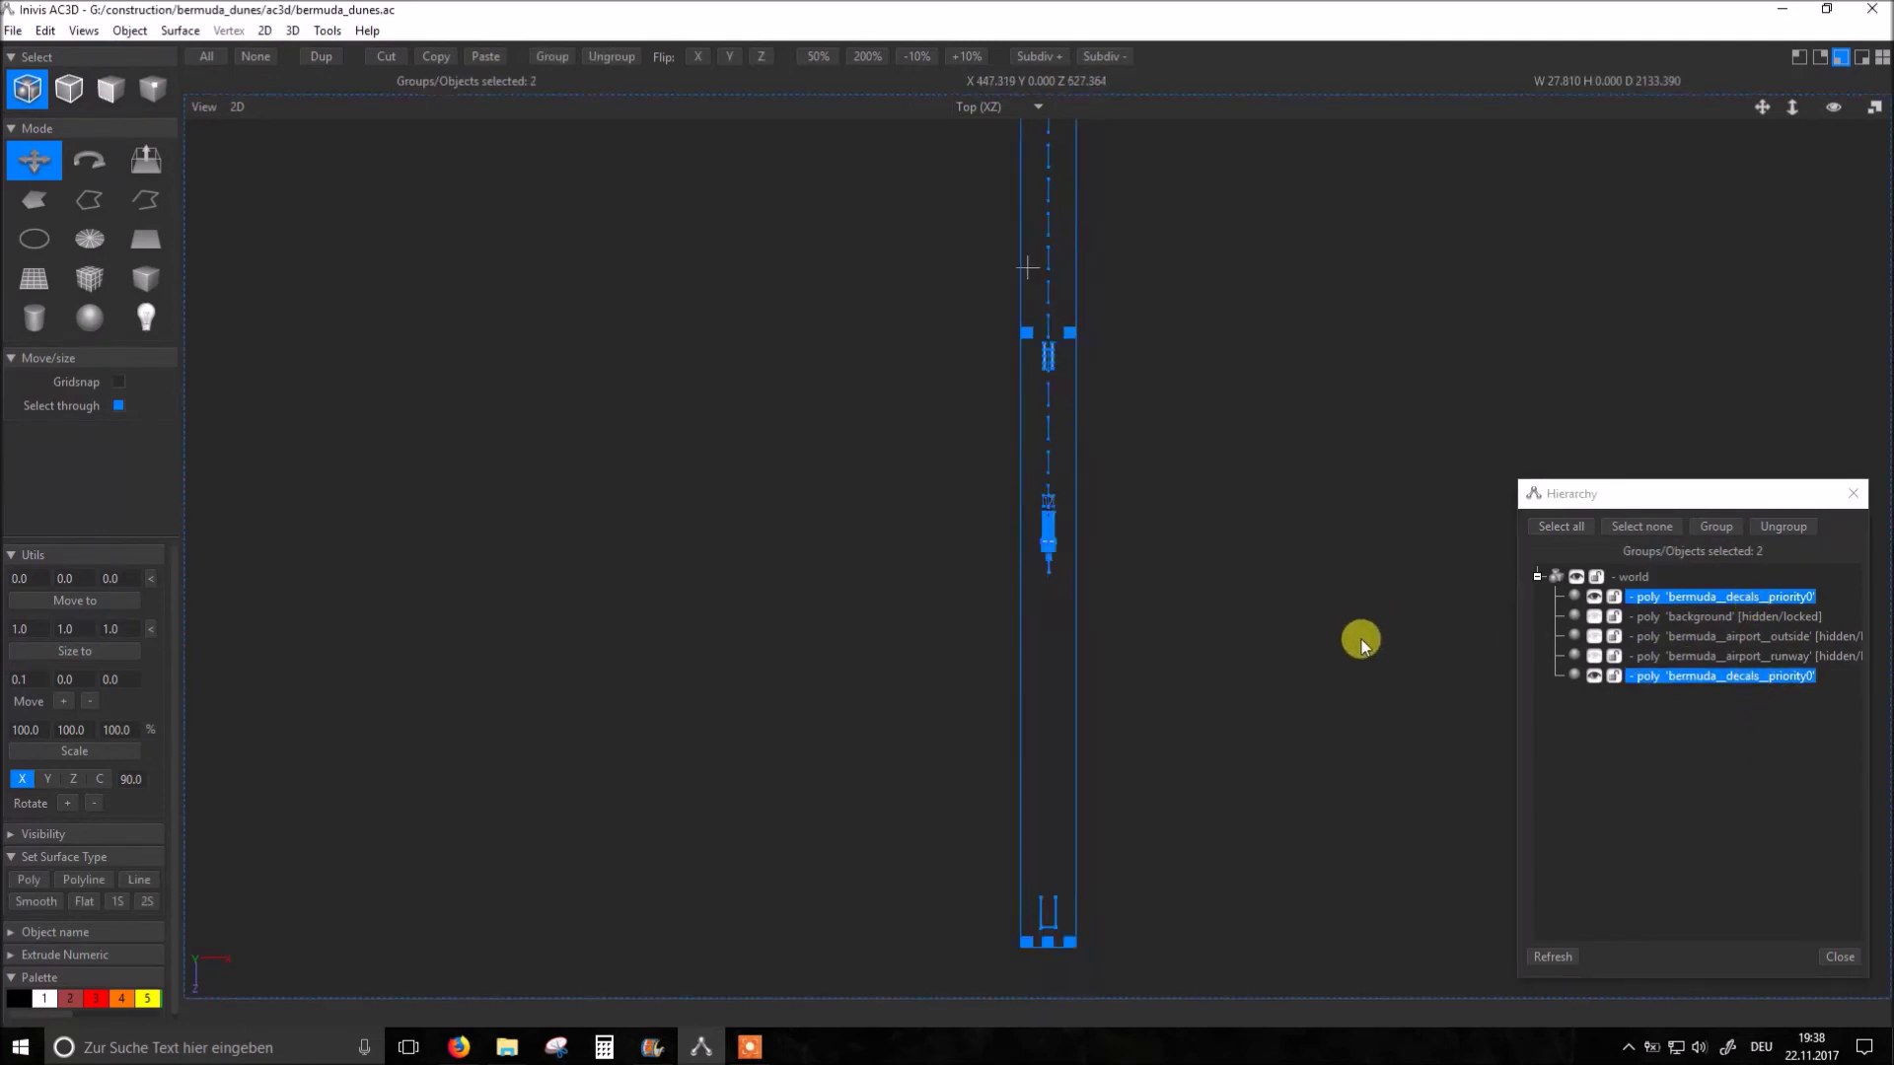
scroll(1363, 639, down, 1)
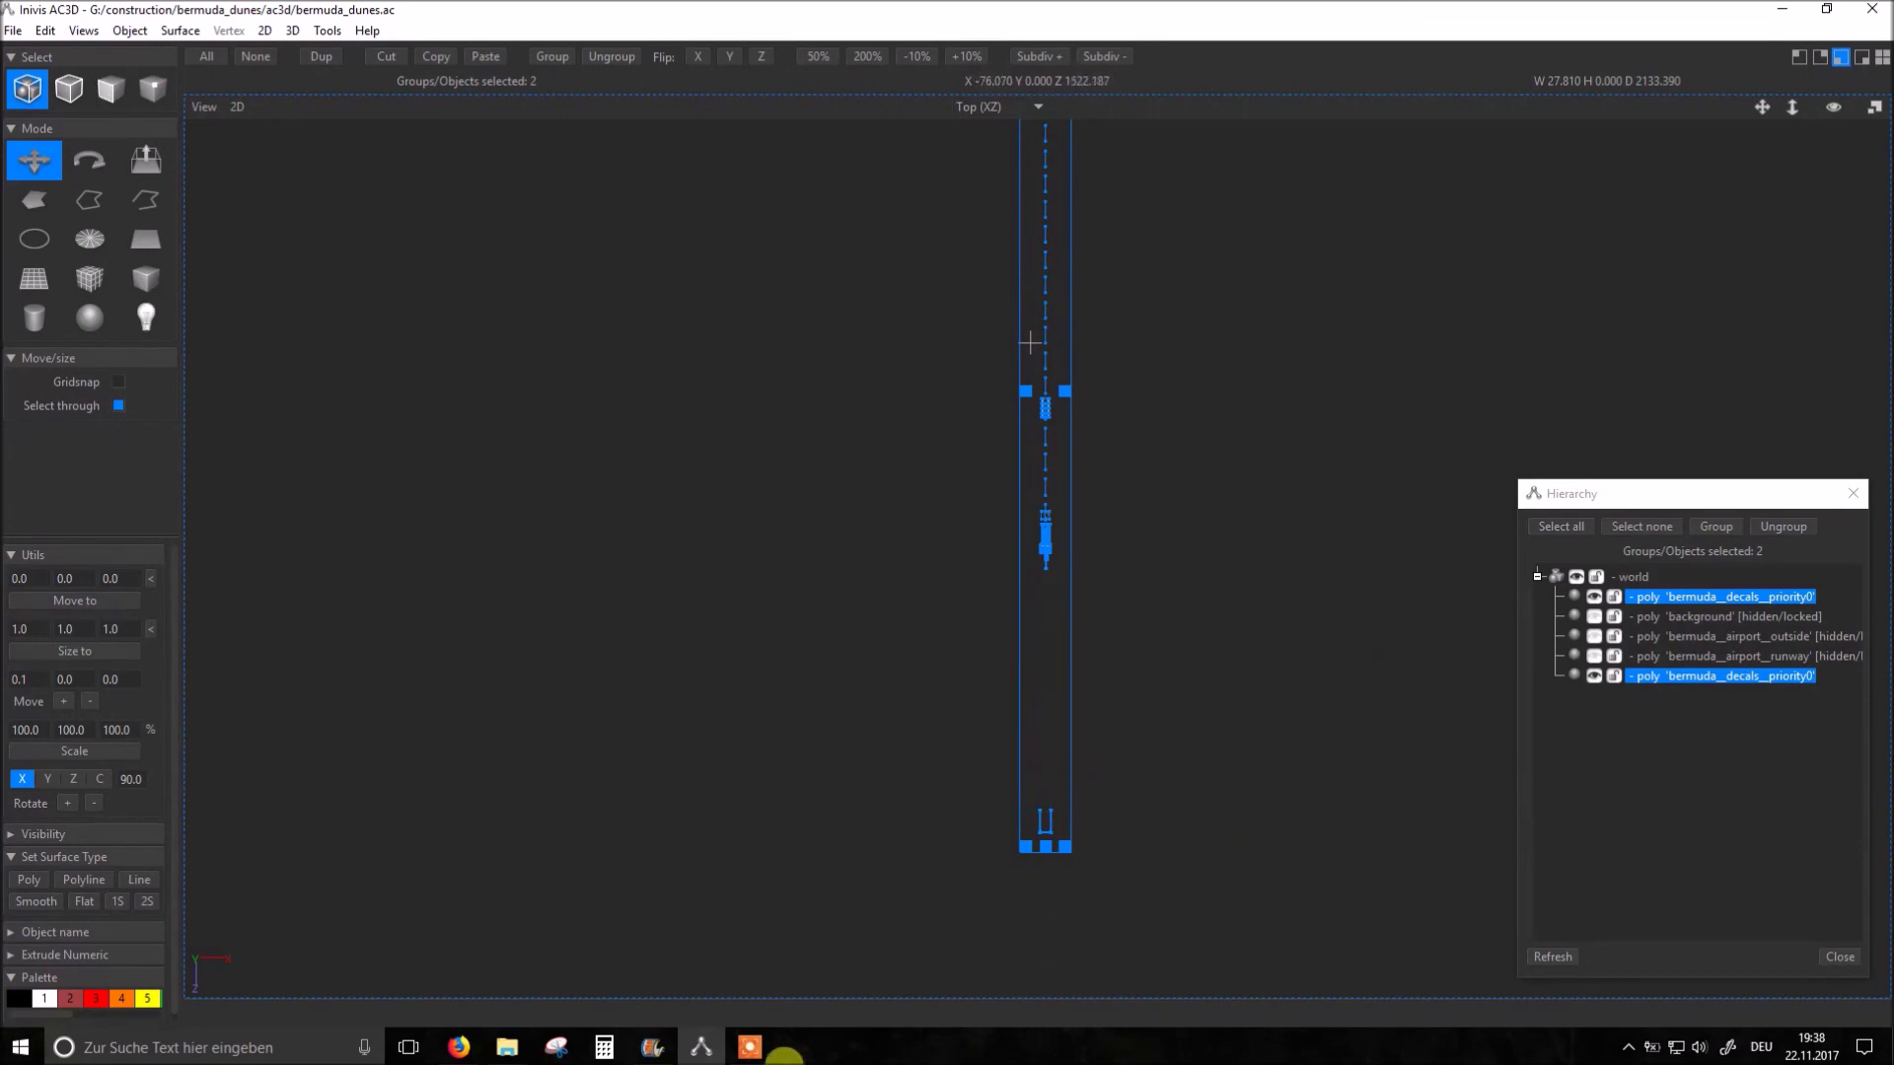
click(130, 31)
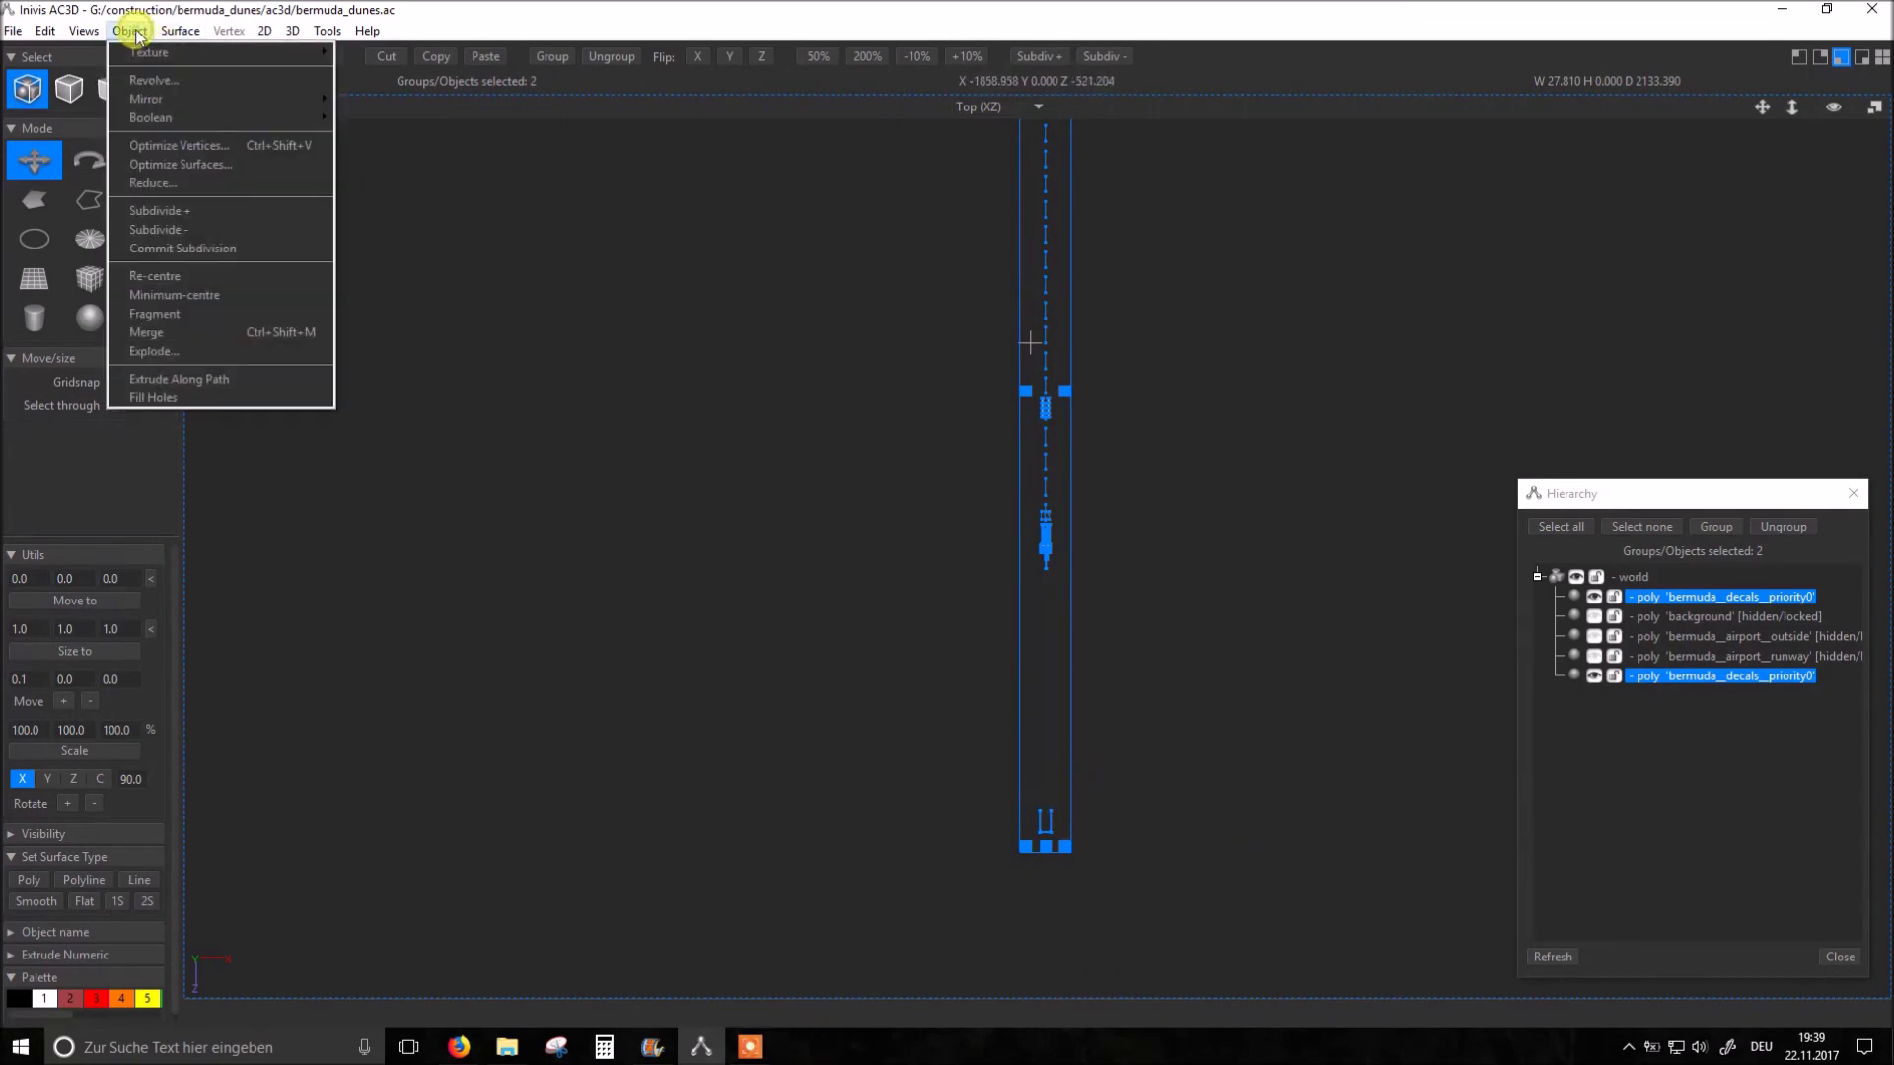
click(155, 332)
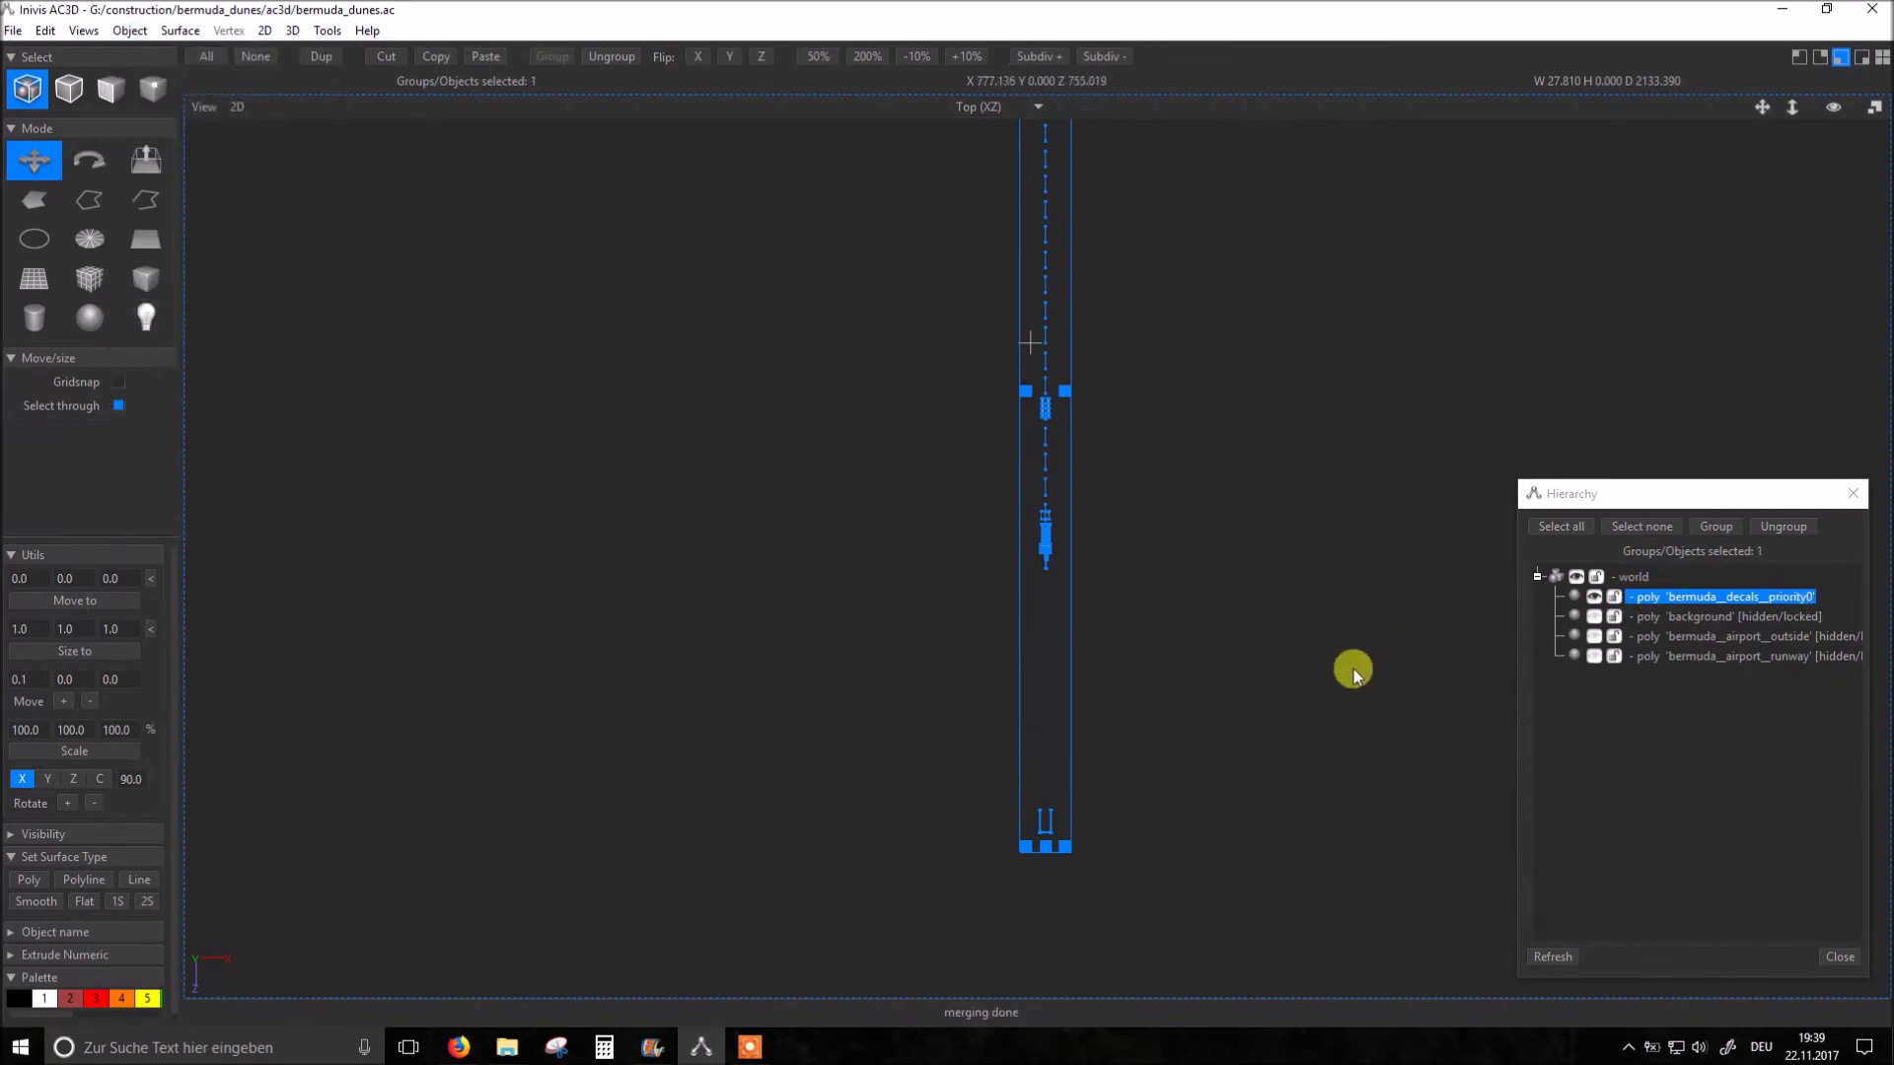
Step: Delete the small leftover surface near the runway's far end
click(111, 89)
click(256, 57)
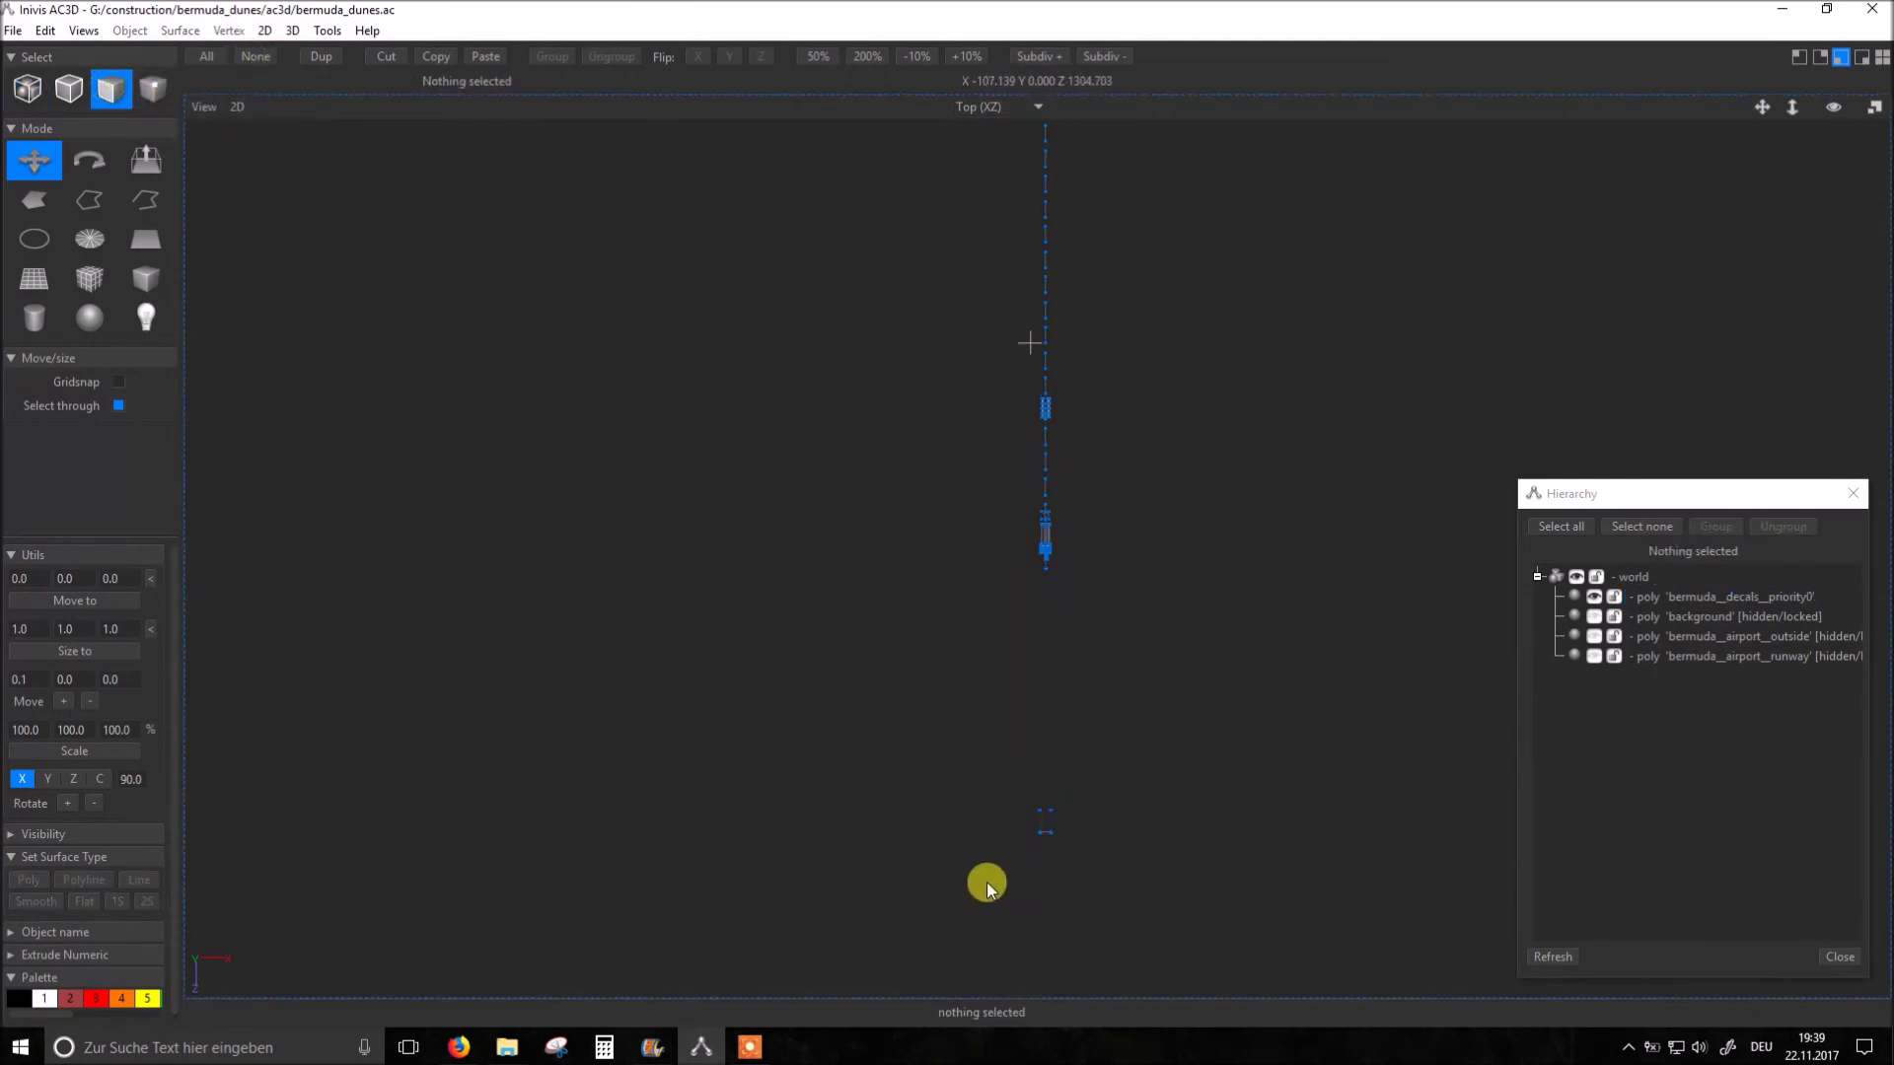
drag(986, 878, 1139, 772)
key(Delete)
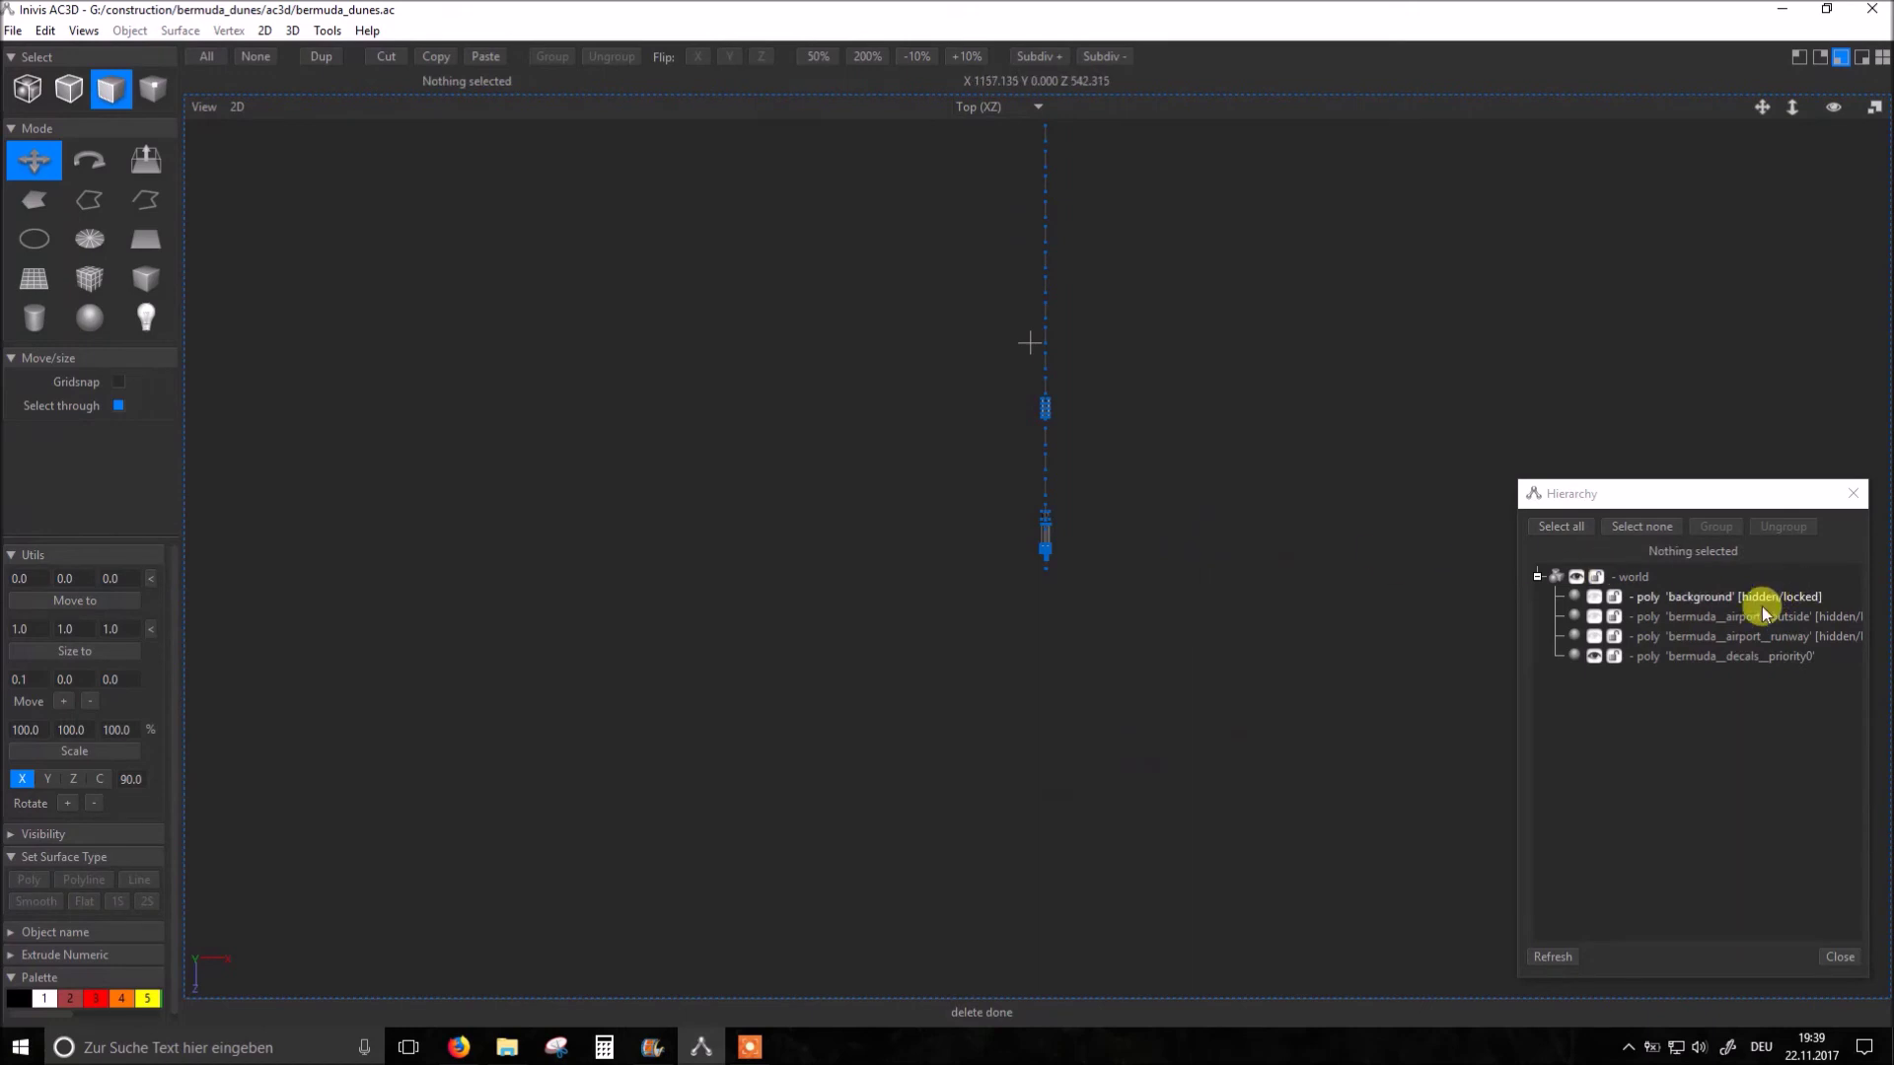
Step: Frame the merged decals, then unhide background, bermuda_airport_outside and bermuda_airport_runway
click(1762, 657)
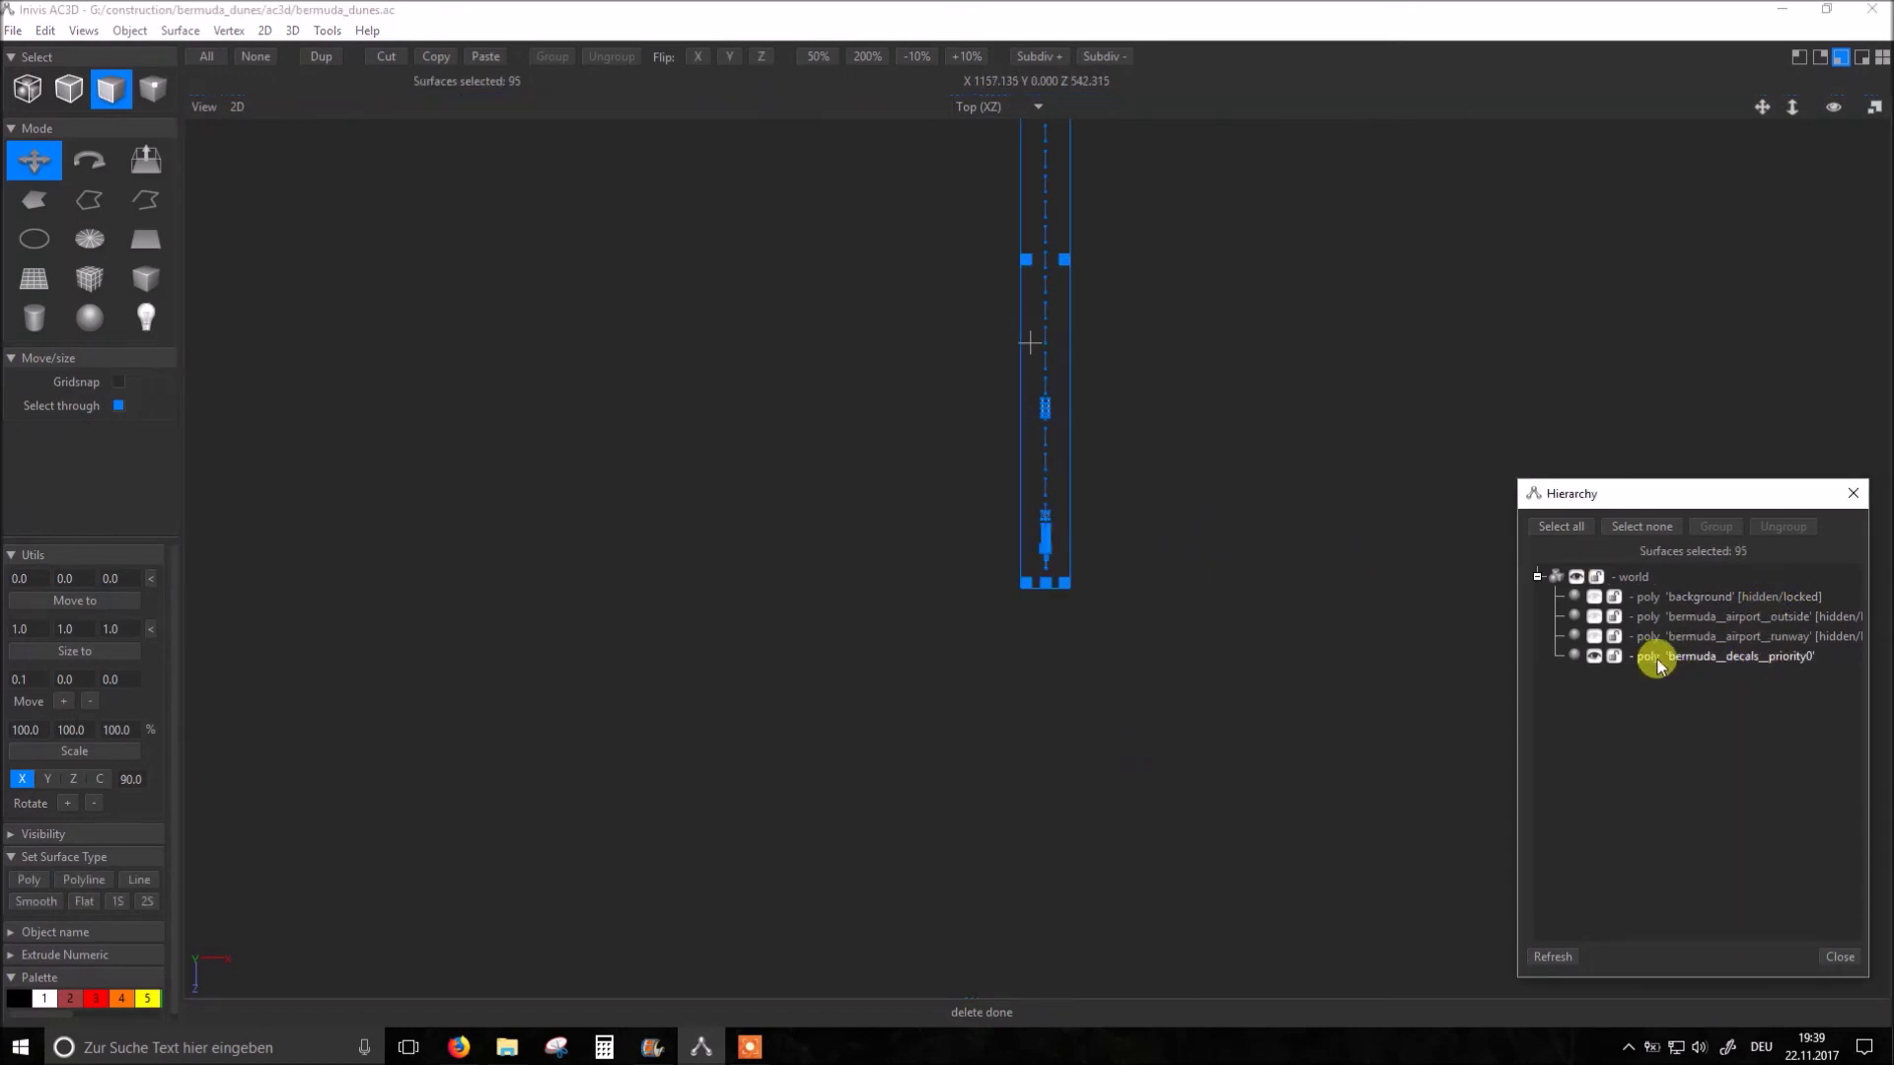
key(v)
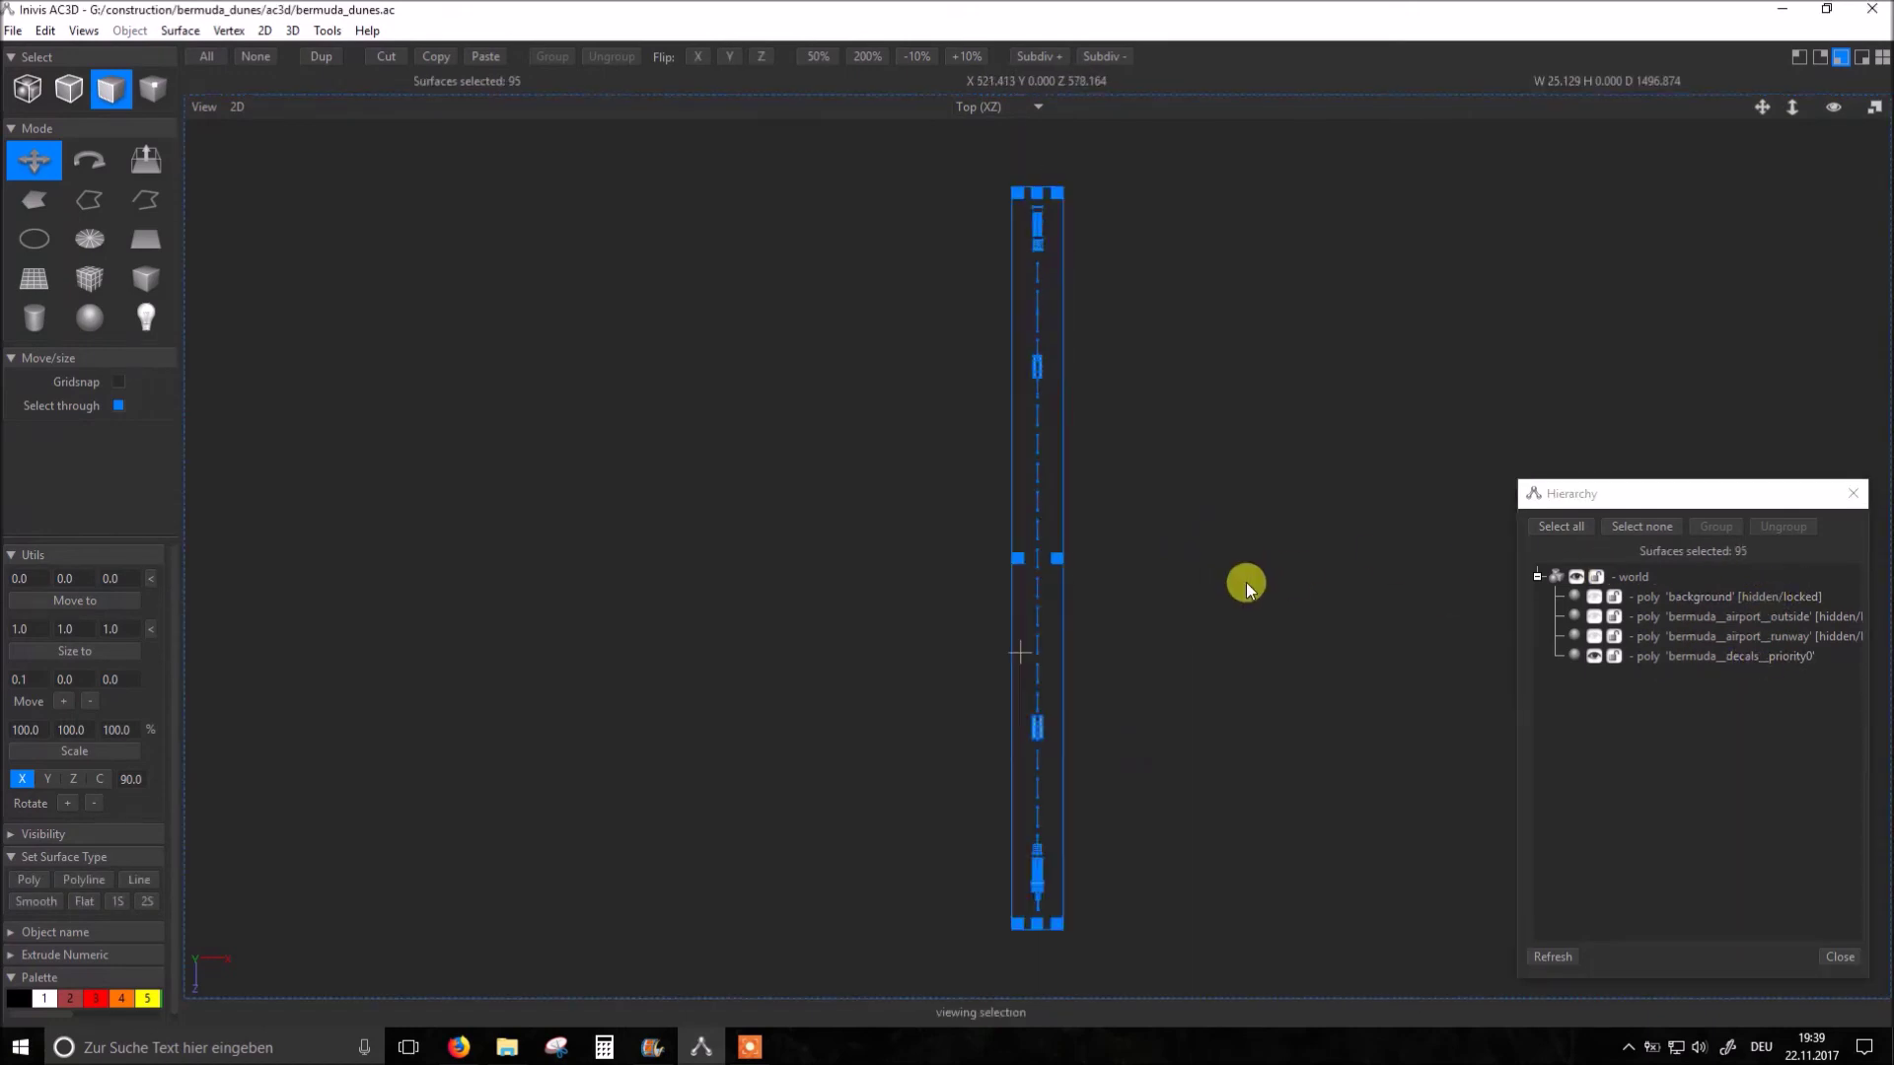
click(1593, 597)
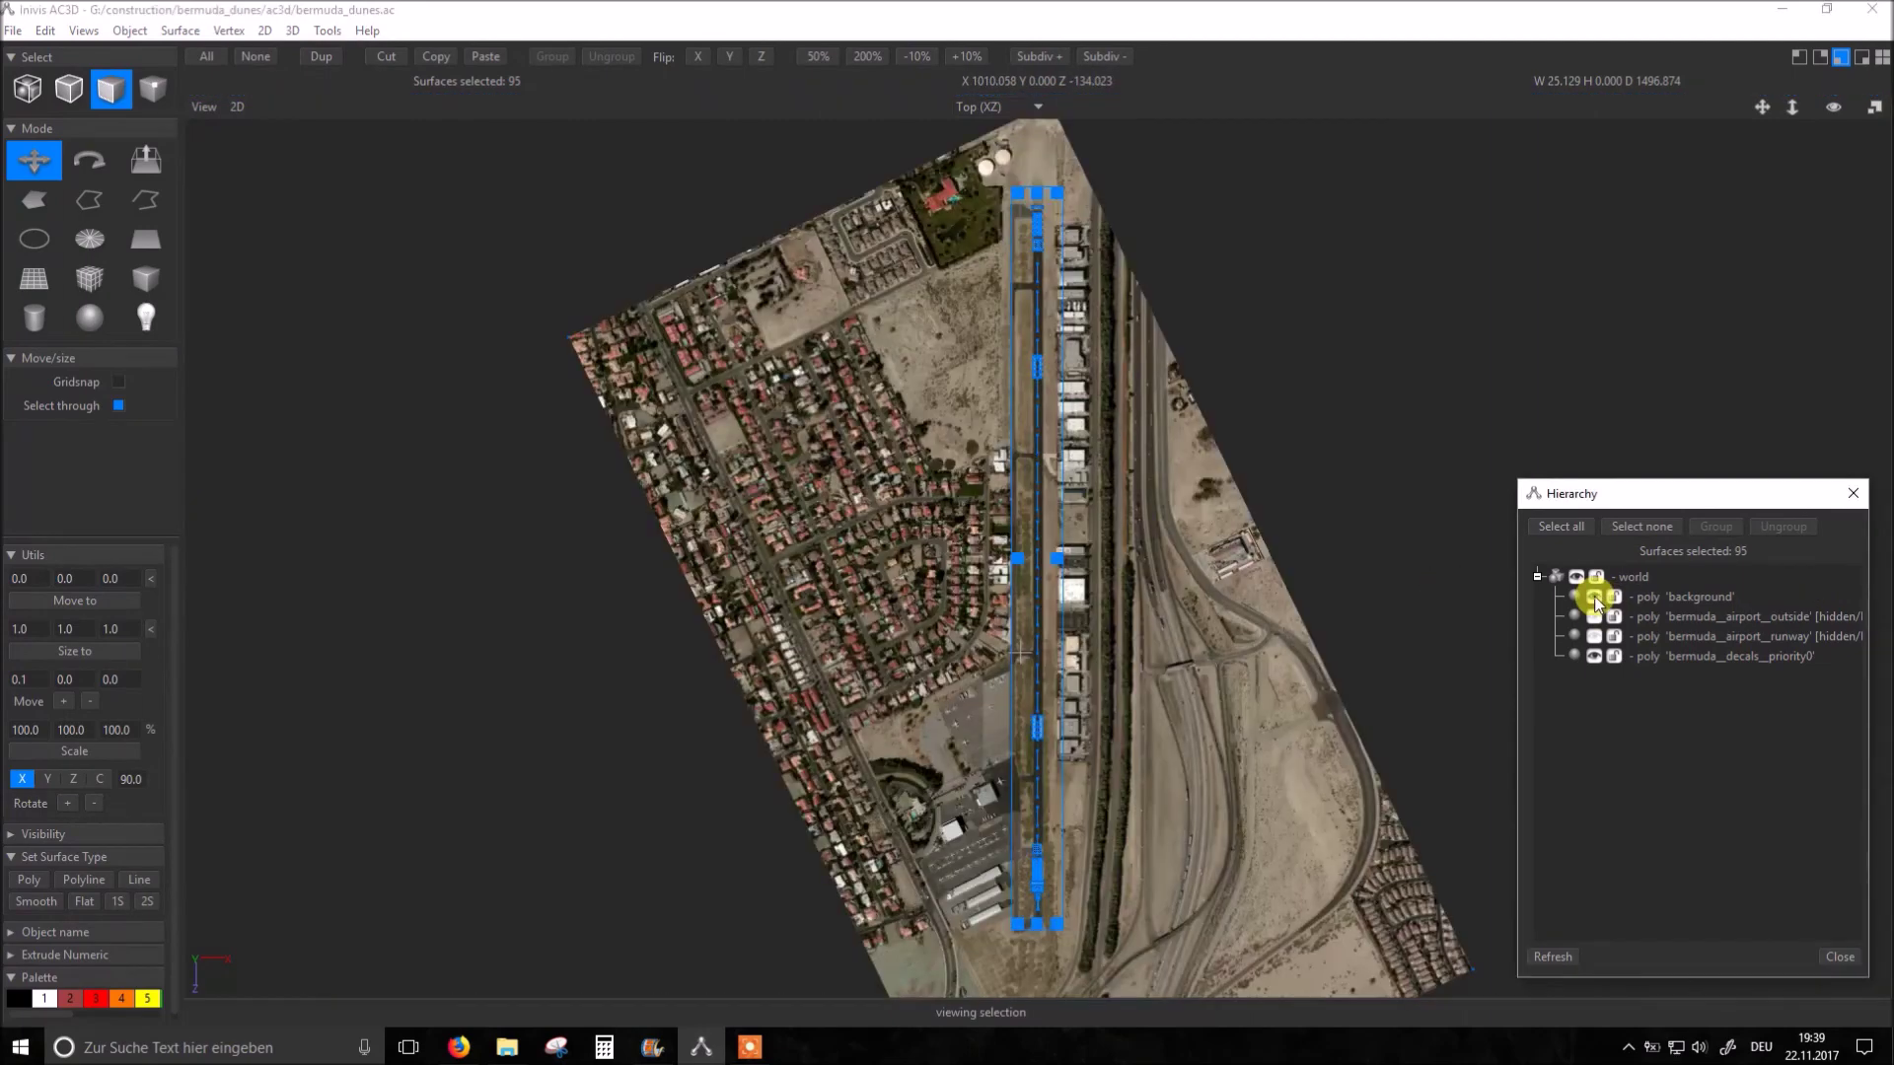
click(1593, 617)
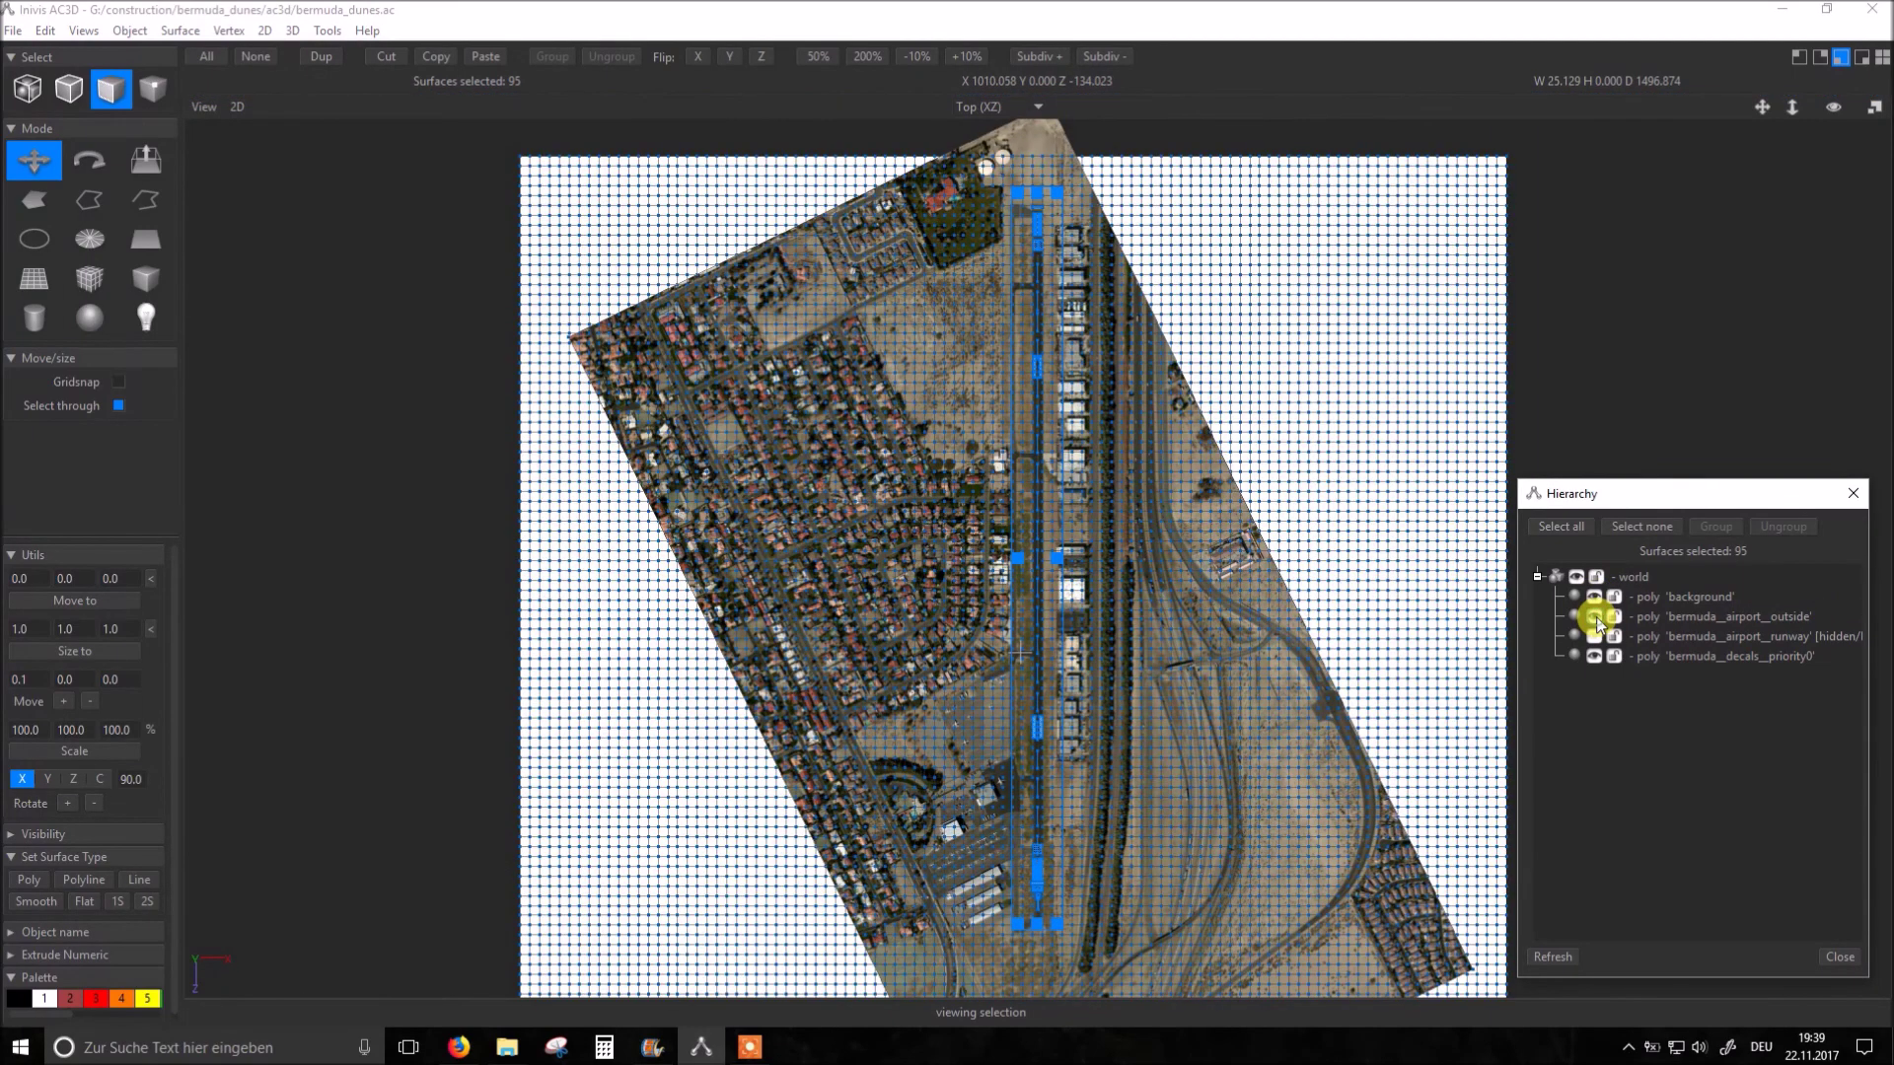
click(1592, 637)
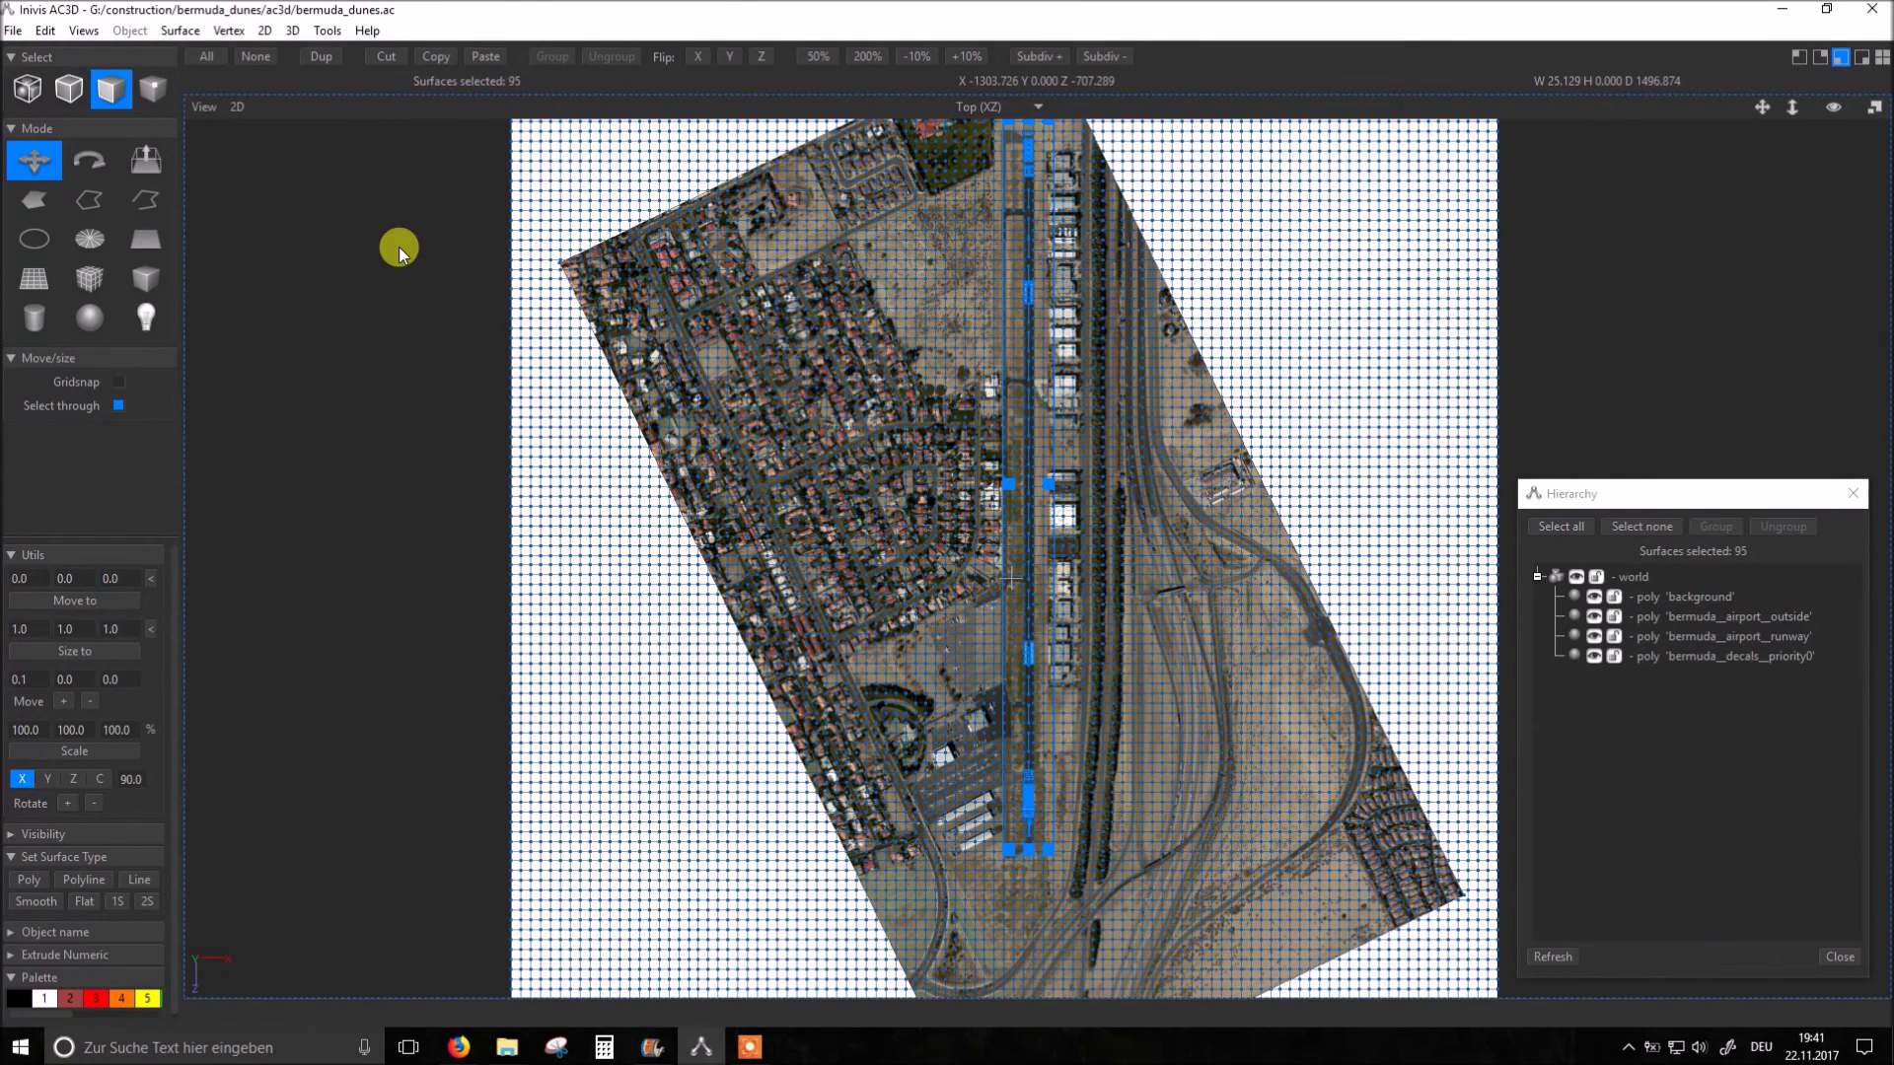
Step: Select all four objects in group mode and rotate them 25.9° about the Y axis
click(25, 89)
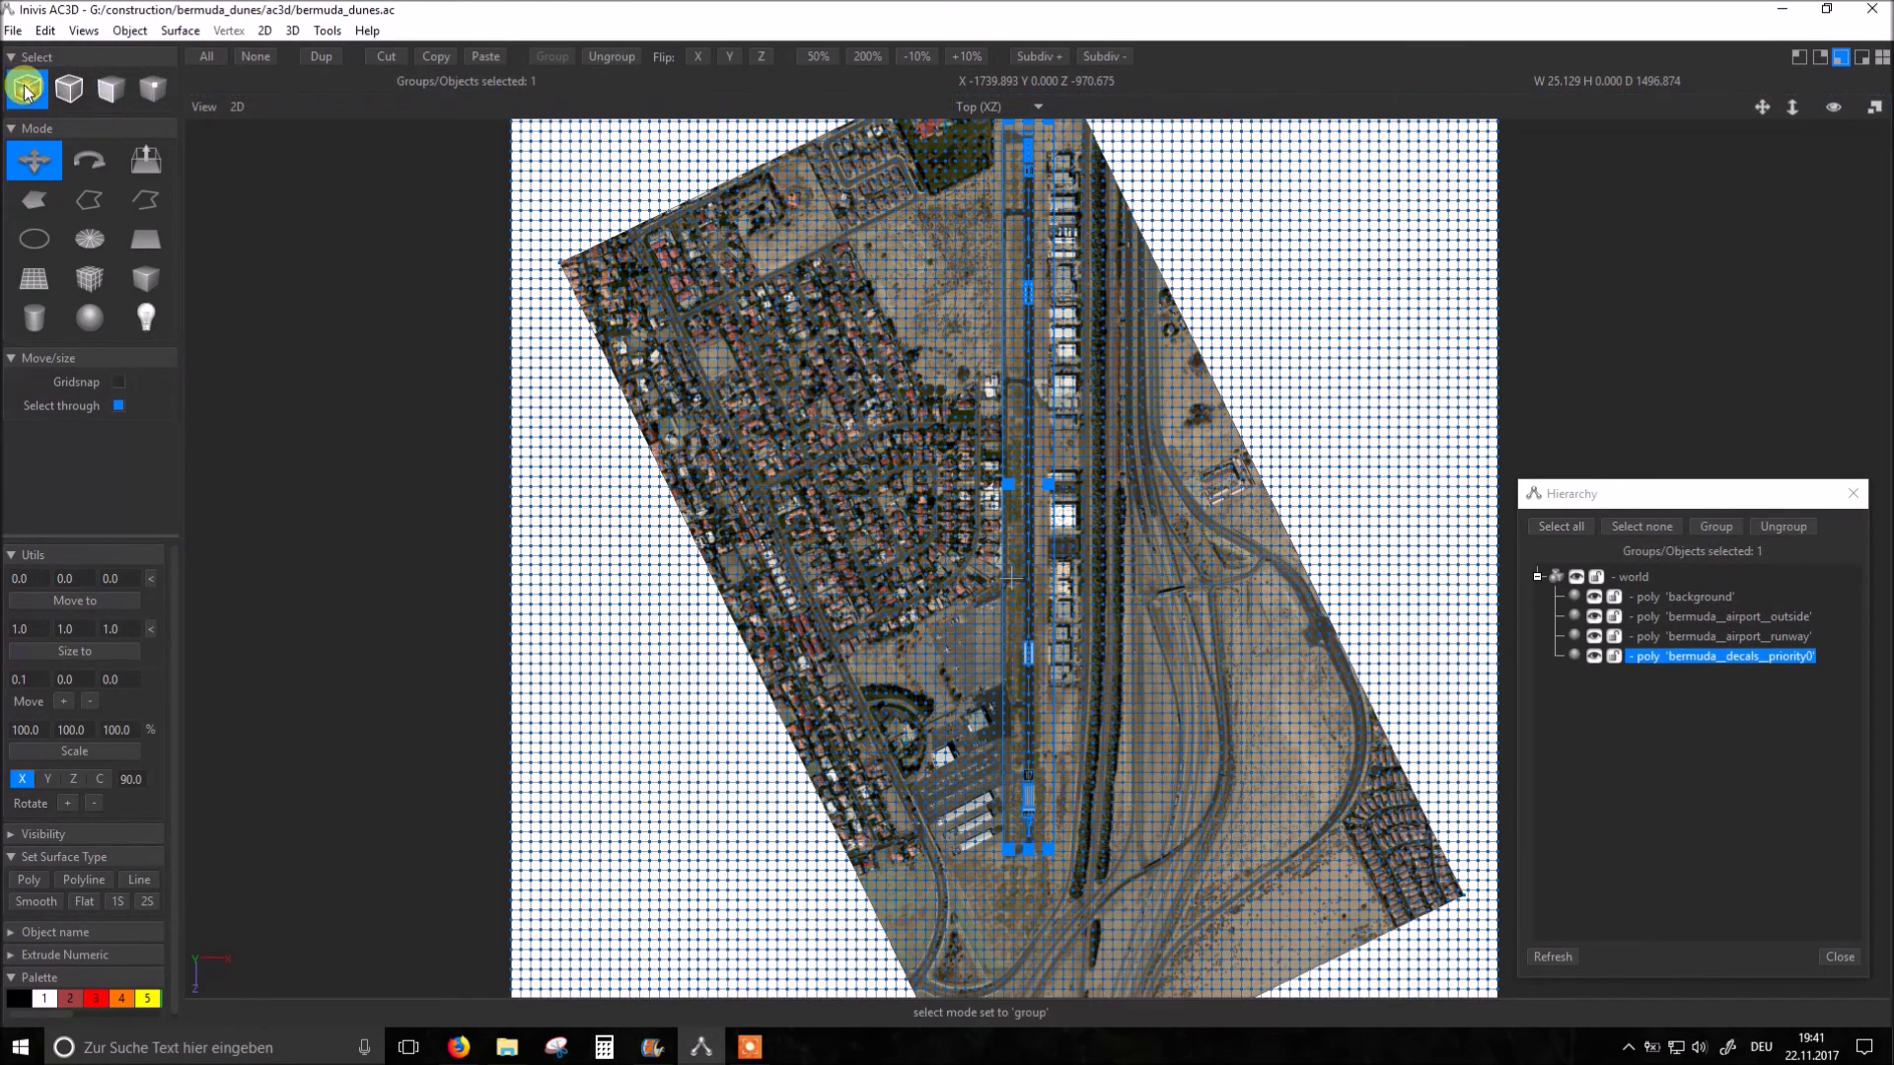
click(1539, 527)
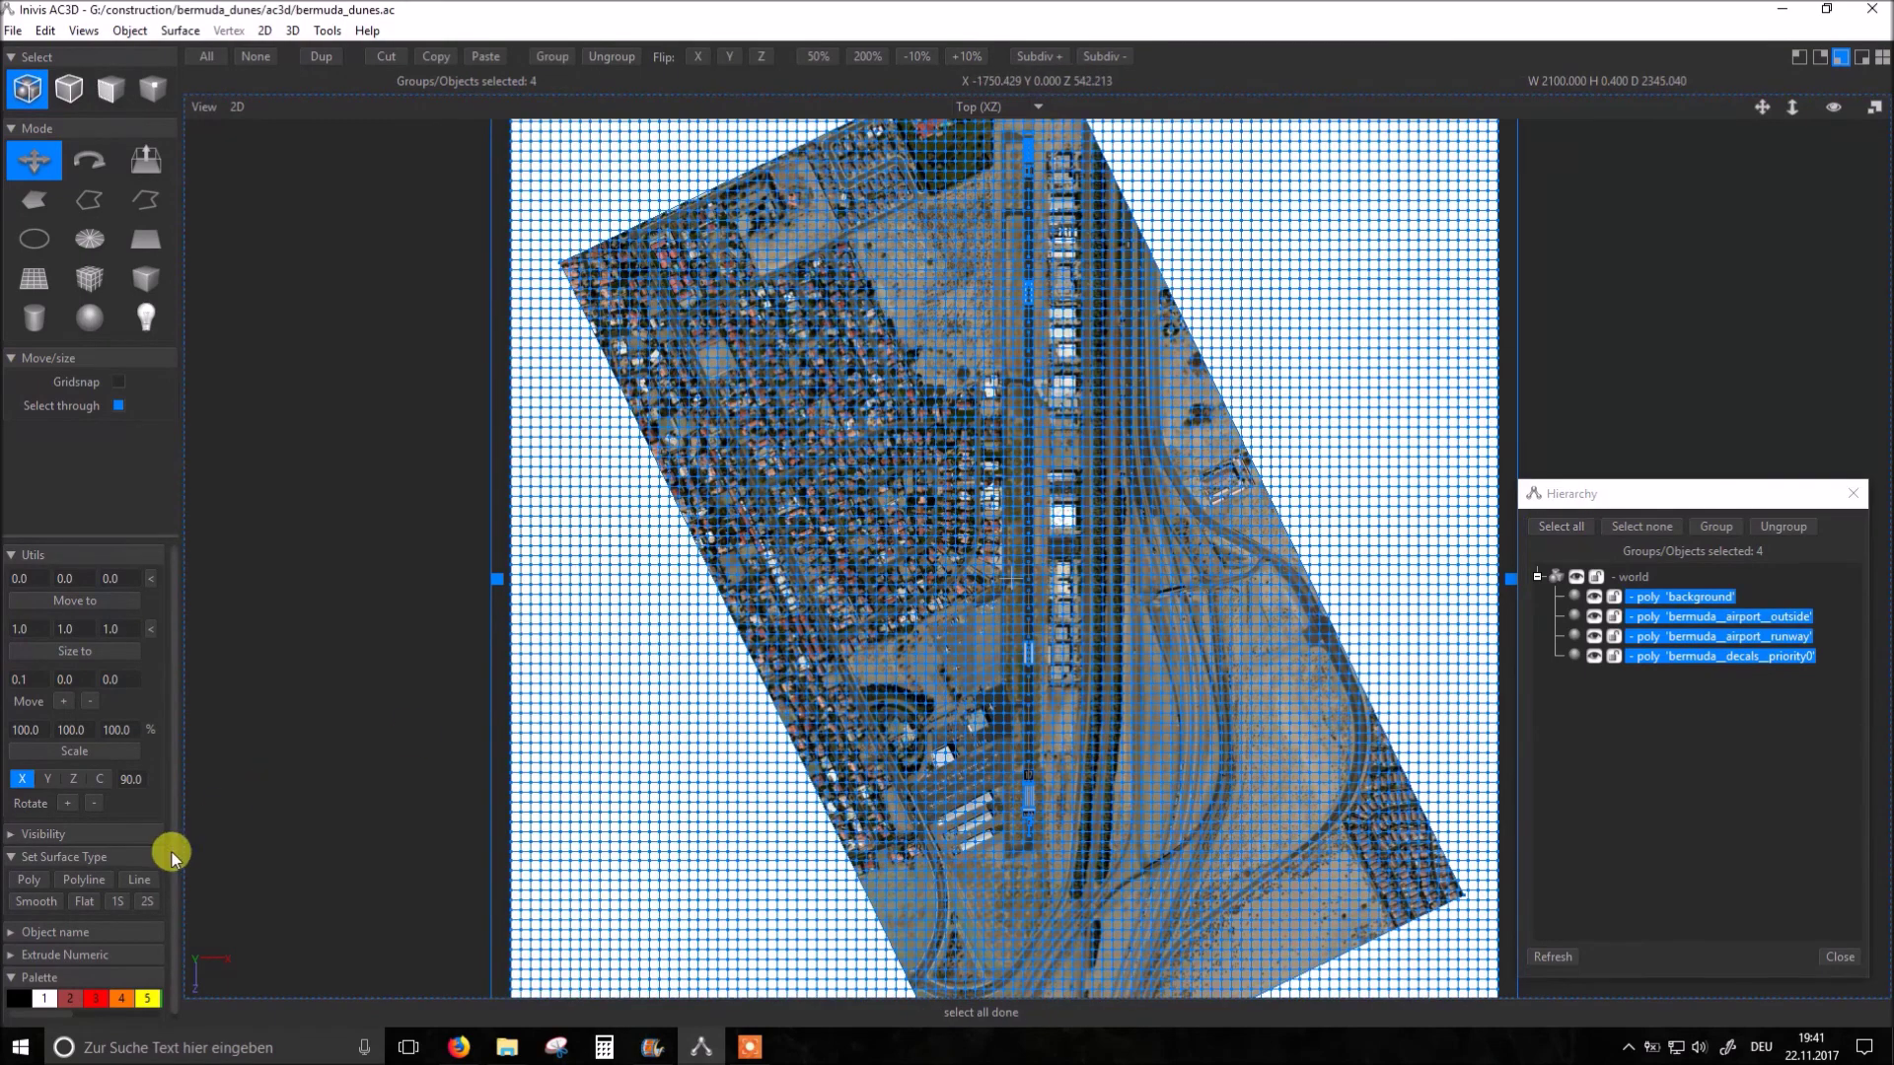
click(132, 779)
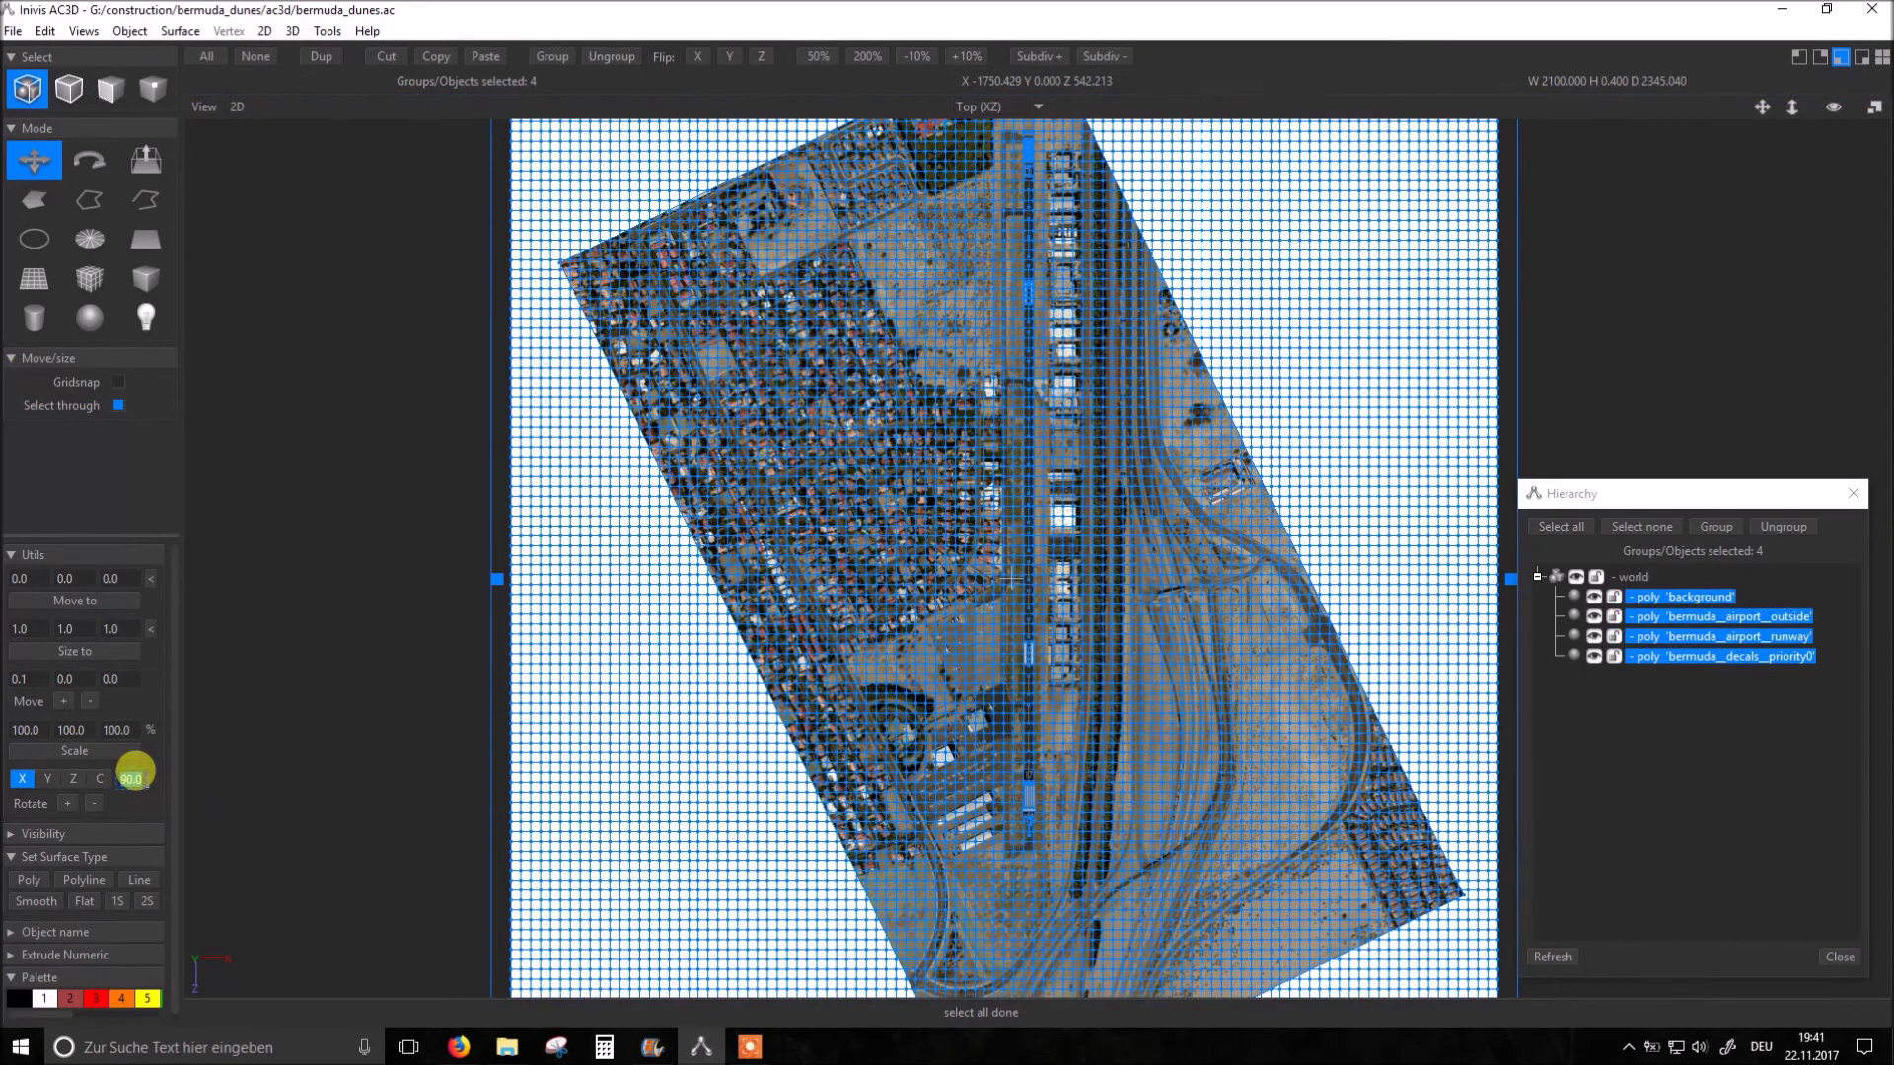
text(2)
text(.5)
click(70, 806)
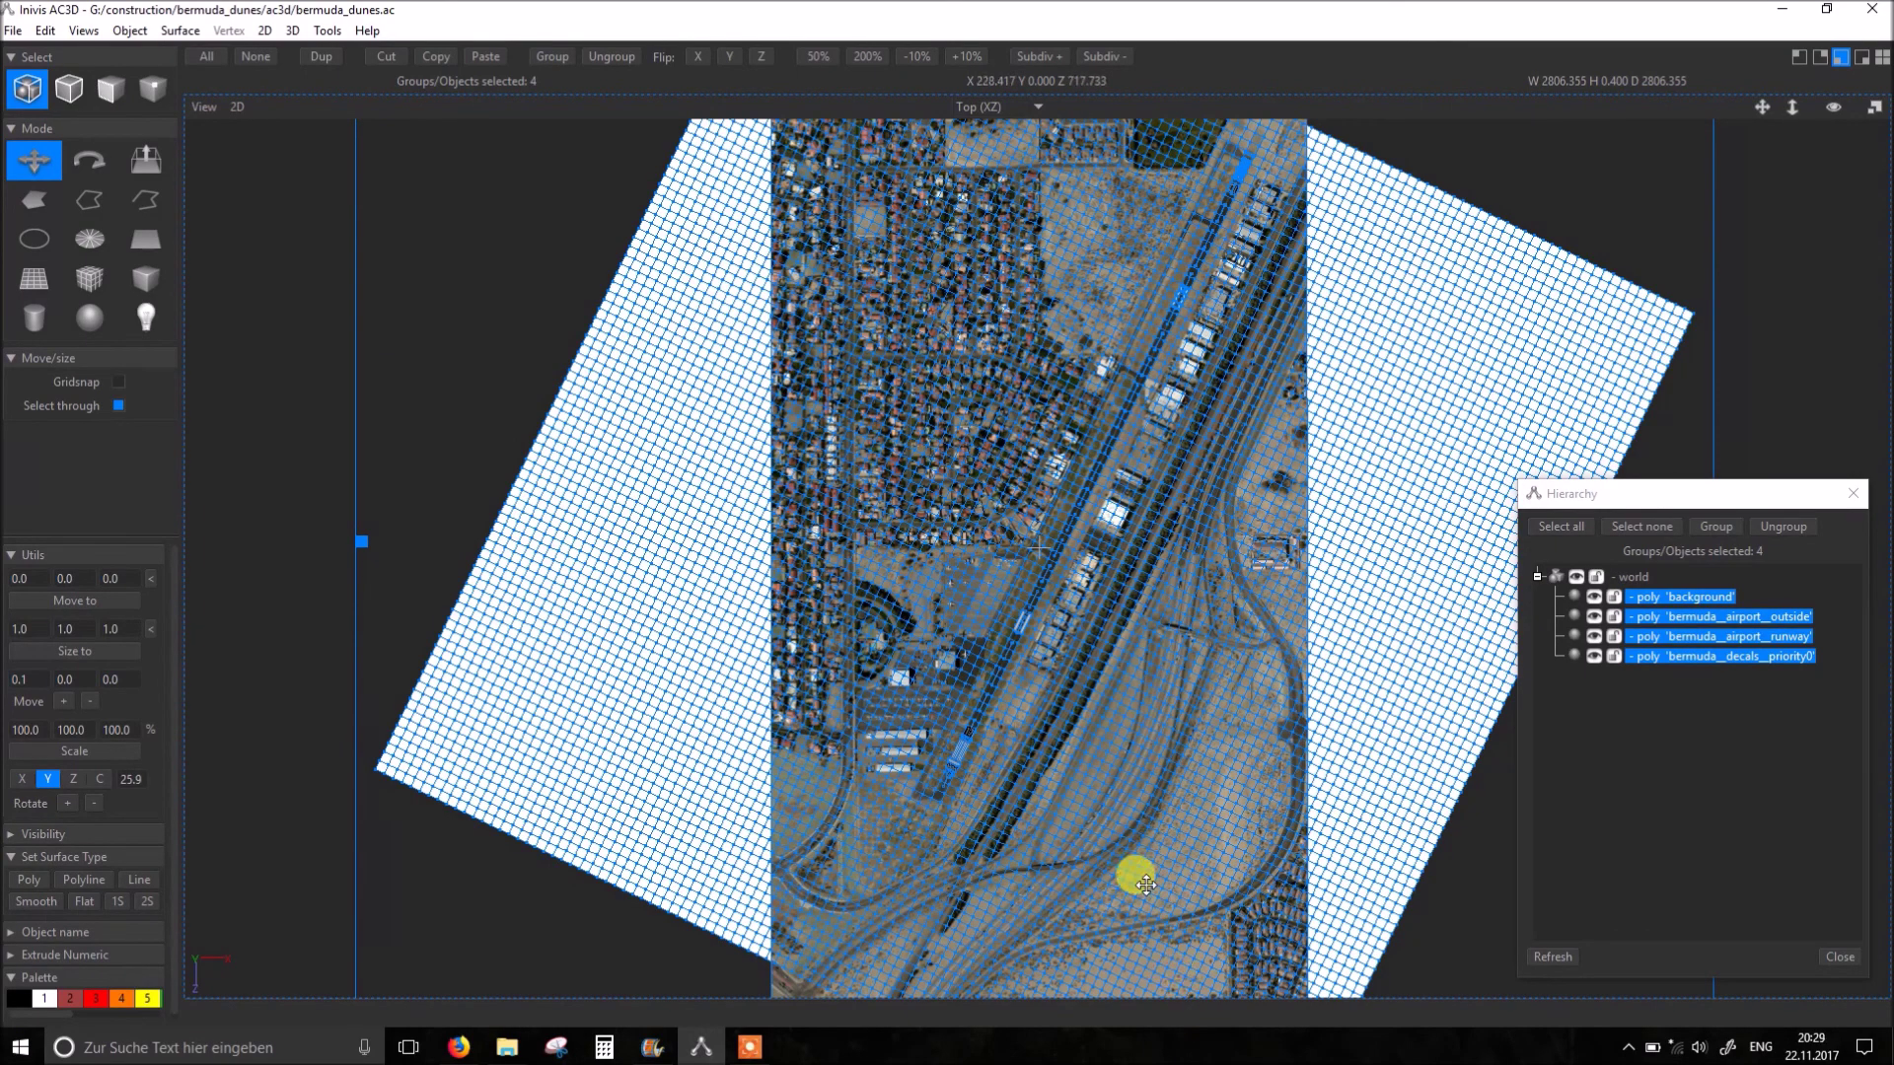
scroll(1062, 572, up, 3)
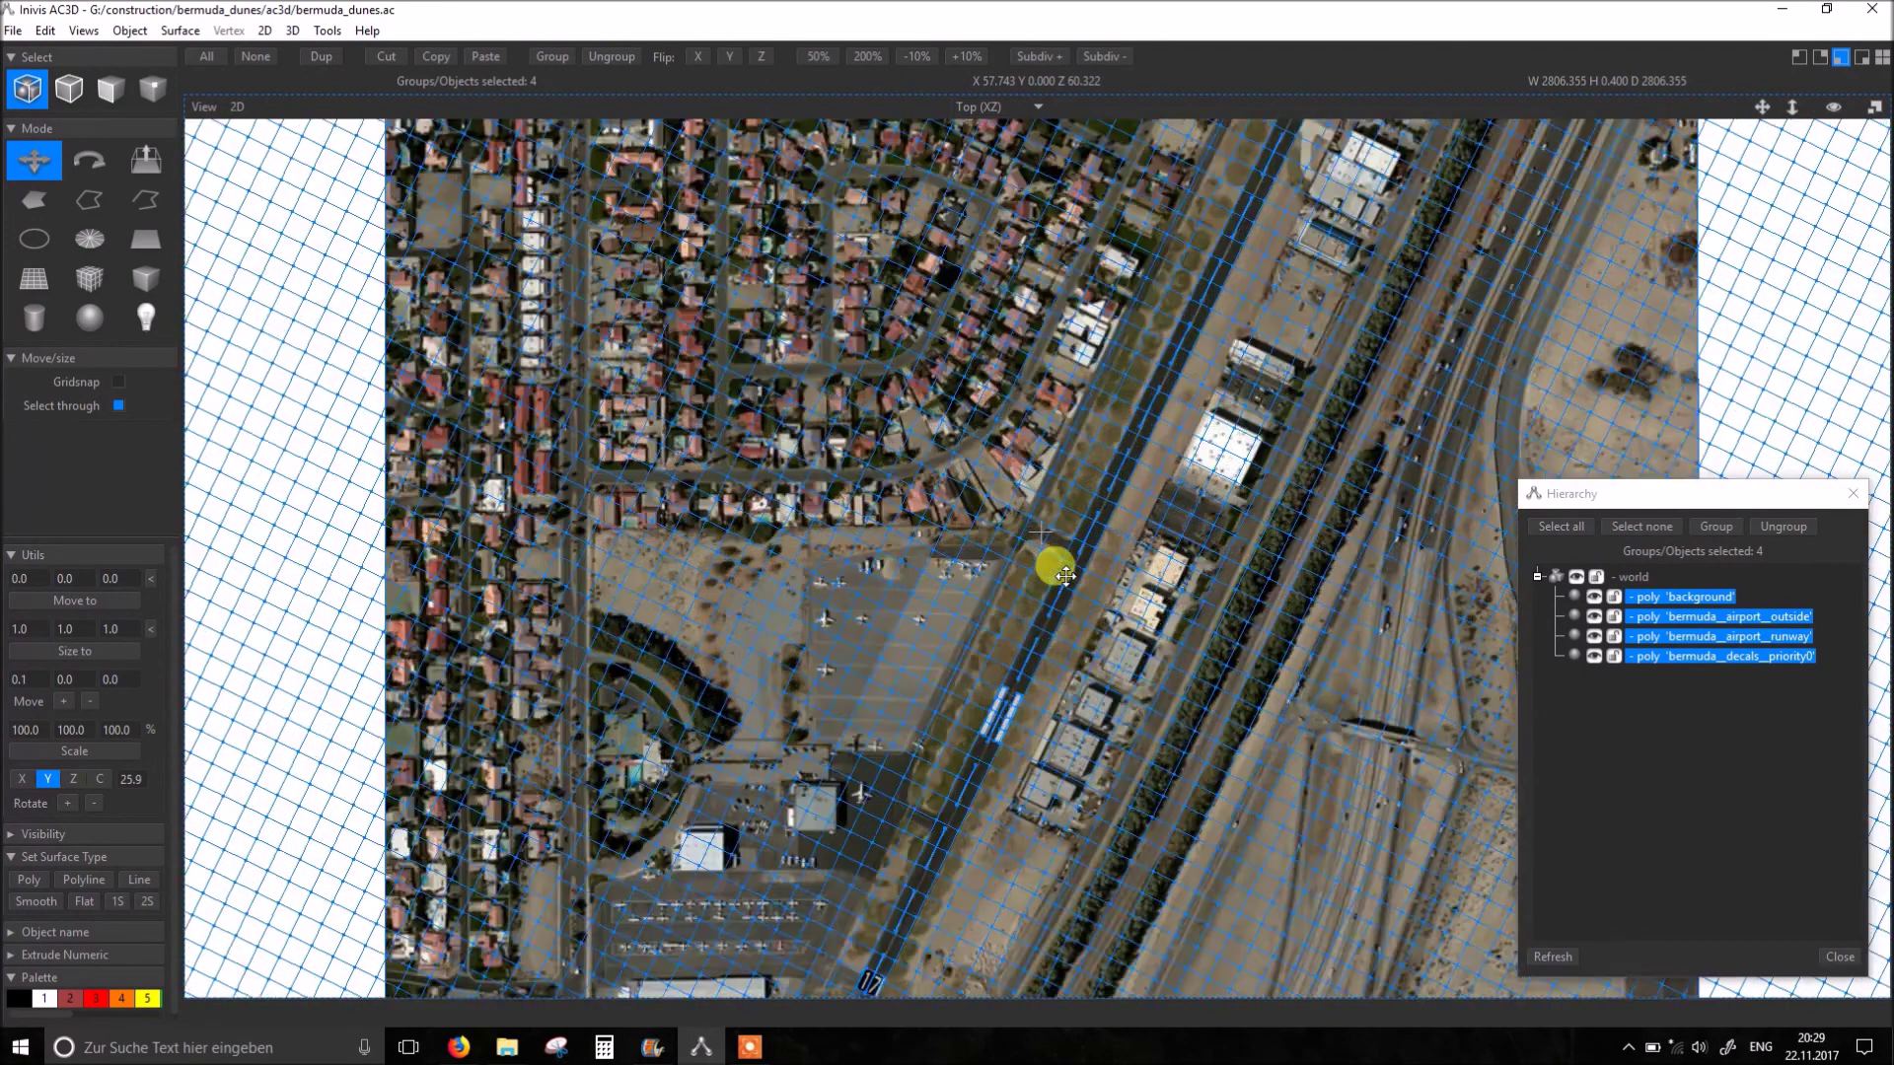
scroll(1062, 573, up, 2)
scroll(1061, 558, up, 2)
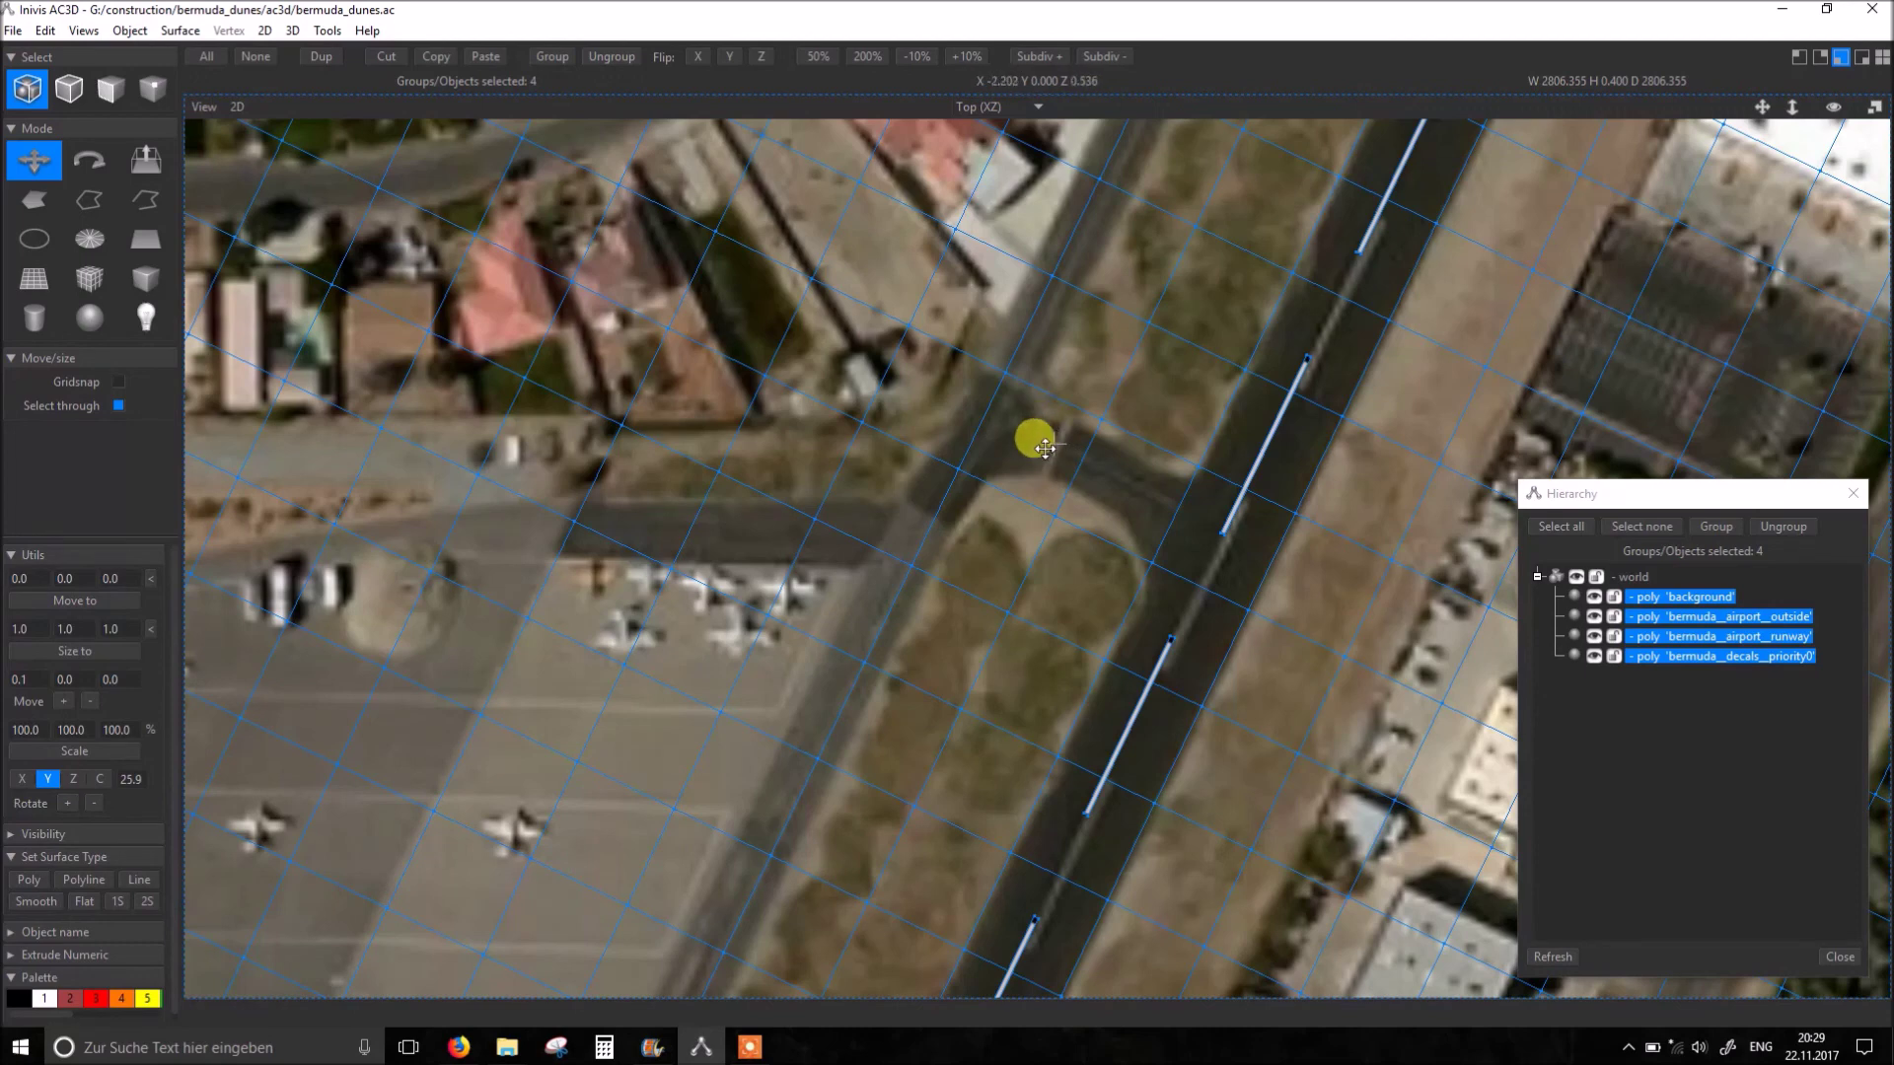
Step: Make the runway surfaces double-sided, deselect everything, and hide bermuda_airport_outside
click(1053, 441)
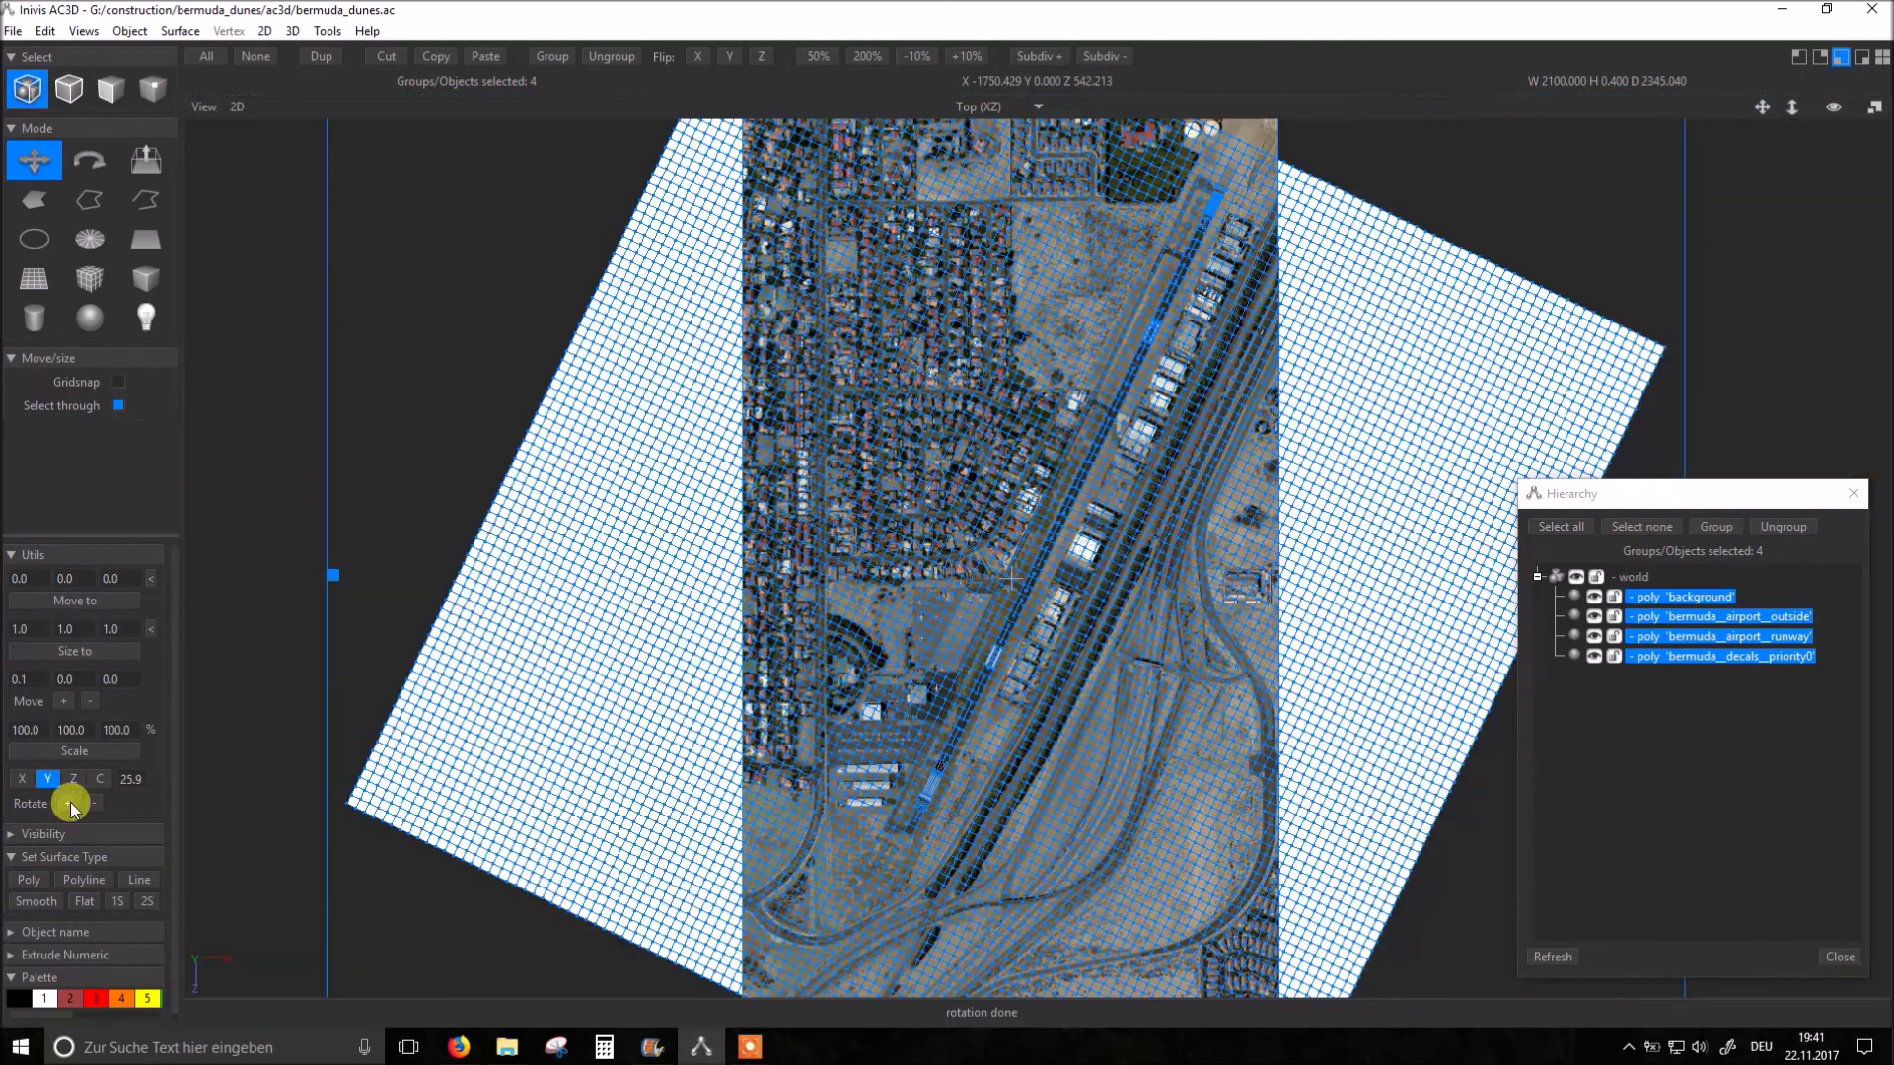
click(135, 896)
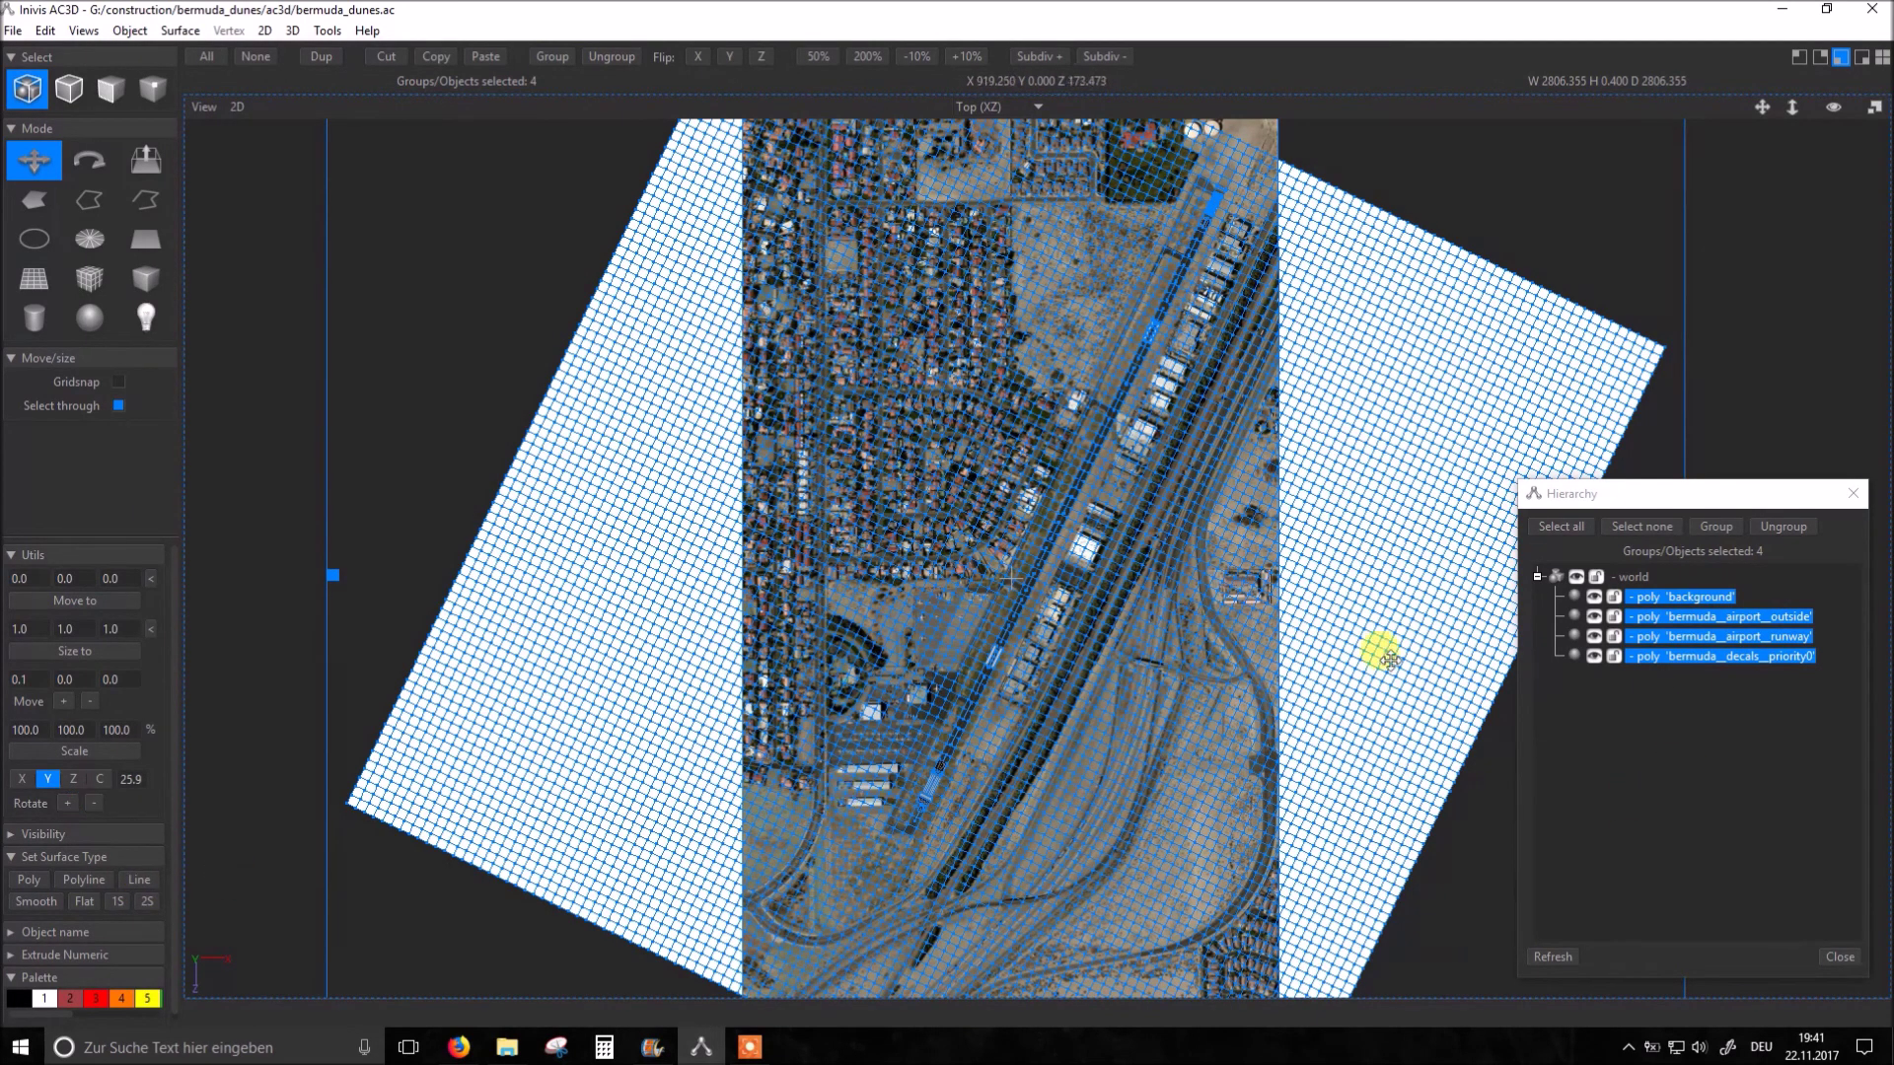
click(1643, 527)
click(1599, 615)
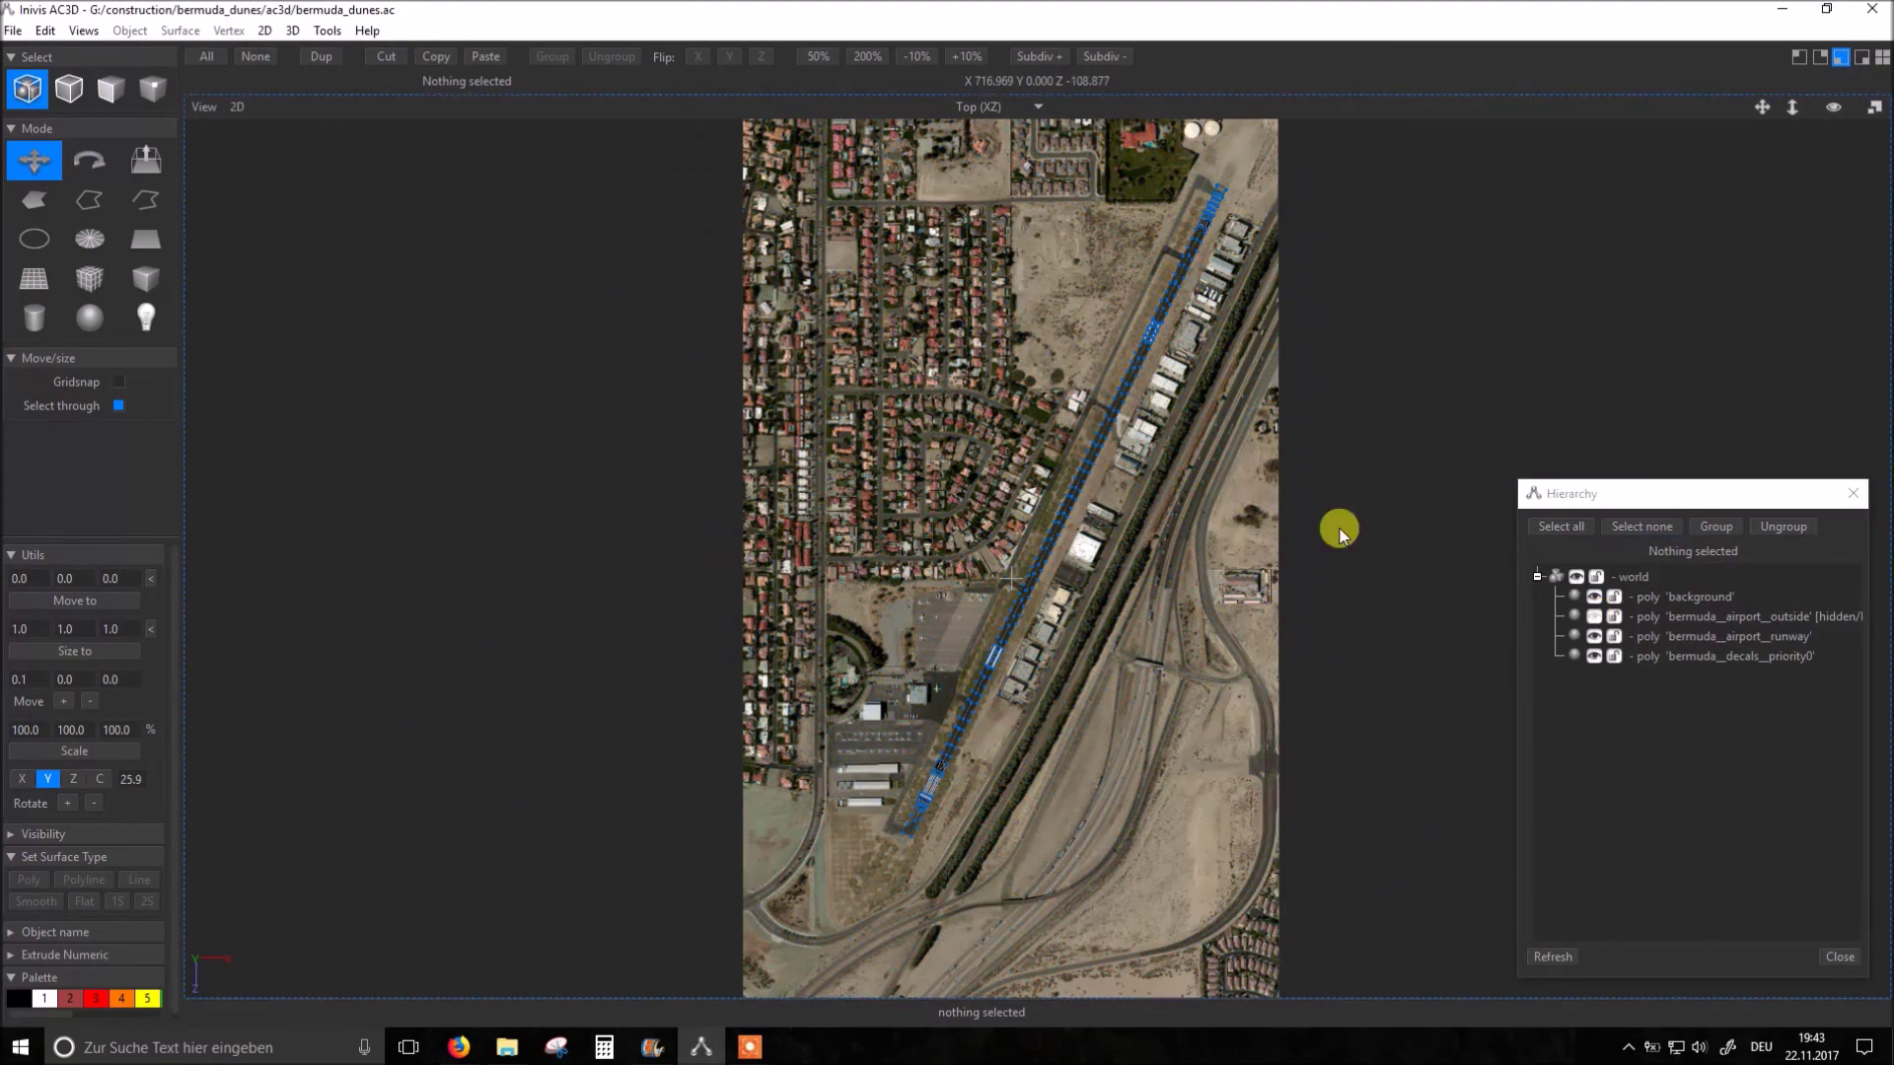
scroll(1096, 511, up, 2)
scroll(1102, 503, up, 1)
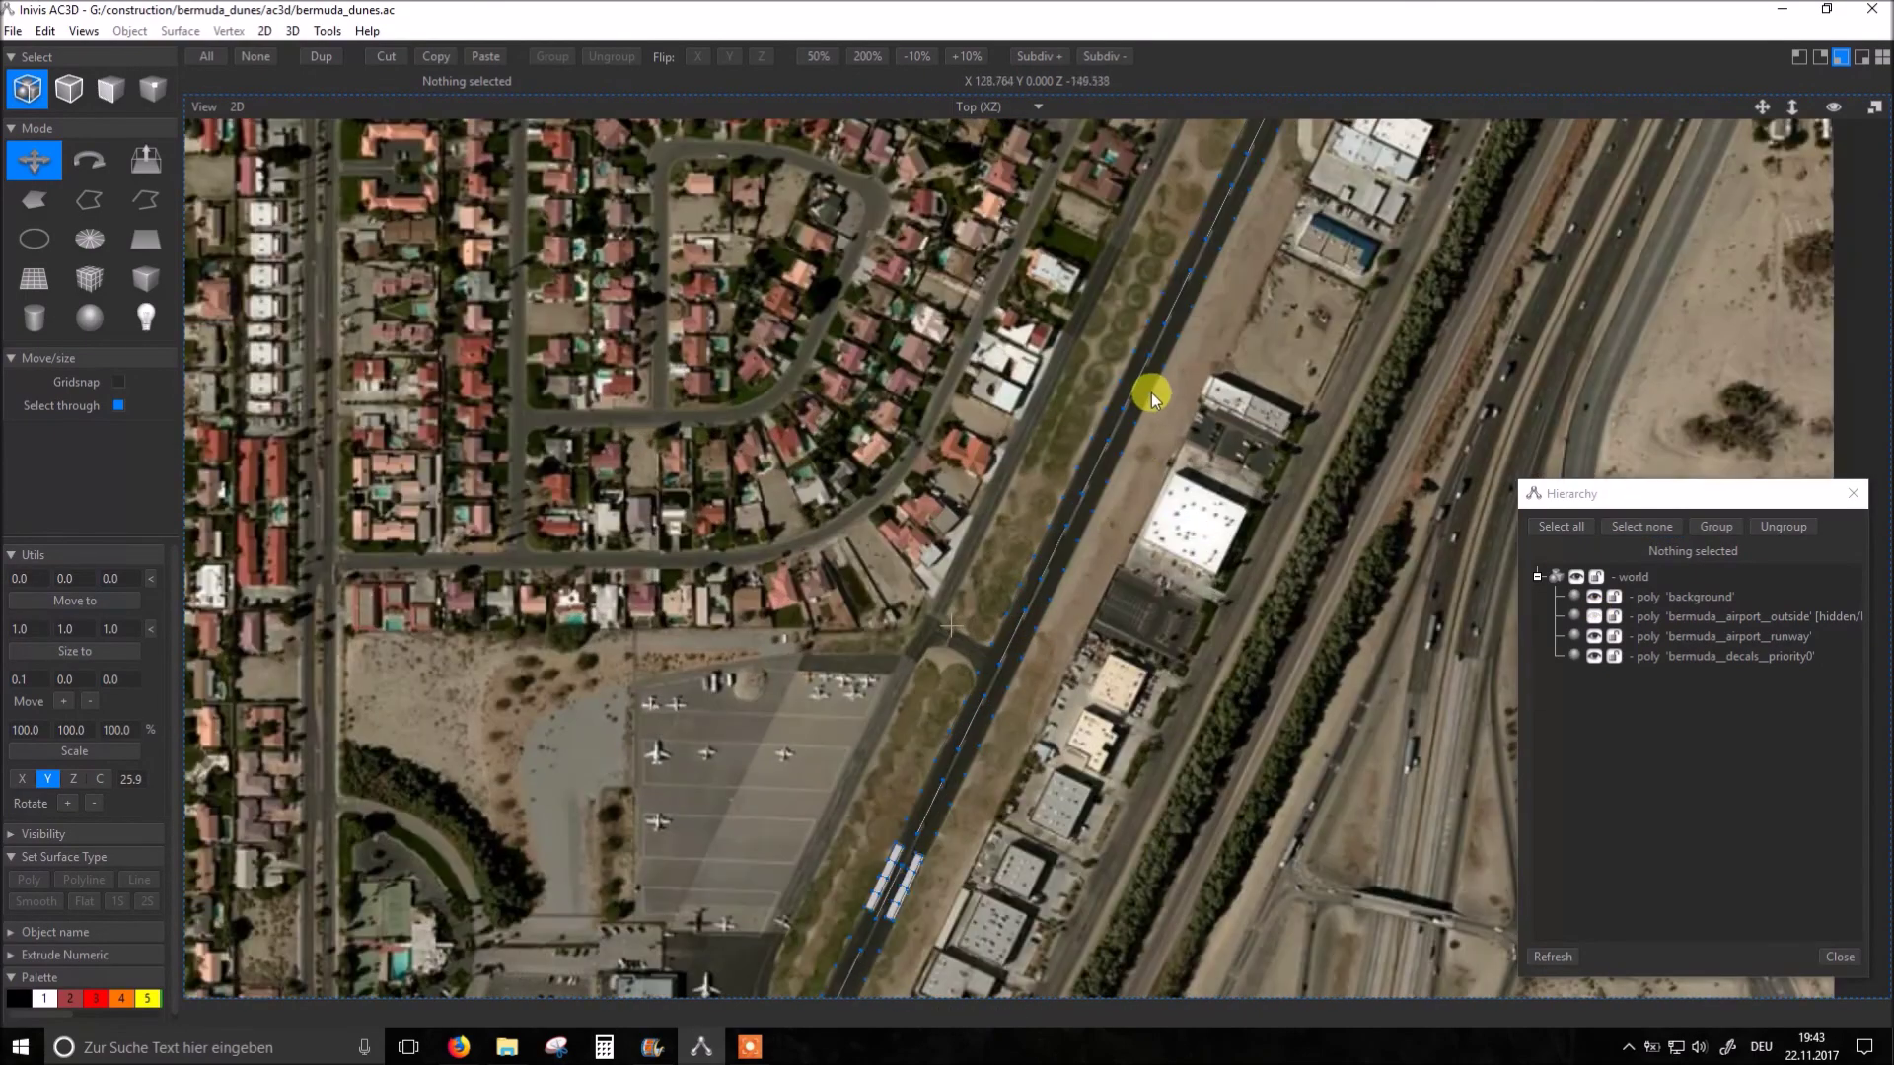
scroll(1151, 392, up, 1)
scroll(1303, 290, up, 1)
scroll(1110, 963, down, 1)
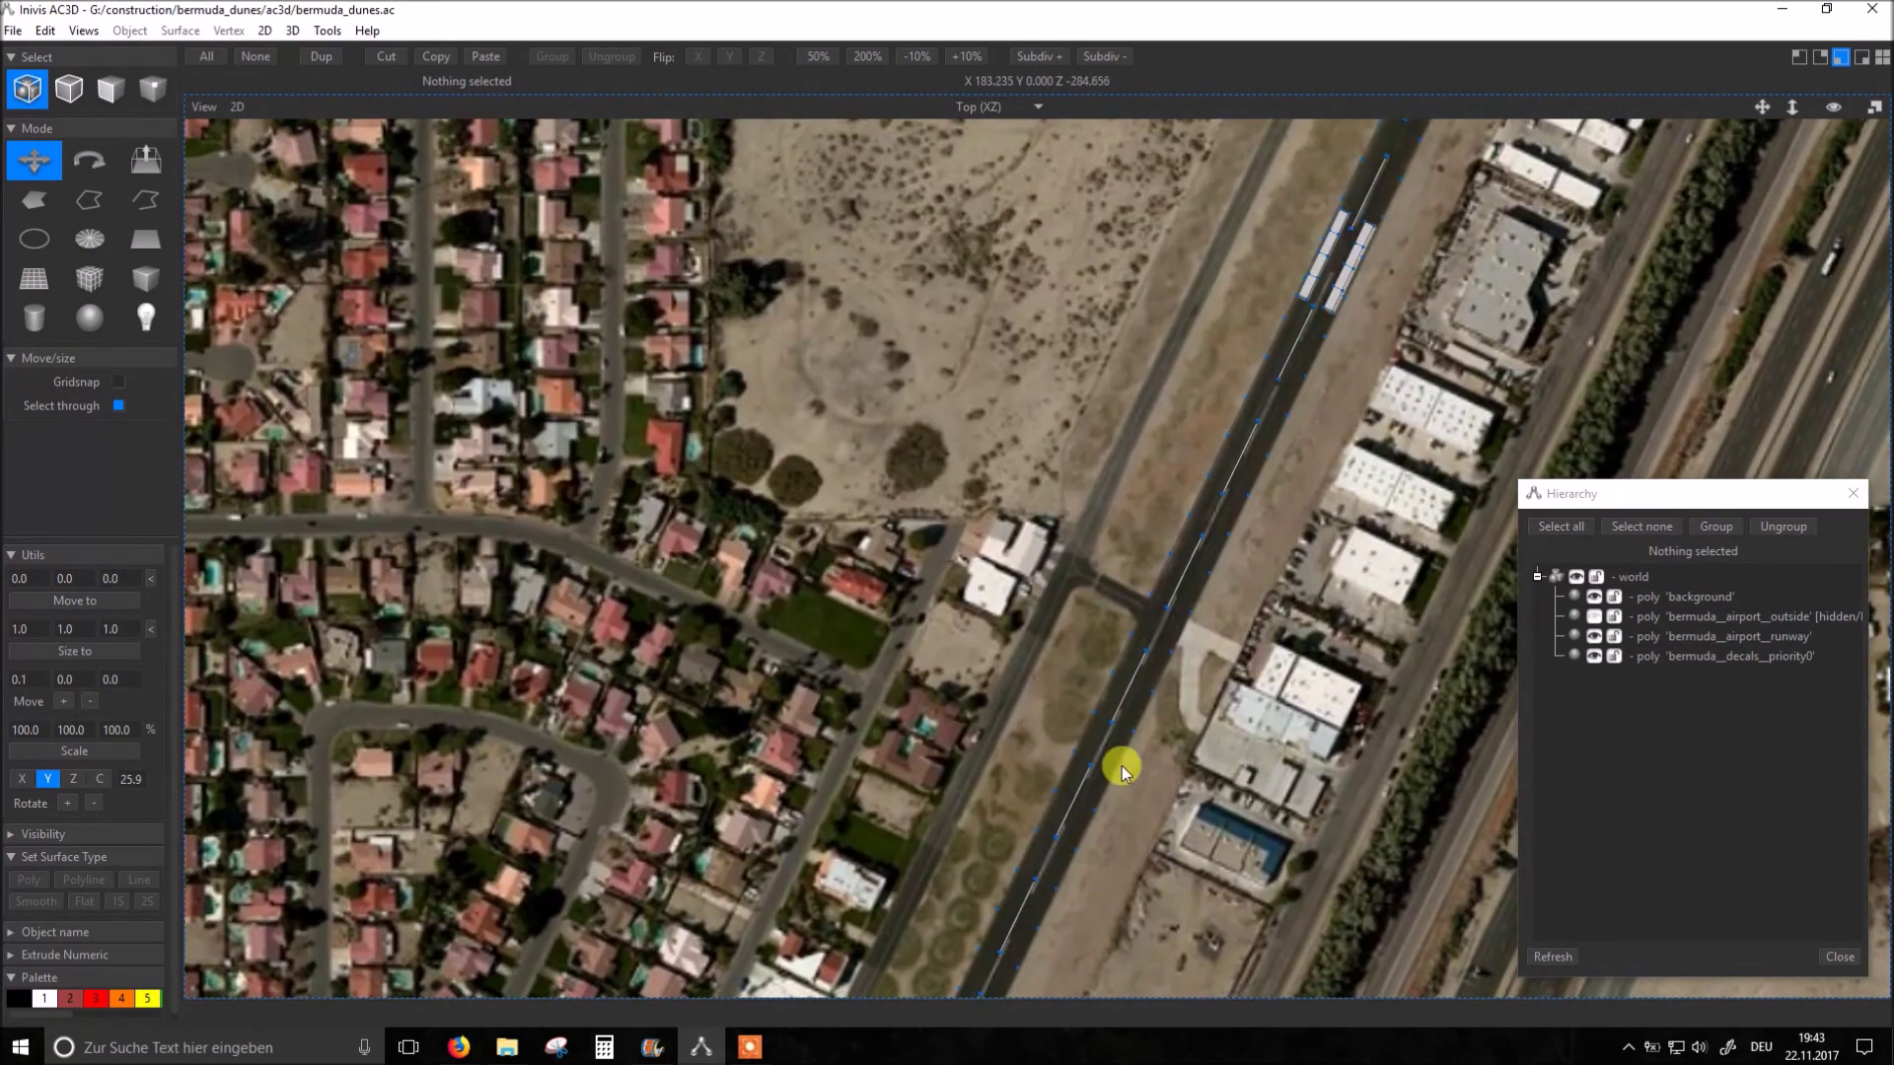
scroll(1197, 719, up, 2)
scroll(1238, 759, up, 1)
scroll(1239, 760, down, 2)
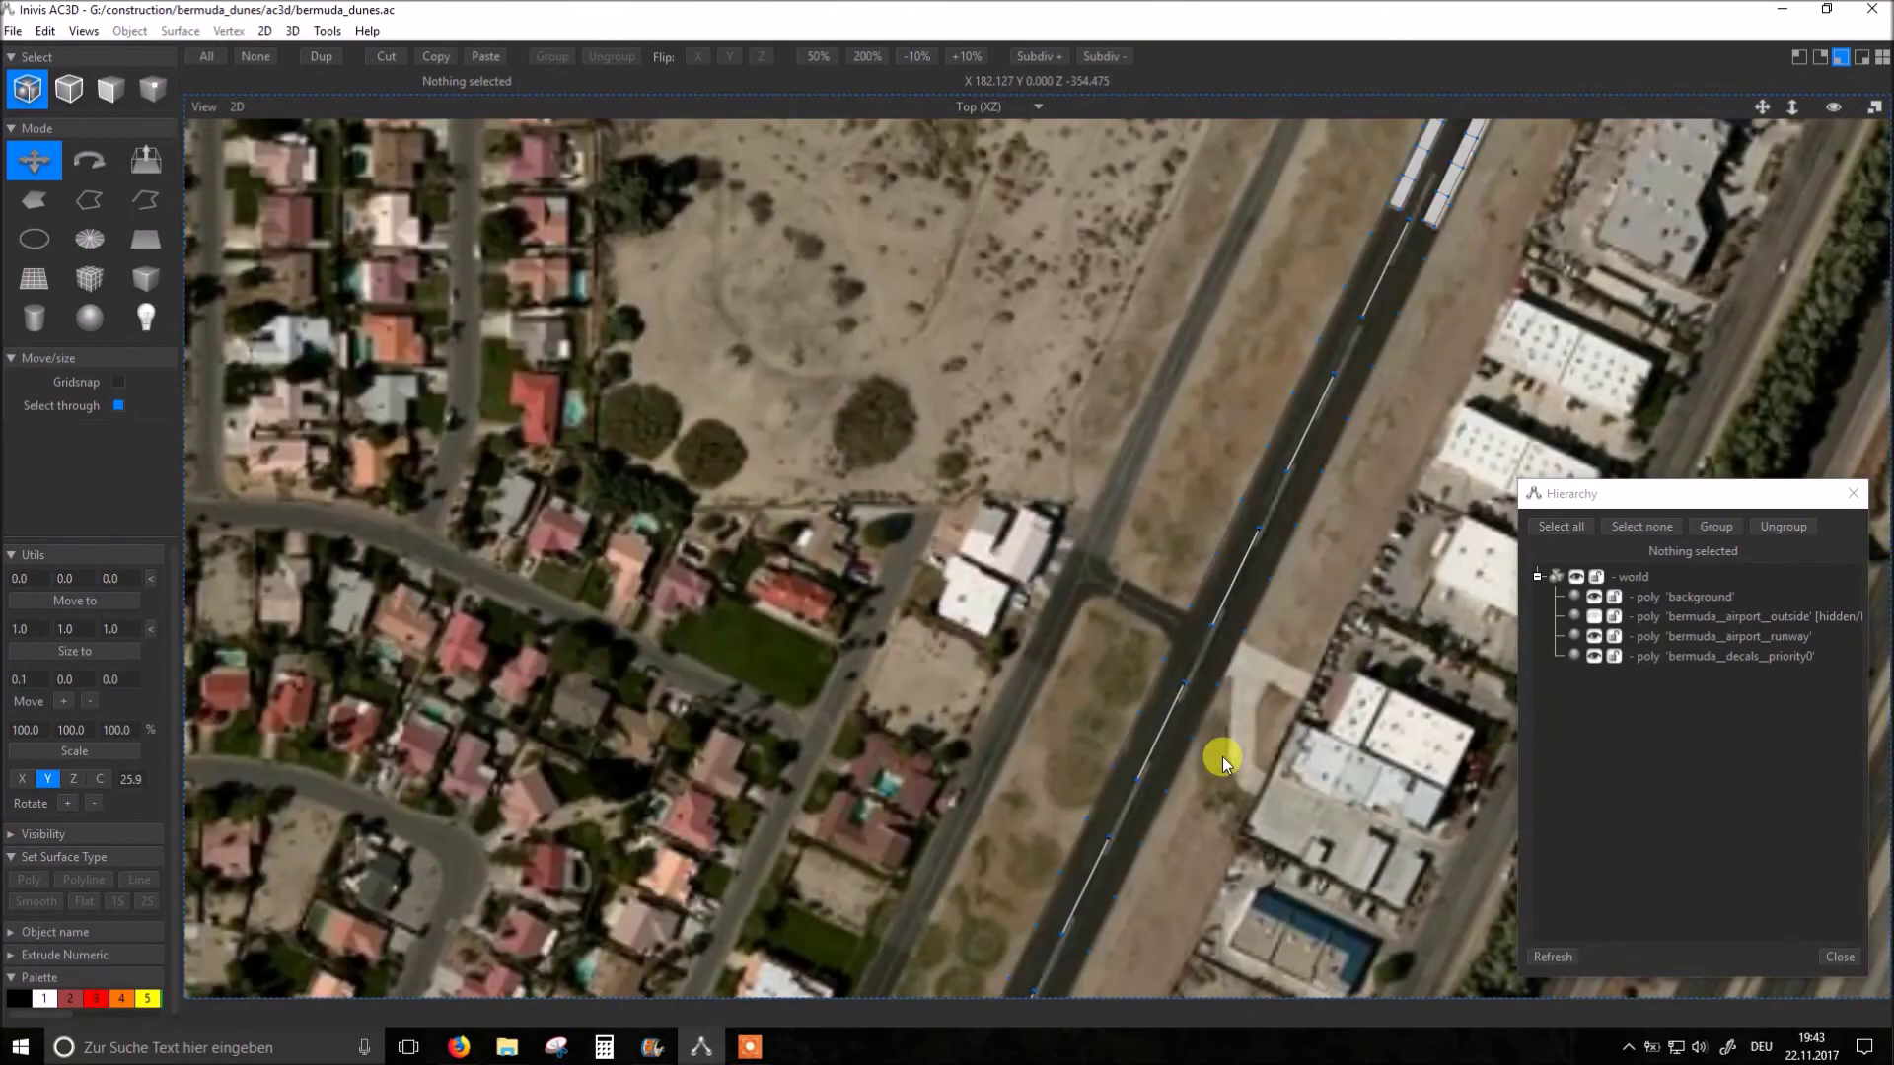
Step: Show the bermuda_airport_outside grid again after inspecting the runway
click(1594, 615)
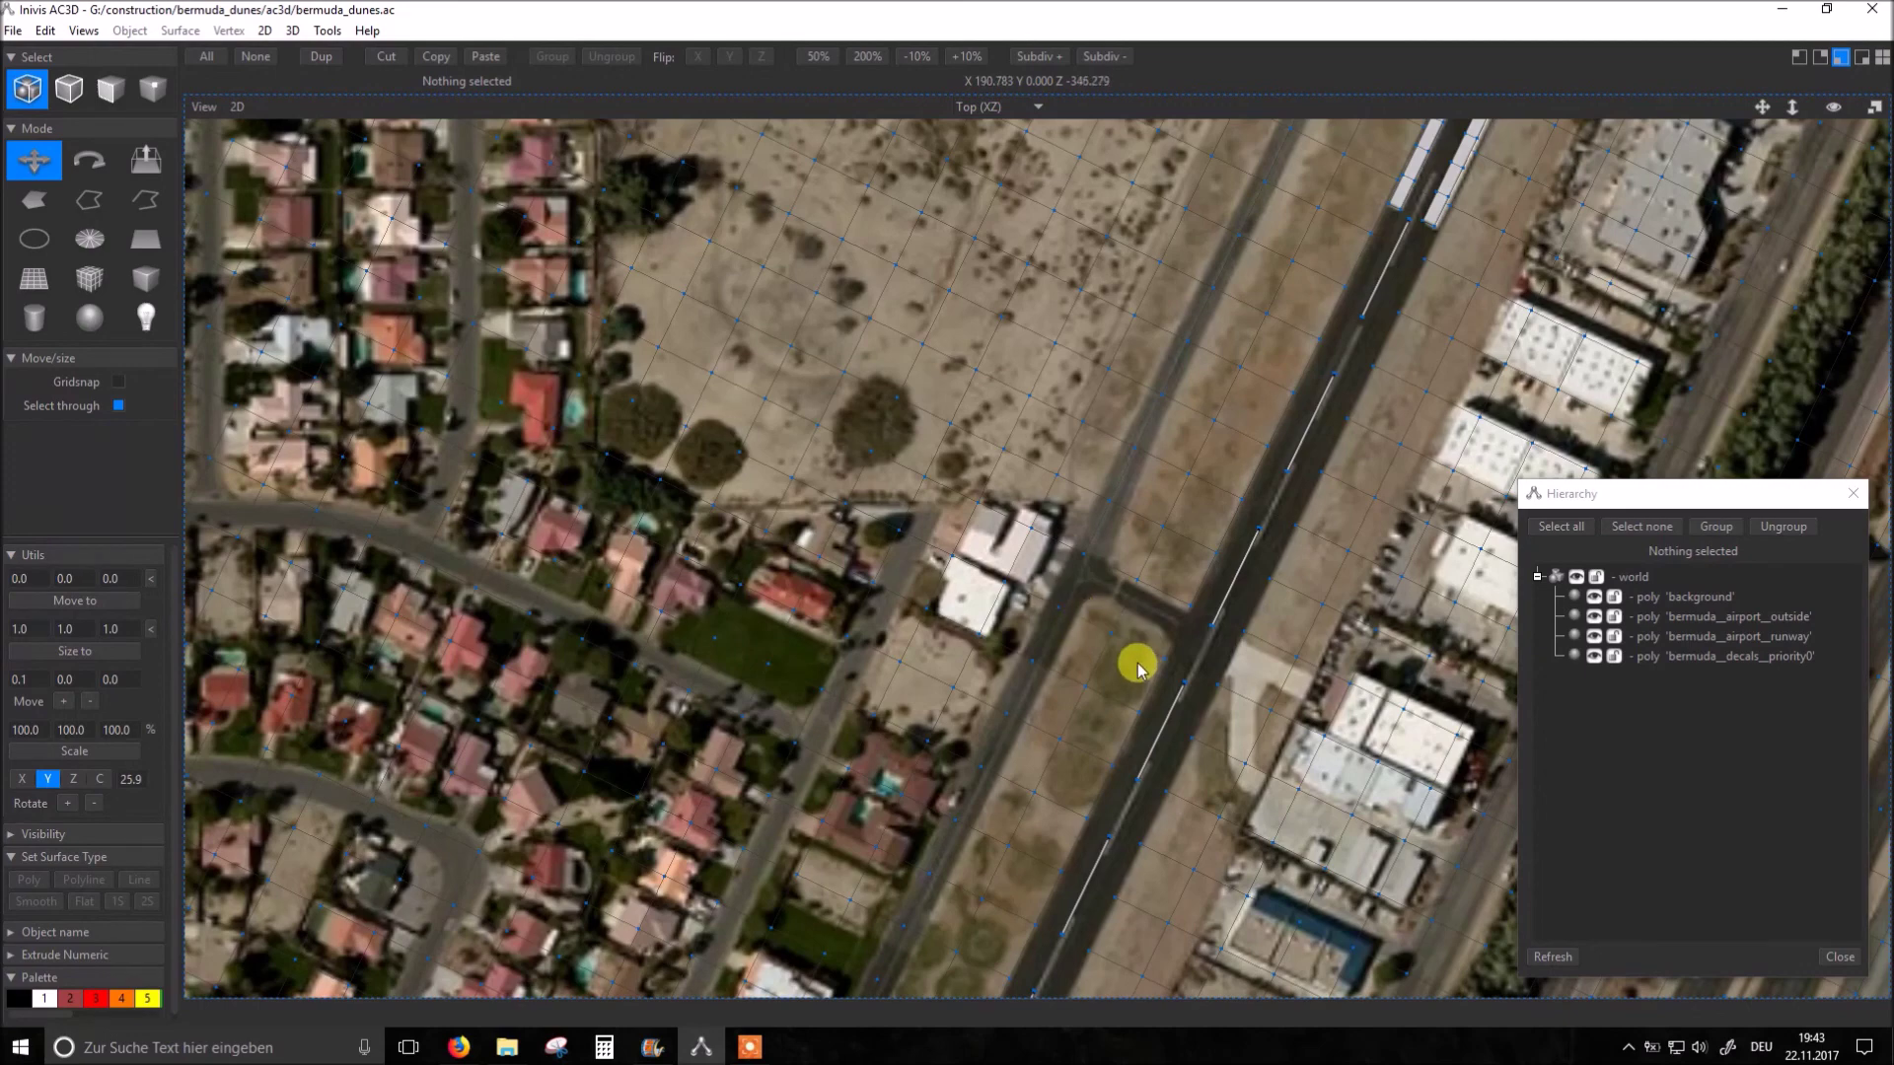
scroll(1140, 667, down, 1)
scroll(1149, 685, down, 1)
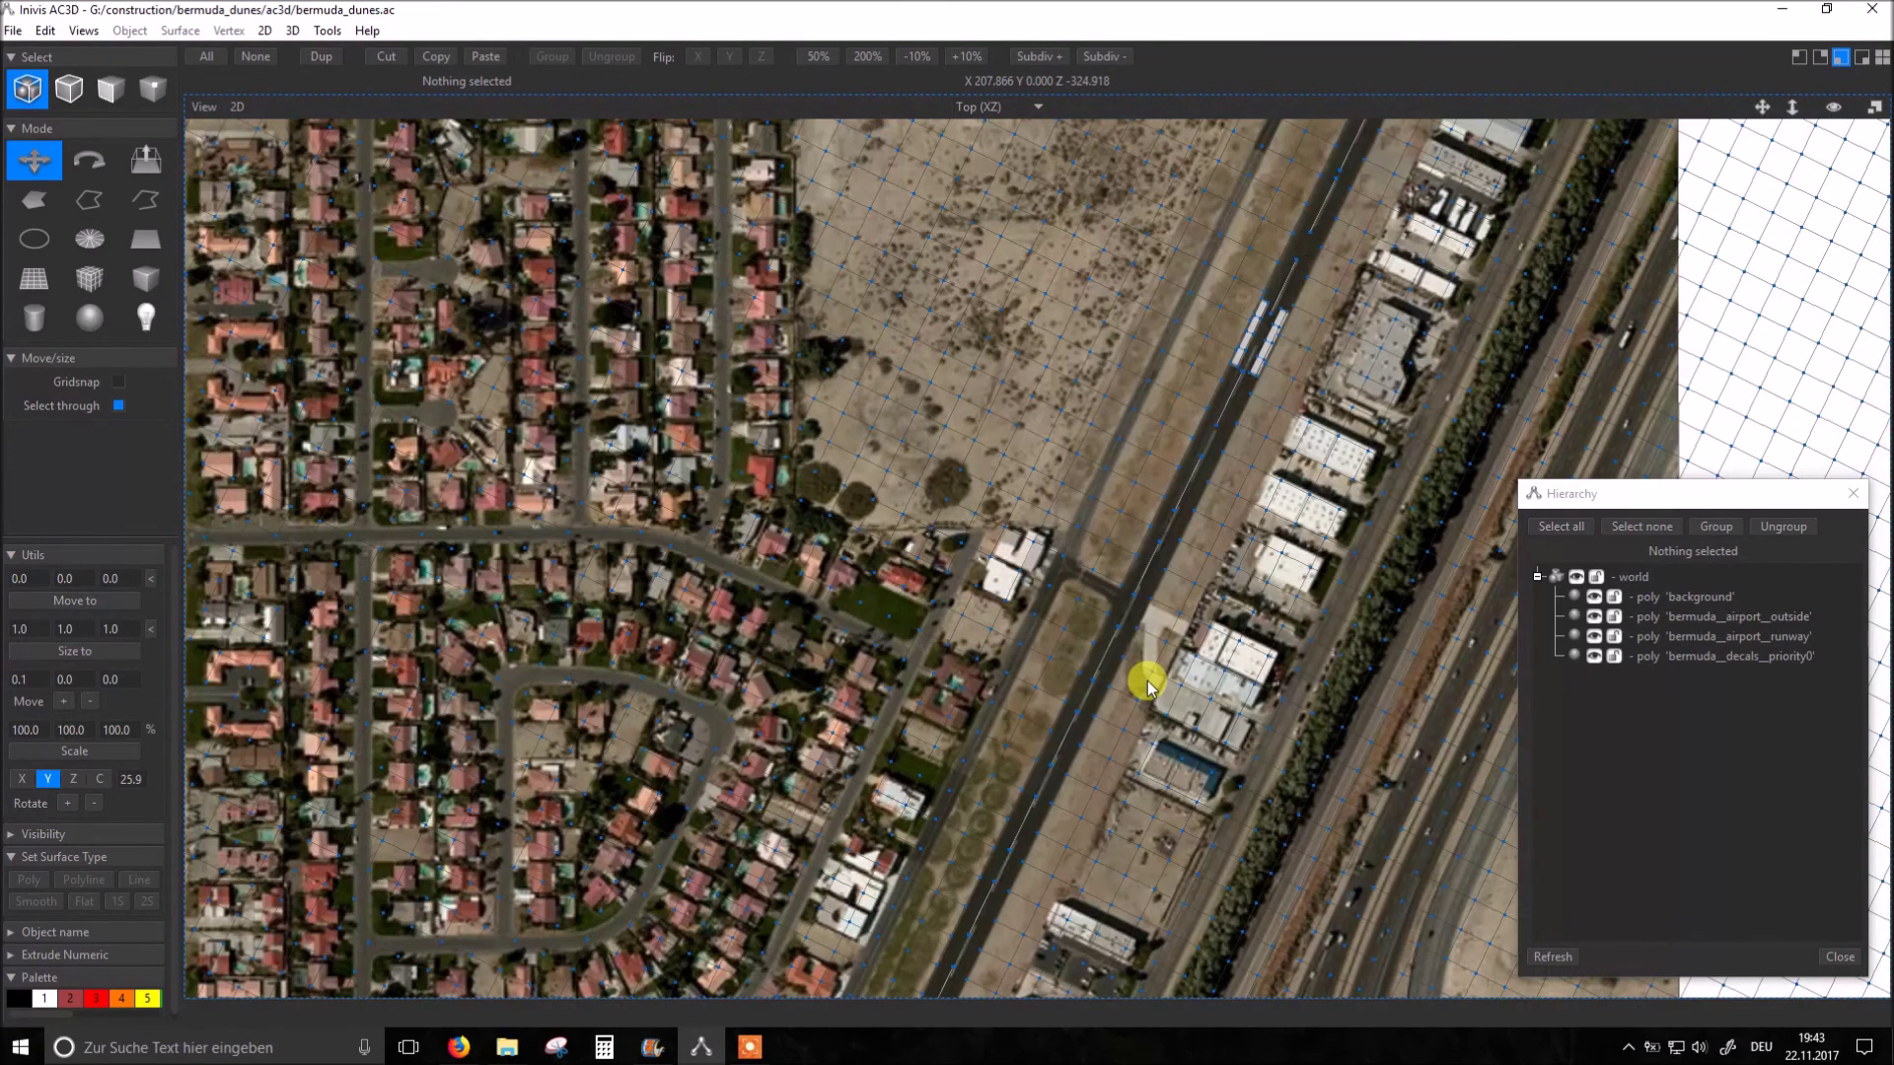
scroll(1149, 684, down, 1)
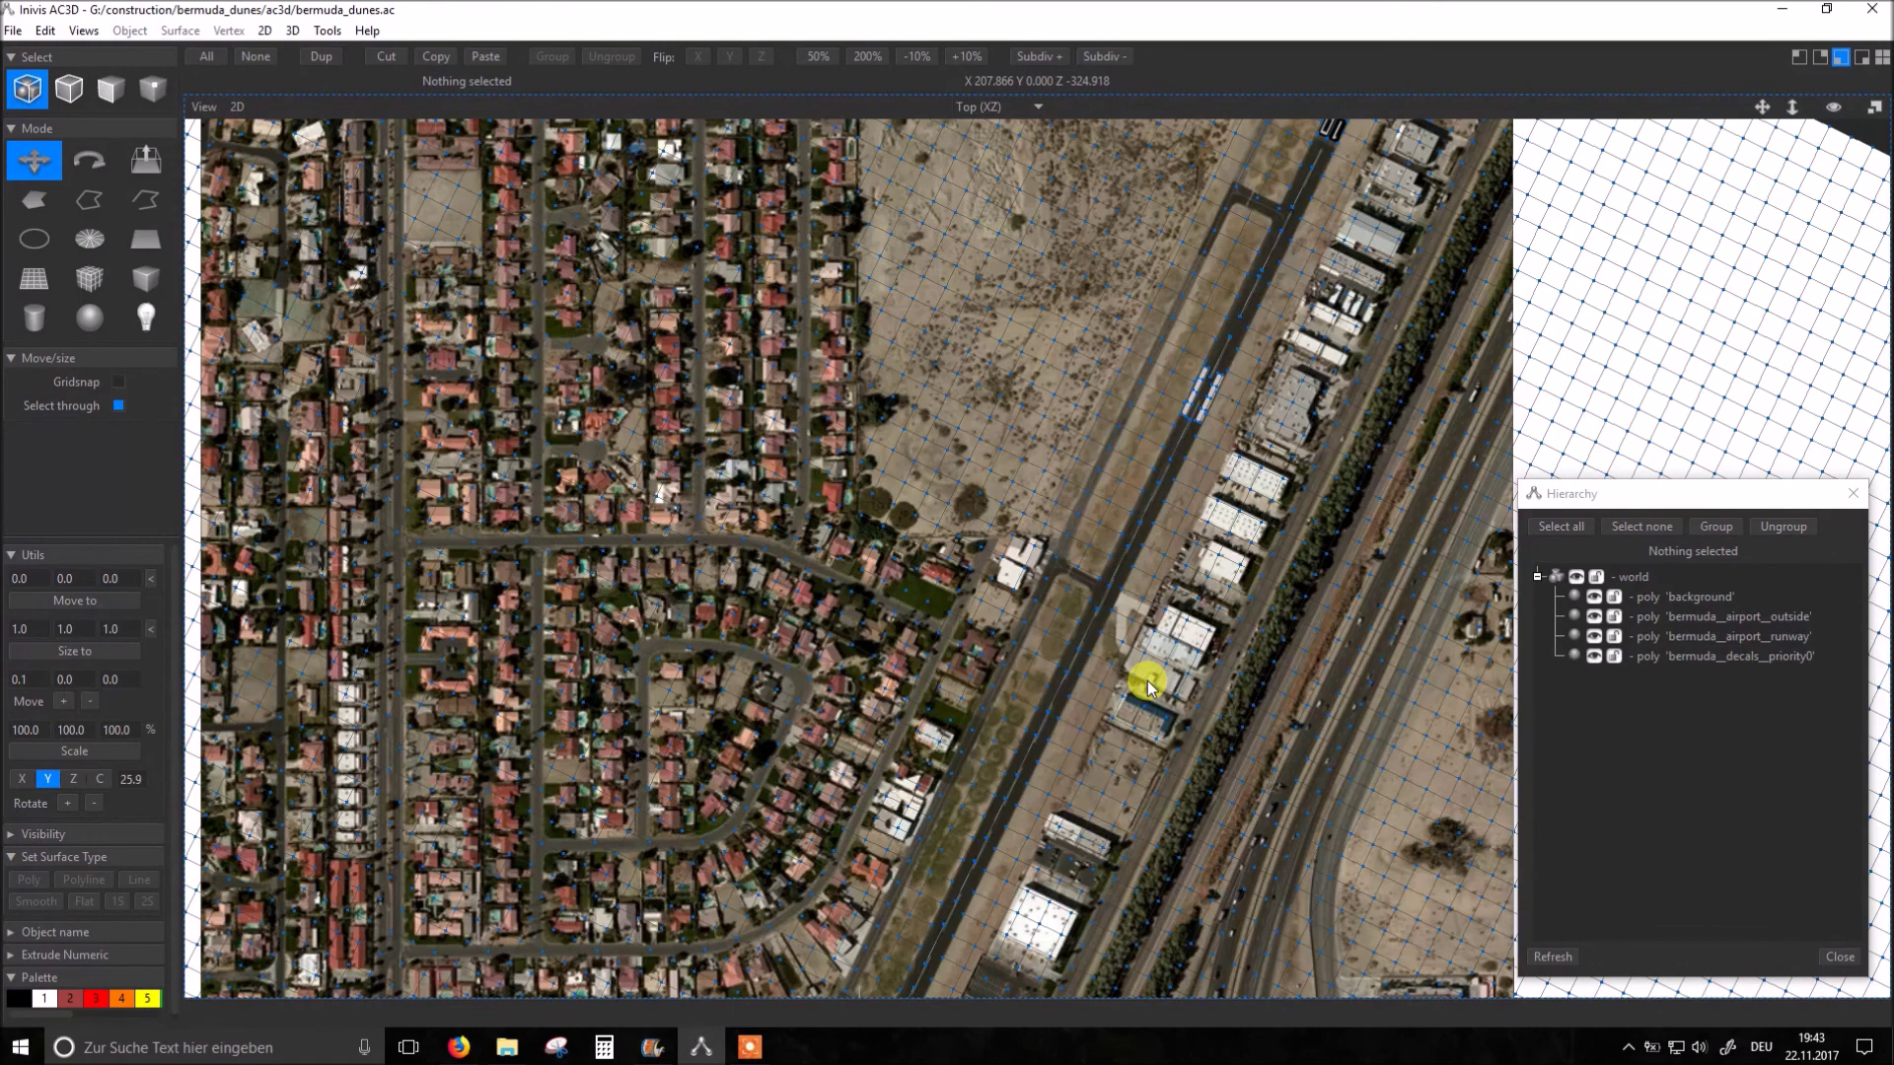
scroll(1147, 681, down, 1)
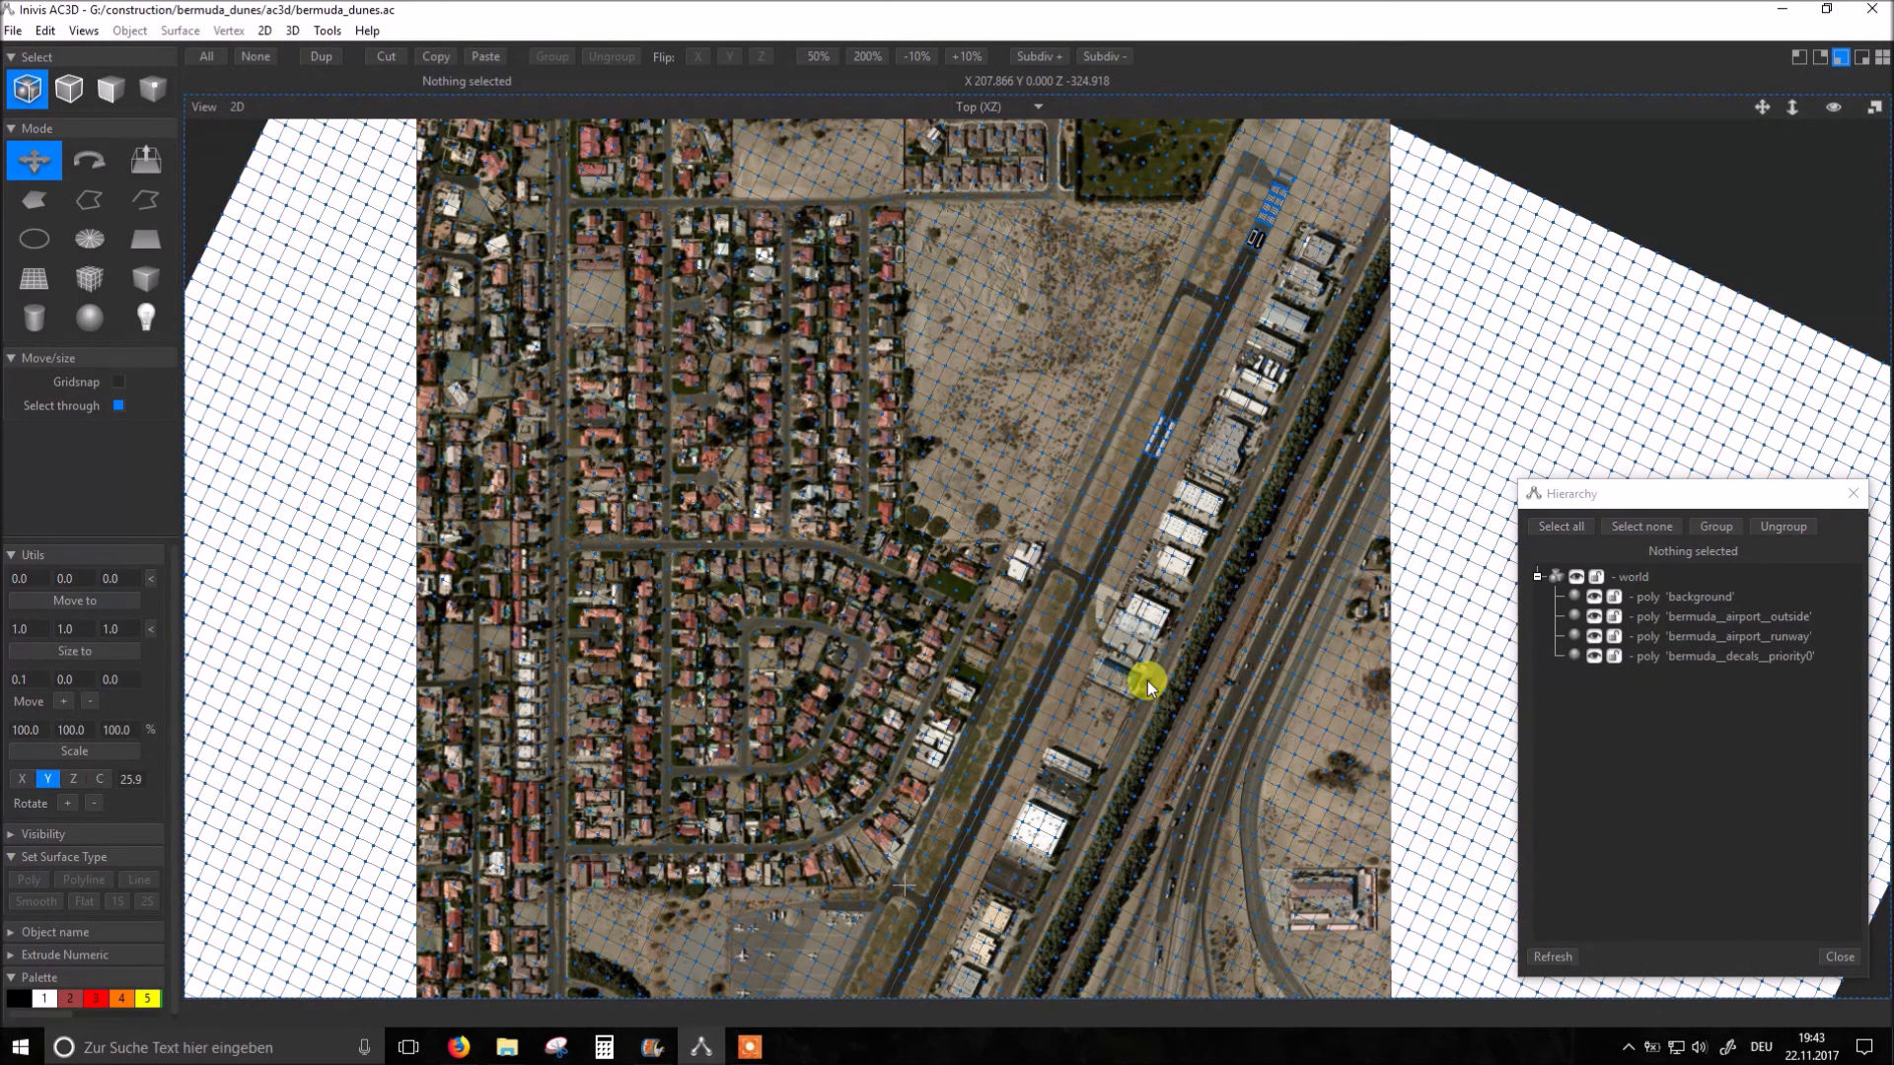